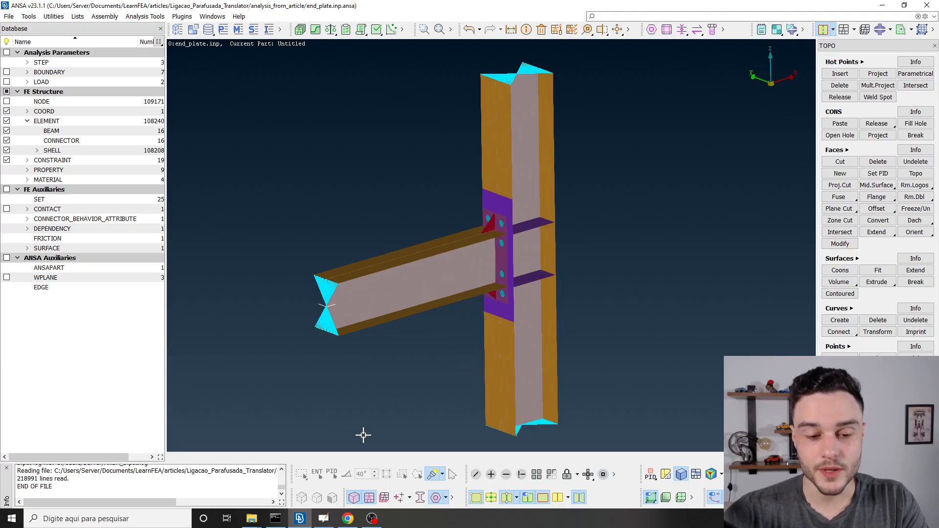
Step: Minimize the analysis window and locate end_plate.ansa in the end_plate_model folder
{"action": "left_click", "coordinate": [300, 518]}
{"action": "mouse_move", "coordinate": [254, 526]}
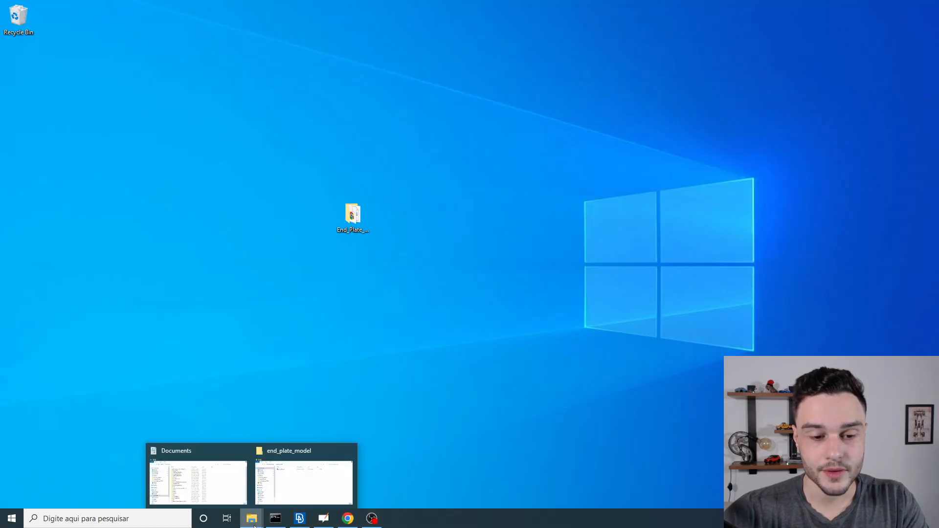
{"action": "left_click", "coordinate": [309, 477]}
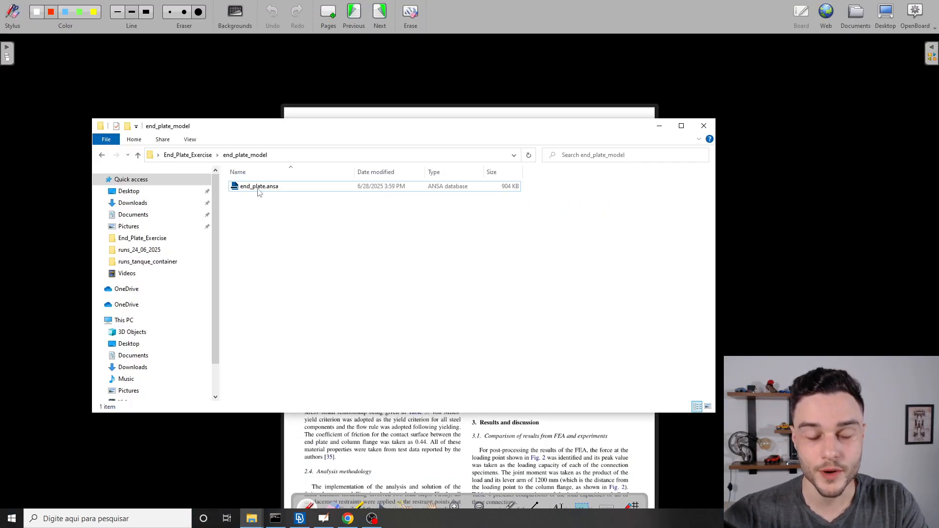
{"action": "left_click", "coordinate": [263, 190]}
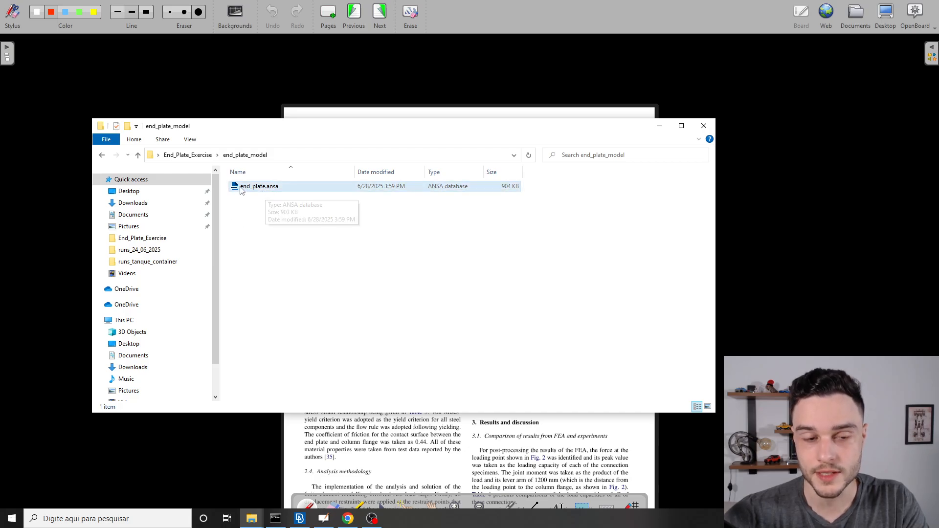
Step: Launch ANSA v23.1.1 with the ANSA layout and dismiss the release highlights
{"action": "key", "text": "super"}
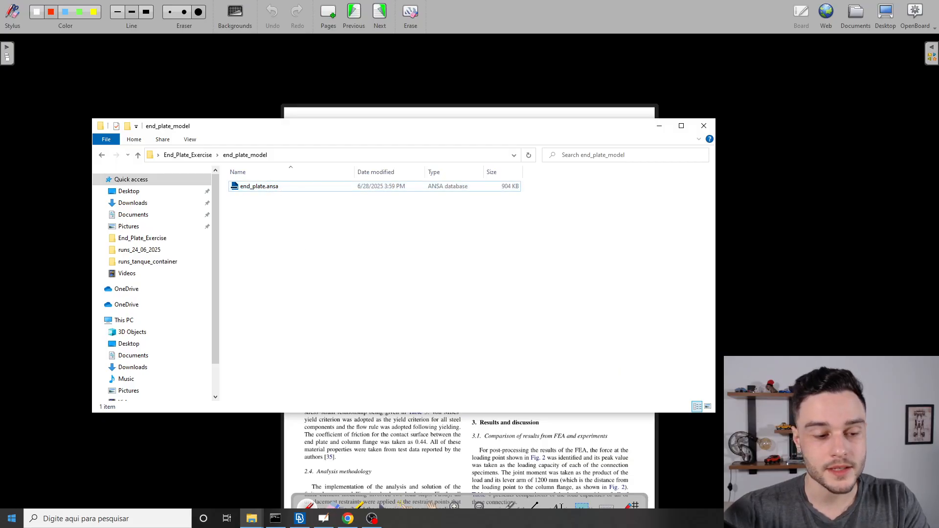
{"action": "type", "text": "ansa"}
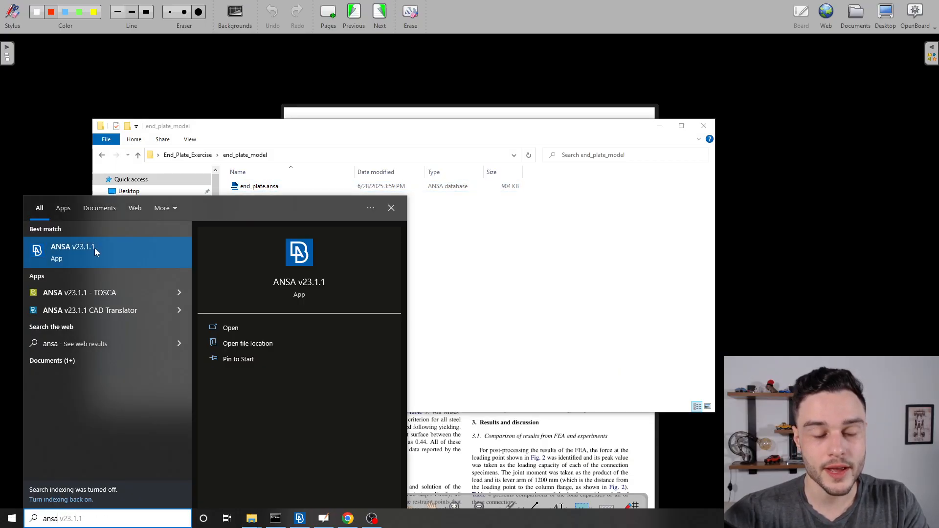
{"action": "left_click", "coordinate": [95, 251]}
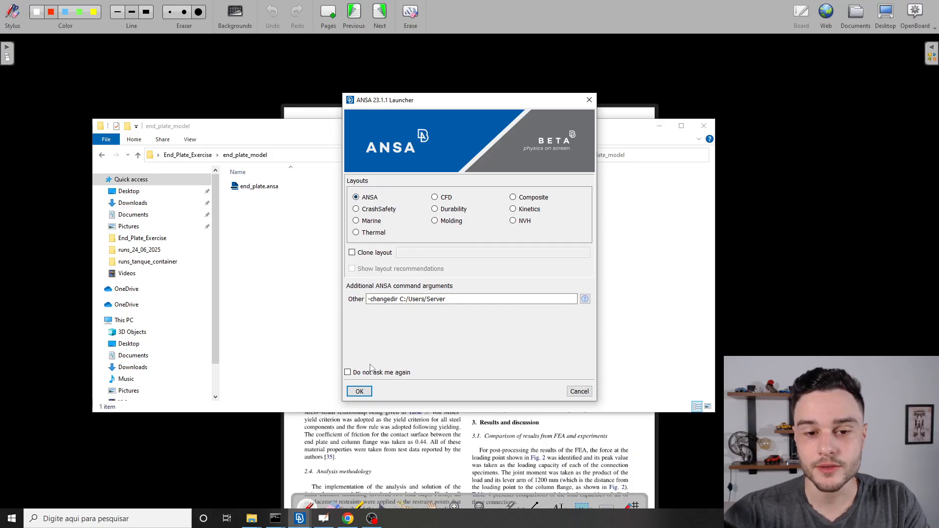
{"action": "left_click", "coordinate": [360, 392]}
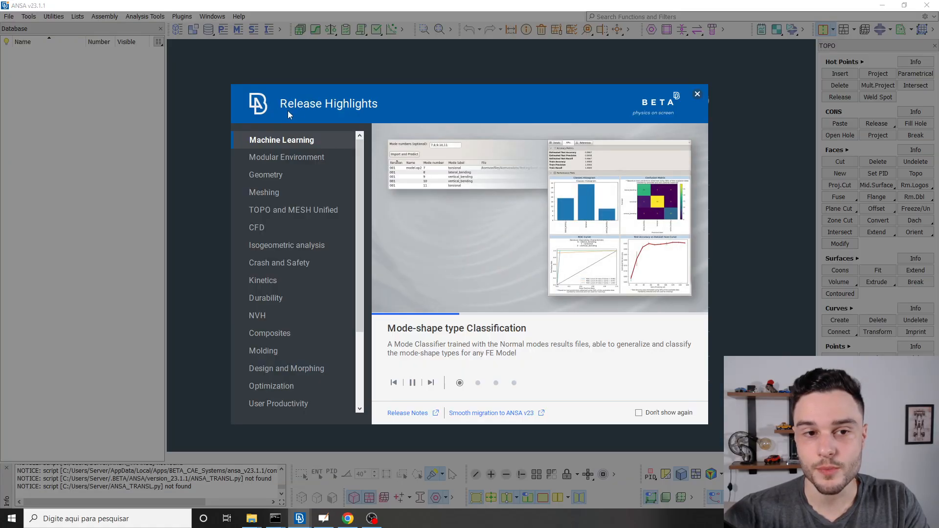
{"action": "left_click", "coordinate": [698, 94]}
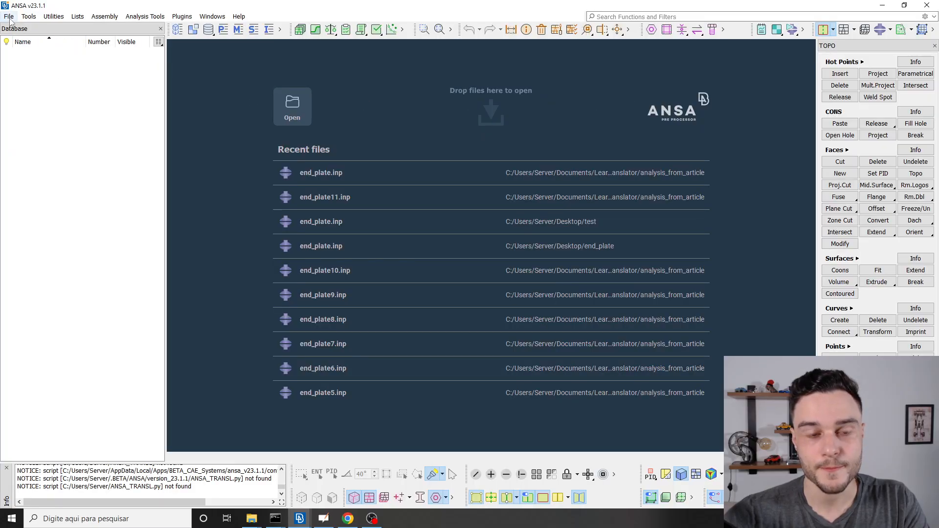
Step: Switch to File Explorer and copy the path of the end_plate_model folder that holds end_plate.ansa
{"action": "left_click", "coordinate": [252, 520]}
{"action": "left_click", "coordinate": [304, 482]}
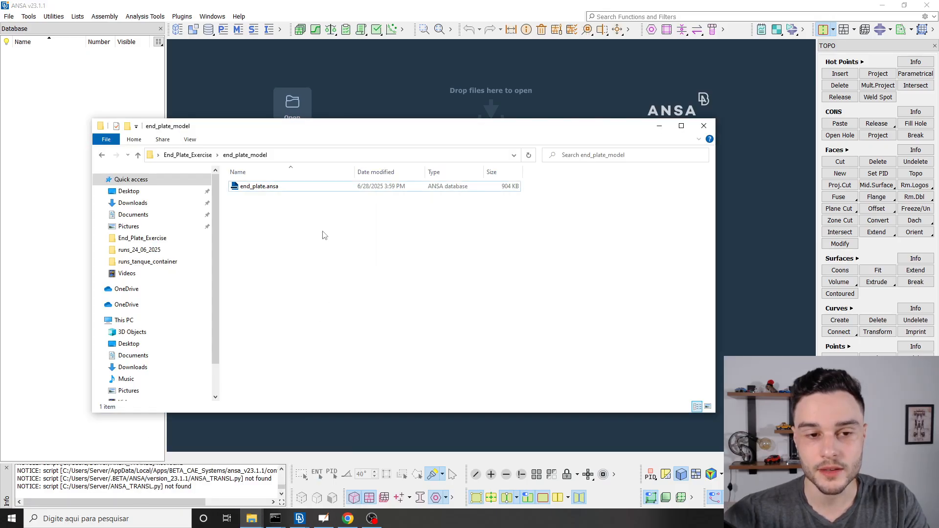
{"action": "left_click", "coordinate": [258, 191]}
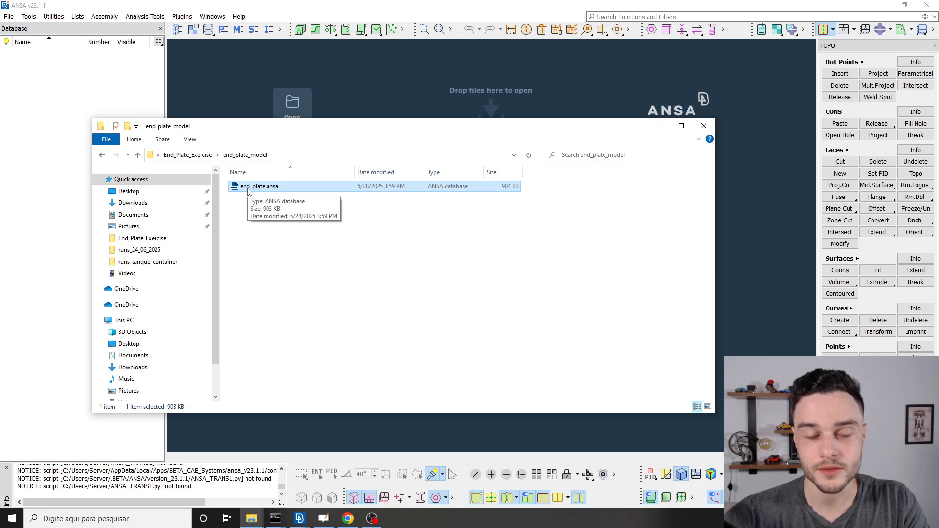
{"action": "left_click_drag", "start_coordinate": [253, 190], "coordinate": [498, 102]}
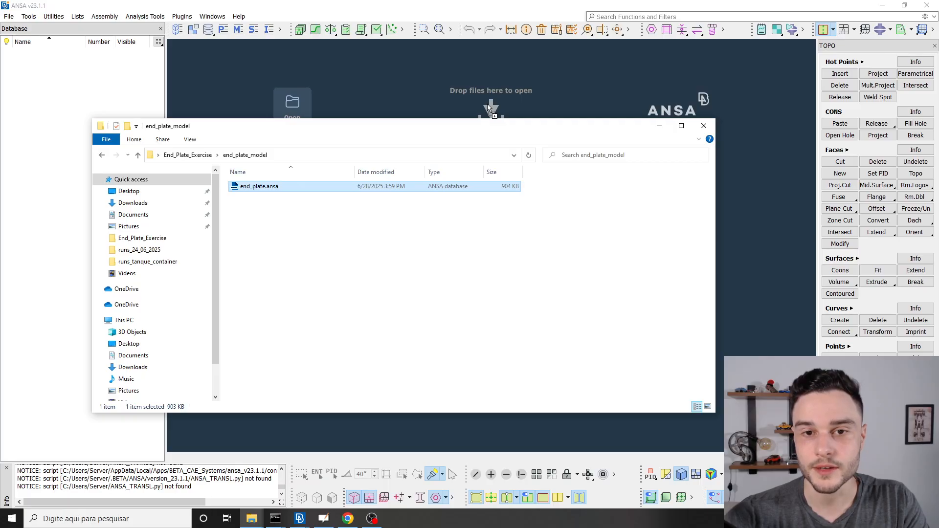
{"action": "left_click_drag", "start_coordinate": [488, 104], "coordinate": [265, 186]}
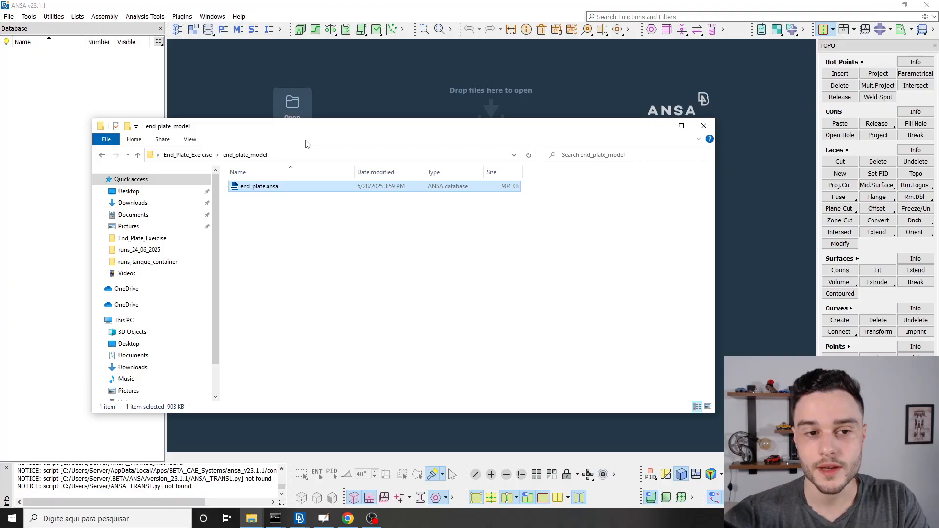
{"action": "left_click", "coordinate": [319, 156]}
{"action": "key", "text": "ctrl+c"}
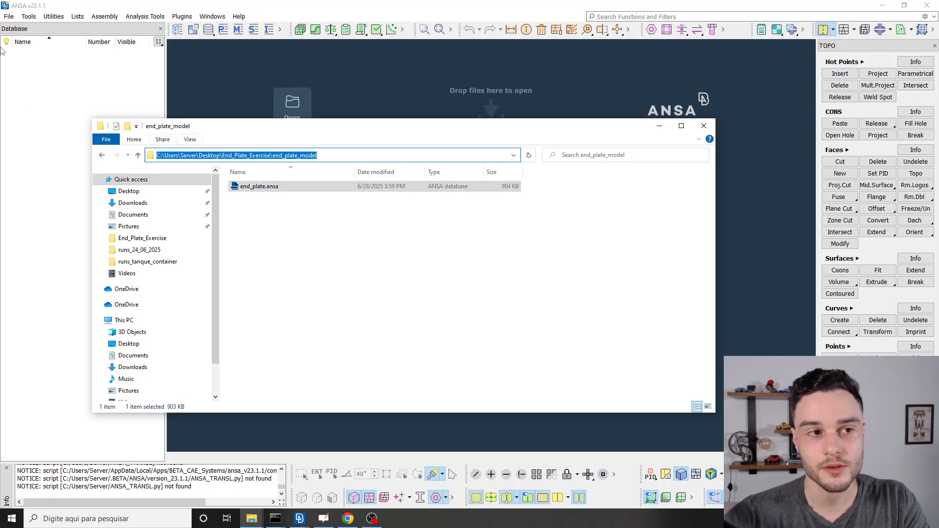
Step: Switch back to ANSA and open end_plate.ansa from the copied End_Plate_Exercise\end_plate_model folder path
{"action": "left_click", "coordinate": [9, 16]}
{"action": "left_click", "coordinate": [20, 42]}
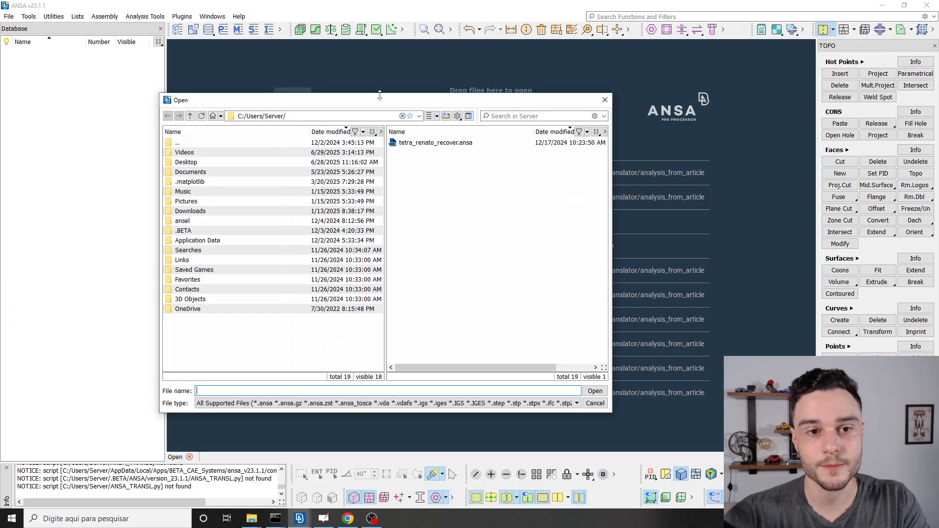
{"action": "left_click", "coordinate": [313, 116]}
{"action": "key", "text": "ctrl+v"}
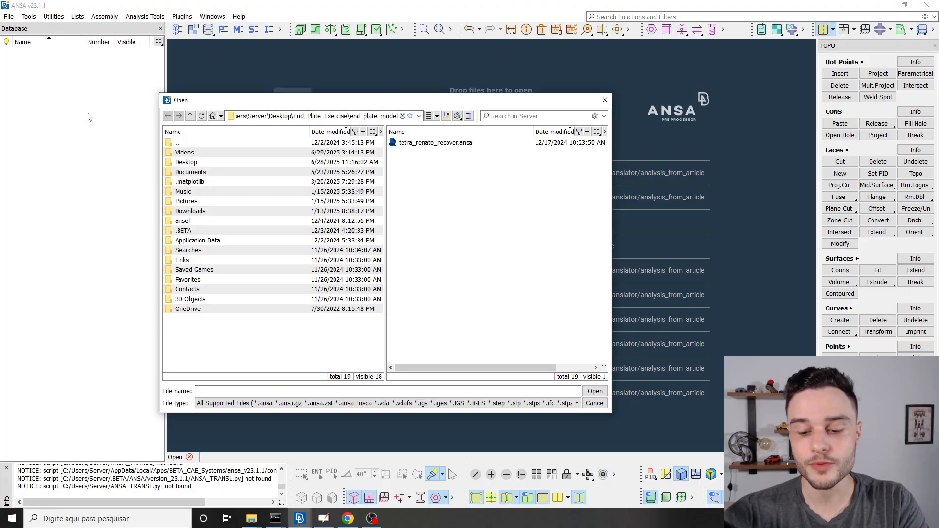
{"action": "key", "text": "Return"}
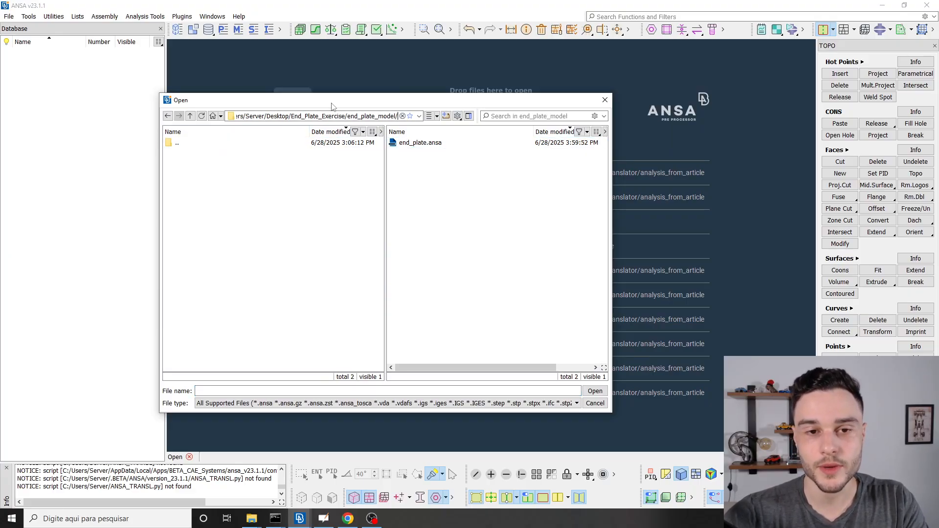
{"action": "left_click", "coordinate": [431, 144]}
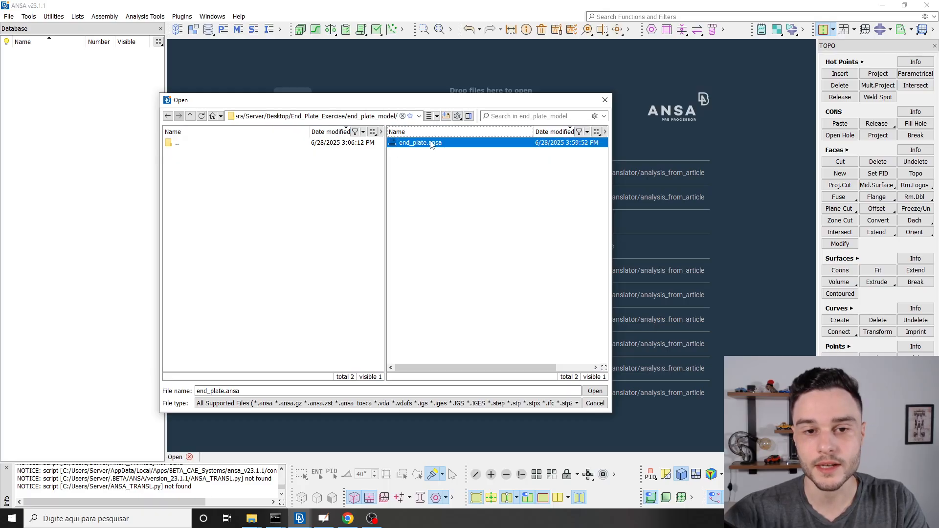
{"action": "left_click", "coordinate": [595, 391]}
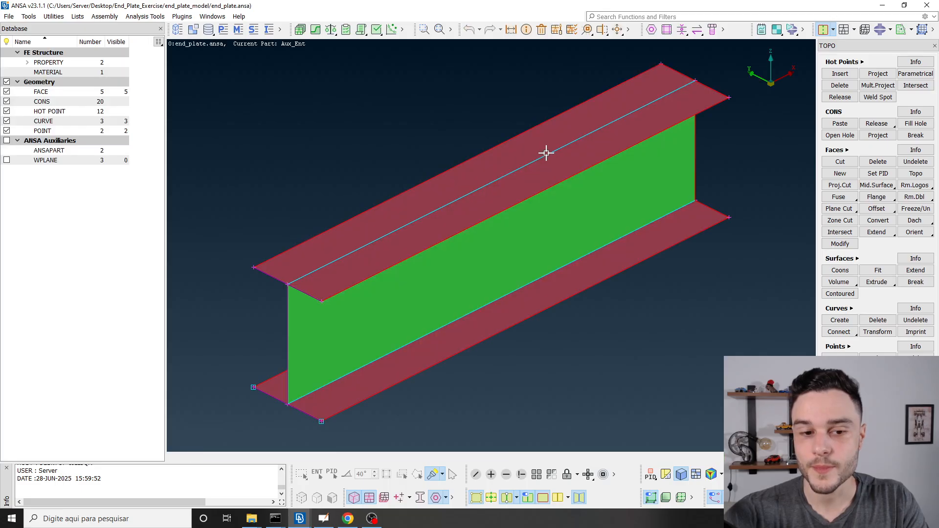
{"action": "scroll", "coordinate": [363, 181], "scroll_direction": "down", "scroll_amount": 3}
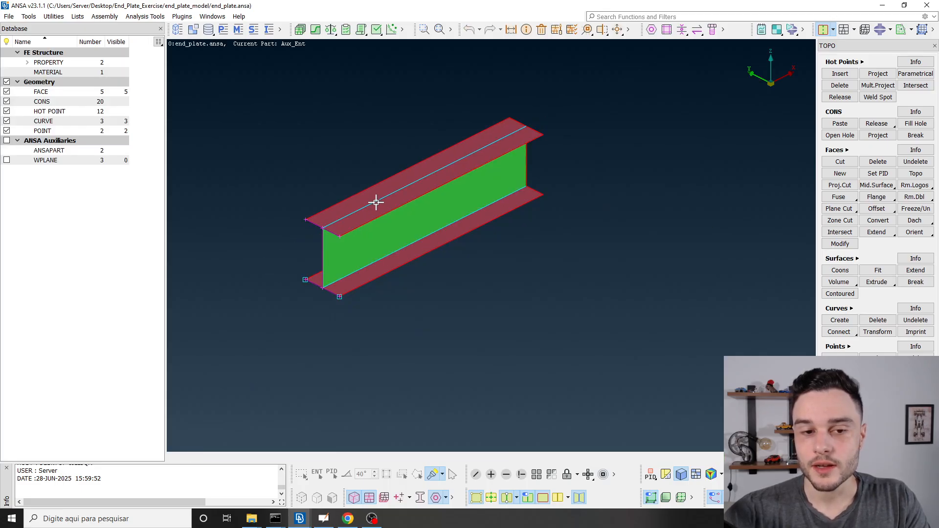
{"action": "middle_click_drag", "start_coordinate": [396, 227], "coordinate": [420, 251], "text": "ctrl"}
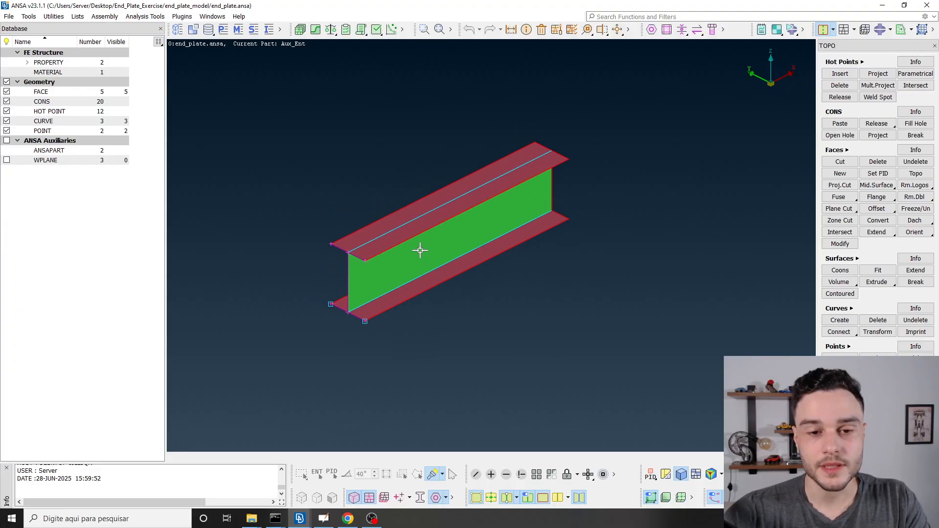
{"action": "left_click_drag", "start_coordinate": [421, 250], "coordinate": [417, 244], "text": "ctrl"}
{"action": "middle_click_drag", "start_coordinate": [418, 244], "coordinate": [444, 252], "text": "ctrl"}
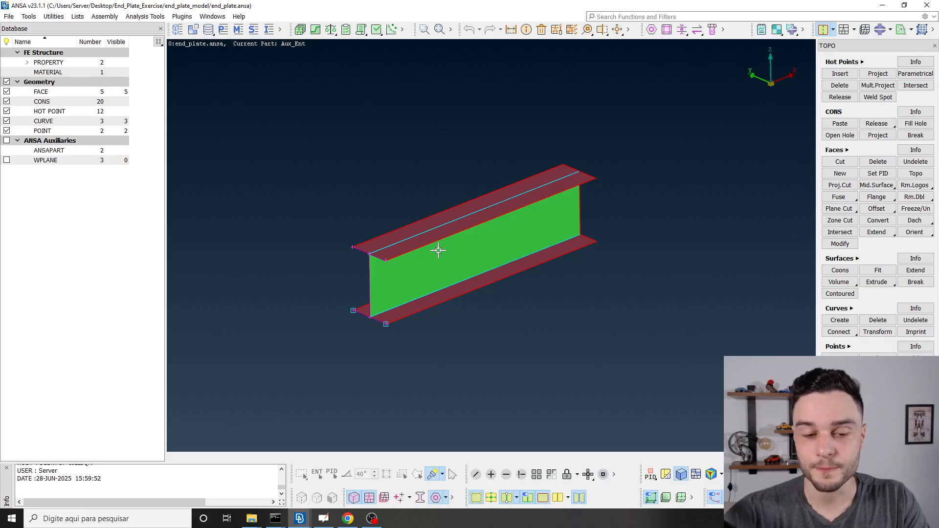
{"action": "middle_click_drag", "start_coordinate": [434, 251], "coordinate": [434, 262], "text": "ctrl"}
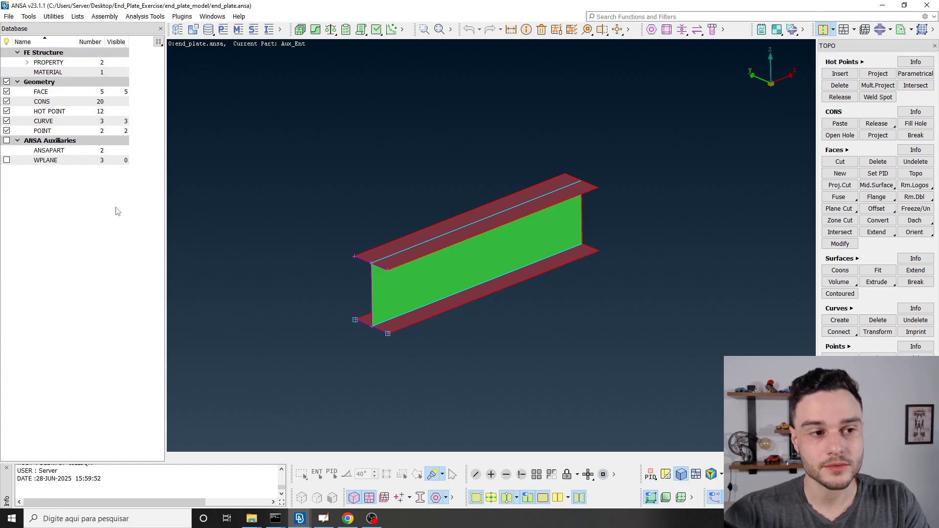
Step: Examine the model database's entity groups: FE Structure, Geometry and ANSA Auxiliaries, and where the database list can be shown or hidden
{"action": "left_click", "coordinate": [61, 65]}
{"action": "left_click", "coordinate": [62, 162], "text": "shift"}
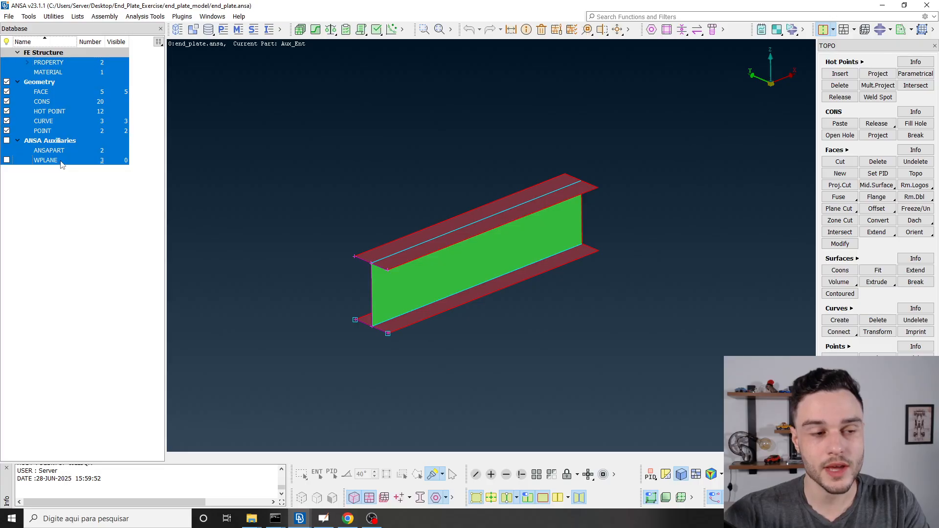
{"action": "left_click", "coordinate": [157, 139]}
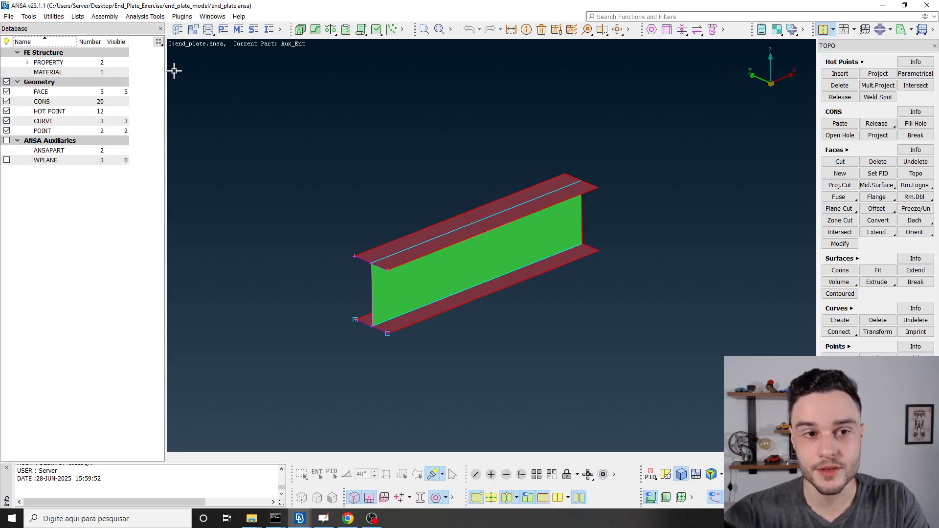
{"action": "left_click", "coordinate": [78, 18]}
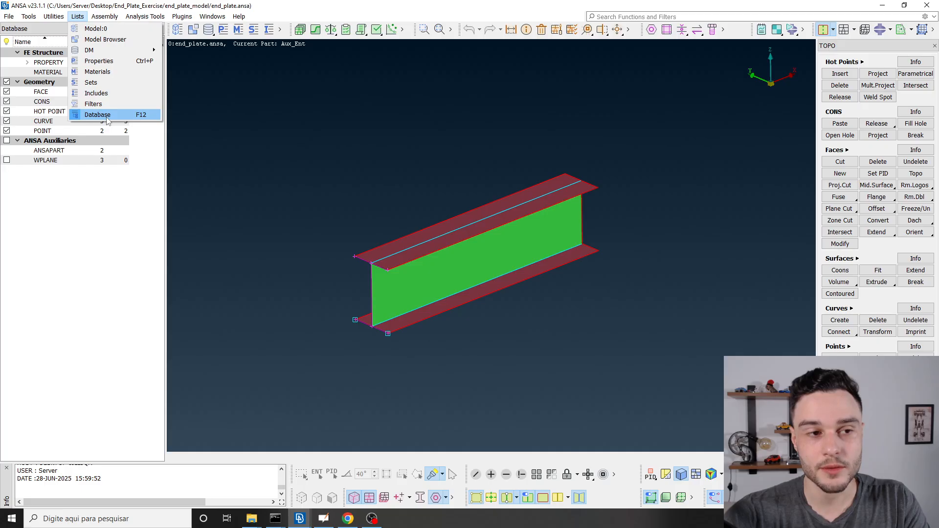
{"action": "left_click", "coordinate": [151, 114]}
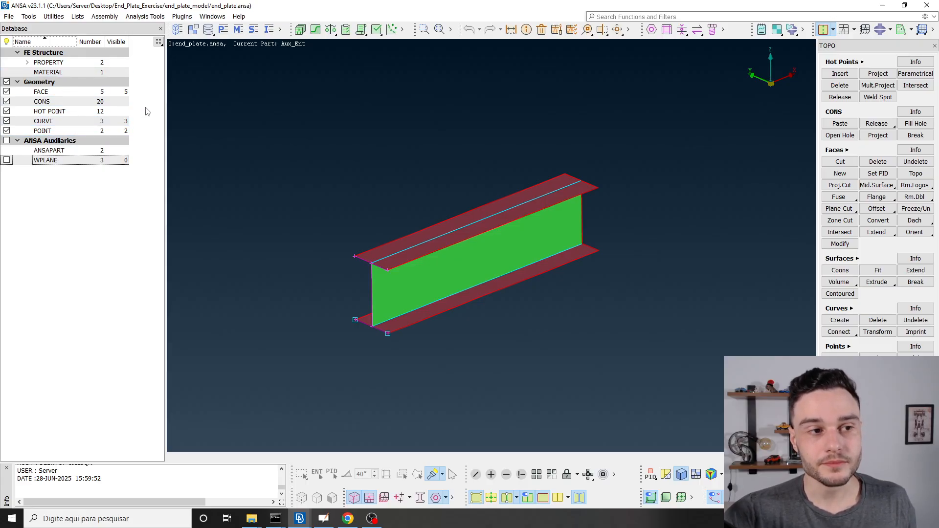
{"action": "left_click", "coordinate": [55, 63]}
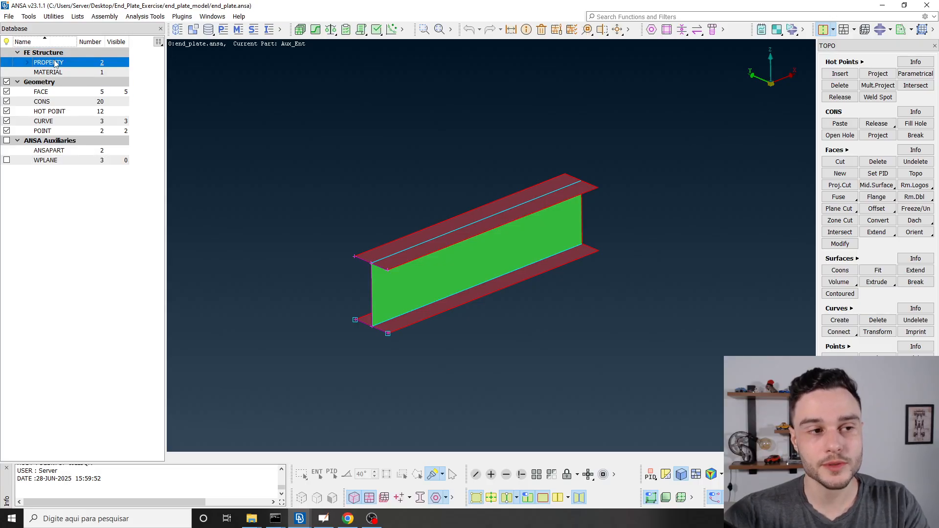
{"action": "left_click", "coordinate": [55, 72], "text": "ctrl"}
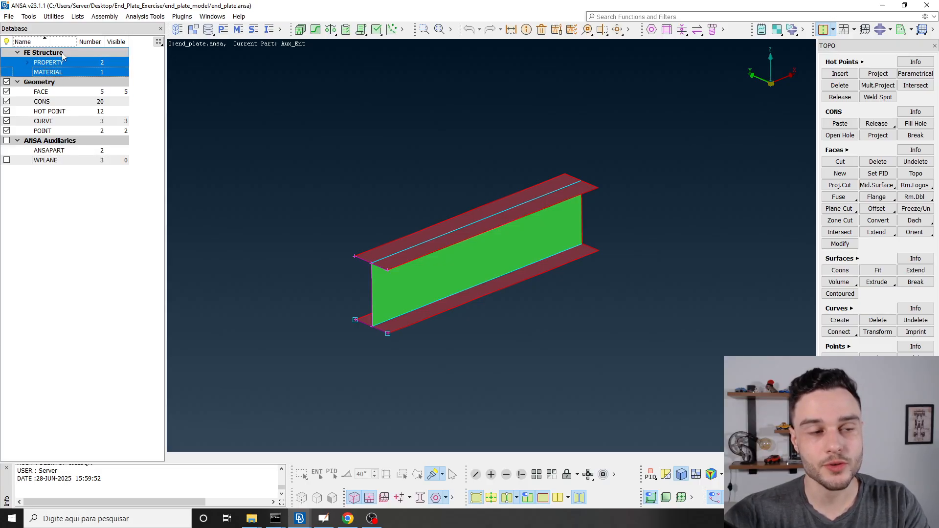
{"action": "left_click", "coordinate": [41, 92]}
{"action": "left_click", "coordinate": [52, 131], "text": "shift"}
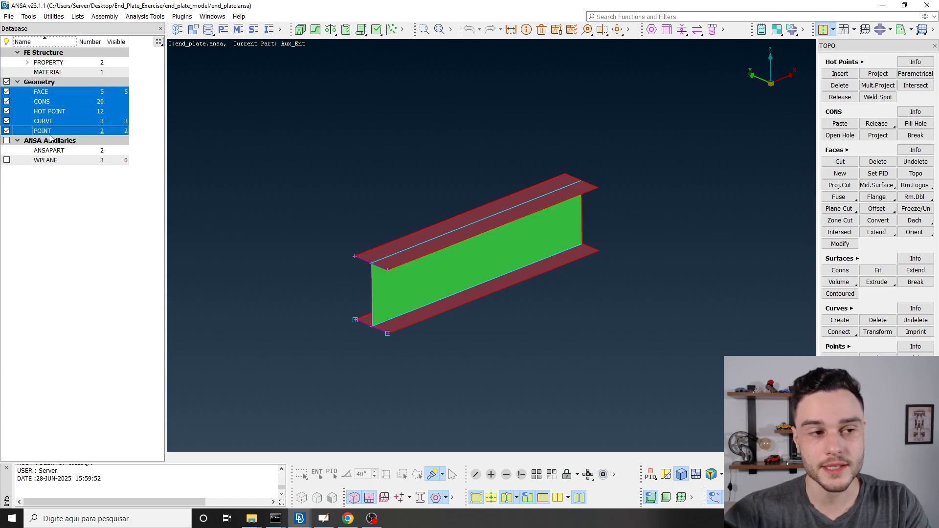
{"action": "left_click", "coordinate": [49, 150]}
{"action": "left_click", "coordinate": [58, 161], "text": "shift"}
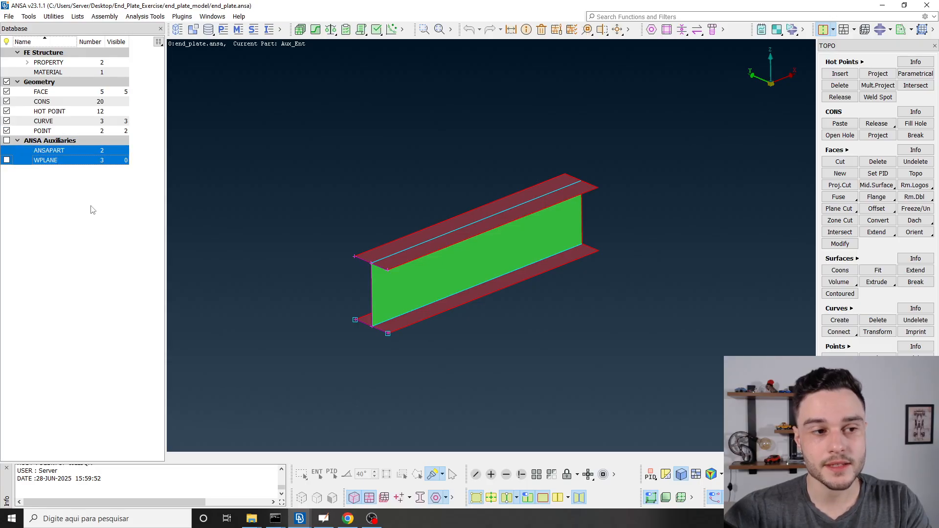
{"action": "left_click", "coordinate": [144, 182]}
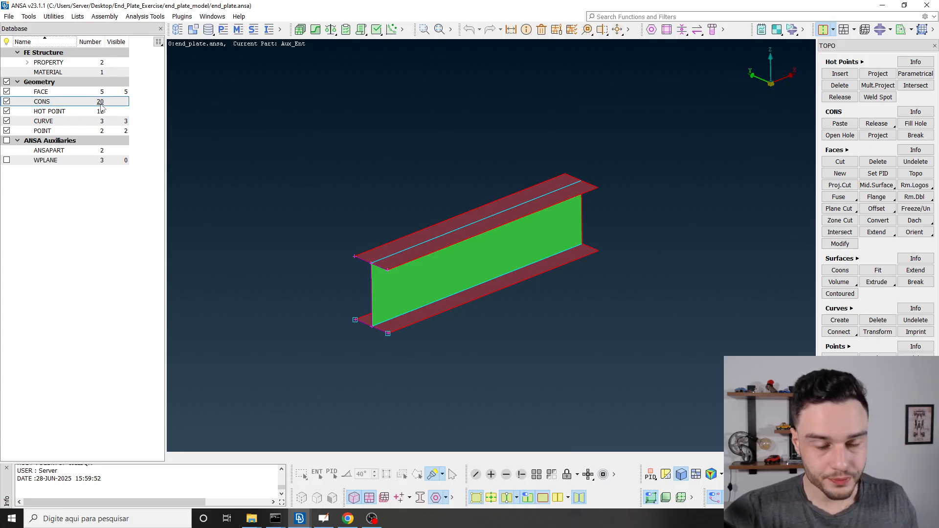
Step: Expand the PROPERTY entry in the database list and select SHELL_SECTION, widening the Name column to show its full name
{"action": "left_click", "coordinate": [68, 63]}
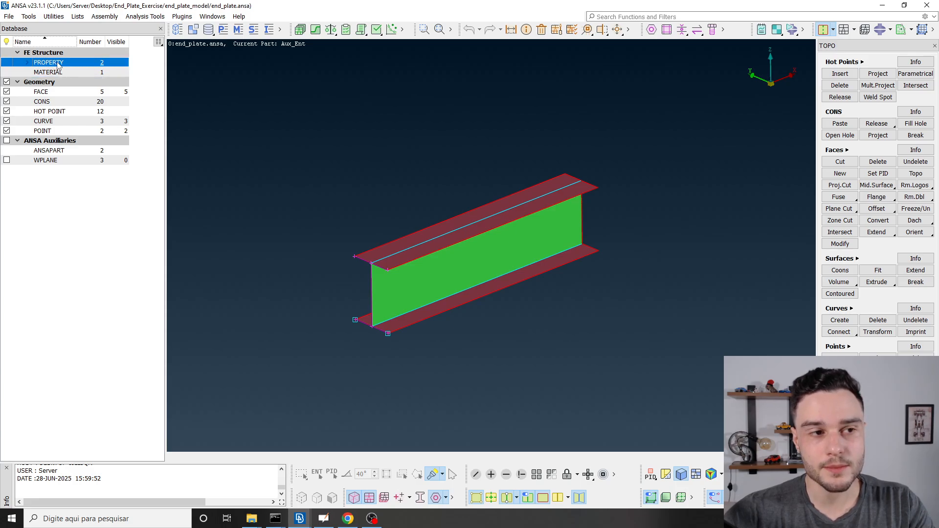
{"action": "left_click", "coordinate": [26, 63]}
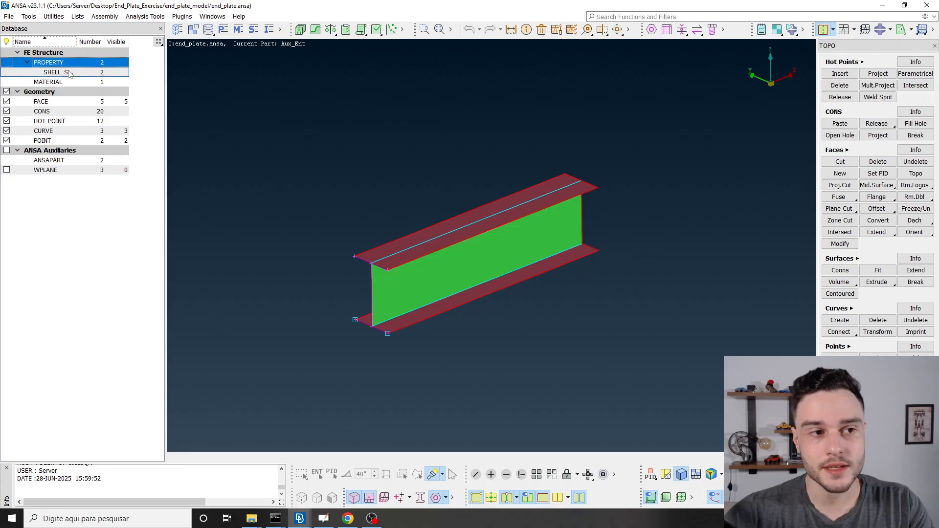
{"action": "left_click_drag", "start_coordinate": [76, 39], "coordinate": [98, 41]}
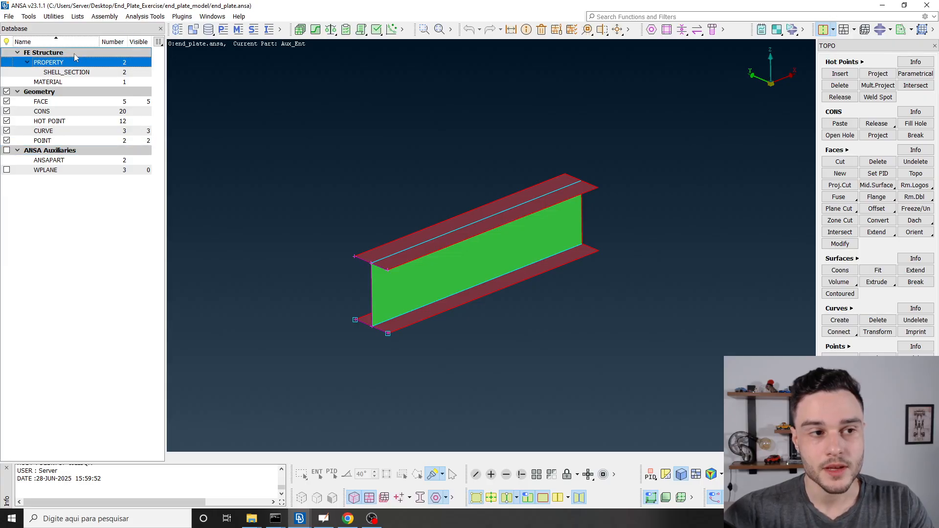
{"action": "left_click", "coordinate": [79, 72]}
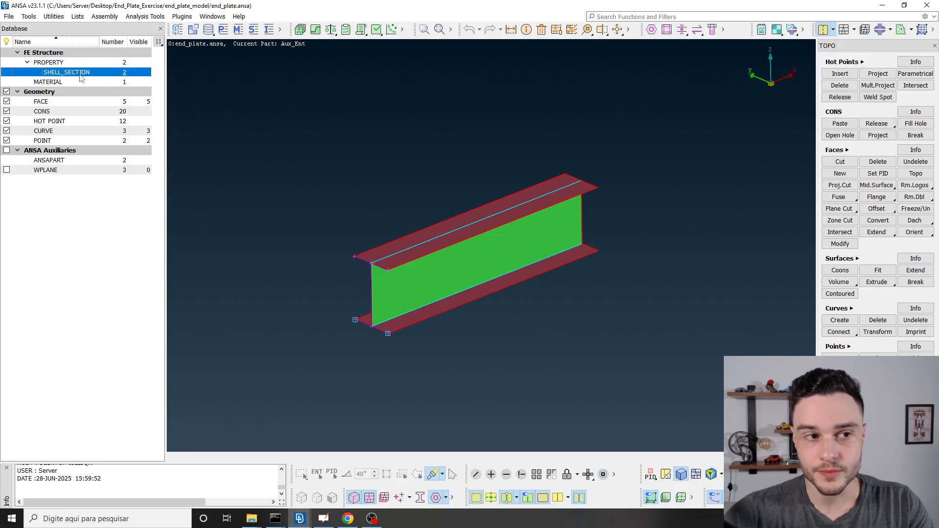
Step: List the SHELL_SECTION properties and highlight beam_flange and beam_web one at a time on the beam
{"action": "double_click", "coordinate": [81, 73]}
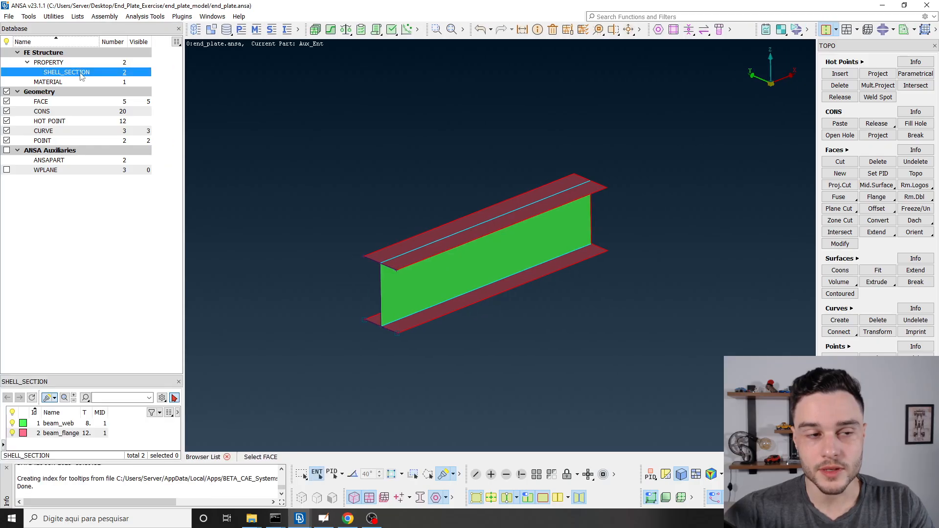
{"action": "left_click", "coordinate": [93, 424]}
{"action": "left_click", "coordinate": [93, 434]}
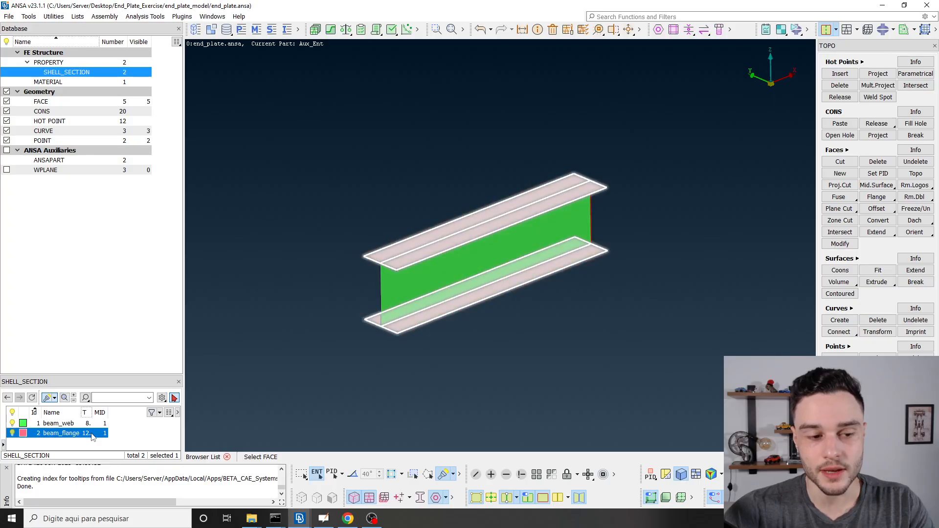
{"action": "left_click", "coordinate": [93, 424]}
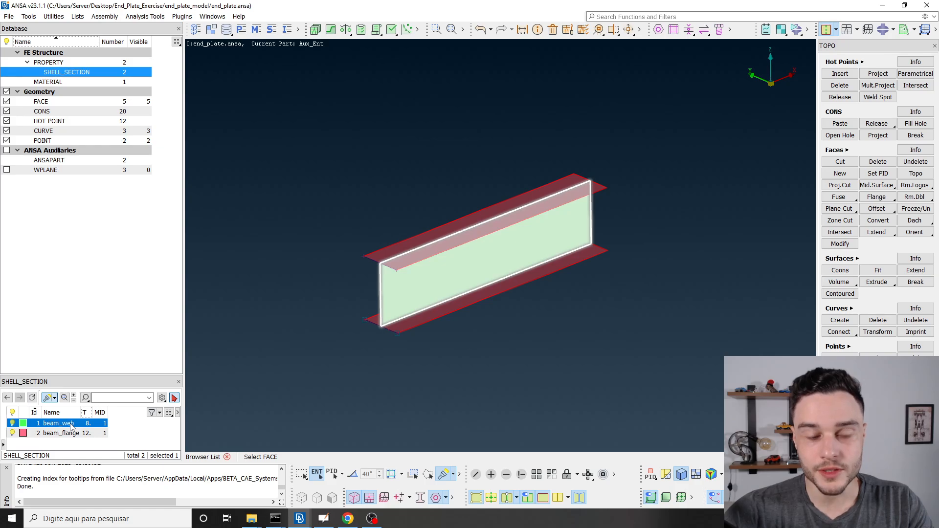
Step: Open the beam_web property card, inspect its PID, MID and thickness T fields, and close it without changes
{"action": "double_click", "coordinate": [72, 424]}
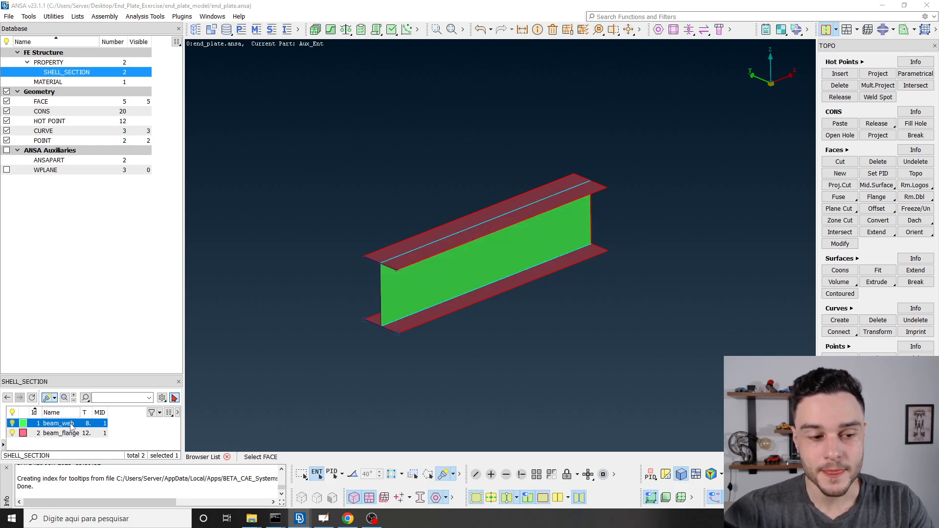
{"action": "left_click_drag", "start_coordinate": [247, 245], "coordinate": [266, 67]}
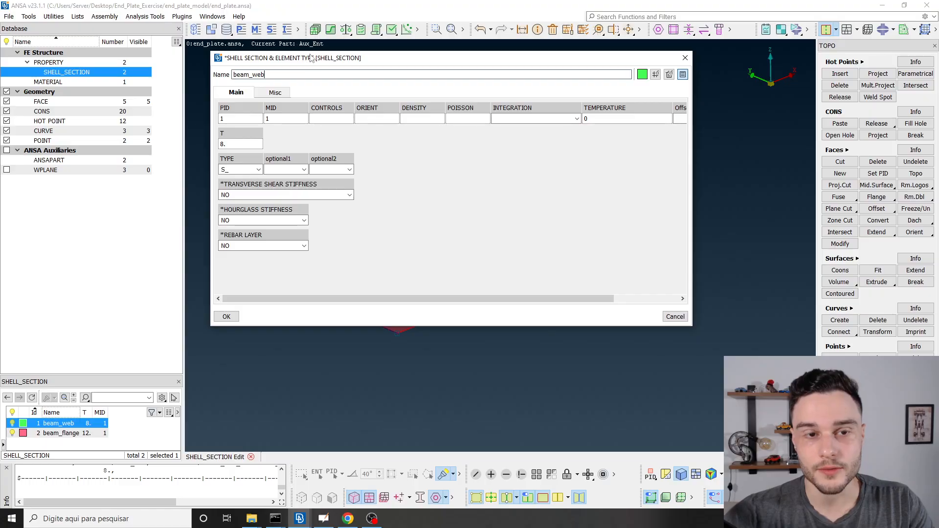
{"action": "left_click_drag", "start_coordinate": [308, 58], "coordinate": [355, 56]}
{"action": "left_click", "coordinate": [235, 115]}
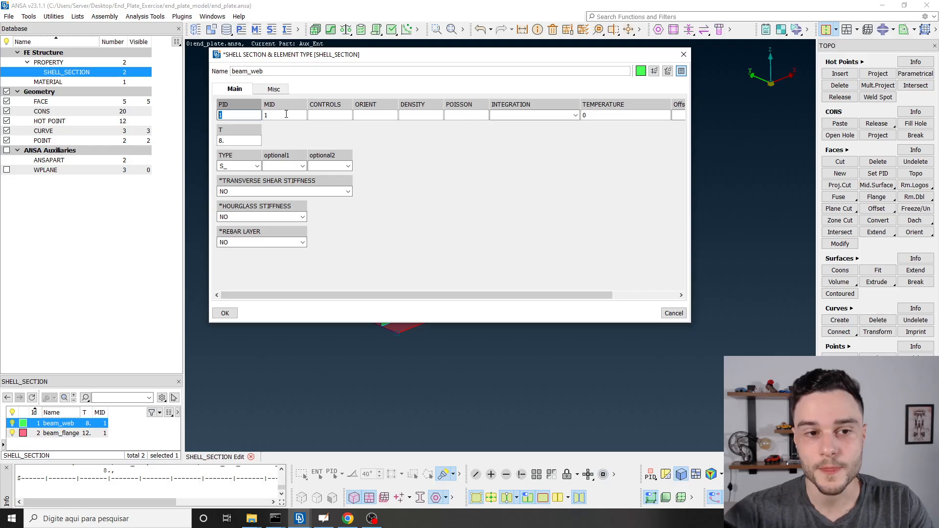
{"action": "key", "text": "Tab"}
{"action": "left_click", "coordinate": [236, 141]}
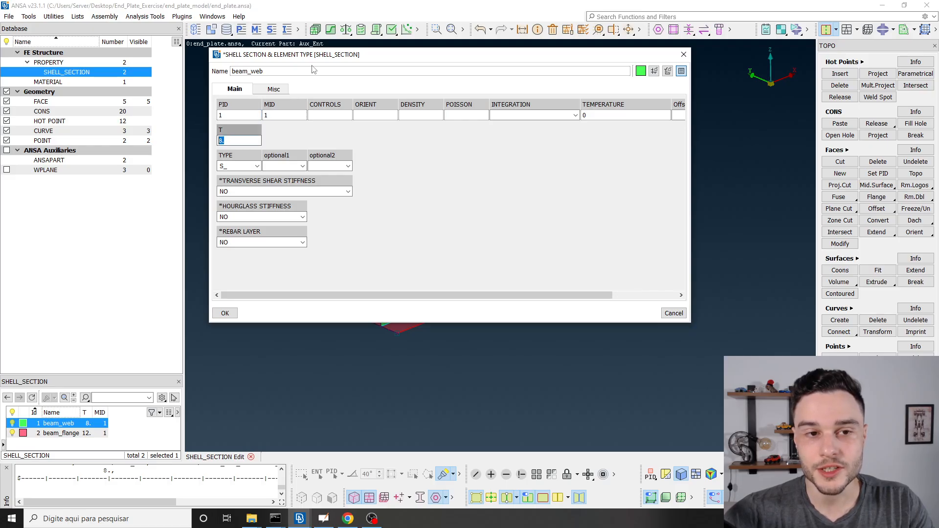
{"action": "left_click_drag", "start_coordinate": [324, 56], "coordinate": [281, 215]}
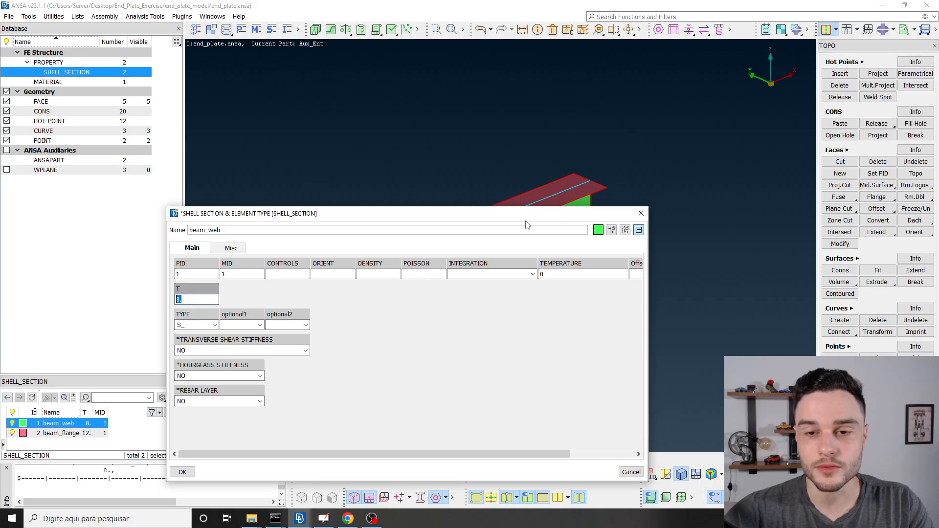
{"action": "left_click_drag", "start_coordinate": [526, 218], "coordinate": [528, 91]}
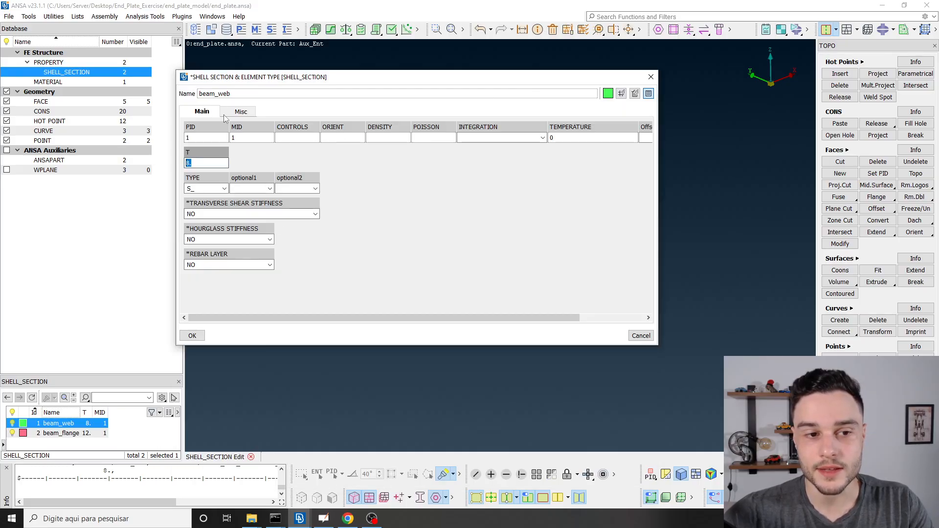
{"action": "left_click_drag", "start_coordinate": [626, 77], "coordinate": [596, 83]}
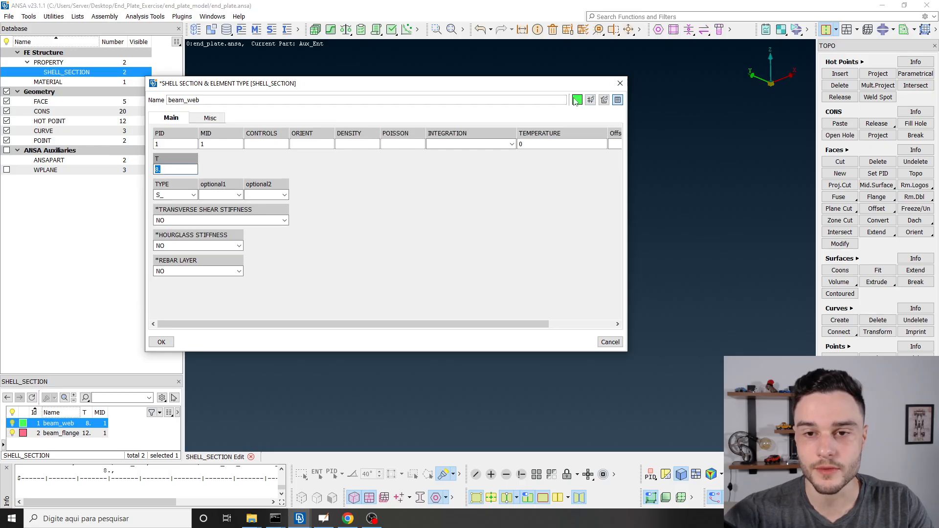
{"action": "left_click", "coordinate": [621, 84]}
Step: Select beam_flange in the SHELL_SECTION list and examine which beam faces belong to it
{"action": "mouse_move", "coordinate": [540, 205]}
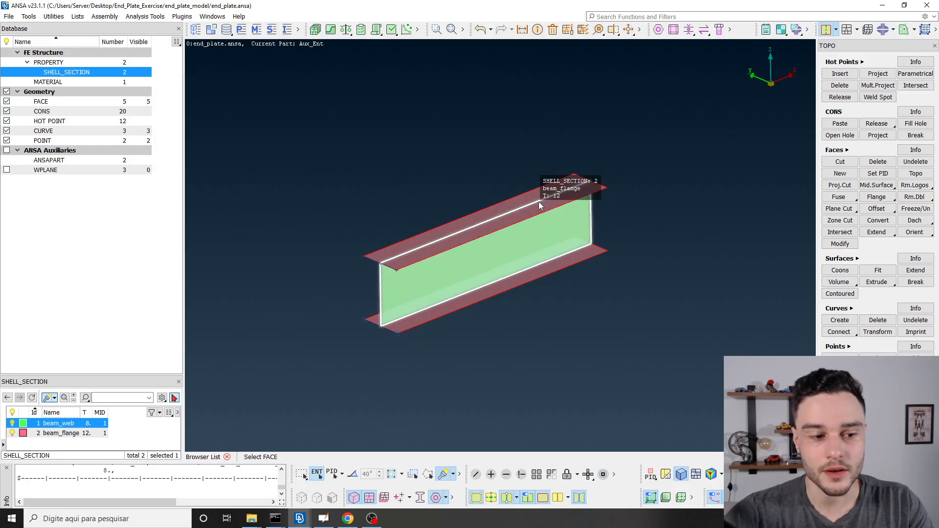
{"action": "left_click", "coordinate": [64, 434]}
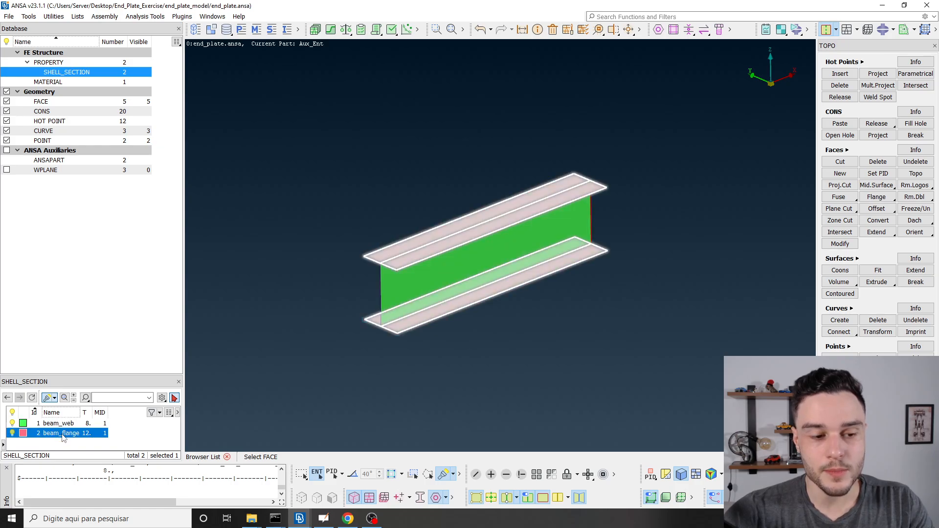
{"action": "mouse_move", "coordinate": [449, 284]}
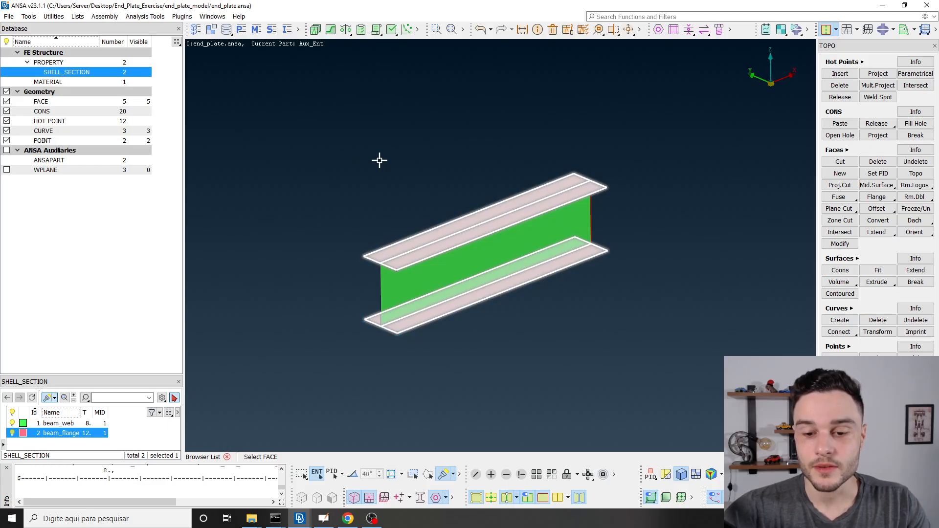
{"action": "left_click", "coordinate": [469, 224]}
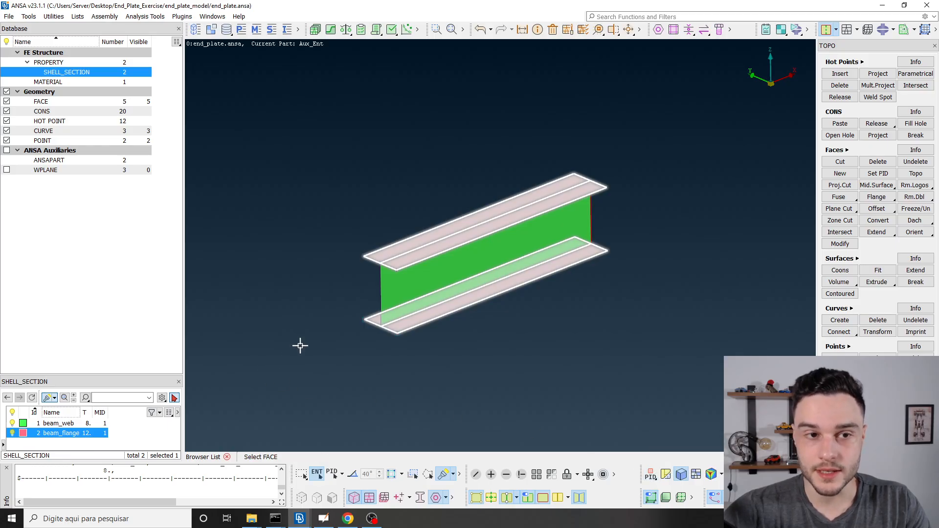
Step: Reopen the beam_web property card to check its property ID and assigned material ID, and close it unchanged
{"action": "double_click", "coordinate": [59, 423]}
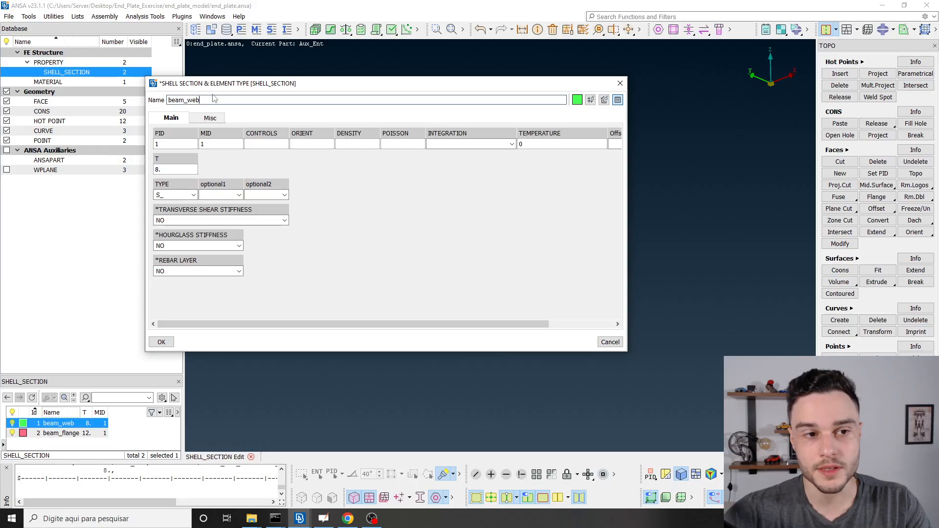
{"action": "key", "text": "Tab"}
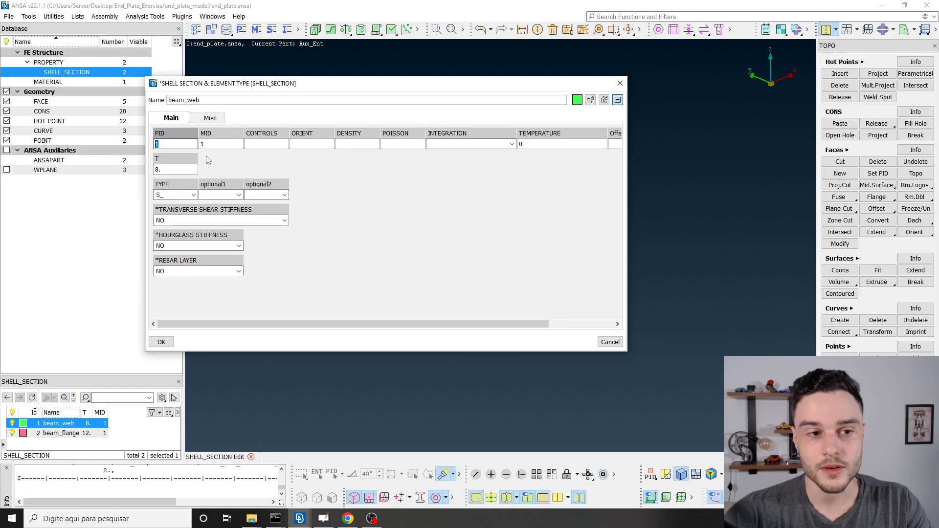
{"action": "left_click", "coordinate": [218, 145]}
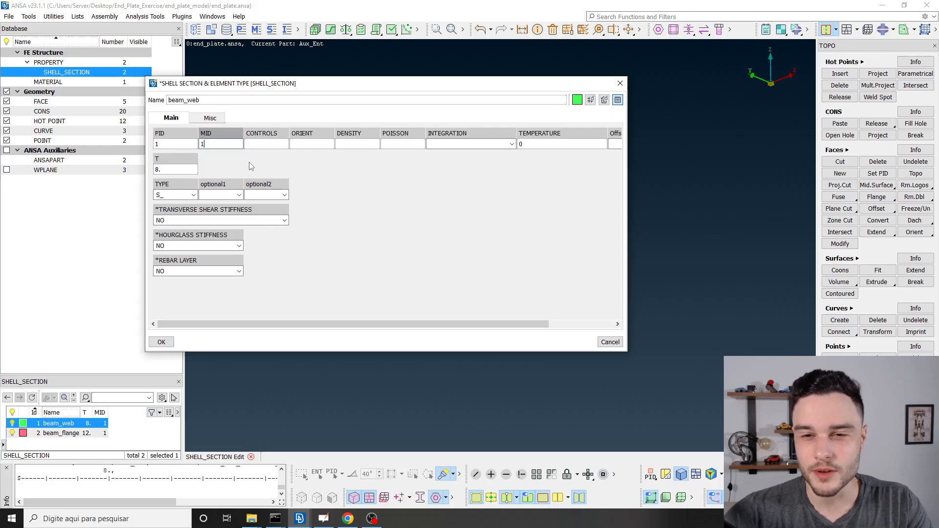
{"action": "left_click", "coordinate": [188, 146]}
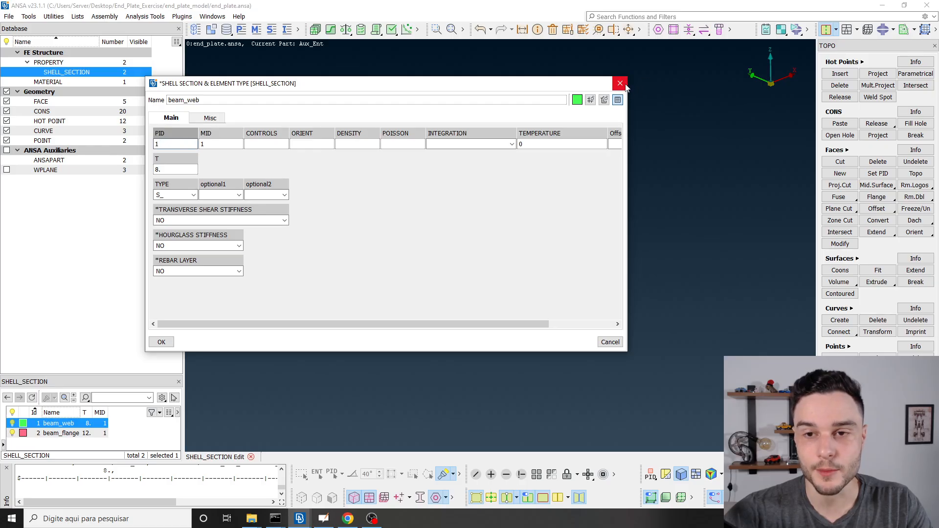
{"action": "left_click", "coordinate": [620, 83]}
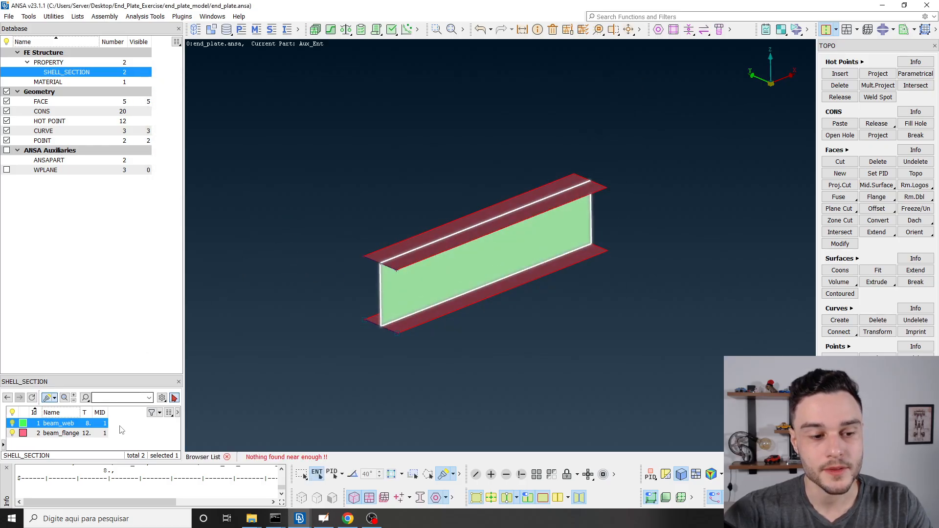
{"action": "left_click", "coordinate": [76, 439]}
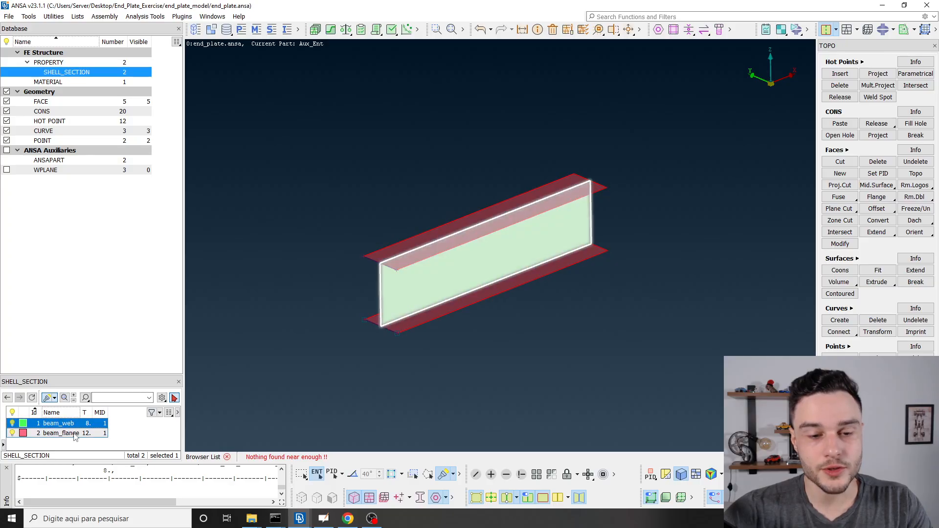
Step: List the MATERIAL entries and select Steel_for_thickness_less_than_16mm, widening the Name column to show its full name
{"action": "left_click", "coordinate": [54, 83]}
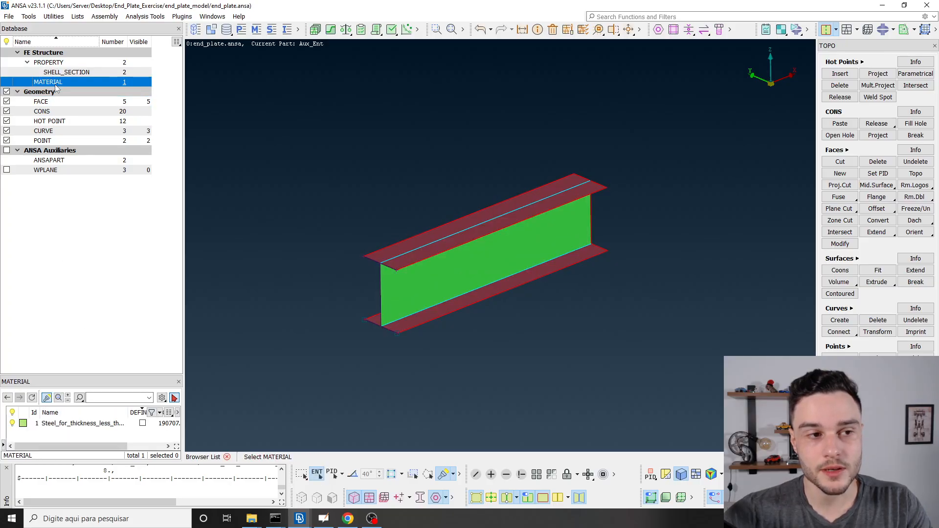
{"action": "left_click", "coordinate": [71, 424]}
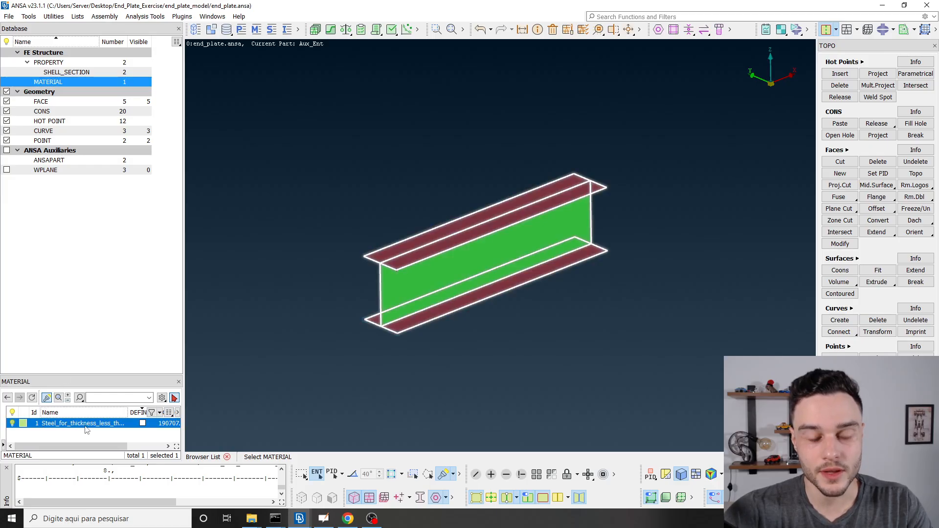
{"action": "left_click_drag", "start_coordinate": [128, 413], "coordinate": [153, 412]}
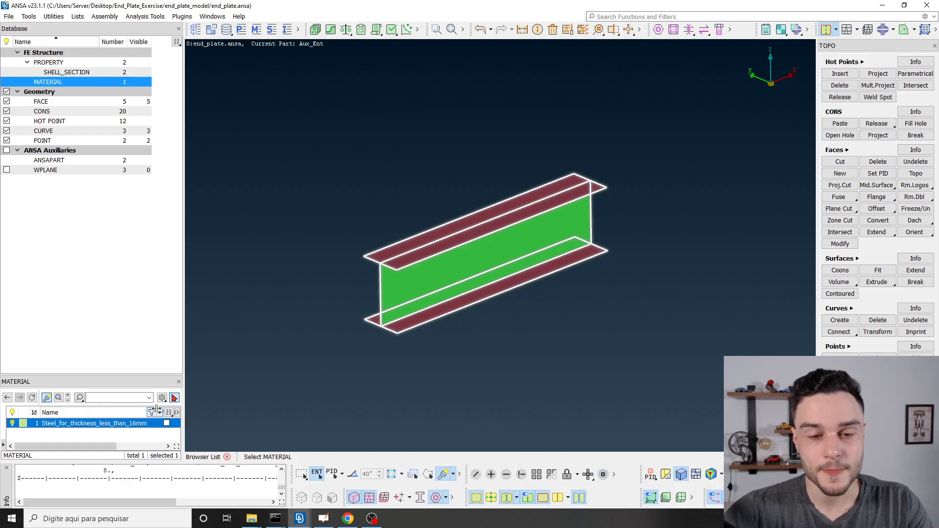
{"action": "scroll", "coordinate": [386, 310], "scroll_direction": "up", "scroll_amount": 3}
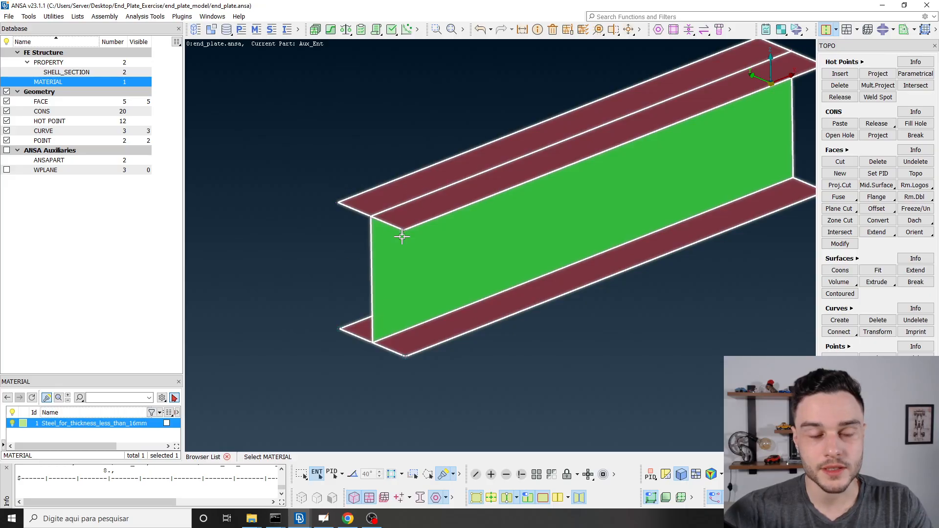
{"action": "scroll", "coordinate": [398, 230], "scroll_direction": "down", "scroll_amount": 5}
{"action": "scroll", "coordinate": [431, 252], "scroll_direction": "up", "scroll_amount": 2}
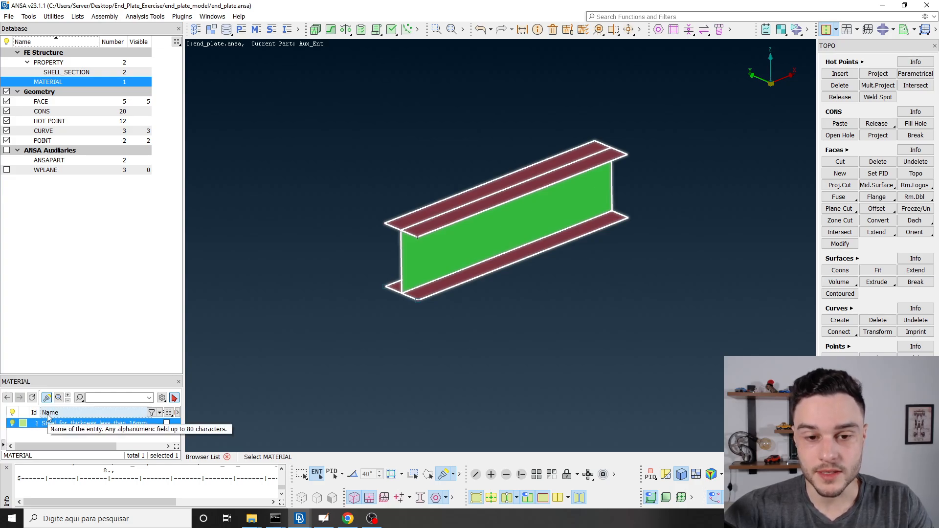
Step: List the FACE entities and select every flange and web face of the beam in the model
{"action": "left_click", "coordinate": [59, 103]}
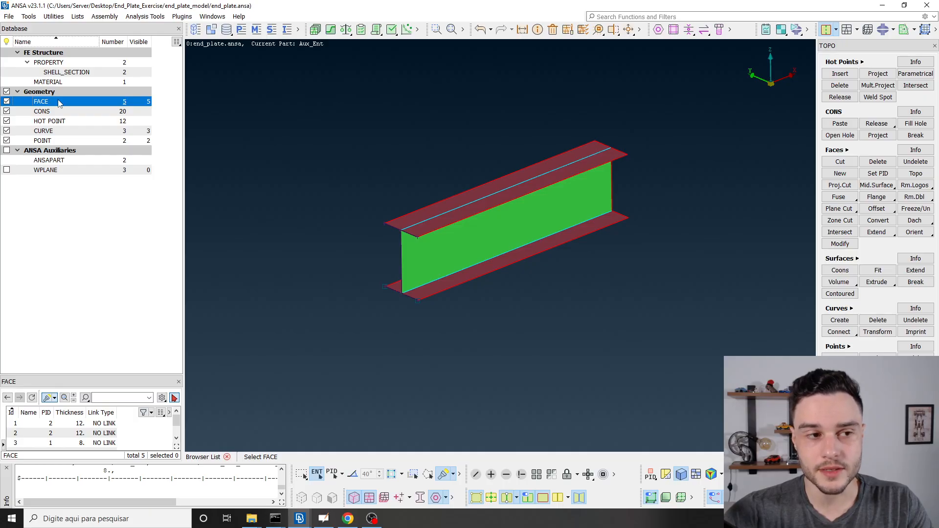
{"action": "scroll", "coordinate": [398, 214], "scroll_direction": "up", "scroll_amount": 3}
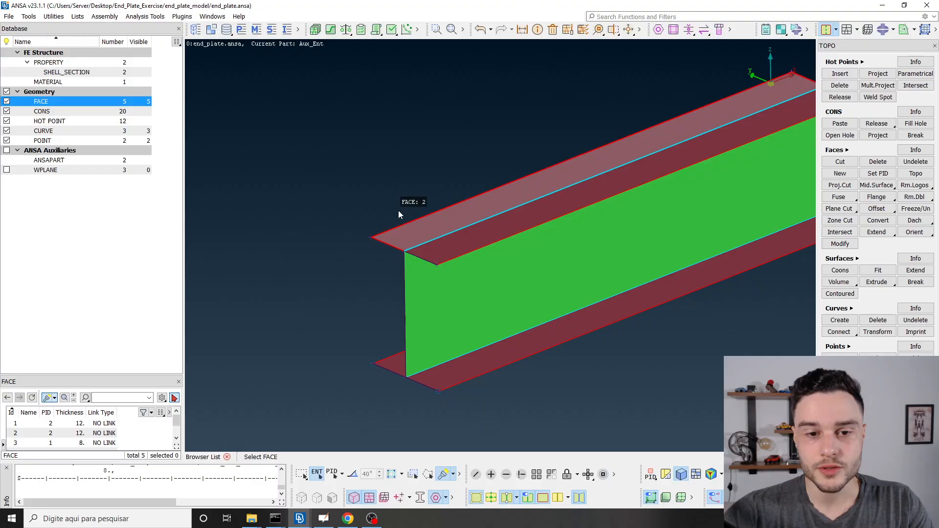
{"action": "left_click", "coordinate": [427, 230]}
{"action": "left_click", "coordinate": [460, 242]}
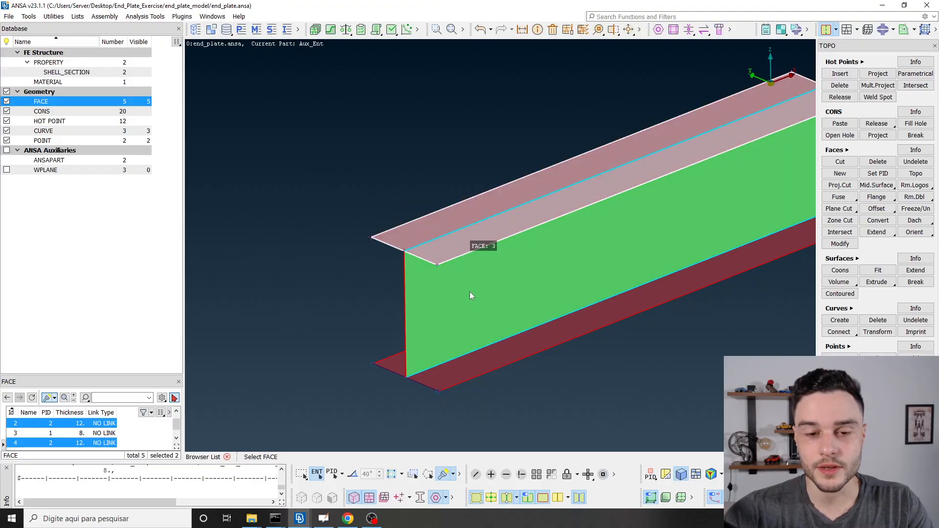
{"action": "left_click", "coordinate": [468, 318]}
{"action": "middle_click_drag", "start_coordinate": [508, 331], "coordinate": [488, 284], "text": "ctrl"}
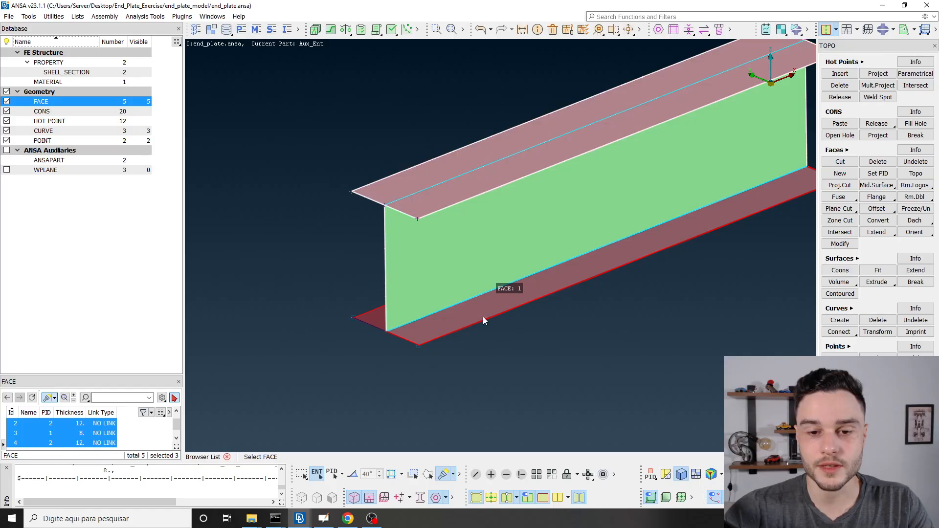
{"action": "left_click", "coordinate": [484, 317]}
{"action": "left_click", "coordinate": [368, 316]}
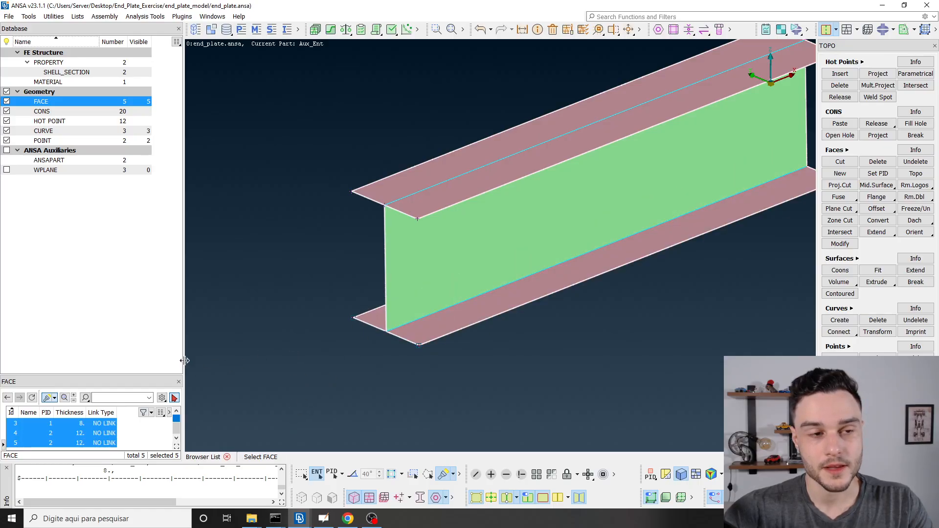
{"action": "left_click", "coordinate": [126, 205]}
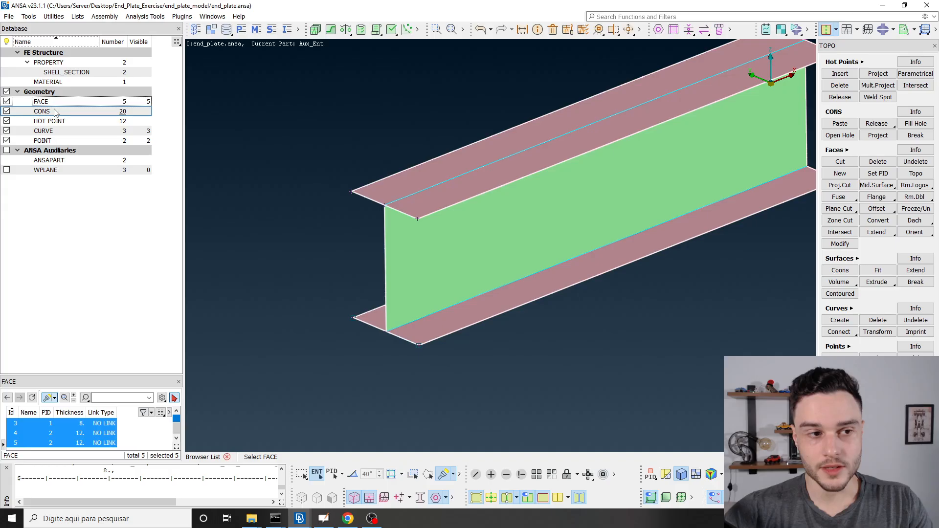
Step: List the CONS entities to examine the beam's edges, and return to the FACE list to select the front top-flange face
{"action": "left_click", "coordinate": [56, 112]}
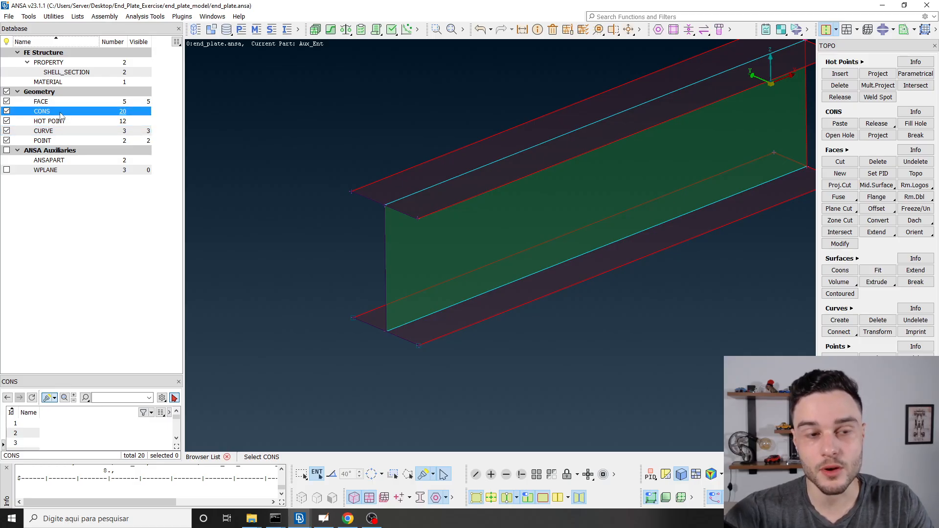
{"action": "scroll", "coordinate": [290, 226], "scroll_direction": "down", "scroll_amount": 3}
{"action": "scroll", "coordinate": [370, 230], "scroll_direction": "up", "scroll_amount": 3}
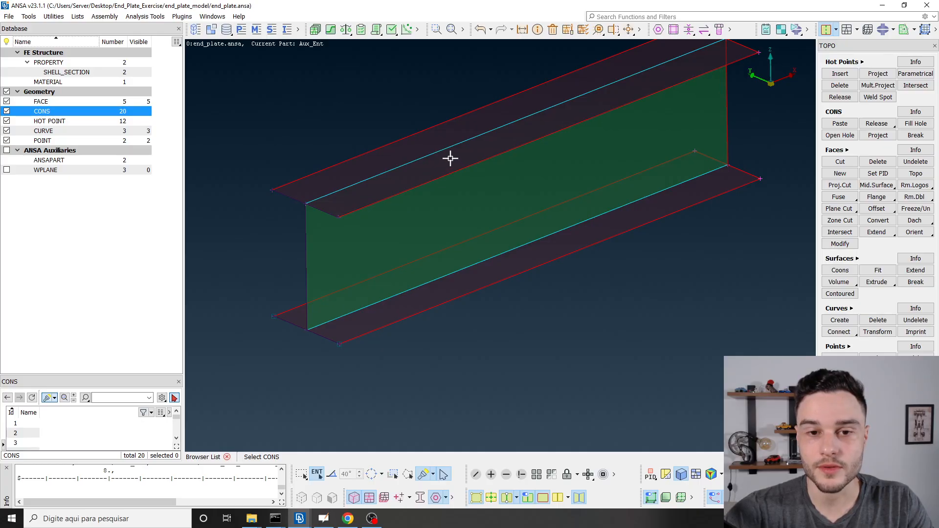
{"action": "left_click", "coordinate": [41, 101]}
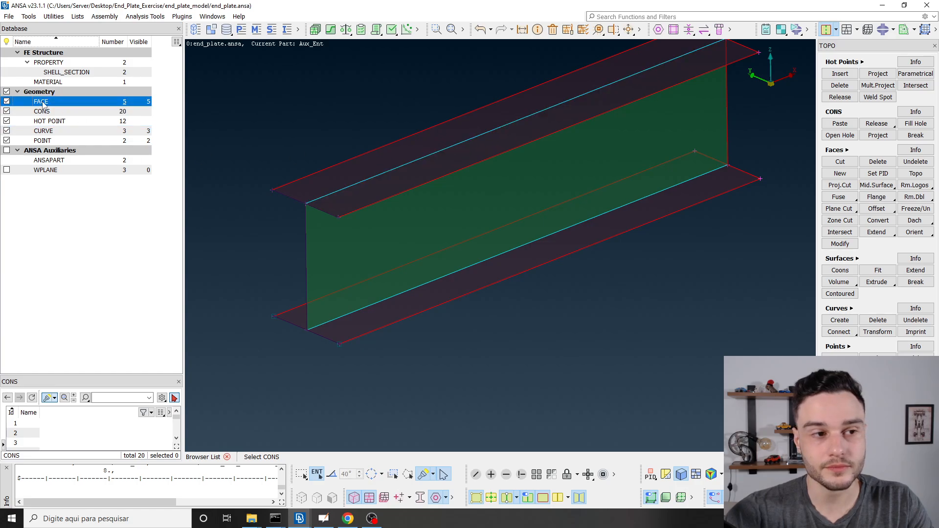
{"action": "left_click", "coordinate": [402, 181]}
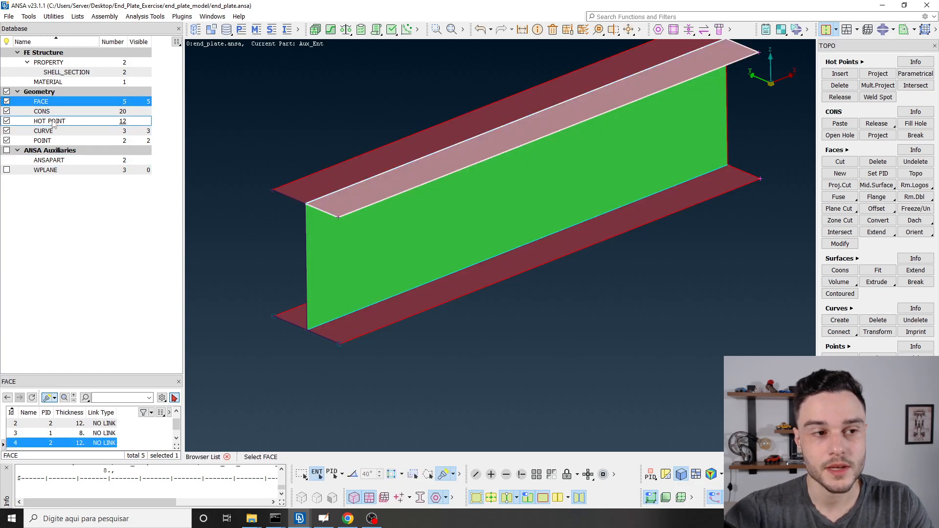
Step: List the CONS entities and examine the flange and web edges along the whole beam
{"action": "left_click", "coordinate": [41, 111]}
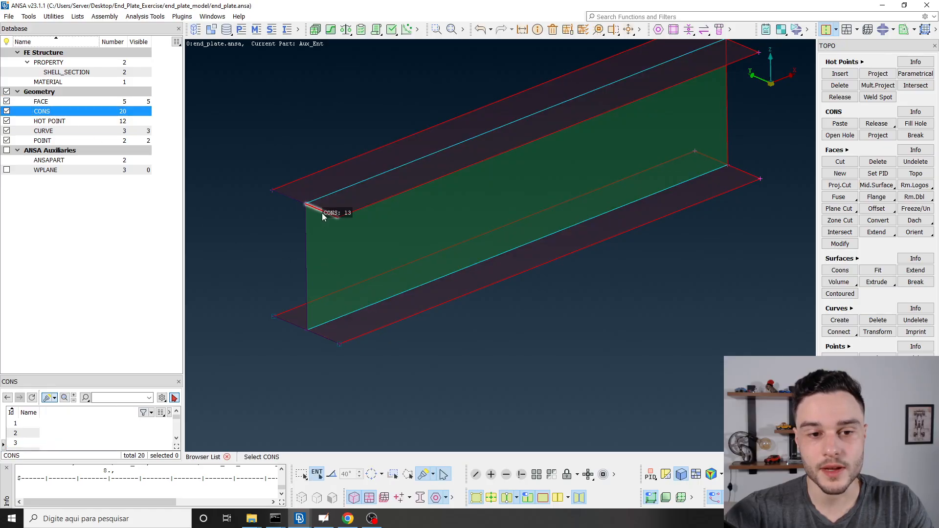
{"action": "middle_click_drag", "start_coordinate": [625, 127], "coordinate": [499, 216], "text": "ctrl"}
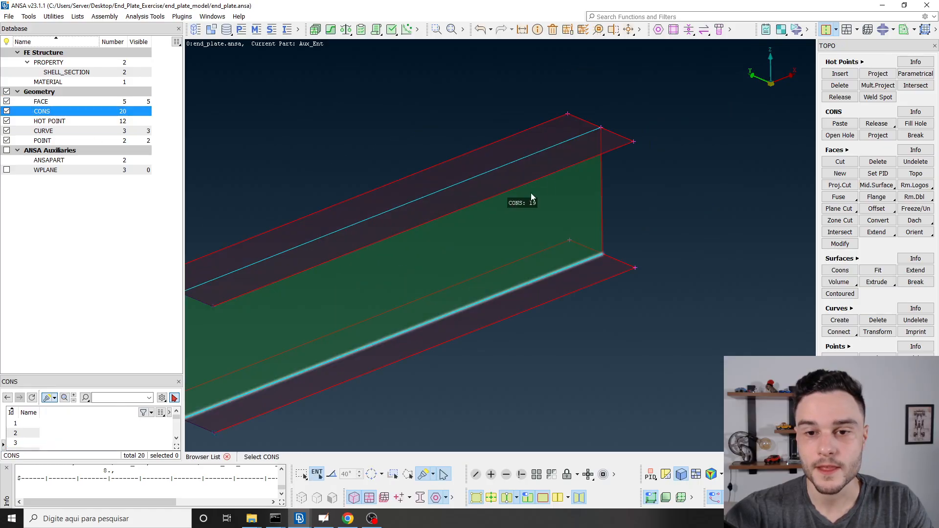
{"action": "scroll", "coordinate": [637, 139], "scroll_direction": "down", "scroll_amount": 3}
{"action": "scroll", "coordinate": [506, 197], "scroll_direction": "up", "scroll_amount": 3}
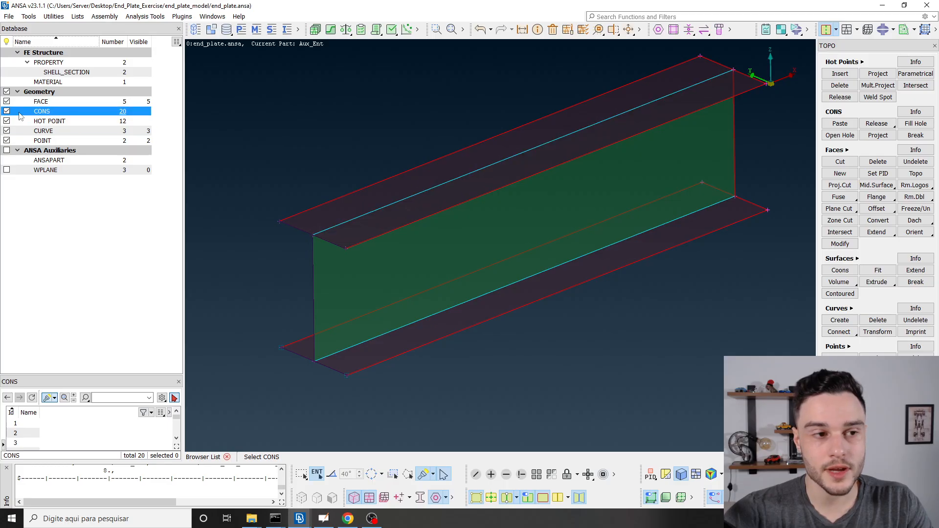
Step: List the FACE entities and select both top-flange faces and the web face
{"action": "left_click", "coordinate": [41, 101]}
{"action": "left_click", "coordinate": [442, 208]}
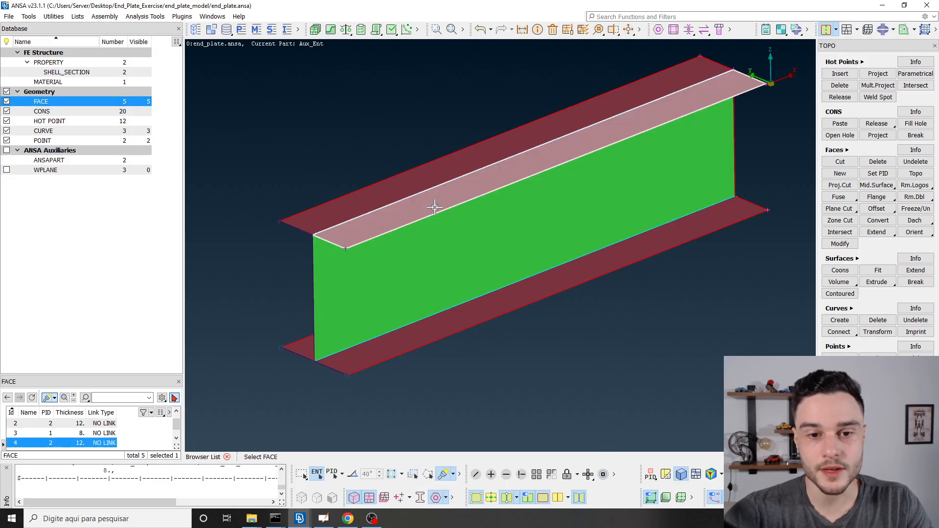
{"action": "left_click", "coordinate": [398, 185]}
{"action": "left_click", "coordinate": [439, 256]}
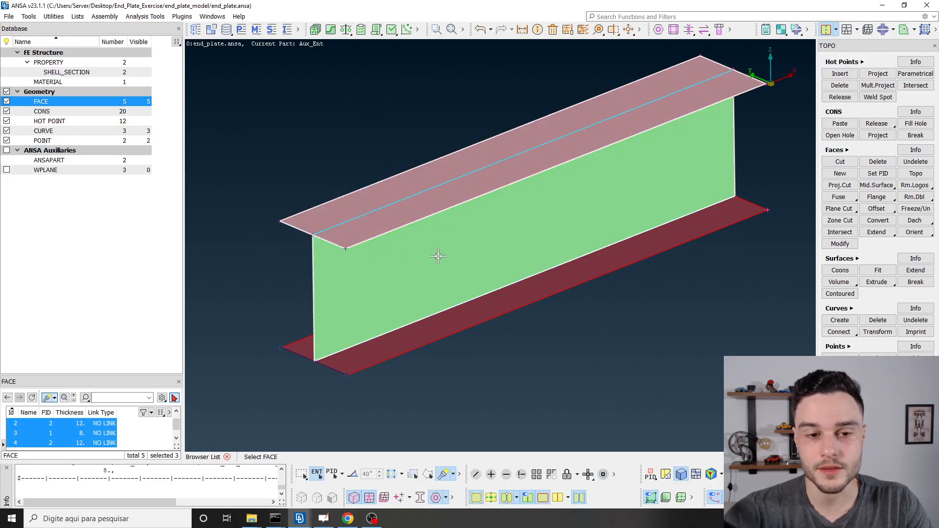
{"action": "left_click", "coordinate": [68, 216]}
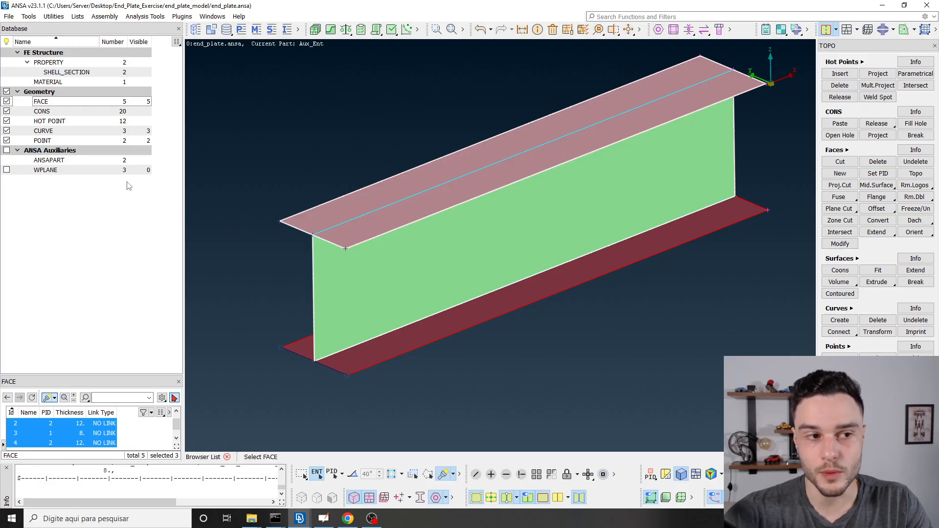
Step: List the HOT POINT entities and select all hot points at both ends of the beam to examine their locations
{"action": "left_click", "coordinate": [51, 122]}
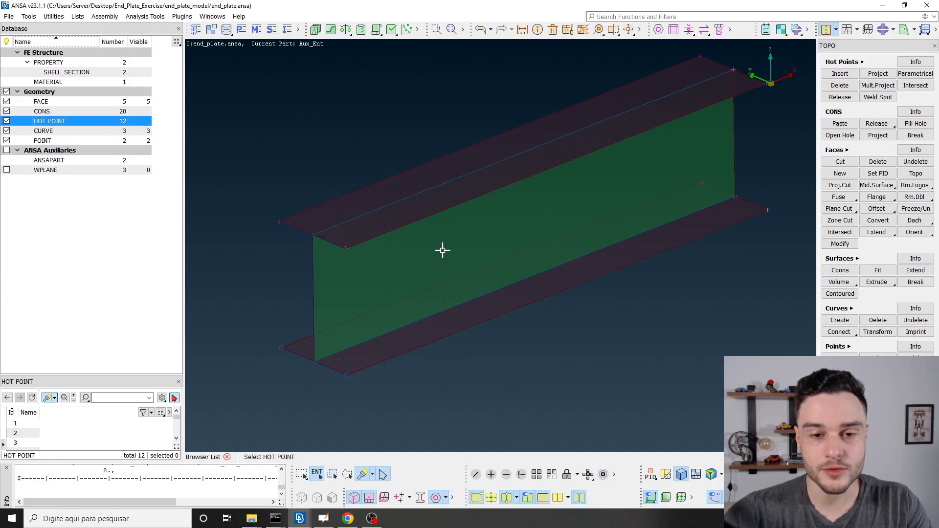
{"action": "scroll", "coordinate": [442, 250], "scroll_direction": "down", "scroll_amount": 5}
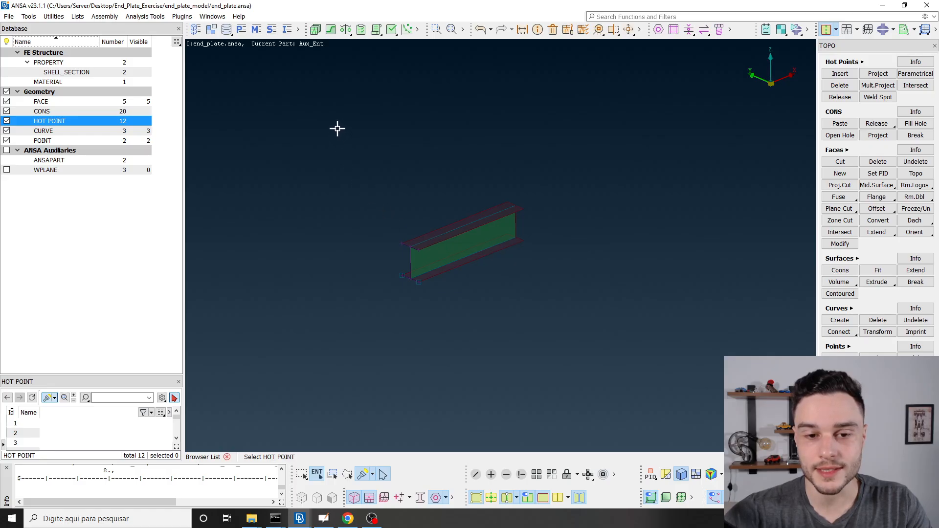
{"action": "left_click_drag", "start_coordinate": [337, 129], "coordinate": [621, 342]}
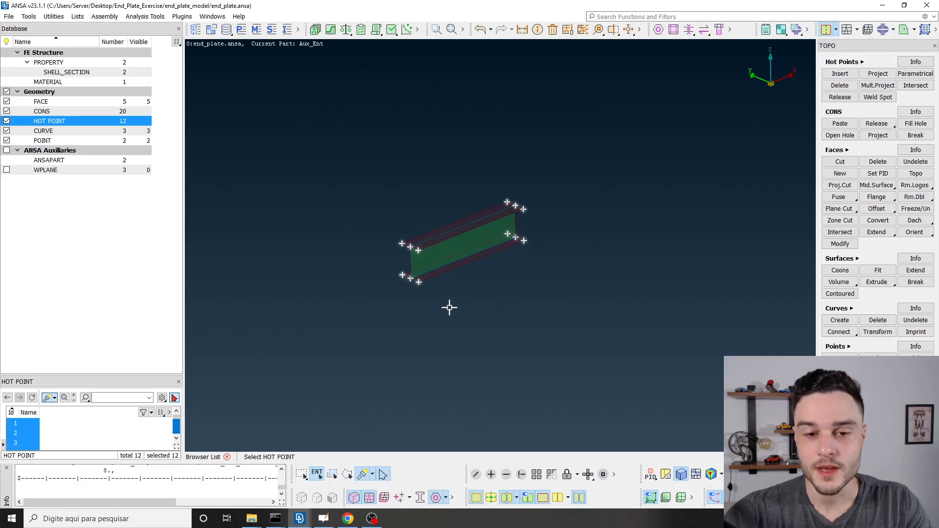
{"action": "scroll", "coordinate": [424, 244], "scroll_direction": "up", "scroll_amount": 3}
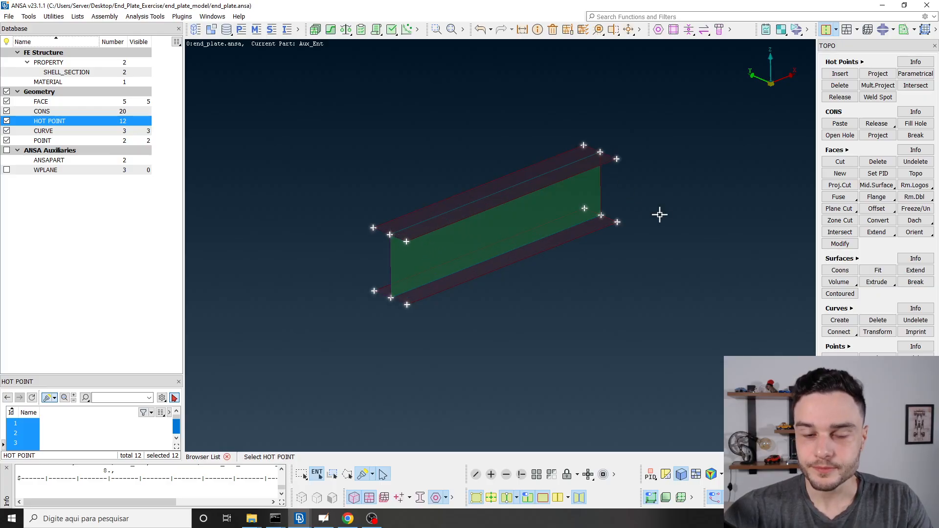
{"action": "scroll", "coordinate": [443, 247], "scroll_direction": "up", "scroll_amount": 3}
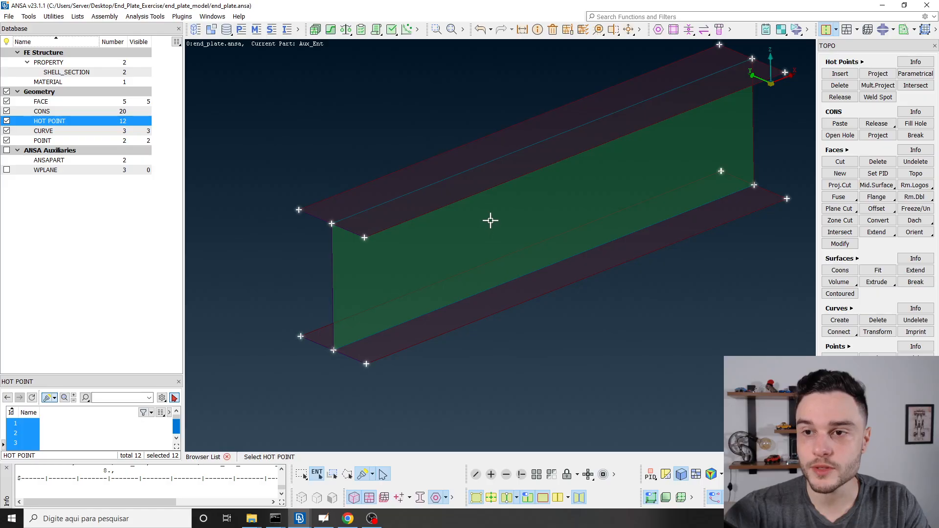
{"action": "scroll", "coordinate": [482, 216], "scroll_direction": "down", "scroll_amount": 3}
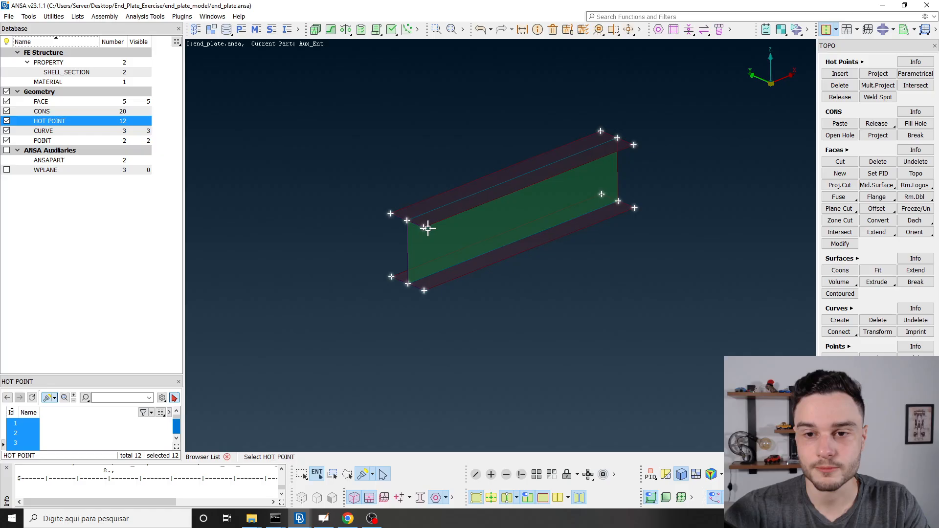
{"action": "scroll", "coordinate": [490, 221], "scroll_direction": "up", "scroll_amount": 3}
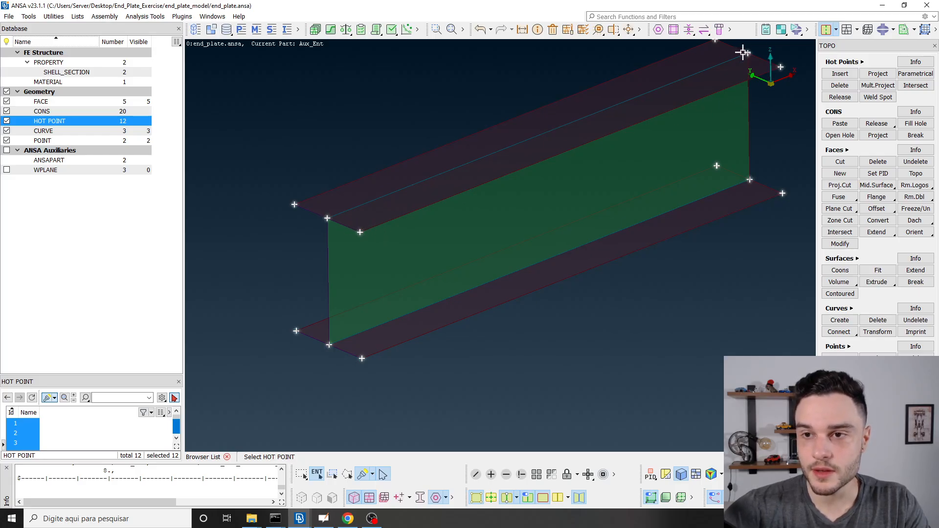
{"action": "scroll", "coordinate": [587, 185], "scroll_direction": "down", "scroll_amount": 3}
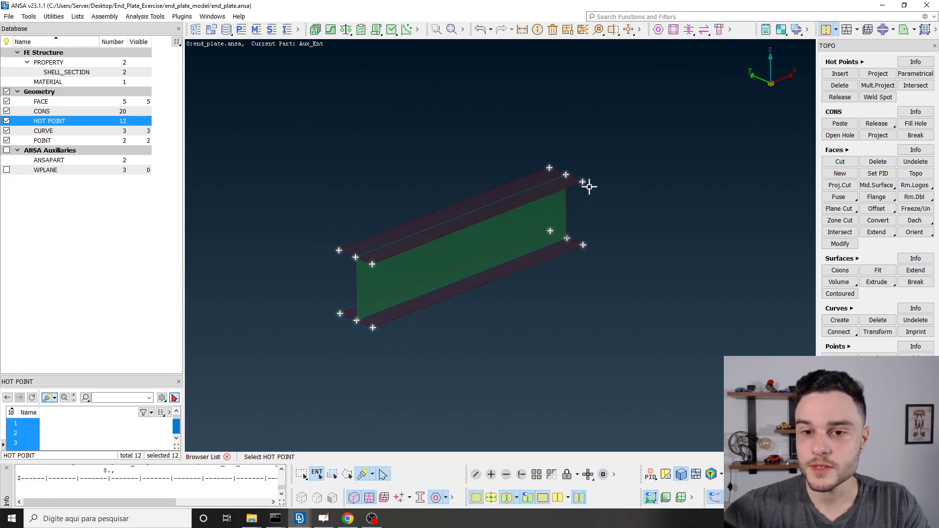
Step: End the hot point selection and examine the top-flange corner at the beam's far end in the Classic Topo module
{"action": "scroll", "coordinate": [557, 173], "scroll_direction": "up", "scroll_amount": 8}
{"action": "scroll", "coordinate": [569, 170], "scroll_direction": "up", "scroll_amount": 2}
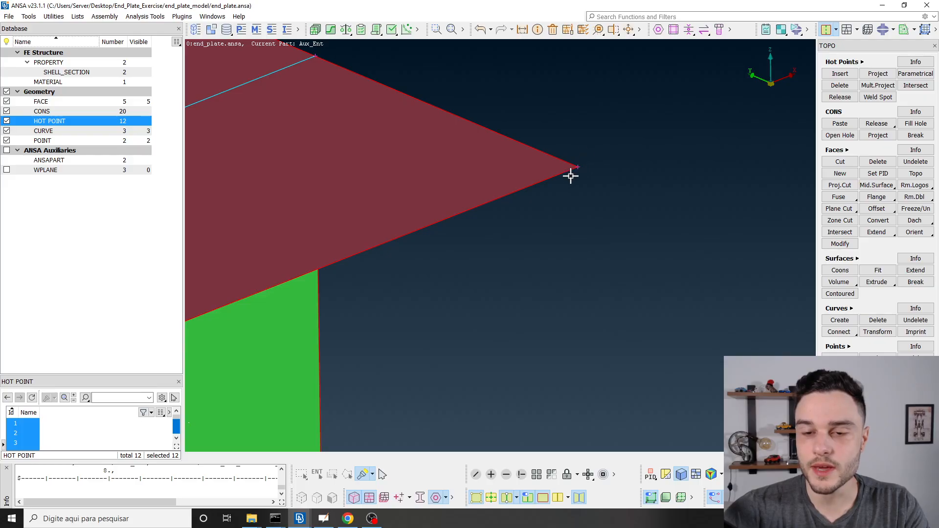
{"action": "scroll", "coordinate": [573, 193], "scroll_direction": "down", "scroll_amount": 3}
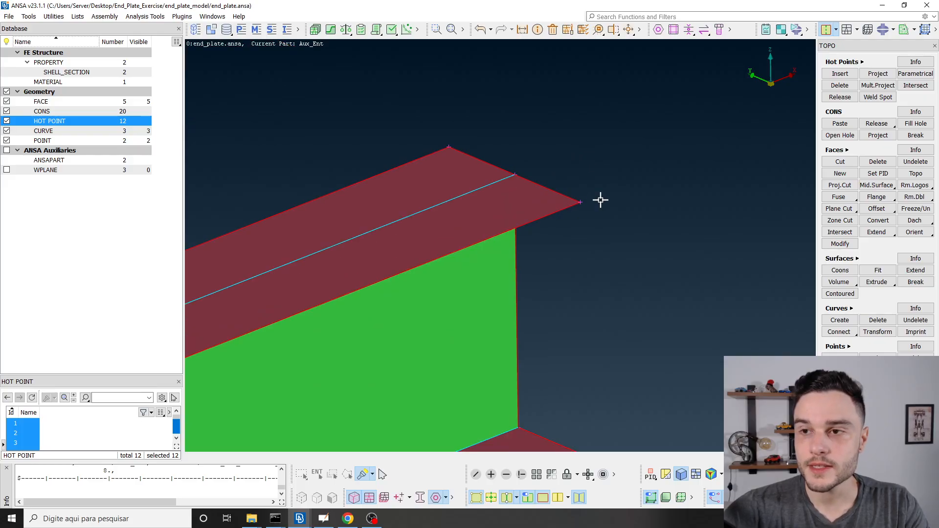
{"action": "left_click", "coordinate": [837, 30]}
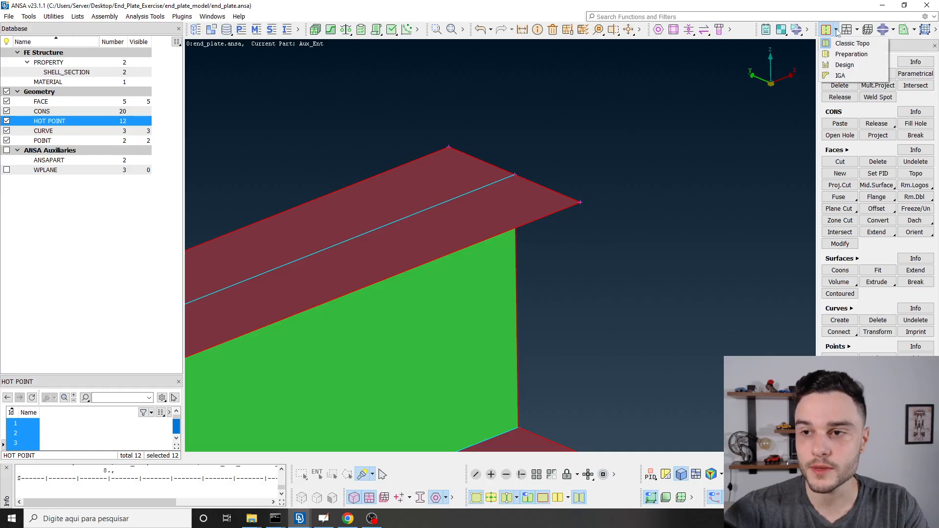
{"action": "left_click", "coordinate": [839, 44]}
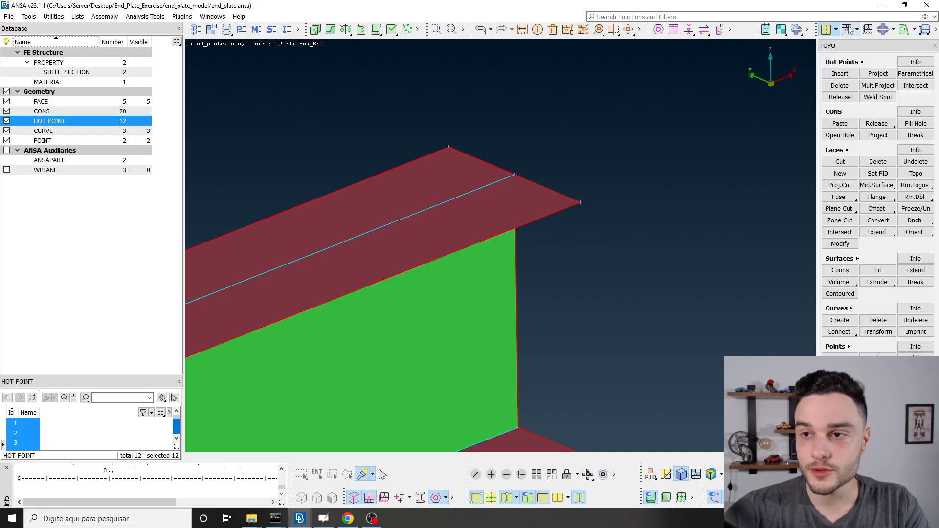
Step: Switch to the Mesh module and examine the hot points and perimeter nodes around the top-flange corner
{"action": "left_click", "coordinate": [848, 30]}
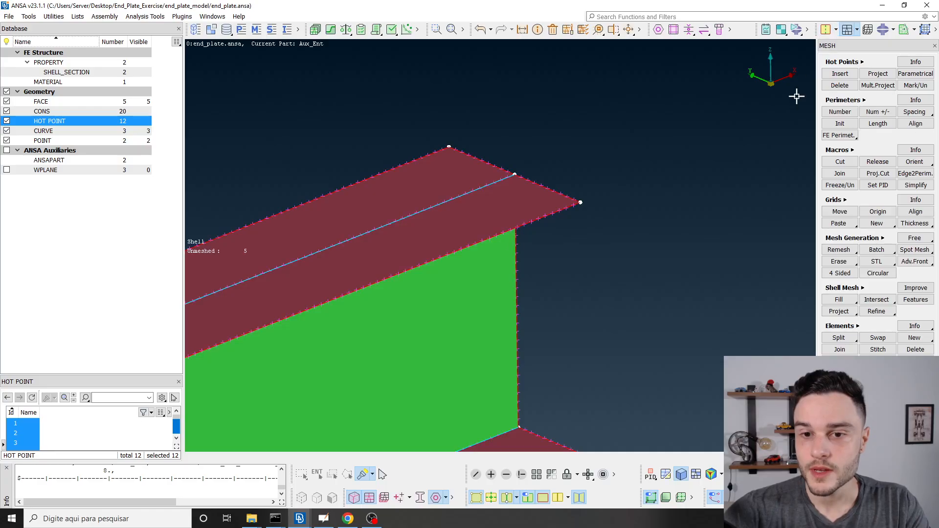
{"action": "scroll", "coordinate": [595, 213], "scroll_direction": "up", "scroll_amount": 4}
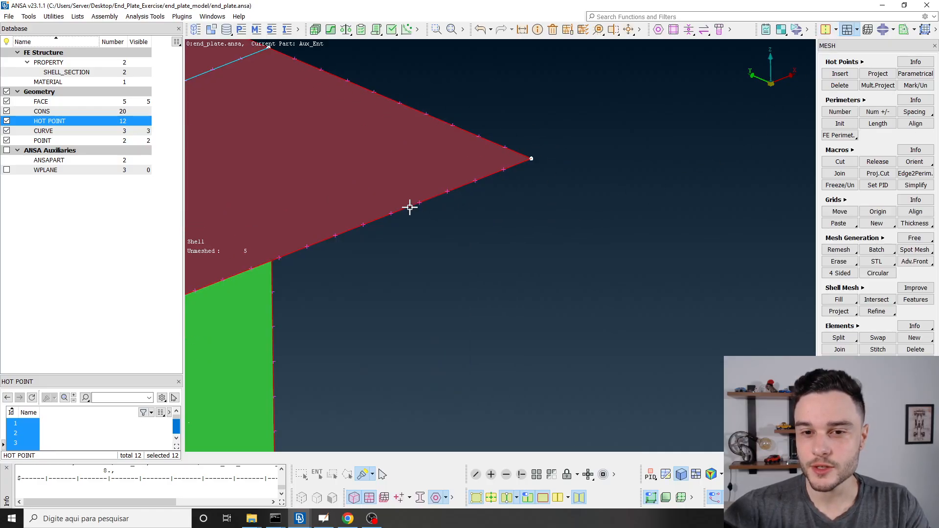
{"action": "scroll", "coordinate": [610, 181], "scroll_direction": "down", "scroll_amount": 2}
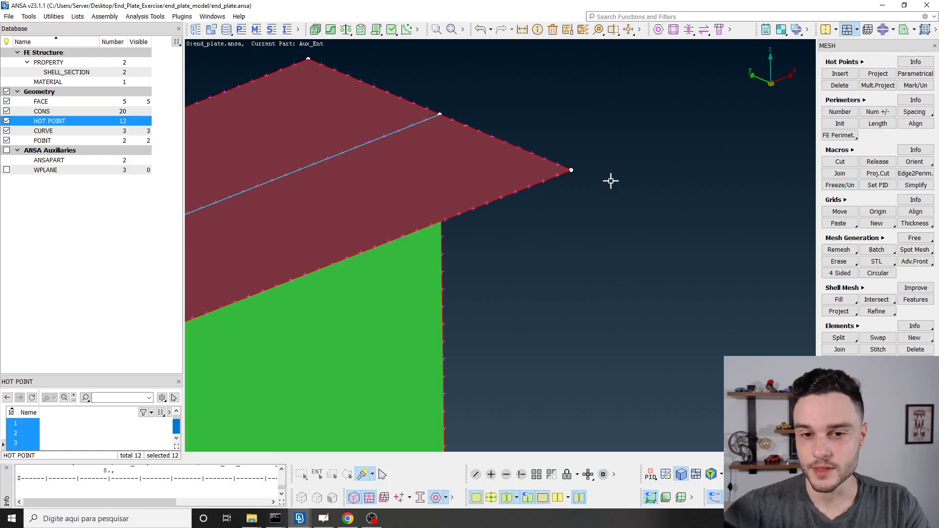
{"action": "scroll", "coordinate": [589, 182], "scroll_direction": "up", "scroll_amount": 3}
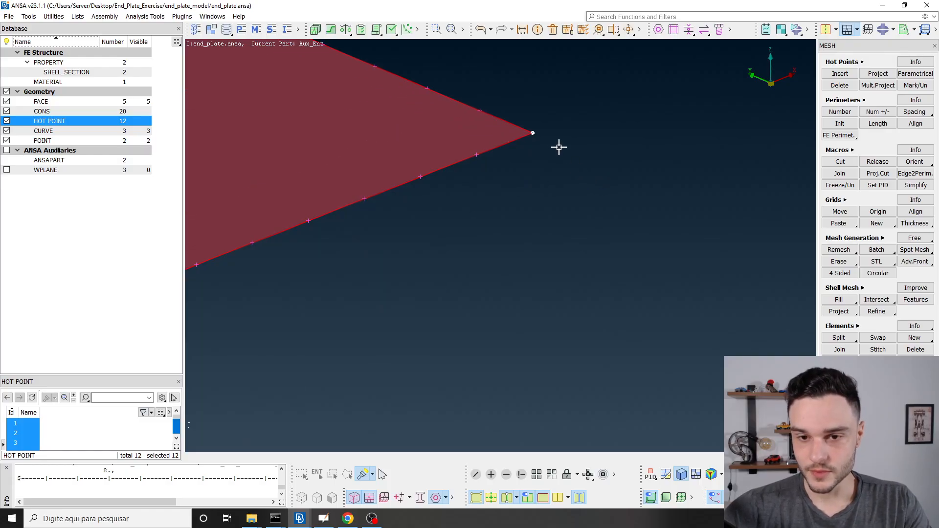
{"action": "left_click", "coordinate": [533, 131]}
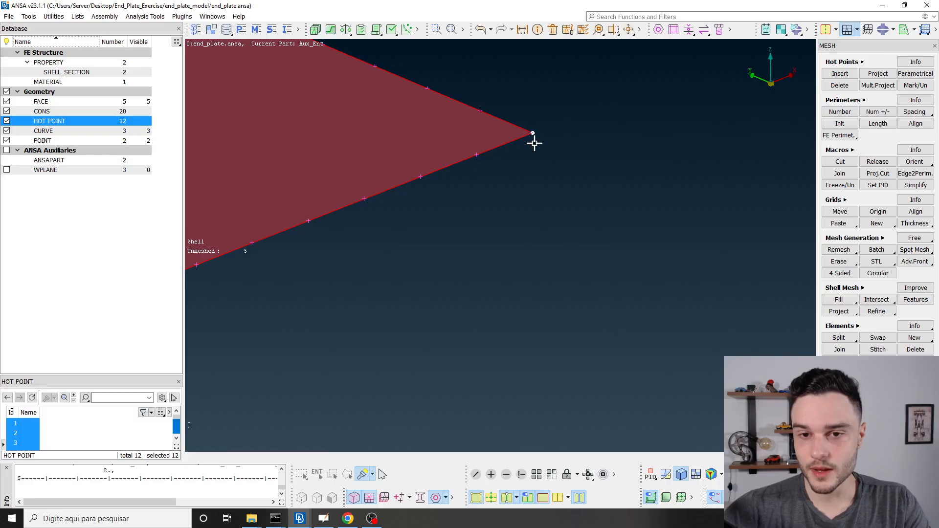
{"action": "scroll", "coordinate": [540, 167], "scroll_direction": "down", "scroll_amount": 2}
{"action": "scroll", "coordinate": [506, 127], "scroll_direction": "up", "scroll_amount": 2}
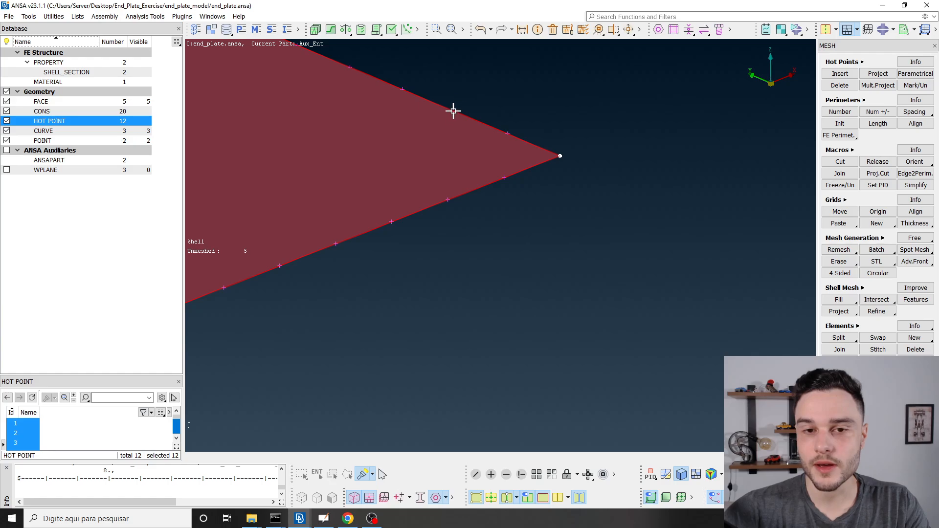
{"action": "scroll", "coordinate": [531, 157], "scroll_direction": "down", "scroll_amount": 3}
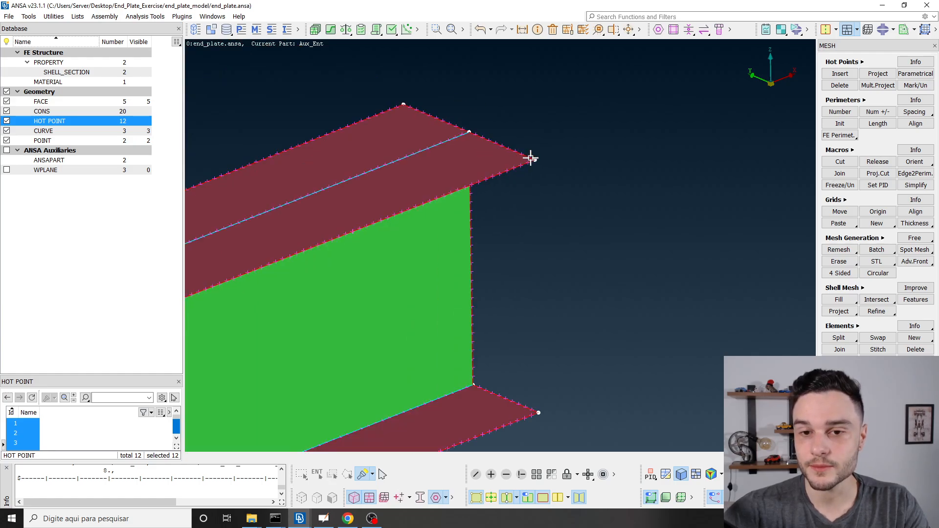
{"action": "scroll", "coordinate": [531, 157], "scroll_direction": "up", "scroll_amount": 1}
Step: Return to the Classic Topo module and examine how the top-flange corner hot point is displayed there
{"action": "left_click", "coordinate": [836, 30]}
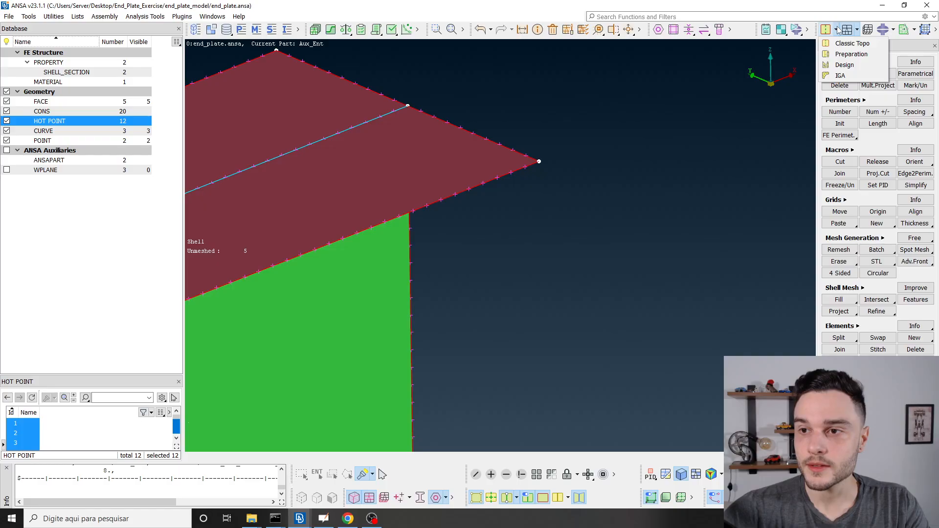
{"action": "left_click", "coordinate": [843, 44]}
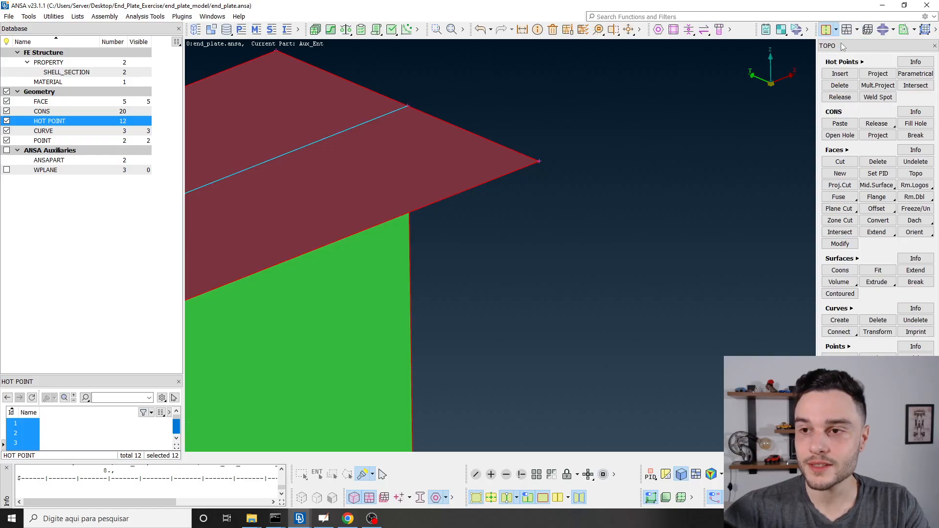
{"action": "scroll", "coordinate": [512, 152], "scroll_direction": "up", "scroll_amount": 1}
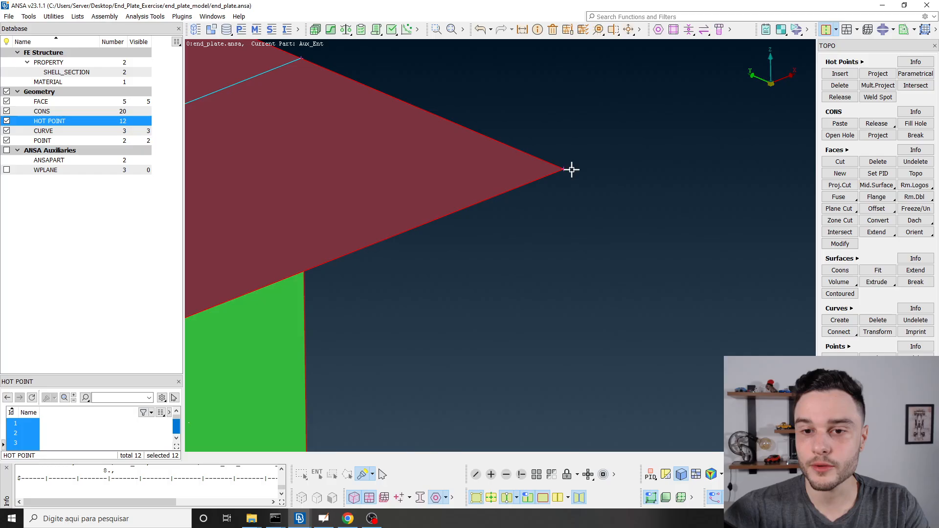
{"action": "scroll", "coordinate": [568, 154], "scroll_direction": "down", "scroll_amount": 1}
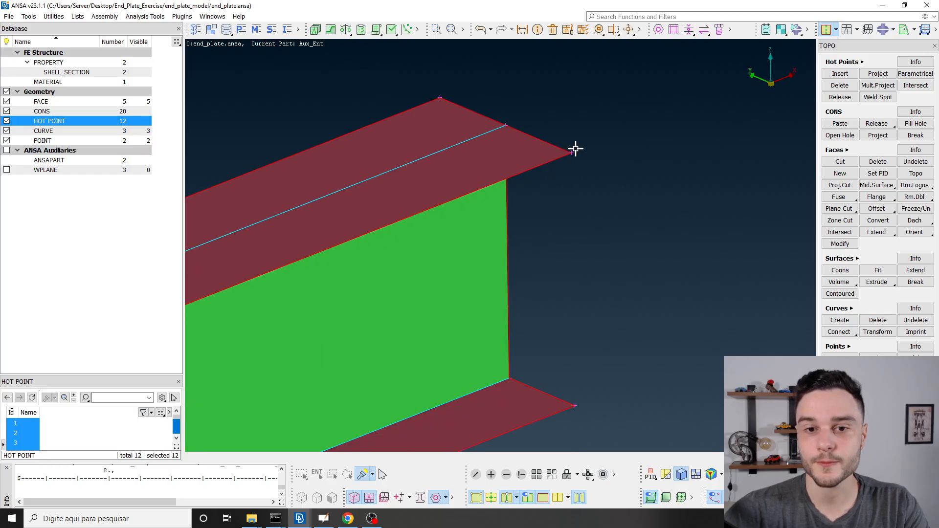
{"action": "scroll", "coordinate": [580, 149], "scroll_direction": "down", "scroll_amount": 3}
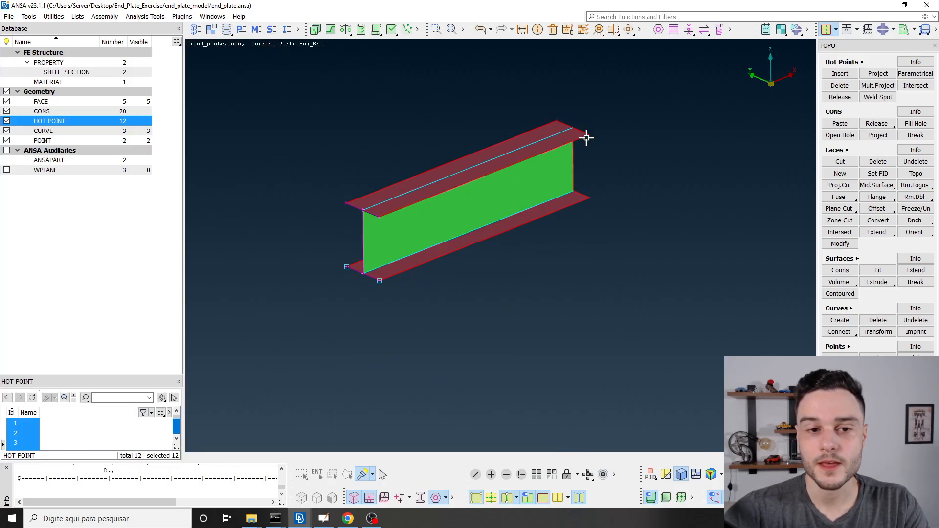
Step: List the CURVE entities, select all three I-section curves at the beam's near end, and return to the CONS list
{"action": "left_click", "coordinate": [46, 135]}
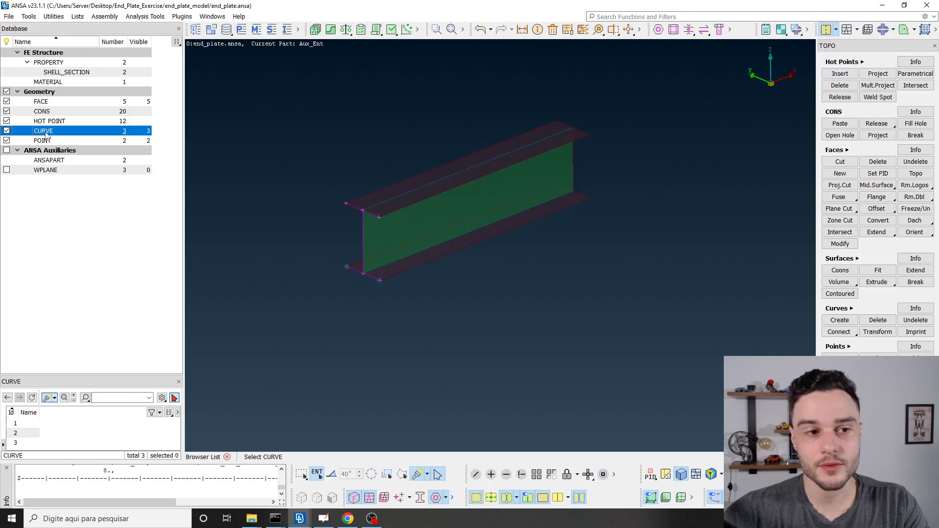
{"action": "left_click", "coordinate": [25, 424]}
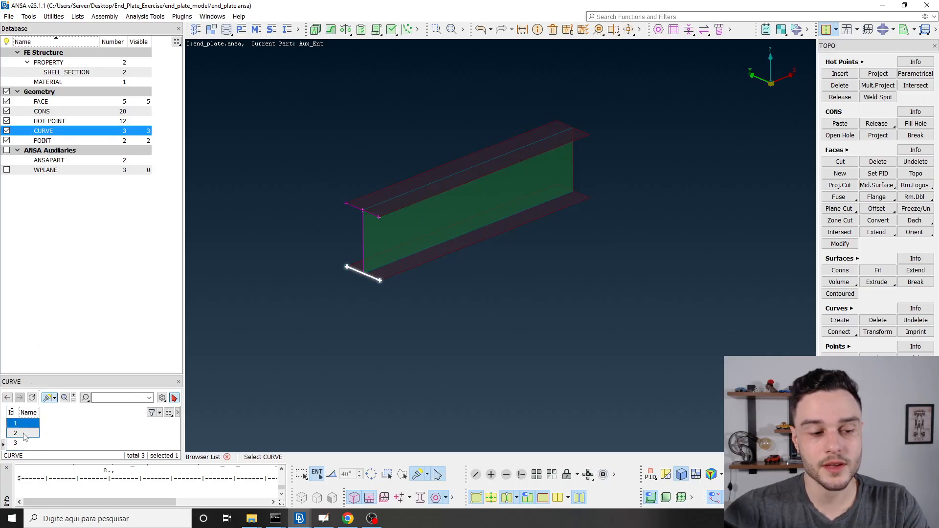
{"action": "left_click", "coordinate": [26, 433]}
{"action": "left_click", "coordinate": [27, 443]}
{"action": "left_click_drag", "start_coordinate": [301, 141], "coordinate": [530, 407]}
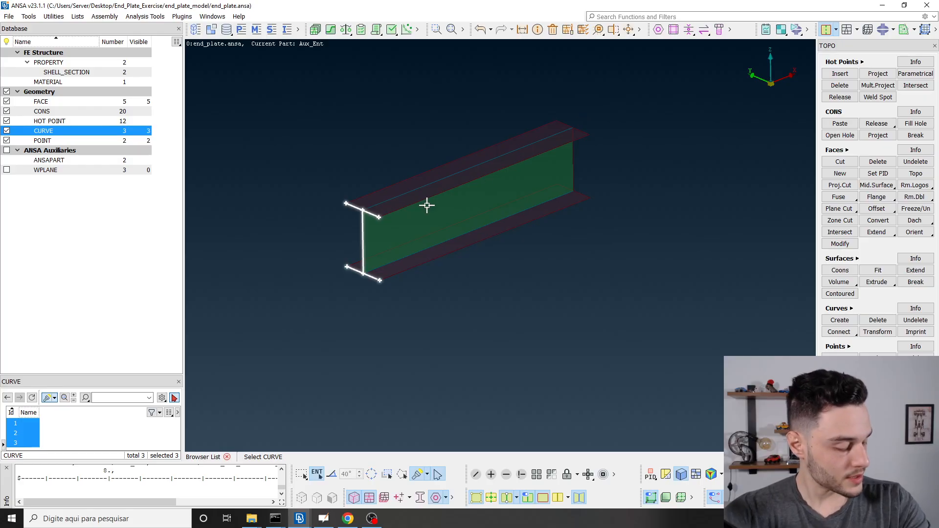
{"action": "scroll", "coordinate": [334, 238], "scroll_direction": "up", "scroll_amount": 3}
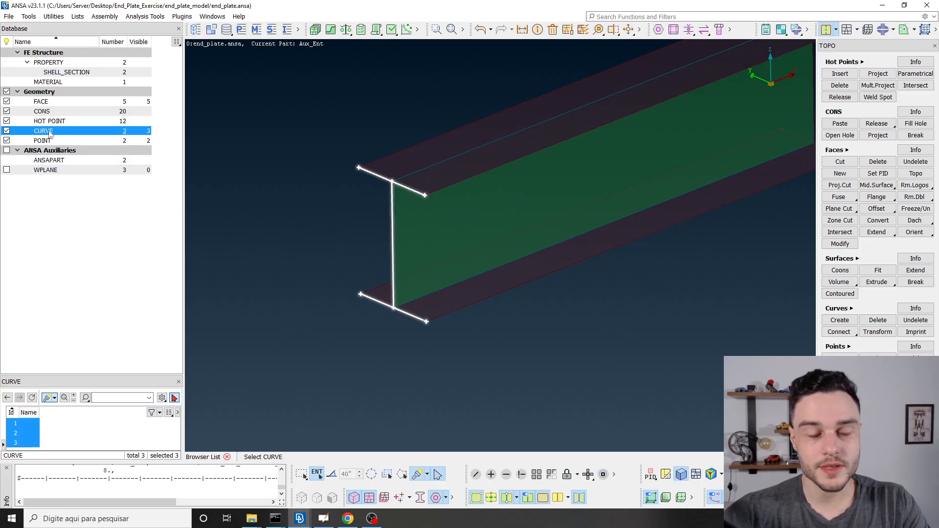
{"action": "left_click", "coordinate": [44, 112]}
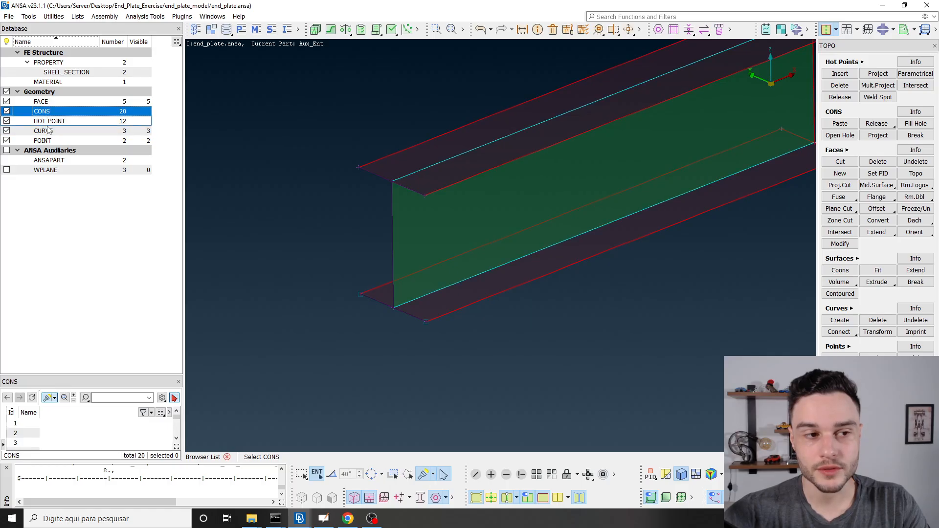
Step: Review the CURVE and CONS entities, and select the two POINT entities at the near end of the bottom flange
{"action": "left_click", "coordinate": [49, 131]}
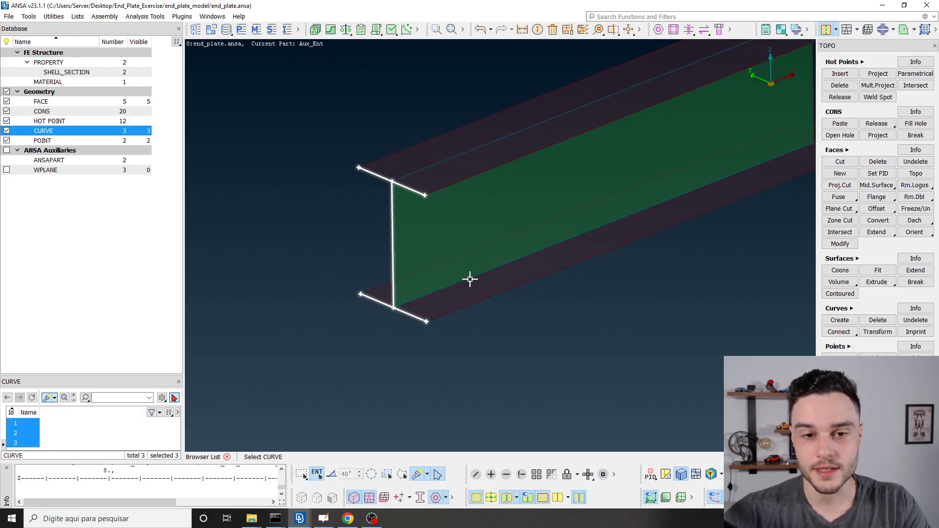
{"action": "left_click", "coordinate": [42, 111]}
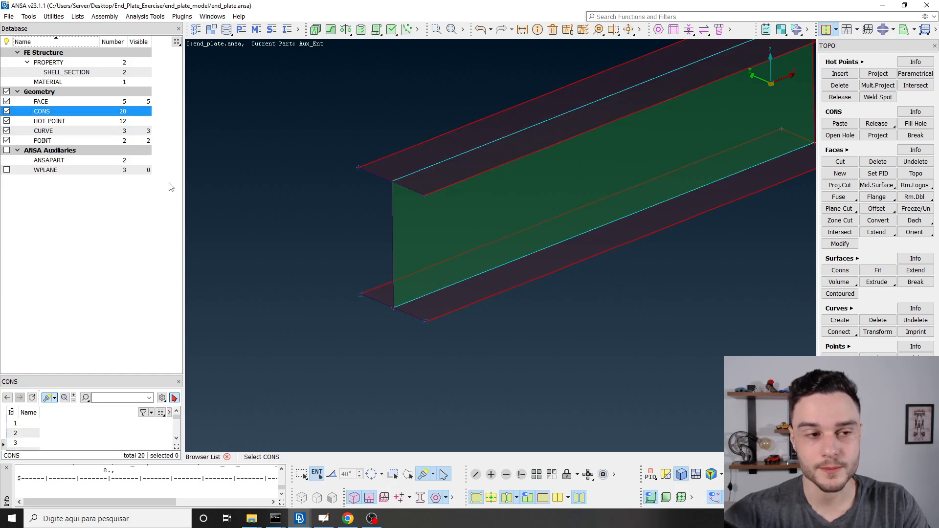
{"action": "left_click", "coordinate": [56, 142]}
{"action": "left_click_drag", "start_coordinate": [315, 235], "coordinate": [560, 435]}
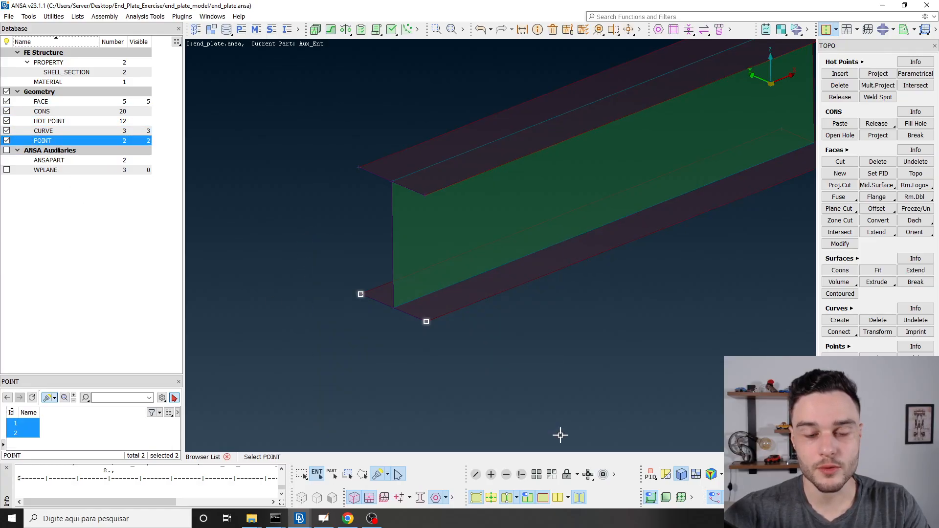
Step: List the ANSAPART entities and highlight the geometry of the Aux_Ent and beam parts in turn
{"action": "left_click", "coordinate": [64, 162]}
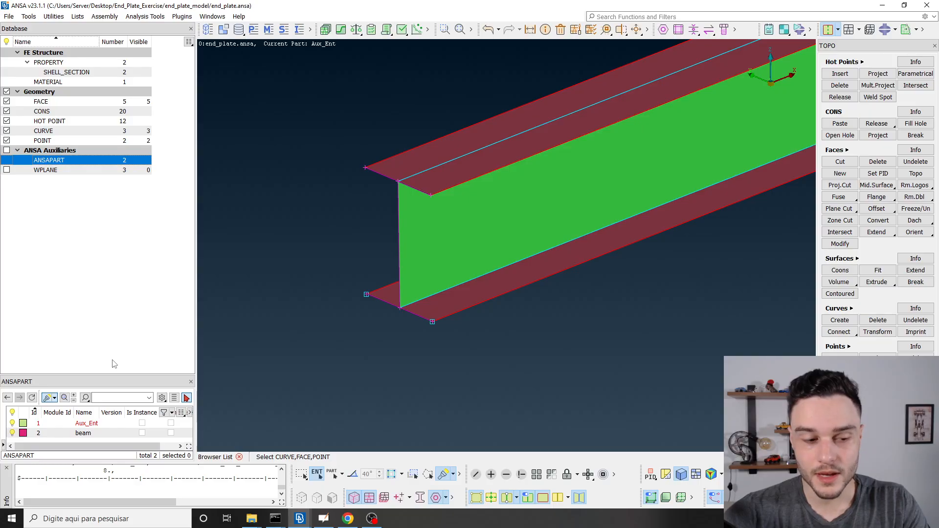
{"action": "left_click", "coordinate": [95, 426]}
{"action": "left_click", "coordinate": [89, 434]}
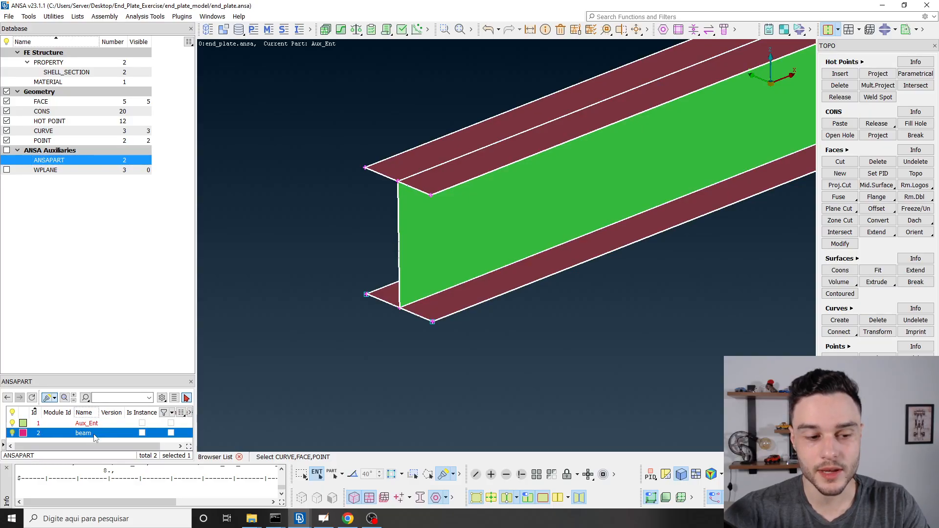
{"action": "left_click", "coordinate": [80, 424]}
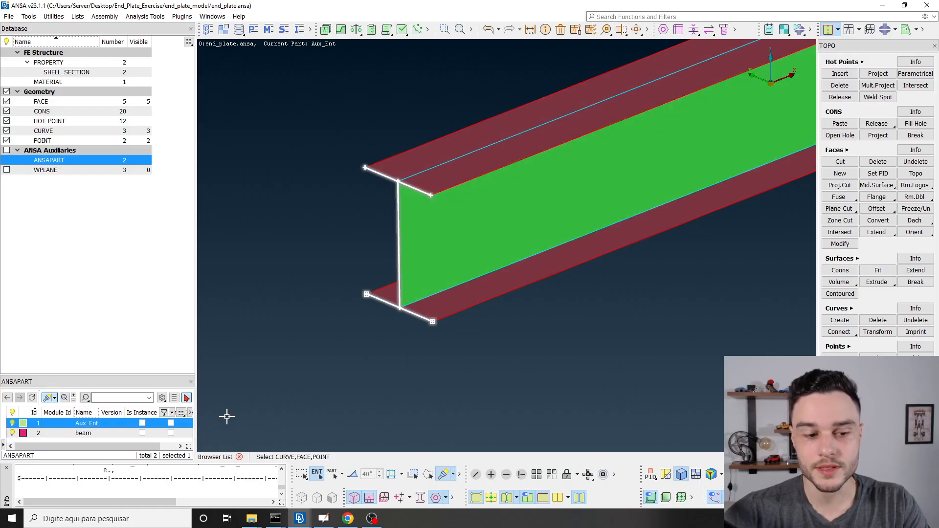
{"action": "left_click", "coordinate": [89, 435]}
{"action": "scroll", "coordinate": [392, 327], "scroll_direction": "down", "scroll_amount": 3}
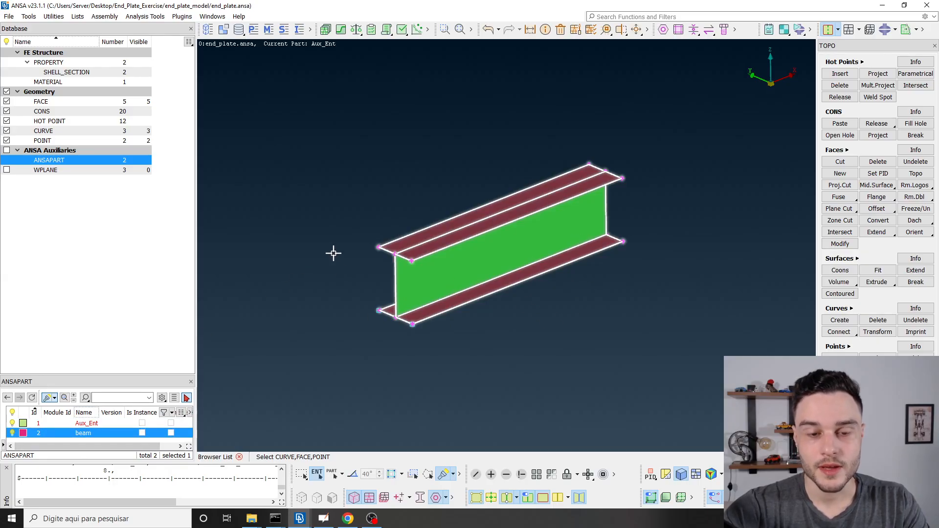
{"action": "left_click", "coordinate": [321, 242]}
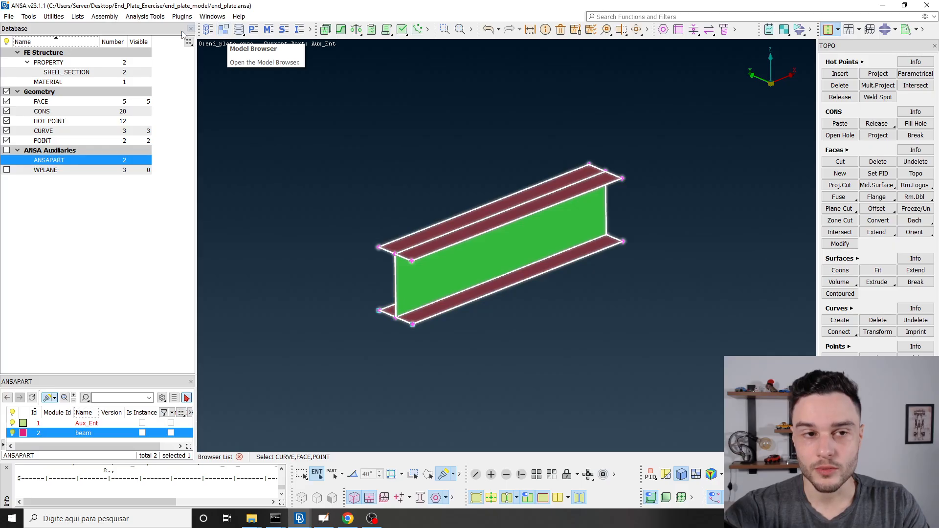
Step: Open the Model Browser and undock it as a floating window beside the beam
{"action": "left_click", "coordinate": [75, 19]}
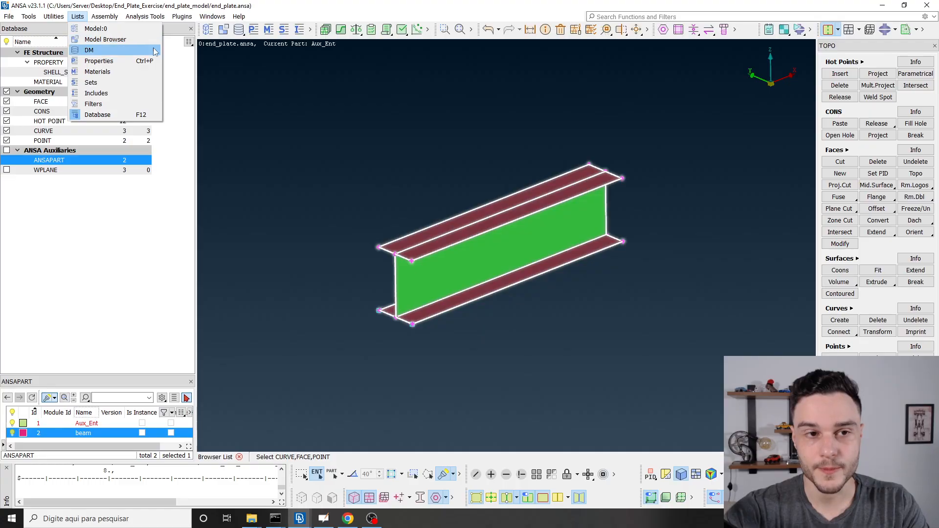
{"action": "left_click", "coordinate": [224, 31]}
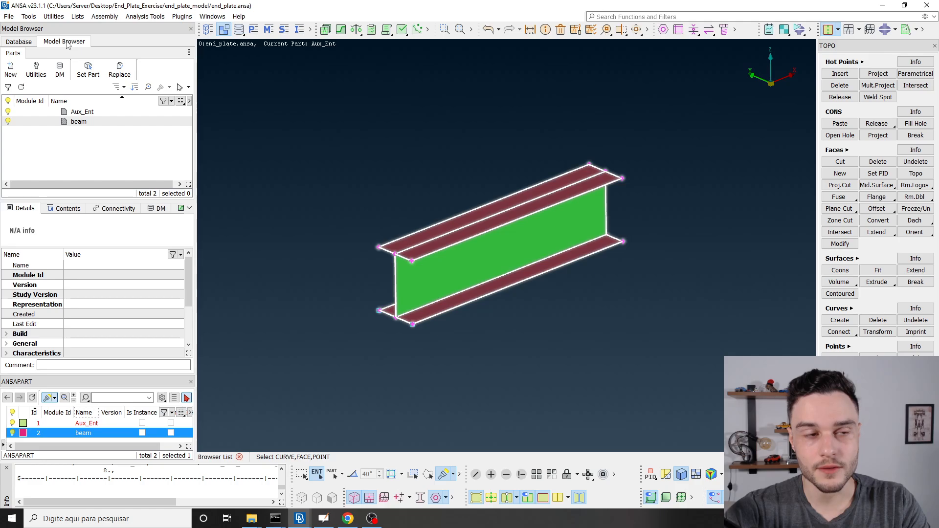
{"action": "left_click_drag", "start_coordinate": [67, 44], "coordinate": [261, 80]}
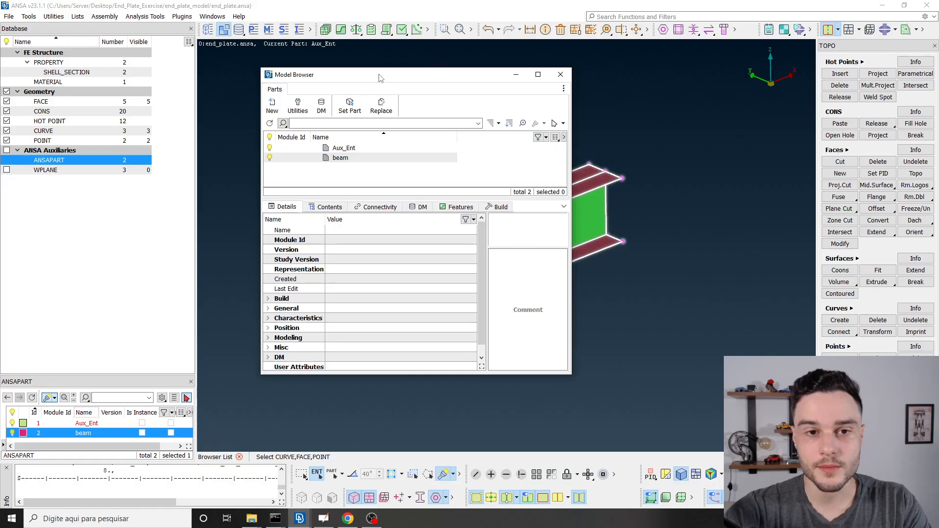
{"action": "left_click_drag", "start_coordinate": [380, 75], "coordinate": [279, 53]}
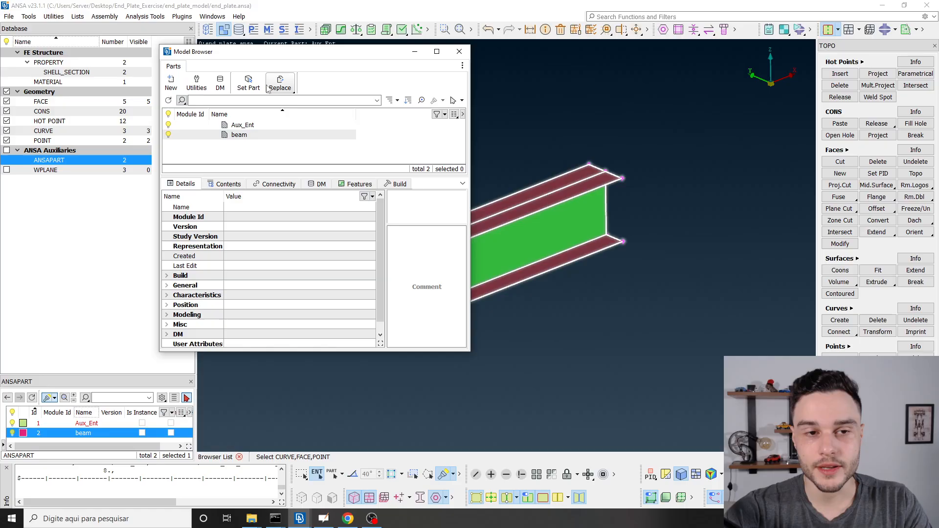
{"action": "left_click_drag", "start_coordinate": [294, 51], "coordinate": [252, 51]}
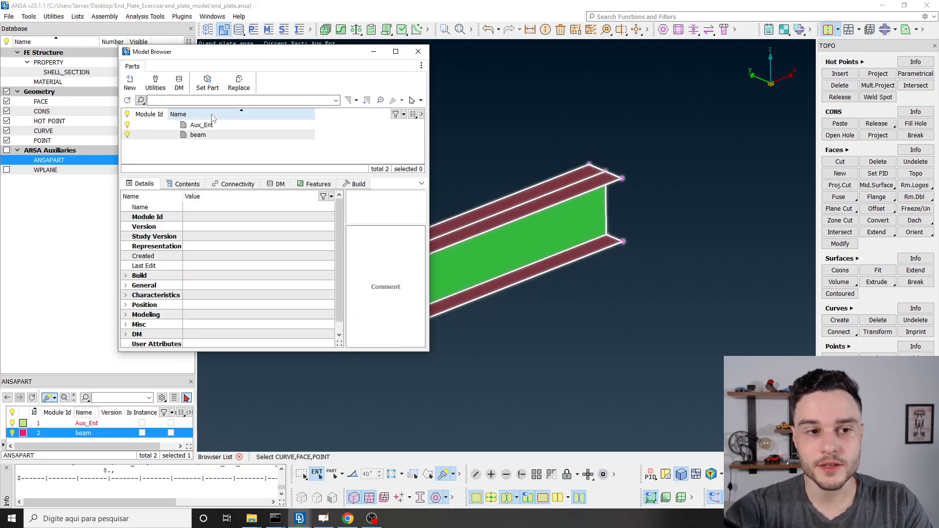
Step: View the details of the beam and Aux_Ent parts in the Model Browser, and enlarge its window
{"action": "left_click", "coordinate": [207, 126]}
{"action": "left_click", "coordinate": [200, 135]}
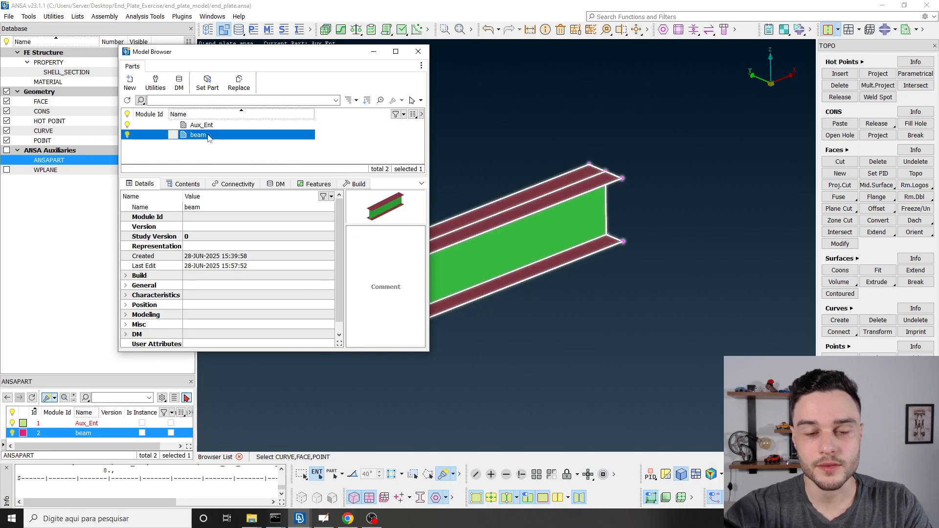
{"action": "left_click", "coordinate": [206, 125]}
{"action": "left_click_drag", "start_coordinate": [430, 352], "coordinate": [491, 391]}
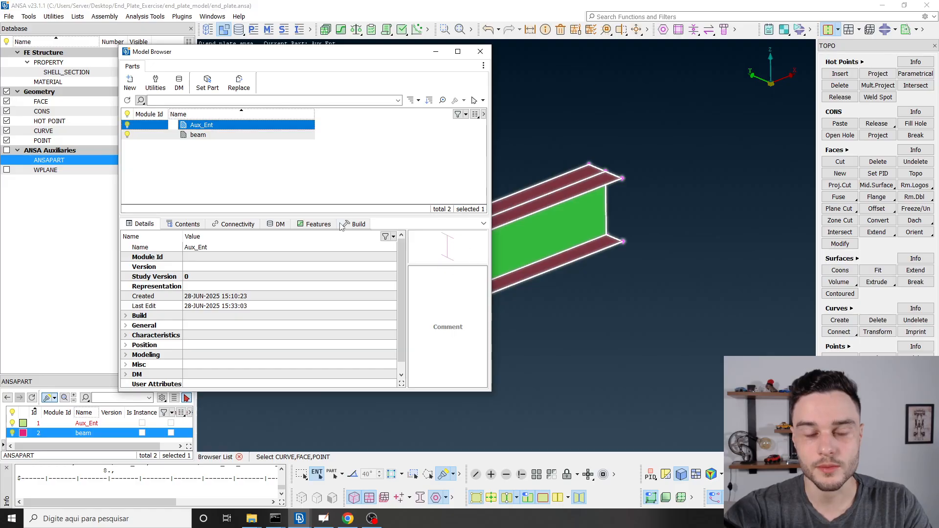
Step: Examine the contents of the Aux_Ent part, expanding its geometry to the CURVE and POINT entries
{"action": "left_click", "coordinate": [187, 225]}
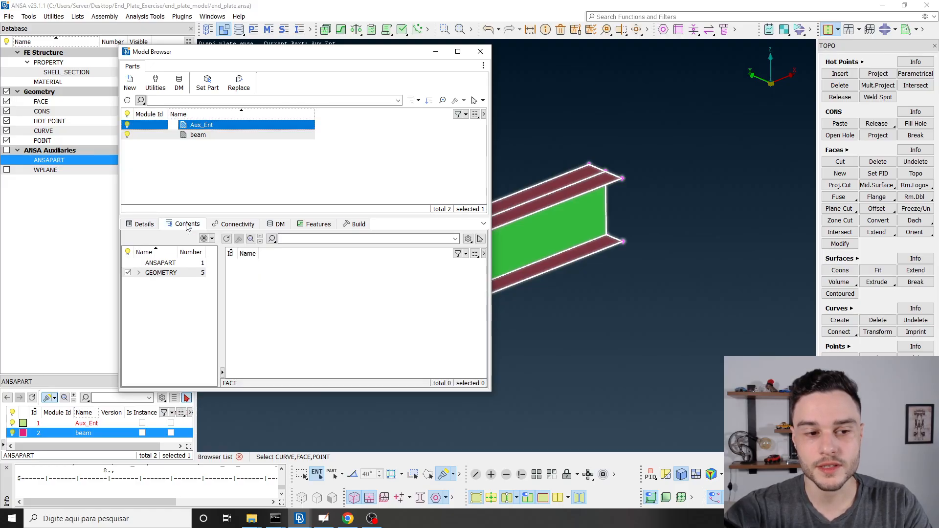
{"action": "left_click", "coordinate": [147, 274]}
{"action": "left_click", "coordinate": [139, 273]}
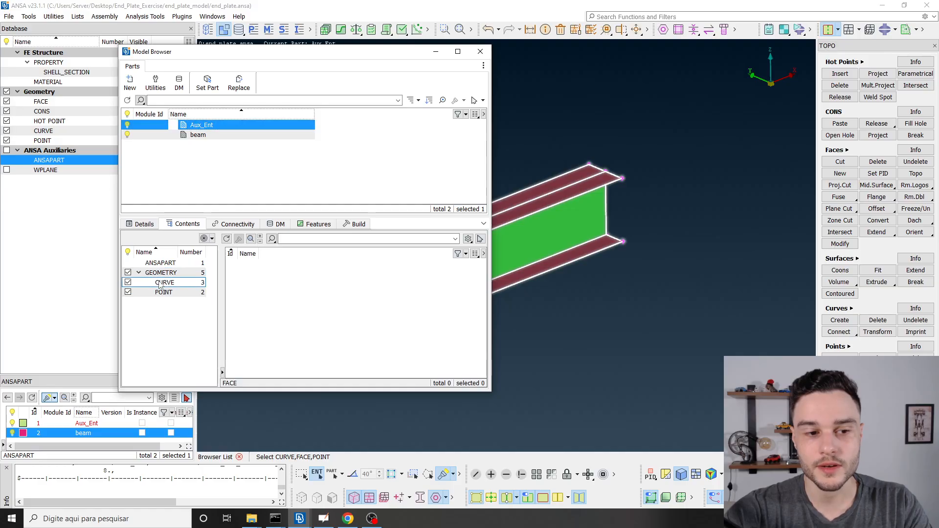
{"action": "left_click", "coordinate": [166, 286]}
{"action": "left_click", "coordinate": [172, 293]}
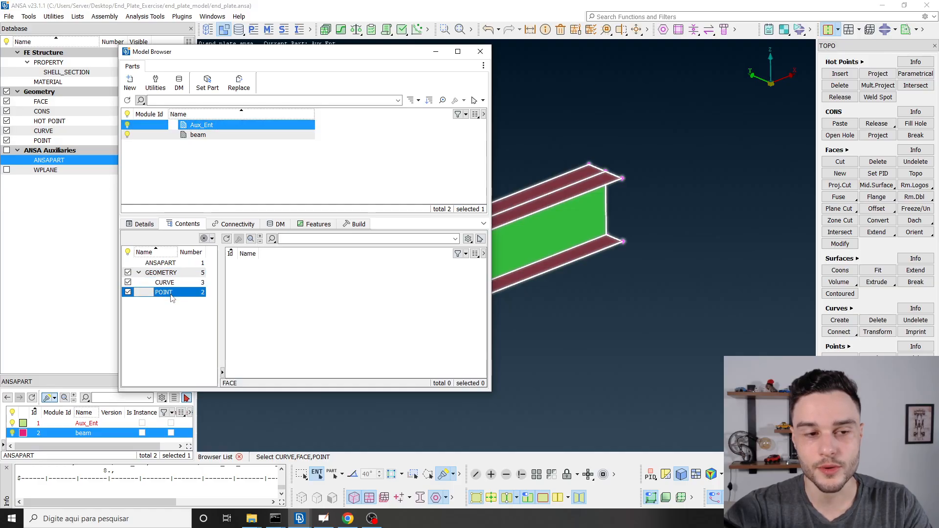
Step: Examine the beam part's FACE, MATERIAL, PROPERTY and ANSAPART contents, and close the Model Browser
{"action": "left_click", "coordinate": [208, 136]}
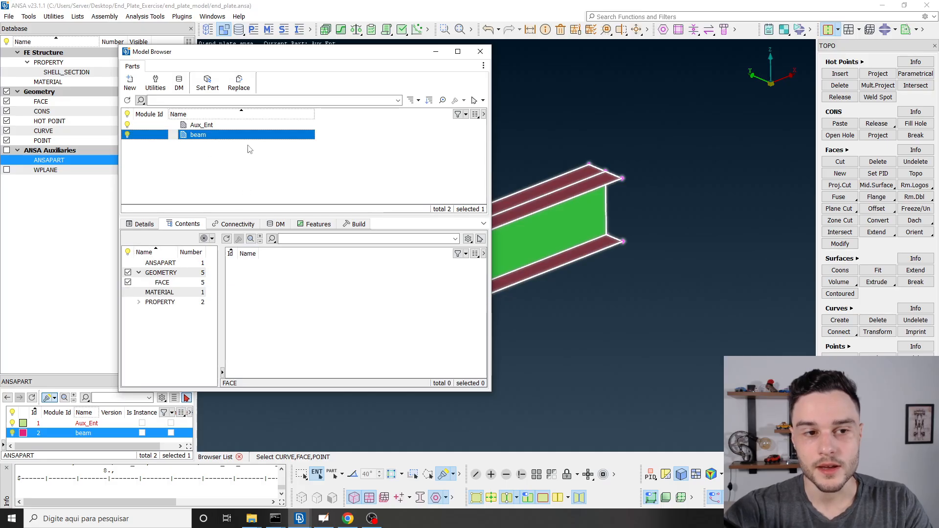
{"action": "left_click", "coordinate": [165, 284]}
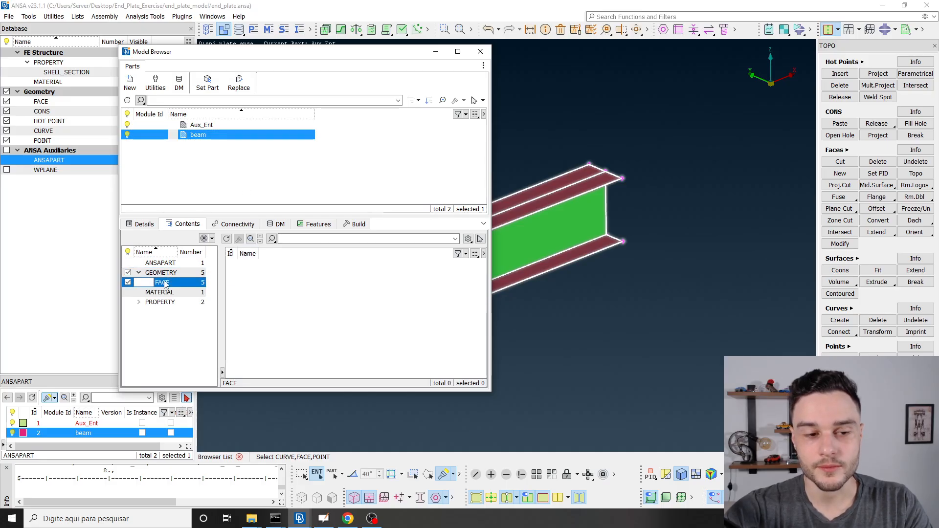
{"action": "left_click", "coordinate": [143, 224]}
{"action": "left_click", "coordinate": [188, 225]}
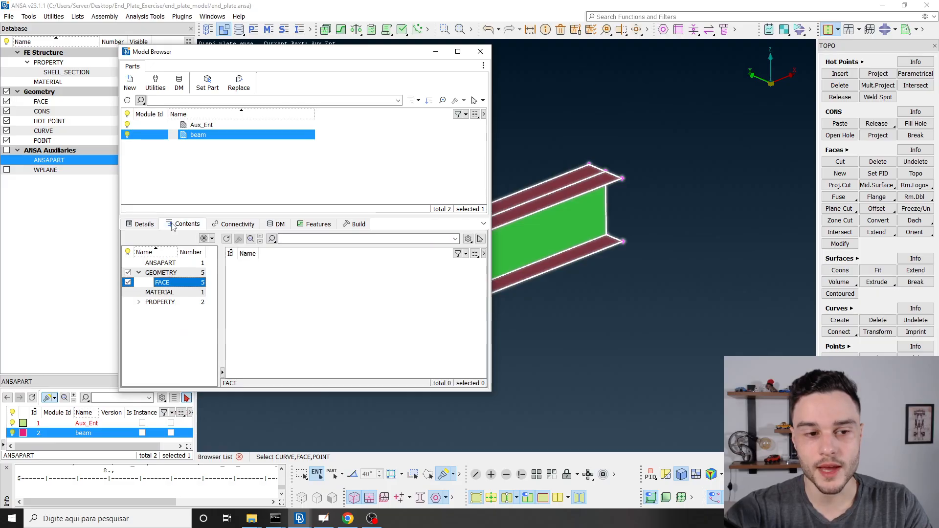
{"action": "left_click", "coordinate": [159, 293]}
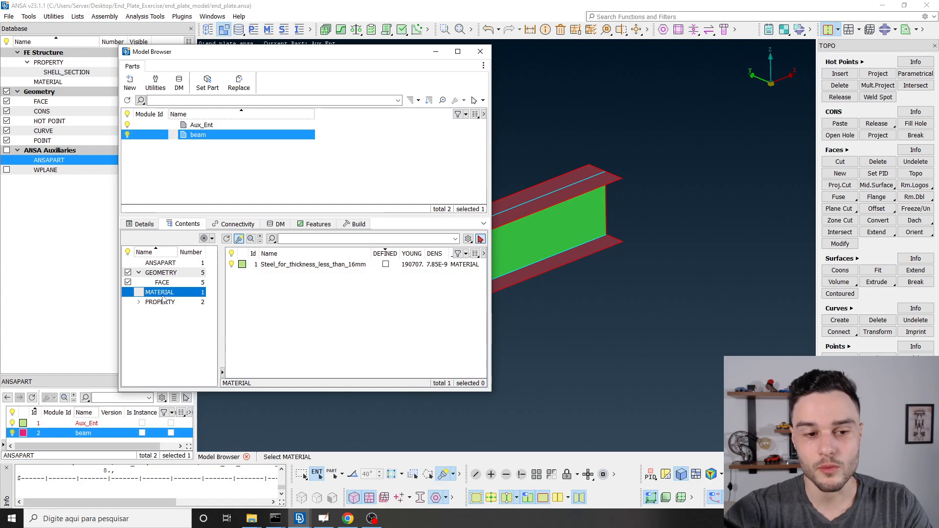
{"action": "left_click", "coordinate": [161, 302]}
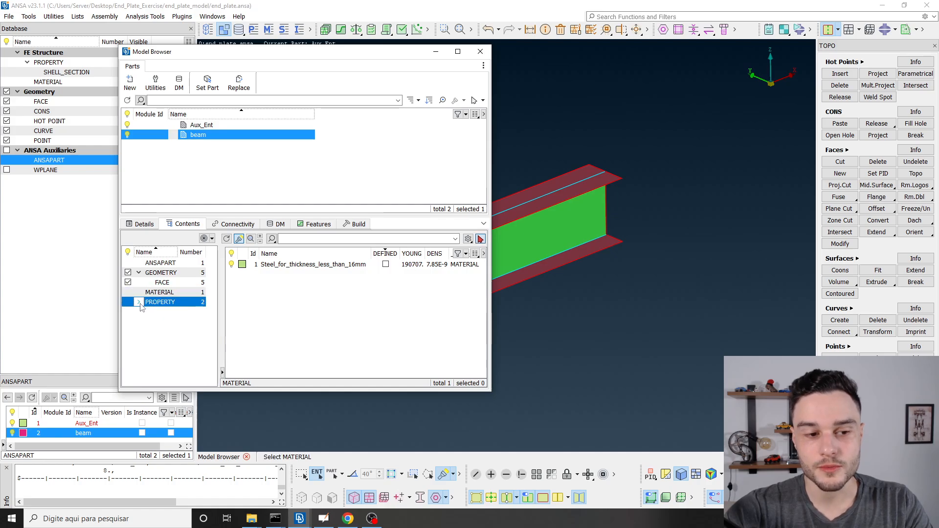
{"action": "left_click", "coordinate": [173, 265]}
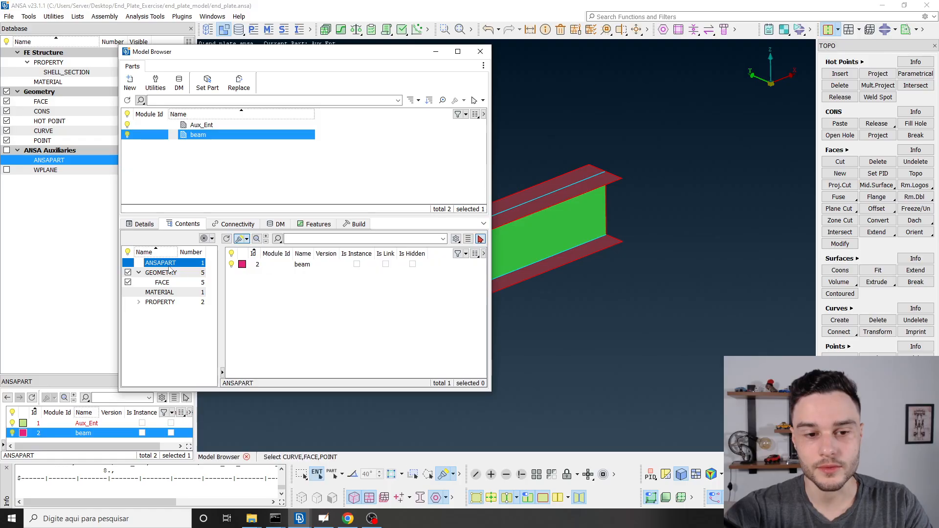
{"action": "left_click", "coordinate": [480, 52]}
{"action": "left_click_drag", "start_coordinate": [550, 254], "coordinate": [536, 251], "text": "ctrl"}
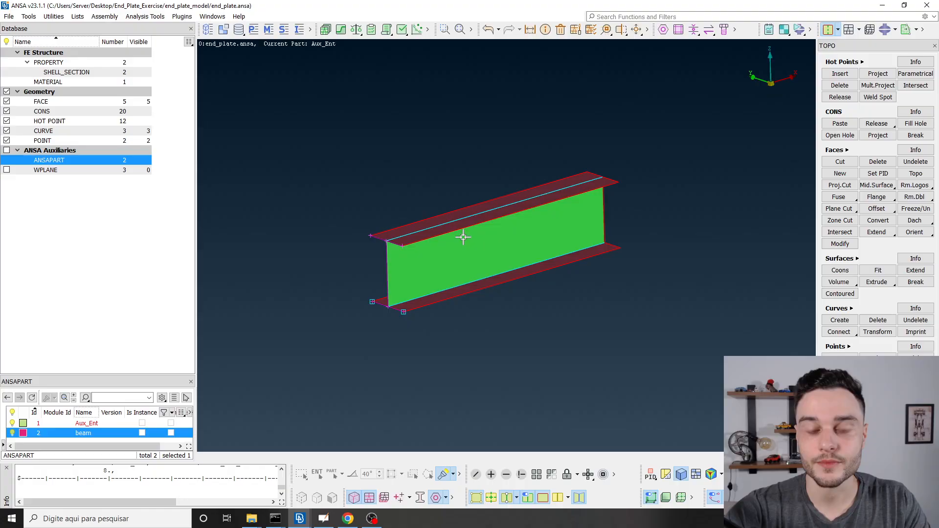
{"action": "middle_click_drag", "start_coordinate": [497, 256], "coordinate": [446, 250], "text": "ctrl"}
{"action": "left_click_drag", "start_coordinate": [447, 250], "coordinate": [448, 244], "text": "ctrl"}
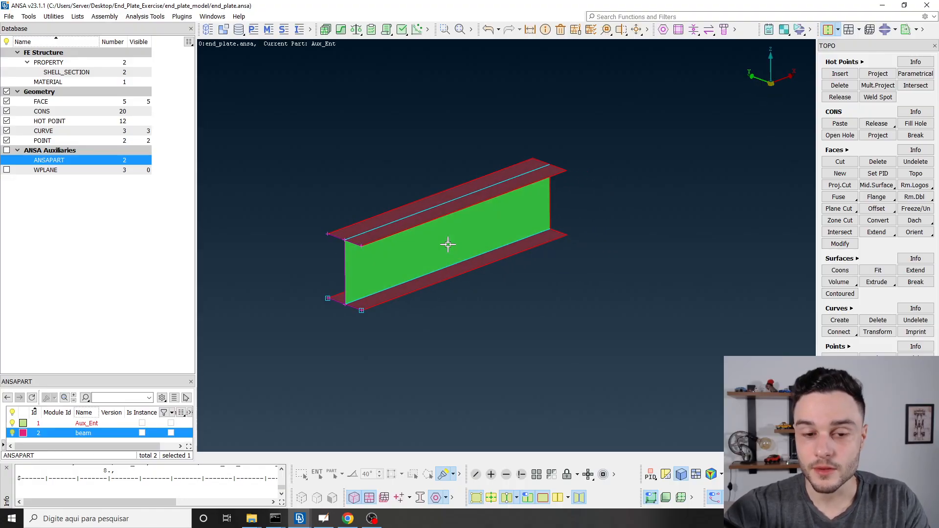
{"action": "middle_click_drag", "start_coordinate": [450, 233], "coordinate": [451, 250], "text": "ctrl"}
{"action": "left_click_drag", "start_coordinate": [450, 250], "coordinate": [440, 259], "text": "ctrl"}
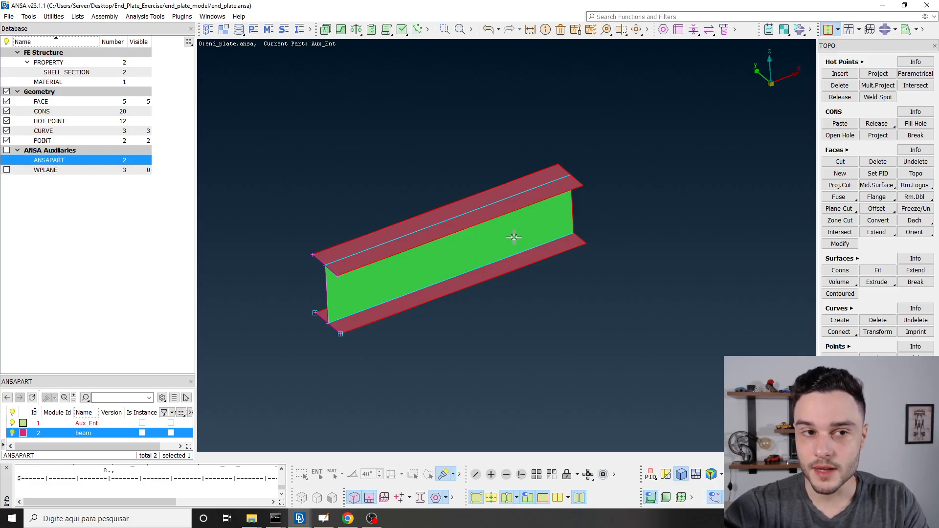
{"action": "left_click_drag", "start_coordinate": [467, 250], "coordinate": [465, 225], "text": "ctrl"}
Step: List the WPLANE entities and highlight the X-Y, Y-Z and Z-X default planes in turn to compare their orientations
{"action": "left_click", "coordinate": [111, 171]}
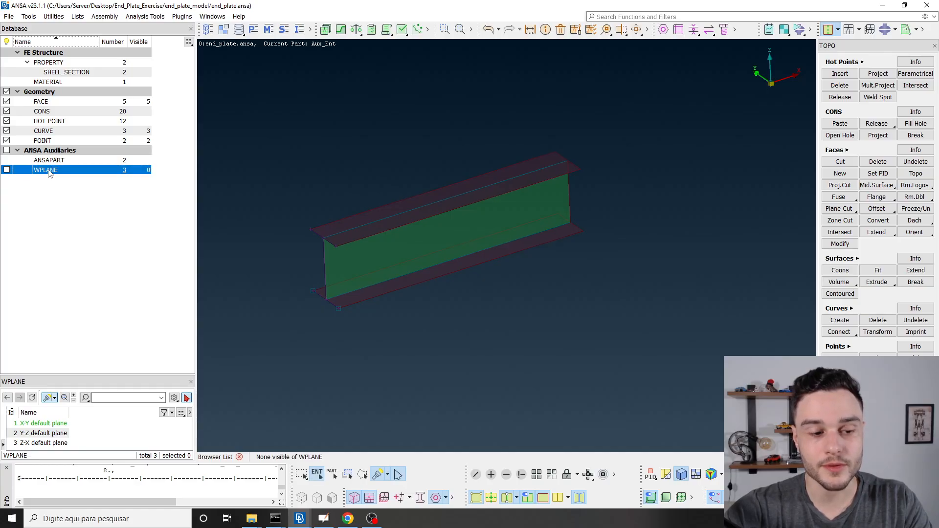
{"action": "left_click", "coordinate": [51, 424]}
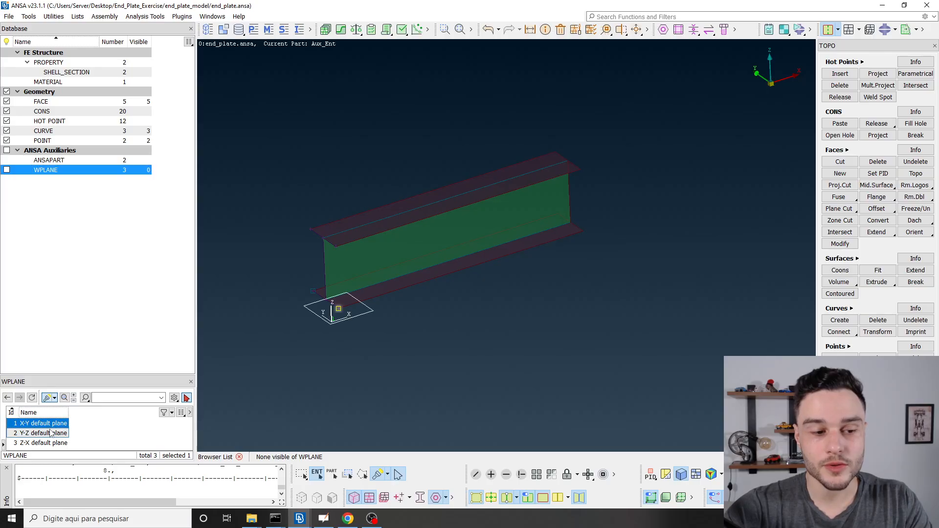
{"action": "left_click", "coordinate": [51, 434]}
{"action": "left_click", "coordinate": [54, 444]}
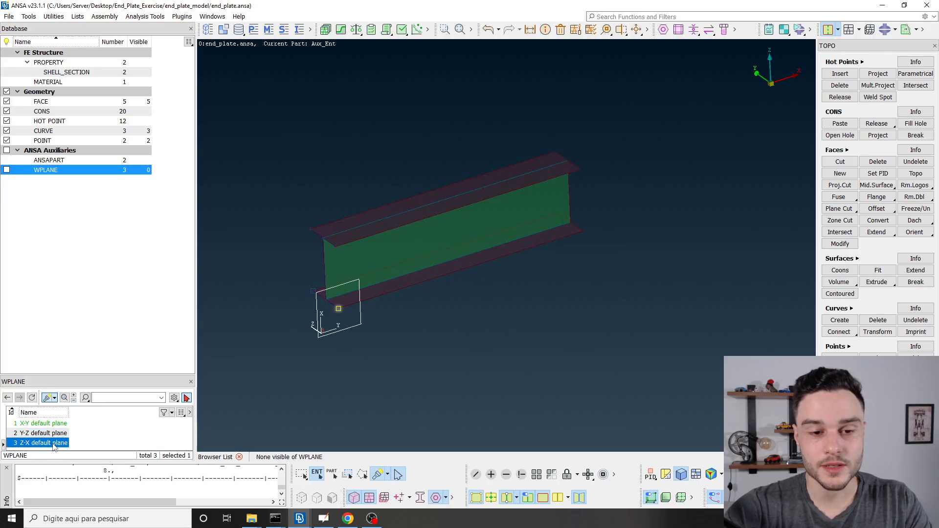
{"action": "left_click", "coordinate": [53, 435]}
{"action": "left_click", "coordinate": [52, 424]}
{"action": "left_click", "coordinate": [54, 435]}
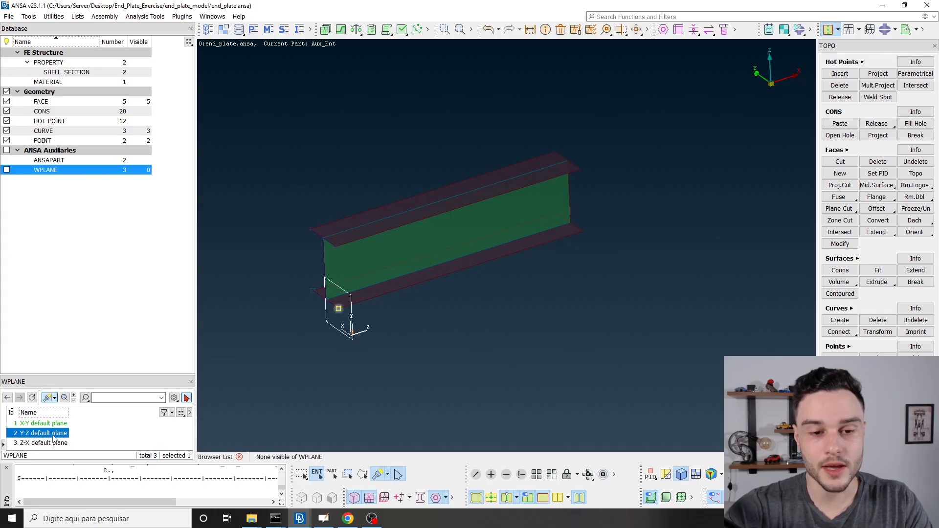
{"action": "left_click", "coordinate": [53, 443]}
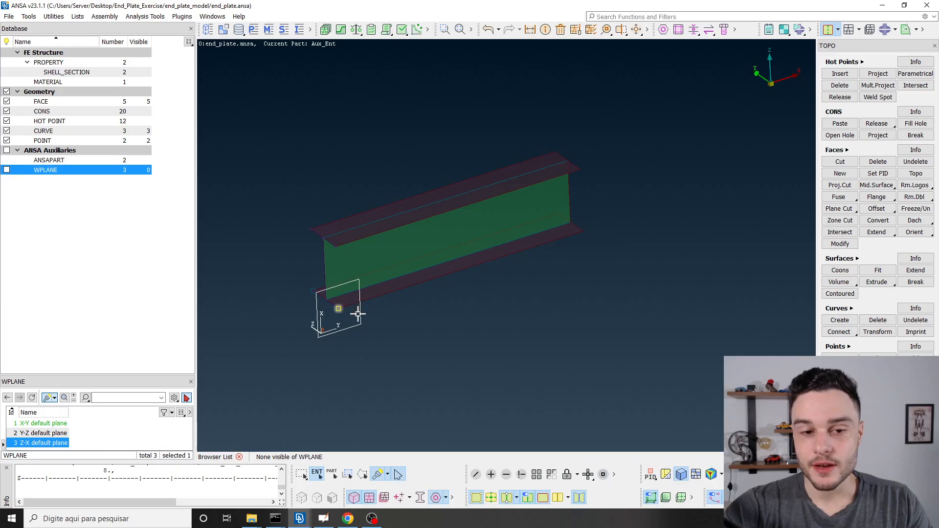
Step: Switch to the reference page in OpenBoard and examine the figures of the connection prototype and its finite element model
{"action": "left_click", "coordinate": [349, 521]}
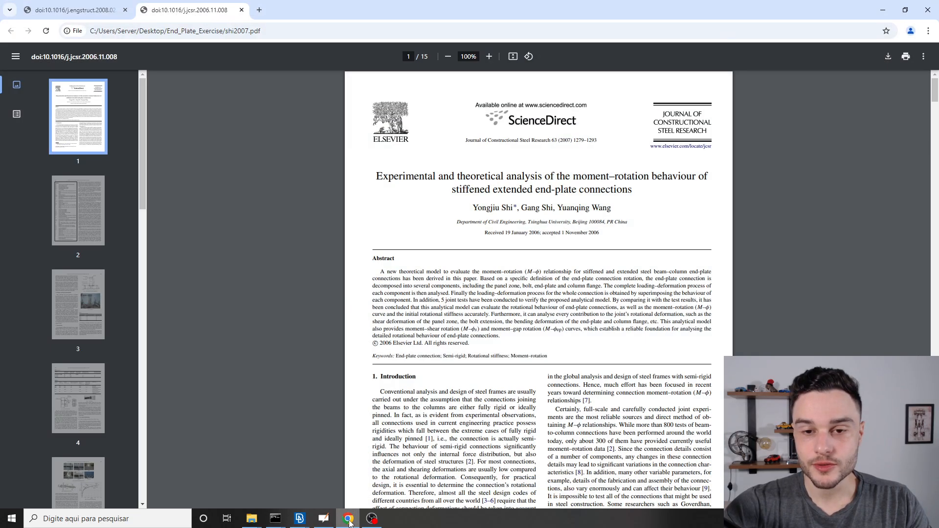
{"action": "left_click", "coordinate": [323, 519]}
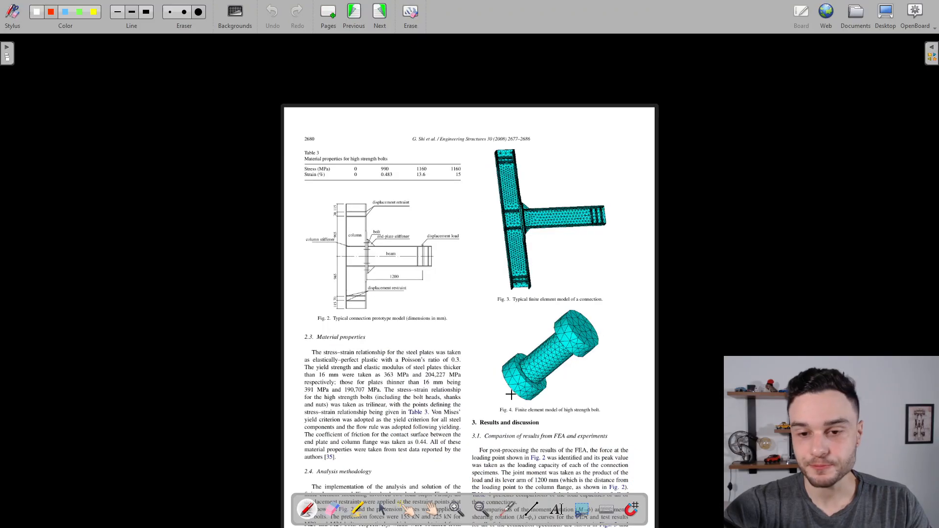
{"action": "scroll", "coordinate": [511, 234], "scroll_direction": "down", "scroll_amount": 7}
{"action": "scroll", "coordinate": [517, 237], "scroll_direction": "up", "scroll_amount": 7}
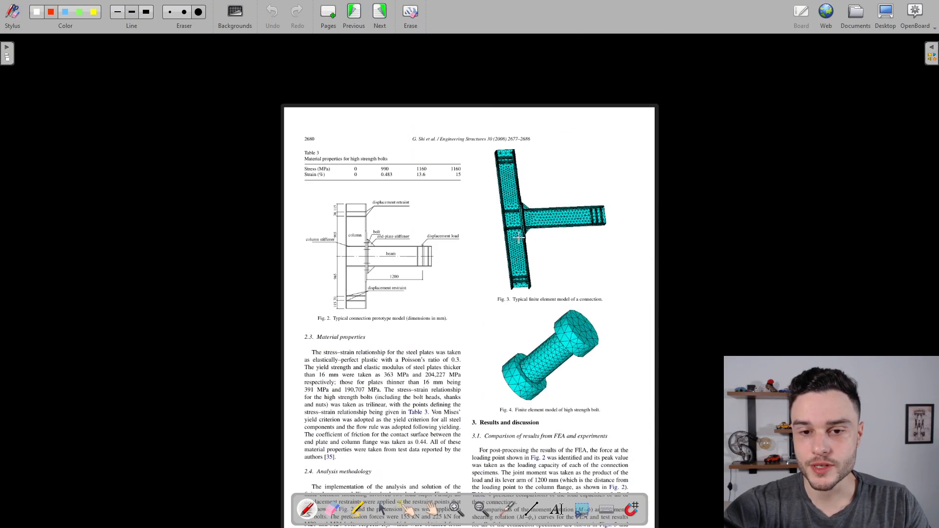
Step: Return to the reference page with Fig. 1, erase the red marks on the end-plate bolt layout and reselect the red pen
{"action": "left_click", "coordinate": [362, 17]}
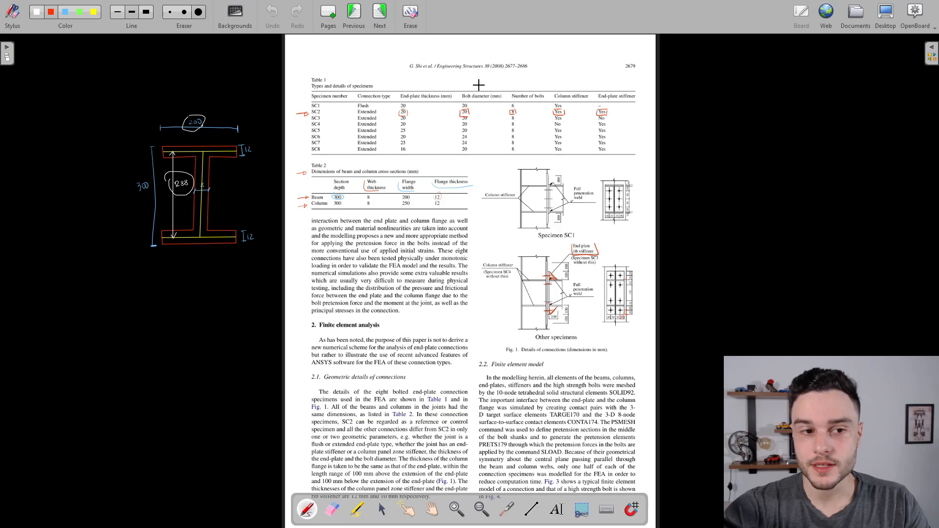
{"action": "scroll", "coordinate": [703, 253], "scroll_direction": "up", "scroll_amount": 7, "text": "ctrl"}
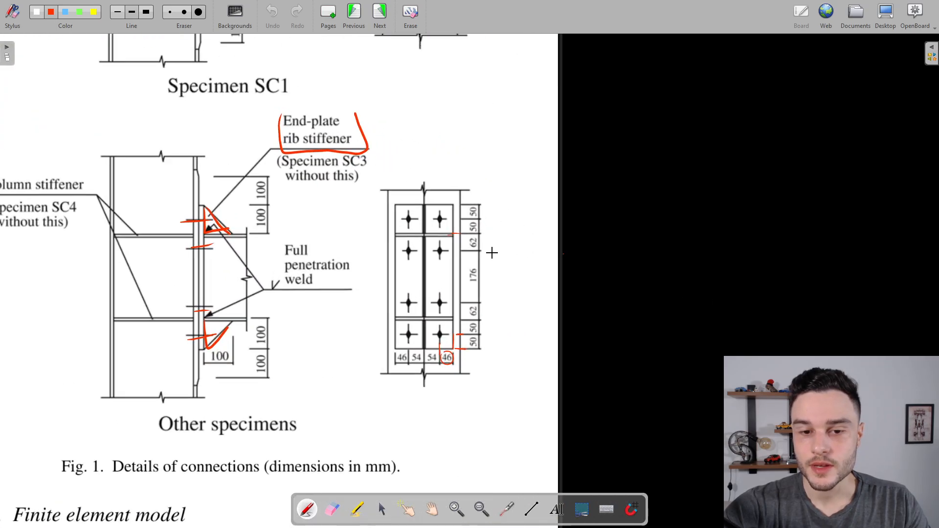
{"action": "left_click", "coordinate": [197, 10]}
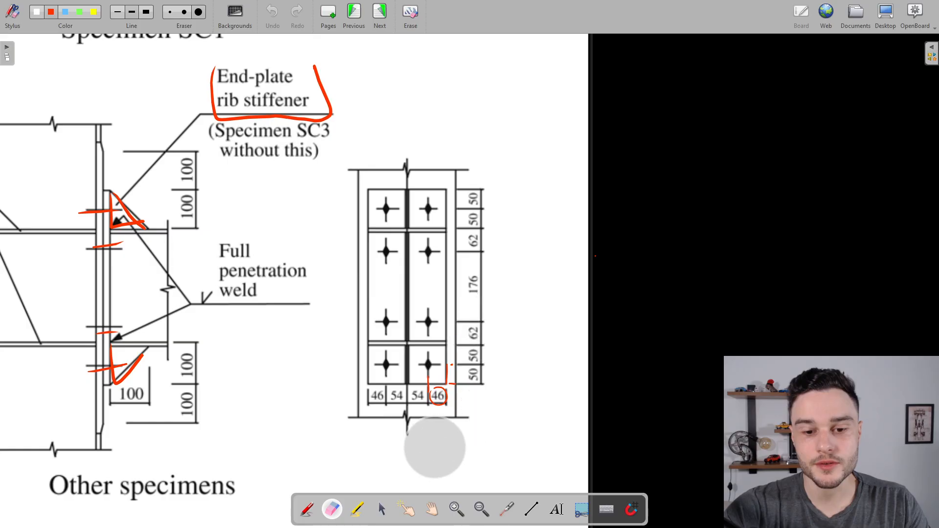
{"action": "mouse_move", "coordinate": [435, 387]}
{"action": "left_mouse_down"}
{"action": "mouse_move", "coordinate": [447, 411]}
{"action": "mouse_move", "coordinate": [443, 210]}
{"action": "left_mouse_up"}
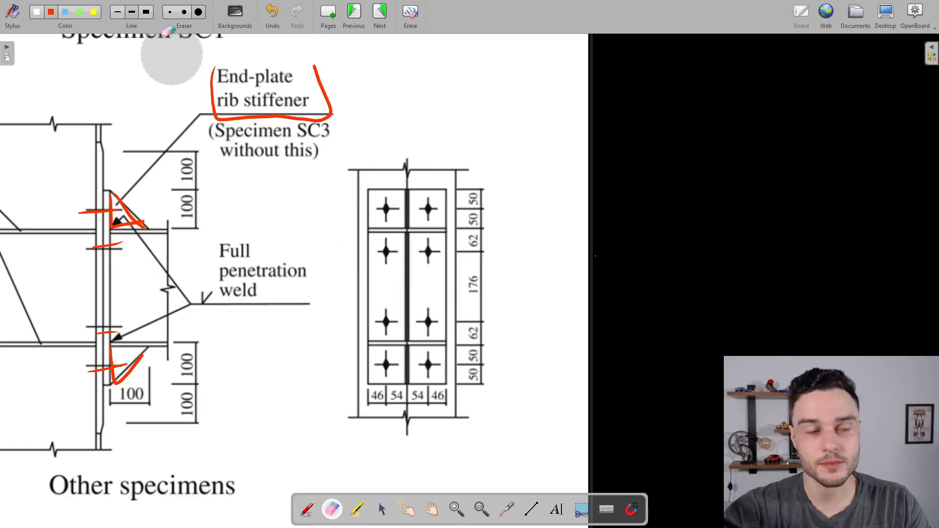
{"action": "left_click", "coordinate": [51, 11]}
{"action": "scroll", "coordinate": [548, 248], "scroll_direction": "up", "scroll_amount": 1, "text": "ctrl"}
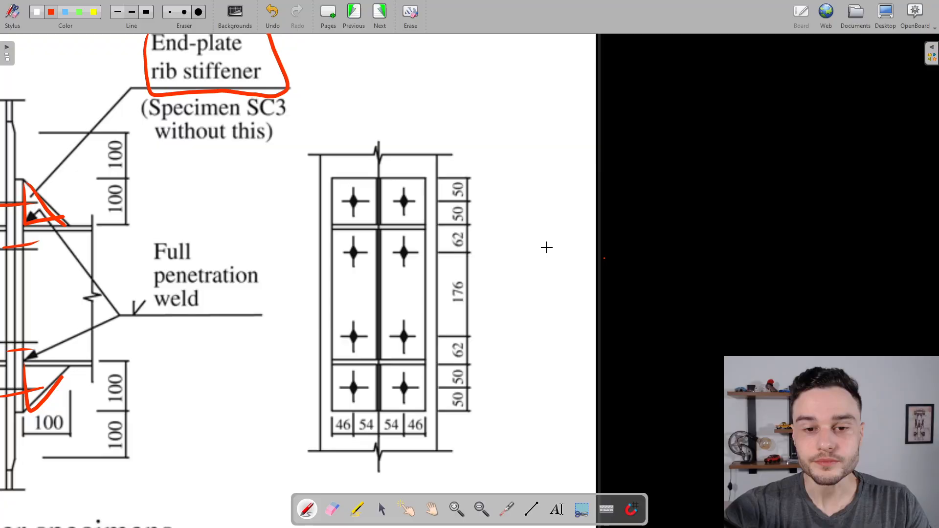
{"action": "scroll", "coordinate": [476, 310], "scroll_direction": "down", "scroll_amount": 2}
{"action": "scroll", "coordinate": [464, 313], "scroll_direction": "up", "scroll_amount": 2}
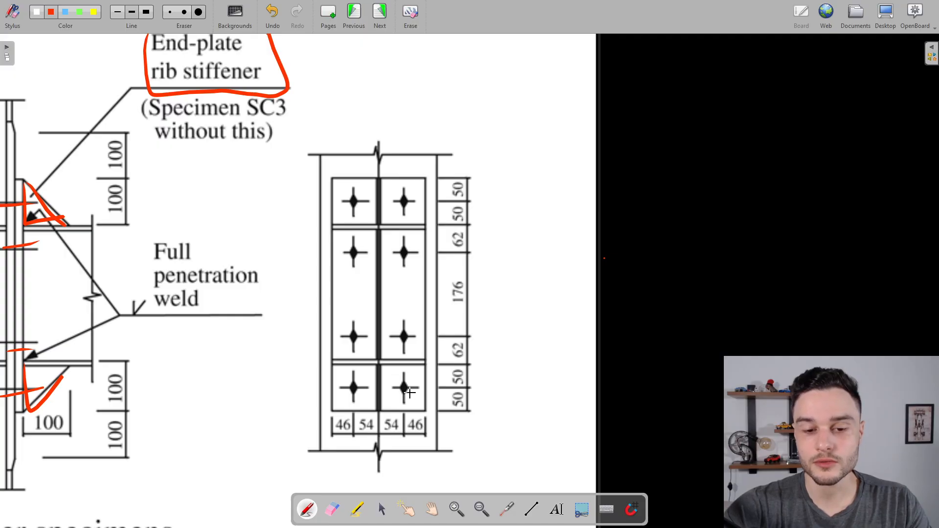
Step: Switch to the end_plate.ansa model in ANSA and examine the flange and web corners at the I-beam's end from several angles
{"action": "key", "text": "alt+Tab"}
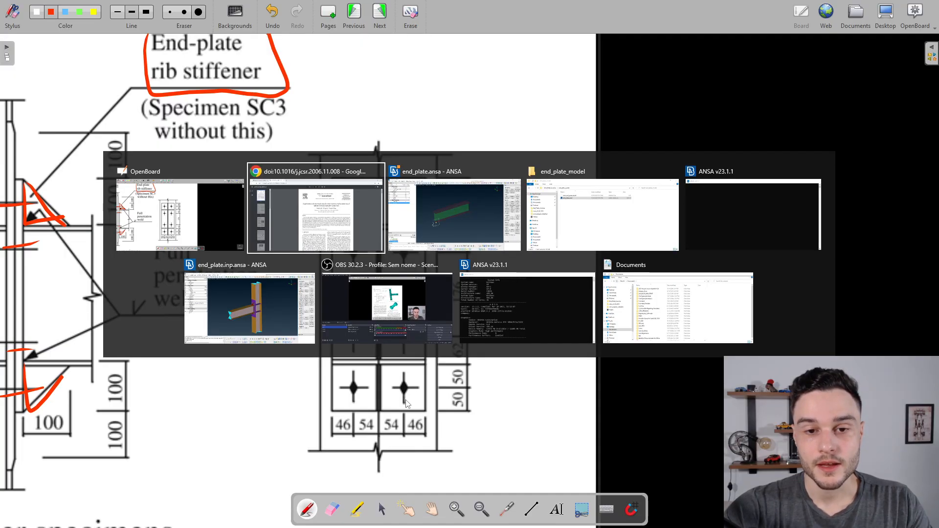
{"action": "left_click", "coordinate": [417, 315]}
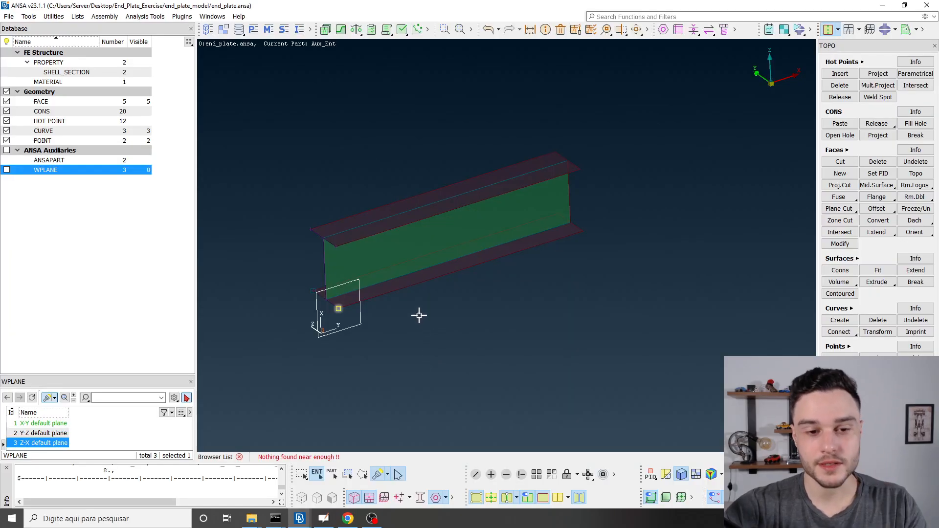
{"action": "middle_click", "coordinate": [434, 310]}
{"action": "left_click_drag", "start_coordinate": [424, 273], "coordinate": [438, 260], "text": "ctrl"}
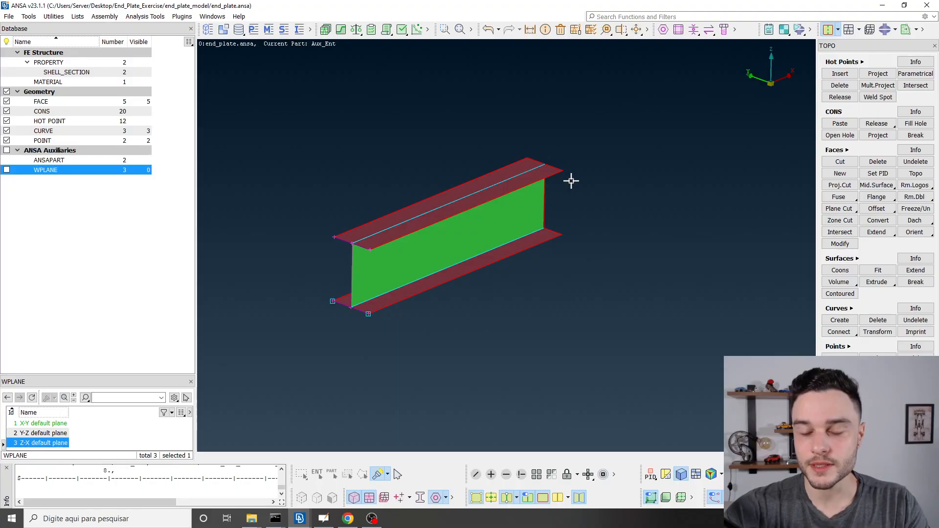
{"action": "left_click_drag", "start_coordinate": [541, 218], "coordinate": [505, 224], "text": "ctrl"}
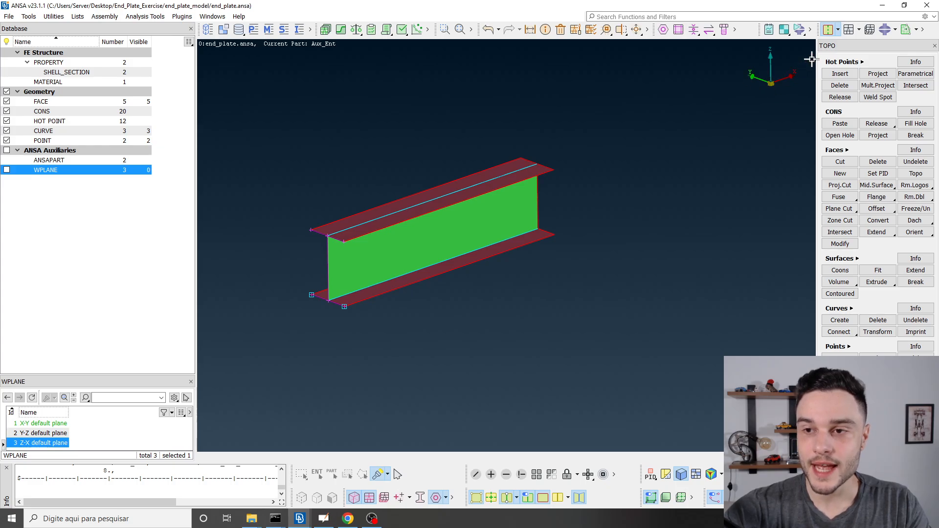
{"action": "scroll", "coordinate": [614, 185], "scroll_direction": "up", "scroll_amount": 3}
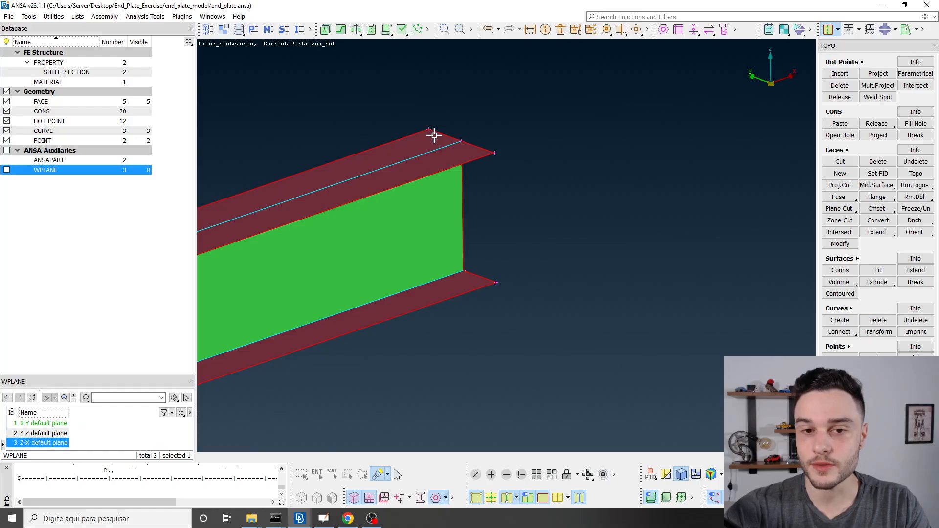
{"action": "left_click_drag", "start_coordinate": [439, 136], "coordinate": [335, 158], "text": "ctrl"}
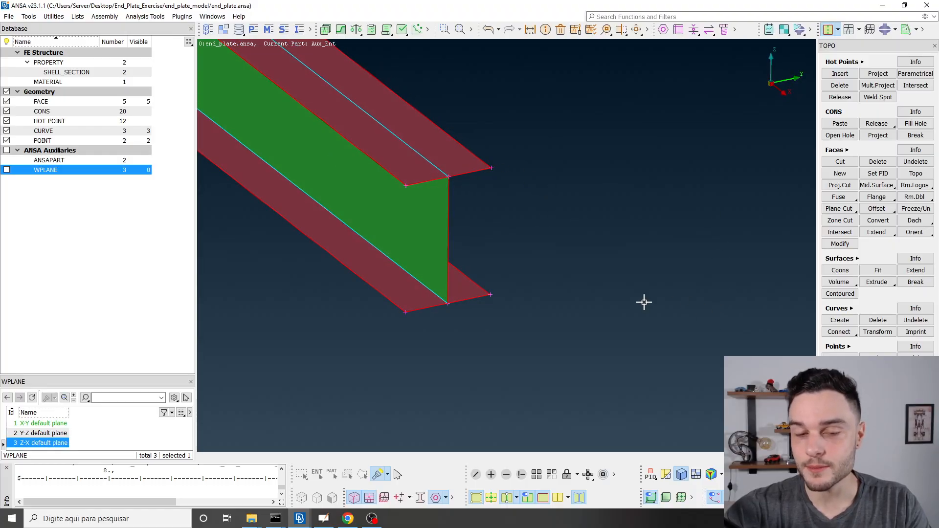
{"action": "left_click_drag", "start_coordinate": [545, 208], "coordinate": [438, 165], "text": "ctrl"}
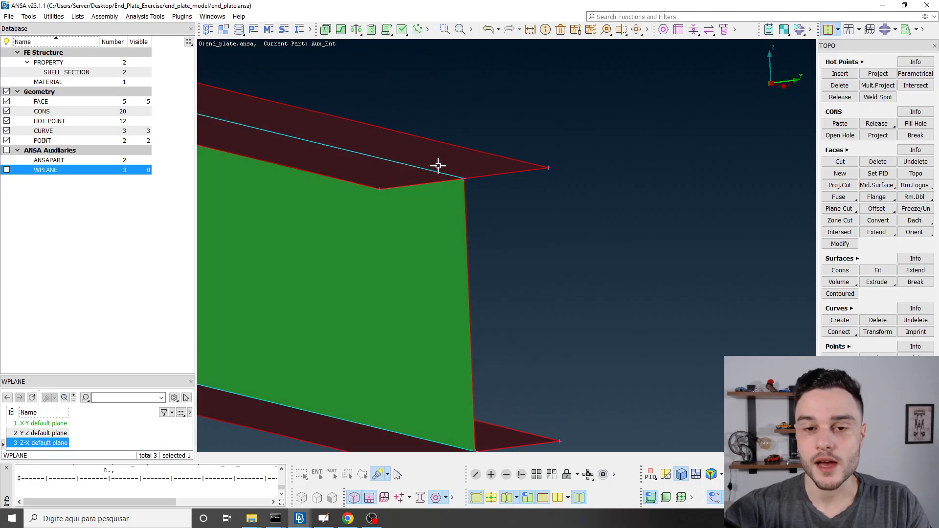
{"action": "scroll", "coordinate": [445, 172], "scroll_direction": "down", "scroll_amount": 4}
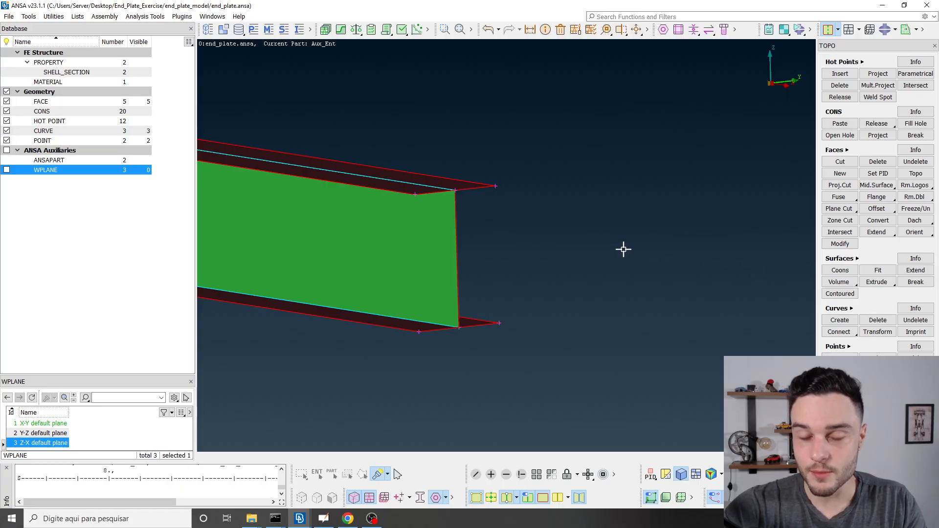
{"action": "left_click_drag", "start_coordinate": [494, 227], "coordinate": [495, 235], "text": "ctrl"}
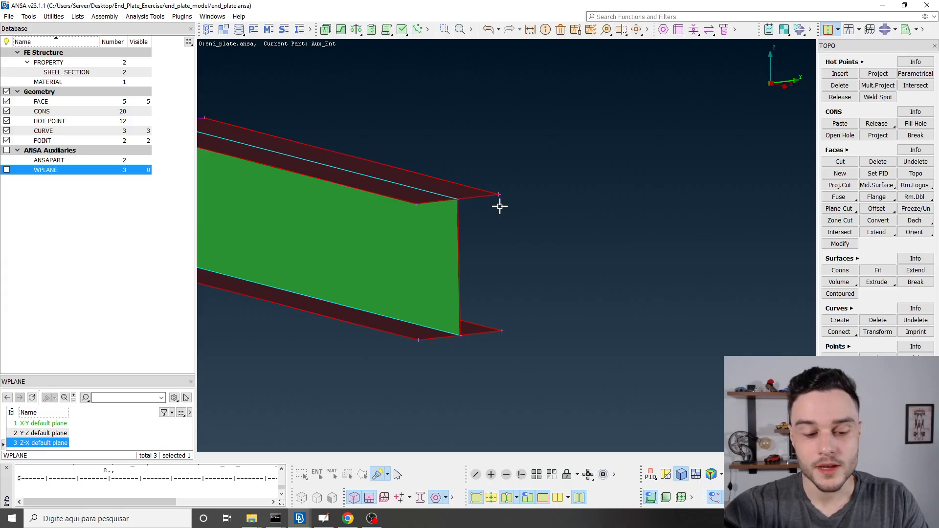
{"action": "type", "text": "4"}
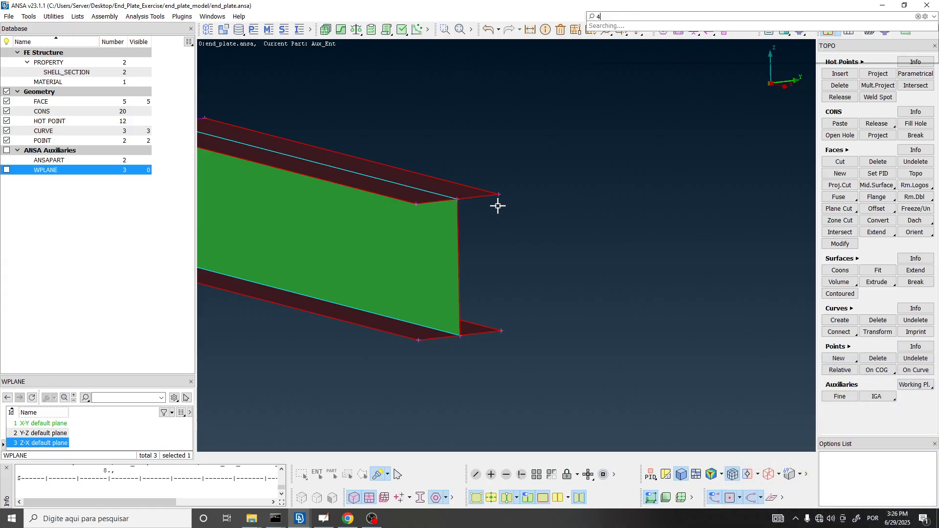
{"action": "key", "text": "Escape"}
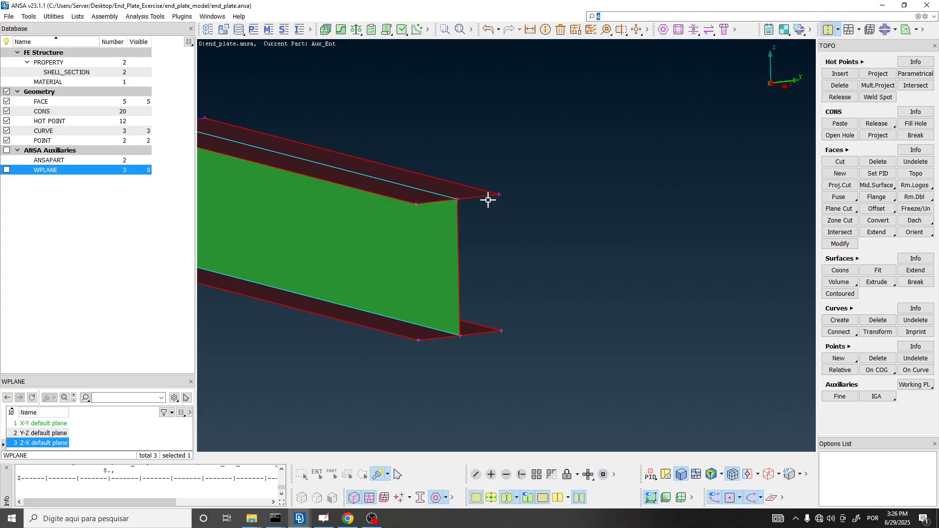
{"action": "scroll", "coordinate": [491, 197], "scroll_direction": "up", "scroll_amount": 2}
{"action": "scroll", "coordinate": [494, 157], "scroll_direction": "down", "scroll_amount": 2}
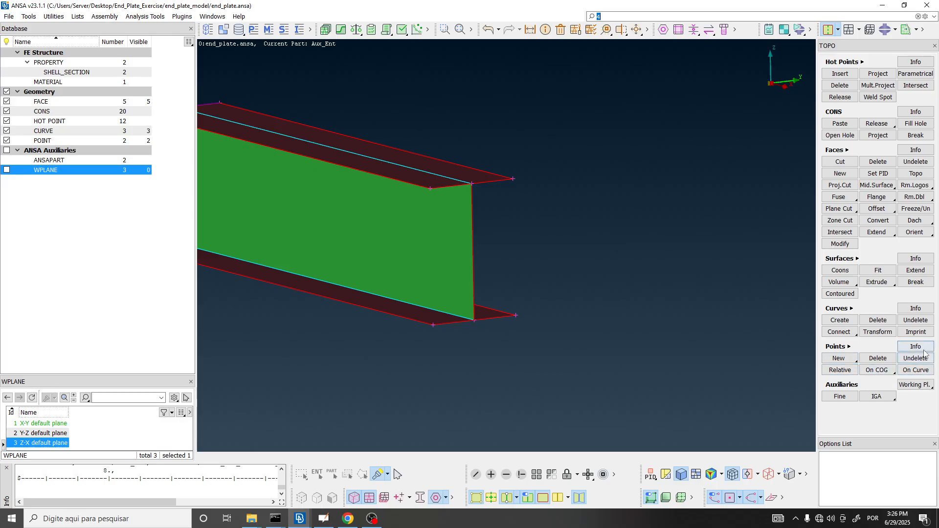
{"action": "left_click", "coordinate": [839, 30]}
{"action": "left_click", "coordinate": [851, 42]}
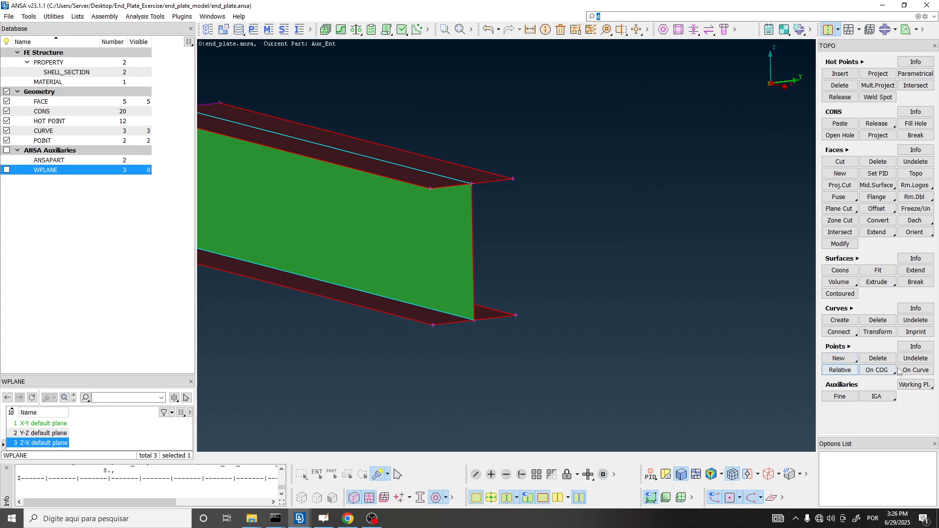
Step: Start a relative point from the upper flange's outer corner at the beam's end and set its dz component to 1
{"action": "right_click", "coordinate": [846, 360]}
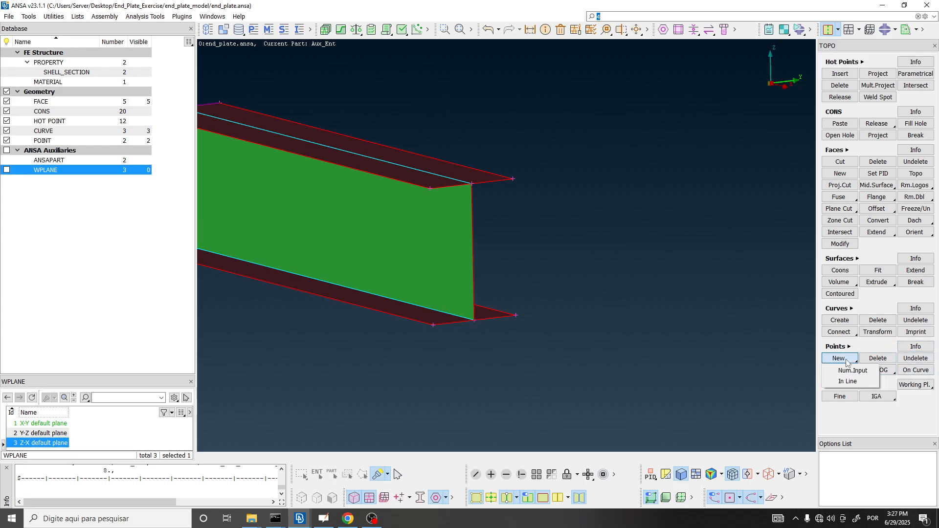
{"action": "left_click", "coordinate": [848, 363]}
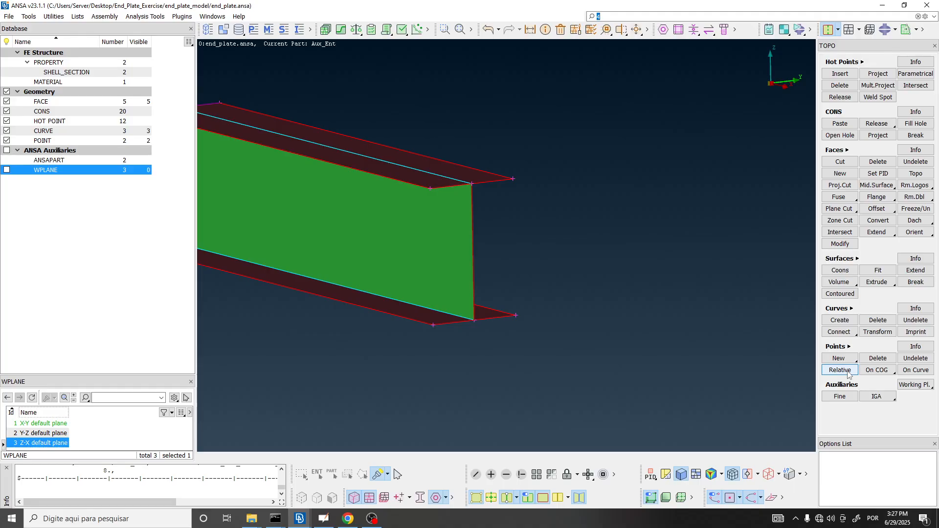
{"action": "left_click", "coordinate": [848, 372]}
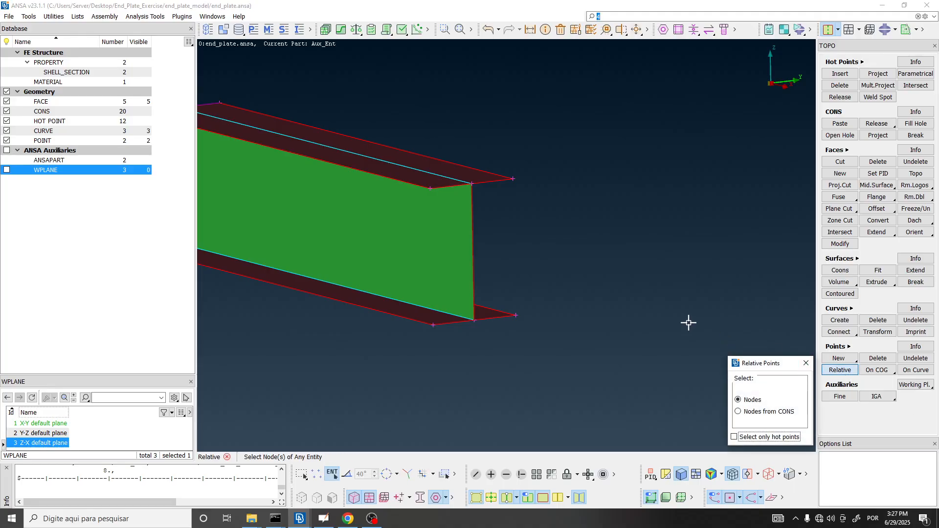
{"action": "left_click_drag", "start_coordinate": [758, 367], "coordinate": [668, 96]}
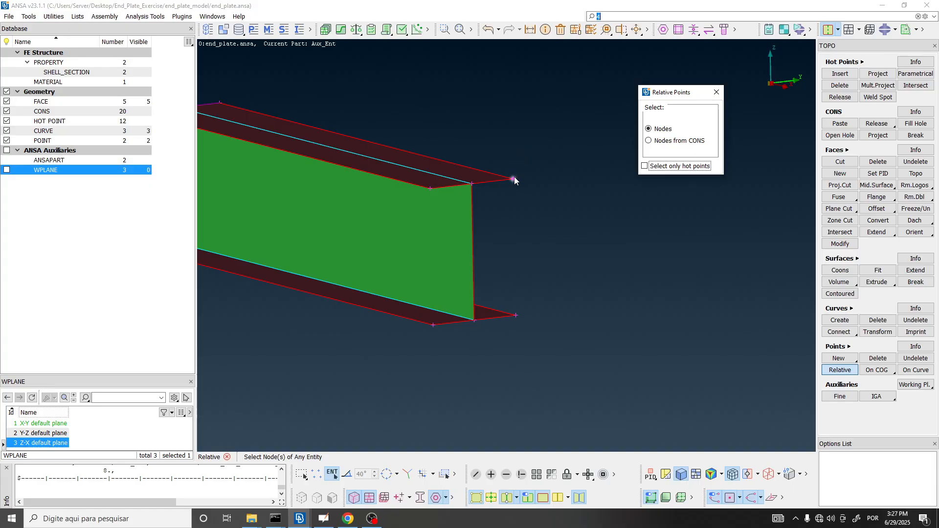
{"action": "scroll", "coordinate": [513, 185], "scroll_direction": "up", "scroll_amount": 2}
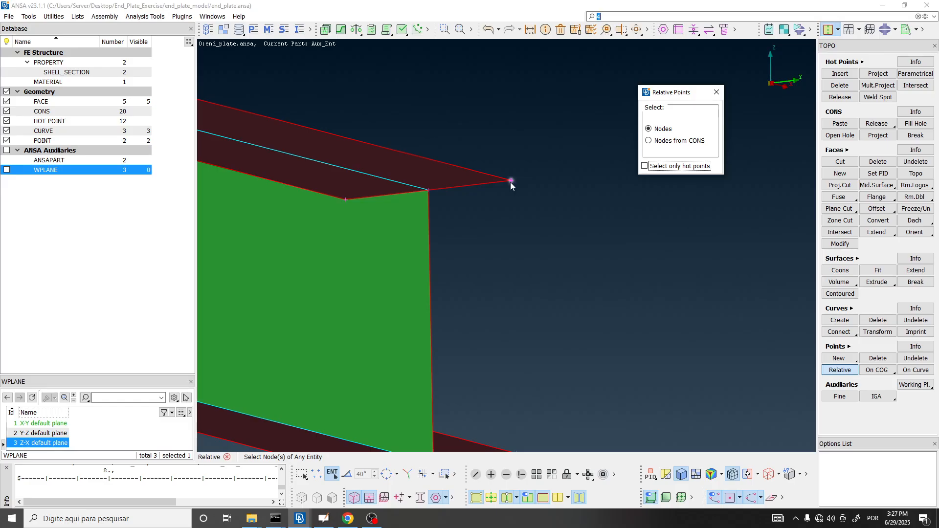
{"action": "left_click", "coordinate": [511, 181]}
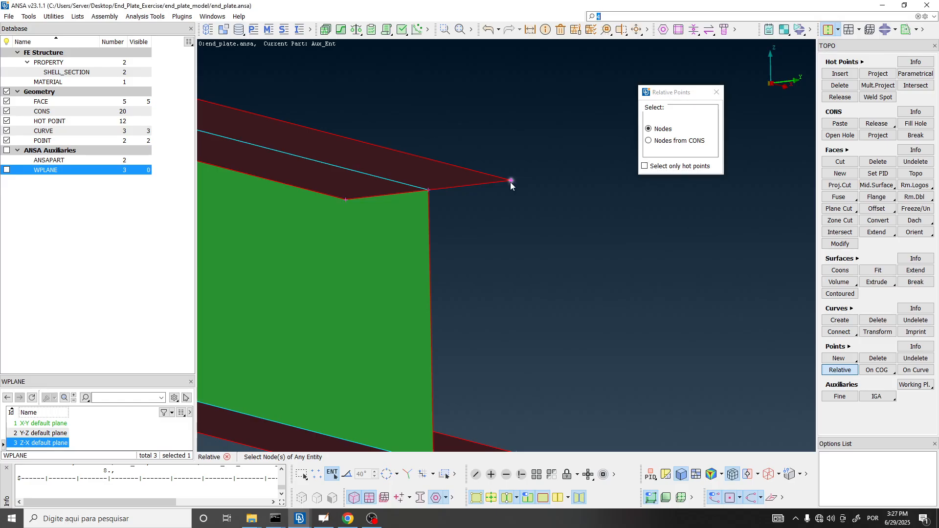
{"action": "middle_click", "coordinate": [524, 223]}
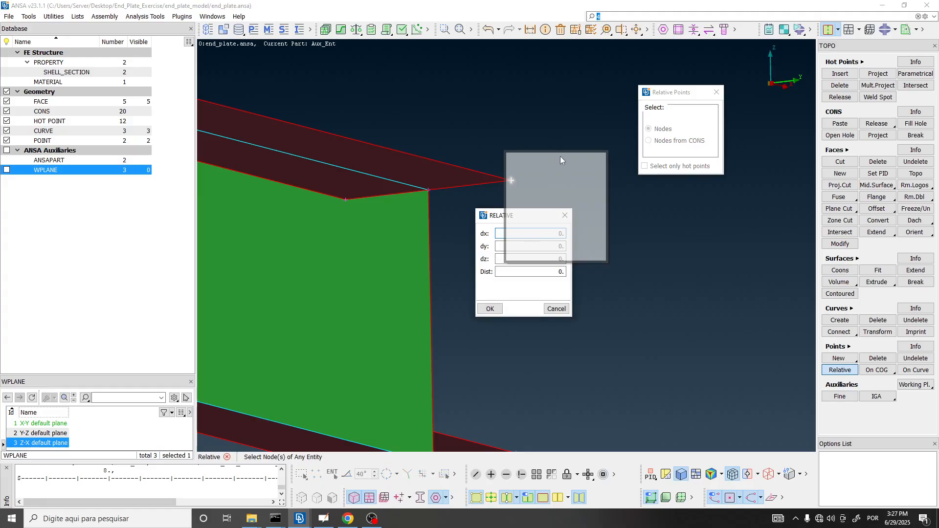
{"action": "left_click", "coordinate": [593, 133]}
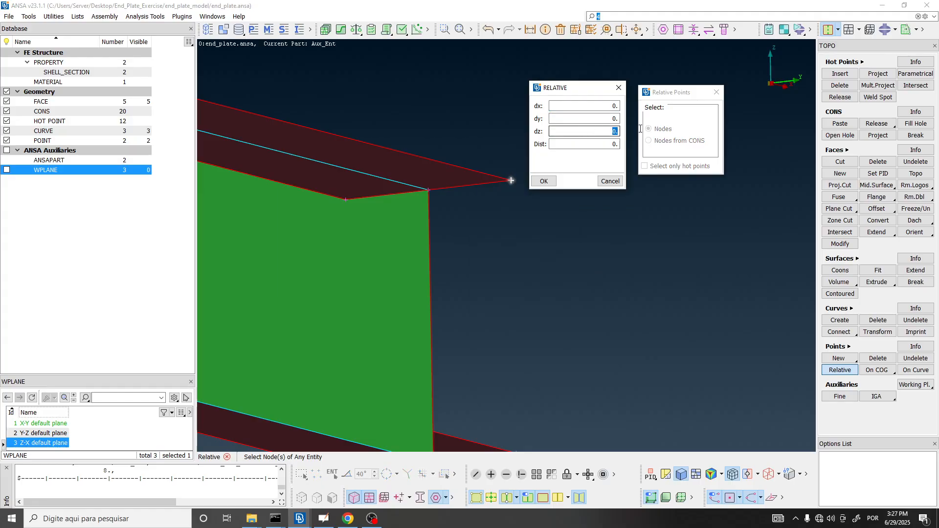
{"action": "type", "text": "1"}
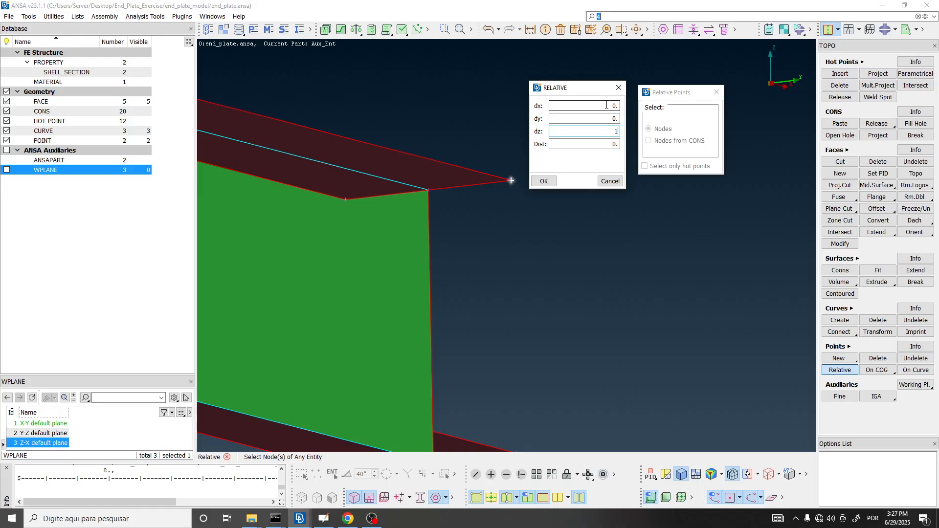
{"action": "double_click", "coordinate": [615, 131]}
{"action": "double_click", "coordinate": [614, 143]}
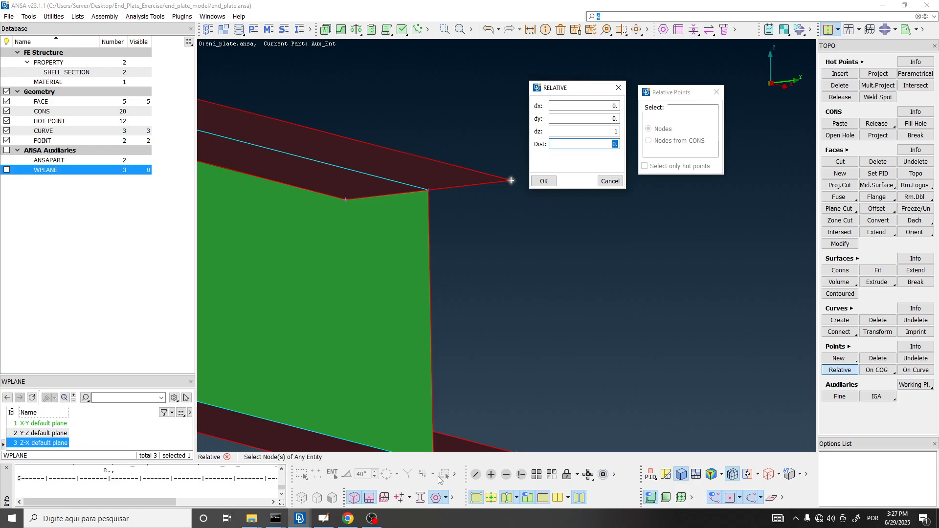
Step: Switch to OpenBoard and mark in red the end plate's upper corner, the upper flange line and the two 50 mm dimensions between them
{"action": "left_click", "coordinate": [345, 521]}
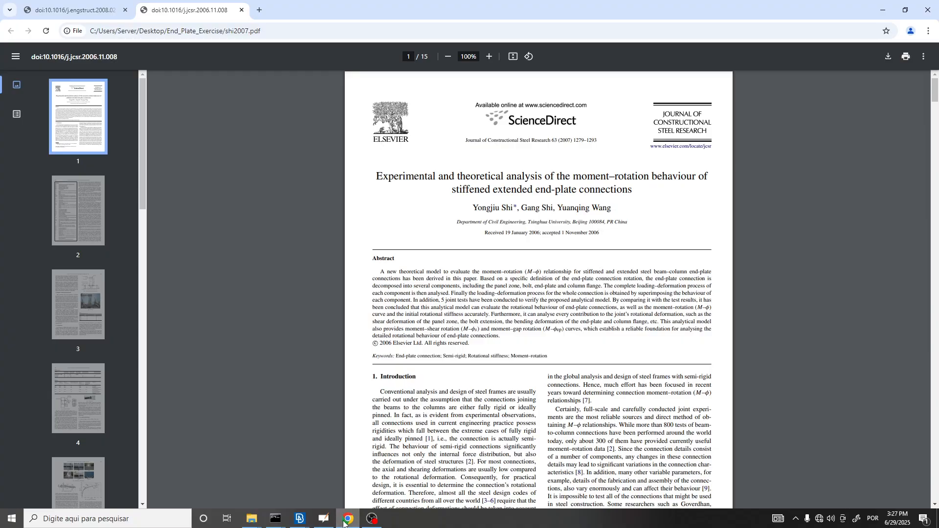
{"action": "left_click", "coordinate": [332, 518]}
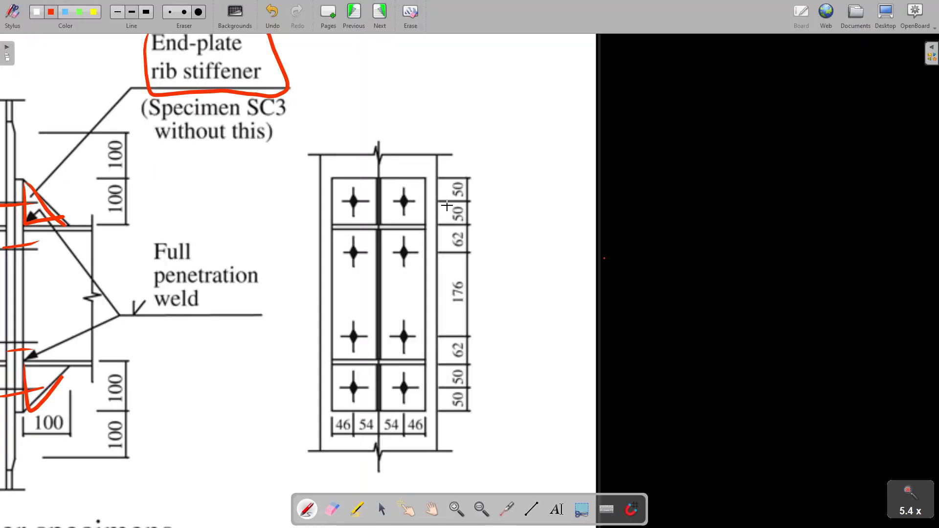
{"action": "scroll", "coordinate": [445, 202], "scroll_direction": "up", "scroll_amount": 5}
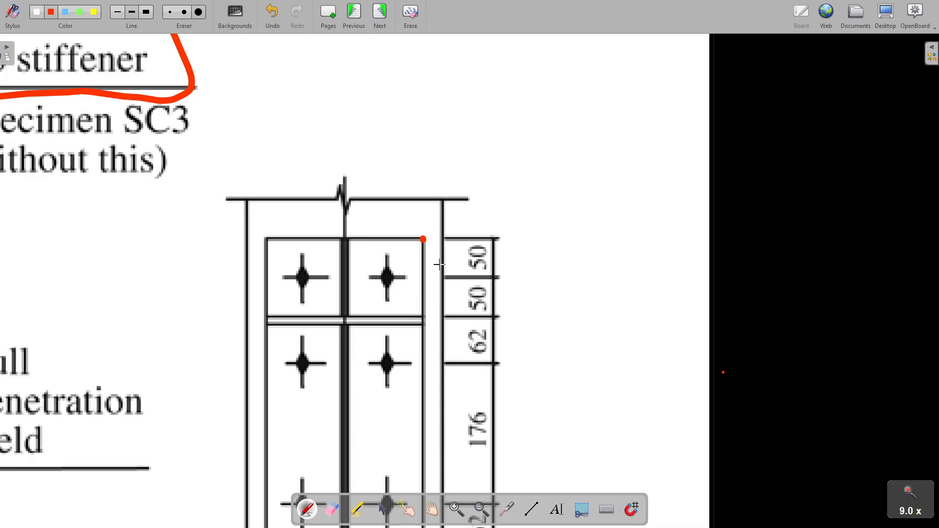
{"action": "scroll", "coordinate": [415, 255], "scroll_direction": "down", "scroll_amount": 2}
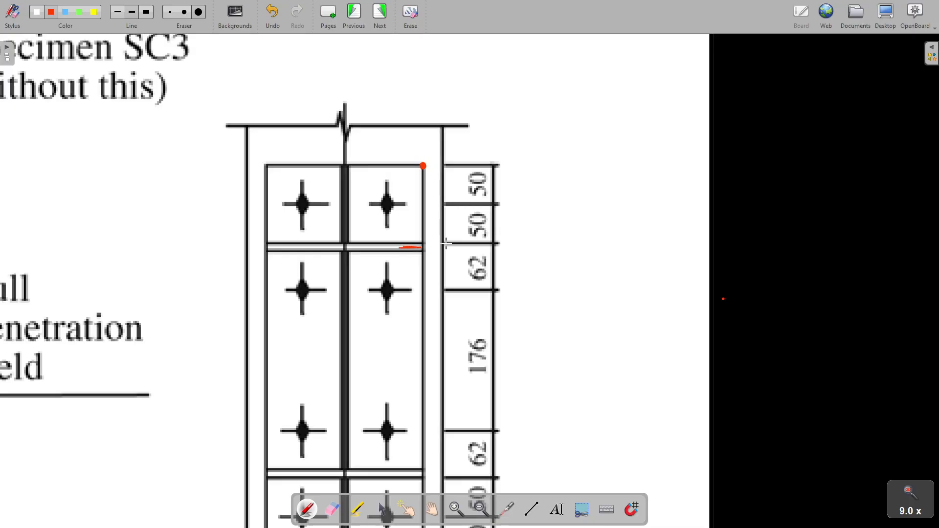
{"action": "left_click_drag", "start_coordinate": [447, 243], "coordinate": [444, 244]}
{"action": "left_click_drag", "start_coordinate": [466, 214], "coordinate": [470, 239]}
{"action": "left_click_drag", "start_coordinate": [463, 167], "coordinate": [477, 202]}
{"action": "left_click_drag", "start_coordinate": [423, 242], "coordinate": [433, 242]}
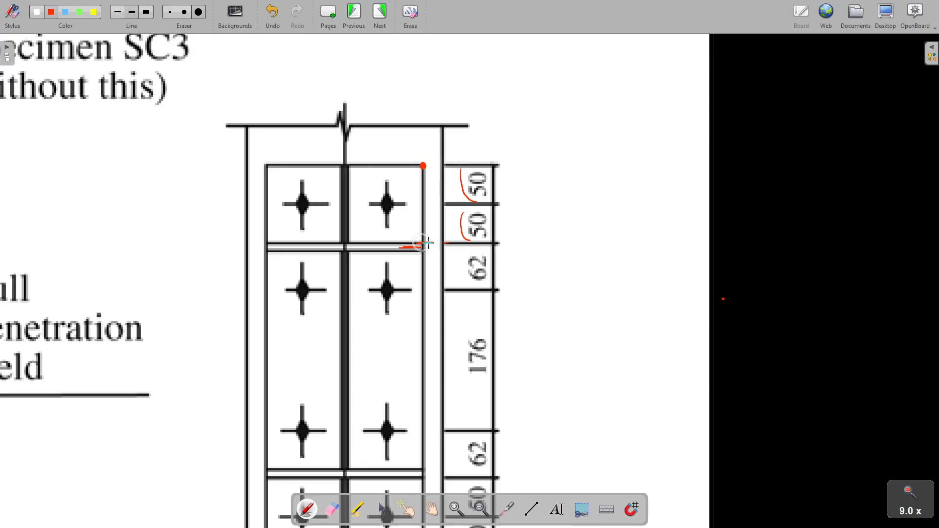
{"action": "left_click", "coordinate": [423, 166]}
{"action": "scroll", "coordinate": [666, 244], "scroll_direction": "down", "scroll_amount": 5}
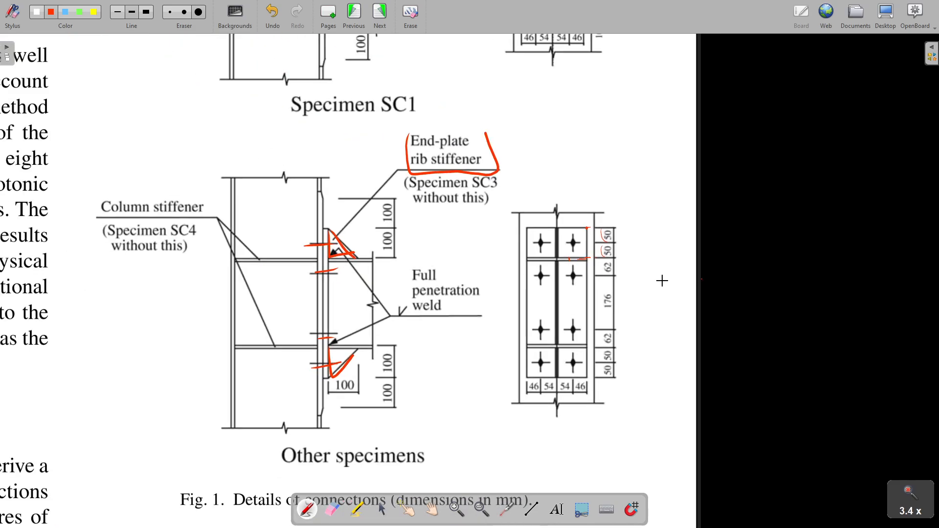
Step: Circle the beam's 12 mm flange thickness in Table 2 and mark the upper flange's mid-thickness on the end-plate drawing in red
{"action": "scroll", "coordinate": [668, 196], "scroll_direction": "down", "scroll_amount": 3}
{"action": "scroll", "coordinate": [204, 152], "scroll_direction": "up", "scroll_amount": 4}
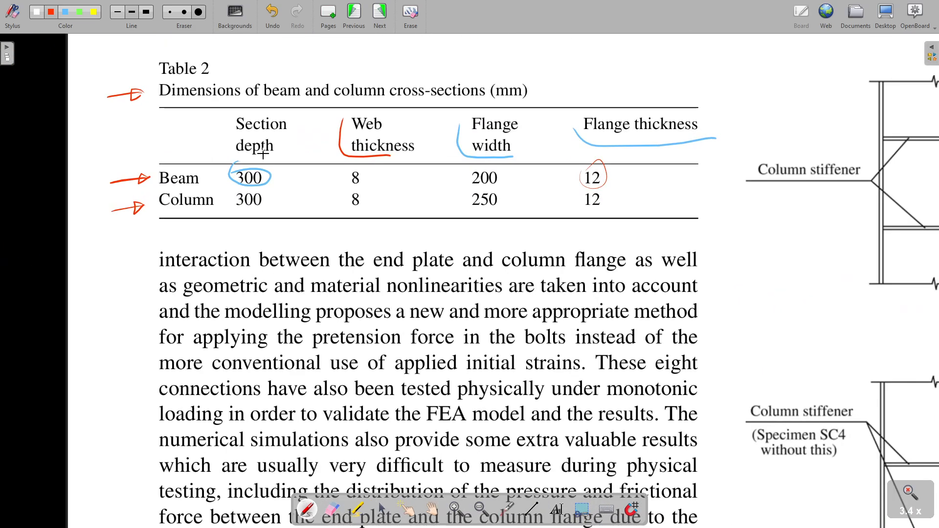
{"action": "mouse_move", "coordinate": [589, 165]}
{"action": "left_mouse_down"}
{"action": "mouse_move", "coordinate": [599, 164]}
{"action": "mouse_move", "coordinate": [578, 188]}
{"action": "left_mouse_up"}
{"action": "scroll", "coordinate": [294, 200], "scroll_direction": "down", "scroll_amount": 3}
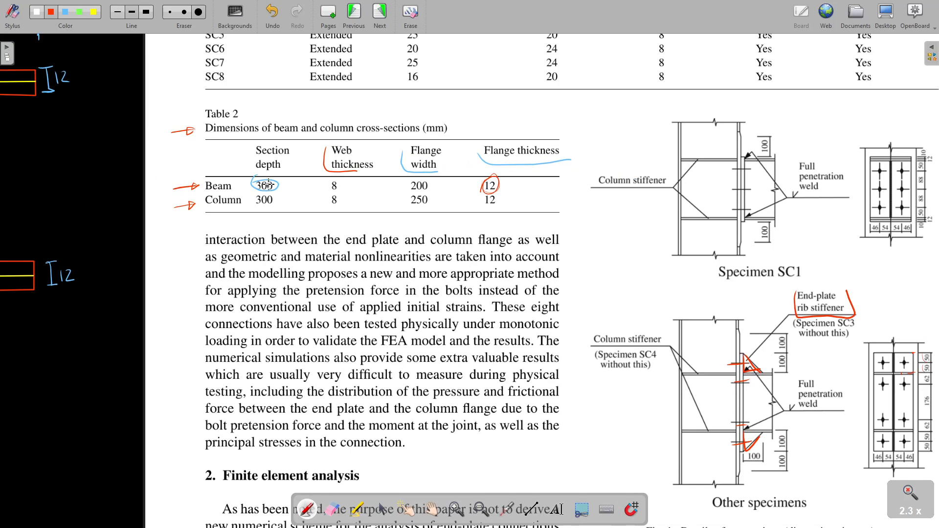
{"action": "scroll", "coordinate": [269, 184], "scroll_direction": "down", "scroll_amount": 3}
{"action": "scroll", "coordinate": [385, 290], "scroll_direction": "up", "scroll_amount": 5}
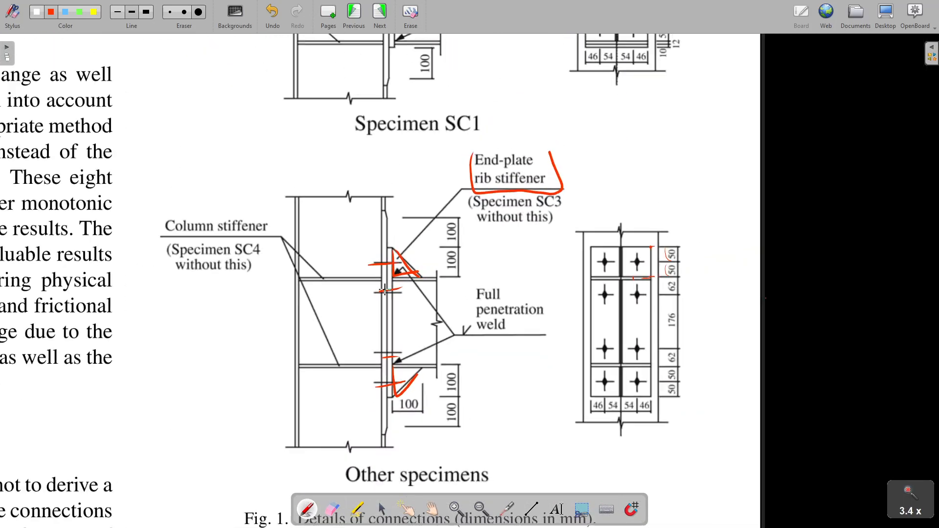
{"action": "scroll", "coordinate": [547, 220], "scroll_direction": "up", "scroll_amount": 5}
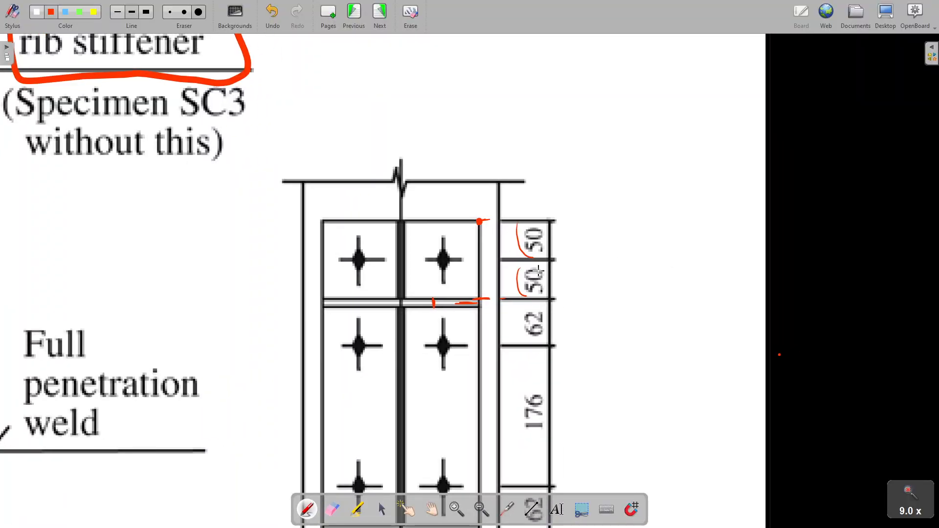
{"action": "left_click_drag", "start_coordinate": [594, 247], "coordinate": [593, 261]}
{"action": "left_click_drag", "start_coordinate": [606, 249], "coordinate": [673, 255]}
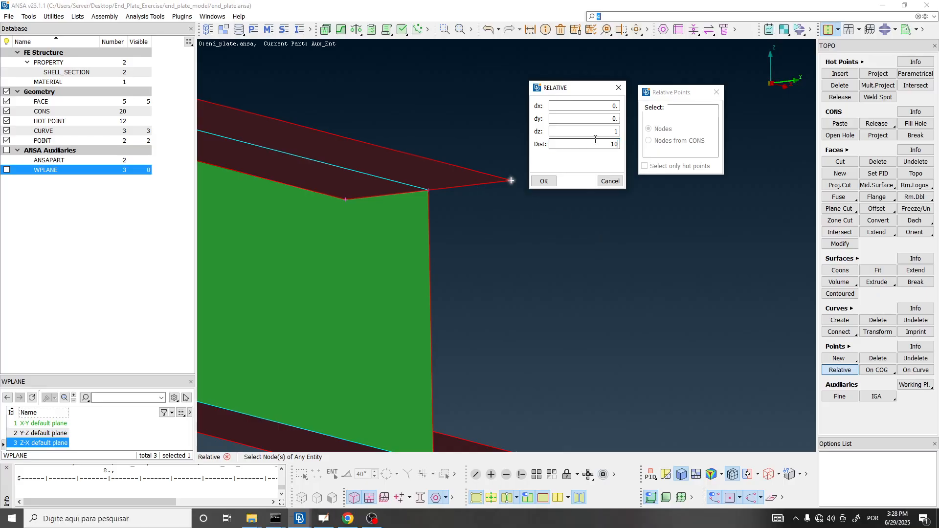
Step: Switch back to ANSA and create the relative point above the upper flange's outer corner with Dist 106
{"action": "left_click", "coordinate": [544, 181]}
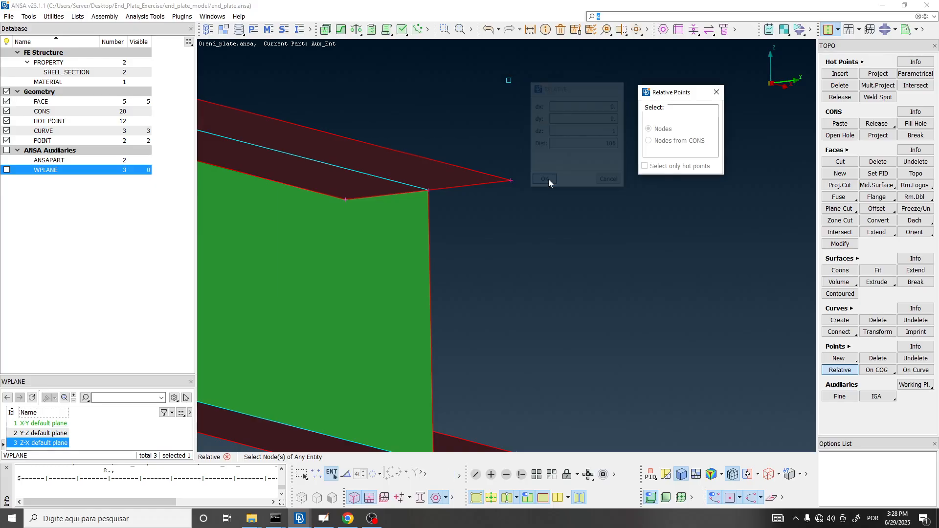
{"action": "scroll", "coordinate": [518, 222], "scroll_direction": "down", "scroll_amount": 2}
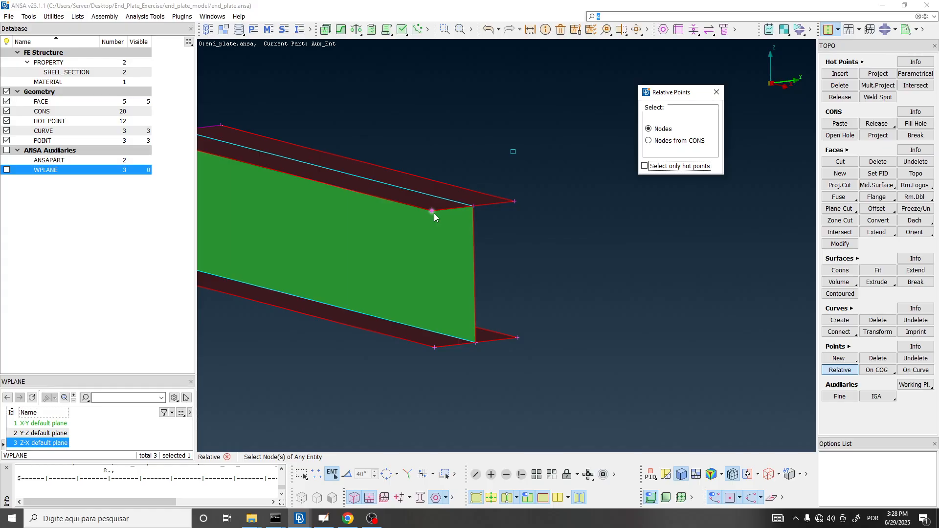
{"action": "scroll", "coordinate": [433, 213], "scroll_direction": "up", "scroll_amount": 2}
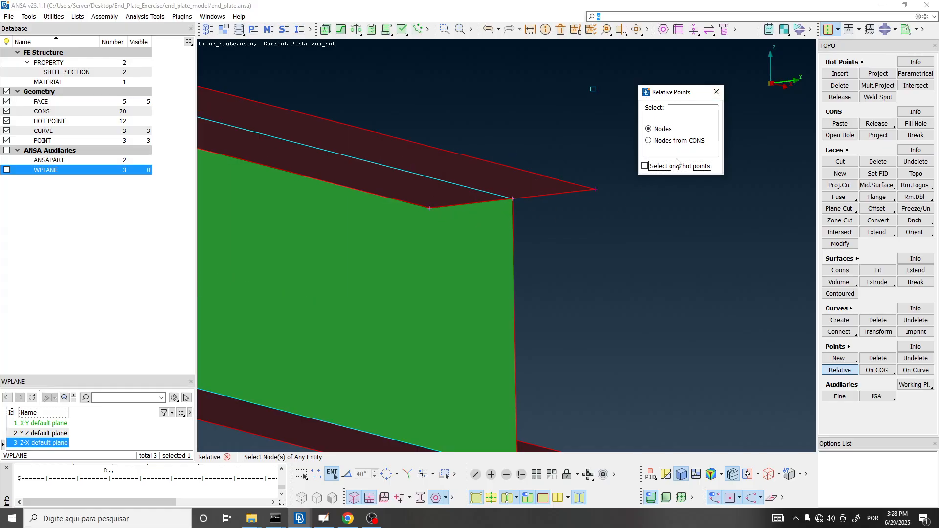
Step: Create a relative point 106 above the upper flange's opposite corner, taking its offset from the first corner and its new point
{"action": "left_click", "coordinate": [429, 208]}
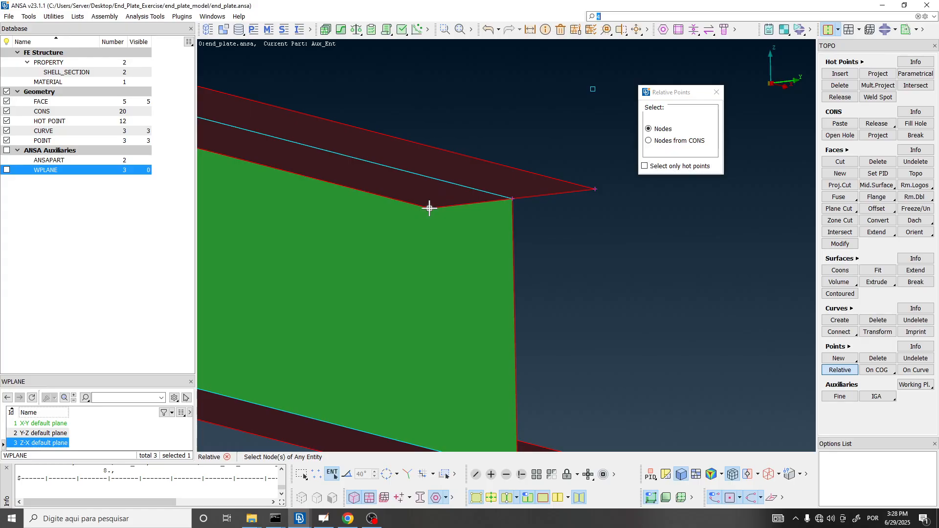
{"action": "middle_click", "coordinate": [503, 104]}
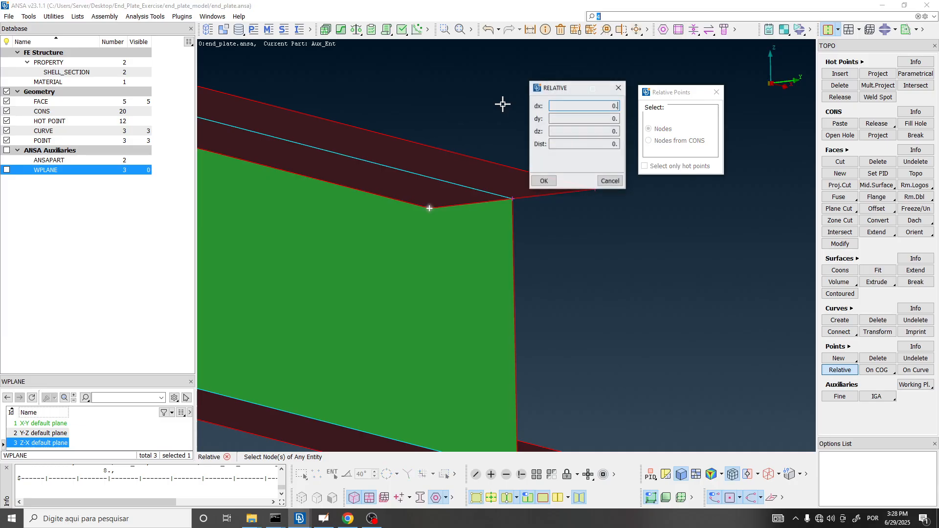
{"action": "left_click_drag", "start_coordinate": [559, 81], "coordinate": [272, 38]}
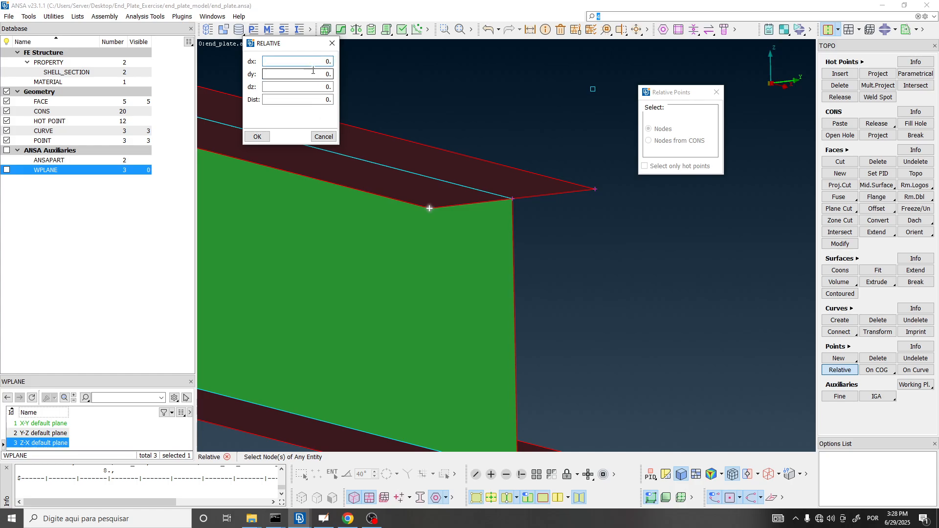
{"action": "left_click_drag", "start_coordinate": [306, 43], "coordinate": [304, 77]}
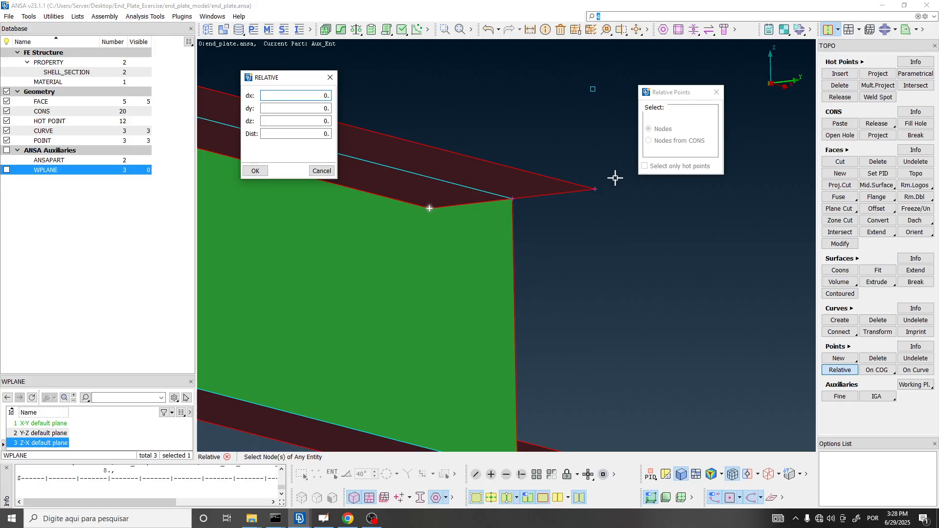
{"action": "left_click", "coordinate": [594, 190]}
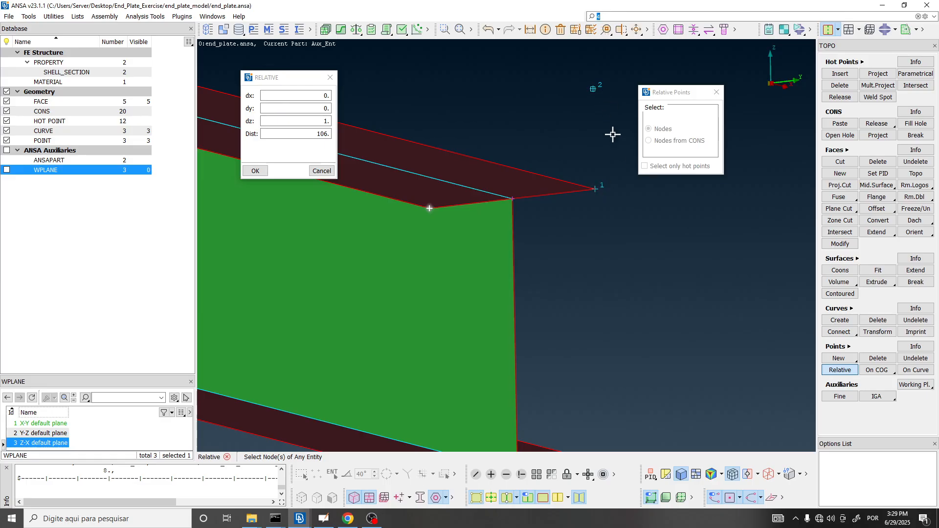
{"action": "left_click", "coordinate": [289, 95]}
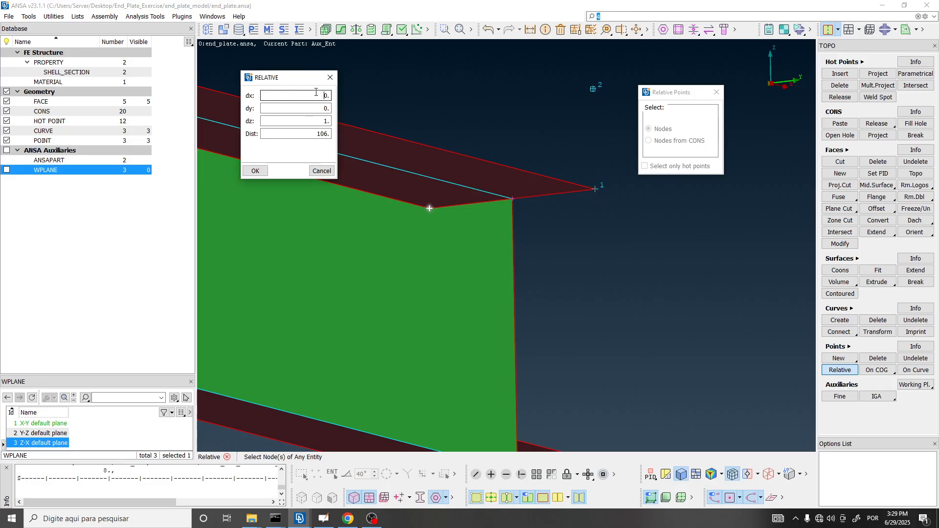
{"action": "key", "text": "Tab"}
{"action": "key", "text": "Tab"}
{"action": "key", "text": "Tab"}
{"action": "left_click", "coordinate": [255, 171]}
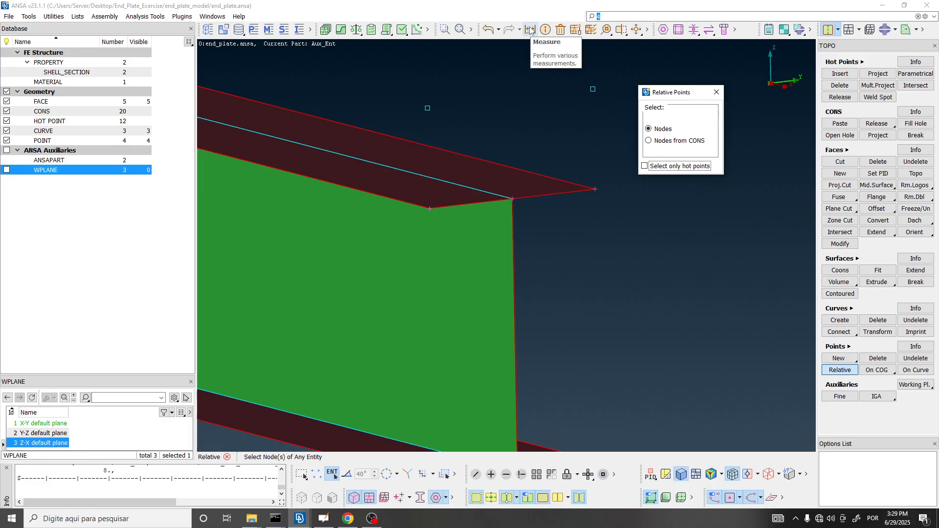
Step: Measure the distance between the upper flange's near corner and the new point above it, and store the measurement
{"action": "left_click", "coordinate": [627, 16]}
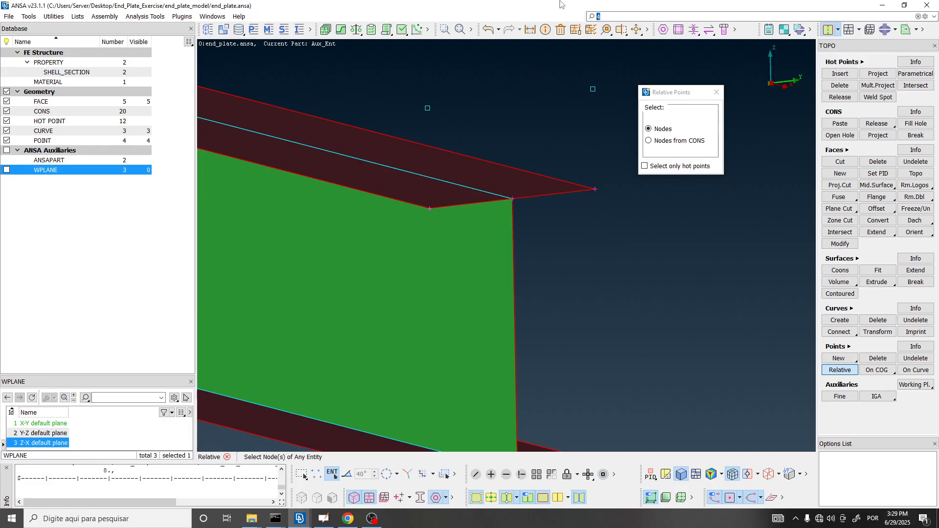
{"action": "type", "text": "m"}
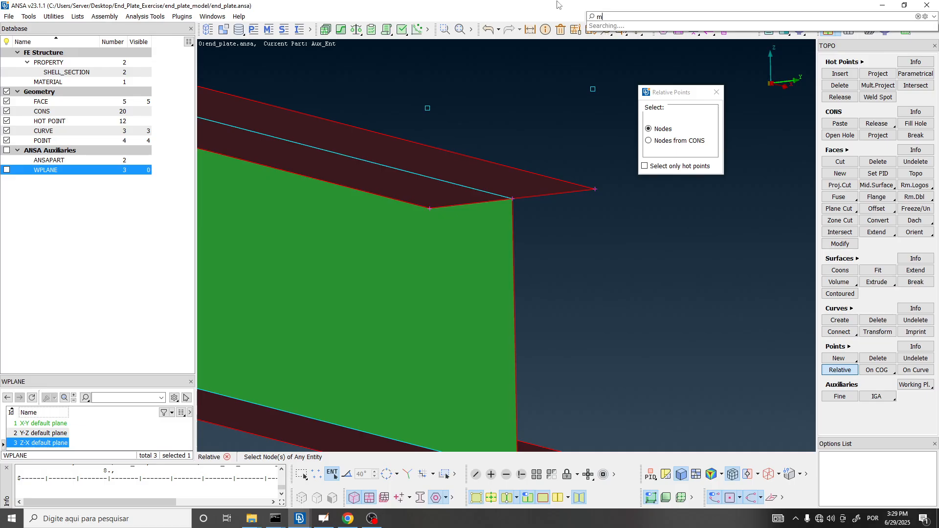
{"action": "type", "text": "easer"}
{"action": "type", "text": "ure"}
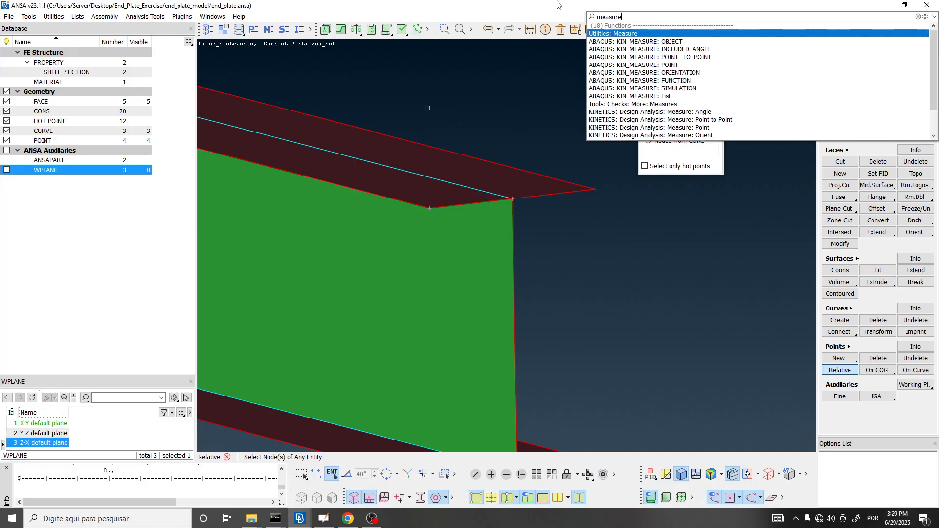
{"action": "left_click", "coordinate": [637, 34]}
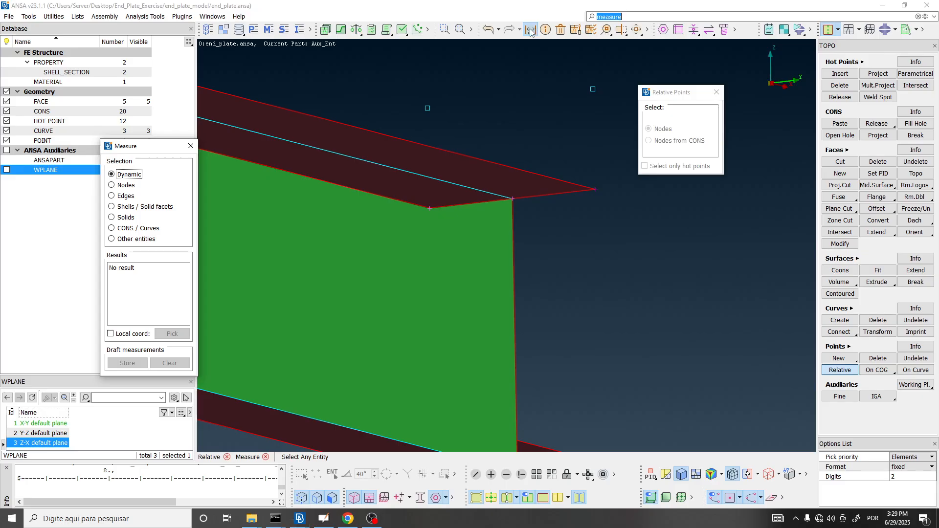
{"action": "left_click_drag", "start_coordinate": [161, 146], "coordinate": [238, 64]}
{"action": "left_click", "coordinate": [429, 209]}
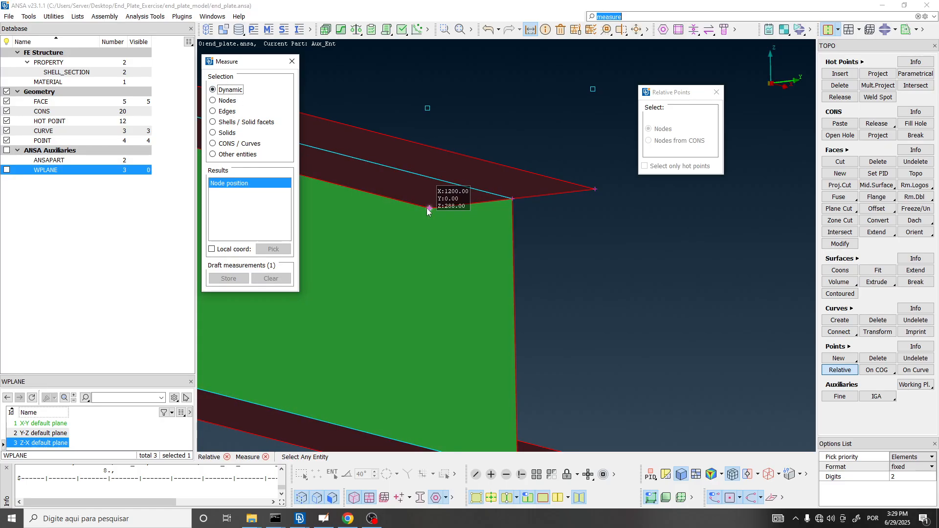
{"action": "left_click", "coordinate": [428, 108]}
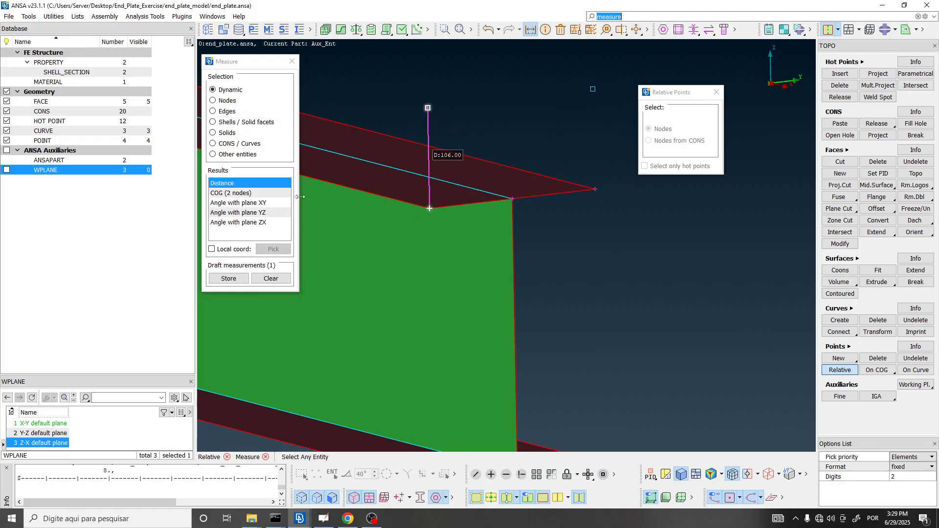
{"action": "left_click", "coordinate": [229, 278]}
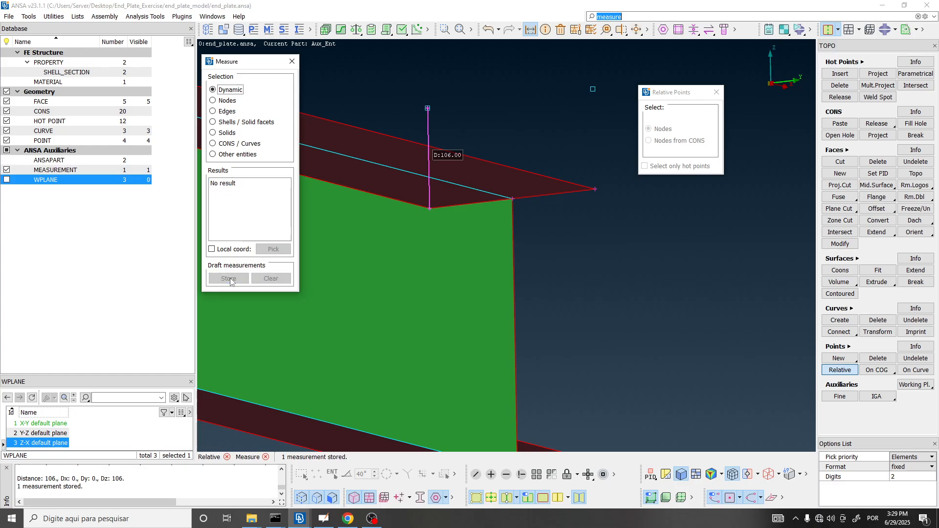
Step: Check the stored measurement's distance and its Dx, Dy and Dz components in the message log, then close the Measure tool
{"action": "left_click_drag", "start_coordinate": [131, 484], "coordinate": [16, 478]}
{"action": "left_click", "coordinate": [48, 479]}
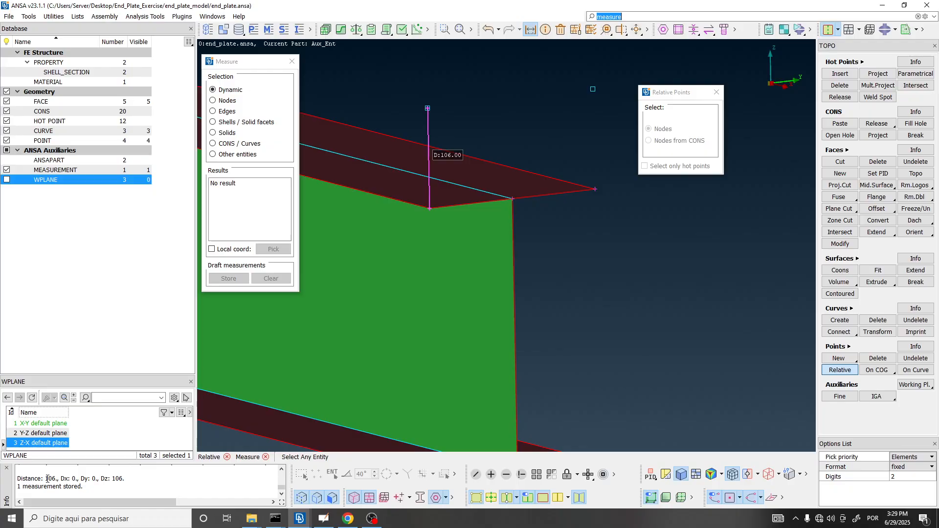
{"action": "left_click_drag", "start_coordinate": [63, 479], "coordinate": [106, 477]}
{"action": "left_click", "coordinate": [104, 479]}
{"action": "left_click_drag", "start_coordinate": [124, 479], "coordinate": [97, 478]}
{"action": "double_click", "coordinate": [117, 479]}
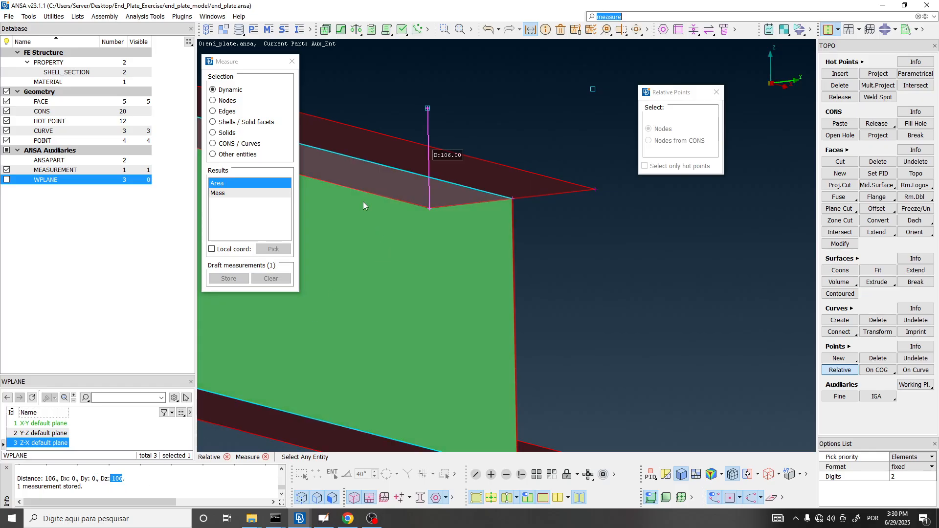
{"action": "left_click", "coordinate": [292, 62]}
Step: Leave the Relative Points command and delete the stored distance measurement from the database
{"action": "scroll", "coordinate": [336, 111], "scroll_direction": "down", "scroll_amount": 2}
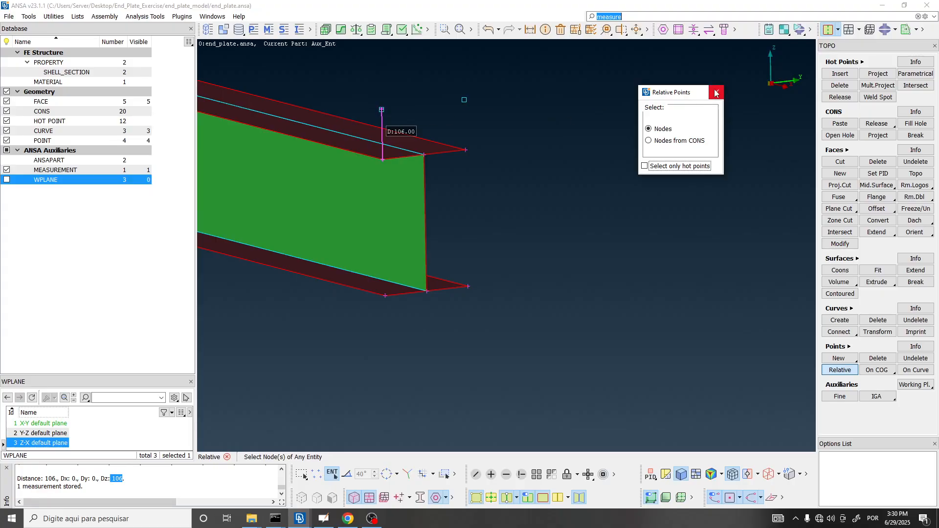
{"action": "left_click", "coordinate": [715, 93]}
{"action": "scroll", "coordinate": [391, 122], "scroll_direction": "up", "scroll_amount": 2}
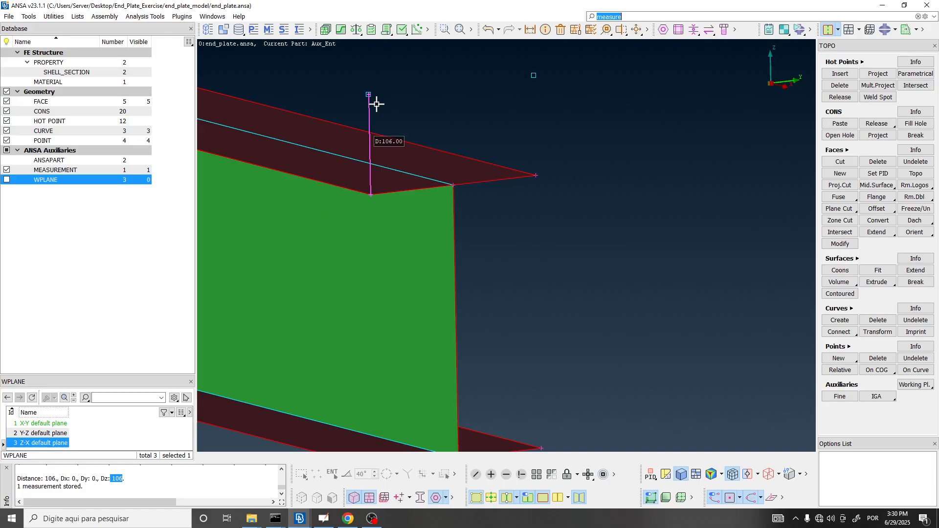
{"action": "left_click", "coordinate": [60, 170]}
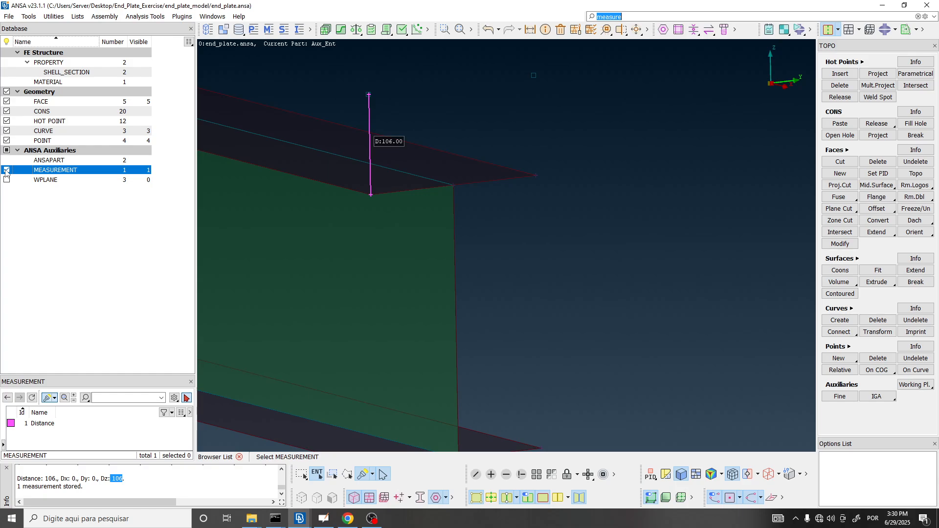
{"action": "left_click", "coordinate": [42, 424]}
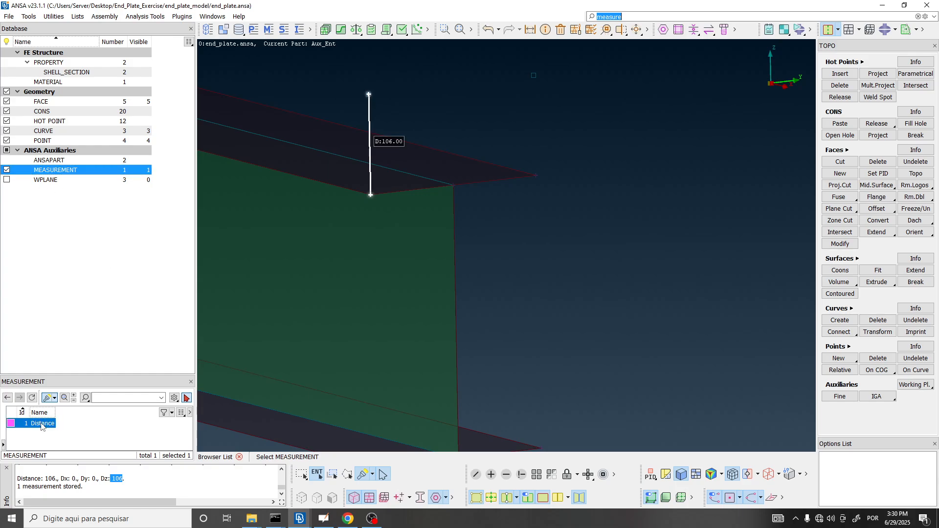
{"action": "right_click", "coordinate": [42, 424]}
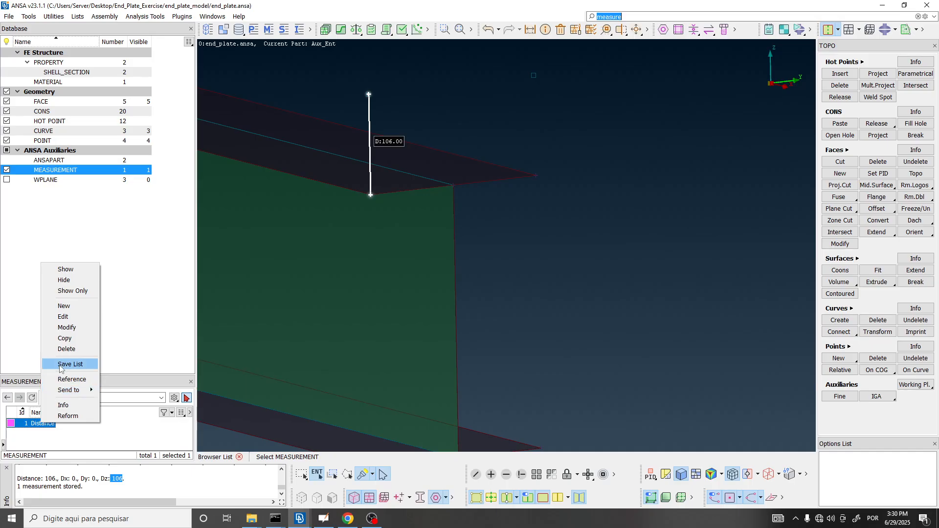
{"action": "left_click", "coordinate": [68, 350]}
{"action": "left_click", "coordinate": [214, 374]}
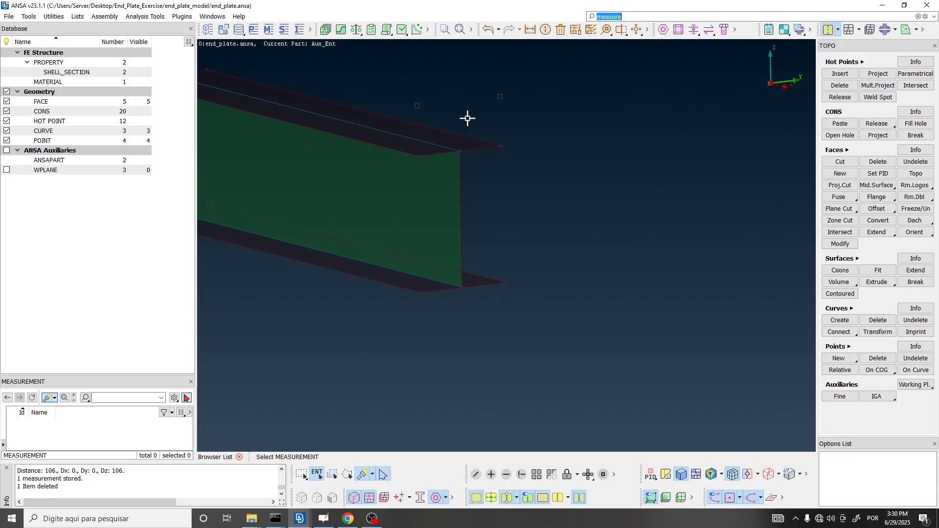
Step: Create relative points 106 below the lower flange's two end corners, taking the offset from an upper point to the flange corner beneath it
{"action": "scroll", "coordinate": [467, 119], "scroll_direction": "down", "scroll_amount": 3}
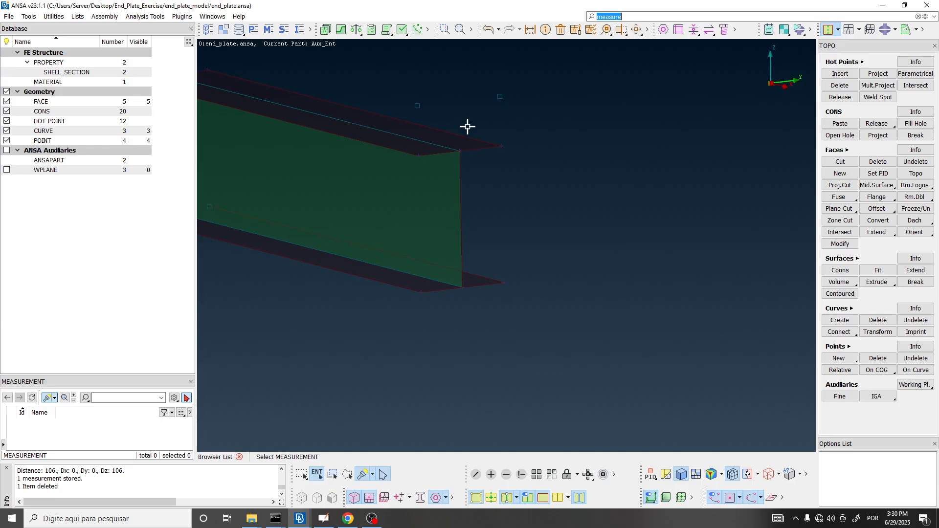
{"action": "left_click", "coordinate": [848, 372]}
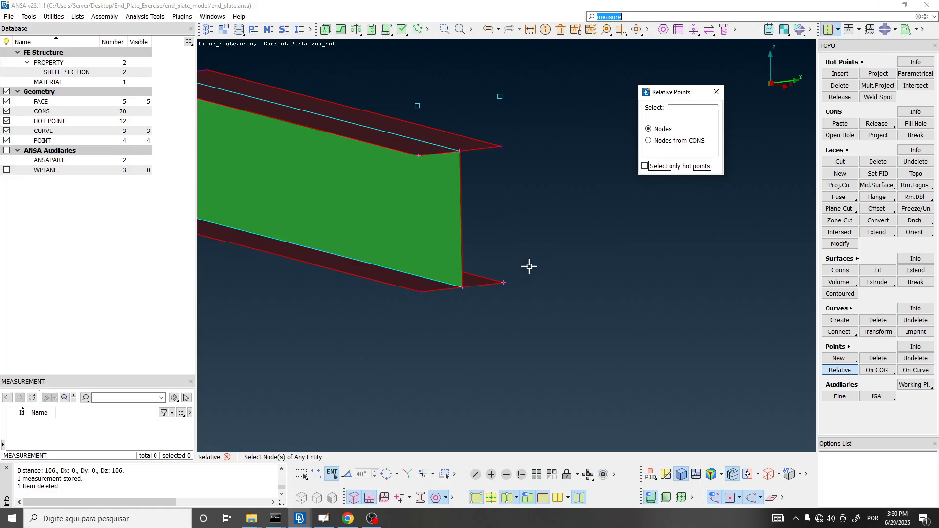
{"action": "left_click", "coordinate": [507, 285]}
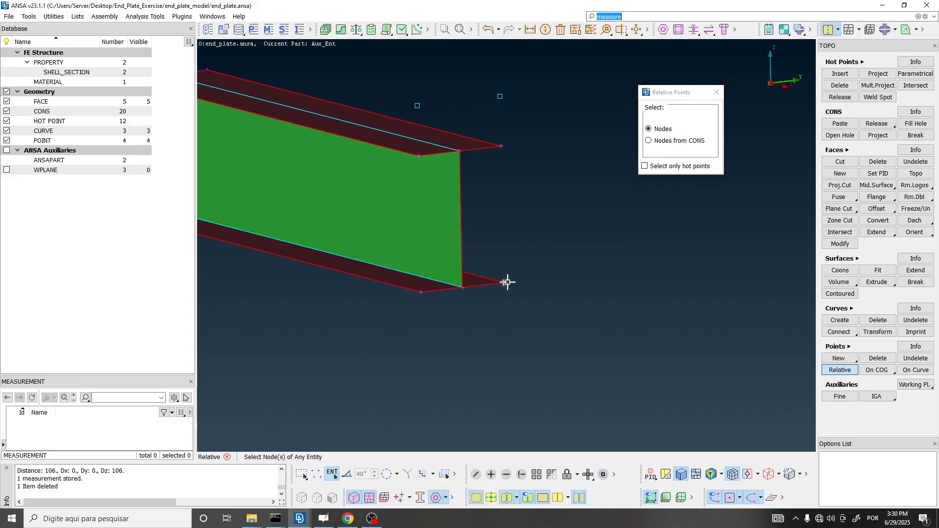
{"action": "left_click", "coordinate": [420, 294]}
{"action": "middle_click", "coordinate": [554, 211]}
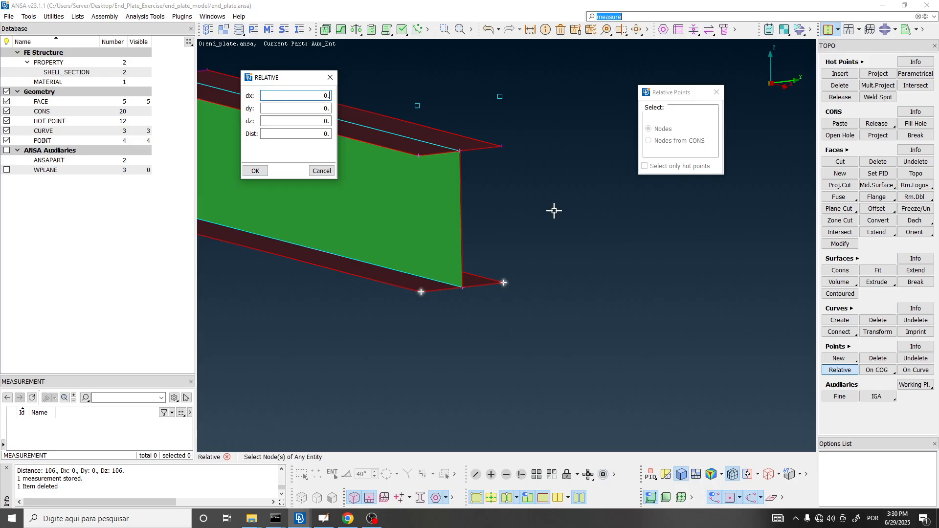
{"action": "left_click", "coordinate": [503, 98]}
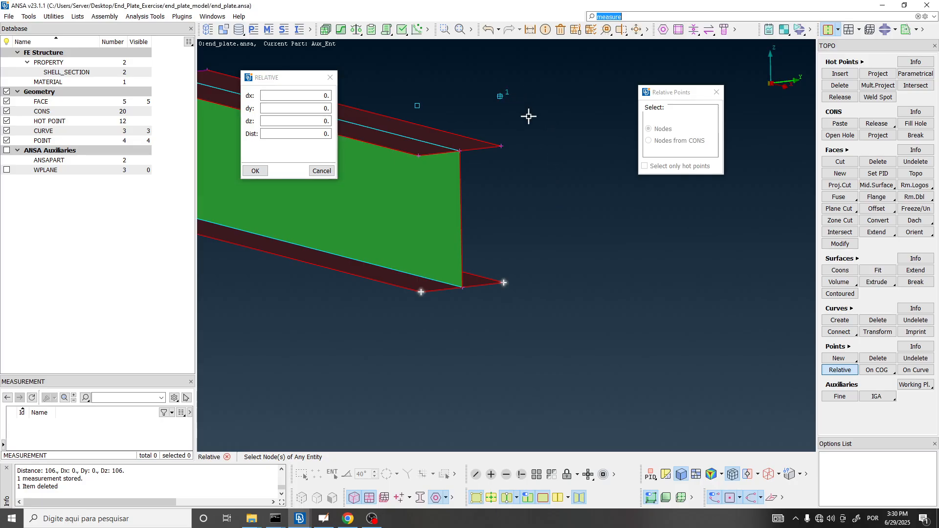
{"action": "left_click", "coordinate": [504, 147]}
{"action": "left_click", "coordinate": [255, 170]}
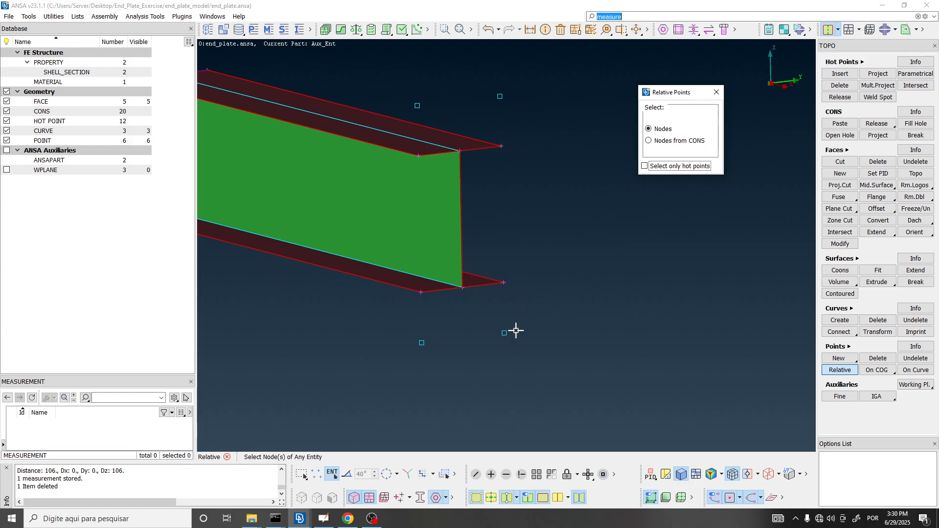
{"action": "scroll", "coordinate": [502, 341], "scroll_direction": "up", "scroll_amount": 3}
{"action": "scroll", "coordinate": [467, 312], "scroll_direction": "down", "scroll_amount": 3}
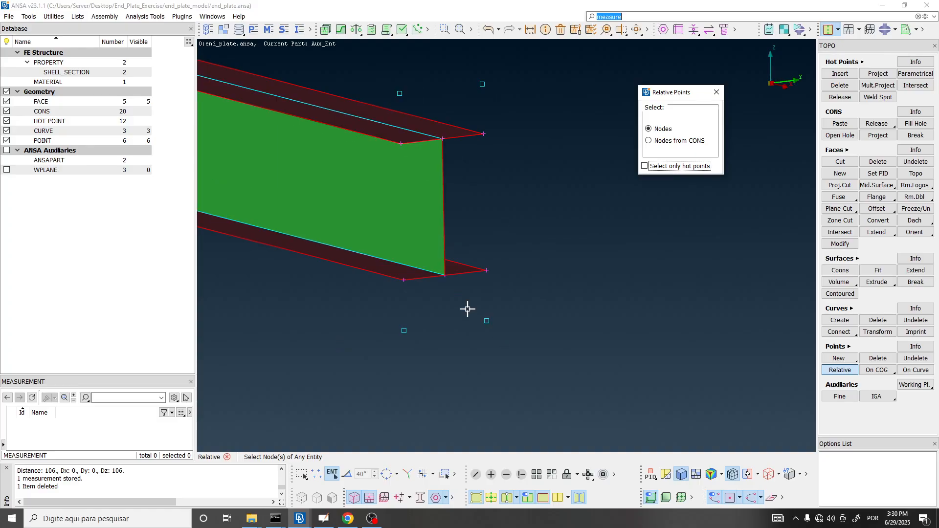
{"action": "middle_click_drag", "start_coordinate": [469, 299], "coordinate": [467, 306], "text": "ctrl"}
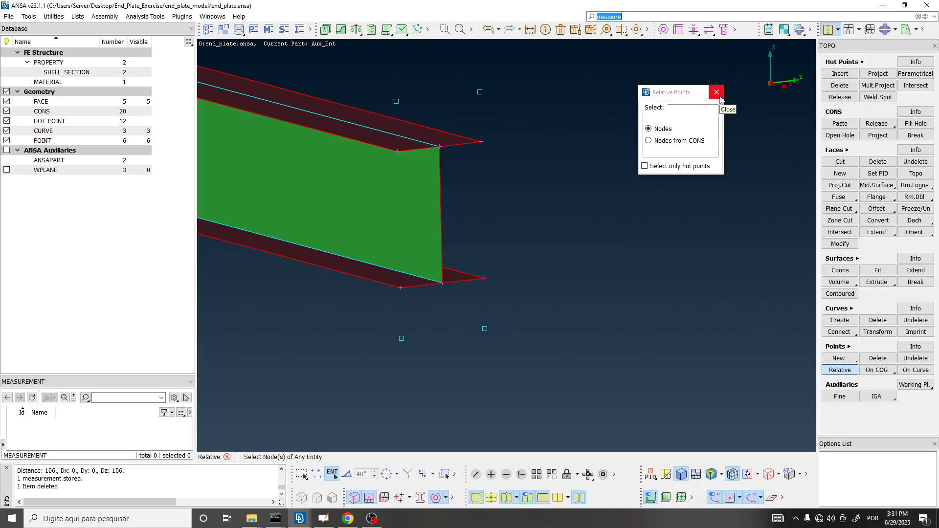
{"action": "left_click", "coordinate": [717, 93]}
{"action": "scroll", "coordinate": [459, 181], "scroll_direction": "down", "scroll_amount": 5}
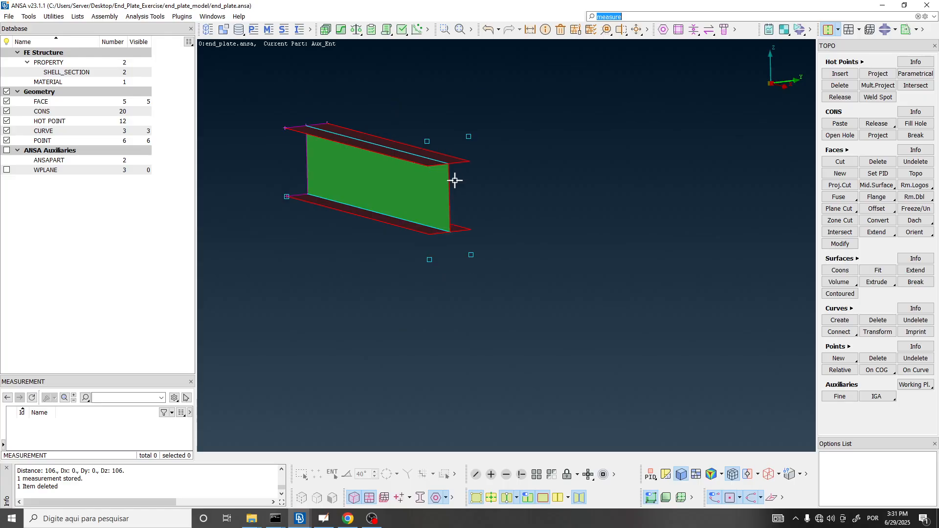
{"action": "scroll", "coordinate": [453, 178], "scroll_direction": "up", "scroll_amount": 5}
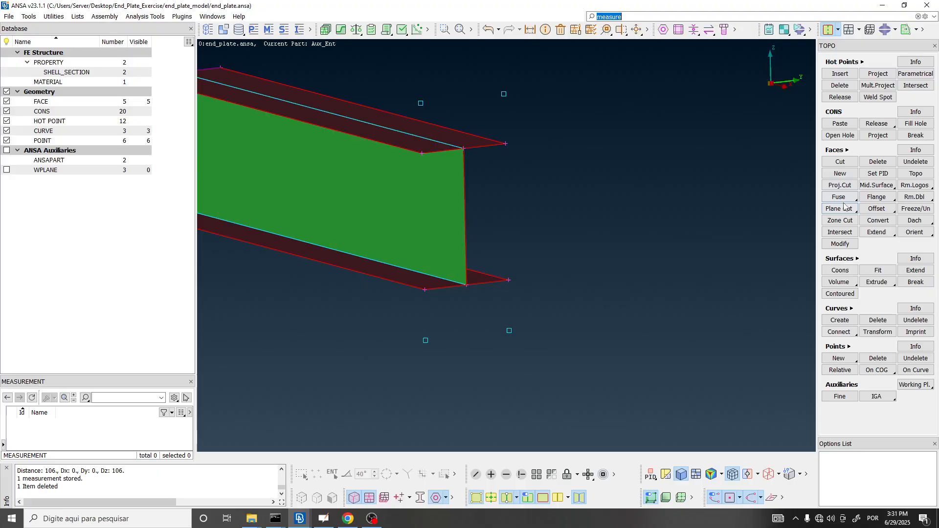
{"action": "left_click", "coordinate": [848, 320]}
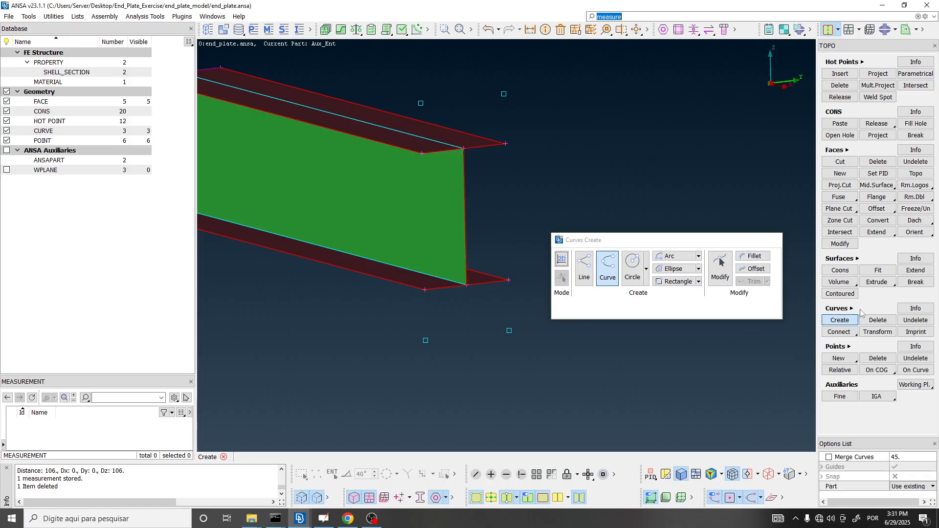
{"action": "left_click", "coordinate": [841, 321]}
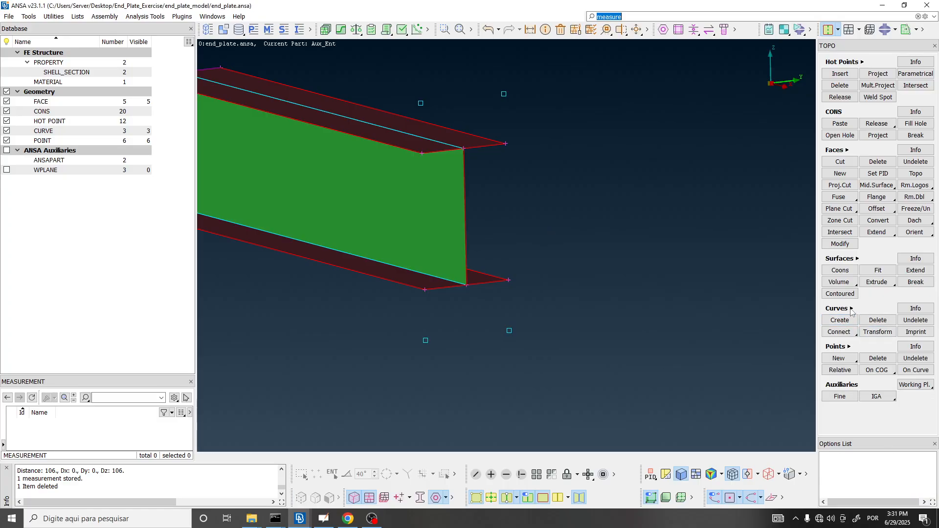
{"action": "left_click", "coordinate": [852, 309]}
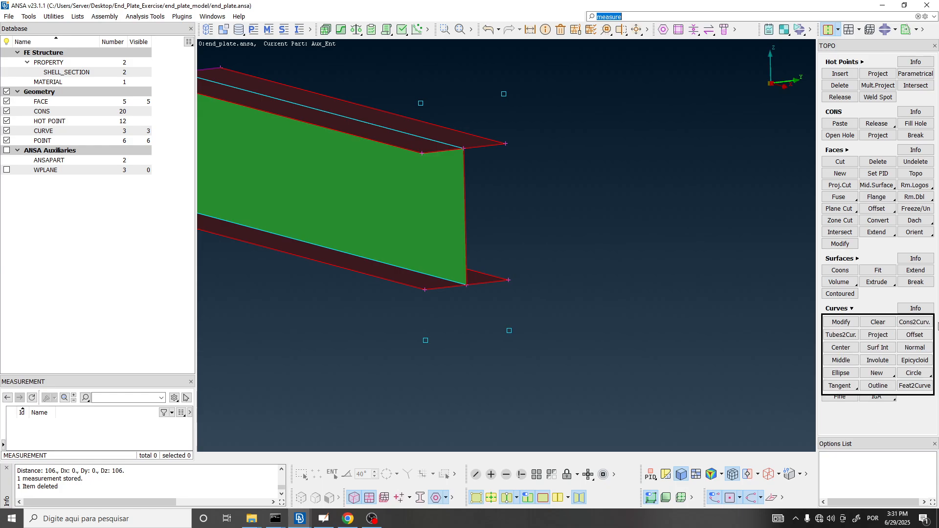
{"action": "left_click", "coordinate": [851, 310]}
Step: Draw the end plate's rectangular outline as four connected lines through its four corner points, and finish curve creation
{"action": "left_click", "coordinate": [850, 320]}
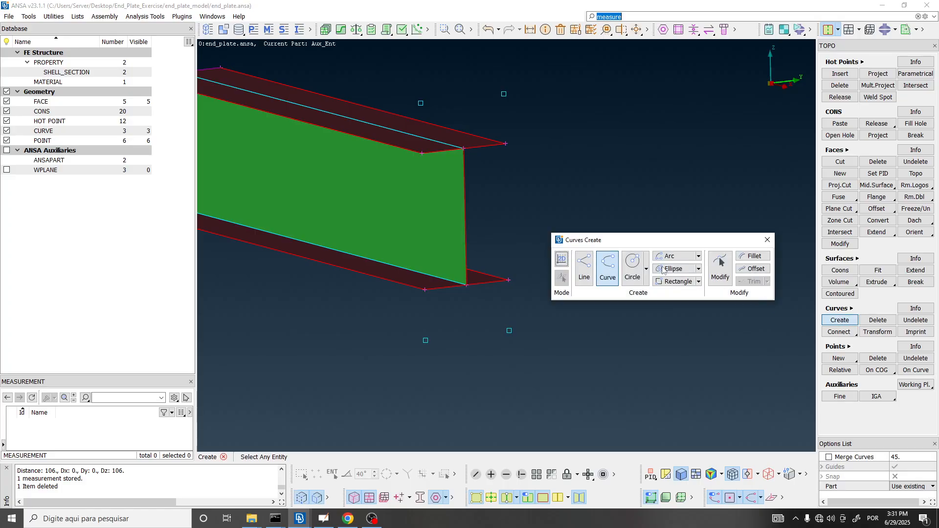
{"action": "left_click", "coordinate": [631, 125]}
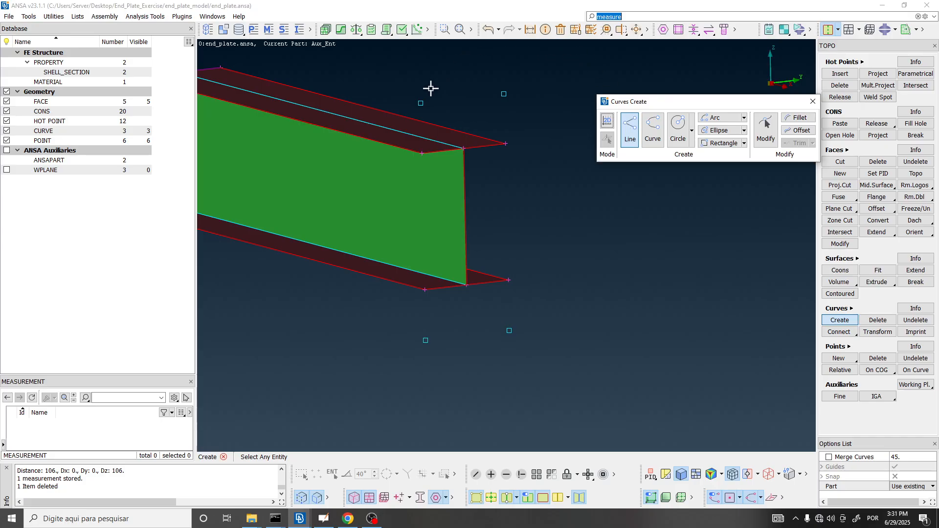
{"action": "left_click", "coordinate": [420, 102]}
{"action": "left_click", "coordinate": [504, 93]}
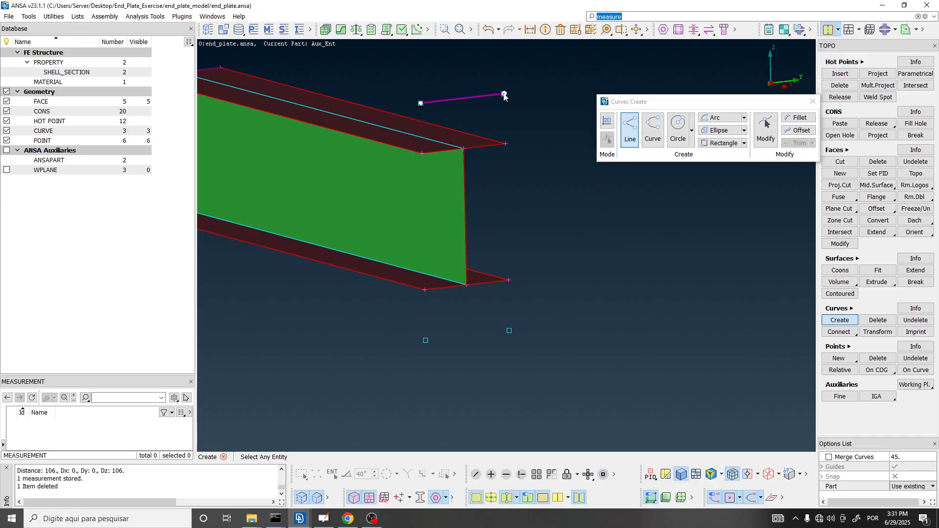
{"action": "scroll", "coordinate": [510, 112], "scroll_direction": "up", "scroll_amount": 1}
{"action": "scroll", "coordinate": [500, 76], "scroll_direction": "down", "scroll_amount": 1}
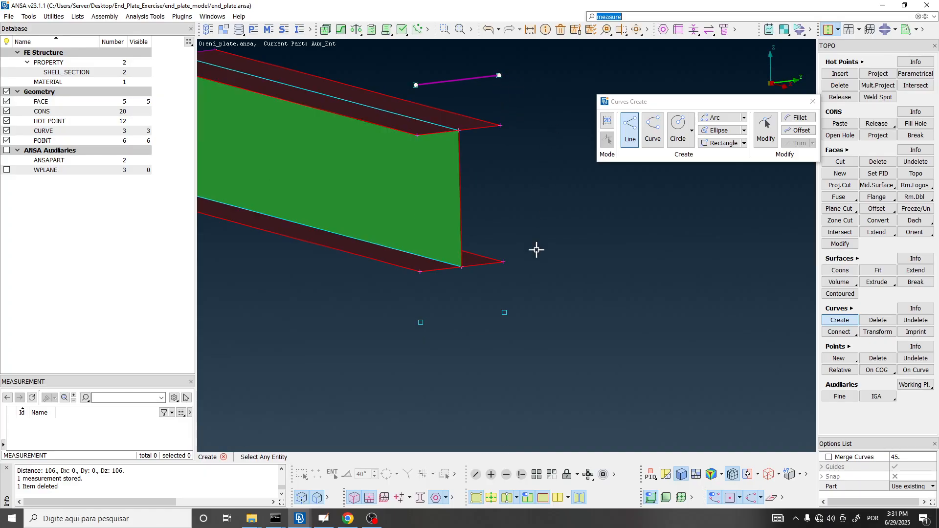
{"action": "left_click", "coordinate": [505, 314]}
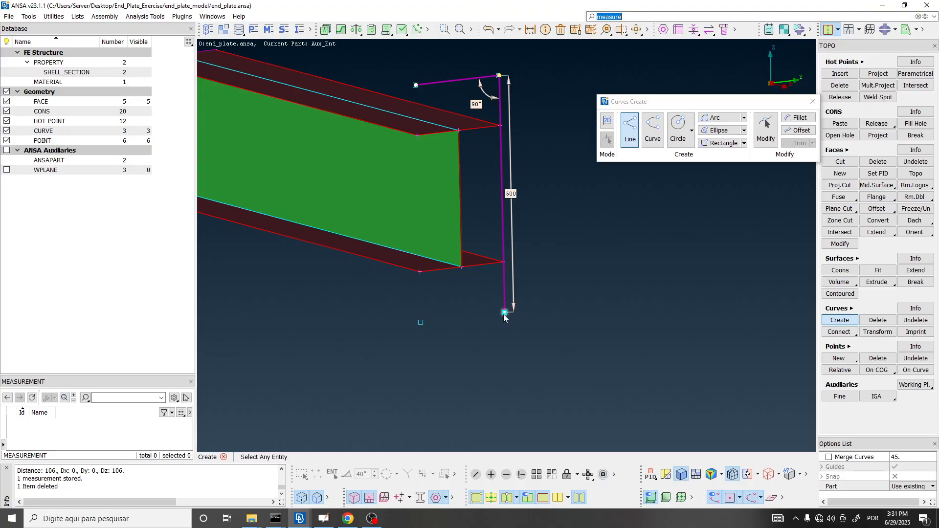
{"action": "left_click", "coordinate": [421, 323]}
{"action": "left_click", "coordinate": [416, 85]}
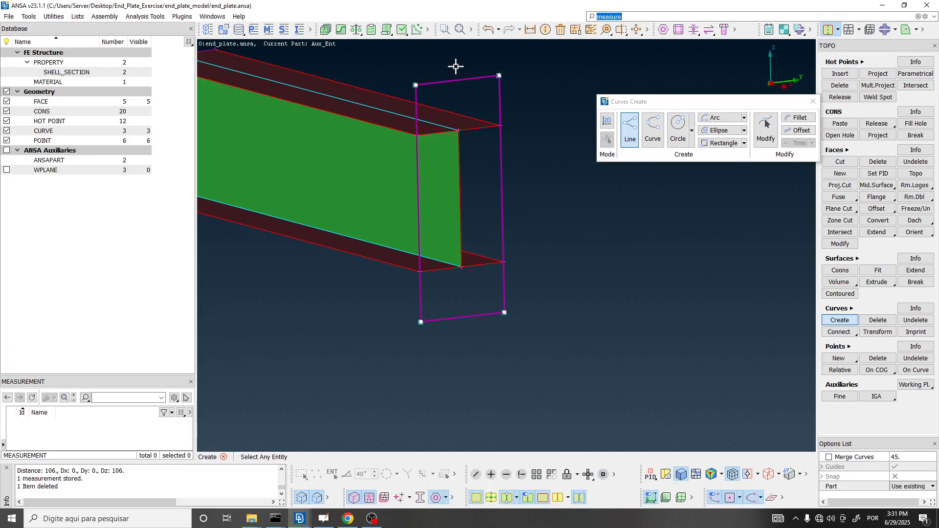
{"action": "middle_click", "coordinate": [456, 67]}
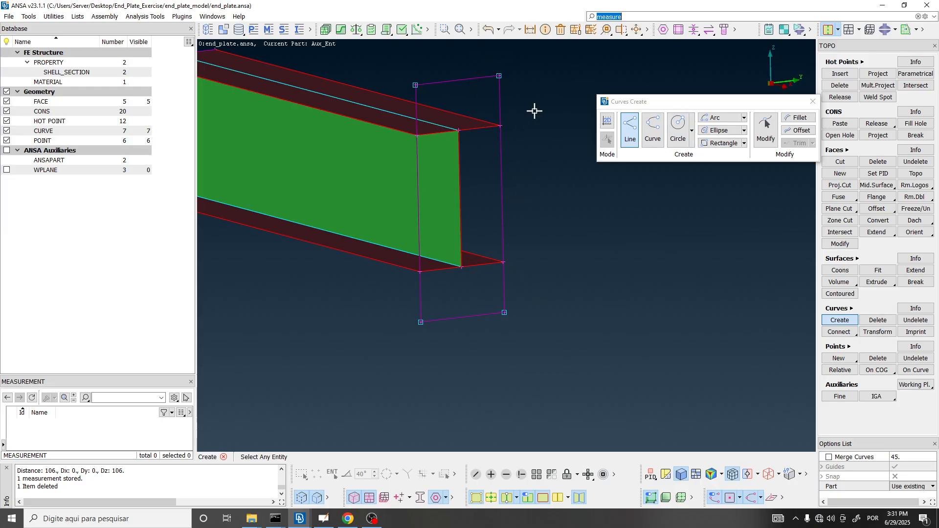
{"action": "left_click", "coordinate": [814, 102]}
Step: Start creating a new face and set its surface type to PLANAR
{"action": "scroll", "coordinate": [537, 295], "scroll_direction": "down", "scroll_amount": 3}
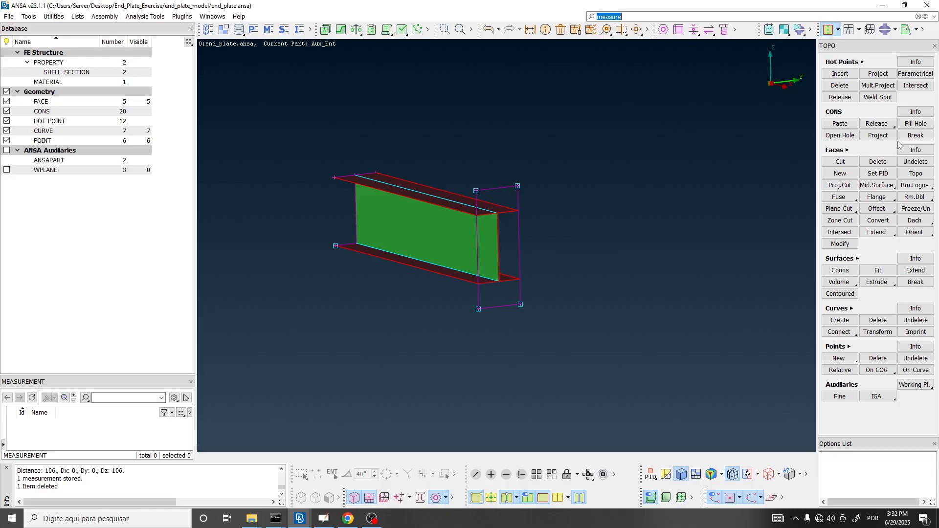
{"action": "left_click", "coordinate": [841, 174]}
{"action": "left_click_drag", "start_coordinate": [614, 168], "coordinate": [664, 84]}
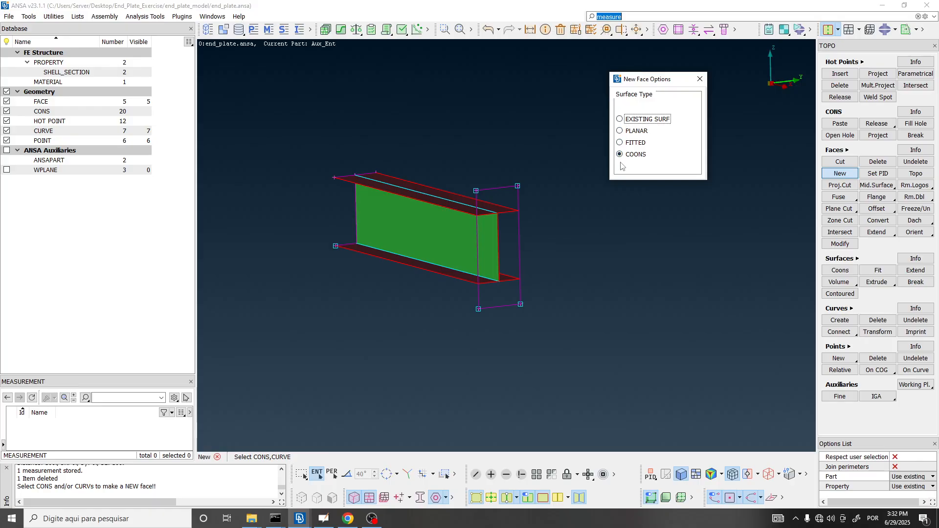
{"action": "scroll", "coordinate": [504, 272], "scroll_direction": "up", "scroll_amount": 4}
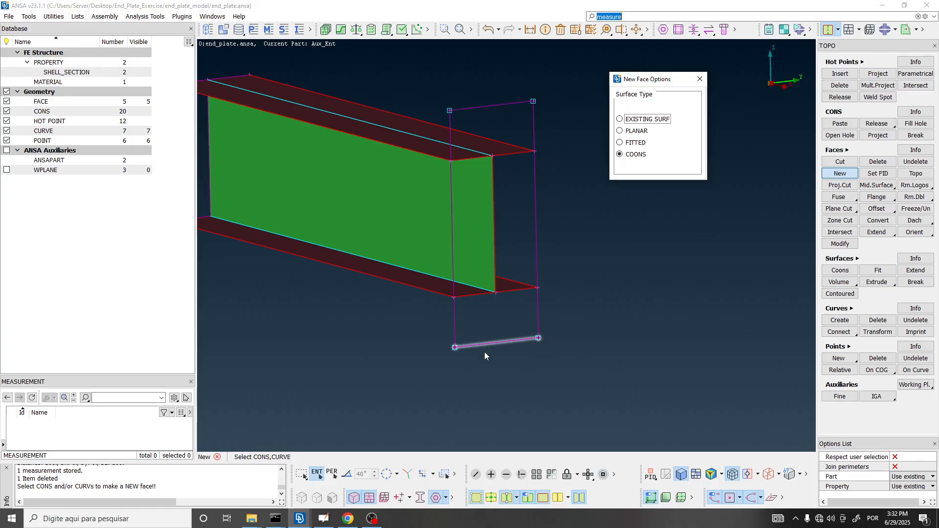
{"action": "left_click", "coordinate": [619, 130]}
{"action": "left_click", "coordinate": [620, 144]}
{"action": "left_click", "coordinate": [620, 156]}
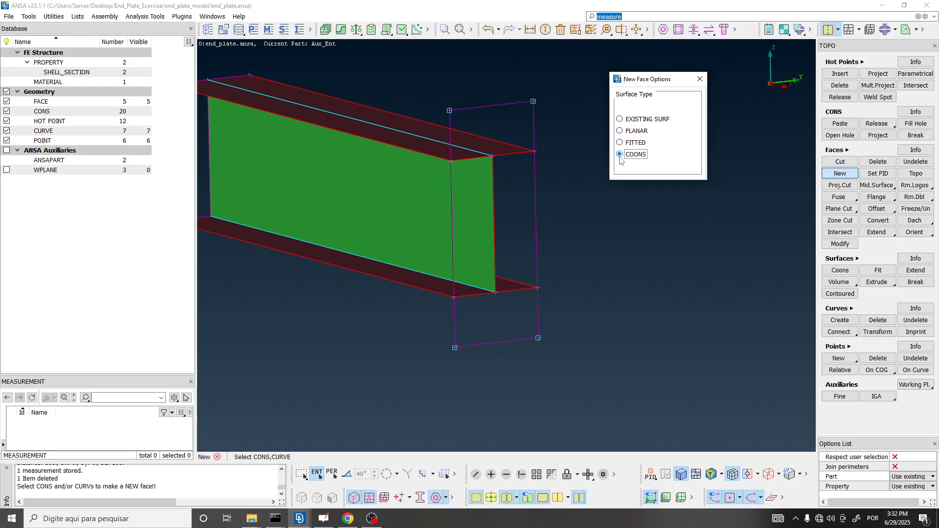
{"action": "left_click", "coordinate": [620, 119]}
{"action": "left_click_drag", "start_coordinate": [651, 81], "coordinate": [633, 56]}
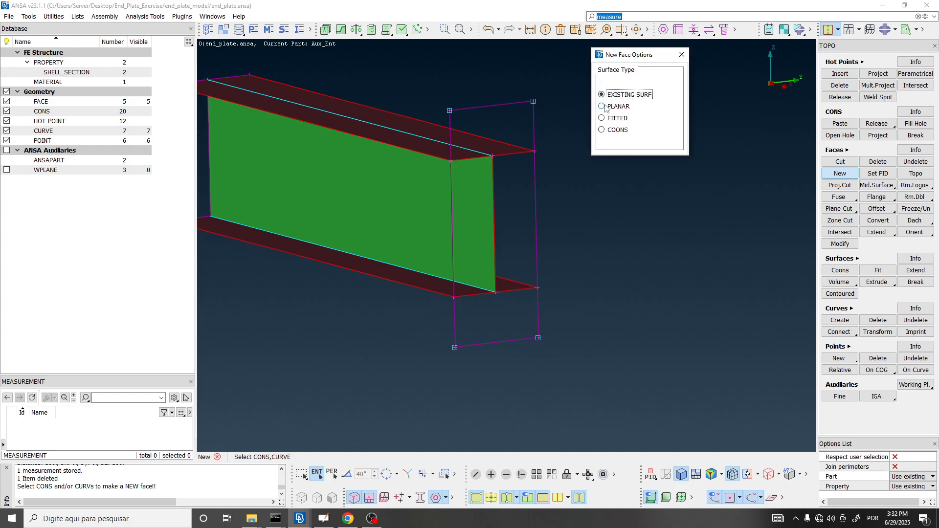
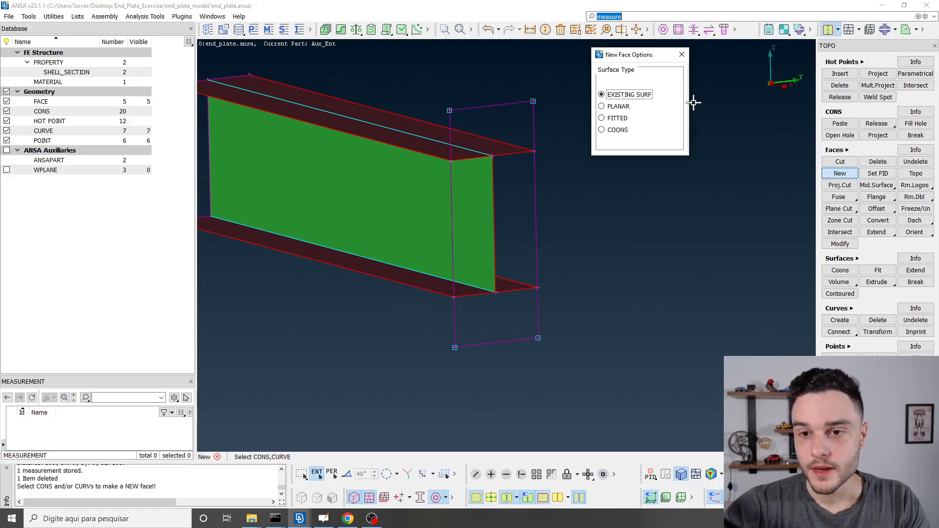
{"action": "left_click", "coordinate": [617, 107]}
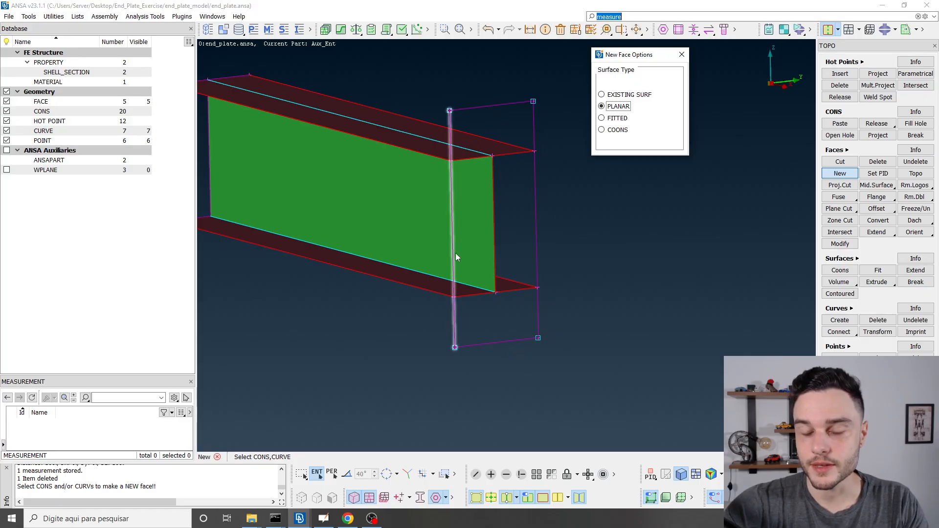
{"action": "left_click_drag", "start_coordinate": [636, 57], "coordinate": [639, 53]}
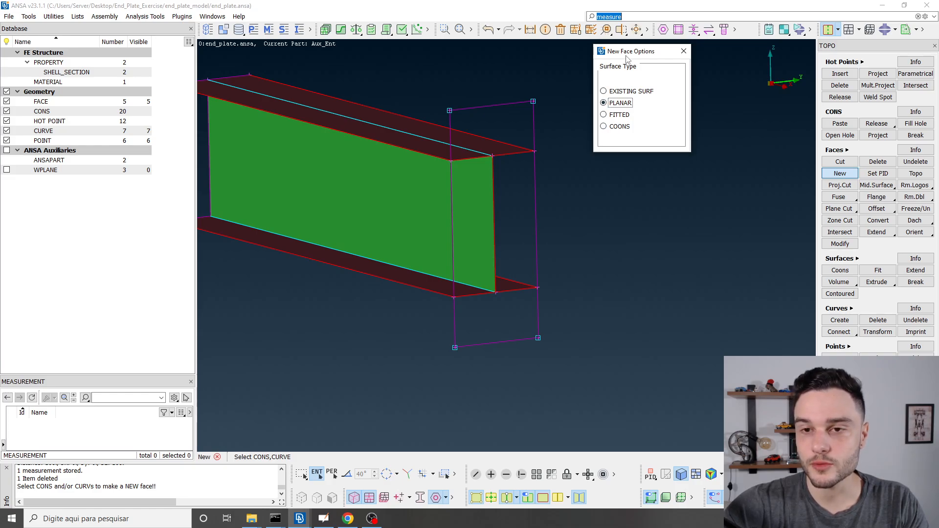
{"action": "left_click_drag", "start_coordinate": [626, 57], "coordinate": [634, 52]}
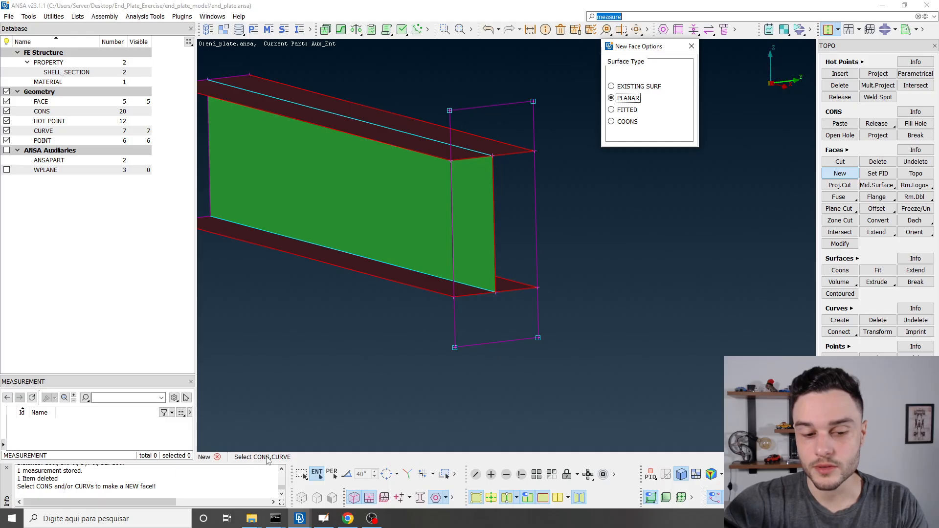
Step: Select the four lines of the end plate's outline as the boundary of the new planar face
{"action": "left_click", "coordinate": [509, 346]}
{"action": "left_click", "coordinate": [537, 210]}
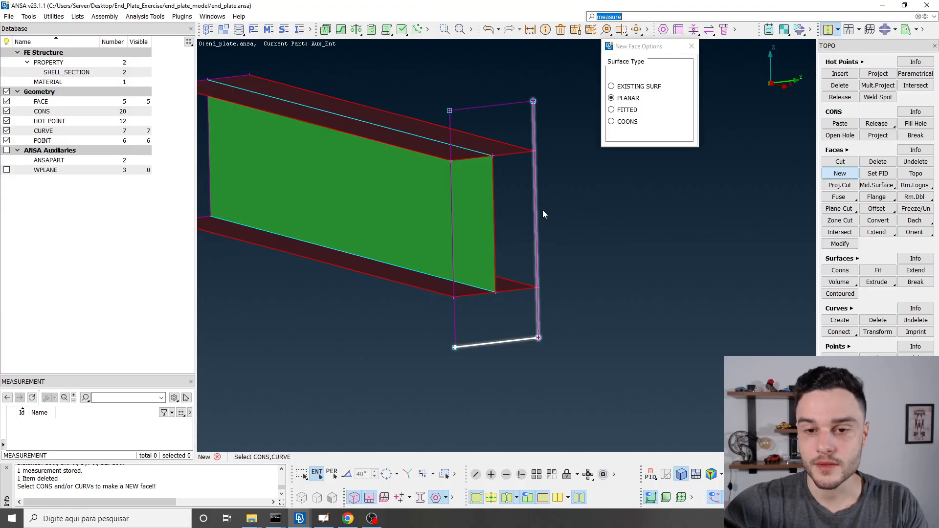
{"action": "left_click", "coordinate": [491, 106]}
{"action": "left_click", "coordinate": [454, 225]}
{"action": "left_click", "coordinate": [454, 224]}
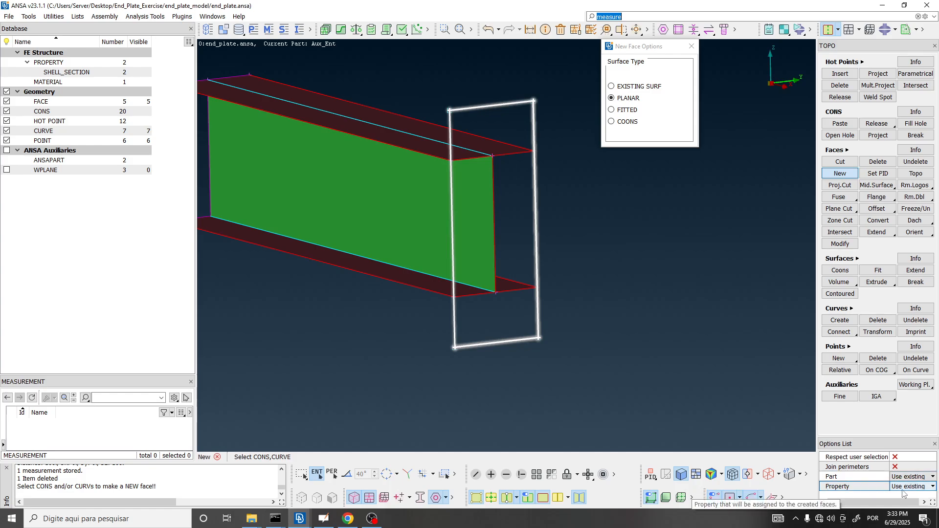
Step: Set both the Part and Property assignment options for the new face to Ask always
{"action": "left_click", "coordinate": [913, 479]}
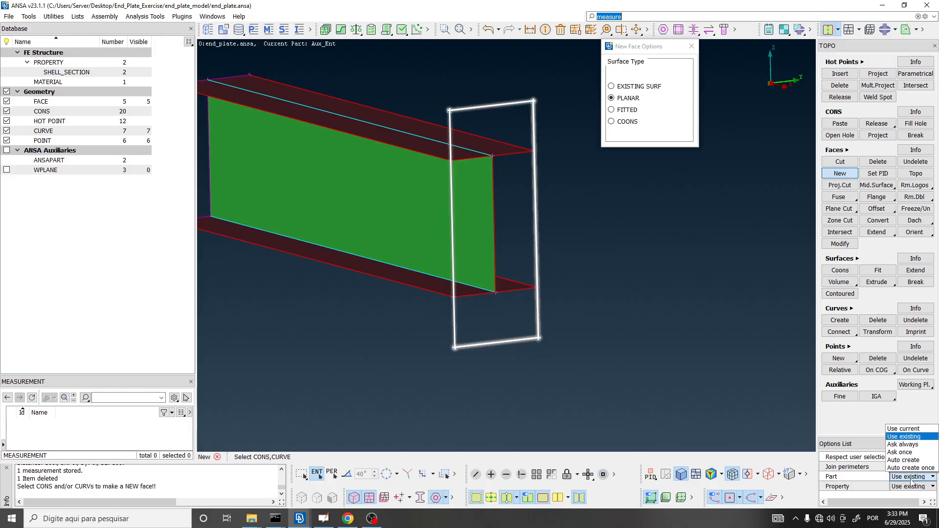
{"action": "left_click", "coordinate": [911, 444]}
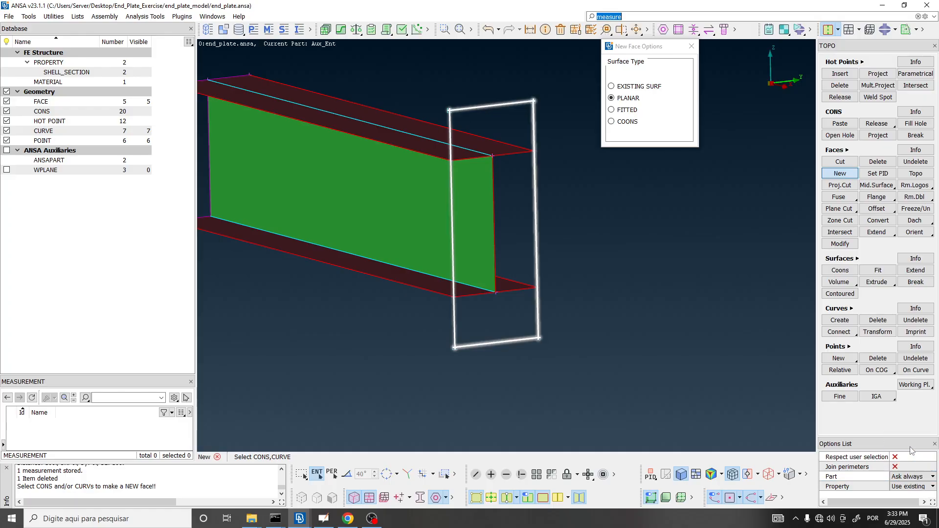
{"action": "left_click", "coordinate": [913, 488]}
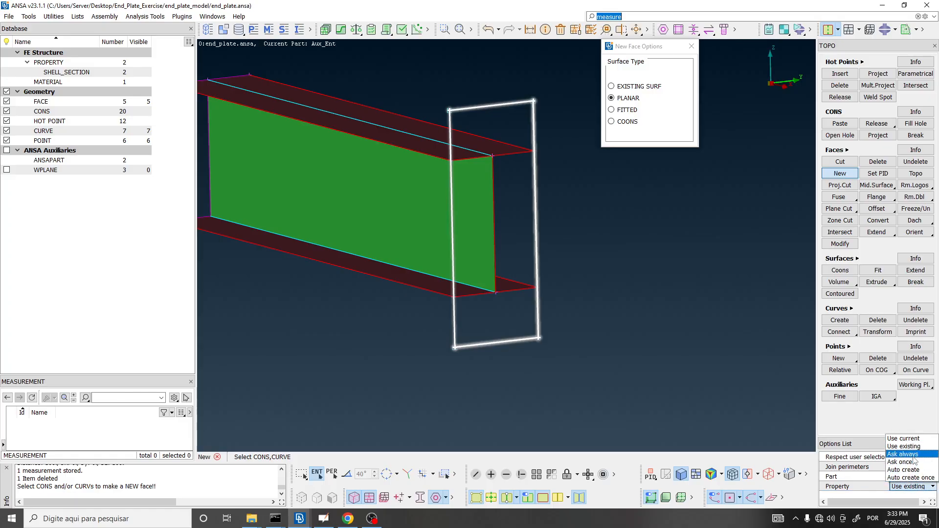
{"action": "left_click", "coordinate": [914, 459]}
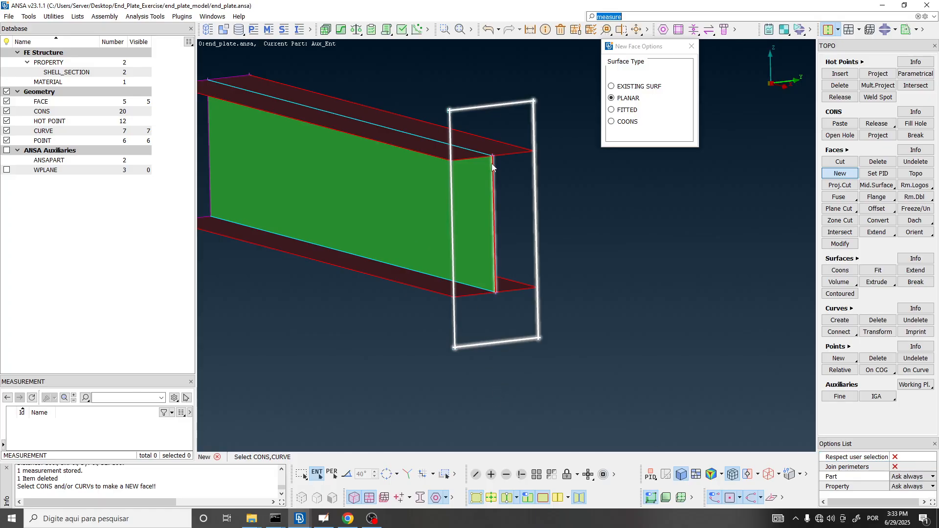
Step: Accept the boundary selection, create a new part named end_plate and assign the planar face to it
{"action": "middle_click", "coordinate": [609, 219]}
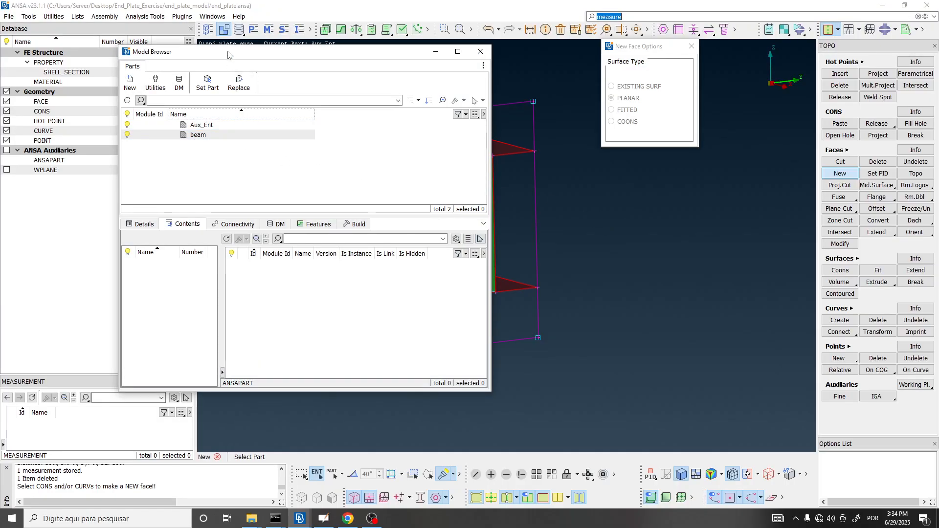
{"action": "left_click_drag", "start_coordinate": [228, 52], "coordinate": [166, 24]}
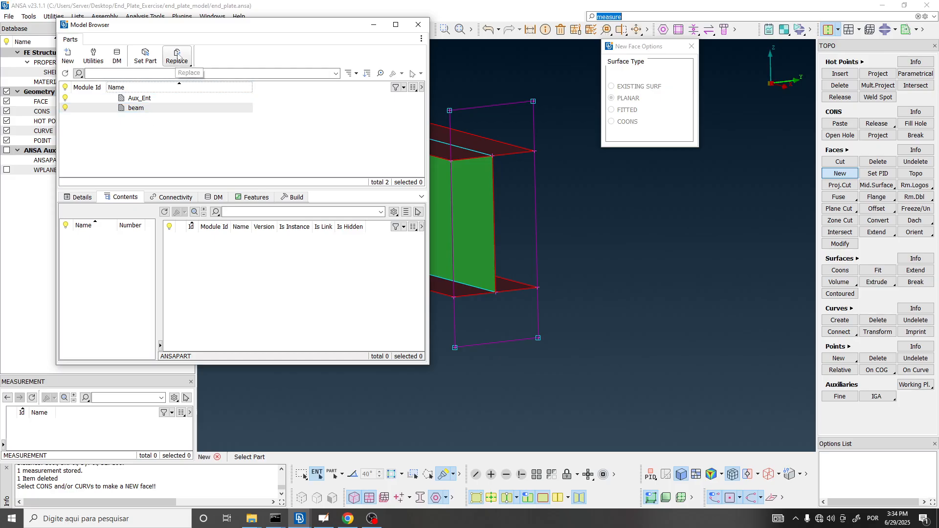
{"action": "left_click_drag", "start_coordinate": [191, 25], "coordinate": [224, 61]}
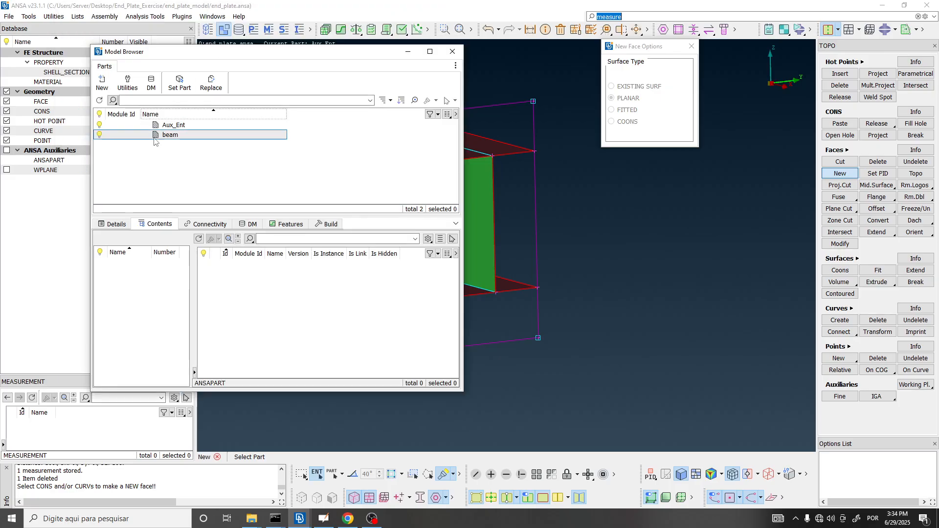
{"action": "left_click", "coordinate": [109, 90]}
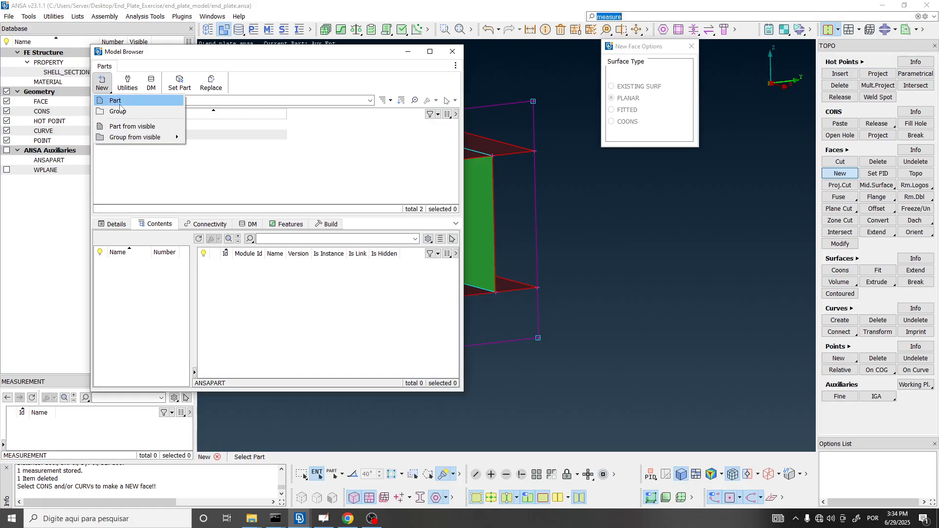
{"action": "left_click", "coordinate": [121, 101]}
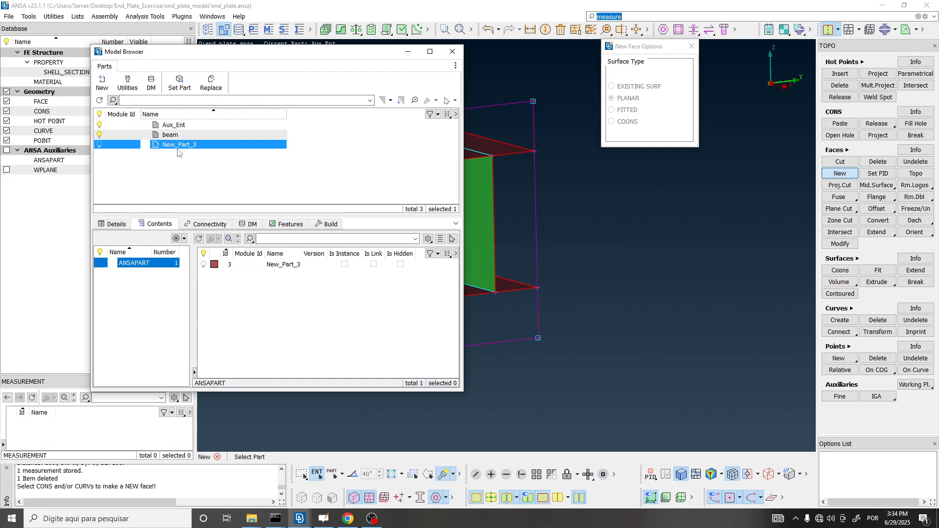
{"action": "double_click", "coordinate": [184, 147]}
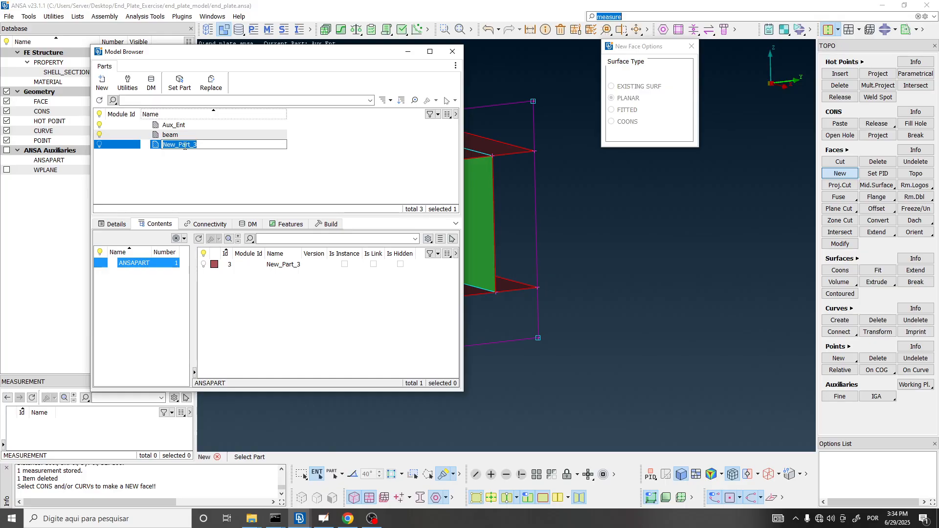
{"action": "type", "text": "end_plate"}
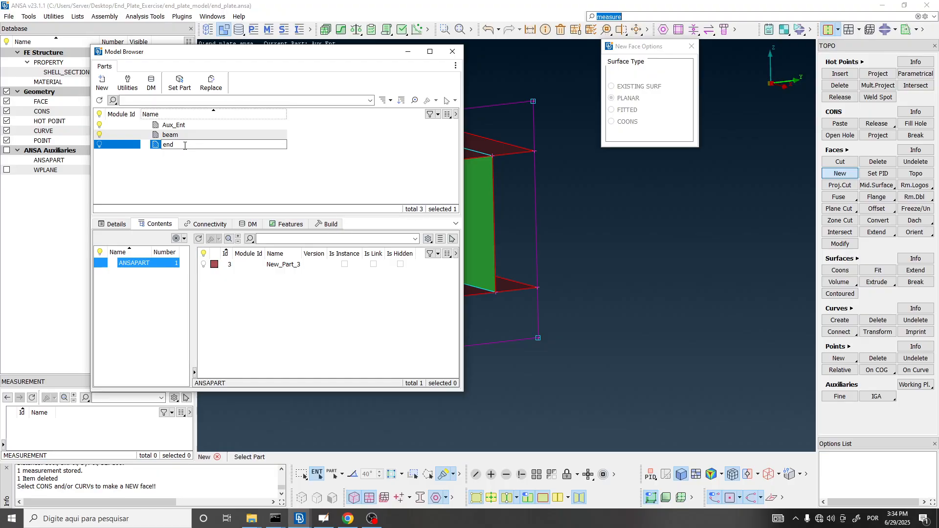
{"action": "left_click", "coordinate": [187, 183]}
{"action": "double_click", "coordinate": [188, 146]}
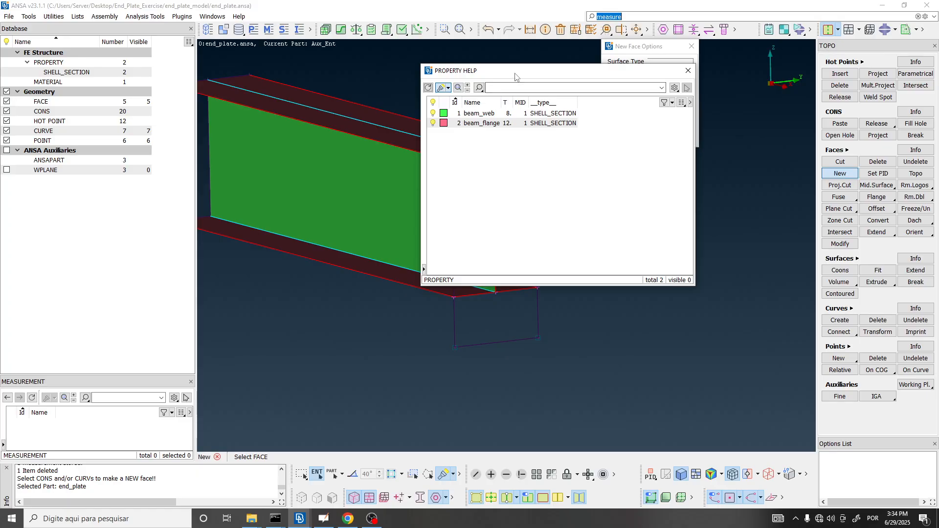
Step: Switch to the reference paper in OpenBoard and mark the 20 mm end-plate thickness of specimen SC2 in Table 1
{"action": "left_click_drag", "start_coordinate": [489, 71], "coordinate": [245, 58]}
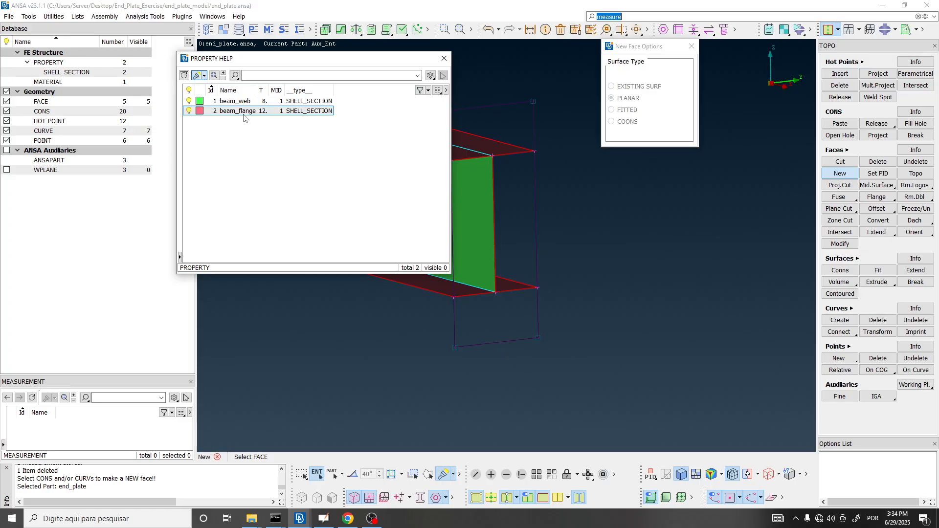
{"action": "left_click_drag", "start_coordinate": [253, 59], "coordinate": [228, 48]}
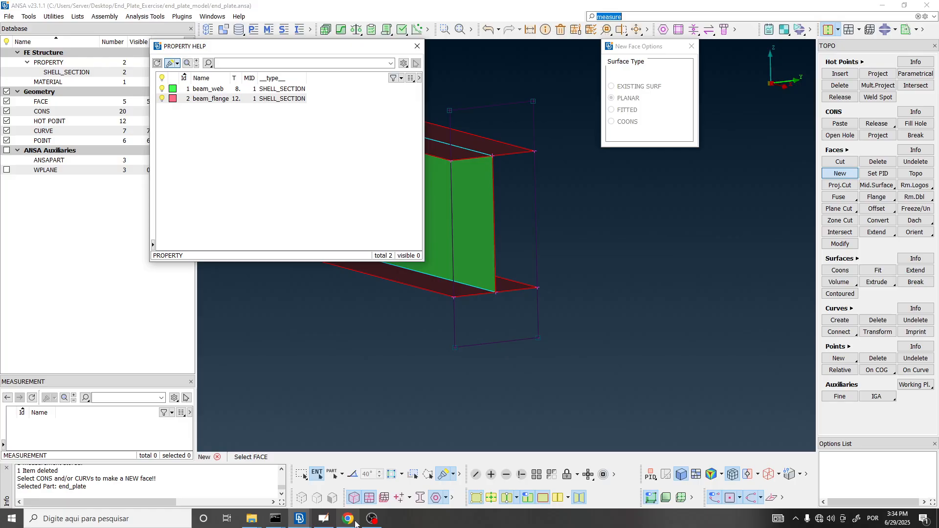
{"action": "left_click", "coordinate": [330, 521]}
{"action": "scroll", "coordinate": [707, 255], "scroll_direction": "down", "scroll_amount": 8, "text": "ctrl"}
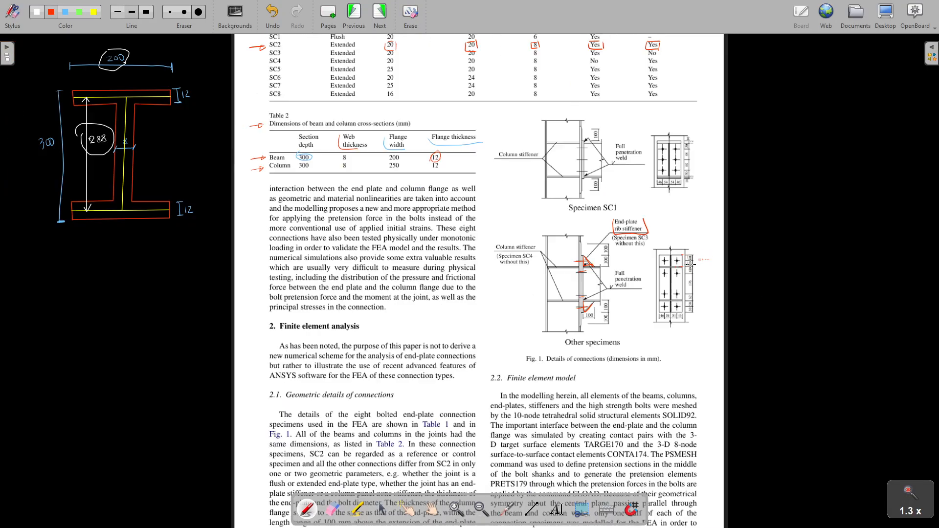
{"action": "scroll", "coordinate": [690, 265], "scroll_direction": "down", "scroll_amount": 2, "text": "ctrl"}
{"action": "scroll", "coordinate": [509, 264], "scroll_direction": "up", "scroll_amount": 3}
{"action": "scroll", "coordinate": [504, 264], "scroll_direction": "up", "scroll_amount": 7, "text": "ctrl"}
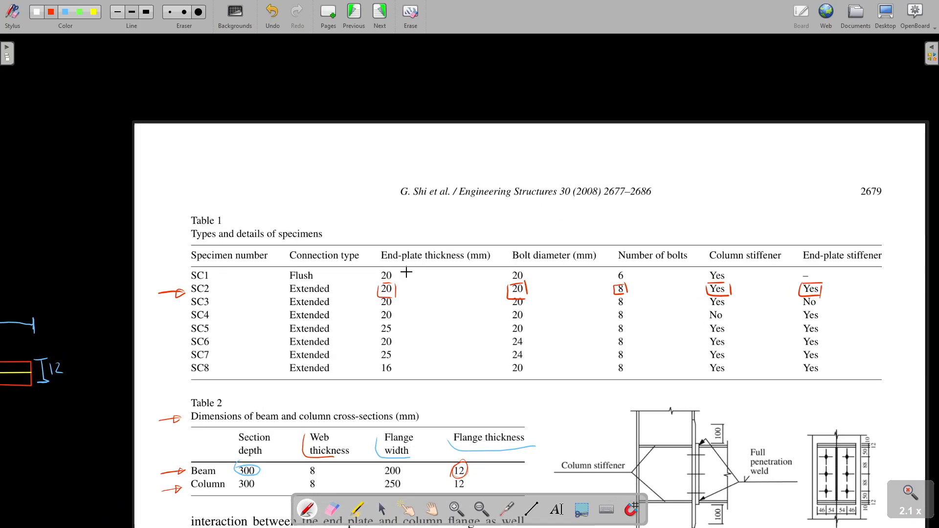
{"action": "mouse_move", "coordinate": [408, 271]}
{"action": "left_mouse_down"}
{"action": "mouse_move", "coordinate": [394, 290]}
{"action": "mouse_move", "coordinate": [394, 280]}
{"action": "left_mouse_up"}
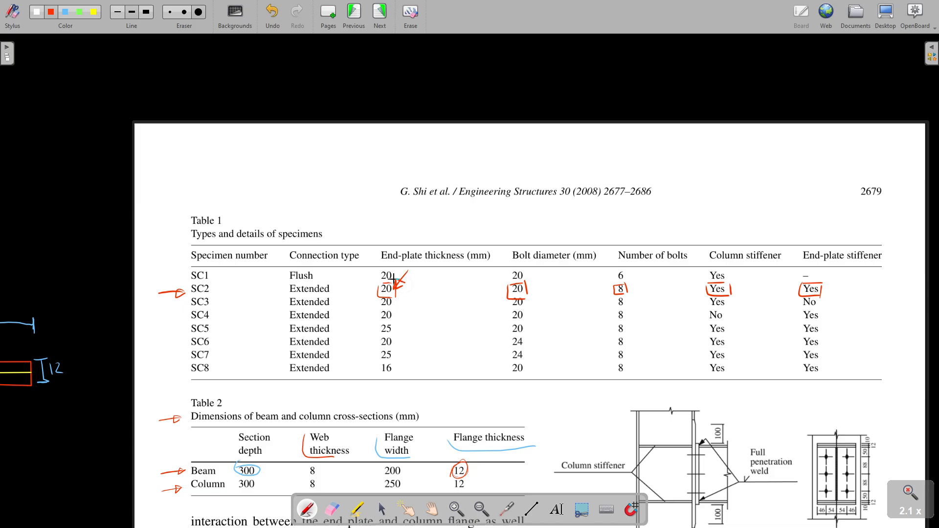
{"action": "mouse_move", "coordinate": [190, 282]}
{"action": "left_mouse_down"}
{"action": "mouse_move", "coordinate": [207, 282]}
{"action": "mouse_move", "coordinate": [208, 296]}
{"action": "mouse_move", "coordinate": [210, 284]}
{"action": "left_mouse_up"}
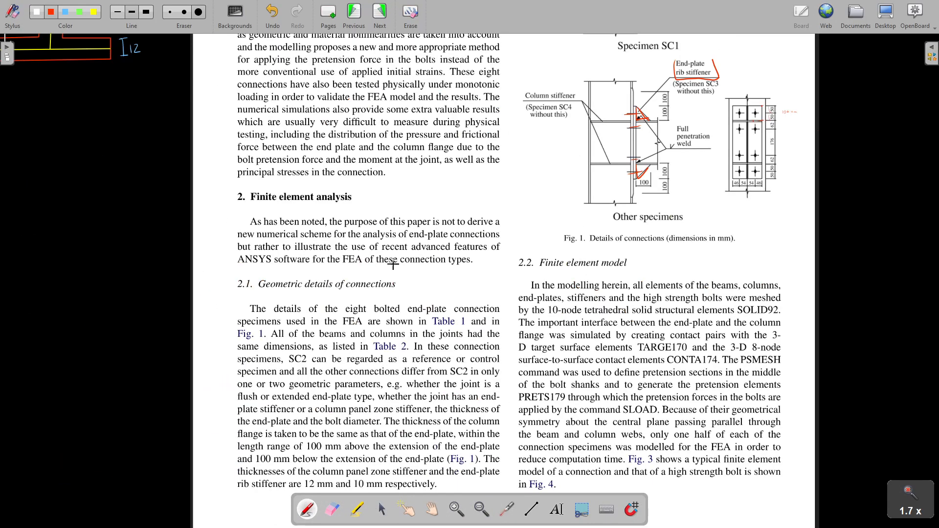
Step: Go to the paper's Material properties section and underline the passages on steel plates thicker and thinner than 16 mm
{"action": "scroll", "coordinate": [386, 266], "scroll_direction": "down", "scroll_amount": 2}
{"action": "scroll", "coordinate": [386, 267], "scroll_direction": "up", "scroll_amount": 6}
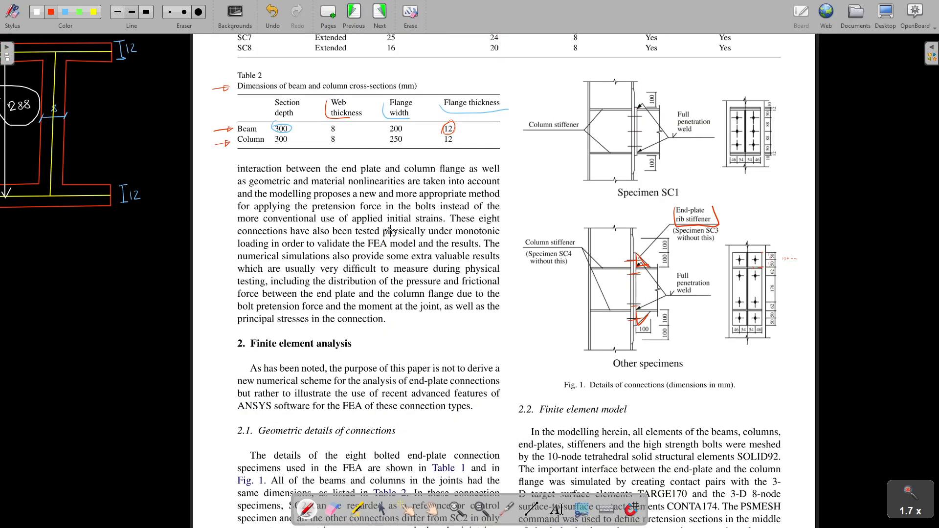
{"action": "left_click", "coordinate": [378, 18]}
{"action": "scroll", "coordinate": [390, 308], "scroll_direction": "down", "scroll_amount": 5}
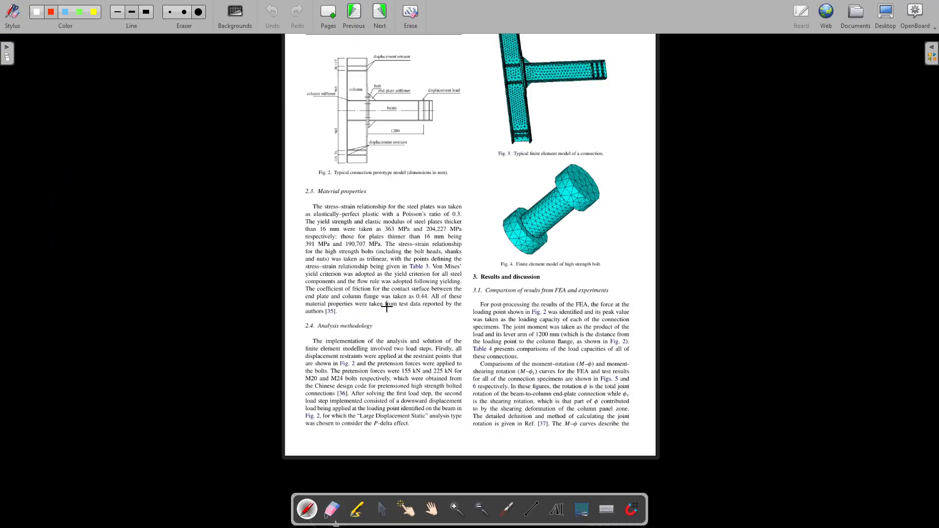
{"action": "scroll", "coordinate": [361, 162], "scroll_direction": "up", "scroll_amount": 3, "text": "ctrl"}
{"action": "scroll", "coordinate": [375, 201], "scroll_direction": "up", "scroll_amount": 5}
{"action": "scroll", "coordinate": [440, 359], "scroll_direction": "up", "scroll_amount": 3, "text": "ctrl"}
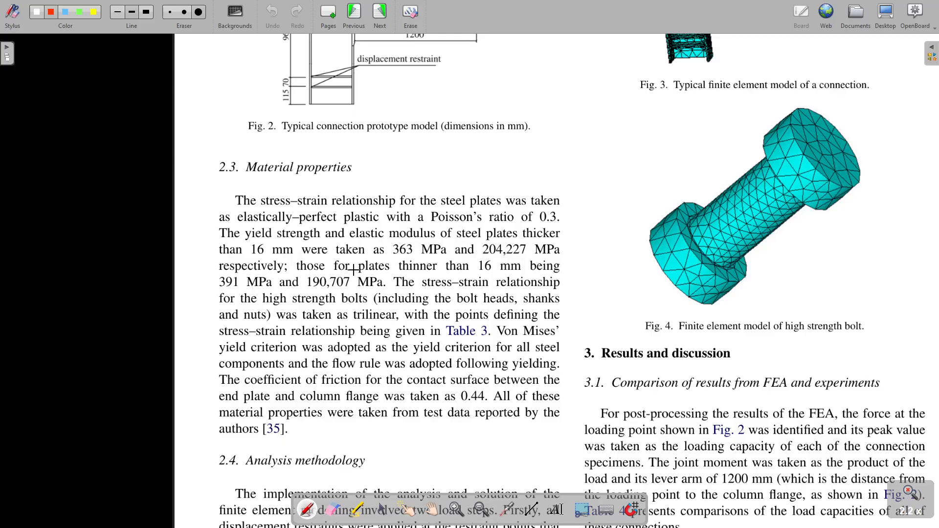
{"action": "left_click_drag", "start_coordinate": [361, 272], "coordinate": [407, 274]}
{"action": "left_click_drag", "start_coordinate": [487, 239], "coordinate": [540, 240]}
{"action": "left_click_drag", "start_coordinate": [250, 255], "coordinate": [297, 256]}
{"action": "mouse_move", "coordinate": [403, 242]}
{"action": "left_mouse_down"}
{"action": "mouse_move", "coordinate": [390, 250]}
{"action": "mouse_move", "coordinate": [413, 258]}
{"action": "mouse_move", "coordinate": [427, 240]}
{"action": "left_mouse_up"}
{"action": "mouse_move", "coordinate": [485, 242]}
{"action": "left_mouse_down"}
{"action": "mouse_move", "coordinate": [560, 257]}
{"action": "mouse_move", "coordinate": [548, 241]}
{"action": "left_mouse_up"}
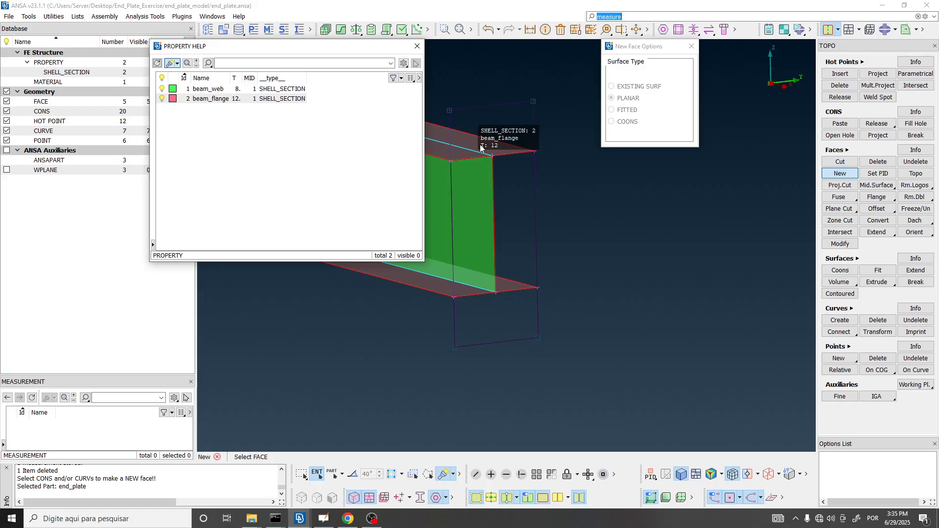
Step: Switch back to ANSA and create a new SHELL property named end_plate for the face
{"action": "left_click_drag", "start_coordinate": [259, 49], "coordinate": [246, 49]}
{"action": "right_click", "coordinate": [202, 123]}
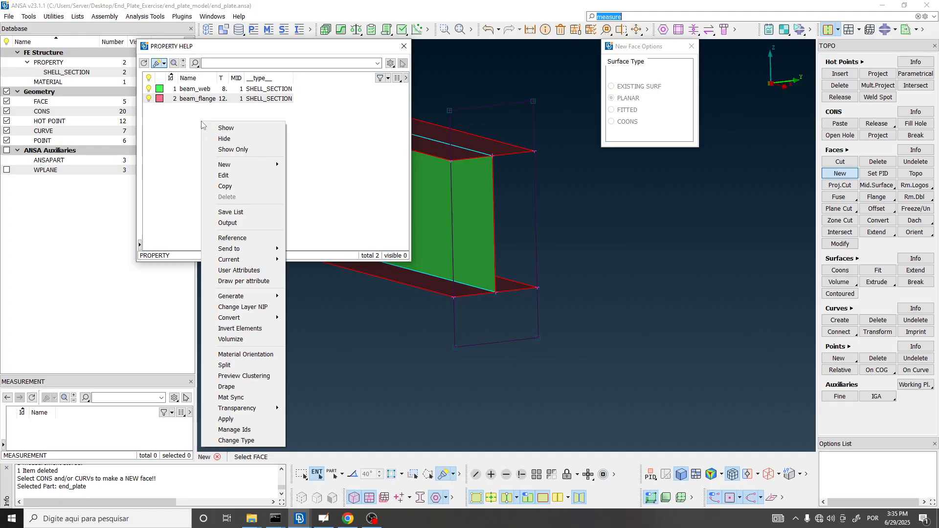
{"action": "mouse_move", "coordinate": [235, 168]}
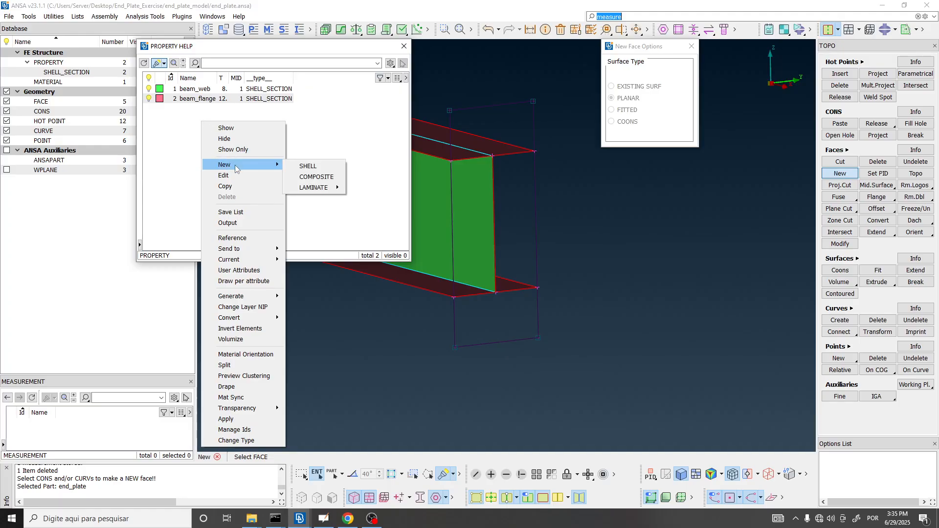
{"action": "left_click", "coordinate": [314, 170]}
{"action": "left_click_drag", "start_coordinate": [328, 85], "coordinate": [301, 14]}
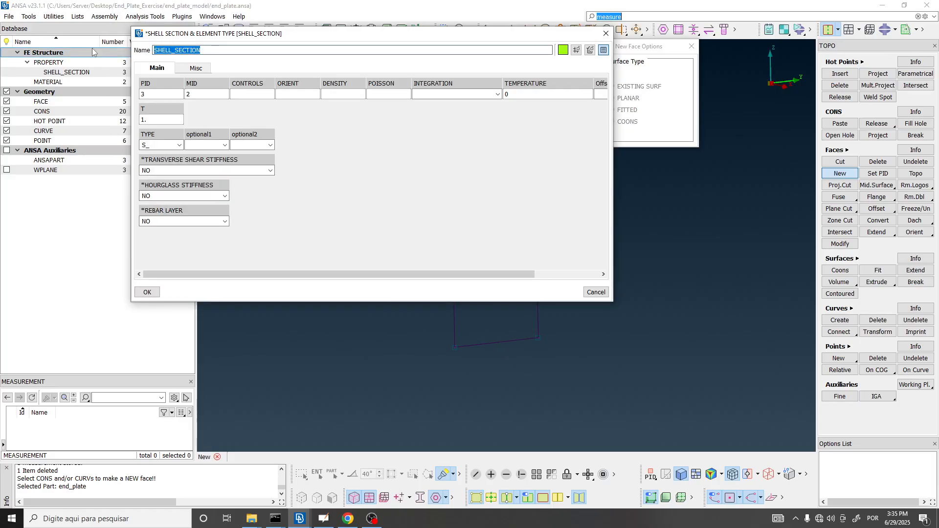
{"action": "type", "text": "end_plate"}
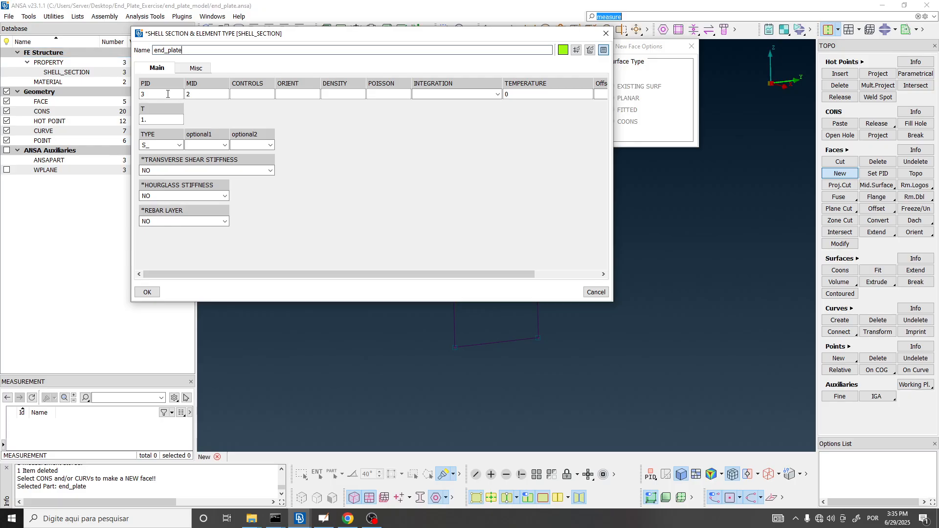
{"action": "left_click", "coordinate": [168, 94]}
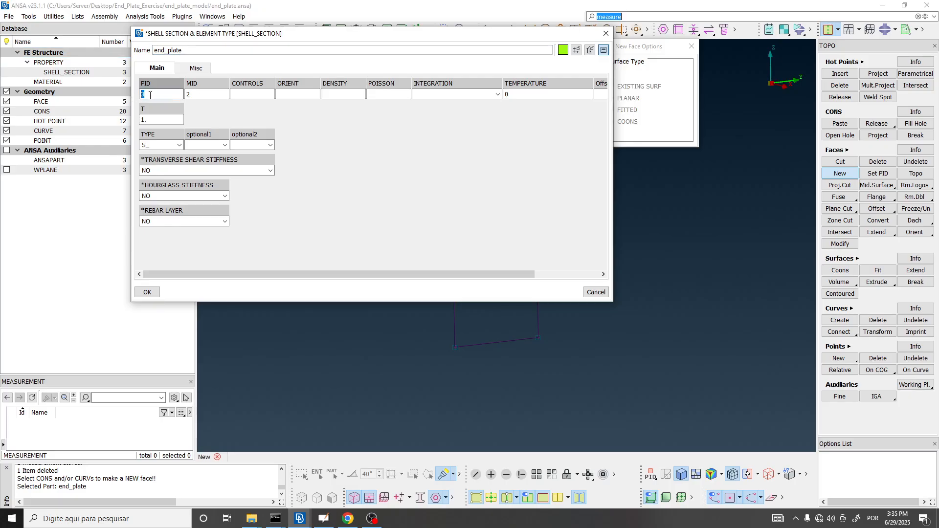
{"action": "left_click", "coordinate": [151, 95]}
{"action": "left_click_drag", "start_coordinate": [223, 37], "coordinate": [249, 180]}
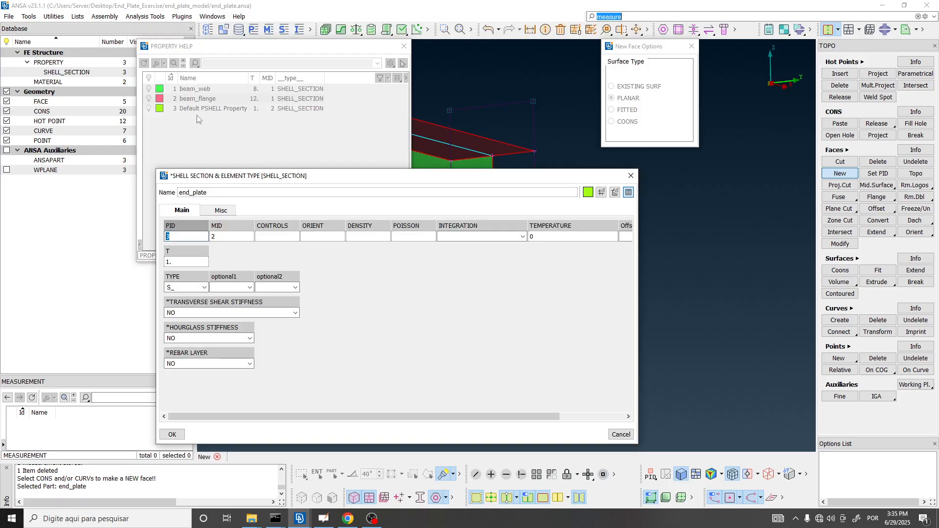
Step: Set the thickness T of the end_plate shell property to 20, keeping element type S_
{"action": "left_click_drag", "start_coordinate": [236, 177], "coordinate": [197, 44]}
{"action": "left_click_drag", "start_coordinate": [164, 126], "coordinate": [116, 125]}
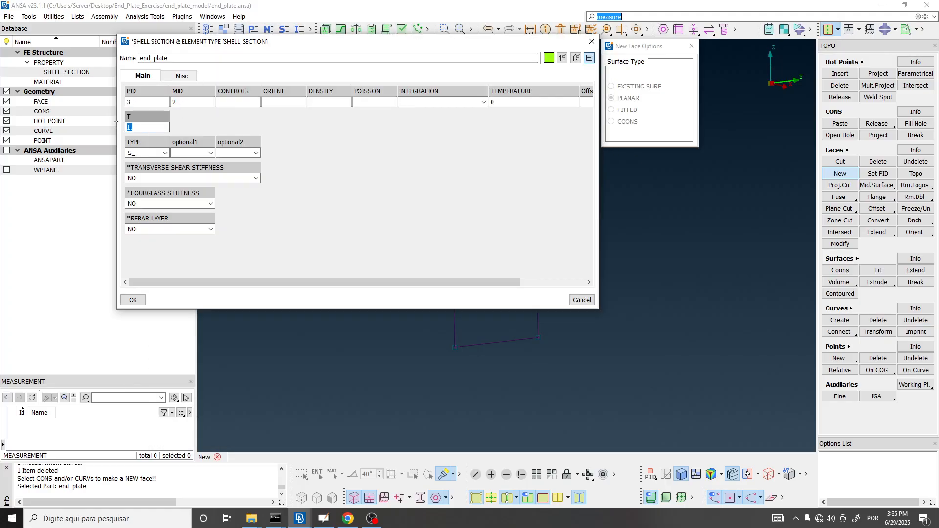
{"action": "type", "text": "20"}
{"action": "left_click", "coordinate": [130, 153]}
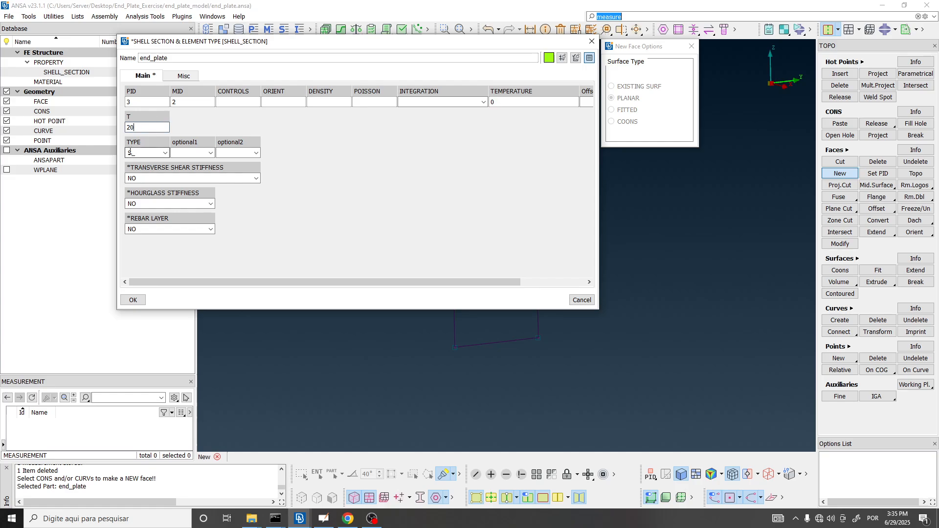
{"action": "type", "text": "S_"}
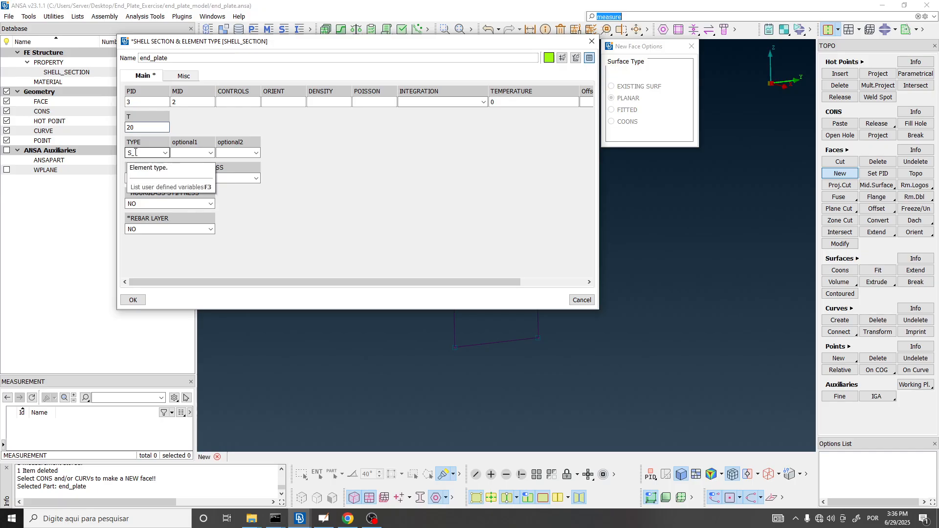
Step: Assign the Default MATERIAL with ID 2 to the end_plate shell property from the material list
{"action": "double_click", "coordinate": [186, 103]}
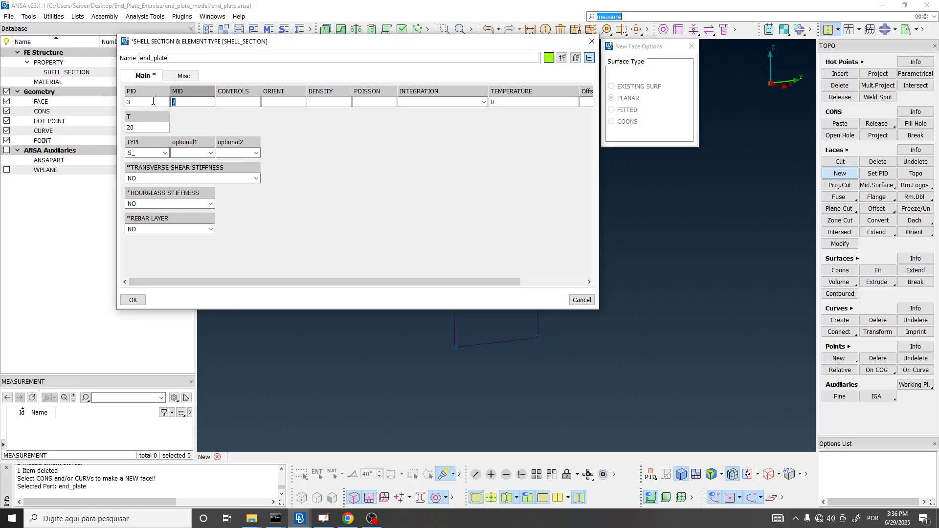
{"action": "left_click", "coordinate": [186, 103]}
{"action": "left_click_drag", "start_coordinate": [254, 44], "coordinate": [303, 28]}
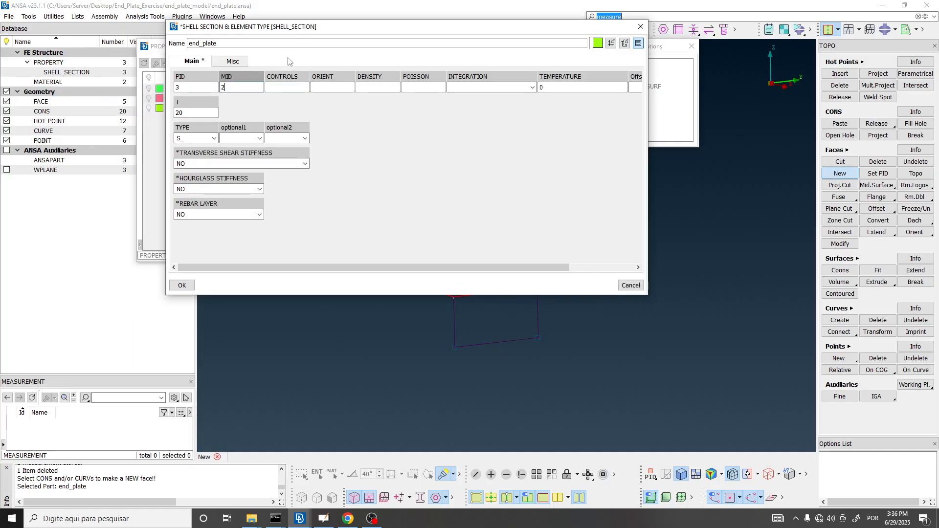
{"action": "double_click", "coordinate": [239, 85]}
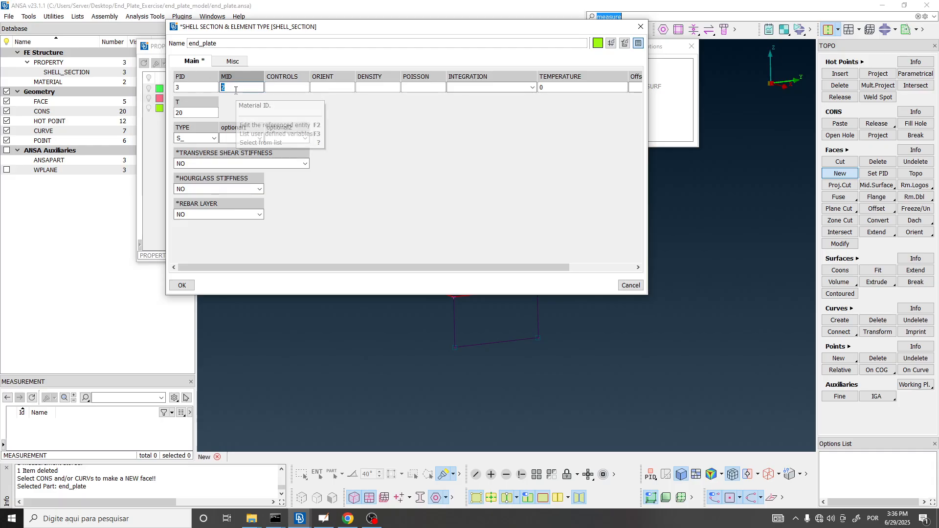
{"action": "key", "text": "question"}
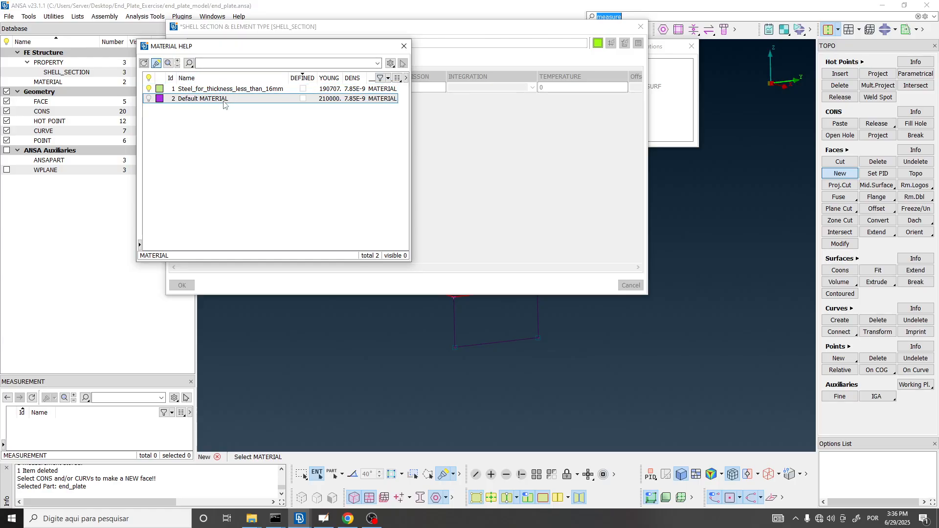
{"action": "left_click", "coordinate": [209, 91]}
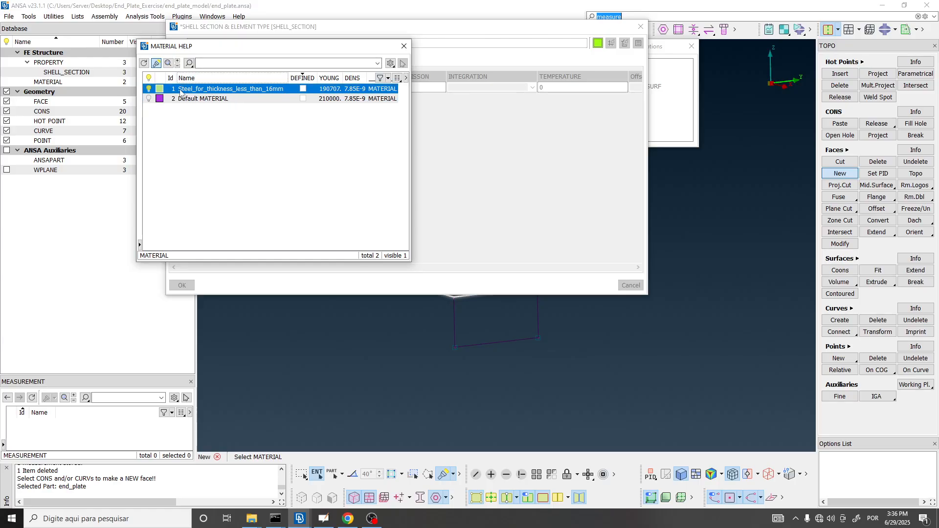
{"action": "left_click", "coordinate": [216, 101]}
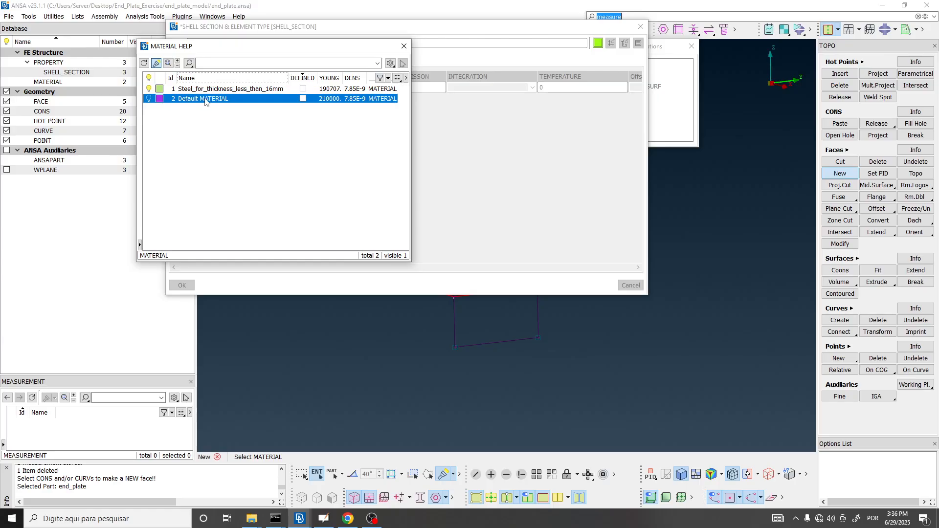
{"action": "double_click", "coordinate": [205, 100]}
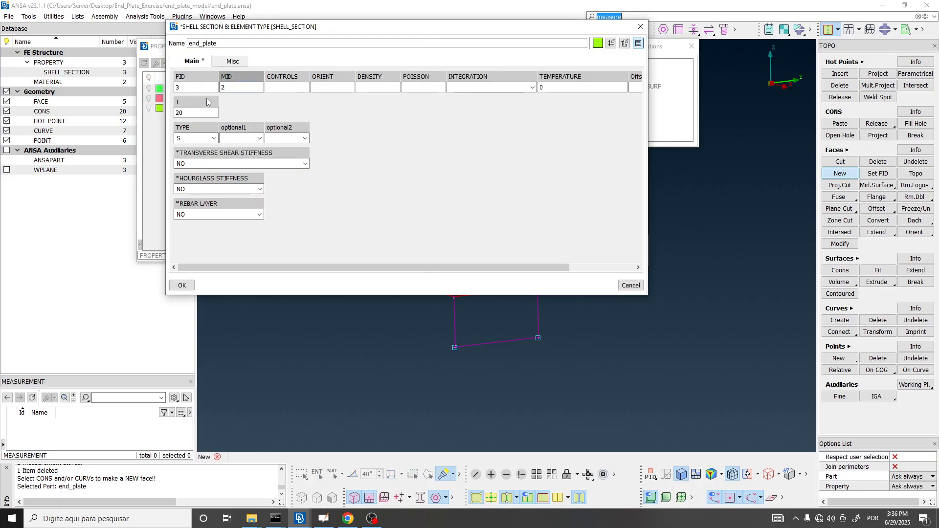
Step: Open the material referenced by the end_plate property for editing and rename it steel_thicker_than_16mm
{"action": "double_click", "coordinate": [233, 88]}
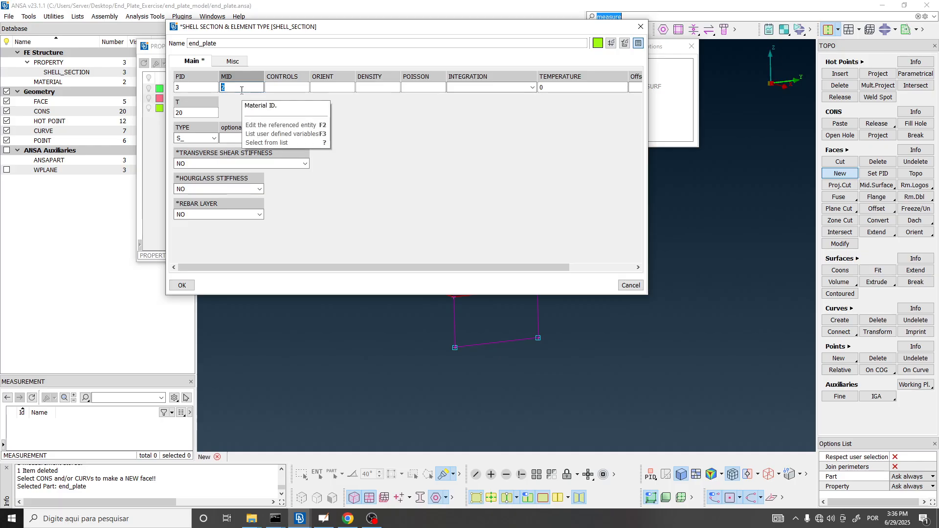
{"action": "key", "text": "F2"}
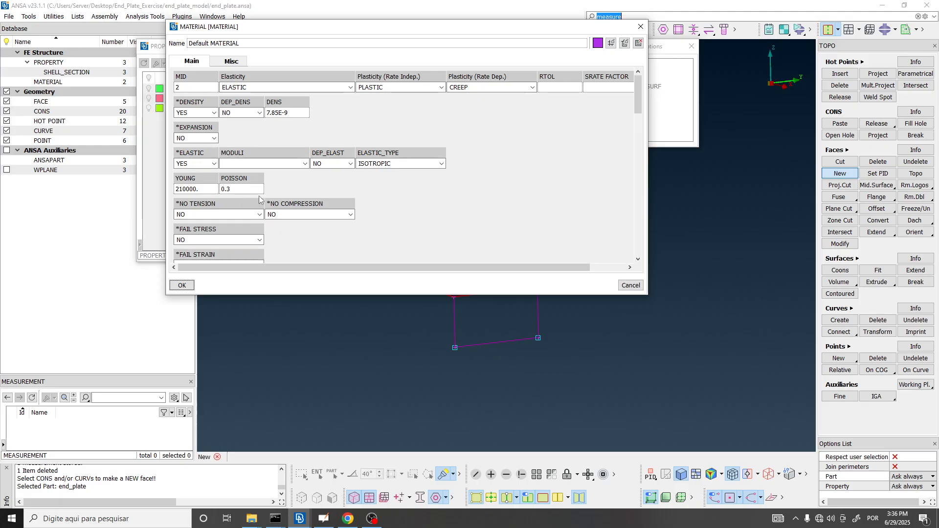
{"action": "left_click_drag", "start_coordinate": [264, 45], "coordinate": [148, 48]}
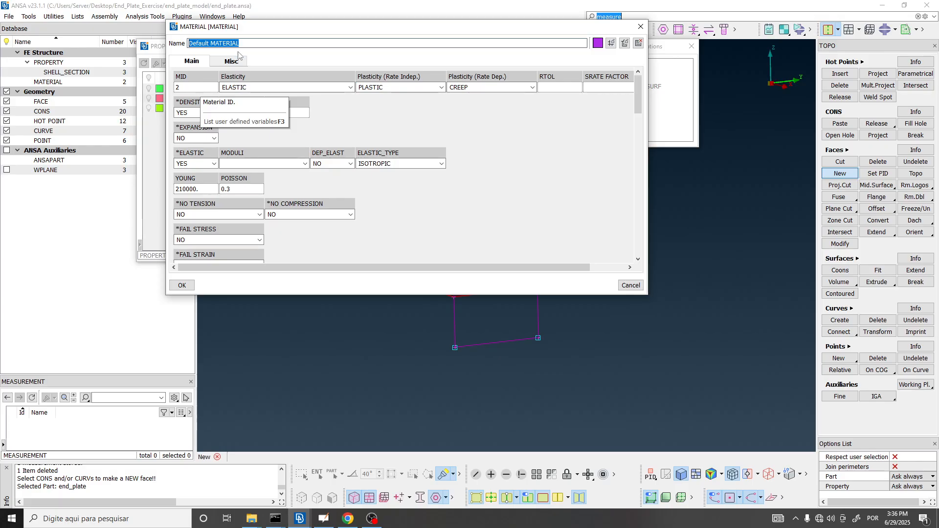
{"action": "key", "text": "Escape"}
{"action": "left_click_drag", "start_coordinate": [248, 59], "coordinate": [275, 59]}
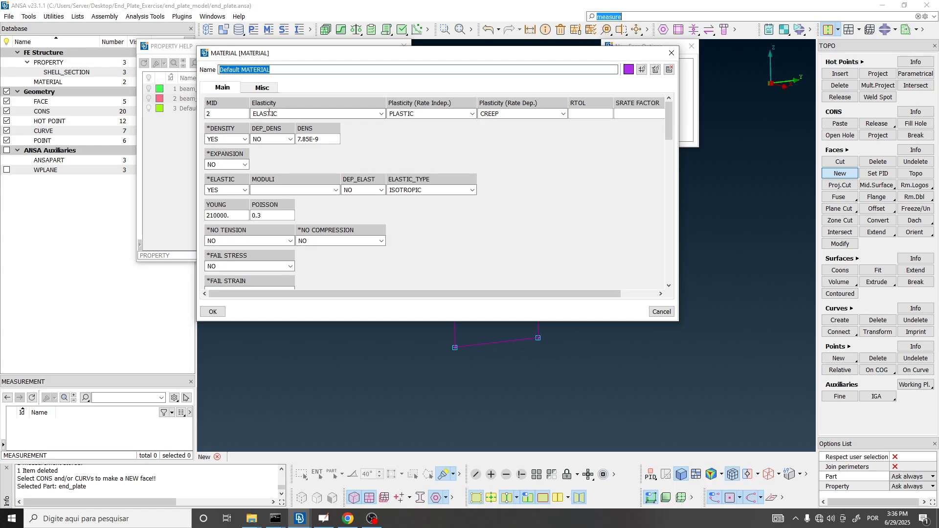
{"action": "type", "text": "steel_thicker_than_16"}
{"action": "key", "text": "BackSpace"}
{"action": "type", "text": "16mm"}
Step: Mark the Poisson's ratio of 0.3 in the reference paper, and set the material's Young's modulus to 204227 in ANSA
{"action": "left_click_drag", "start_coordinate": [334, 54], "coordinate": [317, 30]}
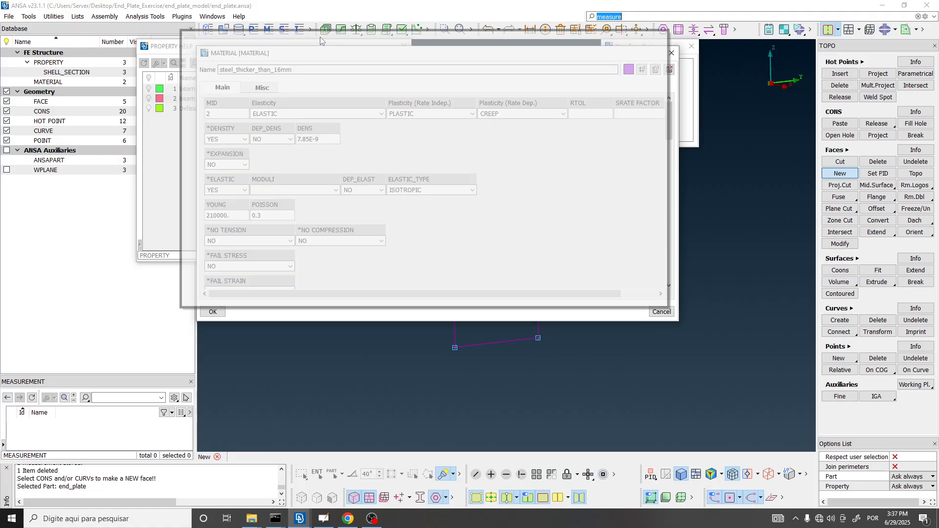
{"action": "left_click_drag", "start_coordinate": [269, 192], "coordinate": [236, 200]}
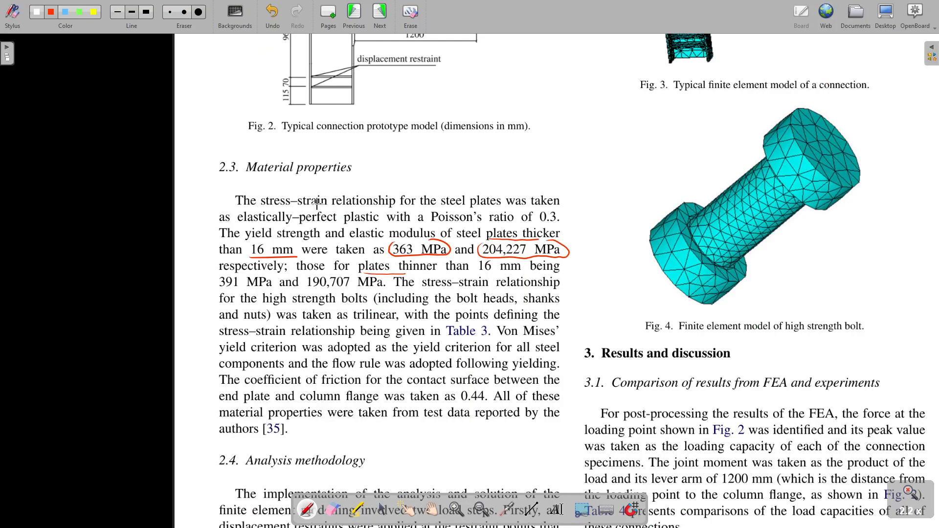
{"action": "left_click_drag", "start_coordinate": [553, 223], "coordinate": [538, 212]}
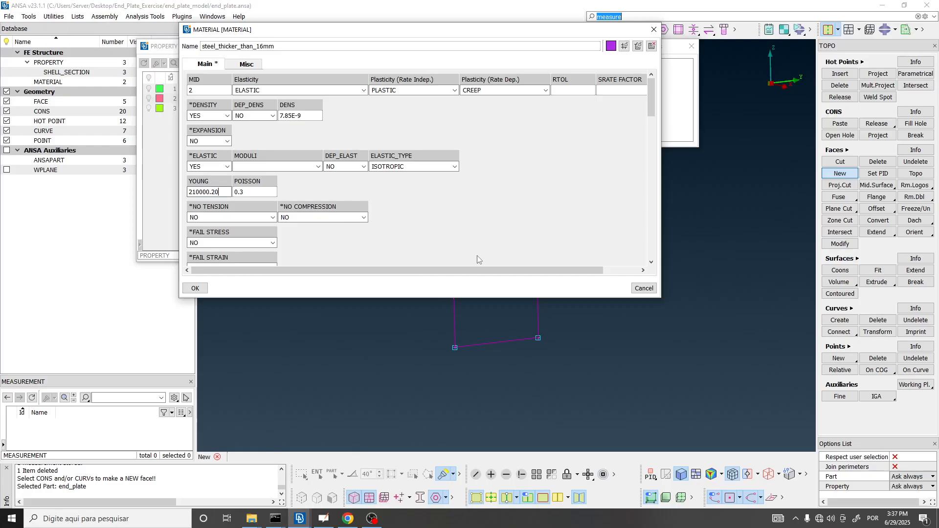
{"action": "key", "text": "BackSpace"}
{"action": "key", "text": "BackSpace"}
{"action": "key", "text": "BackSpace"}
{"action": "key", "text": "BackSpace"}
{"action": "type", "text": "204"}
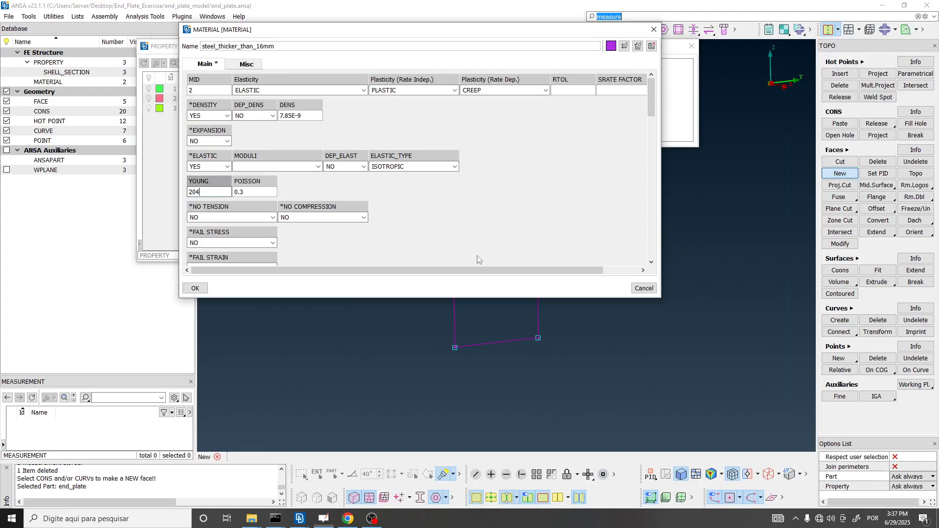
{"action": "type", "text": "227"}
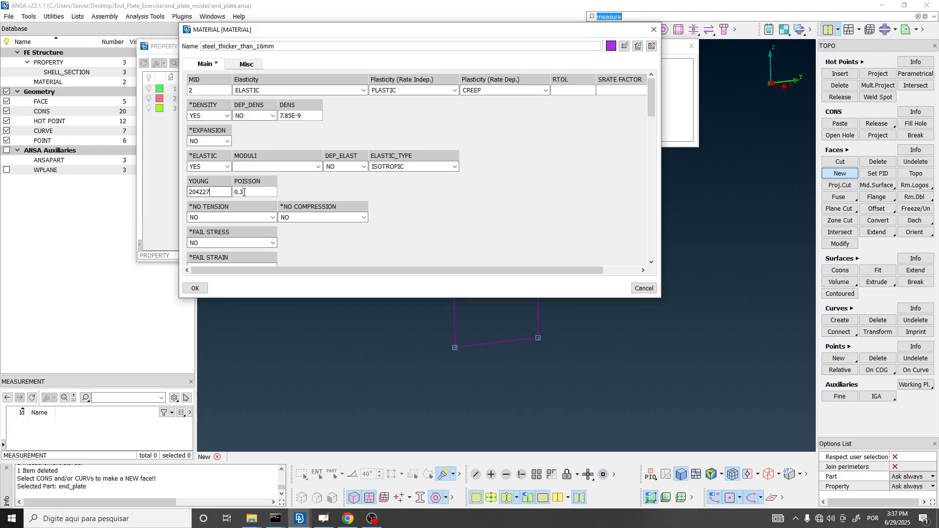
Step: Check the steel_thicker_than_16mm elastic constants, density and plasticity option, consulting the paper's Material properties section, and accept the material
{"action": "left_click_drag", "start_coordinate": [256, 191], "coordinate": [234, 190]}
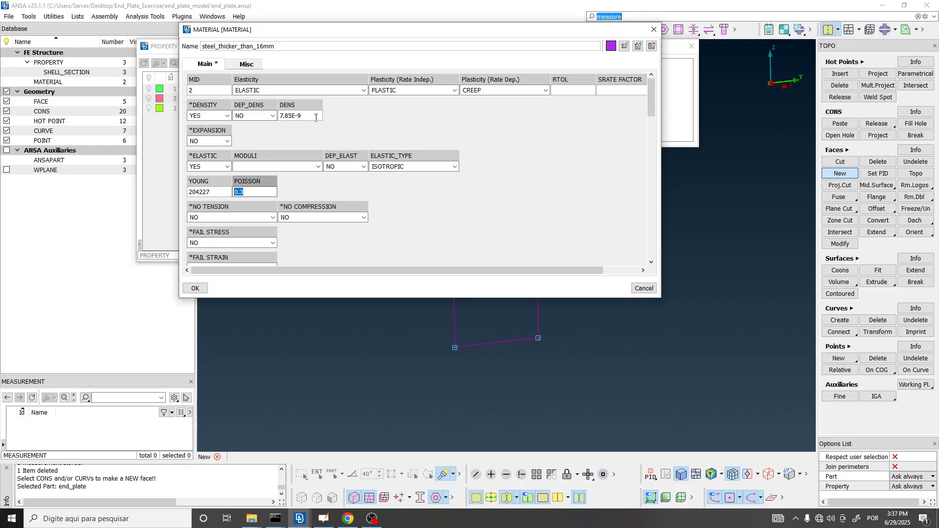
{"action": "left_click", "coordinate": [214, 194]}
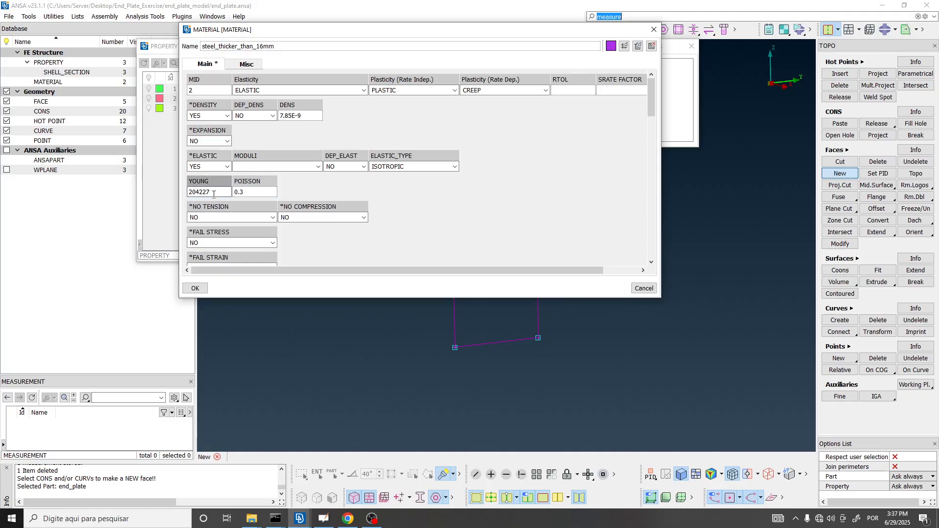
{"action": "double_click", "coordinate": [315, 114]}
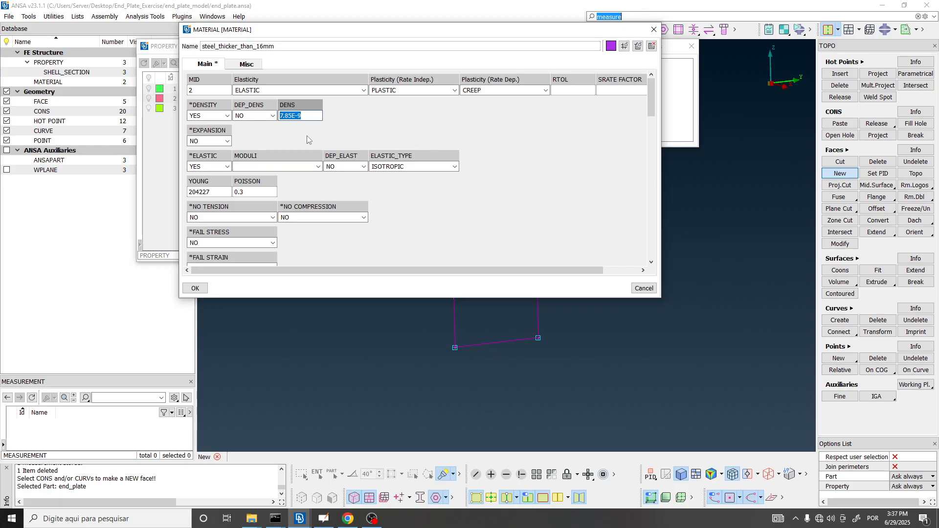
{"action": "key", "text": "alt+Tab"}
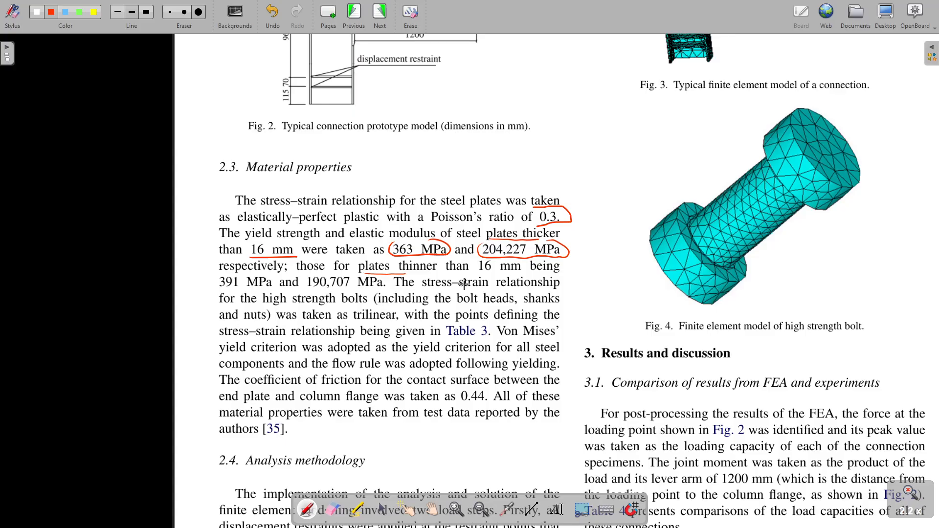
{"action": "key", "text": "alt+Tab"}
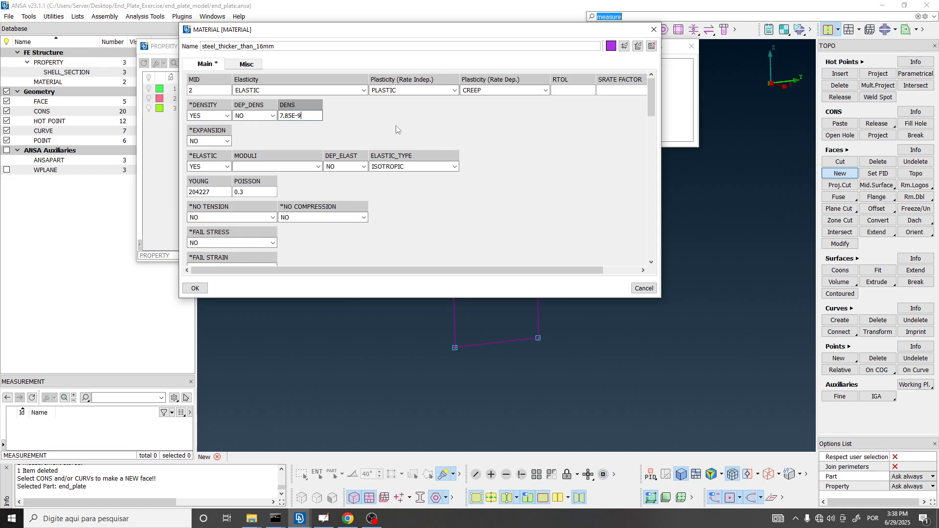
{"action": "scroll", "coordinate": [308, 137], "scroll_direction": "down", "scroll_amount": 3}
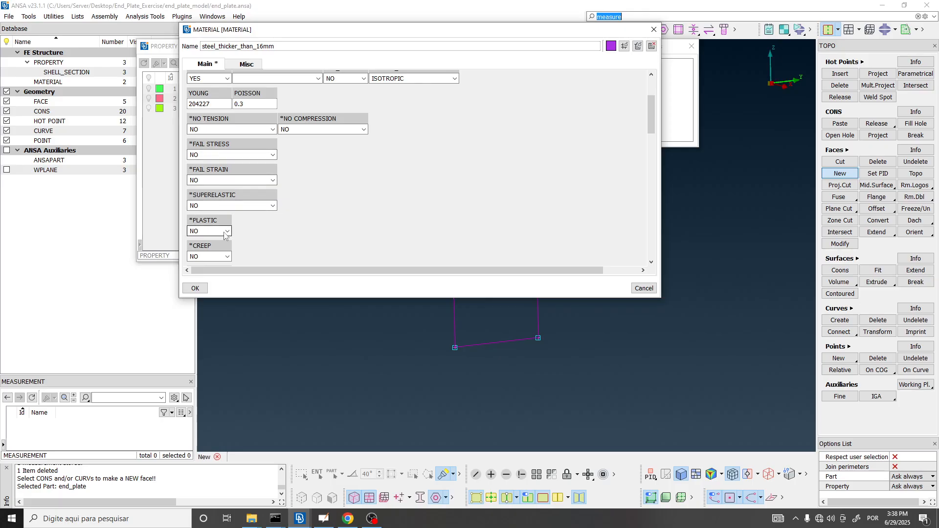
{"action": "scroll", "coordinate": [484, 146], "scroll_direction": "up", "scroll_amount": 3}
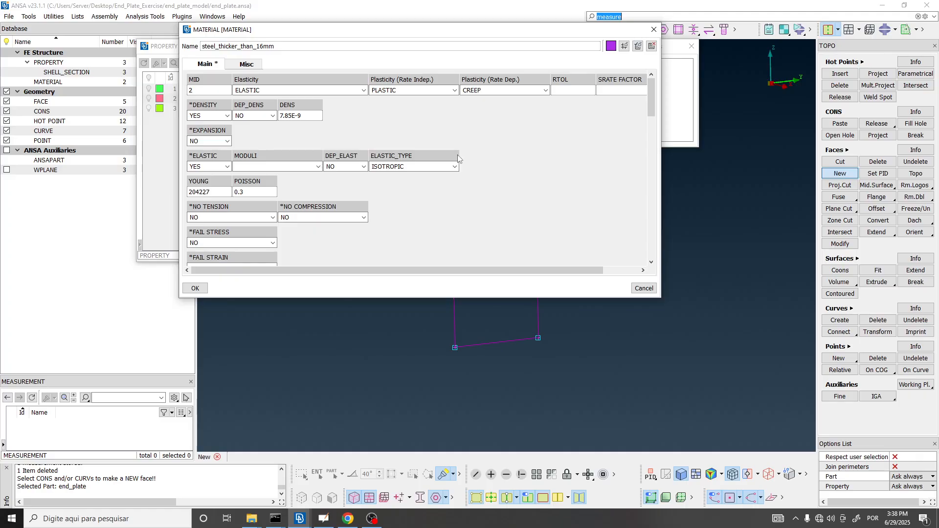
{"action": "left_click_drag", "start_coordinate": [456, 31], "coordinate": [397, 44]}
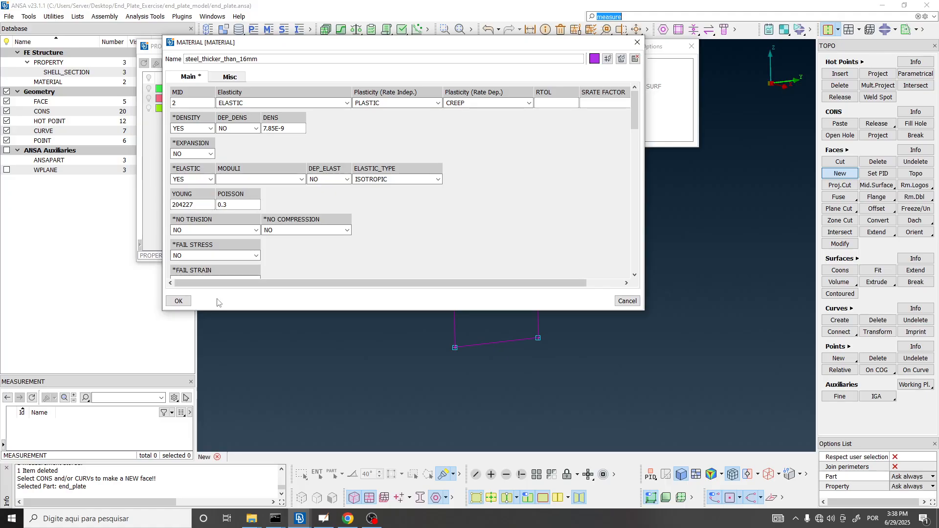
{"action": "left_click", "coordinate": [179, 302]}
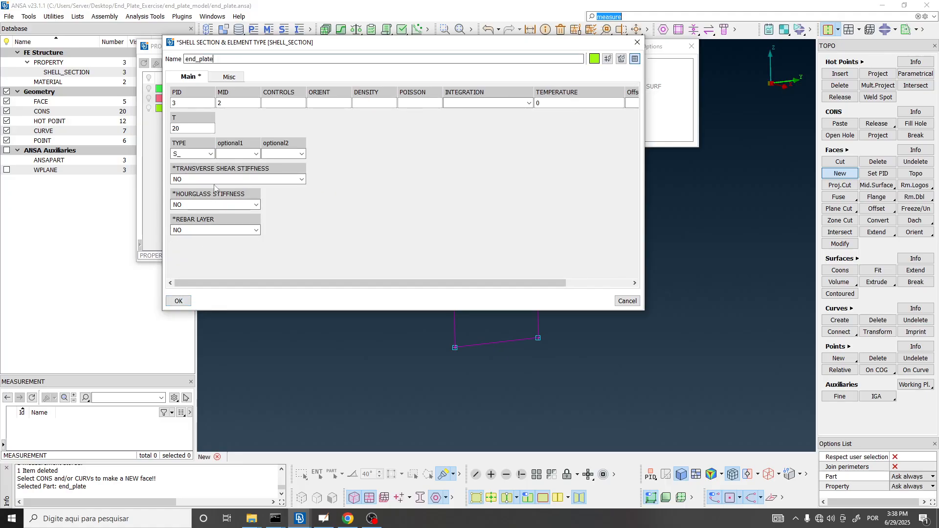
Step: Check the name, material ID and thickness of the end_plate shell property and save it
{"action": "left_click", "coordinate": [238, 103]}
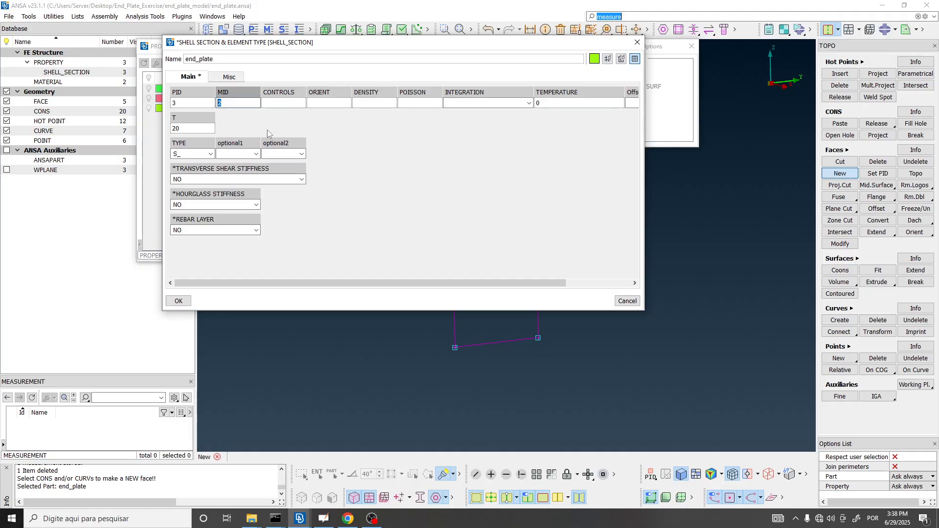
{"action": "left_click_drag", "start_coordinate": [218, 59], "coordinate": [174, 58]}
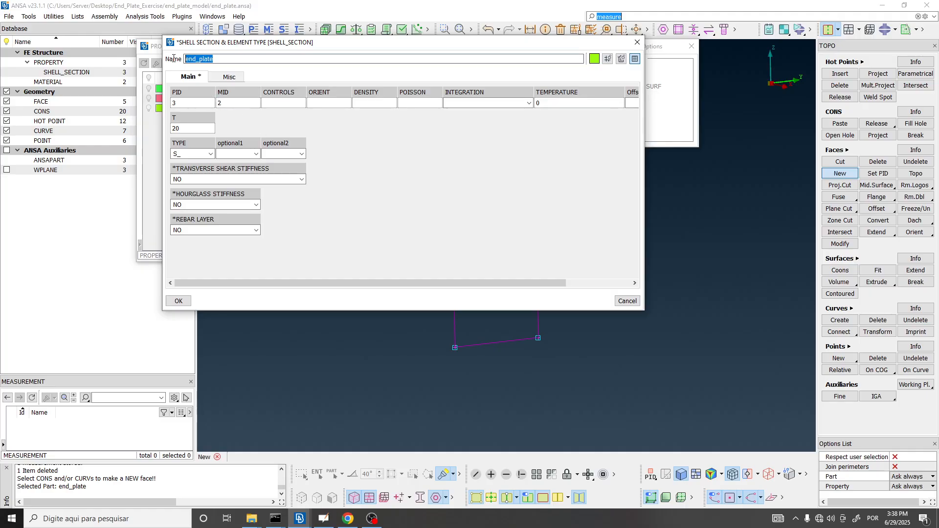
{"action": "left_click", "coordinate": [242, 103]}
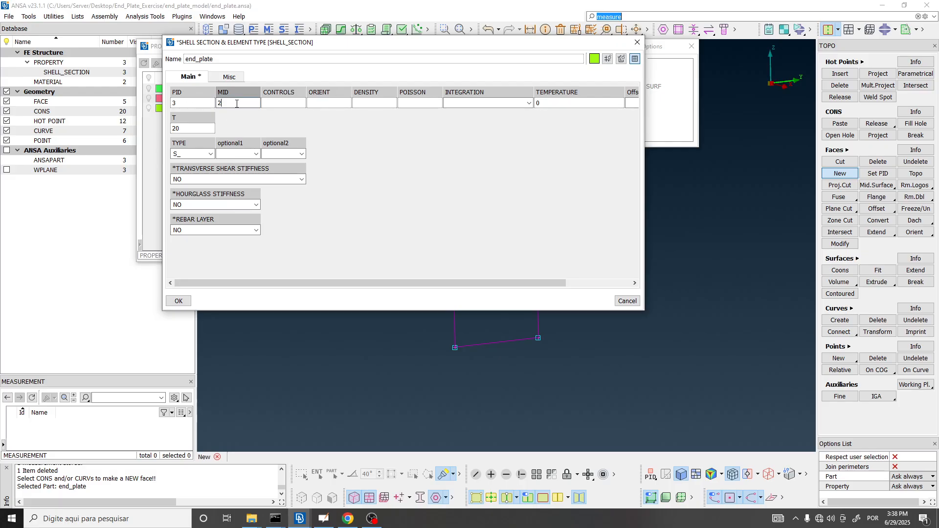
{"action": "left_click", "coordinate": [195, 128]}
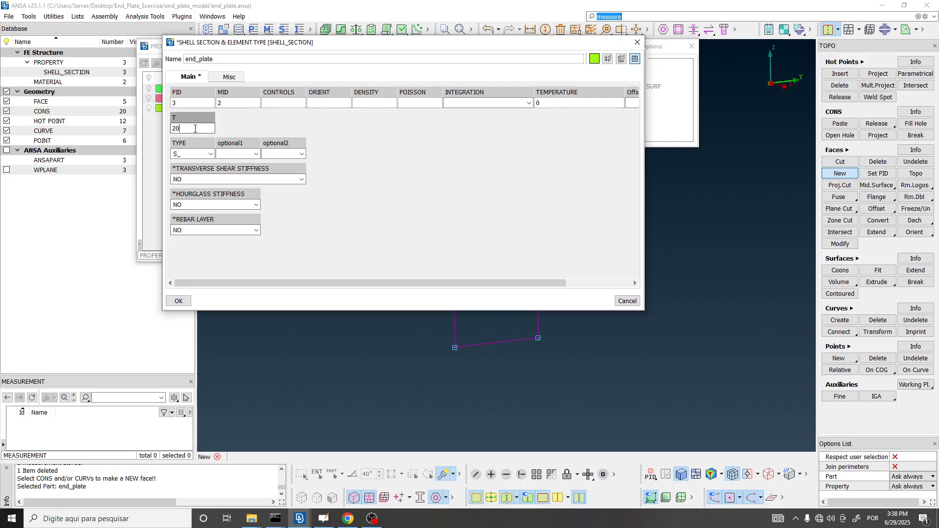
{"action": "left_click", "coordinate": [179, 301]}
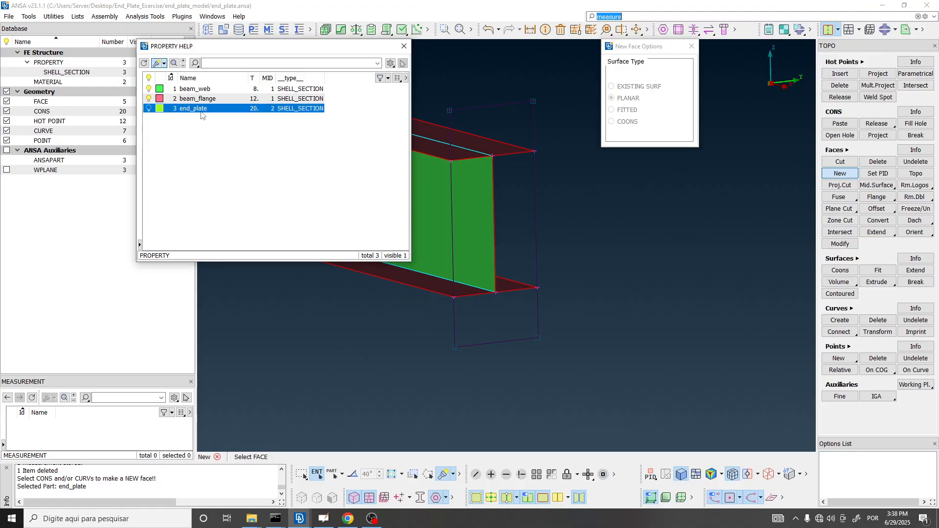
Step: Apply the end_plate property to the new planar face and accept the proposed surface inside the rectangular end-plate outline
{"action": "left_click", "coordinate": [208, 136]}
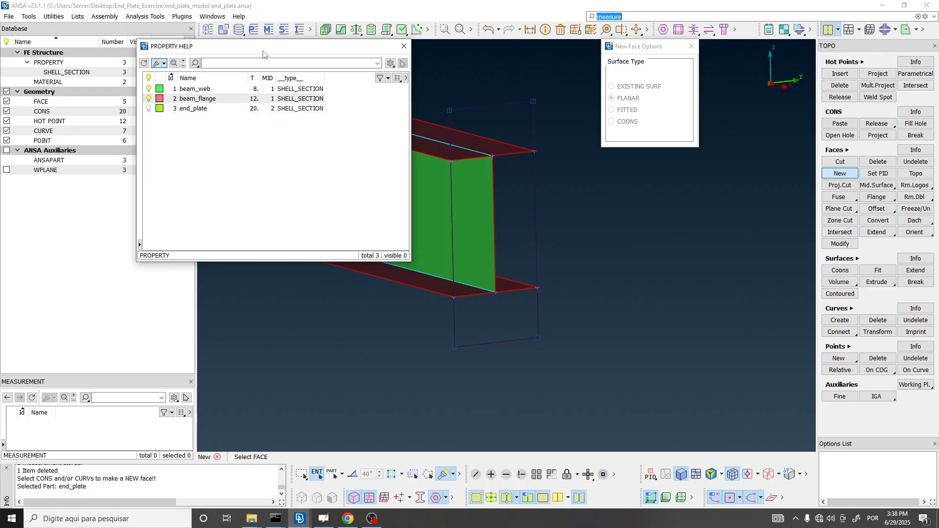
{"action": "left_click_drag", "start_coordinate": [263, 51], "coordinate": [305, 46]}
{"action": "left_click", "coordinate": [226, 102]}
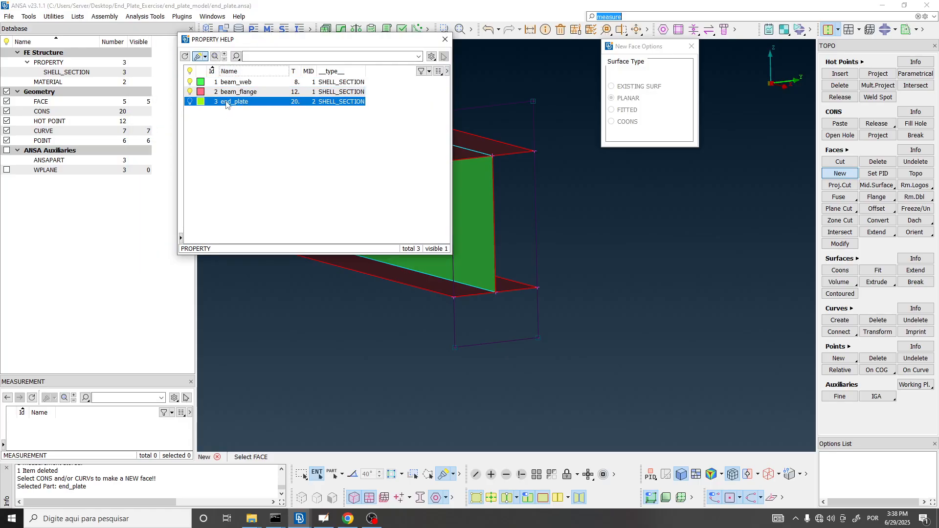
{"action": "double_click", "coordinate": [264, 100]}
{"action": "left_click_drag", "start_coordinate": [270, 93], "coordinate": [306, 60]}
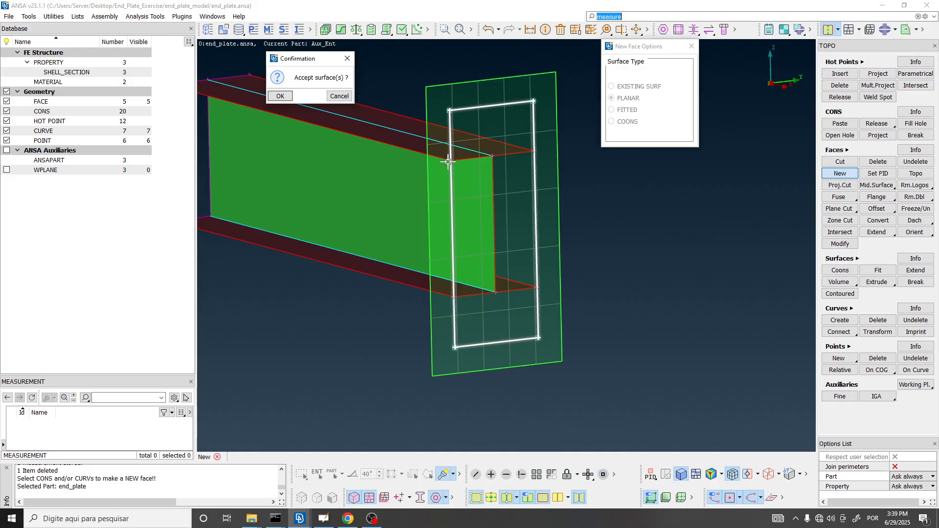
{"action": "left_click", "coordinate": [284, 98]}
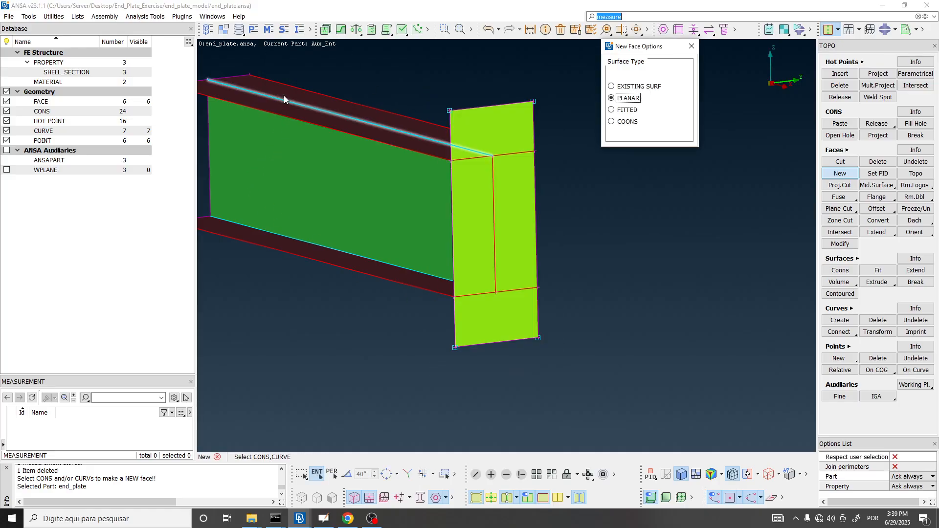
{"action": "scroll", "coordinate": [538, 139], "scroll_direction": "up", "scroll_amount": 6}
{"action": "scroll", "coordinate": [468, 111], "scroll_direction": "down", "scroll_amount": 3}
{"action": "mouse_move", "coordinate": [464, 139]}
{"action": "left_mouse_down", "text": "ctrl"}
{"action": "mouse_move", "coordinate": [510, 122]}
{"action": "mouse_move", "coordinate": [556, 148]}
{"action": "mouse_move", "coordinate": [517, 117]}
{"action": "mouse_move", "coordinate": [474, 146]}
{"action": "left_mouse_up", "text": "ctrl"}
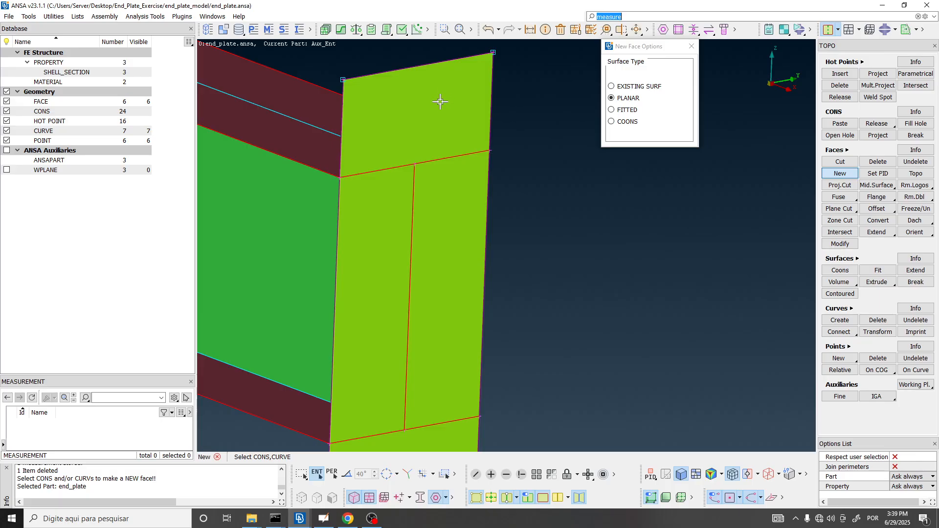
Step: Inspect the new planar end-plate face and its upper region, and finish the New Face command
{"action": "scroll", "coordinate": [420, 120], "scroll_direction": "down", "scroll_amount": 3}
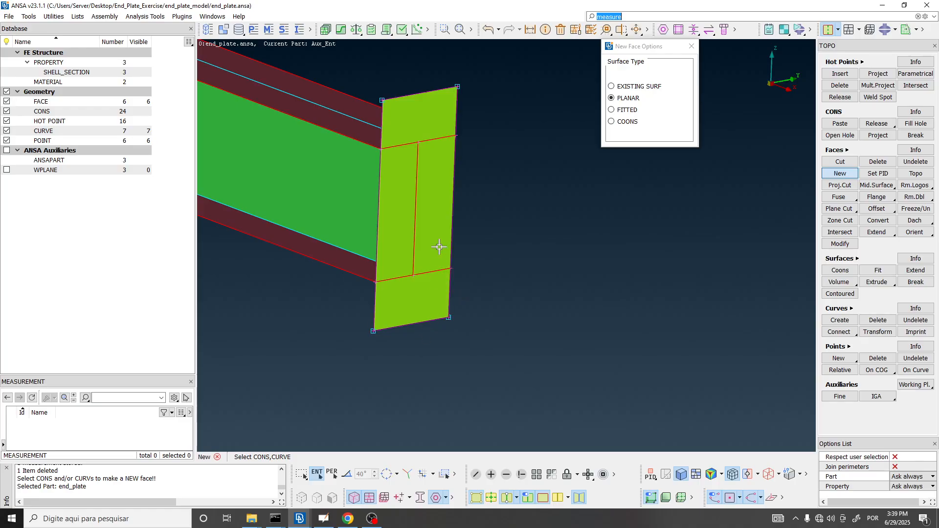
{"action": "scroll", "coordinate": [439, 247], "scroll_direction": "down", "scroll_amount": 3}
{"action": "scroll", "coordinate": [433, 197], "scroll_direction": "up", "scroll_amount": 3}
{"action": "mouse_move", "coordinate": [429, 151]}
{"action": "left_mouse_down", "text": "ctrl"}
{"action": "mouse_move", "coordinate": [424, 166]}
{"action": "mouse_move", "coordinate": [419, 158]}
{"action": "left_mouse_up", "text": "ctrl"}
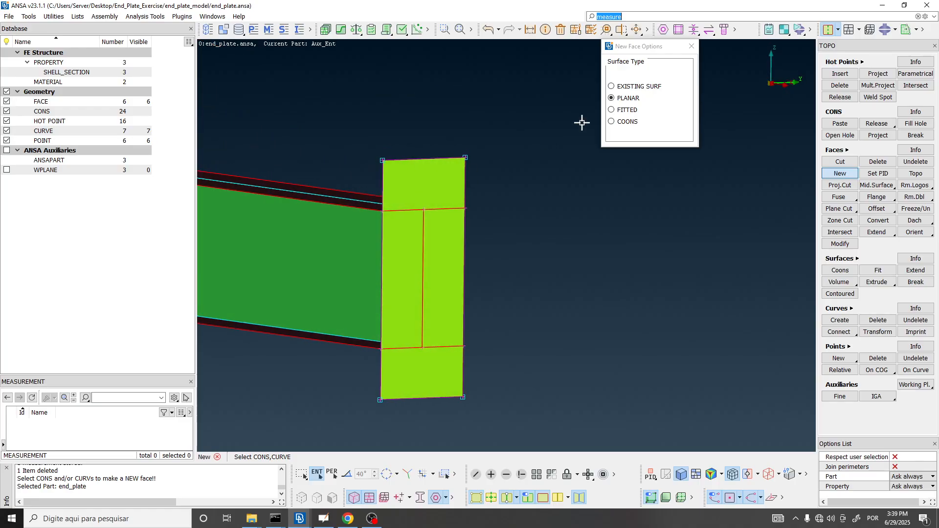
{"action": "left_click", "coordinate": [692, 47]}
{"action": "scroll", "coordinate": [435, 181], "scroll_direction": "up", "scroll_amount": 5}
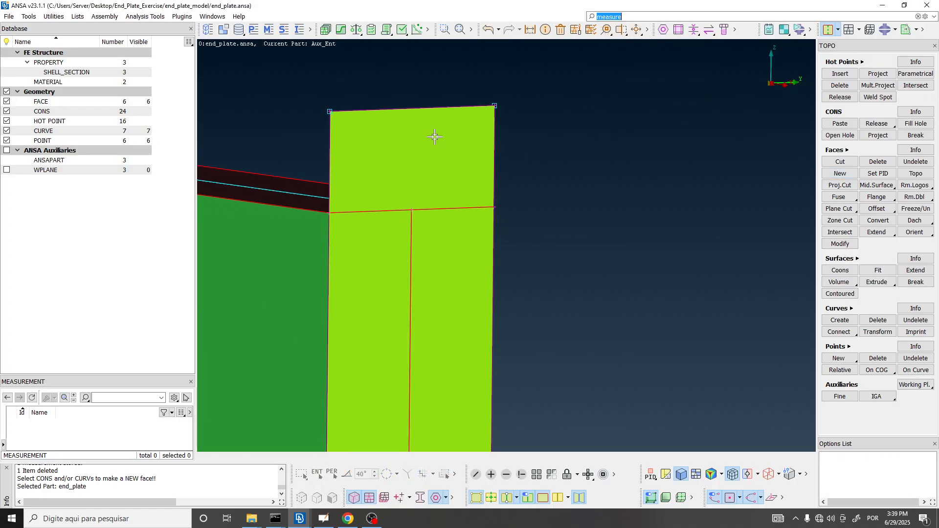
{"action": "left_click_drag", "start_coordinate": [421, 124], "coordinate": [422, 142], "text": "ctrl"}
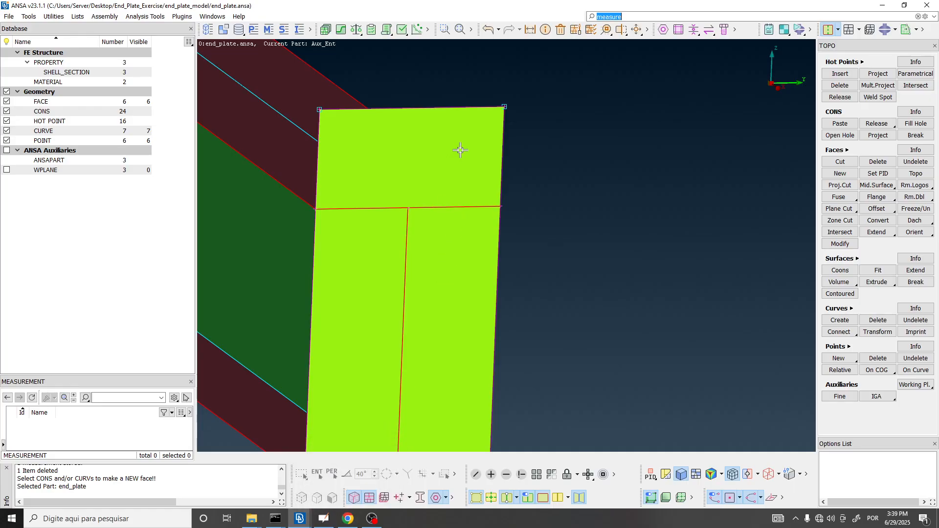
{"action": "scroll", "coordinate": [463, 156], "scroll_direction": "up", "scroll_amount": 3}
{"action": "scroll", "coordinate": [463, 156], "scroll_direction": "down", "scroll_amount": 5}
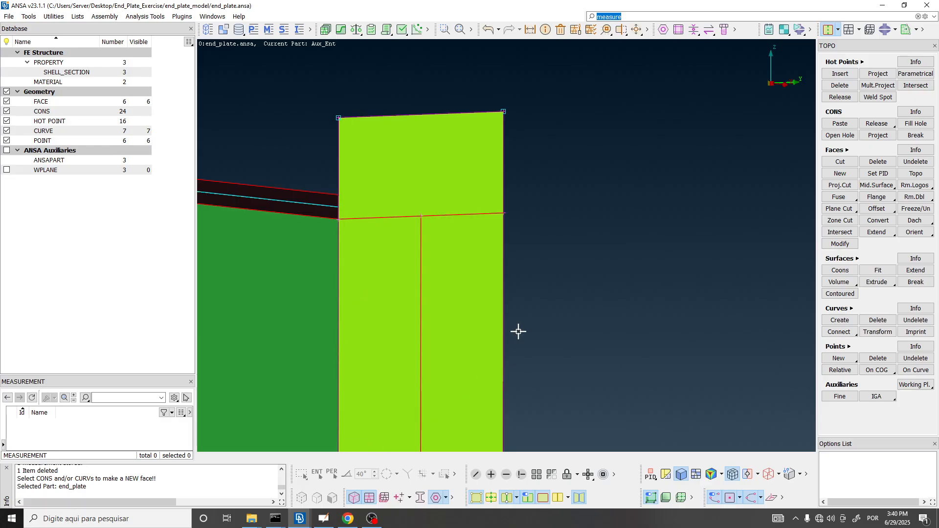
{"action": "scroll", "coordinate": [351, 67], "scroll_direction": "down", "scroll_amount": 3}
{"action": "scroll", "coordinate": [384, 122], "scroll_direction": "up", "scroll_amount": 3}
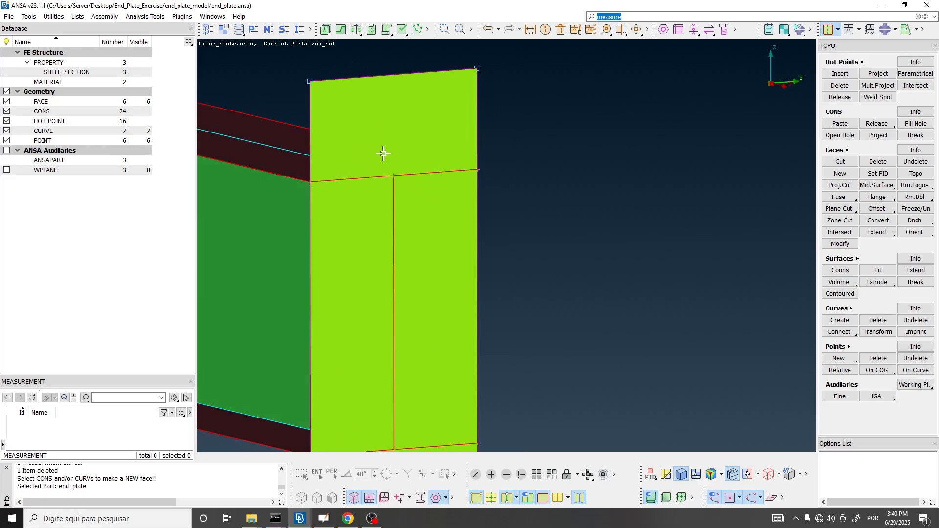
{"action": "middle_click_drag", "start_coordinate": [422, 116], "coordinate": [431, 149], "text": "ctrl"}
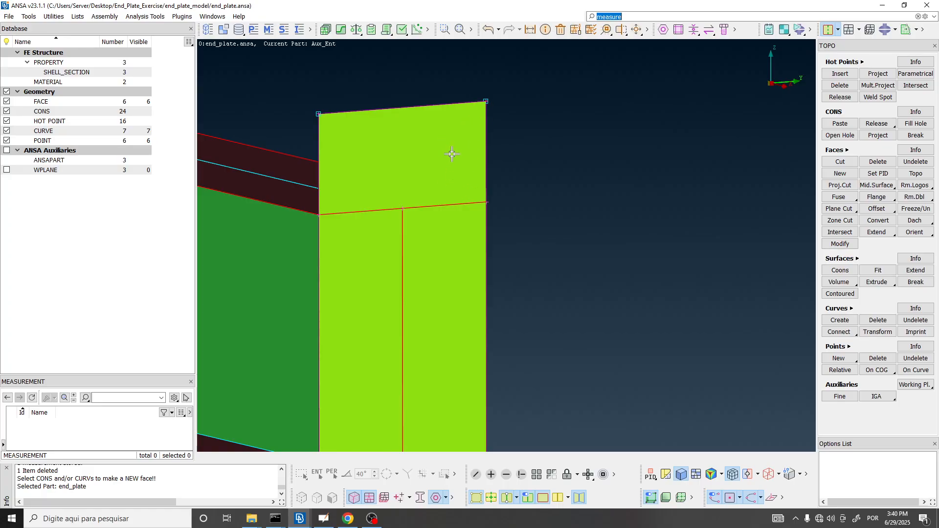
Step: Switch to the reference paper in OpenBoard and find the end-plate drawing with the bolt spacing dimensions
{"action": "left_click", "coordinate": [324, 519]}
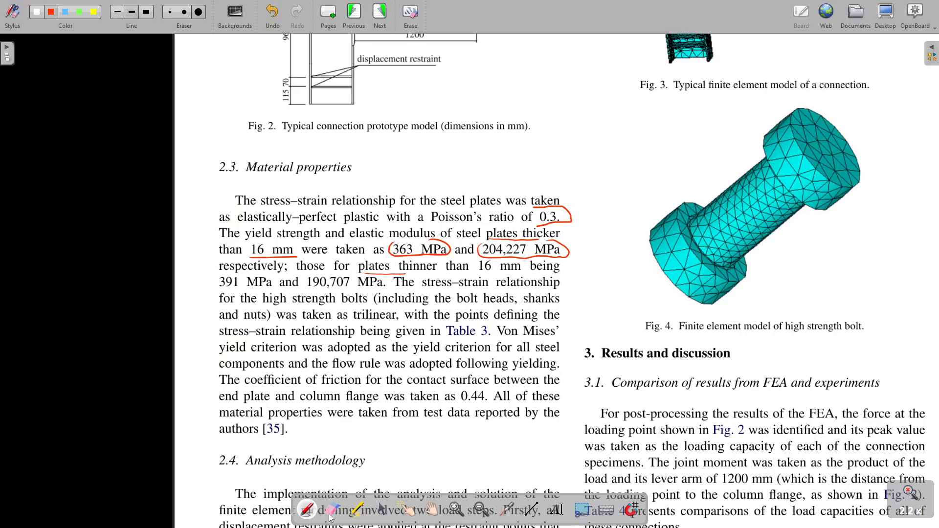
{"action": "scroll", "coordinate": [261, 257], "scroll_direction": "down", "scroll_amount": 3, "text": "ctrl"}
{"action": "scroll", "coordinate": [548, 181], "scroll_direction": "down", "scroll_amount": 3}
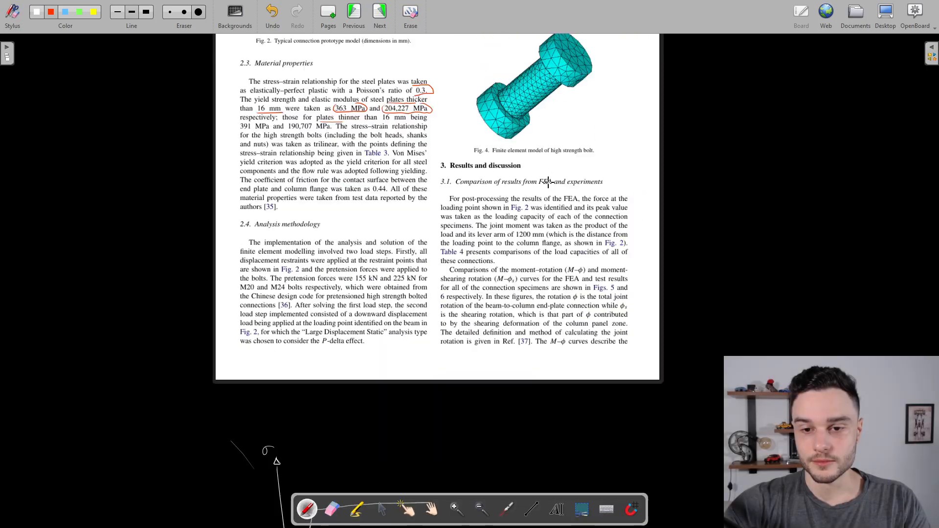
{"action": "left_click", "coordinate": [381, 16]}
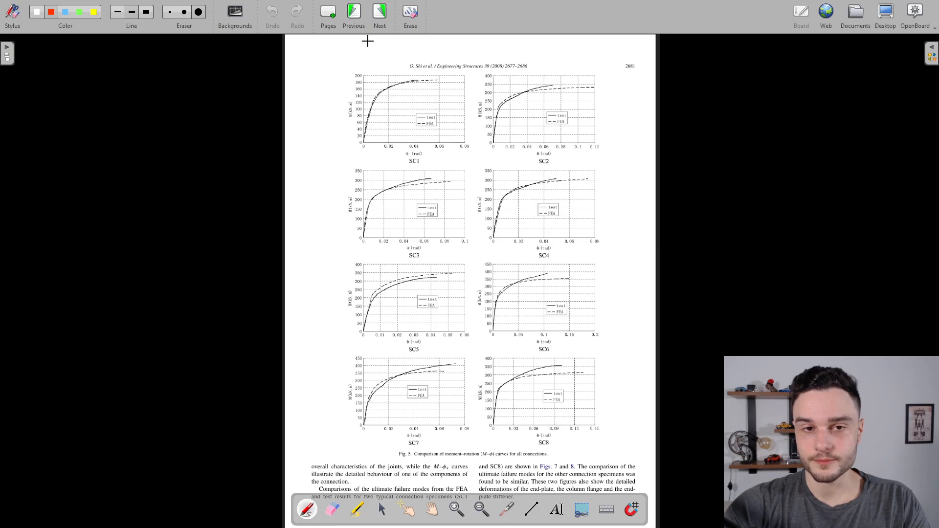
{"action": "left_click", "coordinate": [350, 16]}
{"action": "left_click", "coordinate": [351, 16]}
{"action": "scroll", "coordinate": [667, 209], "scroll_direction": "down", "scroll_amount": 3}
{"action": "scroll", "coordinate": [910, 313], "scroll_direction": "up", "scroll_amount": 6, "text": "ctrl"}
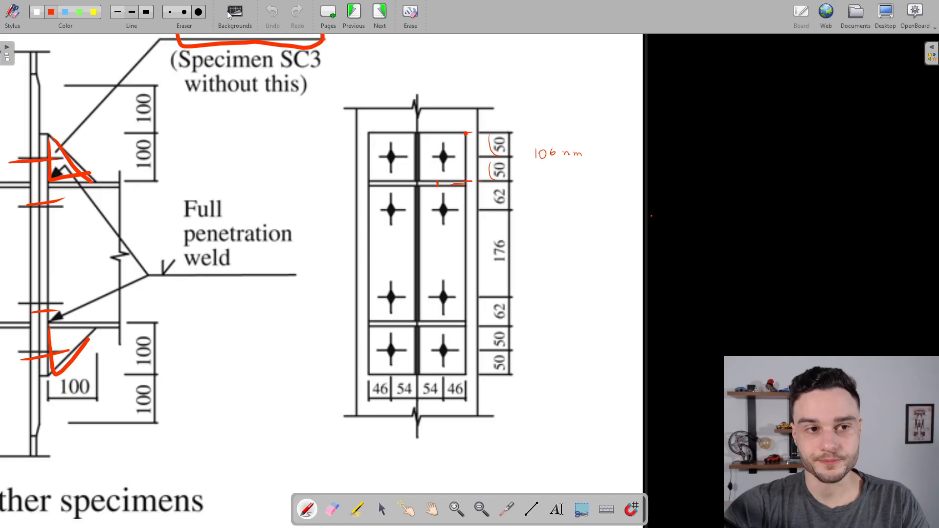
Step: Erase the handwritten red notes around the spacing dimensions of the end-plate drawing
{"action": "left_click", "coordinate": [203, 12]}
{"action": "mouse_move", "coordinate": [552, 134]}
{"action": "left_mouse_down"}
{"action": "mouse_move", "coordinate": [659, 139]}
{"action": "mouse_move", "coordinate": [480, 147]}
{"action": "mouse_move", "coordinate": [608, 227]}
{"action": "left_mouse_up"}
{"action": "scroll", "coordinate": [608, 227], "scroll_direction": "down", "scroll_amount": 3, "text": "ctrl"}
{"action": "scroll", "coordinate": [627, 242], "scroll_direction": "up", "scroll_amount": 4, "text": "ctrl"}
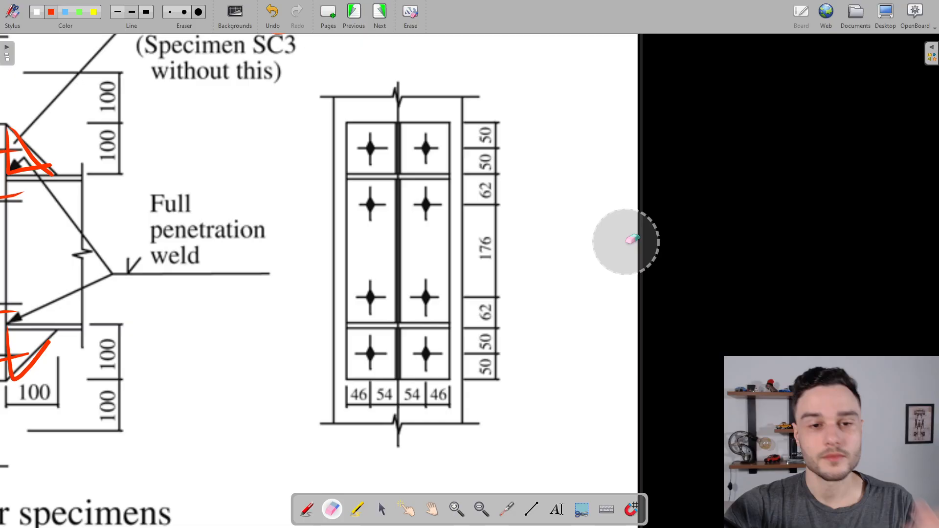
Step: Mark in red the end plate's upper and lower outer corners, the outer 50 mm dimensions and the adjacent 46 mm edge distance
{"action": "left_click", "coordinate": [51, 12]}
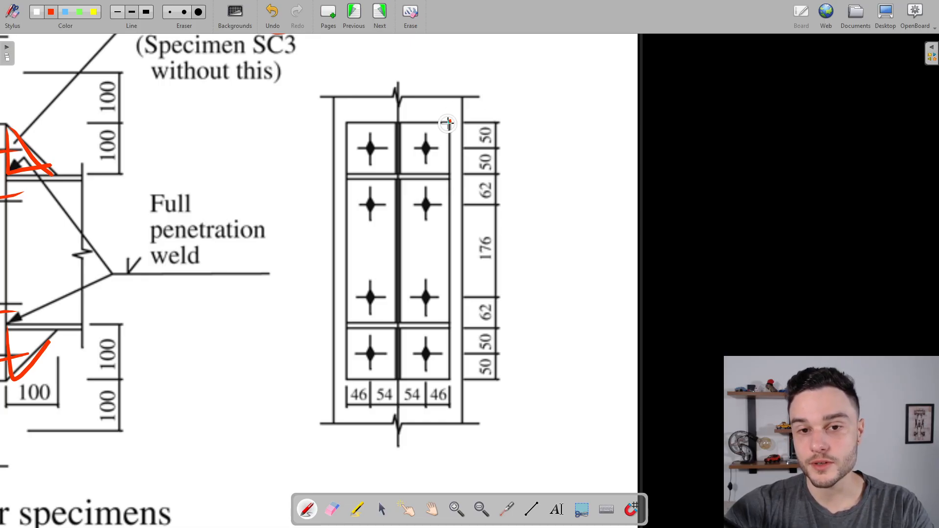
{"action": "mouse_move", "coordinate": [448, 123]}
{"action": "left_mouse_down"}
{"action": "mouse_move", "coordinate": [491, 147]}
{"action": "mouse_move", "coordinate": [498, 140]}
{"action": "left_mouse_up"}
{"action": "scroll", "coordinate": [498, 140], "scroll_direction": "down", "scroll_amount": 2}
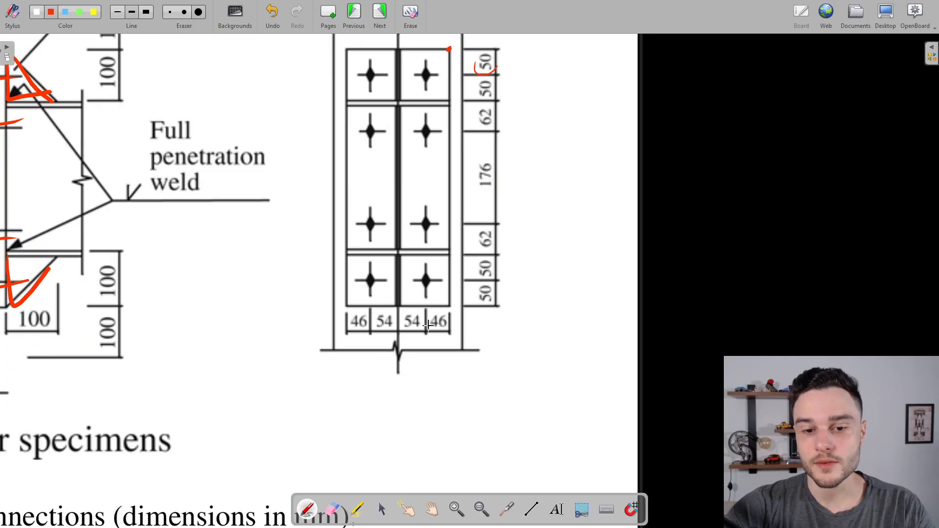
{"action": "left_click_drag", "start_coordinate": [430, 320], "coordinate": [449, 330]}
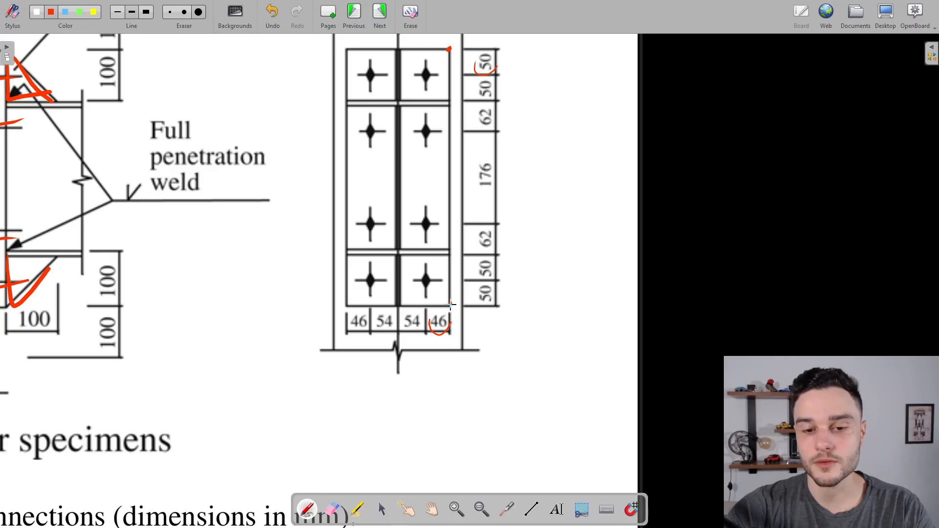
{"action": "left_click", "coordinate": [450, 304]}
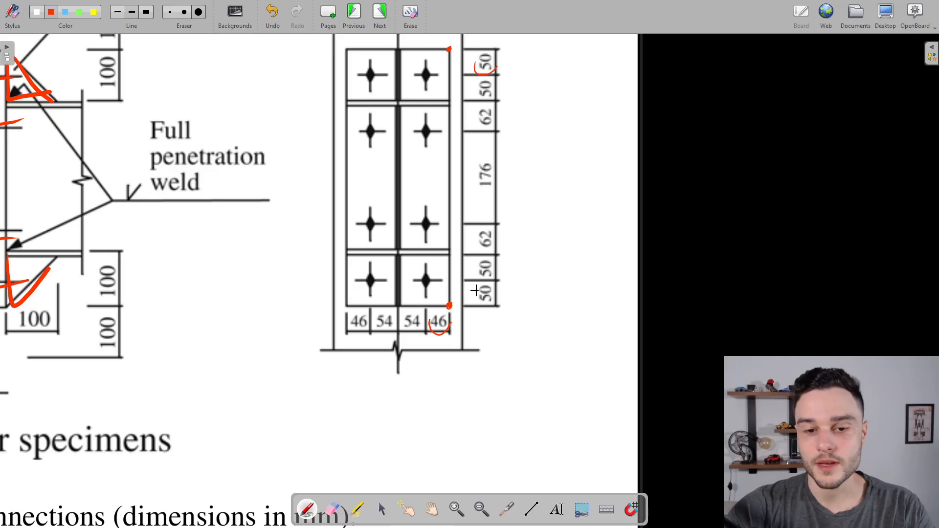
{"action": "left_click_drag", "start_coordinate": [475, 287], "coordinate": [498, 307]}
{"action": "left_click_drag", "start_coordinate": [430, 319], "coordinate": [456, 320]}
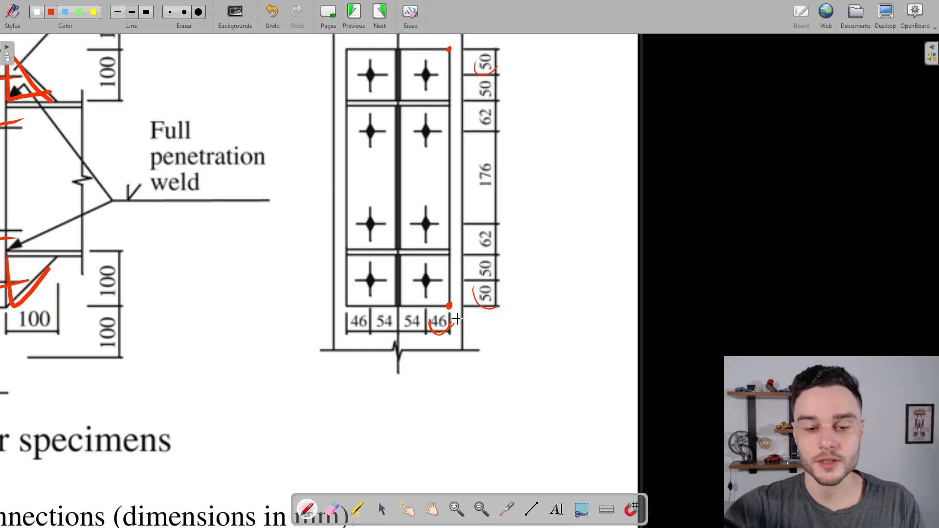
Step: Switch back to ANSA and begin a relative point based on the end plate's upper corner node on the +Y side
{"action": "key", "text": "alt+Tab"}
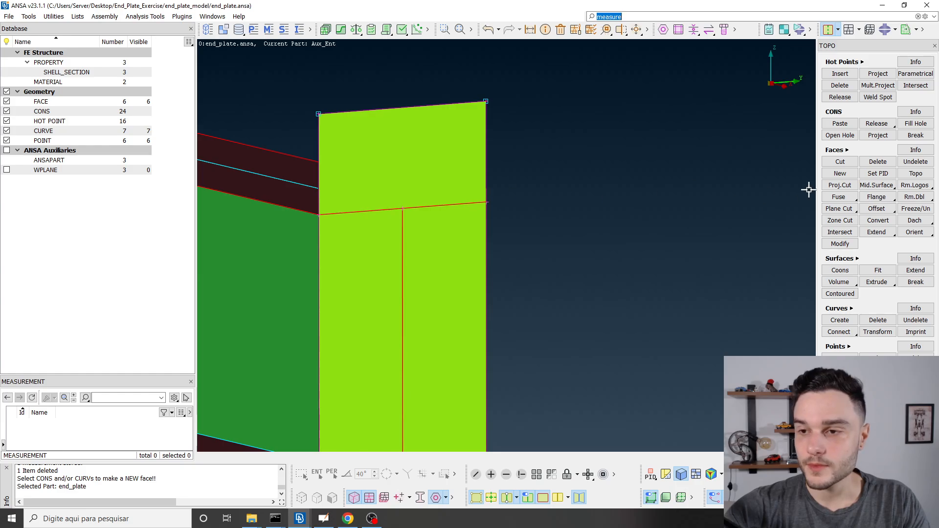
{"action": "type", "text": "4"}
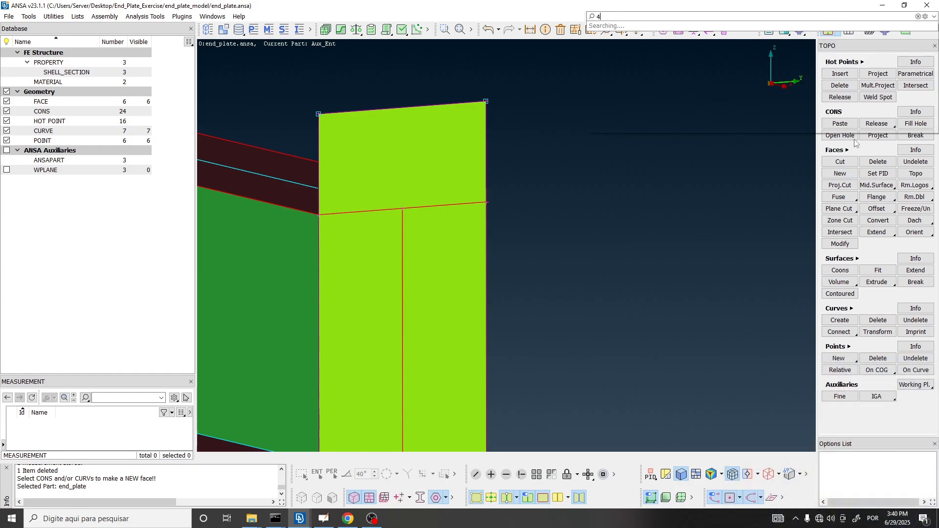
{"action": "left_click", "coordinate": [838, 30]}
{"action": "left_click", "coordinate": [843, 43]}
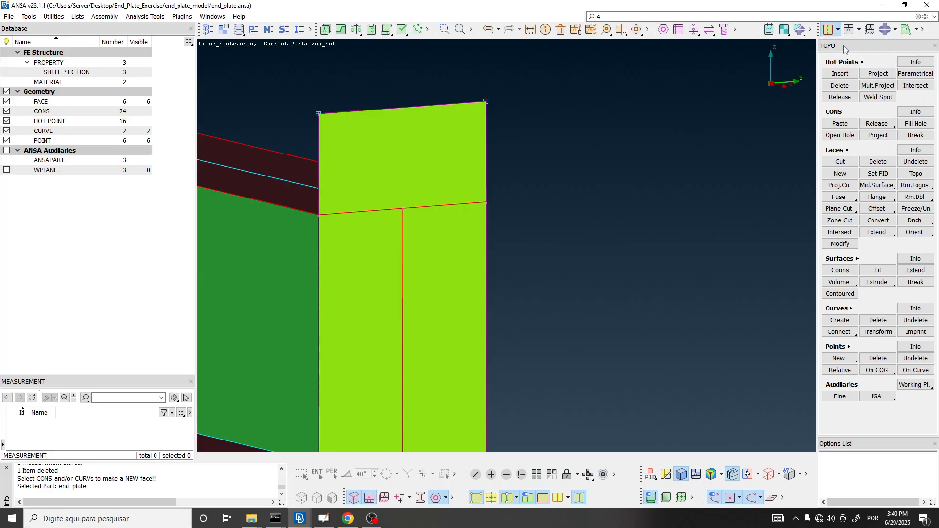
{"action": "left_click", "coordinate": [847, 372]}
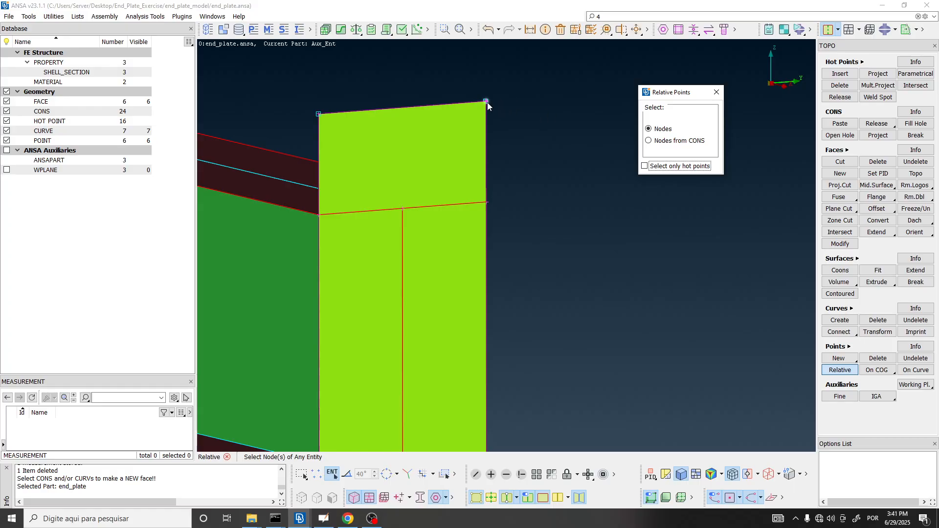
{"action": "left_click", "coordinate": [487, 102]}
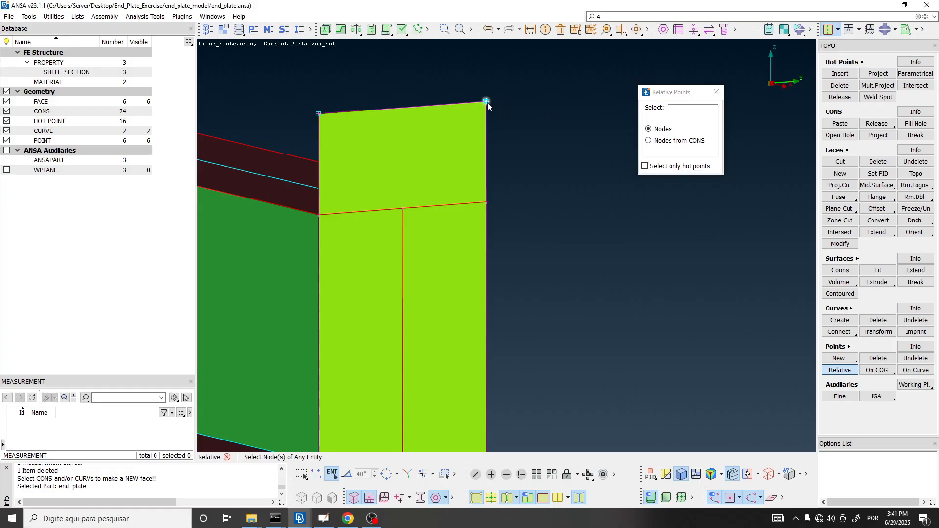
{"action": "middle_click", "coordinate": [549, 132]}
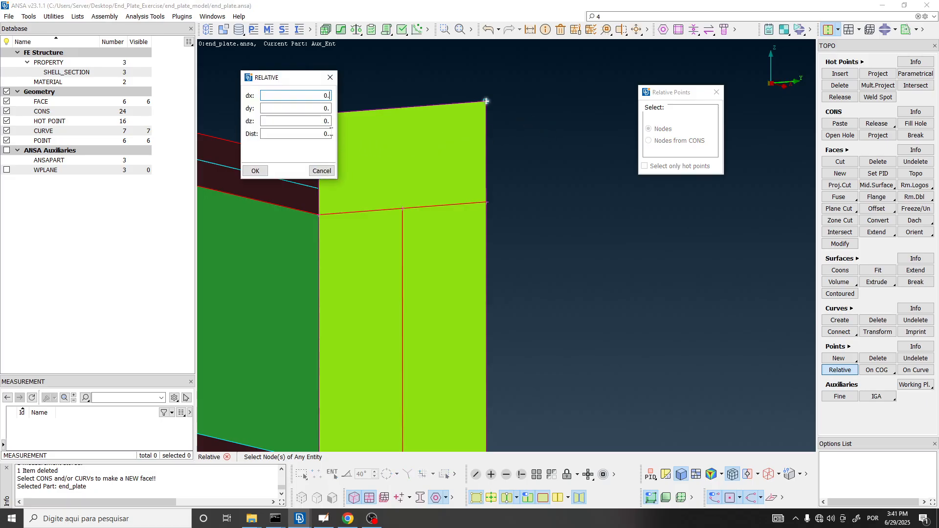
Step: Define the relative point's direction along the end plate's upper edge, from the +Y corner to the opposite corner
{"action": "middle_click_drag", "start_coordinate": [398, 128], "coordinate": [457, 128], "text": "ctrl"}
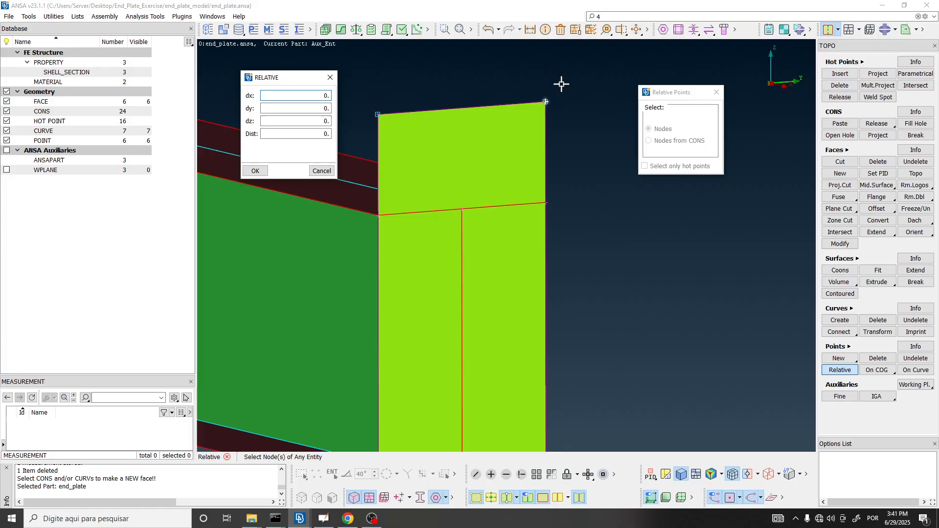
{"action": "left_click", "coordinate": [546, 102]}
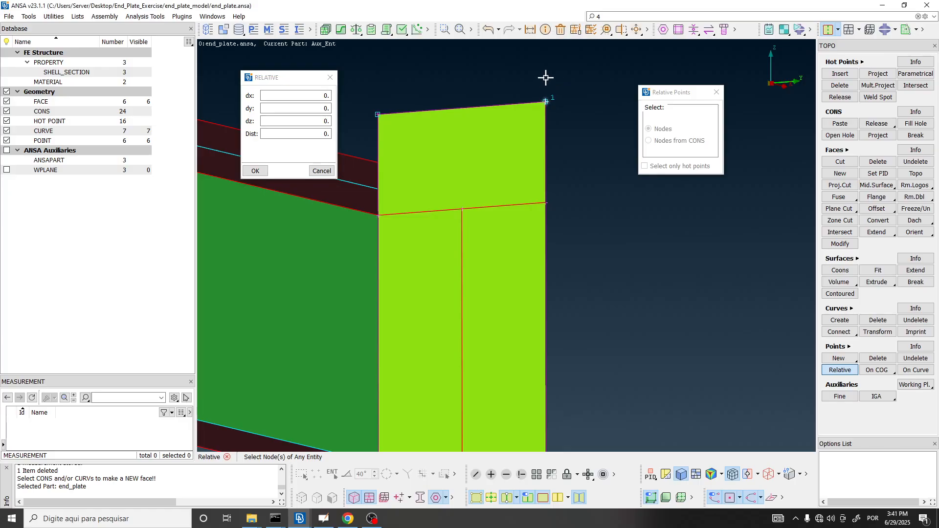
{"action": "left_click", "coordinate": [379, 115]}
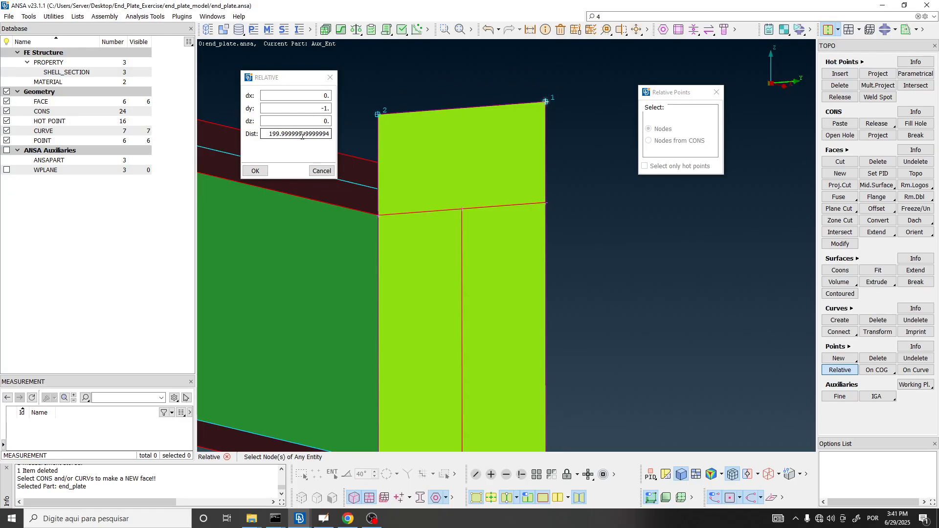
{"action": "left_click", "coordinate": [332, 108]}
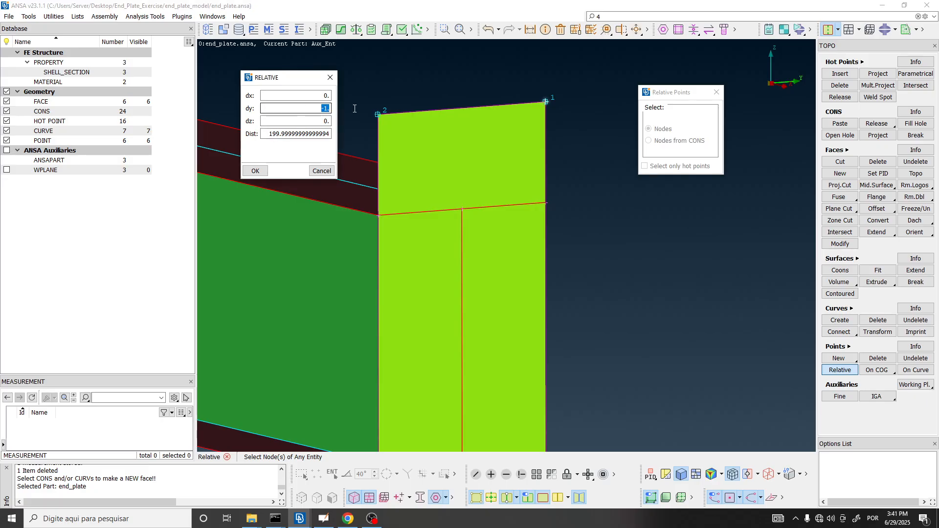
{"action": "left_click_drag", "start_coordinate": [663, 93], "coordinate": [104, 74]}
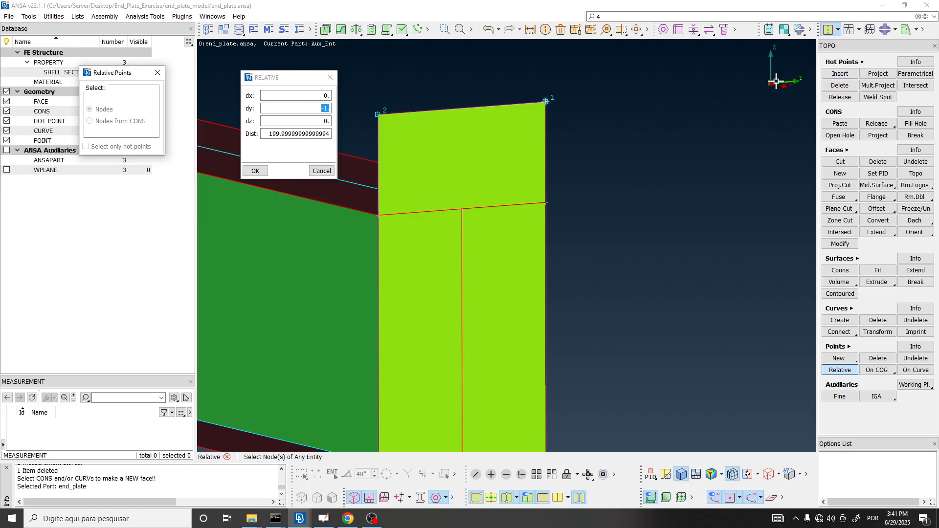
{"action": "left_click", "coordinate": [268, 133]}
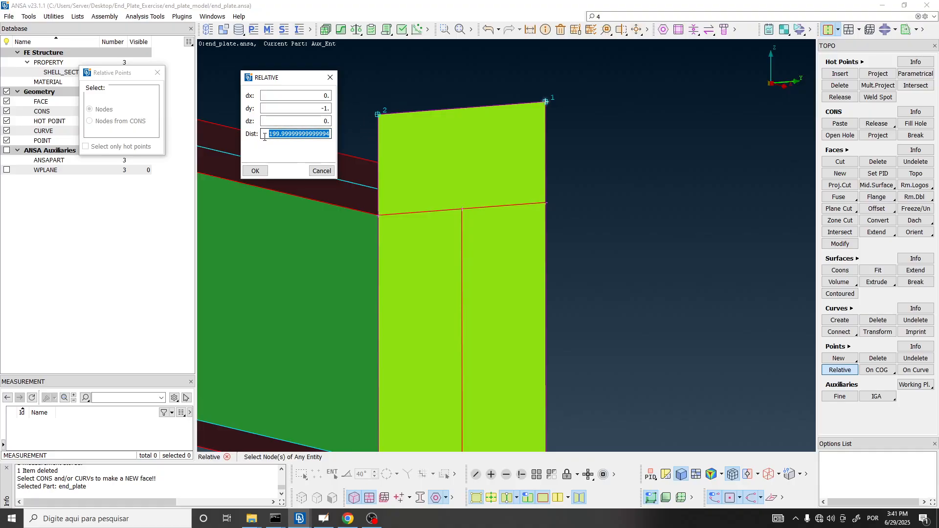
Step: Check the bolt edge distance in the paper and create the relative point 46 mm along the end plate's upper edge
{"action": "key", "text": "alt+Tab"}
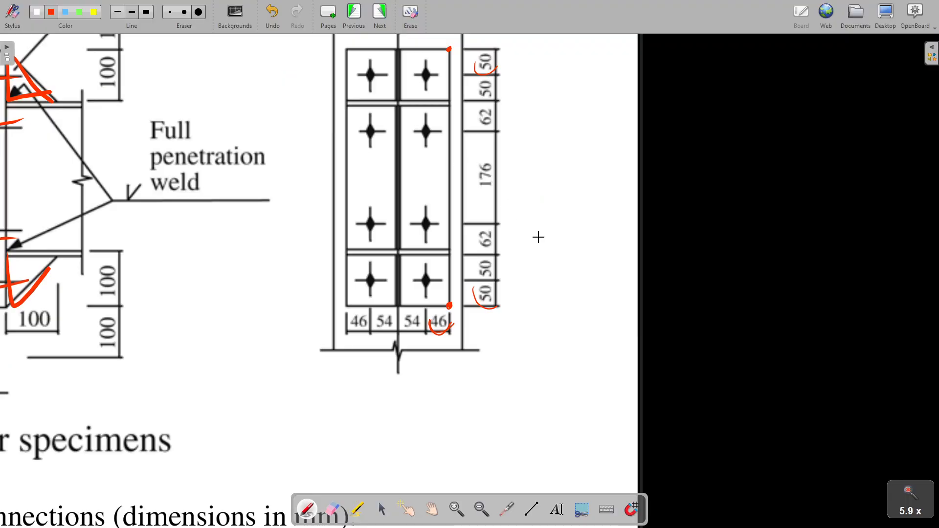
{"action": "scroll", "coordinate": [539, 237], "scroll_direction": "down", "scroll_amount": 2}
{"action": "key", "text": "alt+Tab"}
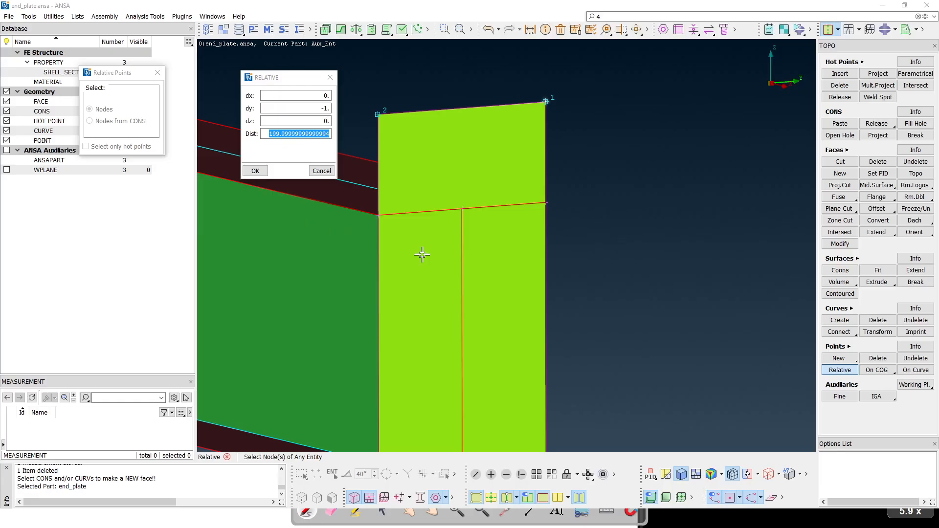
{"action": "type", "text": "46"}
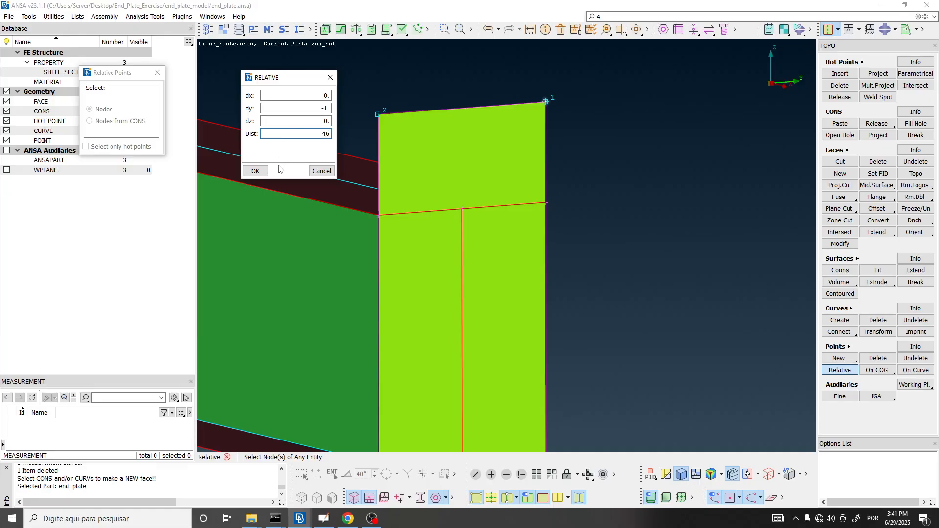
{"action": "left_click", "coordinate": [258, 171]}
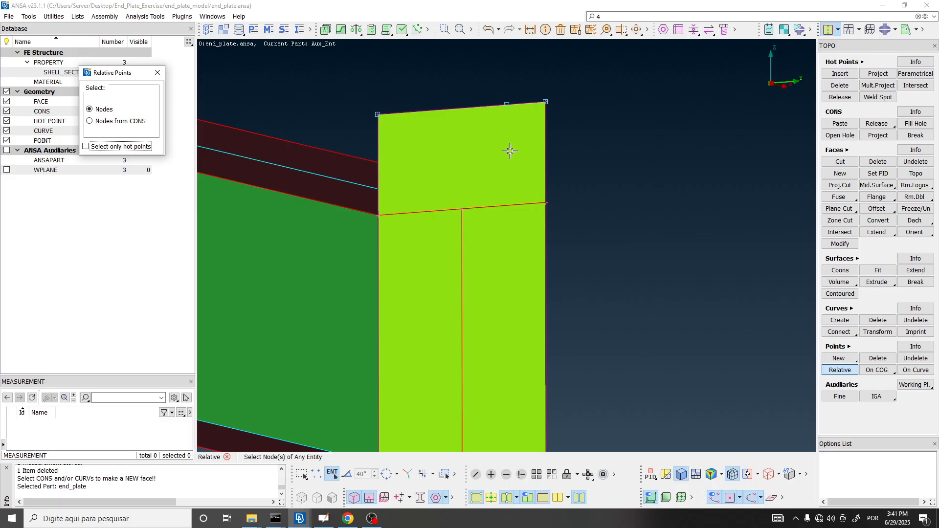
Step: Start a Move translation of the point on the end plate's upper edge, with its direction set to dz = -1
{"action": "left_click", "coordinate": [649, 30]}
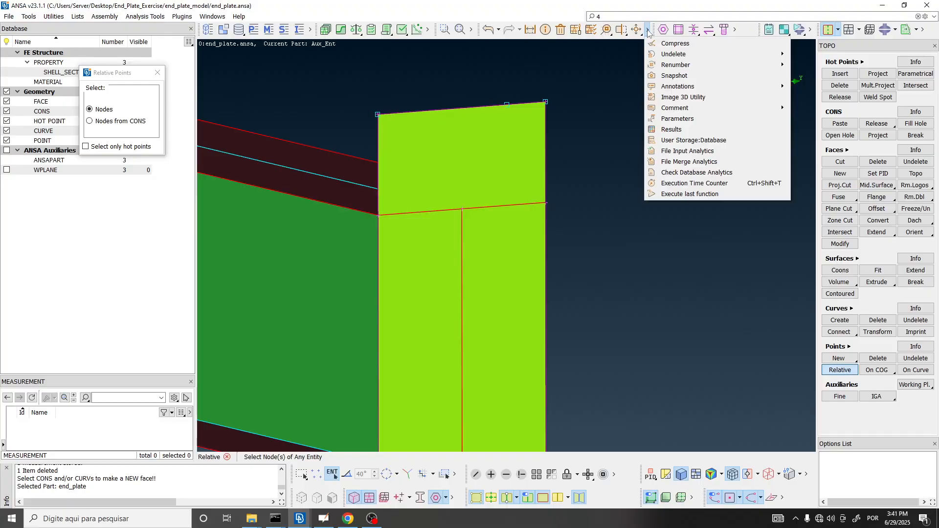
{"action": "left_click", "coordinate": [644, 40]}
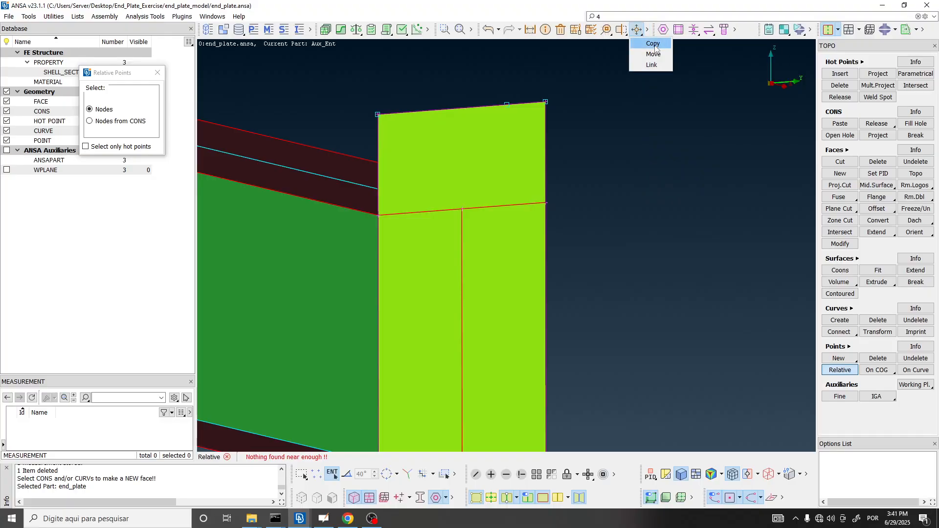
{"action": "left_click_drag", "start_coordinate": [213, 138], "coordinate": [260, 66]}
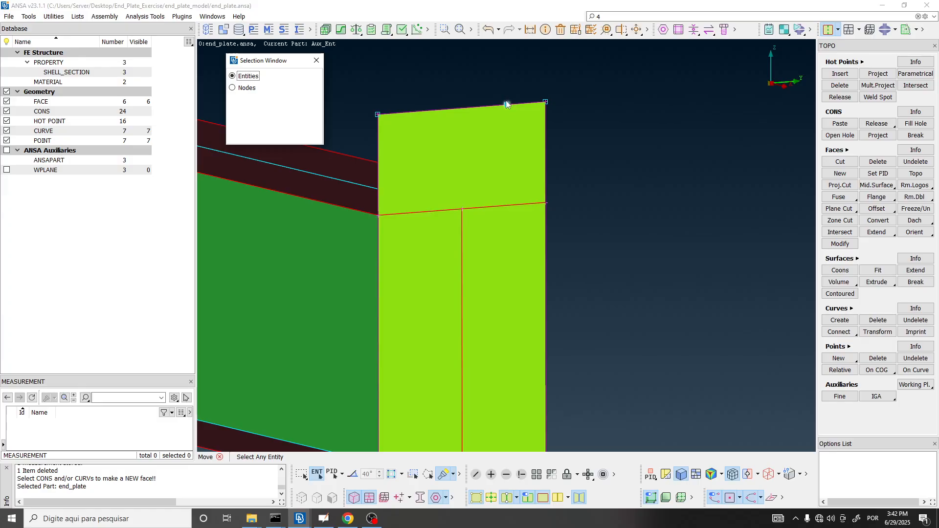
{"action": "scroll", "coordinate": [507, 112], "scroll_direction": "up", "scroll_amount": 5}
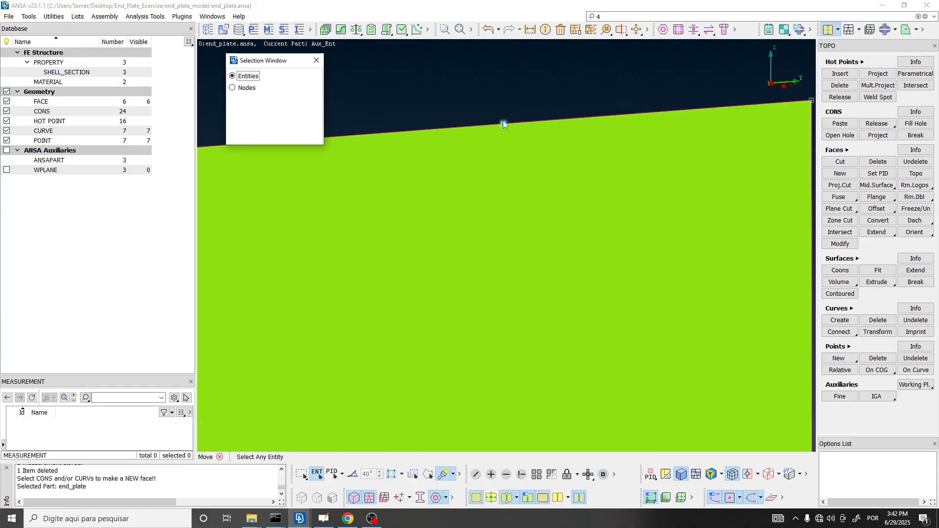
{"action": "scroll", "coordinate": [503, 122], "scroll_direction": "down", "scroll_amount": 5}
{"action": "scroll", "coordinate": [486, 95], "scroll_direction": "up", "scroll_amount": 3}
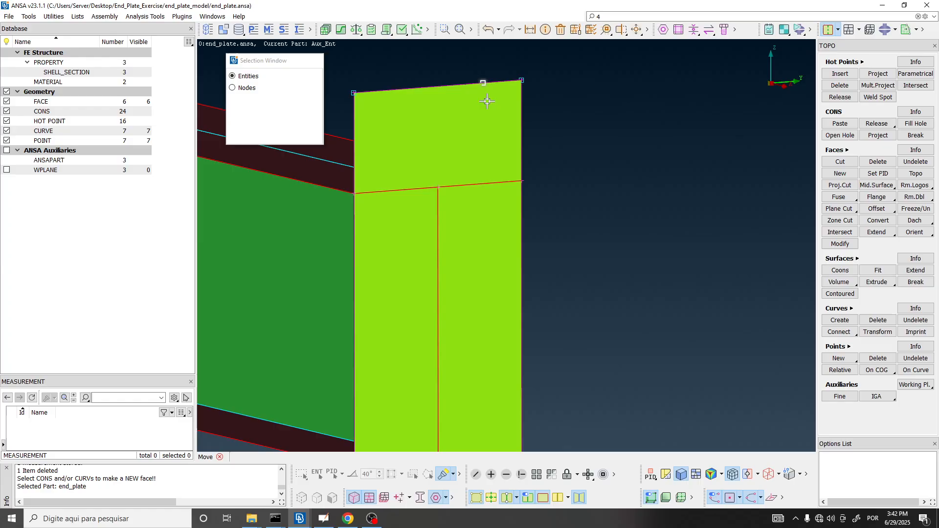
{"action": "middle_click", "coordinate": [487, 102]}
{"action": "left_click_drag", "start_coordinate": [372, 66], "coordinate": [242, 62]}
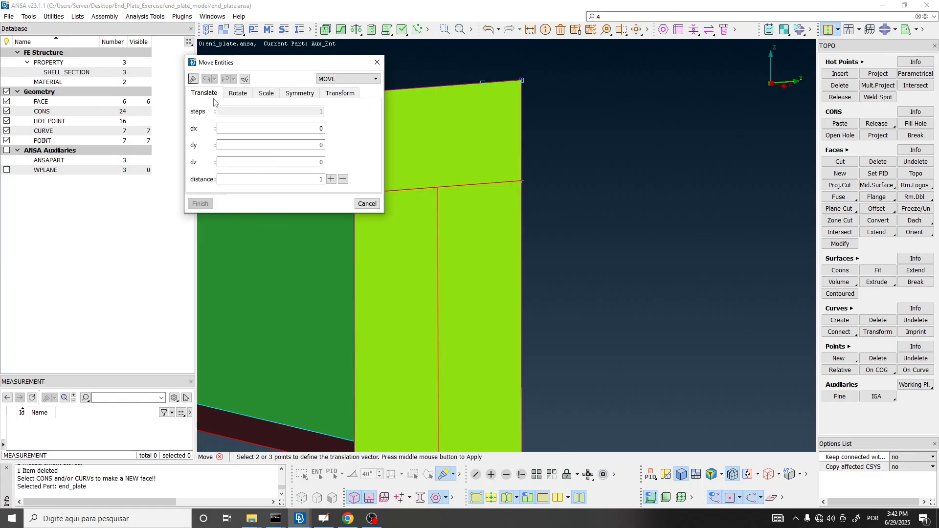
{"action": "left_click", "coordinate": [330, 80]}
{"action": "left_click", "coordinate": [333, 96]}
{"action": "left_click_drag", "start_coordinate": [287, 160], "coordinate": [356, 155]}
{"action": "type", "text": "-1"}
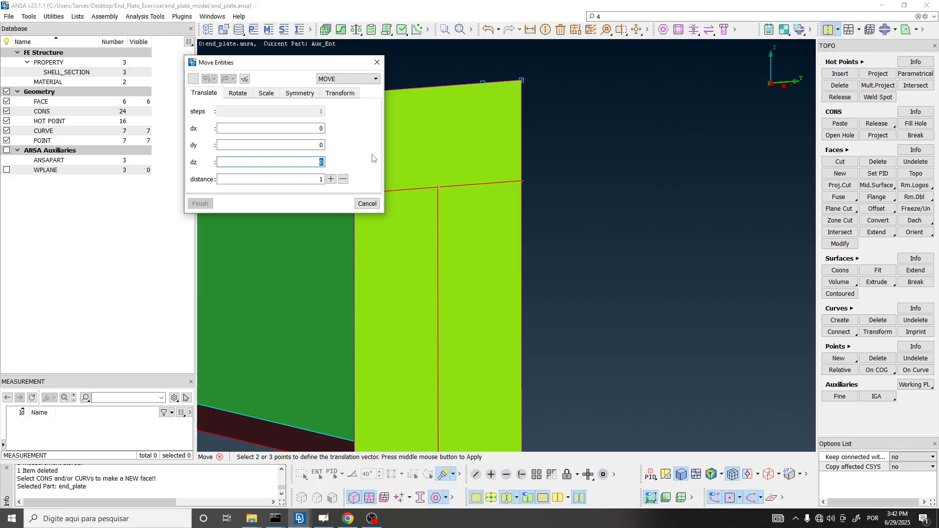
Step: Mark the outer 50 mm dimension in the paper and translate the point 50 mm down onto the end-plate face
{"action": "left_click", "coordinate": [317, 180]}
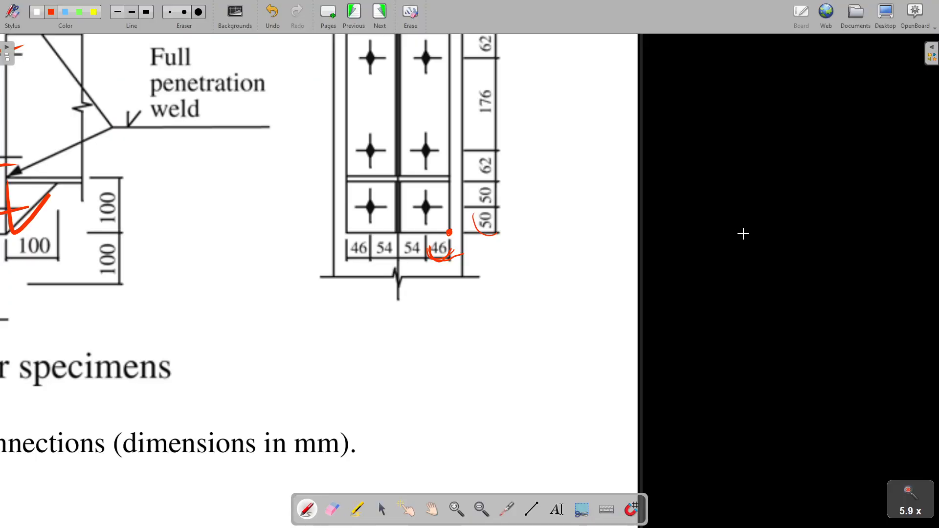
{"action": "mouse_move", "coordinate": [495, 219]}
{"action": "left_mouse_down"}
{"action": "mouse_move", "coordinate": [510, 235]}
{"action": "mouse_move", "coordinate": [505, 220]}
{"action": "left_mouse_up"}
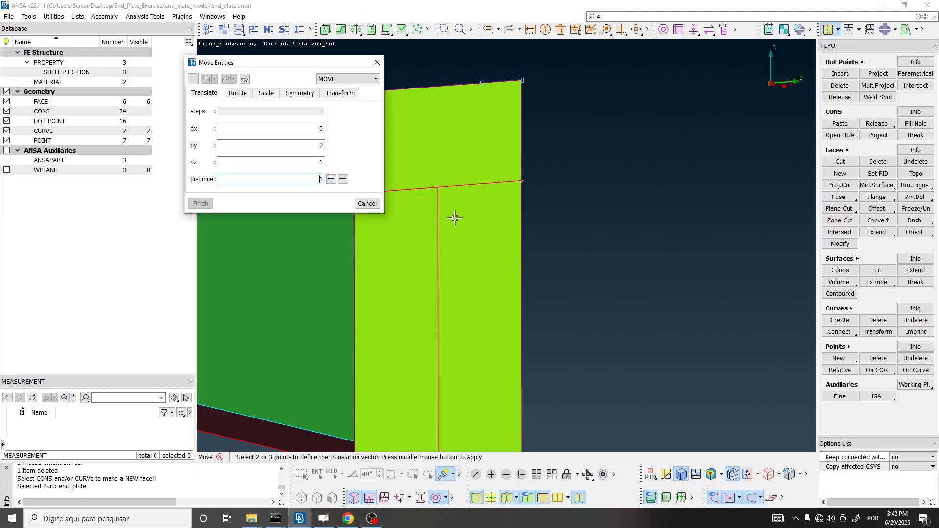
{"action": "left_click_drag", "start_coordinate": [312, 181], "coordinate": [380, 183]}
{"action": "type", "text": "50"}
{"action": "left_click", "coordinate": [332, 180]}
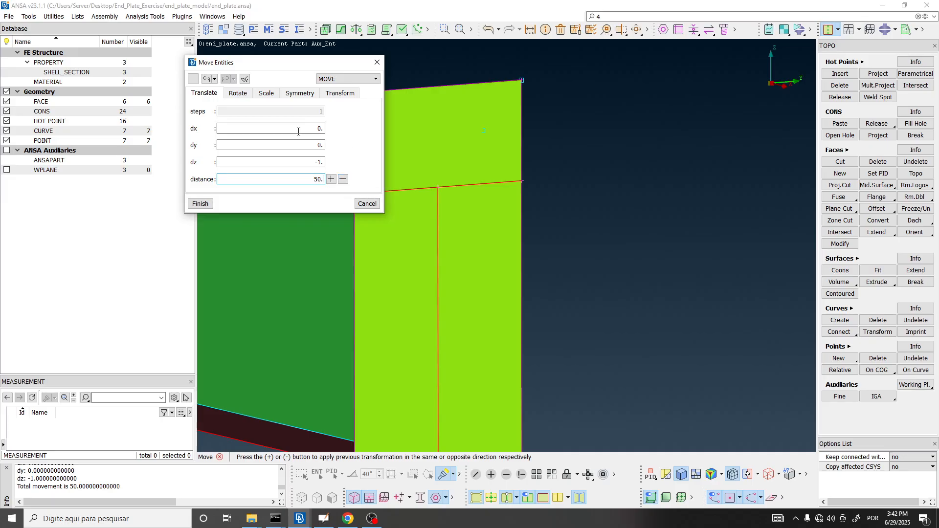
{"action": "scroll", "coordinate": [490, 131], "scroll_direction": "up", "scroll_amount": 2}
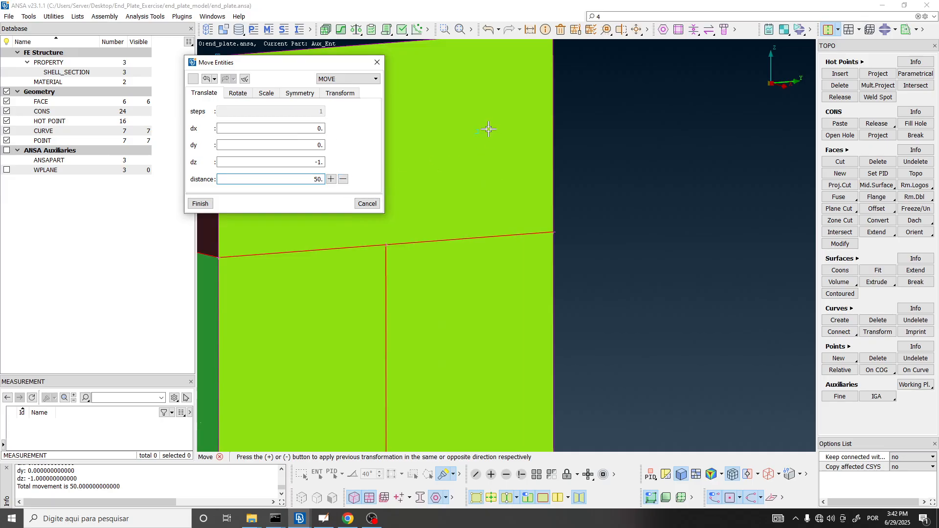
{"action": "scroll", "coordinate": [473, 140], "scroll_direction": "down", "scroll_amount": 2}
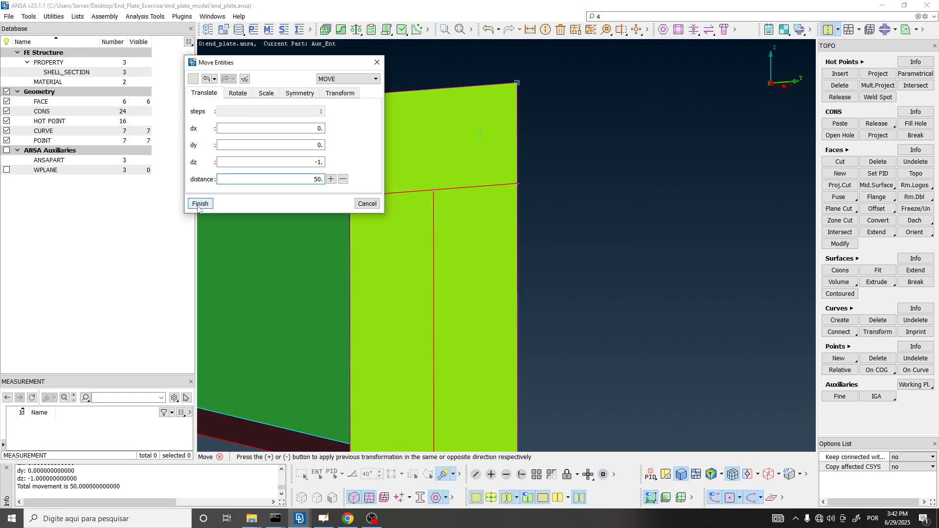
{"action": "left_click", "coordinate": [200, 203]}
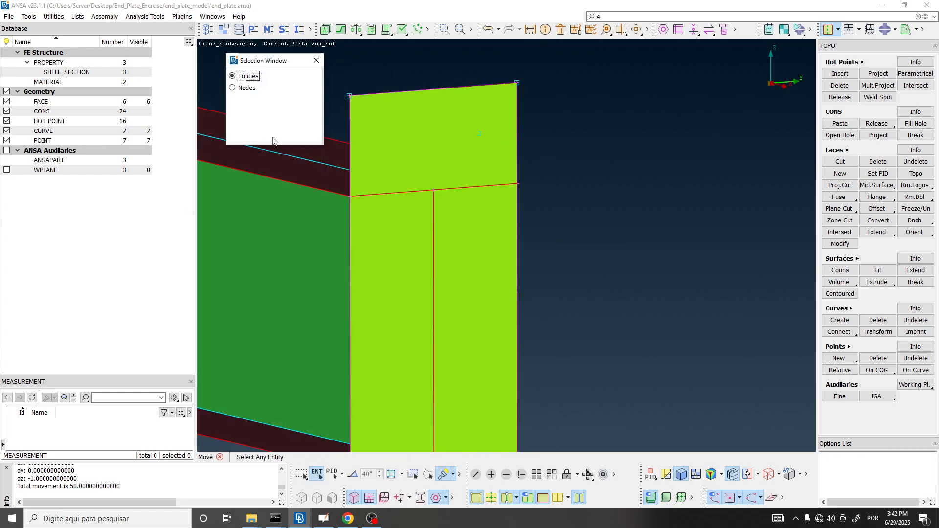
{"action": "left_click", "coordinate": [316, 61]}
Step: Return to the paper and circle the inner 50 mm and adjacent 62 mm spacings near the end plate's lower end
{"action": "scroll", "coordinate": [481, 135], "scroll_direction": "up", "scroll_amount": 2}
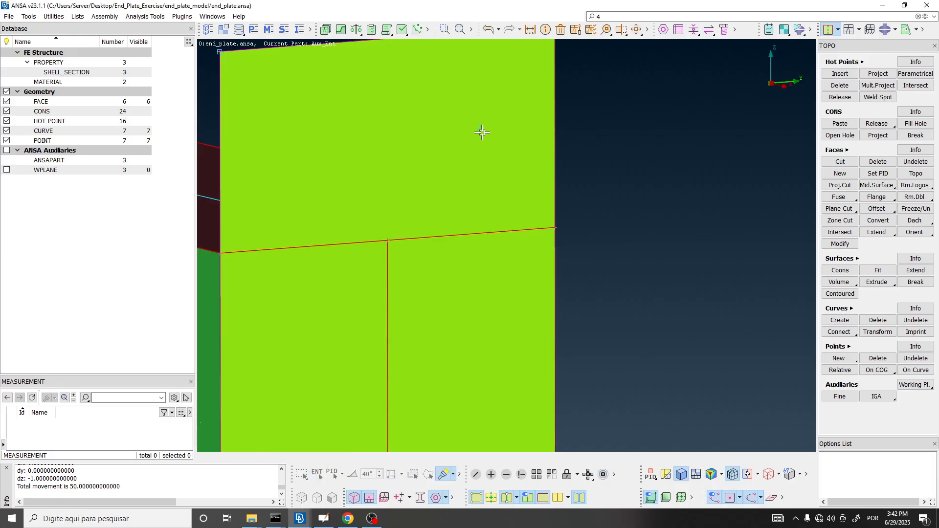
{"action": "scroll", "coordinate": [485, 124], "scroll_direction": "down", "scroll_amount": 4}
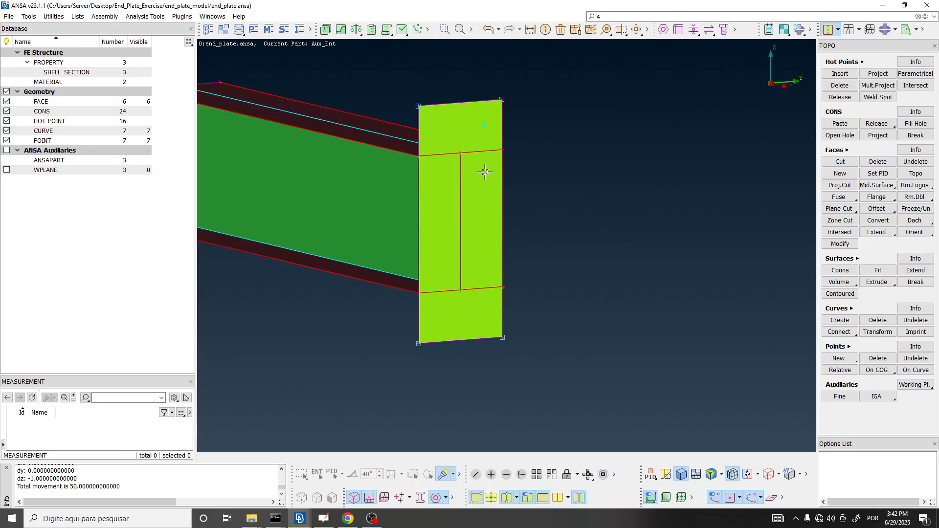
{"action": "key", "text": "alt+Tab"}
{"action": "scroll", "coordinate": [493, 211], "scroll_direction": "up", "scroll_amount": 1}
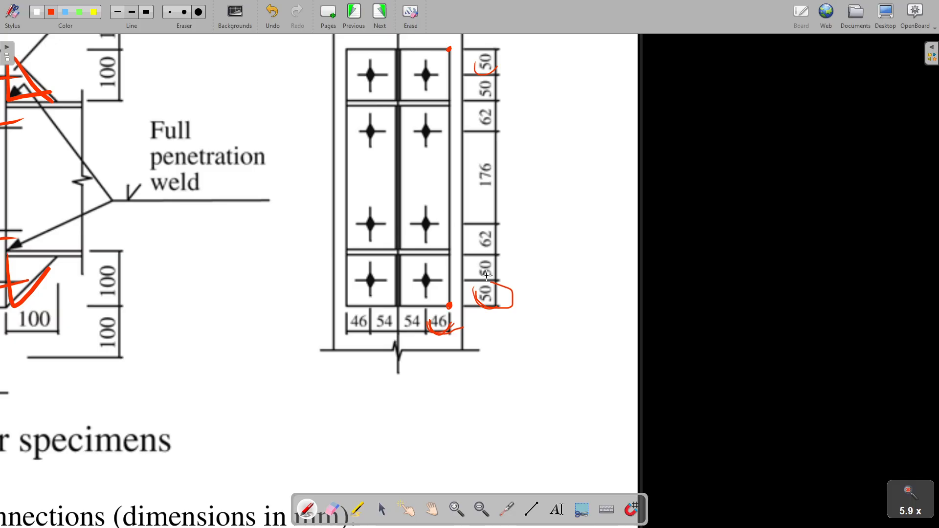
{"action": "left_click_drag", "start_coordinate": [487, 275], "coordinate": [493, 265]}
{"action": "left_click_drag", "start_coordinate": [471, 233], "coordinate": [472, 230]}
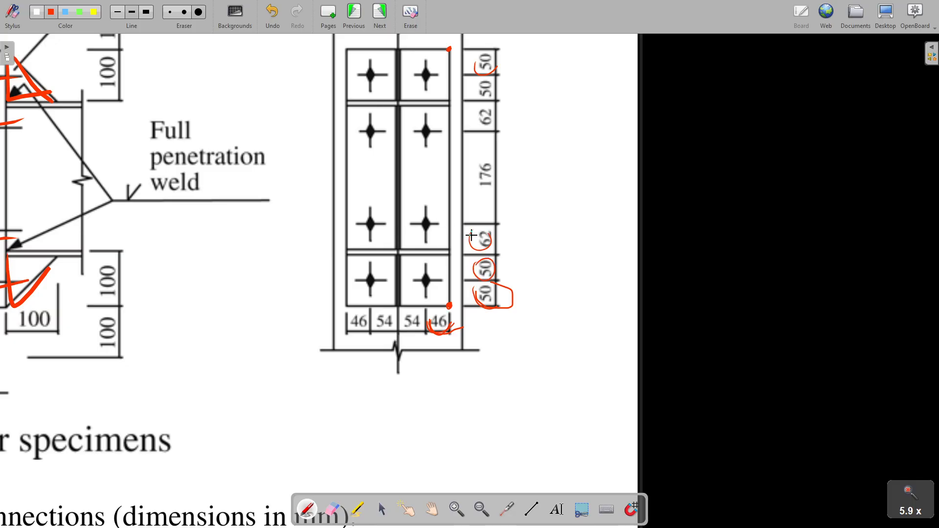
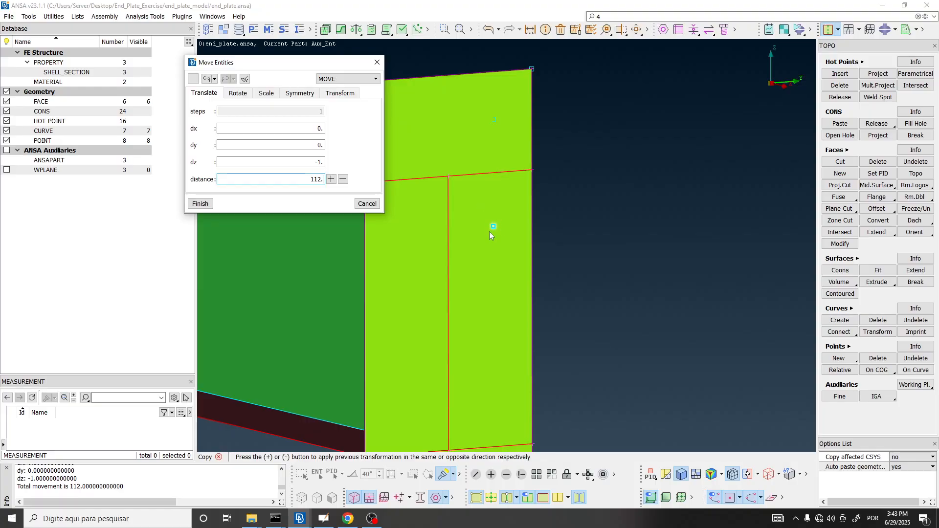
Step: Finish the 112 mm downward copy of the upper bolt point and mark the 176 mm bolt spacing in the paper
{"action": "left_click", "coordinate": [200, 204]}
{"action": "scroll", "coordinate": [463, 135], "scroll_direction": "down", "scroll_amount": 3}
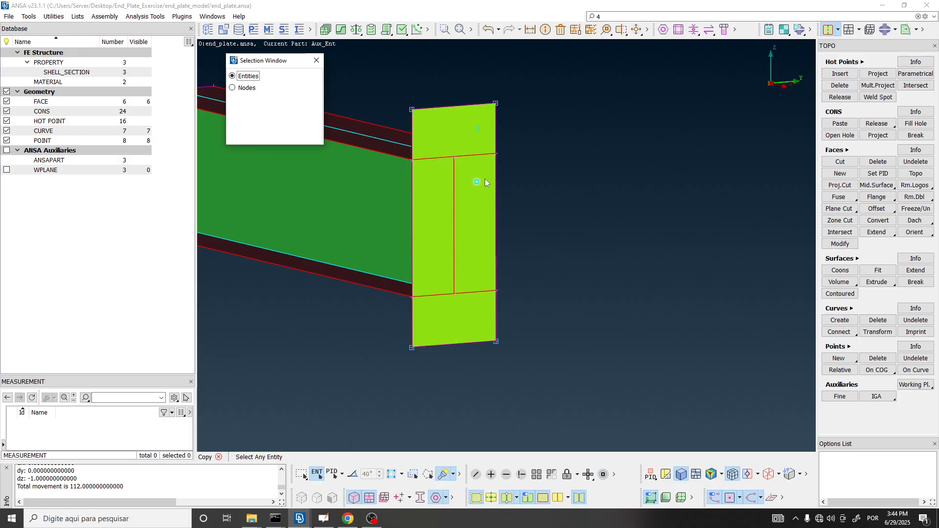
{"action": "key", "text": "alt+Tab"}
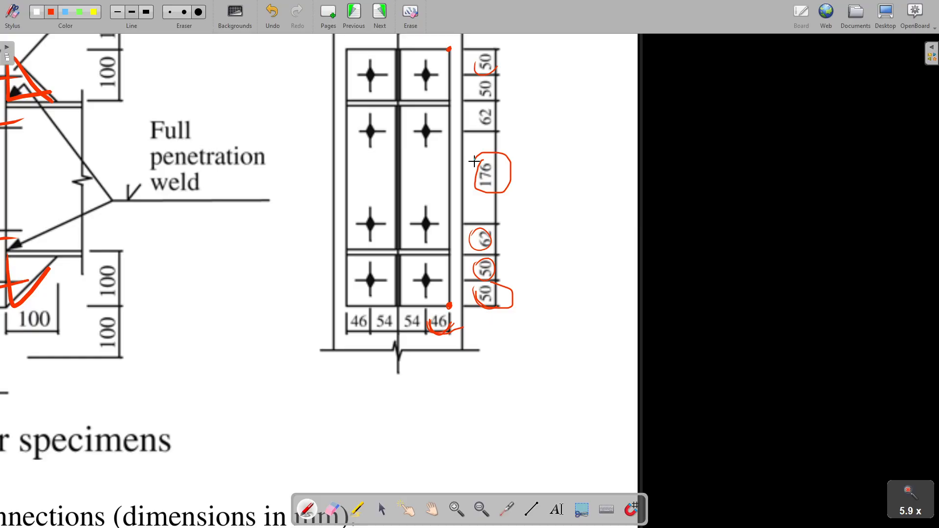
{"action": "key", "text": "alt+Tab"}
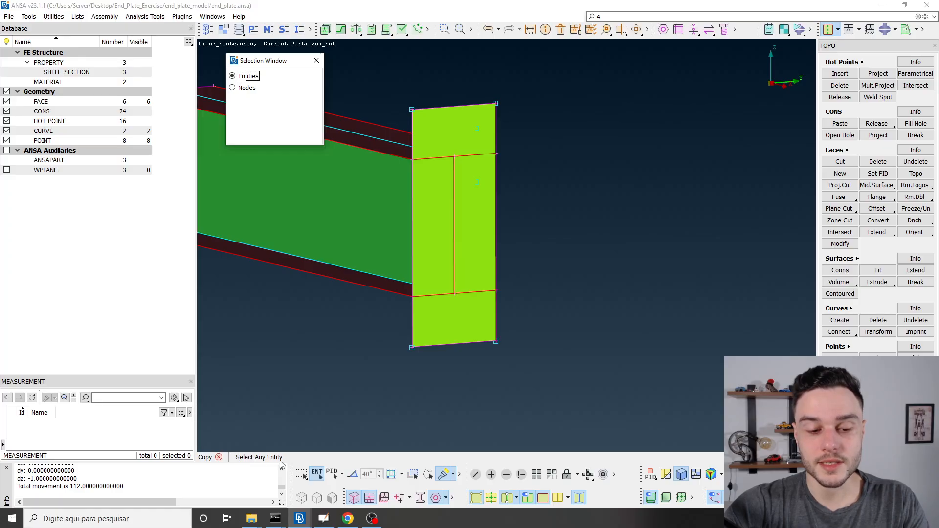
Step: Copy the second bolt point 176 mm along -Z, keeping the copy in the same part
{"action": "left_click", "coordinate": [479, 184]}
{"action": "middle_click", "coordinate": [547, 179]}
{"action": "type", "text": "-1"}
{"action": "key", "text": "Tab"}
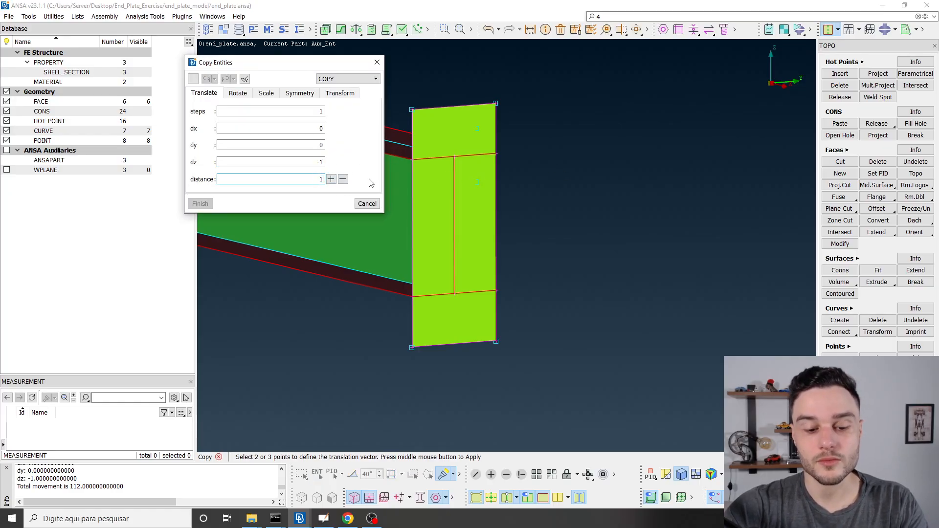
{"action": "type", "text": "76"}
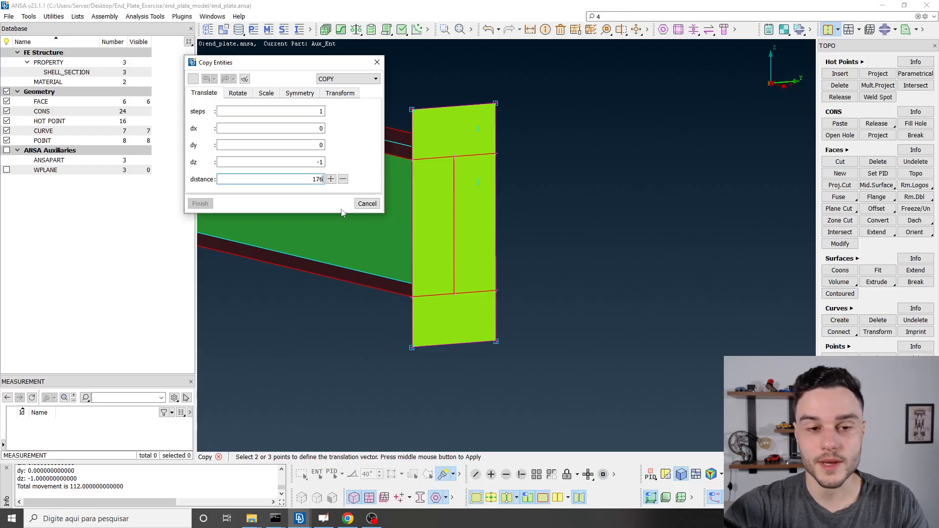
{"action": "left_click", "coordinate": [330, 179]}
{"action": "left_click", "coordinate": [223, 136]}
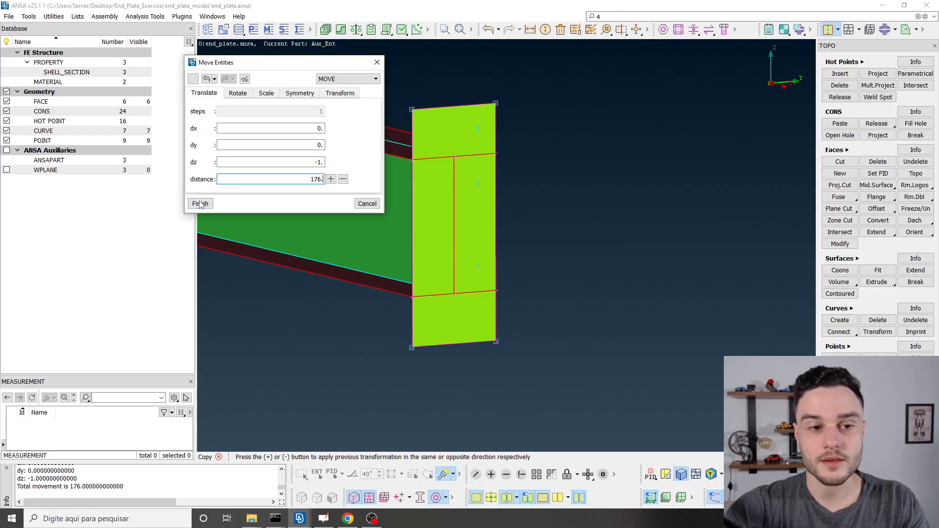
{"action": "left_click", "coordinate": [200, 204]}
Step: Copy the third bolt point 112 mm along -Z to the end plate's lower extension, in the same part
{"action": "scroll", "coordinate": [498, 323], "scroll_direction": "up", "scroll_amount": 3}
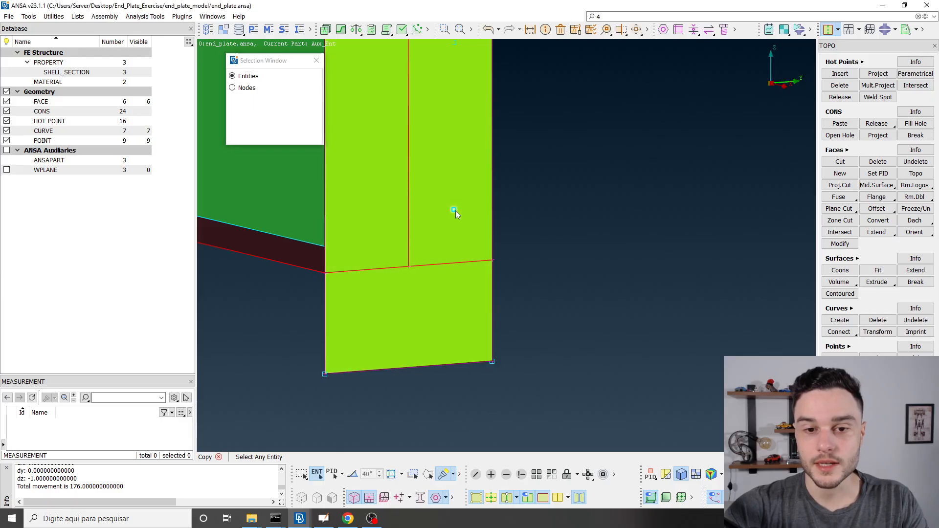
{"action": "middle_click", "coordinate": [547, 170]}
{"action": "type", "text": "-1"}
{"action": "double_click", "coordinate": [326, 180]}
{"action": "type", "text": "112"}
{"action": "left_click", "coordinate": [332, 179]}
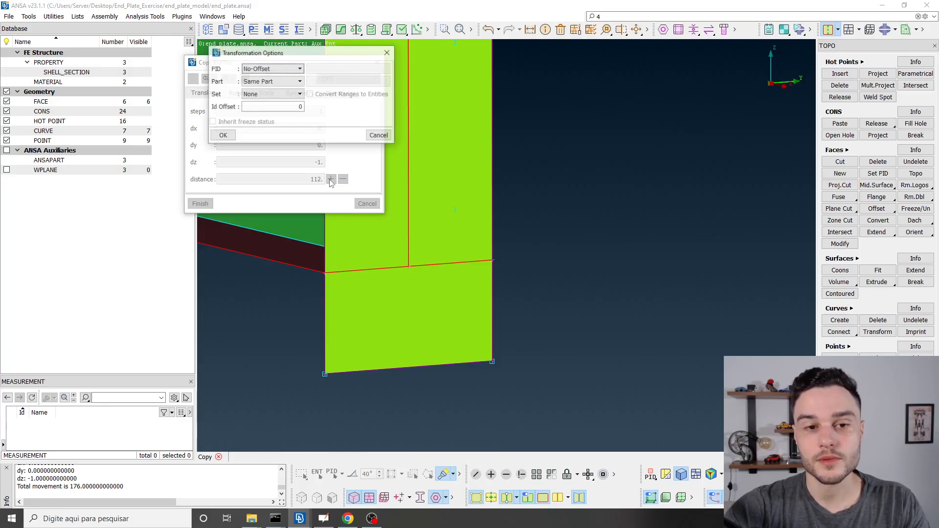
{"action": "left_click", "coordinate": [227, 135]}
{"action": "left_click", "coordinate": [203, 204]}
{"action": "scroll", "coordinate": [431, 260], "scroll_direction": "down", "scroll_amount": 4}
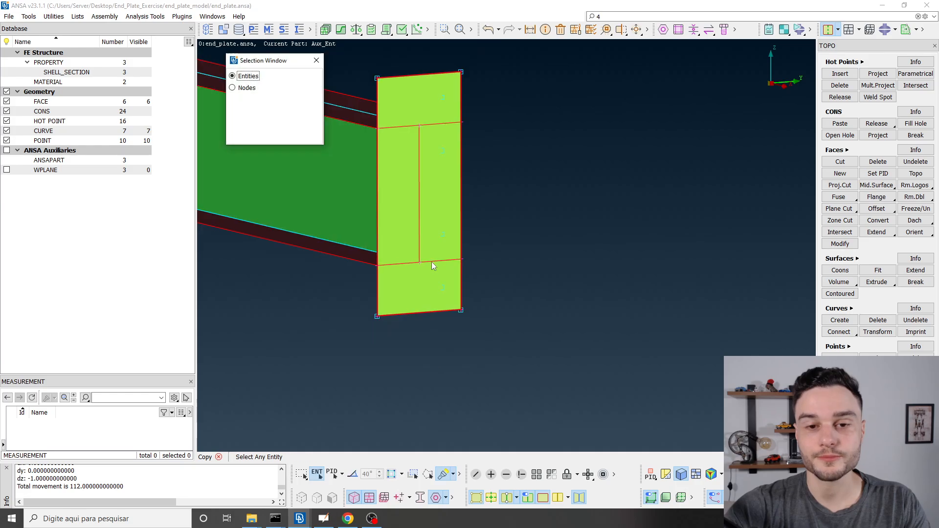
Step: Check the horizontal bolt spacing in the paper and copy the column of four bolt points 108 mm along -Y in the same part
{"action": "key", "text": "alt+Tab"}
{"action": "scroll", "coordinate": [466, 267], "scroll_direction": "down", "scroll_amount": 1}
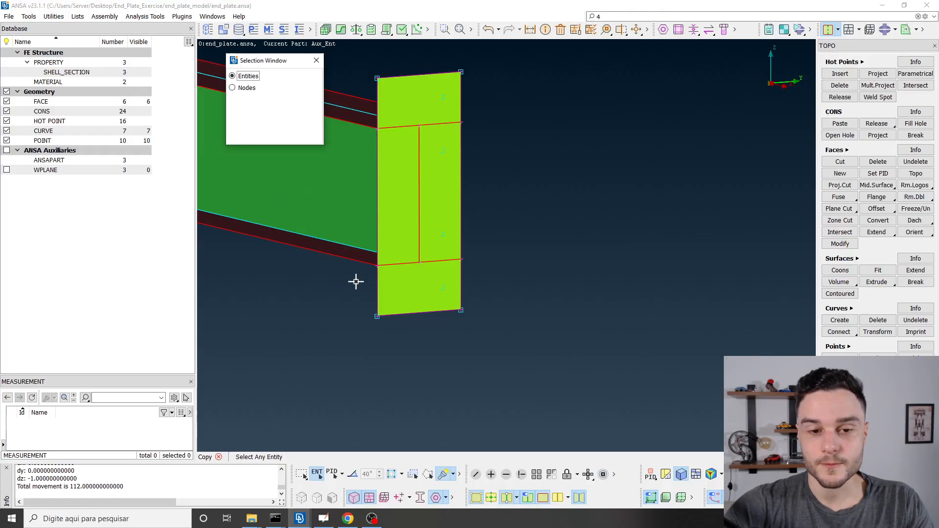
{"action": "left_click", "coordinate": [441, 289]}
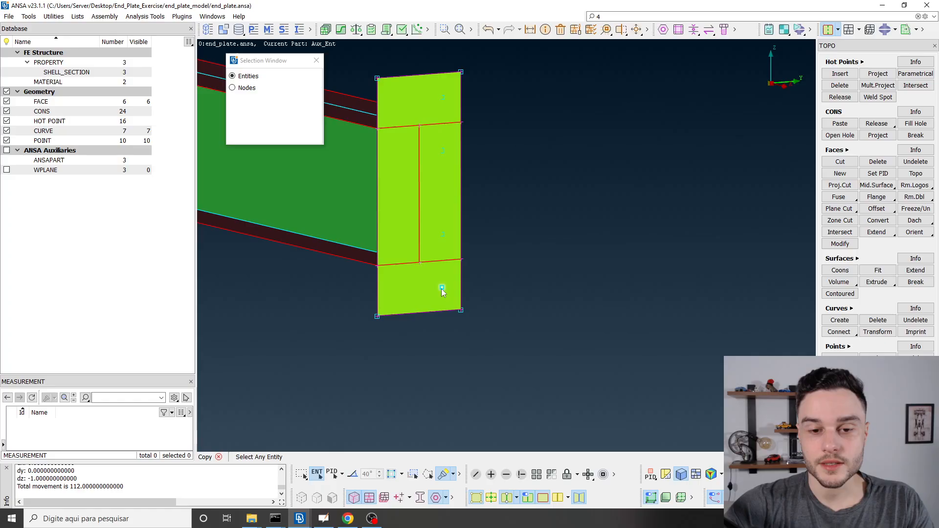
{"action": "left_click", "coordinate": [443, 234]}
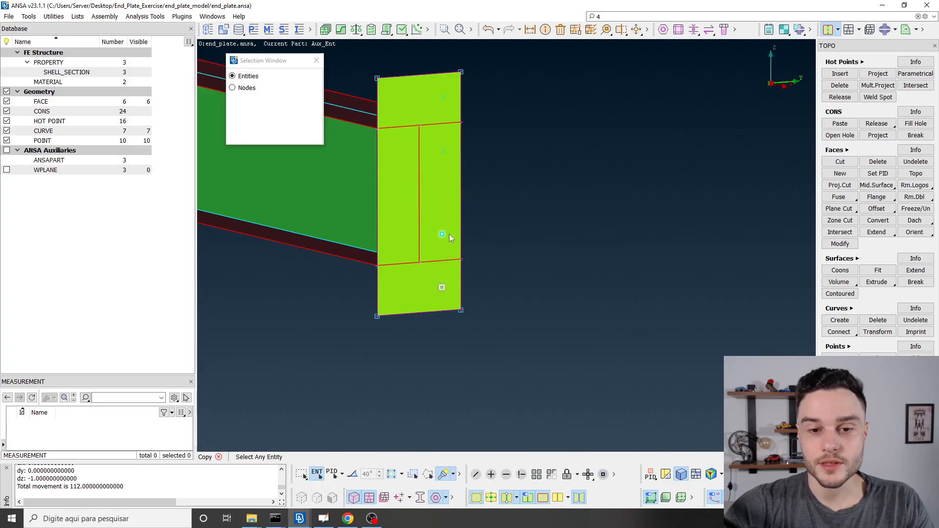
{"action": "left_click", "coordinate": [442, 151]}
{"action": "left_click", "coordinate": [443, 97]}
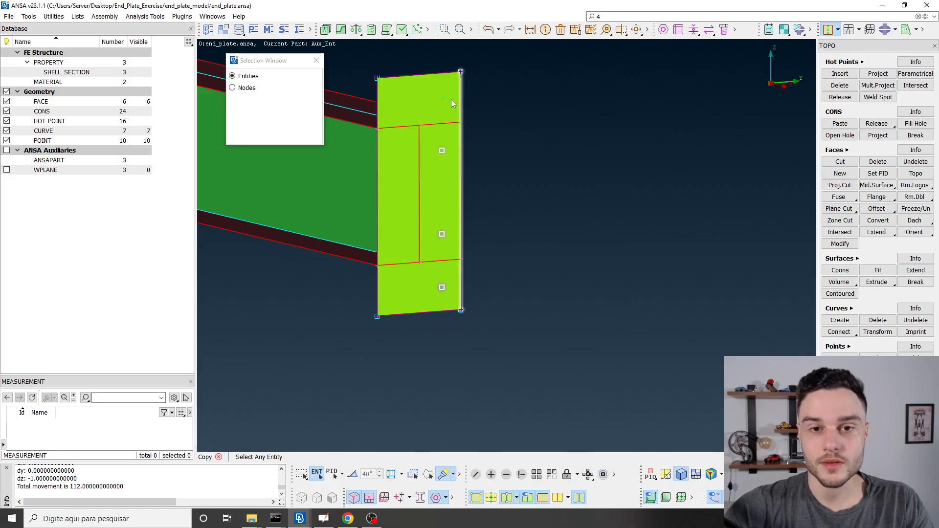
{"action": "middle_click", "coordinate": [533, 148]}
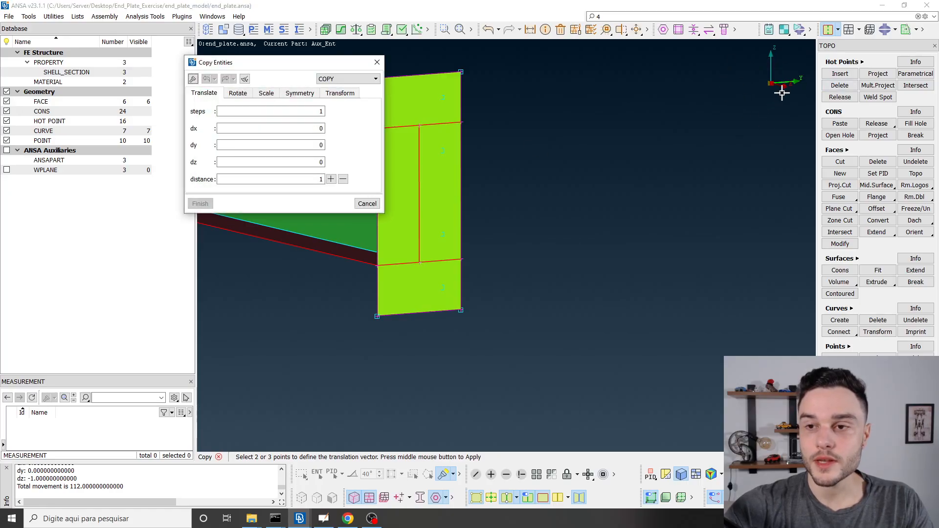
{"action": "double_click", "coordinate": [308, 145]}
{"action": "type", "text": "-1"}
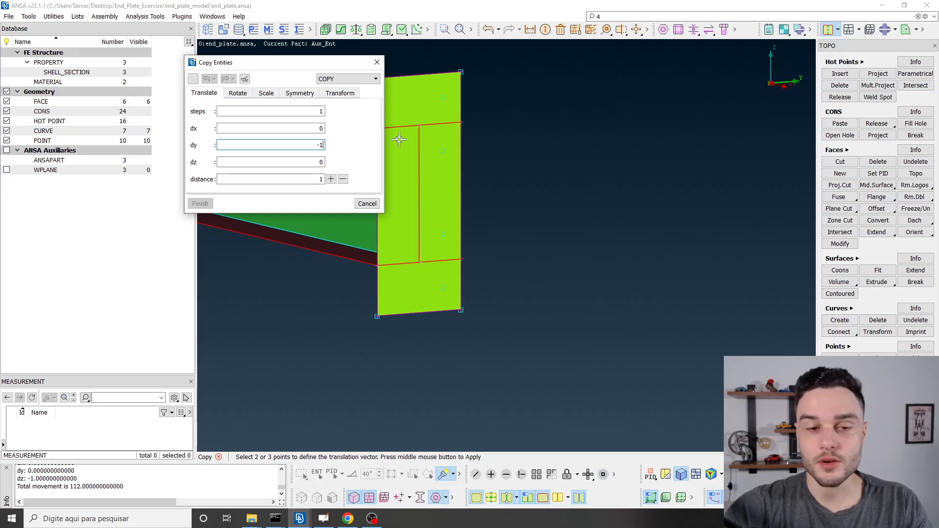
{"action": "key", "text": "Tab"}
{"action": "key", "text": "Tab"}
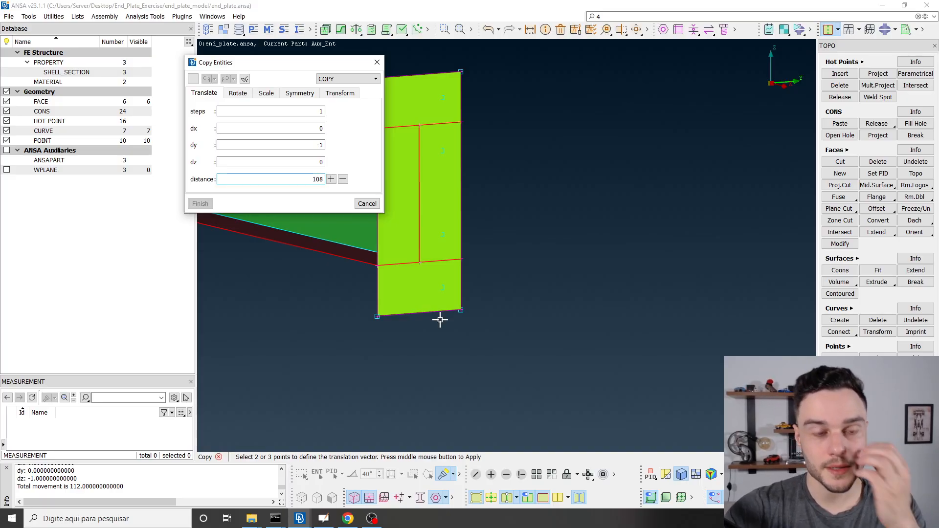
{"action": "left_click", "coordinate": [333, 182]}
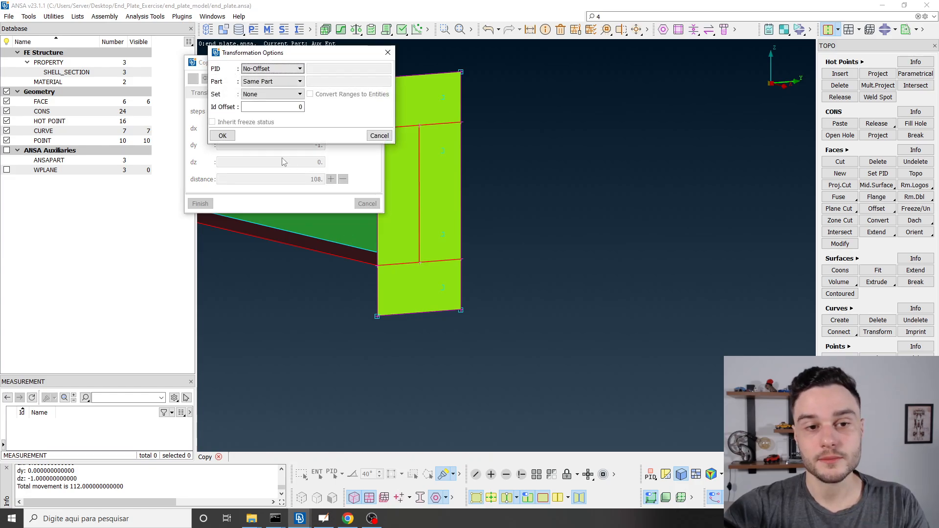
{"action": "left_click", "coordinate": [222, 136]}
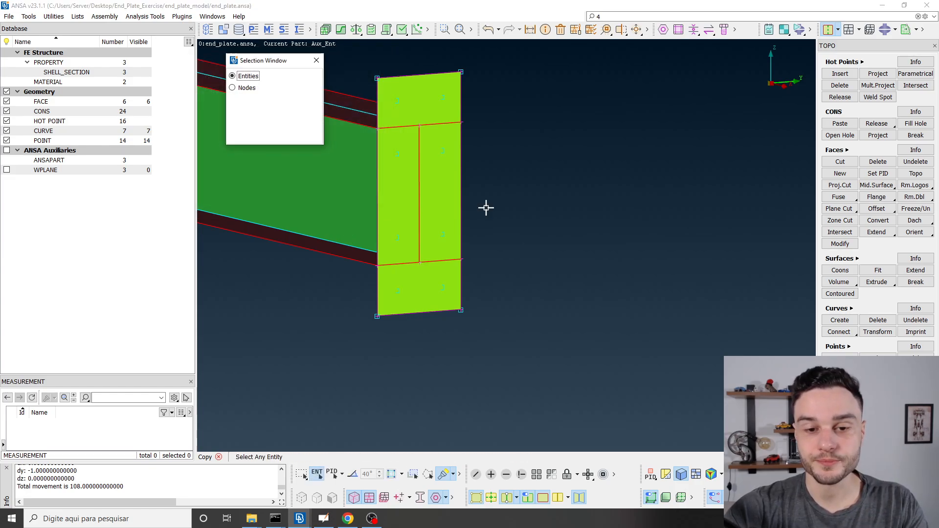
{"action": "key", "text": "Escape"}
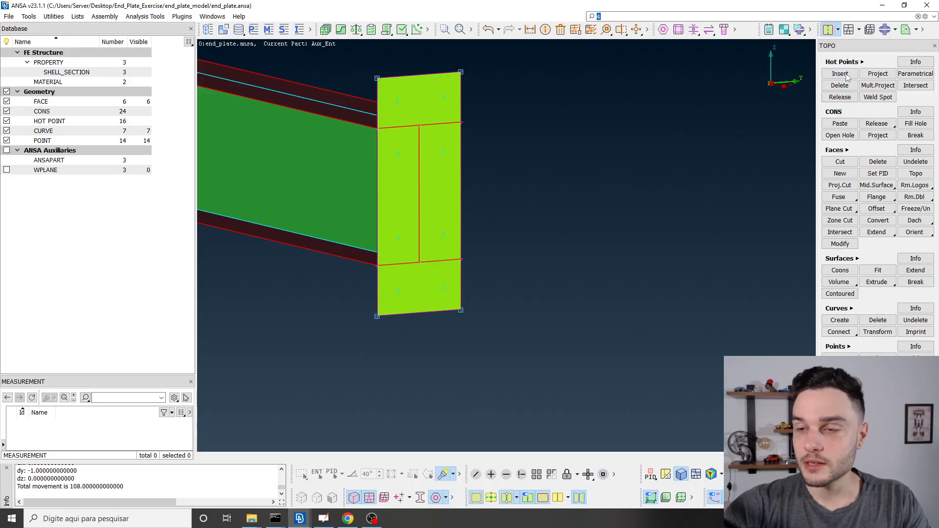
Step: Switch to the paper and review the connection drawing and the specimen details in Table 1
{"action": "key", "text": "alt+Tab"}
{"action": "scroll", "coordinate": [651, 299], "scroll_direction": "down", "scroll_amount": 1, "text": "ctrl"}
{"action": "scroll", "coordinate": [616, 312], "scroll_direction": "down", "scroll_amount": 8, "text": "ctrl"}
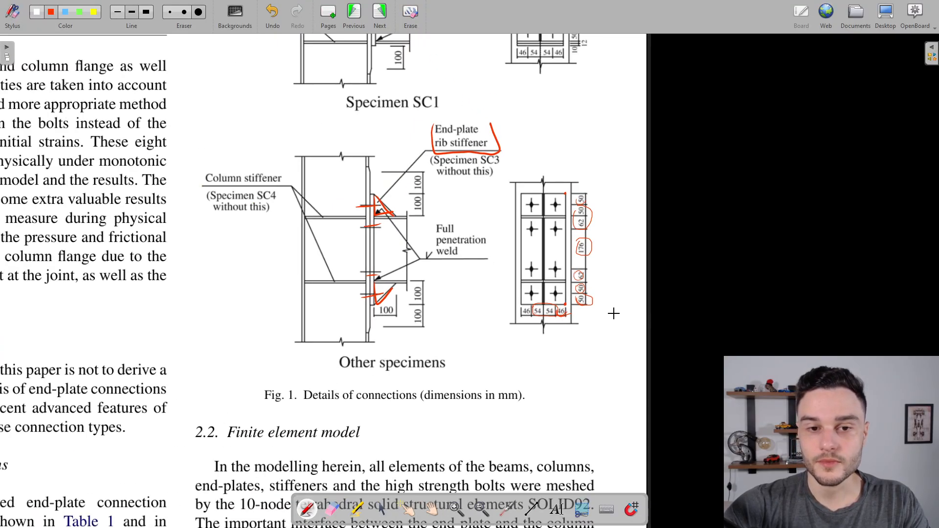
{"action": "key", "text": "Page_Down"}
{"action": "key", "text": "Page_Up"}
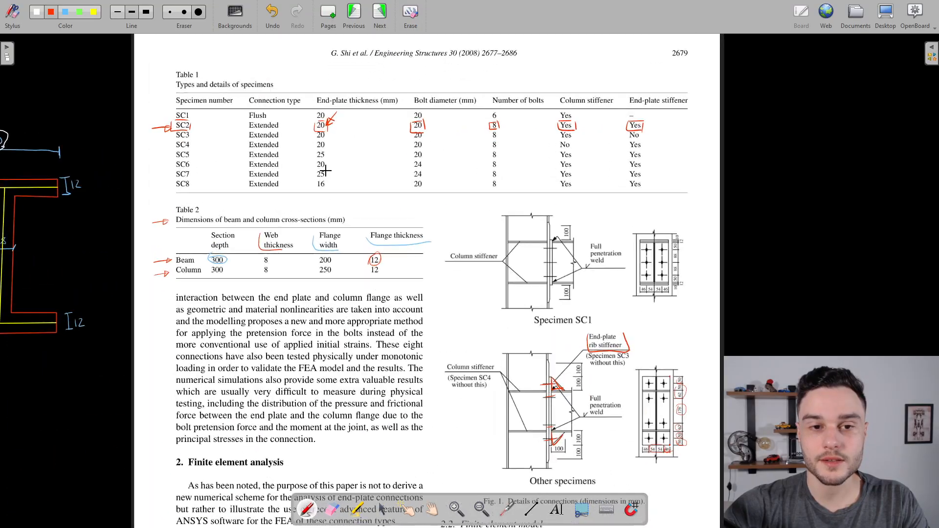
Step: Mark specimen SC2's bolt diameter in Table 1 with a red arrow and check the bolt layout in Fig. 1
{"action": "scroll", "coordinate": [300, 137], "scroll_direction": "up", "scroll_amount": 5, "text": "ctrl"}
{"action": "scroll", "coordinate": [321, 219], "scroll_direction": "up", "scroll_amount": 3}
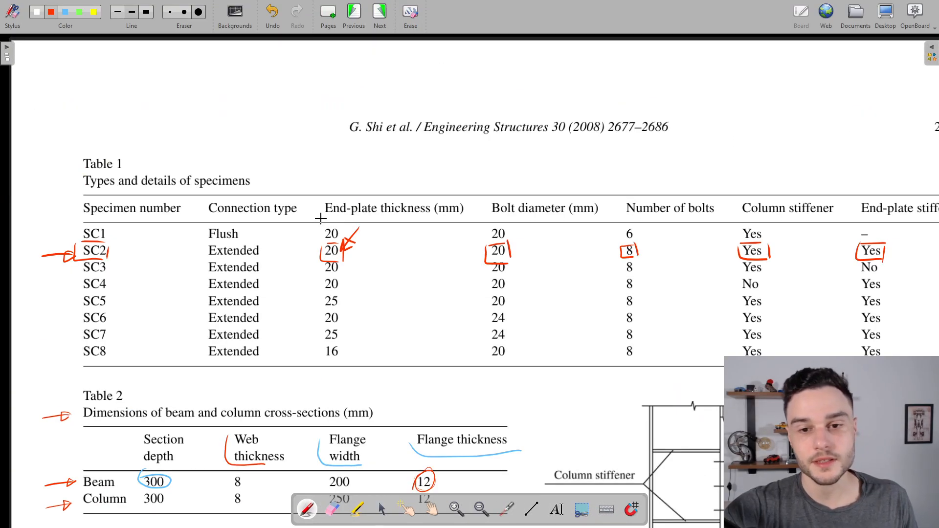
{"action": "left_click_drag", "start_coordinate": [509, 242], "coordinate": [527, 234]}
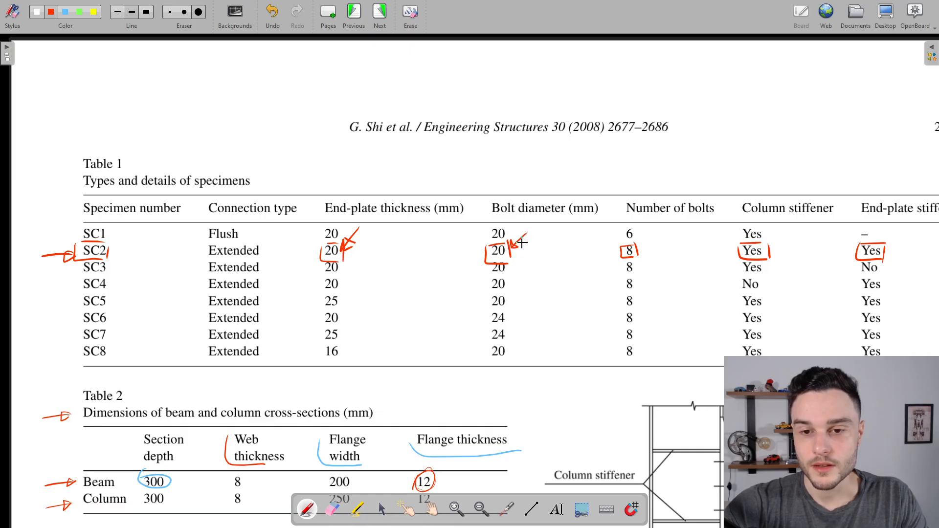
{"action": "scroll", "coordinate": [457, 264], "scroll_direction": "down", "scroll_amount": 2}
{"action": "scroll", "coordinate": [506, 269], "scroll_direction": "up", "scroll_amount": 2}
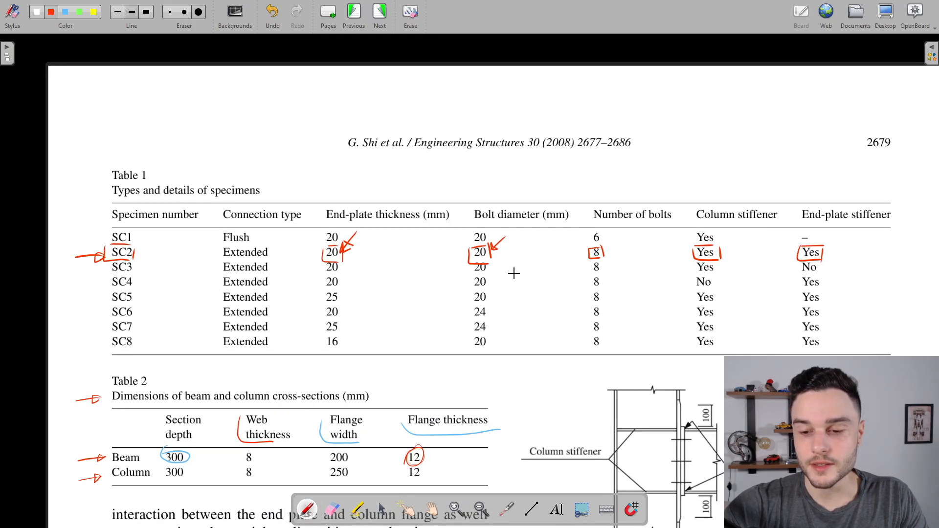
{"action": "scroll", "coordinate": [514, 273], "scroll_direction": "down", "scroll_amount": 8}
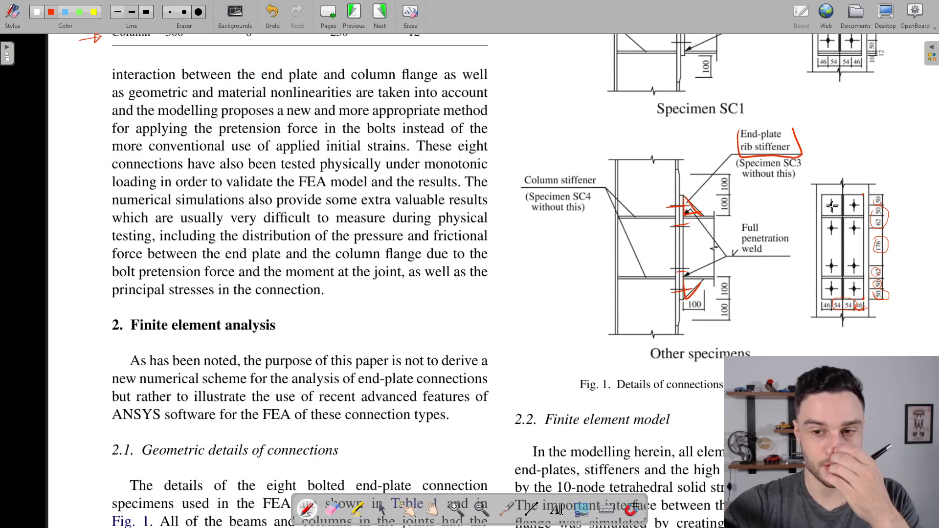
{"action": "scroll", "coordinate": [473, 229], "scroll_direction": "up", "scroll_amount": 7}
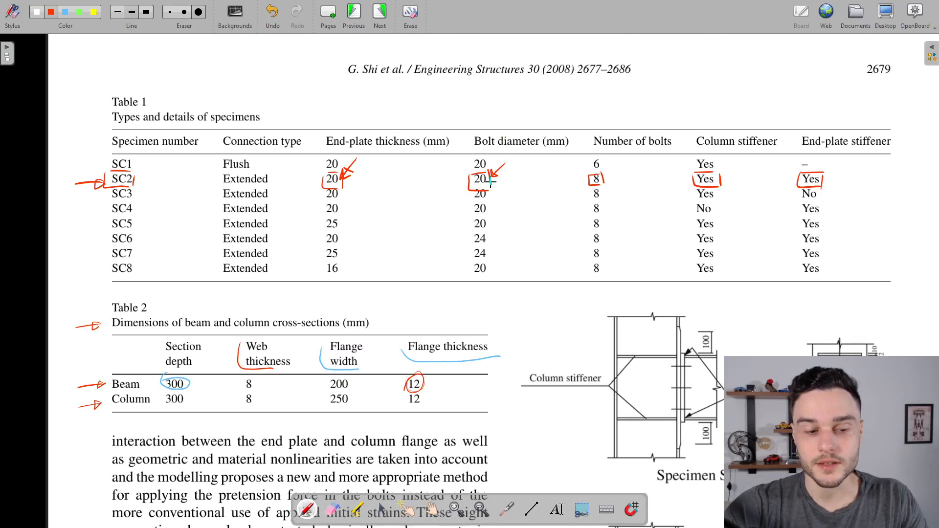
{"action": "scroll", "coordinate": [491, 181], "scroll_direction": "up", "scroll_amount": 1}
{"action": "scroll", "coordinate": [487, 247], "scroll_direction": "up", "scroll_amount": 1, "text": "ctrl"}
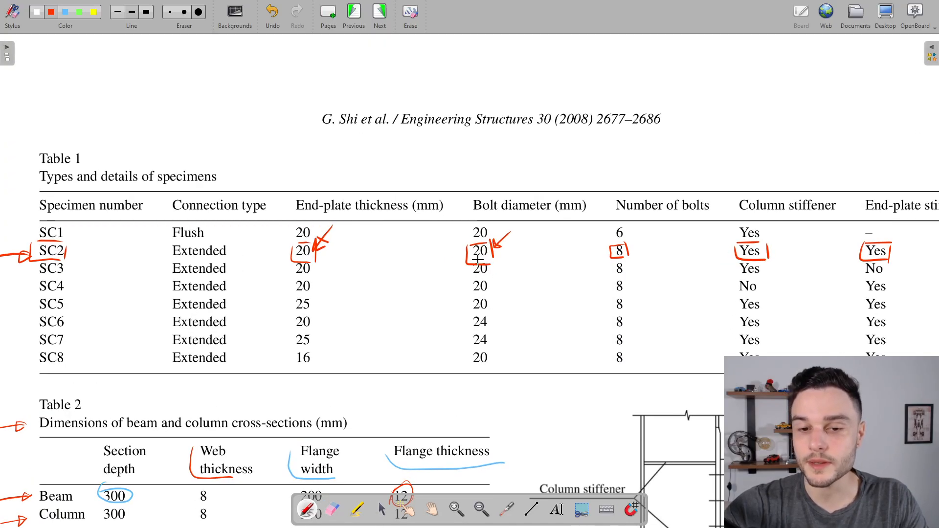
Step: Switch to ANSA and start creating curves in 2D mode with the end plate in view
{"action": "key", "text": "alt+Tab"}
{"action": "scroll", "coordinate": [445, 256], "scroll_direction": "up", "scroll_amount": 3}
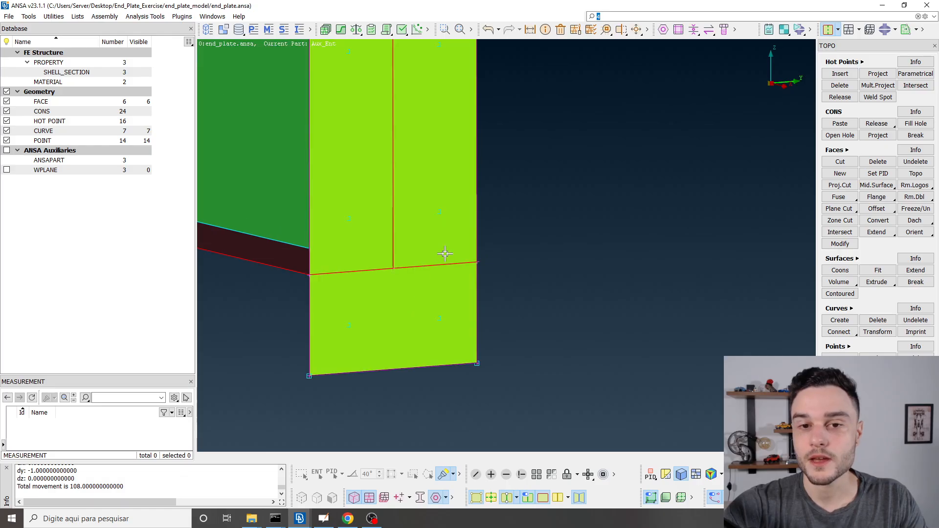
{"action": "scroll", "coordinate": [445, 255], "scroll_direction": "down", "scroll_amount": 4}
{"action": "scroll", "coordinate": [414, 123], "scroll_direction": "up", "scroll_amount": 2}
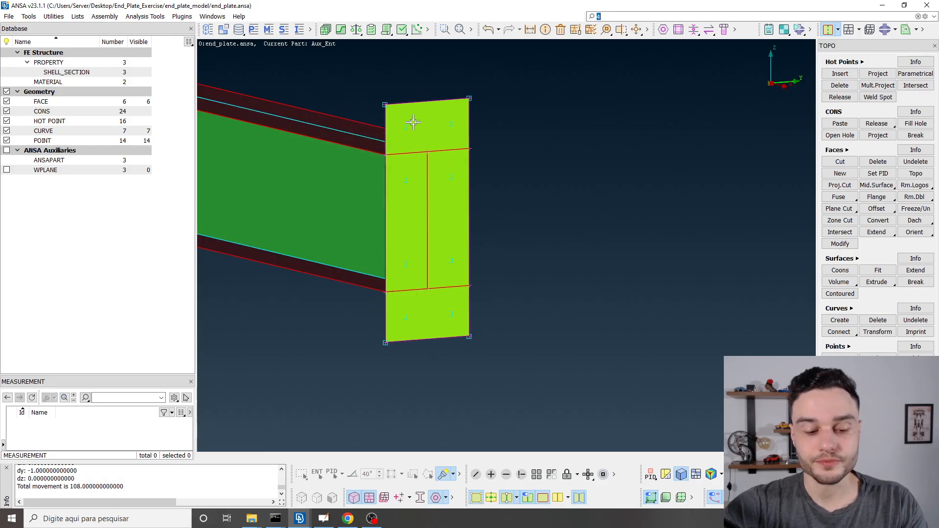
{"action": "left_click", "coordinate": [839, 29]}
{"action": "left_click", "coordinate": [841, 43]}
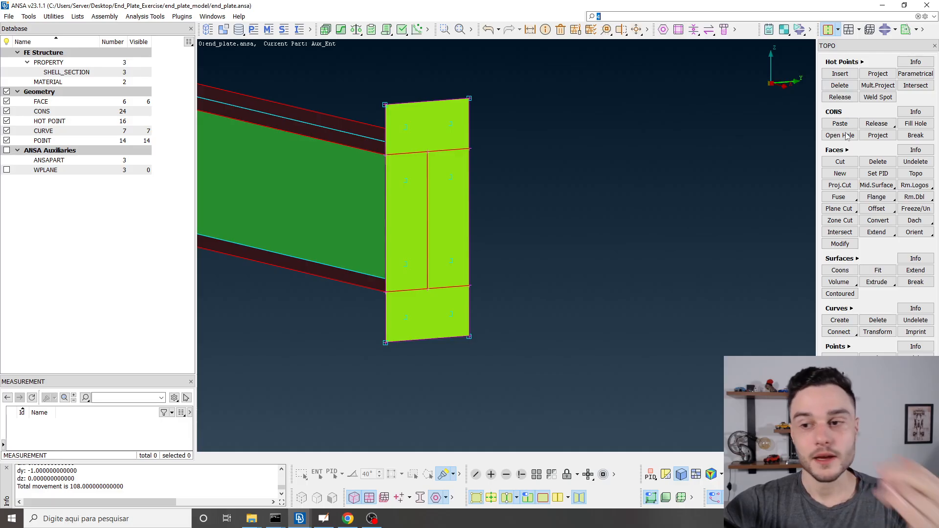
{"action": "left_click", "coordinate": [840, 320]}
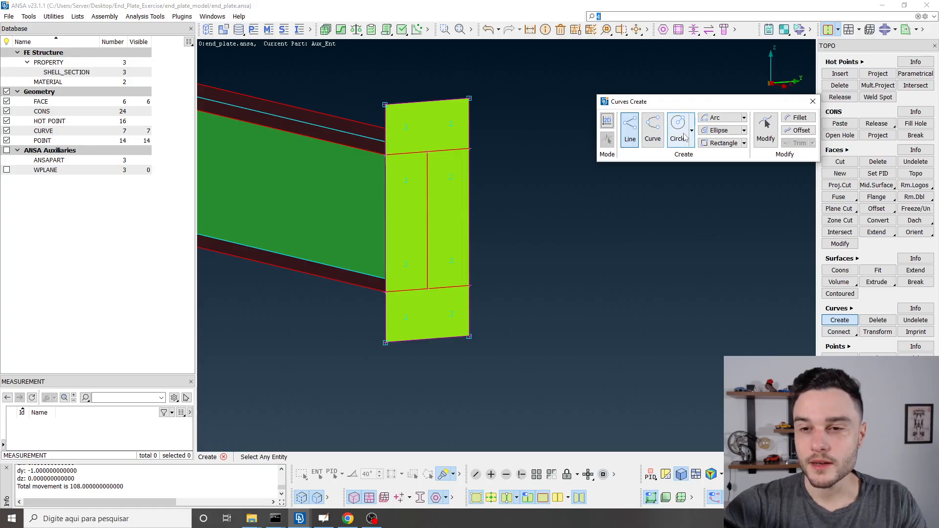
{"action": "left_click", "coordinate": [610, 123]}
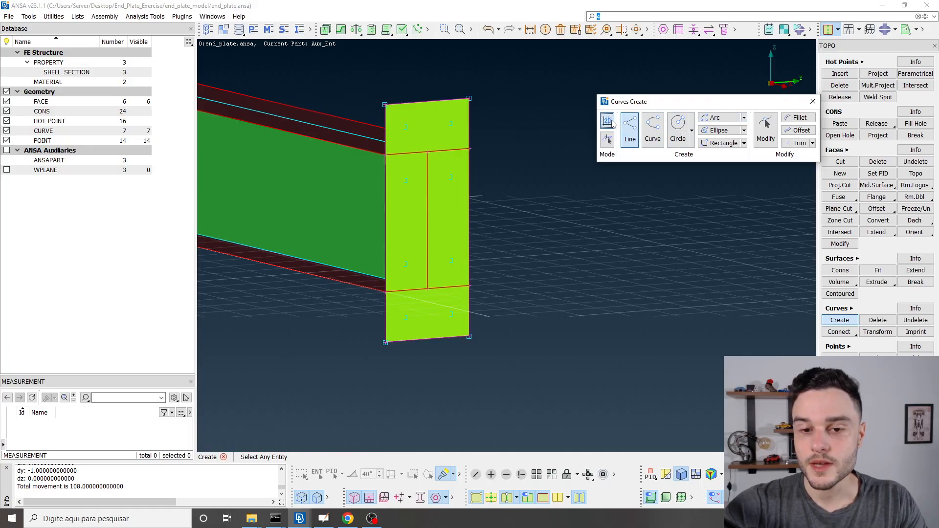
Step: Place the 2D sketch plane on the end plate's upper face and assign it to the Aux_Ent part
{"action": "scroll", "coordinate": [602, 262], "scroll_direction": "down", "scroll_amount": 5}
{"action": "left_click_drag", "start_coordinate": [614, 264], "coordinate": [594, 278], "text": "ctrl"}
{"action": "scroll", "coordinate": [556, 261], "scroll_direction": "up", "scroll_amount": 5}
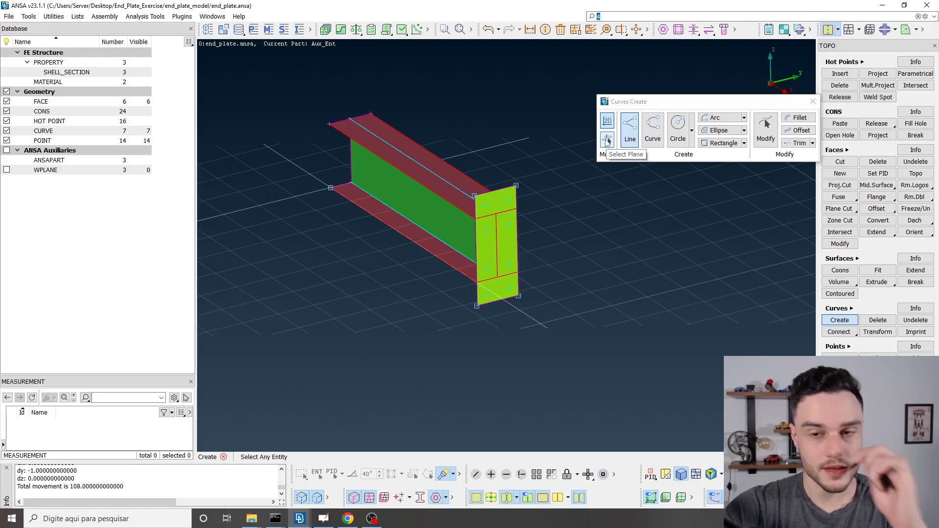
{"action": "left_click", "coordinate": [607, 140]}
{"action": "scroll", "coordinate": [505, 203], "scroll_direction": "up", "scroll_amount": 3}
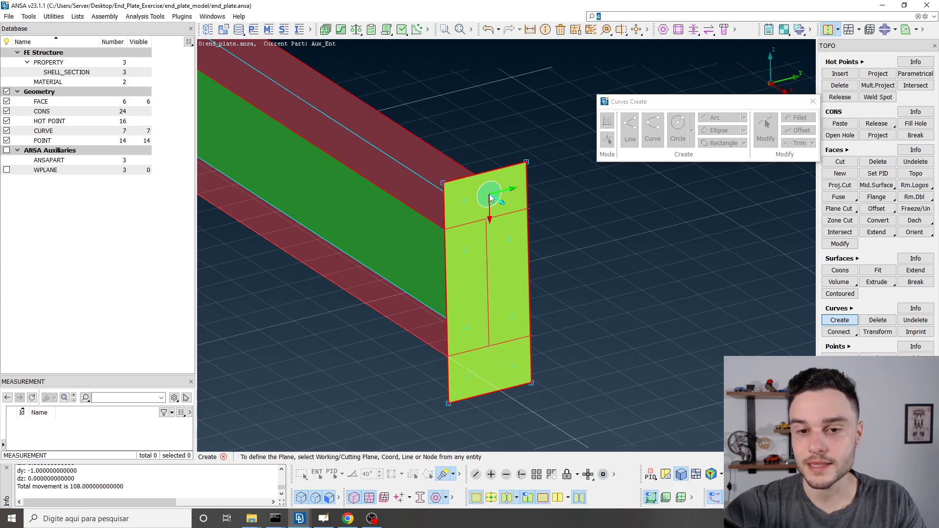
{"action": "left_click", "coordinate": [489, 194]}
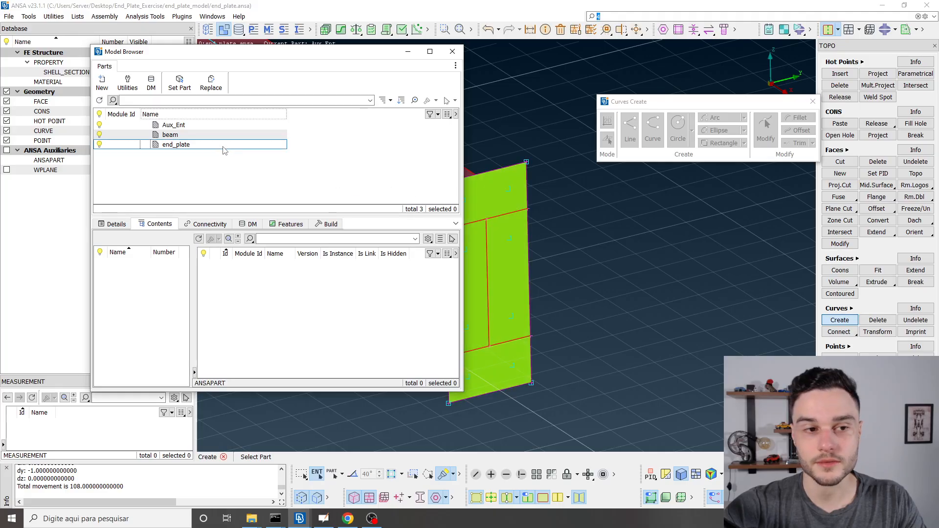
{"action": "left_click", "coordinate": [187, 128]}
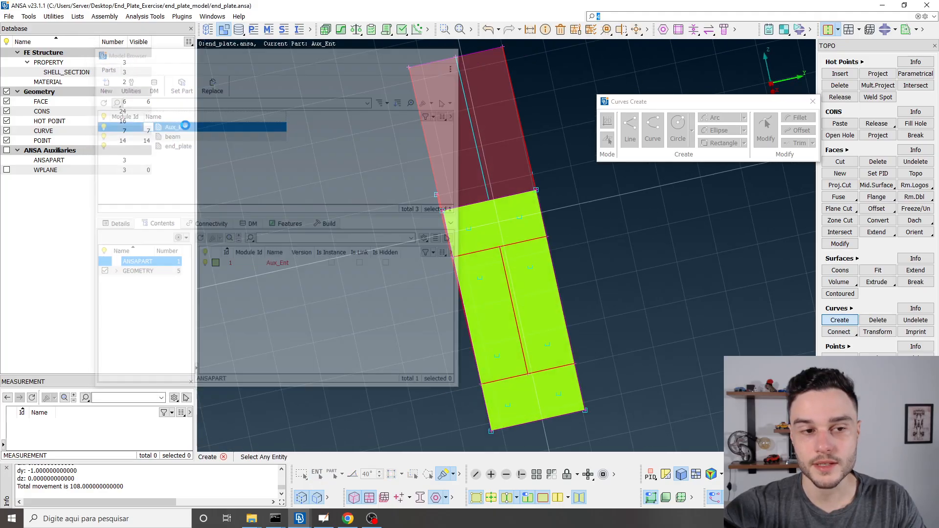
Step: Draw a center-radius circle of radius 11 at the upper-right bolt point of the end plate
{"action": "scroll", "coordinate": [479, 238], "scroll_direction": "up", "scroll_amount": 3}
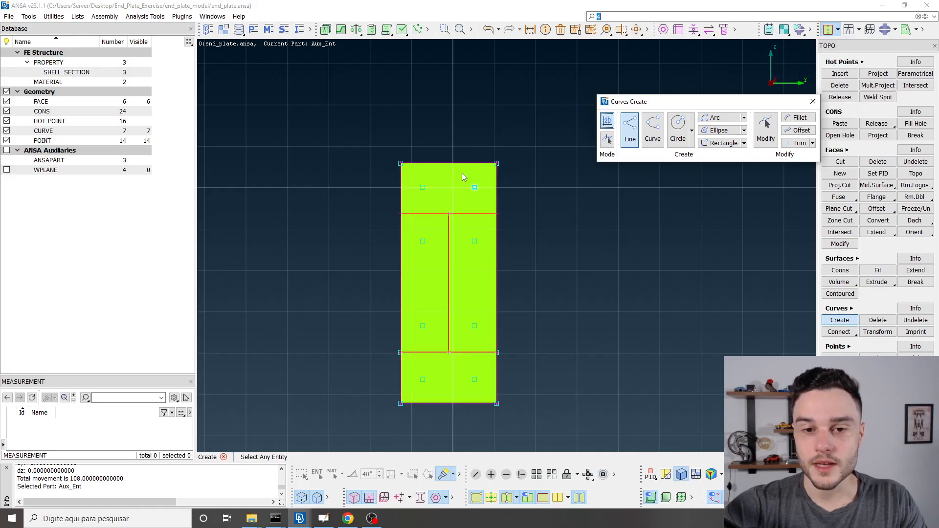
{"action": "scroll", "coordinate": [473, 186], "scroll_direction": "up", "scroll_amount": 3}
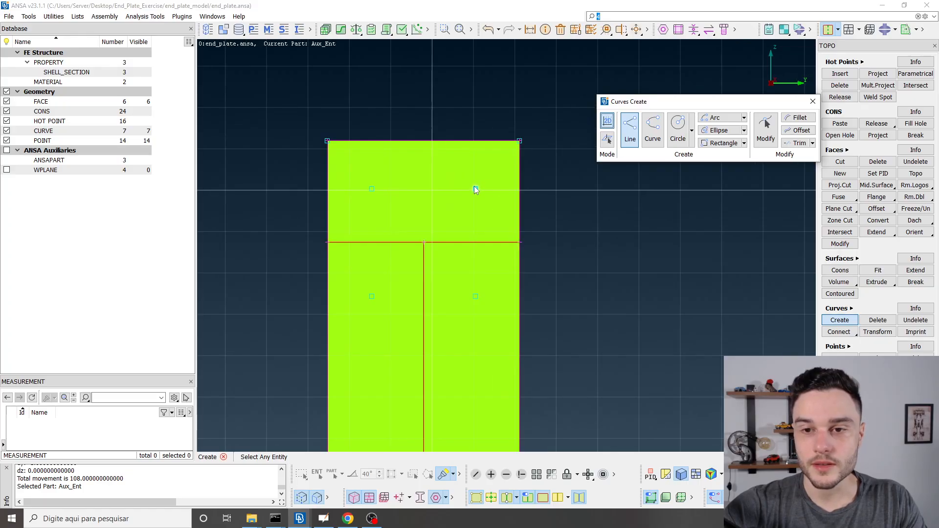
{"action": "left_click", "coordinate": [692, 131]}
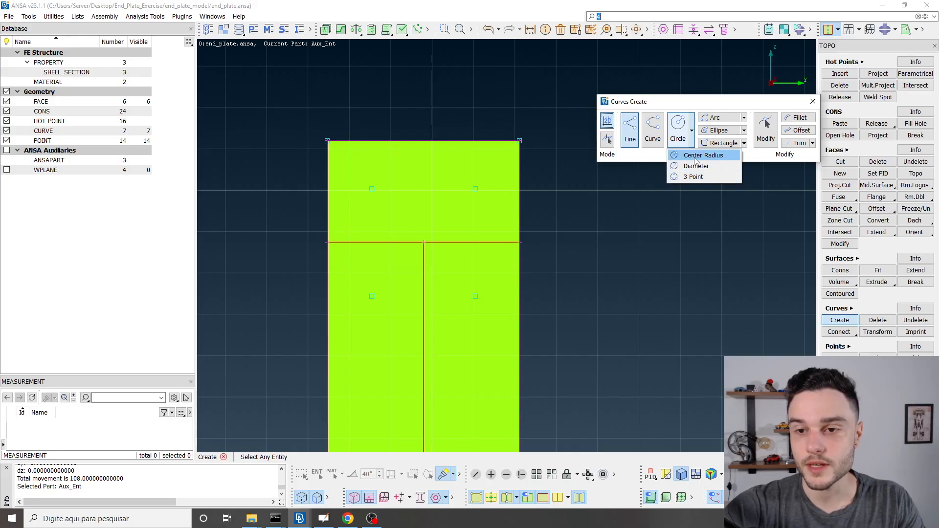
{"action": "left_click", "coordinate": [699, 155]}
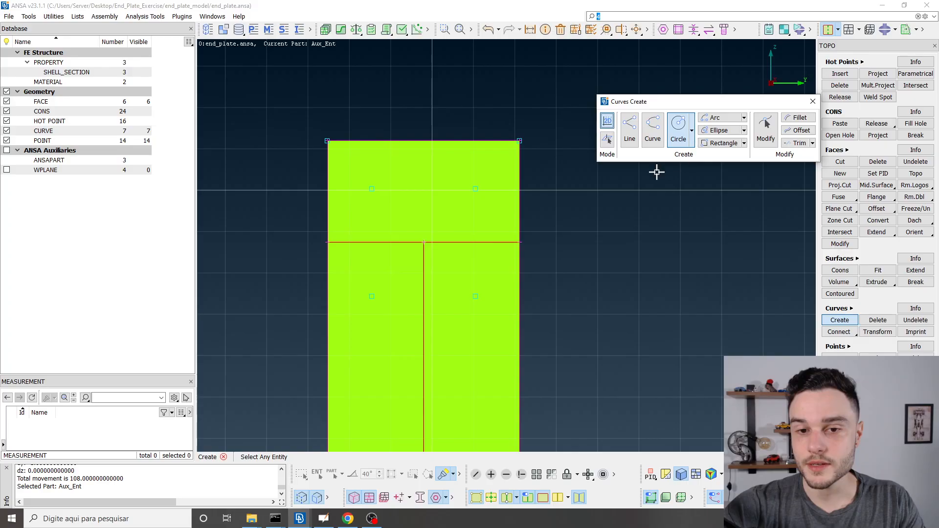
{"action": "left_click", "coordinate": [477, 190]}
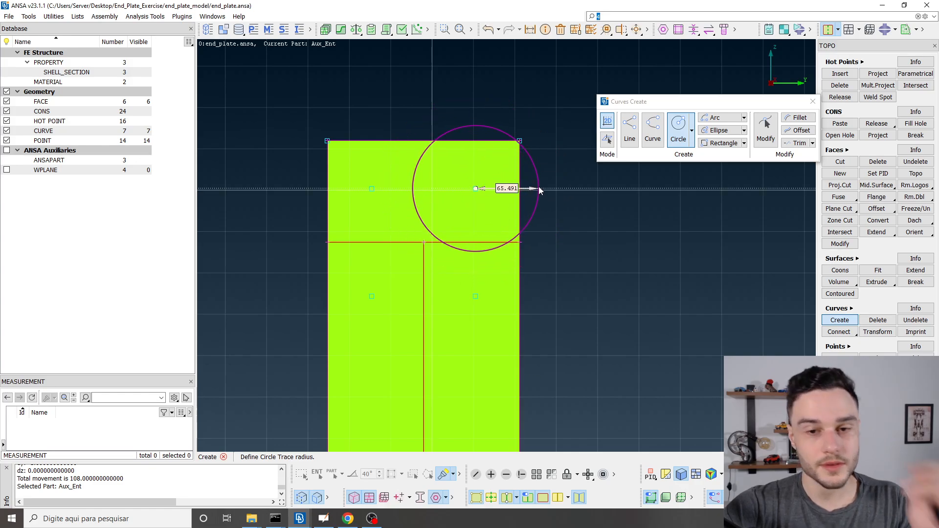
{"action": "scroll", "coordinate": [542, 190], "scroll_direction": "up", "scroll_amount": 3}
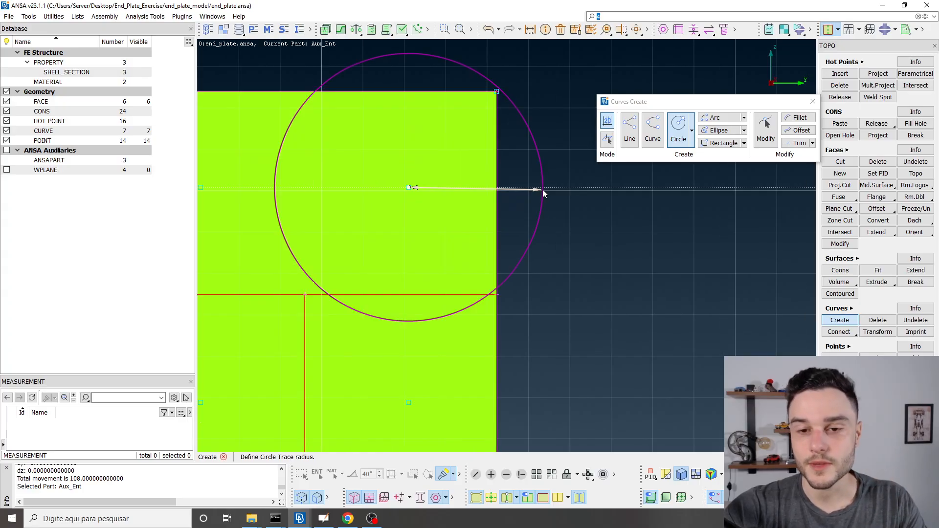
{"action": "scroll", "coordinate": [540, 187], "scroll_direction": "up", "scroll_amount": 3}
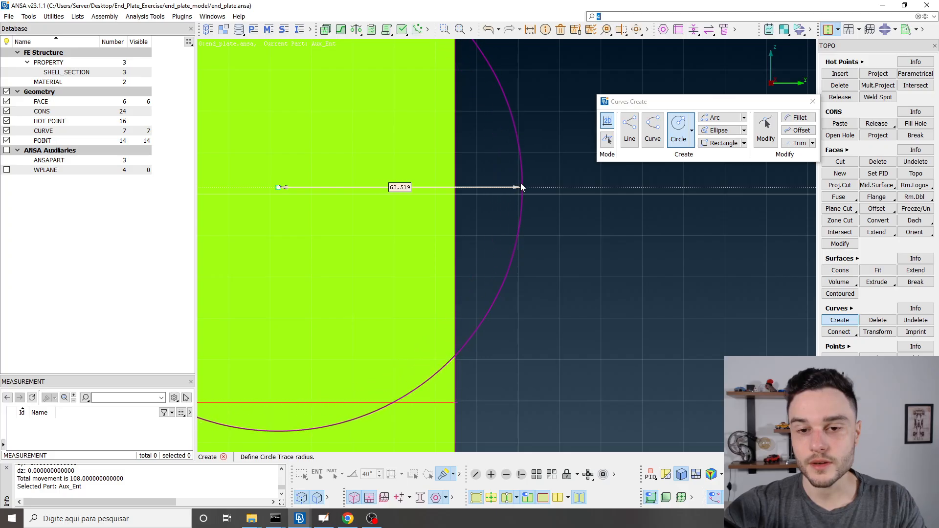
{"action": "scroll", "coordinate": [492, 184], "scroll_direction": "down", "scroll_amount": 3}
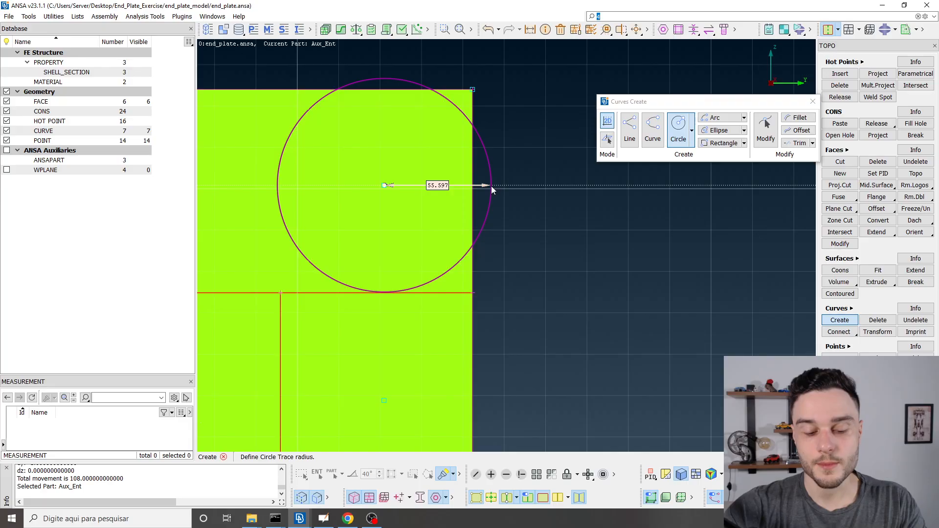
{"action": "key", "text": "Tab"}
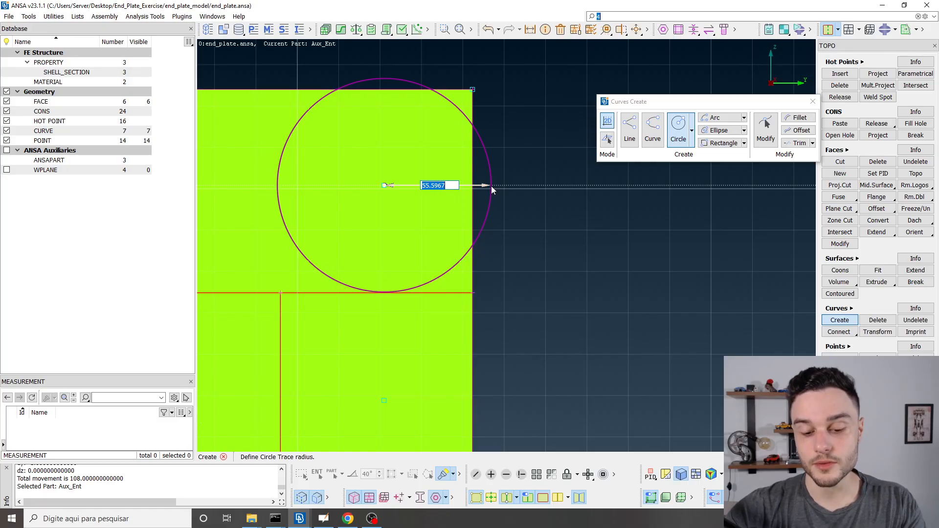
{"action": "type", "text": "11"}
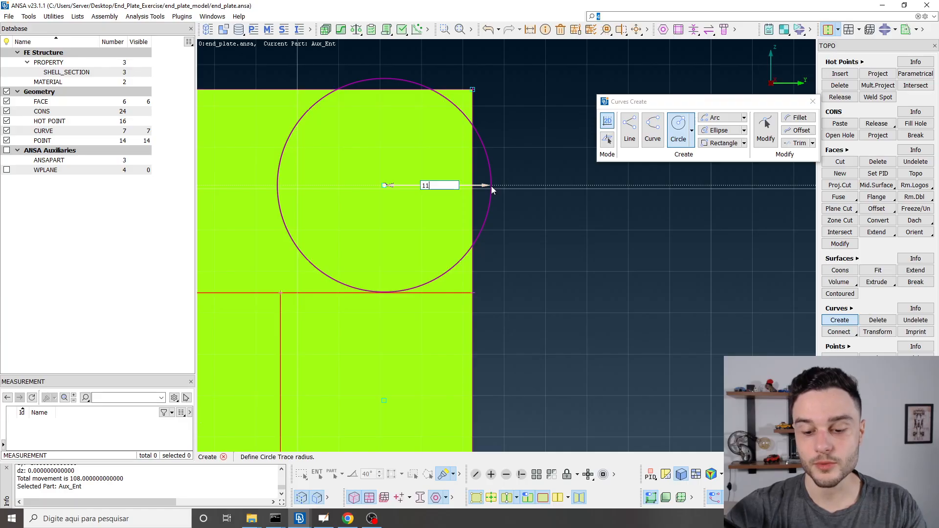
{"action": "key", "text": "Return"}
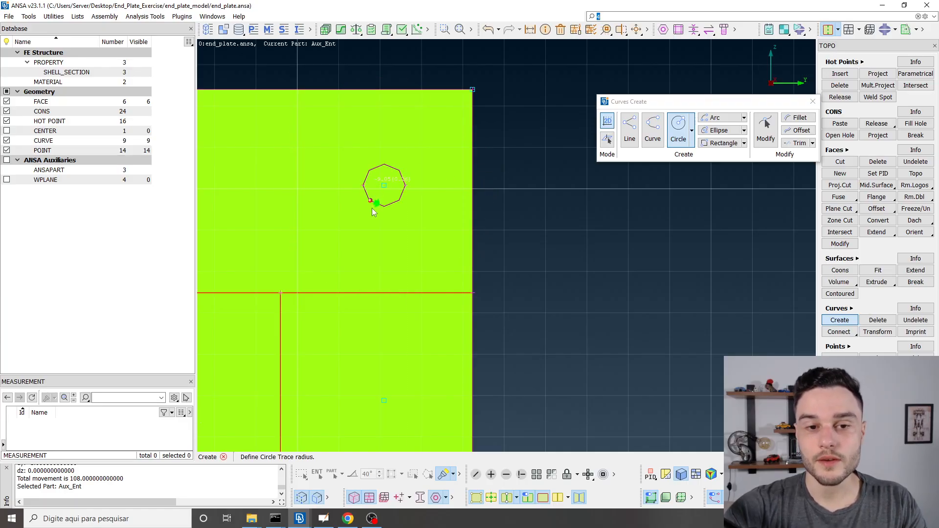
{"action": "scroll", "coordinate": [365, 203], "scroll_direction": "up", "scroll_amount": 5}
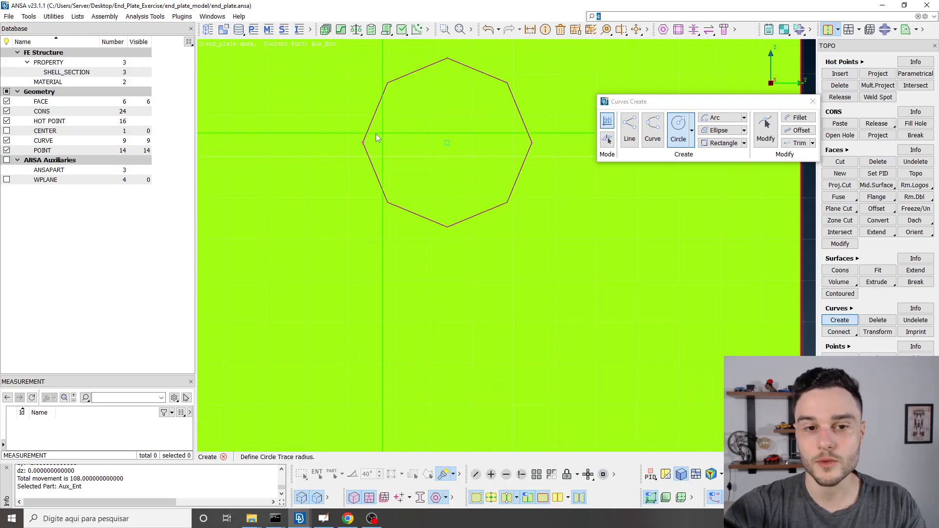
{"action": "scroll", "coordinate": [453, 176], "scroll_direction": "down", "scroll_amount": 5}
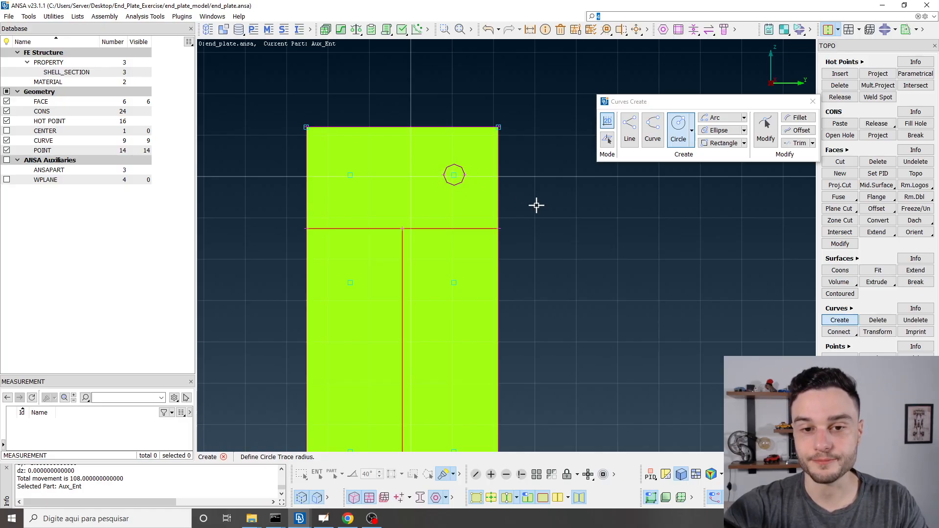
Step: Draw a circle of radius 11 centred on the upper-left bolt point of the end plate
{"action": "scroll", "coordinate": [535, 204], "scroll_direction": "down", "scroll_amount": 3}
{"action": "scroll", "coordinate": [482, 213], "scroll_direction": "up", "scroll_amount": 3}
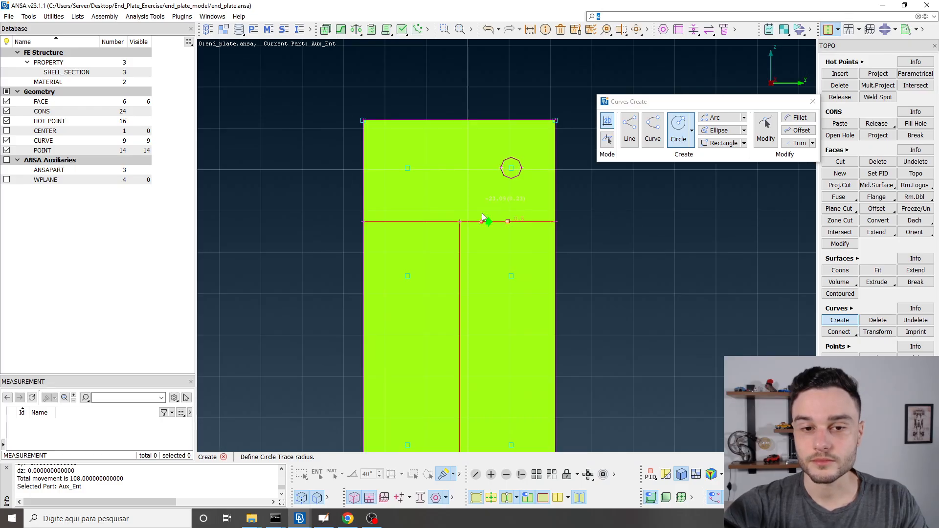
{"action": "left_click", "coordinate": [409, 168]}
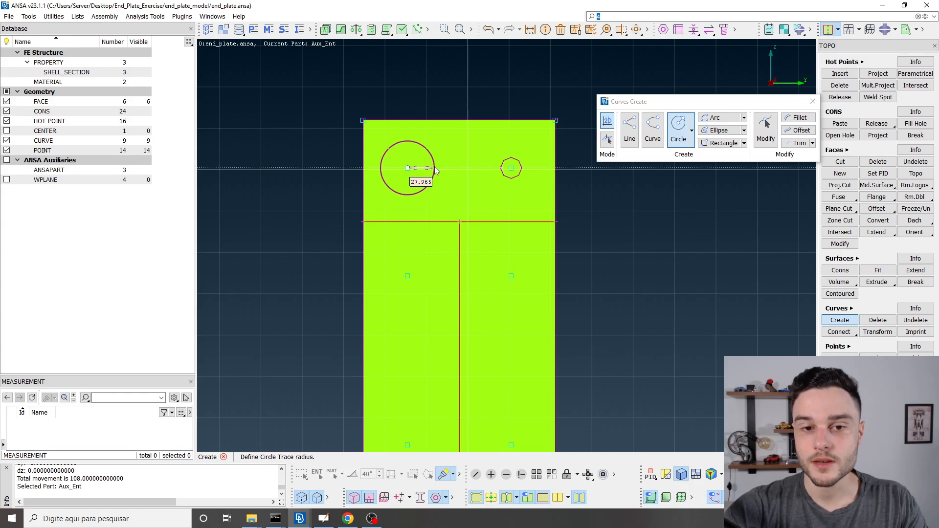
{"action": "scroll", "coordinate": [437, 171], "scroll_direction": "up", "scroll_amount": 3}
{"action": "key", "text": "Tab"}
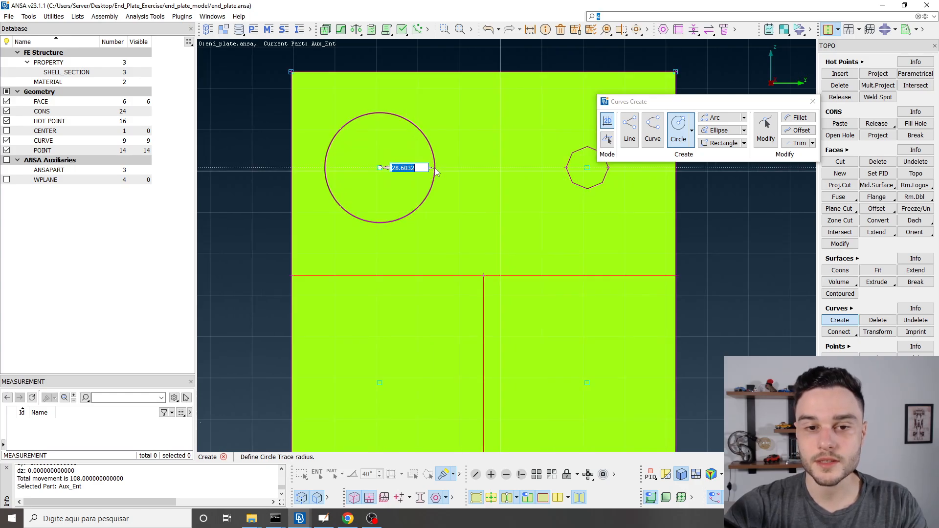
{"action": "type", "text": "11"}
{"action": "key", "text": "Return"}
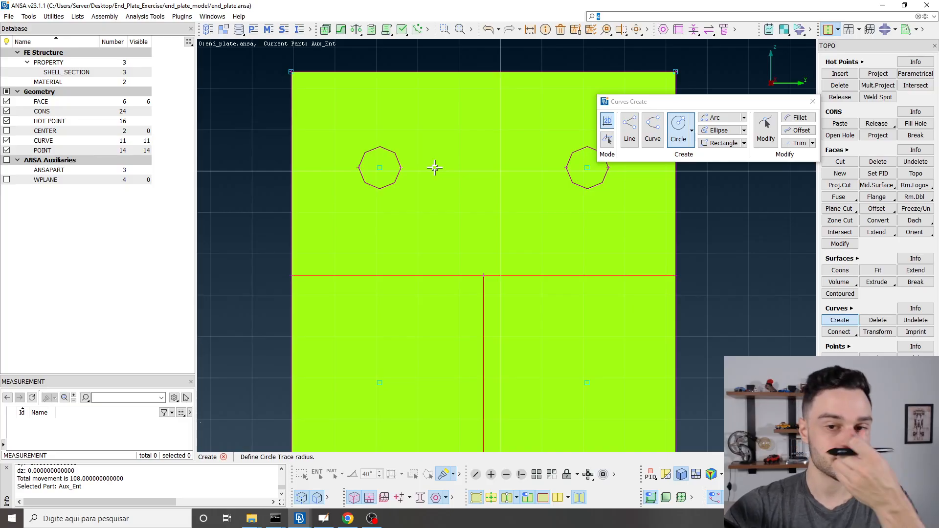
Step: Draw a circle of radius 11 centred on the right bolt point of the end plate's second row
{"action": "scroll", "coordinate": [345, 113], "scroll_direction": "down", "scroll_amount": 5}
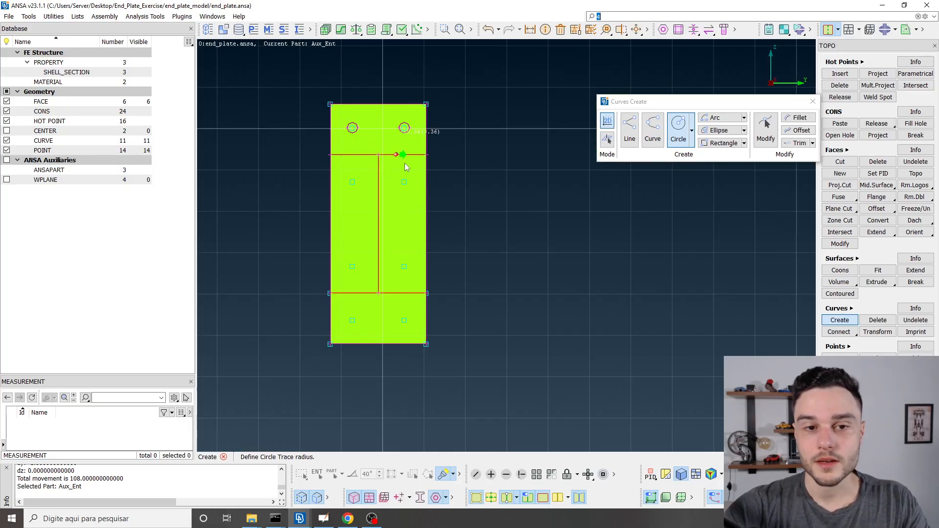
{"action": "scroll", "coordinate": [402, 162], "scroll_direction": "up", "scroll_amount": 3}
{"action": "scroll", "coordinate": [397, 195], "scroll_direction": "up", "scroll_amount": 3}
{"action": "left_click", "coordinate": [395, 189]}
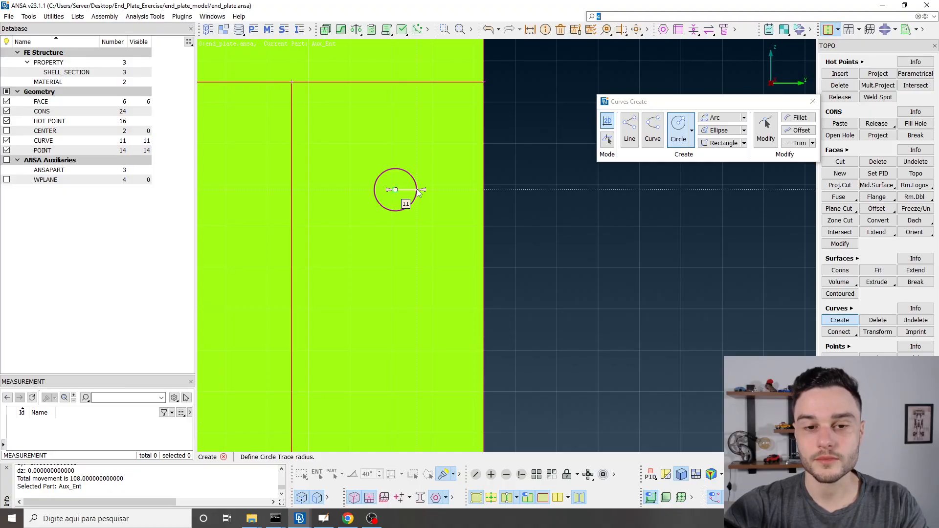
{"action": "scroll", "coordinate": [418, 193], "scroll_direction": "down", "scroll_amount": 2}
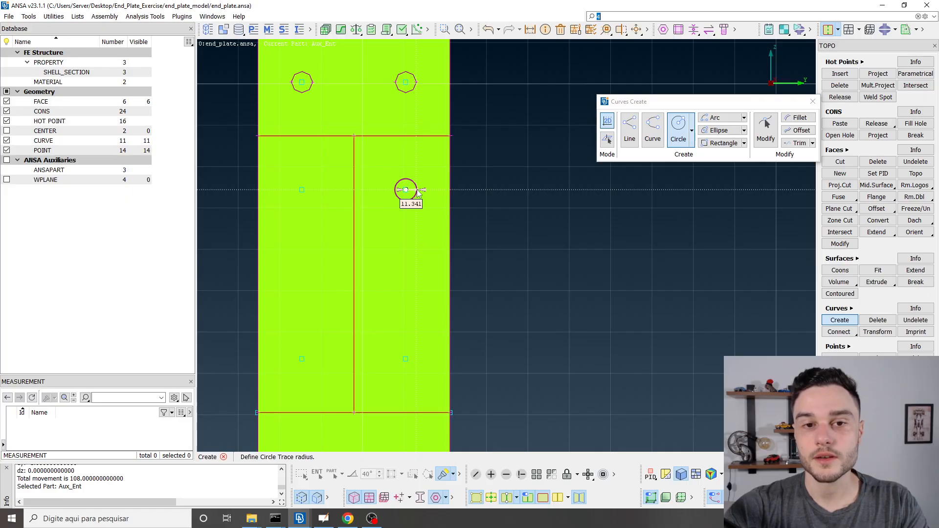
{"action": "scroll", "coordinate": [418, 193], "scroll_direction": "up", "scroll_amount": 2}
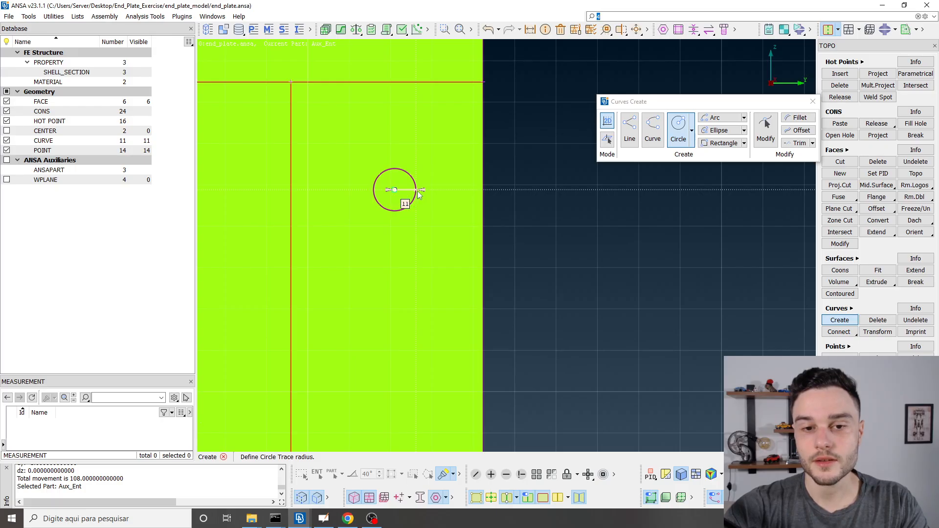
{"action": "left_click", "coordinate": [418, 191]}
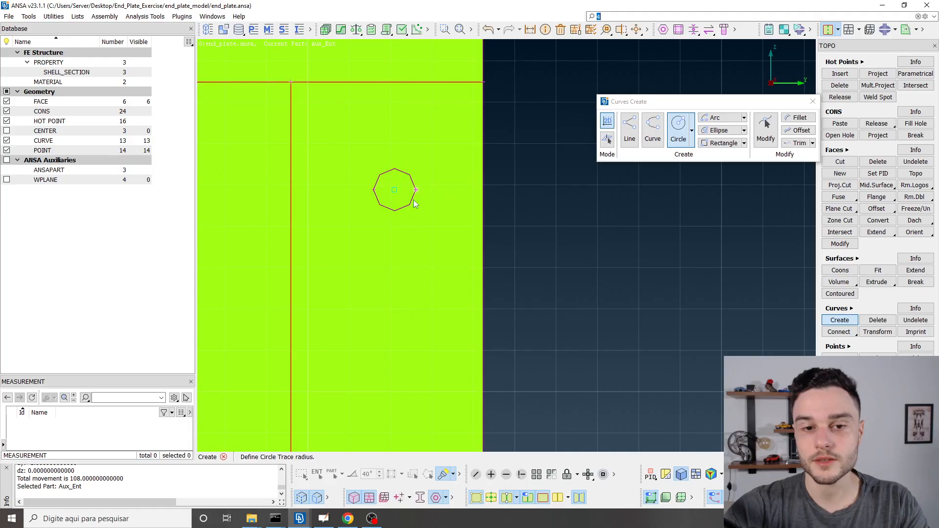
Step: Draw a circle of radius 11 centred on the left bolt point of the end plate's second row
{"action": "scroll", "coordinate": [587, 175], "scroll_direction": "down", "scroll_amount": 4}
{"action": "scroll", "coordinate": [515, 186], "scroll_direction": "up", "scroll_amount": 2}
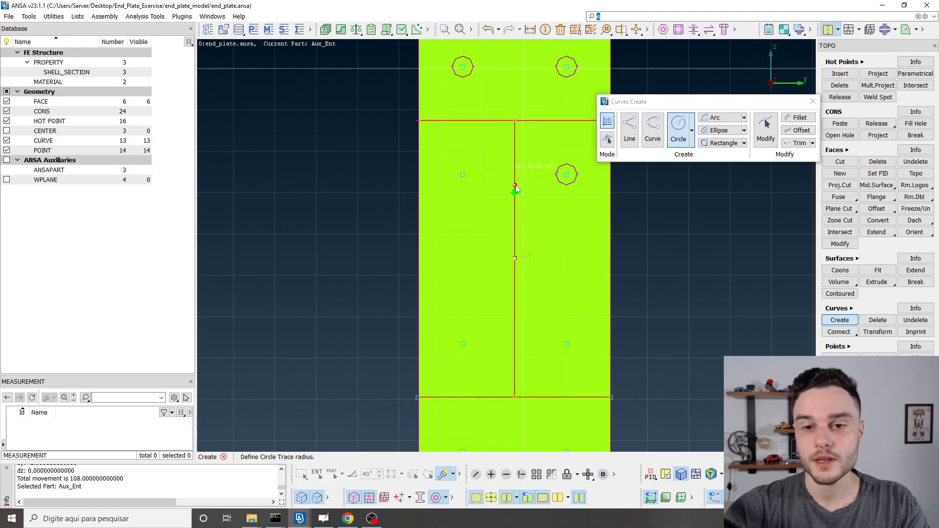
{"action": "scroll", "coordinate": [468, 177], "scroll_direction": "up", "scroll_amount": 2}
{"action": "left_click", "coordinate": [458, 171]}
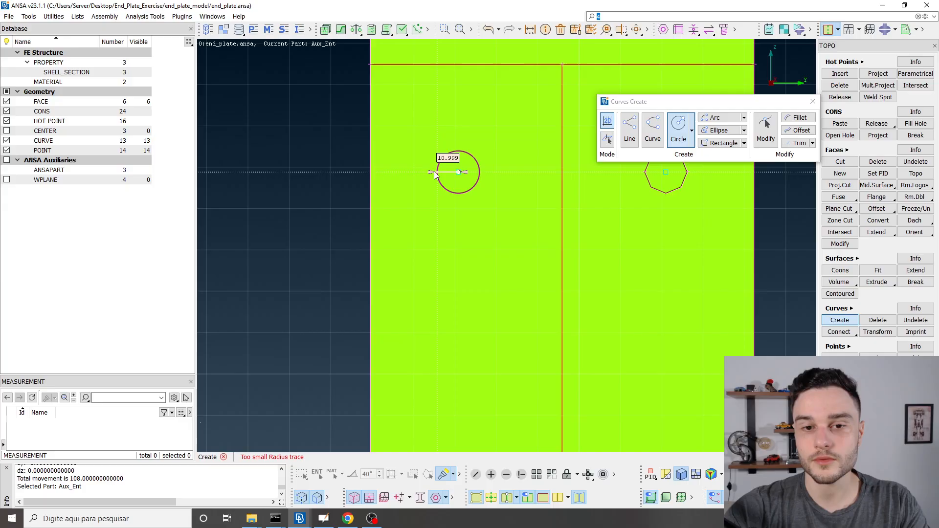
{"action": "key", "text": "Tab"}
{"action": "type", "text": "11"}
{"action": "key", "text": "Return"}
Step: Draw circles of radius 11 at both bolt points in the third row of the end plate
{"action": "scroll", "coordinate": [430, 343], "scroll_direction": "down", "scroll_amount": 3}
{"action": "scroll", "coordinate": [431, 350], "scroll_direction": "up", "scroll_amount": 6}
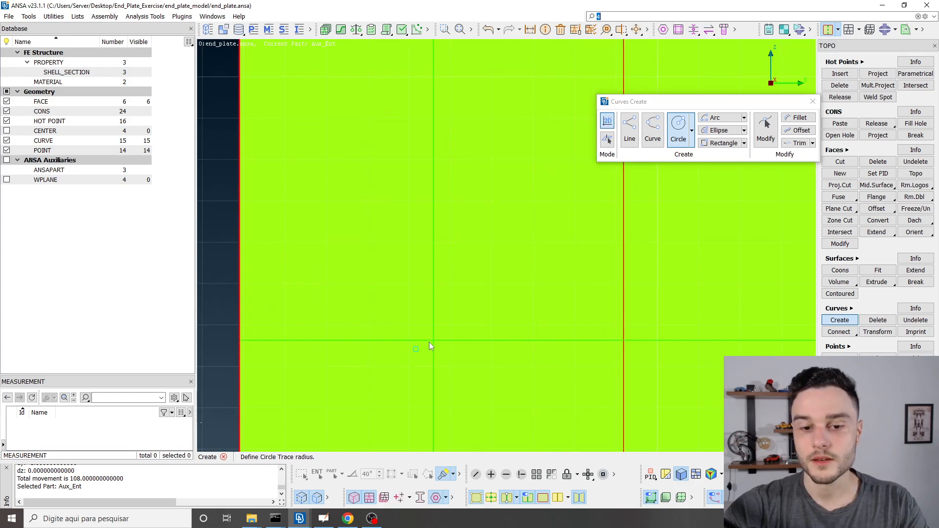
{"action": "left_click", "coordinate": [460, 353]}
{"action": "scroll", "coordinate": [384, 233], "scroll_direction": "down", "scroll_amount": 4}
{"action": "scroll", "coordinate": [525, 289], "scroll_direction": "up", "scroll_amount": 2}
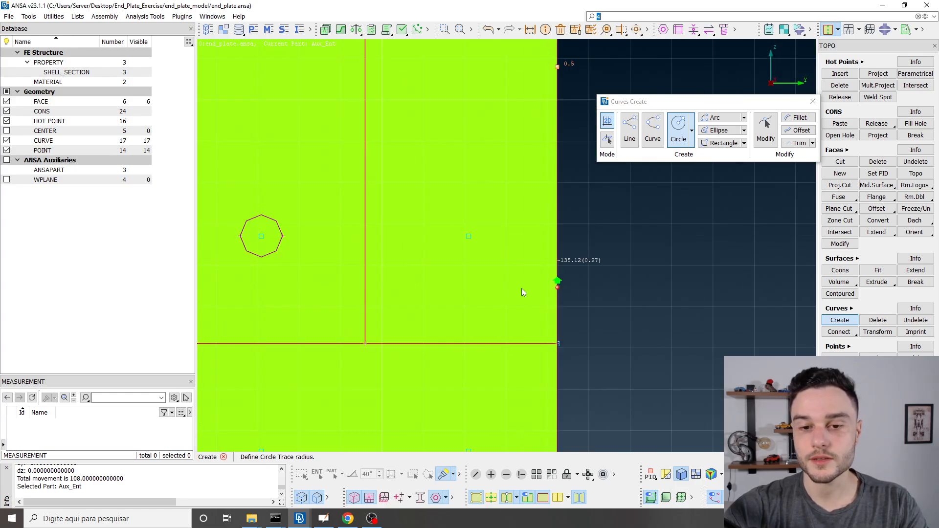
{"action": "left_click", "coordinate": [492, 218]}
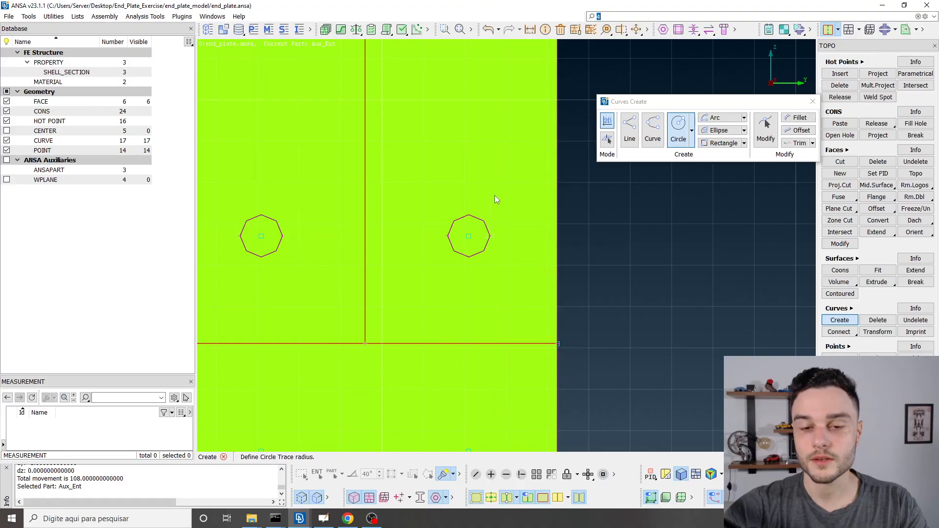
Step: Draw circles of radius 11 at both lowest bolt points of the end plate and finish creating curves
{"action": "scroll", "coordinate": [492, 267], "scroll_direction": "down", "scroll_amount": 3}
{"action": "scroll", "coordinate": [478, 336], "scroll_direction": "up", "scroll_amount": 3}
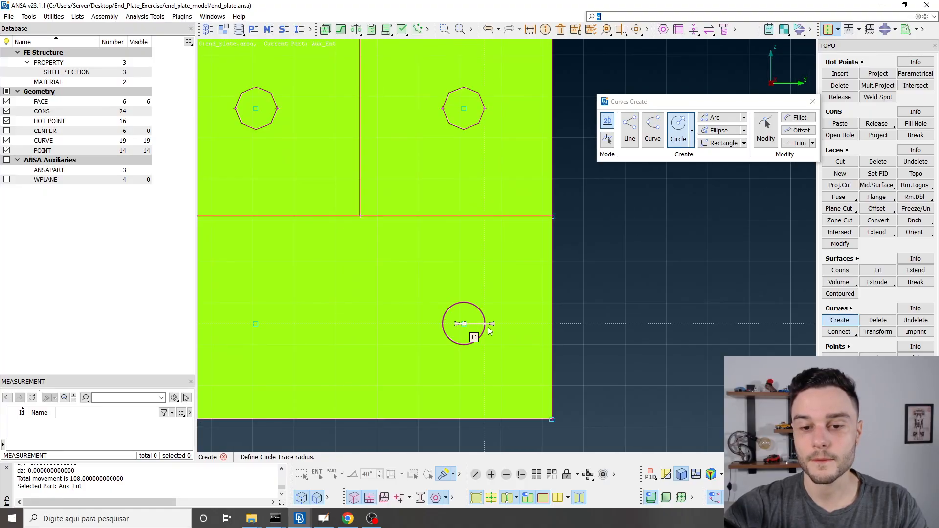
{"action": "left_click", "coordinate": [488, 327]}
{"action": "scroll", "coordinate": [488, 326], "scroll_direction": "down", "scroll_amount": 3}
{"action": "left_click", "coordinate": [465, 274]}
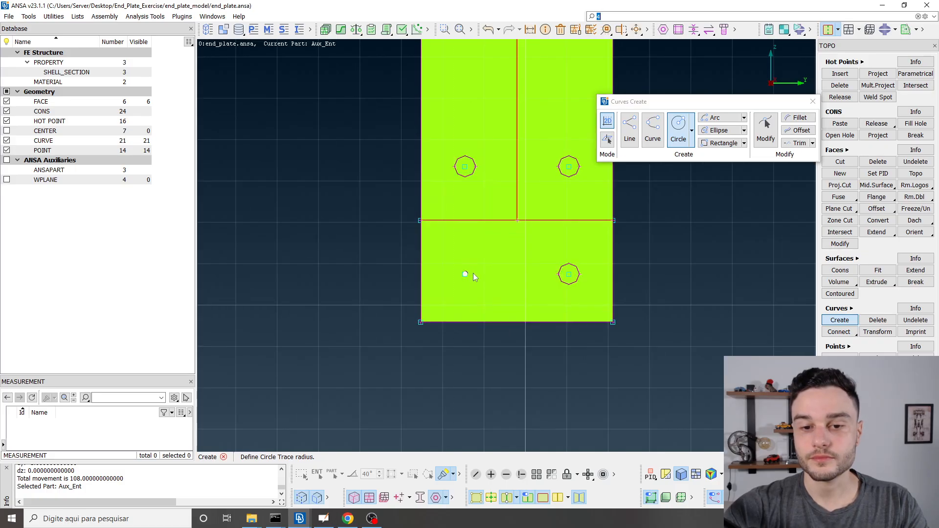
{"action": "left_click", "coordinate": [482, 277]}
{"action": "scroll", "coordinate": [481, 277], "scroll_direction": "down", "scroll_amount": 3}
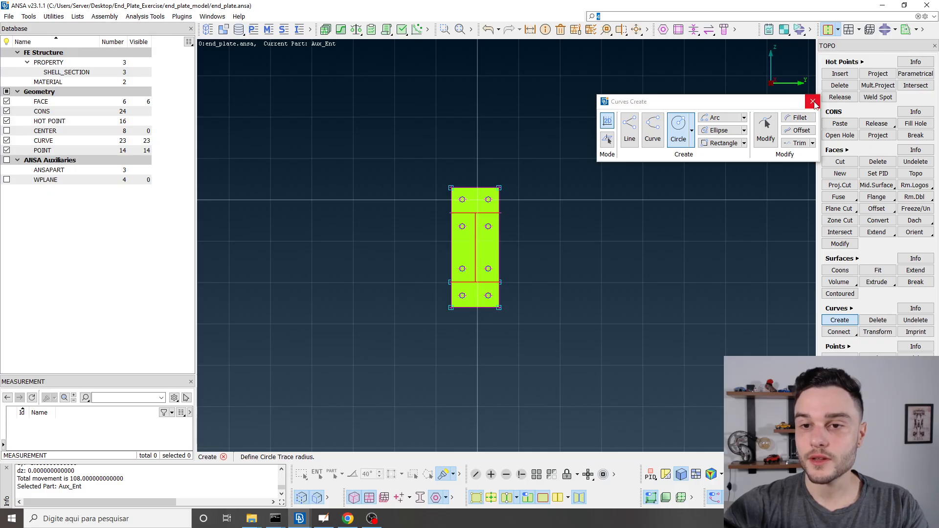
{"action": "left_click", "coordinate": [814, 103]}
Step: Start the CONS projection and select the circle curves of the end plate's four upper bolt holes
{"action": "scroll", "coordinate": [513, 242], "scroll_direction": "up", "scroll_amount": 3}
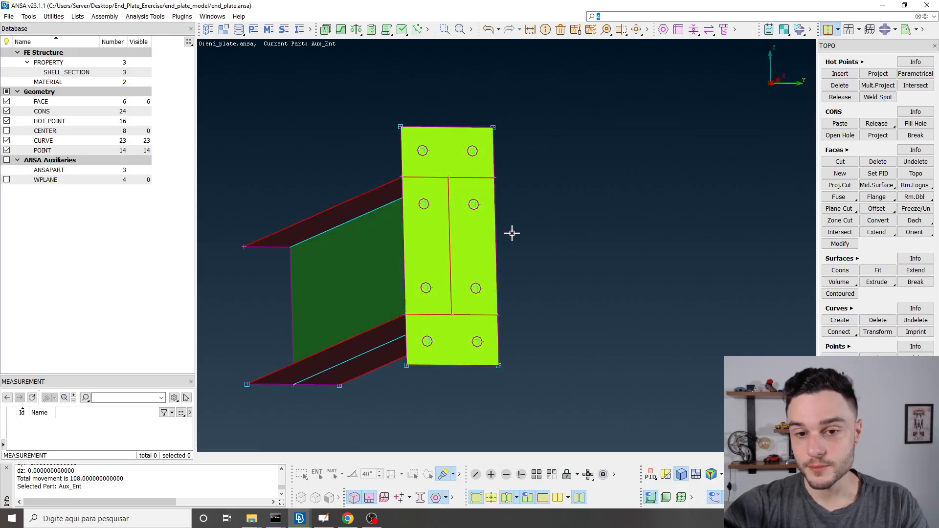
{"action": "left_click_drag", "start_coordinate": [509, 232], "coordinate": [531, 257], "text": "ctrl"}
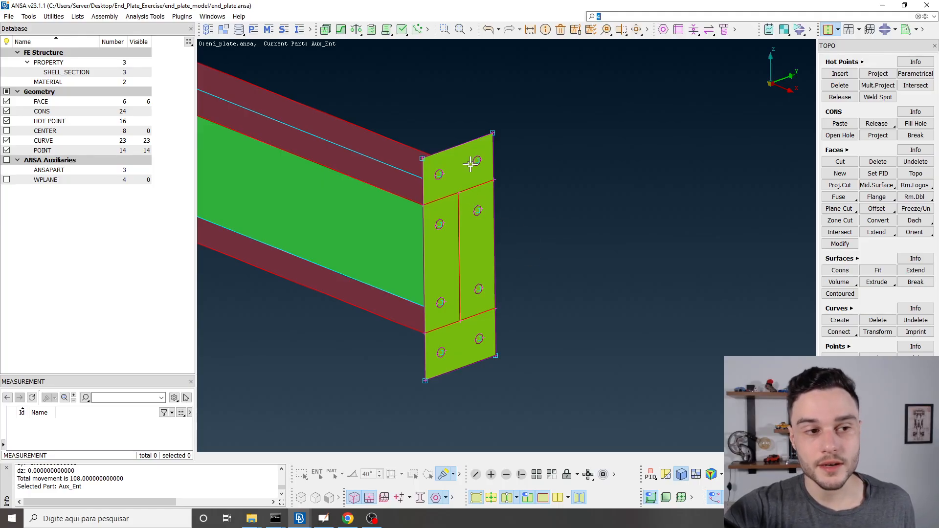
{"action": "left_click", "coordinate": [44, 140]}
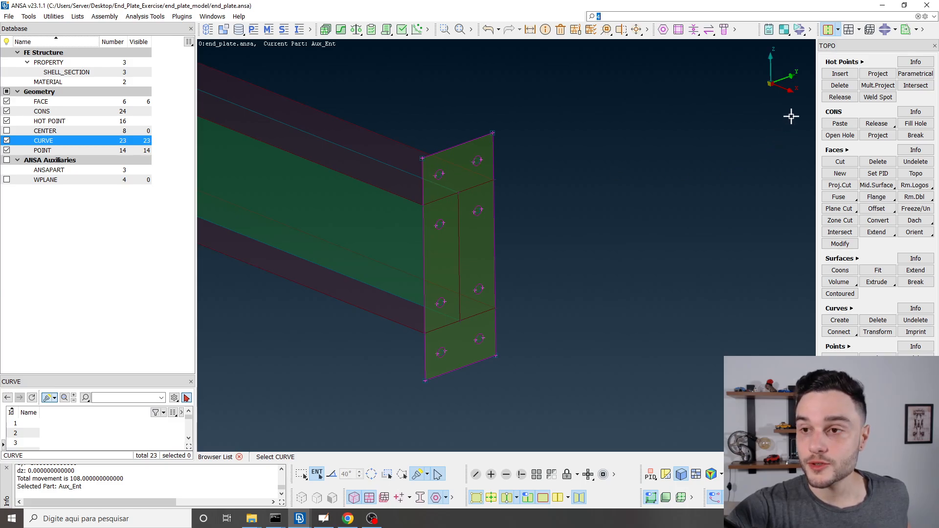
{"action": "left_click", "coordinate": [877, 136]}
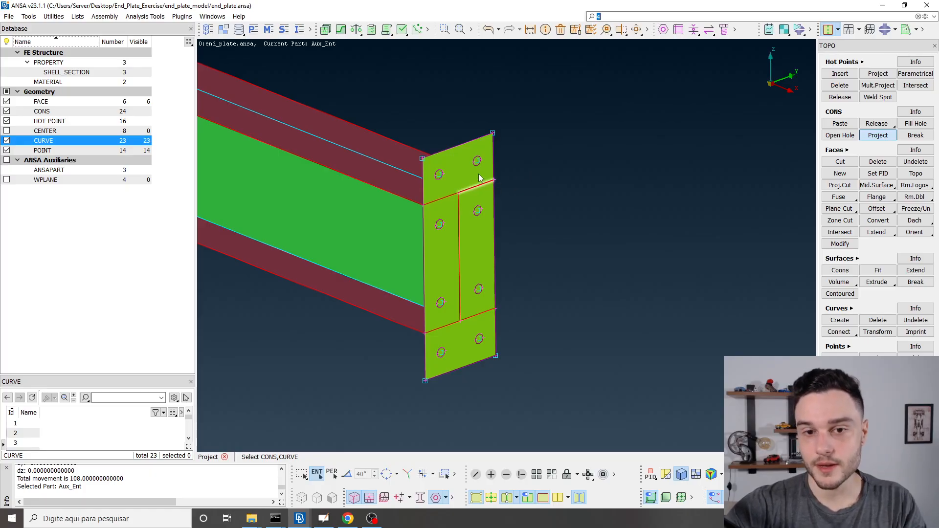
{"action": "scroll", "coordinate": [473, 171], "scroll_direction": "up", "scroll_amount": 3}
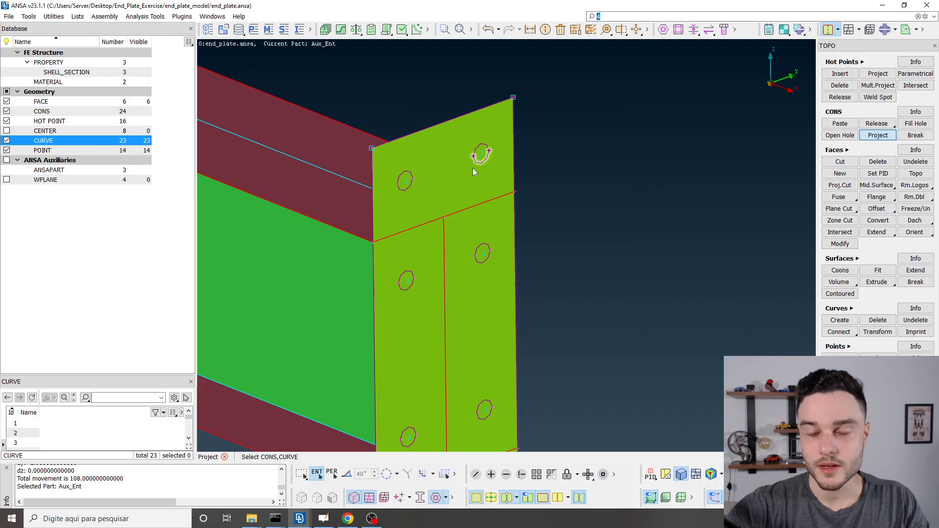
{"action": "left_click_drag", "start_coordinate": [464, 135], "coordinate": [497, 164]}
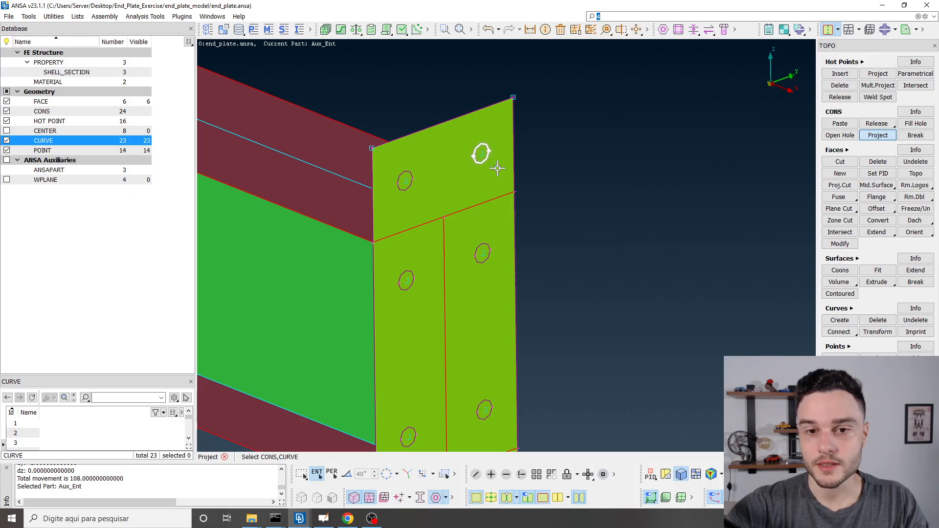
{"action": "left_click_drag", "start_coordinate": [389, 167], "coordinate": [474, 211]}
{"action": "scroll", "coordinate": [429, 198], "scroll_direction": "down", "scroll_amount": 2}
{"action": "scroll", "coordinate": [435, 188], "scroll_direction": "up", "scroll_amount": 2}
{"action": "left_click_drag", "start_coordinate": [366, 208], "coordinate": [407, 243]}
{"action": "scroll", "coordinate": [420, 219], "scroll_direction": "down", "scroll_amount": 3}
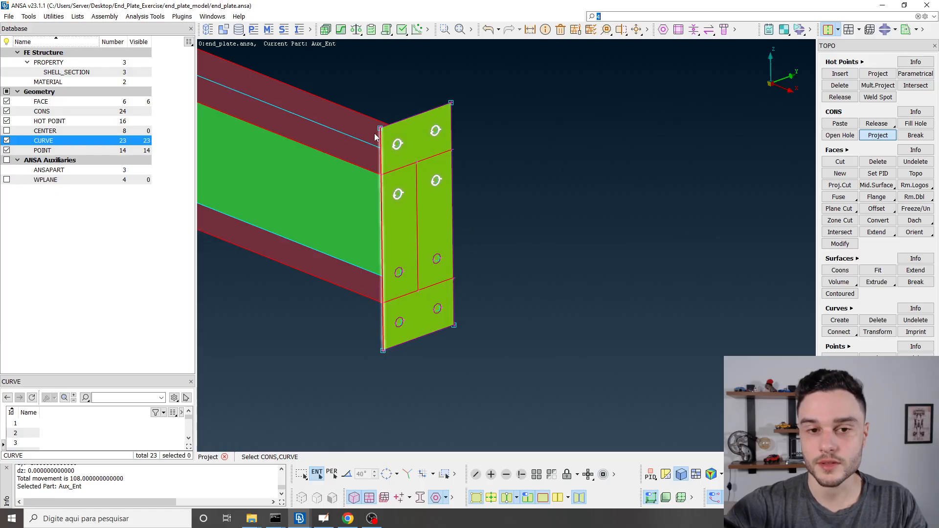
Step: Add the circle curves of the end plate's four lower bolt holes to the projection selection
{"action": "scroll", "coordinate": [414, 307], "scroll_direction": "up", "scroll_amount": 3}
{"action": "left_click", "coordinate": [383, 239]}
{"action": "left_click", "coordinate": [460, 212]}
{"action": "left_click_drag", "start_coordinate": [480, 226], "coordinate": [505, 242], "text": "ctrl"}
{"action": "left_click_drag", "start_coordinate": [437, 257], "coordinate": [470, 287]}
Step: Remove the beam's lower web-to-flange edge from the projection selection, keeping only the bolt-hole circles
{"action": "scroll", "coordinate": [511, 263], "scroll_direction": "down", "scroll_amount": 6}
{"action": "left_click_drag", "start_coordinate": [510, 263], "coordinate": [530, 264], "text": "ctrl"}
{"action": "scroll", "coordinate": [482, 257], "scroll_direction": "up", "scroll_amount": 8}
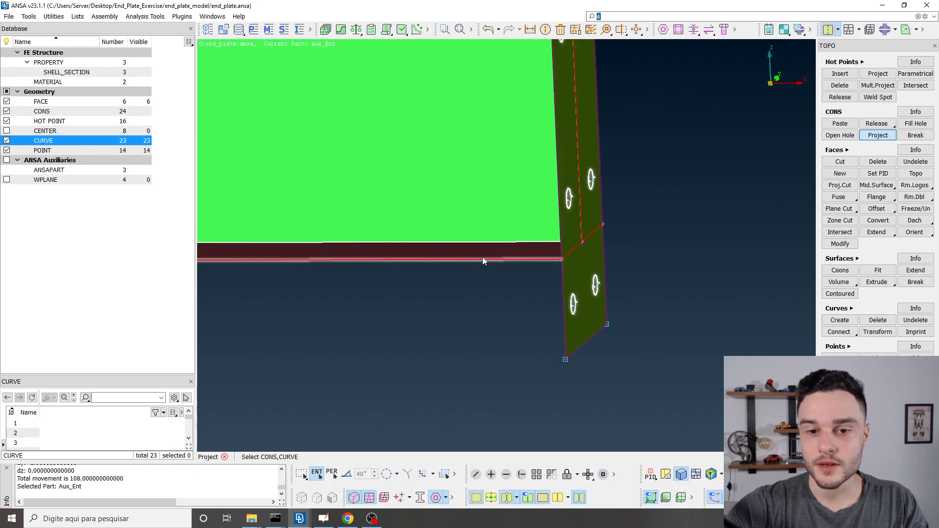
{"action": "scroll", "coordinate": [500, 230], "scroll_direction": "down", "scroll_amount": 8}
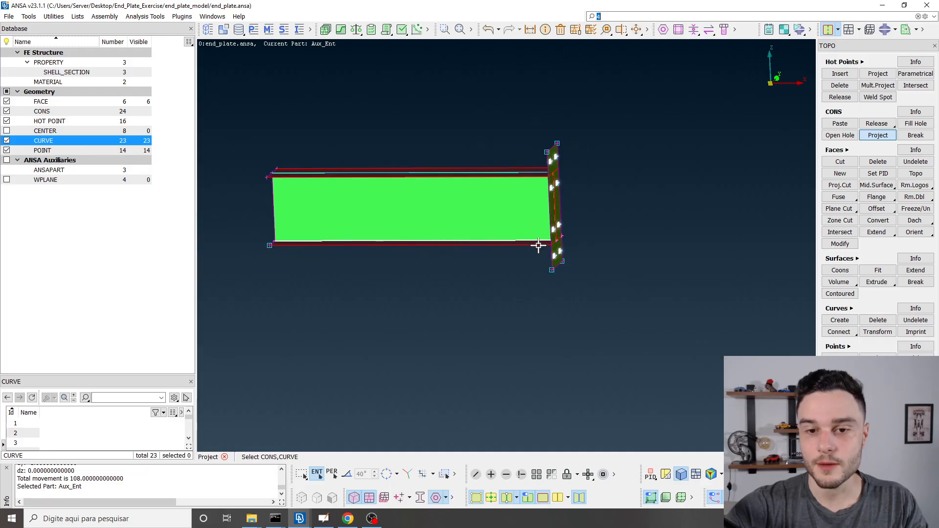
{"action": "left_click_drag", "start_coordinate": [394, 131], "coordinate": [477, 282]}
{"action": "scroll", "coordinate": [514, 210], "scroll_direction": "up", "scroll_amount": 4}
{"action": "left_click_drag", "start_coordinate": [507, 200], "coordinate": [462, 208], "text": "ctrl"}
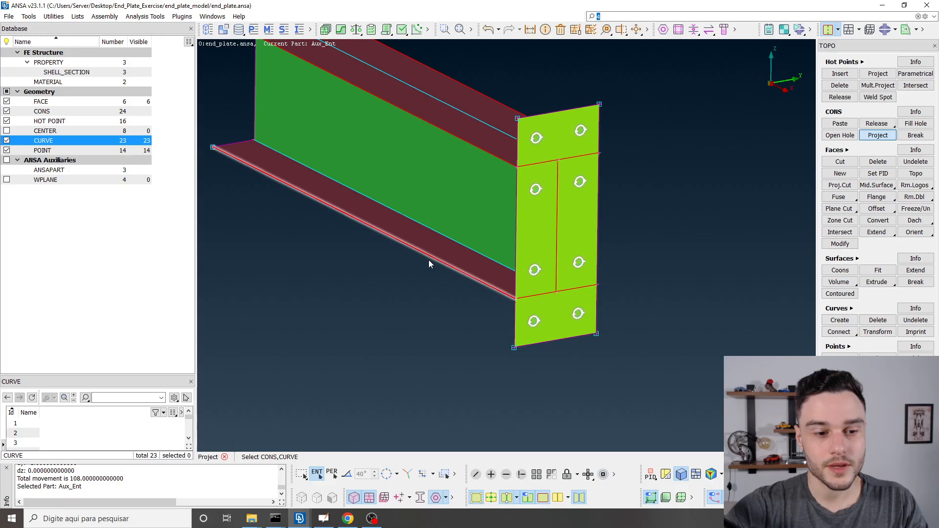
Step: Confirm the eight circles and project them onto the end plate face
{"action": "scroll", "coordinate": [434, 270], "scroll_direction": "down", "scroll_amount": 2}
{"action": "scroll", "coordinate": [537, 272], "scroll_direction": "up", "scroll_amount": 4}
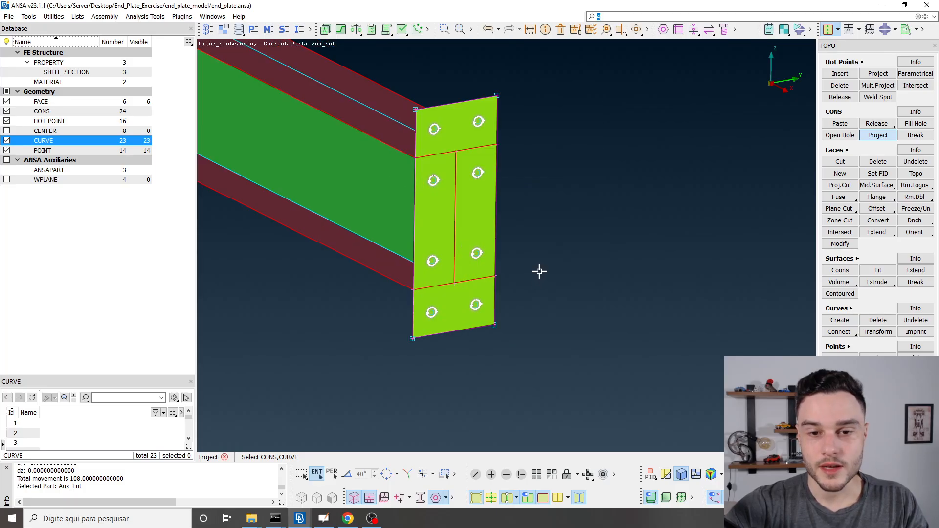
{"action": "scroll", "coordinate": [494, 287], "scroll_direction": "up", "scroll_amount": 4}
{"action": "left_click_drag", "start_coordinate": [493, 288], "coordinate": [493, 204], "text": "ctrl"}
{"action": "left_click_drag", "start_coordinate": [526, 158], "coordinate": [511, 263], "text": "ctrl"}
{"action": "middle_click", "coordinate": [512, 262]}
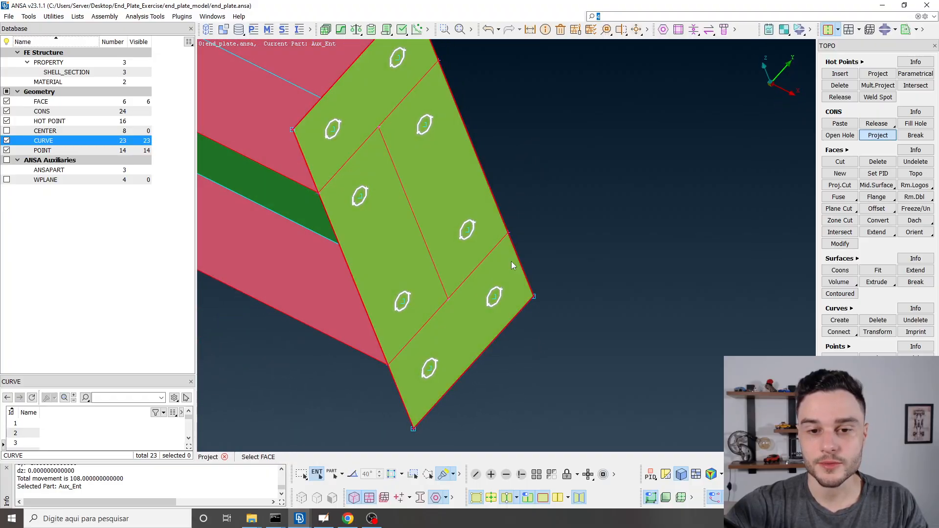
{"action": "scroll", "coordinate": [512, 262], "scroll_direction": "down", "scroll_amount": 3}
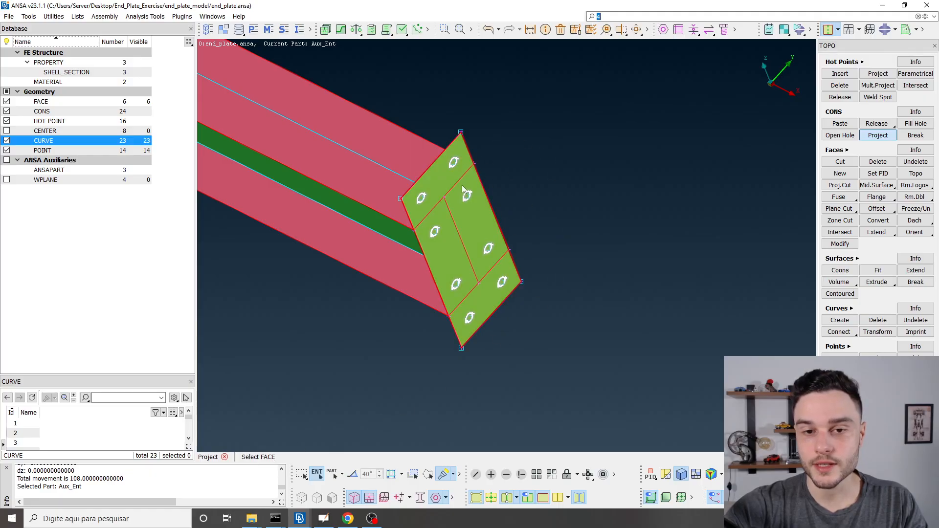
{"action": "scroll", "coordinate": [480, 228], "scroll_direction": "up", "scroll_amount": 3}
{"action": "left_click", "coordinate": [481, 185]}
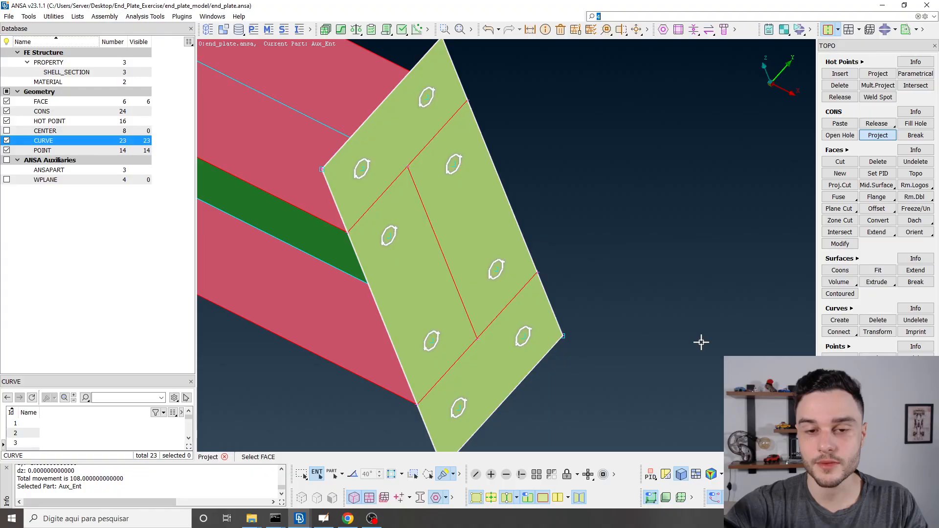
{"action": "scroll", "coordinate": [547, 219], "scroll_direction": "down", "scroll_amount": 3}
{"action": "middle_click", "coordinate": [568, 218]}
{"action": "left_click_drag", "start_coordinate": [568, 218], "coordinate": [466, 187], "text": "ctrl"}
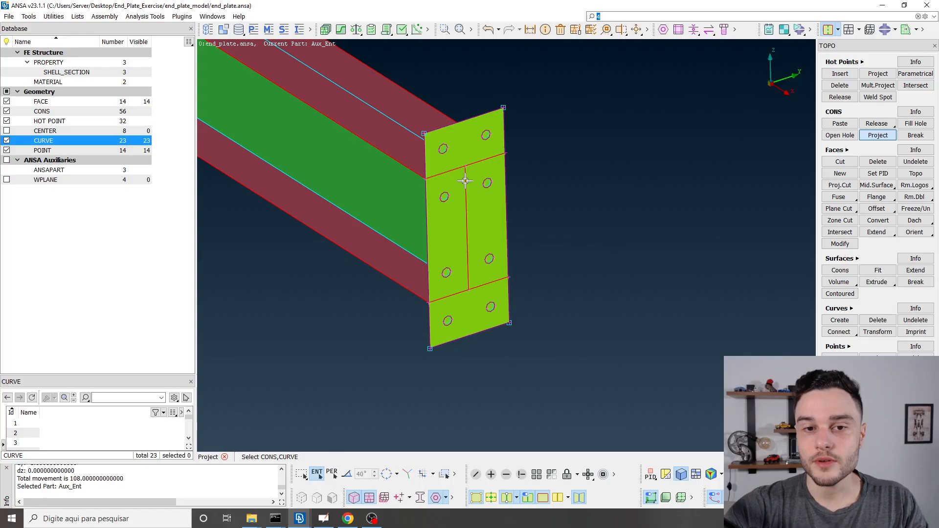
Step: Hide the curves and examine the projected bolt-hole edges on the end plate
{"action": "scroll", "coordinate": [455, 152], "scroll_direction": "up", "scroll_amount": 3}
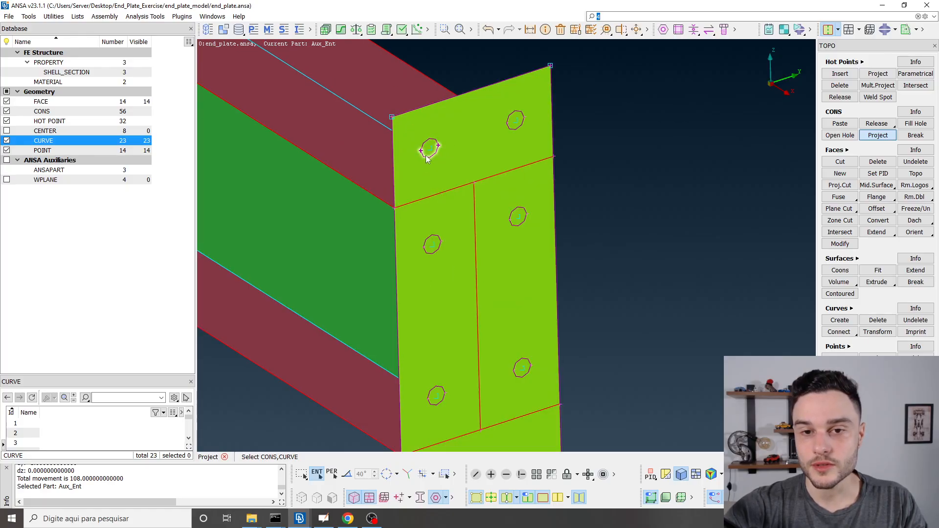
{"action": "scroll", "coordinate": [427, 159], "scroll_direction": "down", "scroll_amount": 3}
{"action": "scroll", "coordinate": [439, 183], "scroll_direction": "up", "scroll_amount": 3}
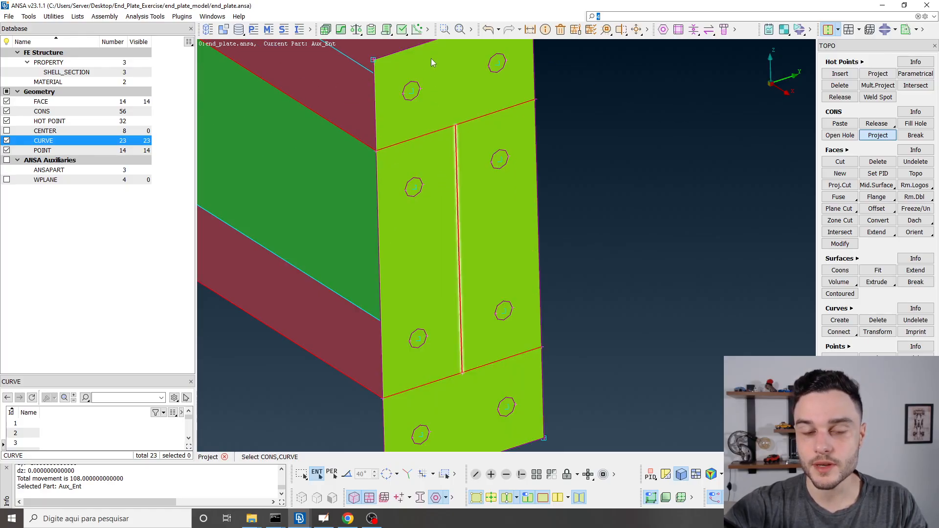
{"action": "scroll", "coordinate": [418, 74], "scroll_direction": "down", "scroll_amount": 3}
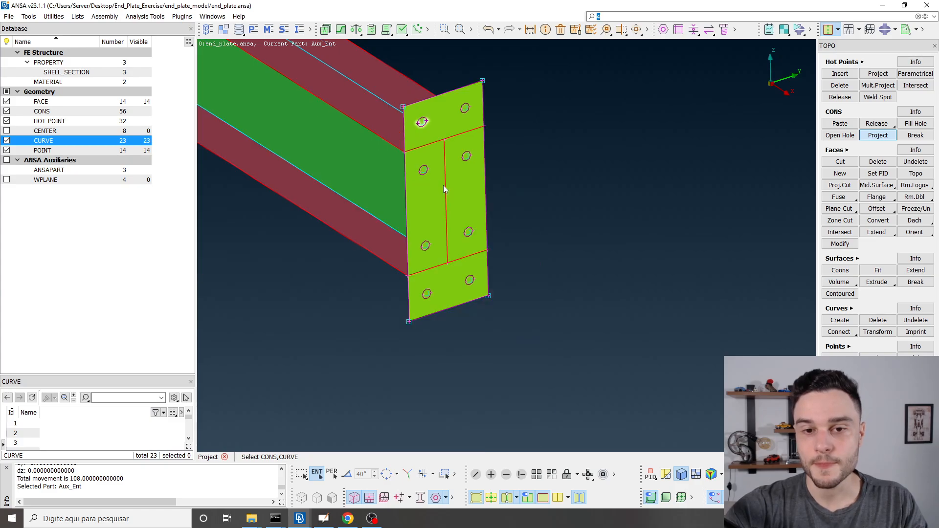
{"action": "left_click", "coordinate": [6, 141]}
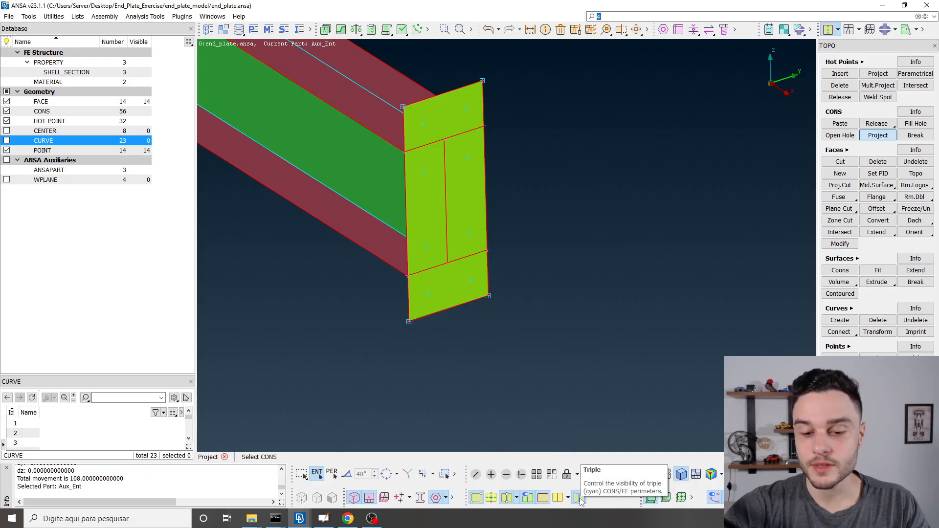
{"action": "left_click", "coordinate": [479, 505]}
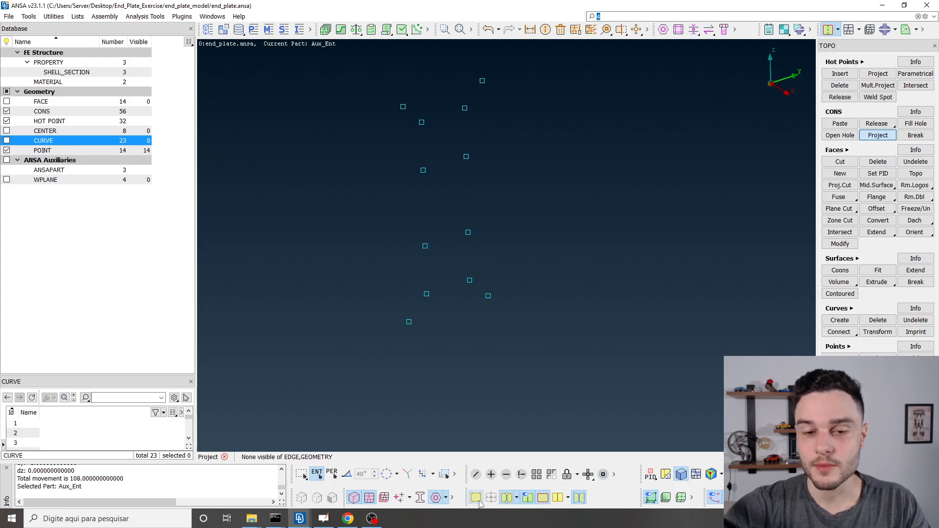
{"action": "left_click", "coordinate": [479, 505]}
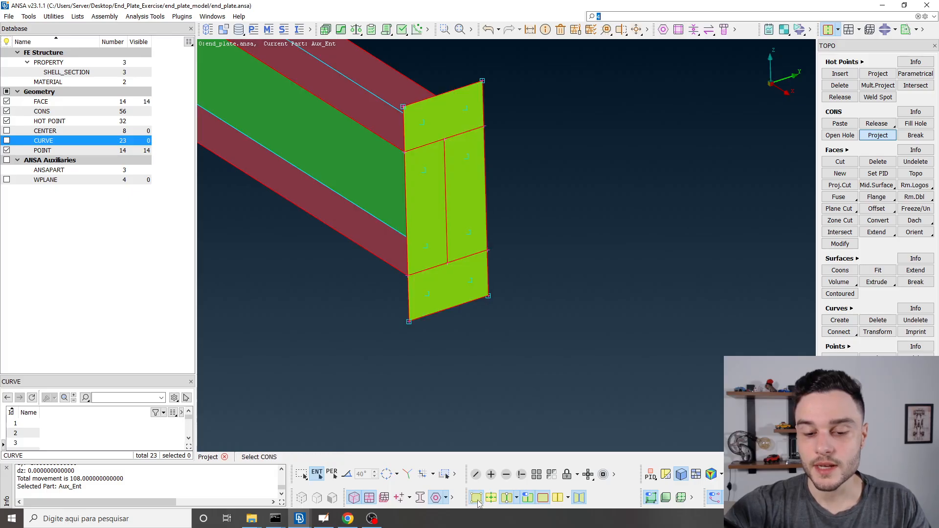
{"action": "scroll", "coordinate": [377, 259], "scroll_direction": "up", "scroll_amount": 3}
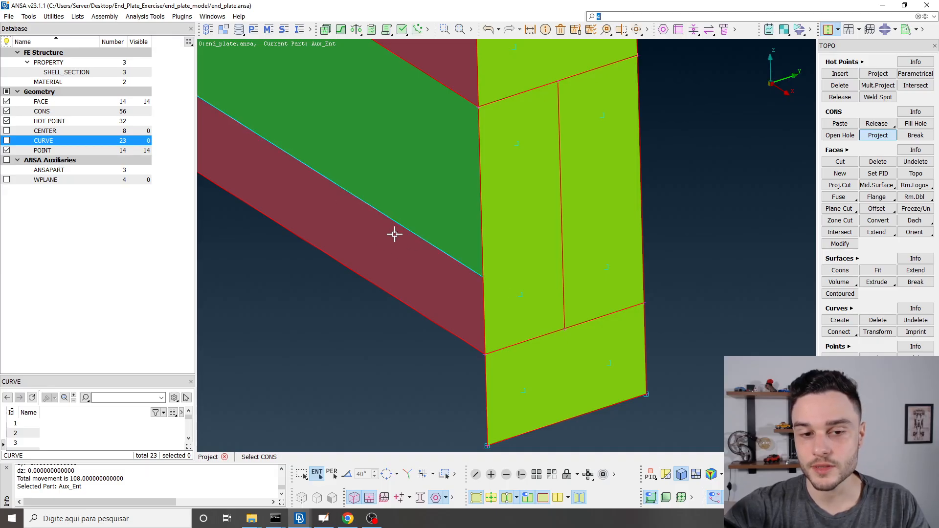
Step: Switch the display of the face geometry off and back on, and compare the faces with and without cross-hatches
{"action": "scroll", "coordinate": [389, 231], "scroll_direction": "down", "scroll_amount": 3}
{"action": "scroll", "coordinate": [455, 337], "scroll_direction": "down", "scroll_amount": 2}
{"action": "left_click", "coordinate": [476, 498]}
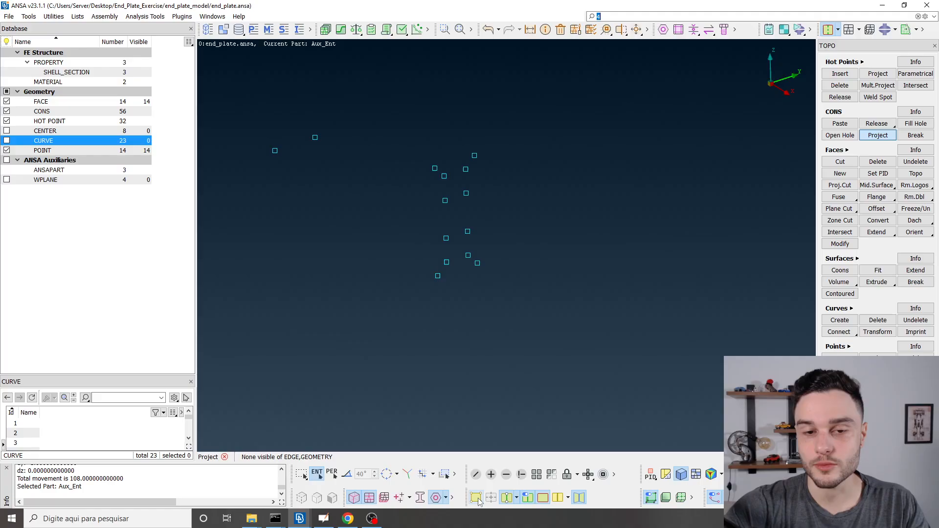
{"action": "left_click", "coordinate": [477, 498]}
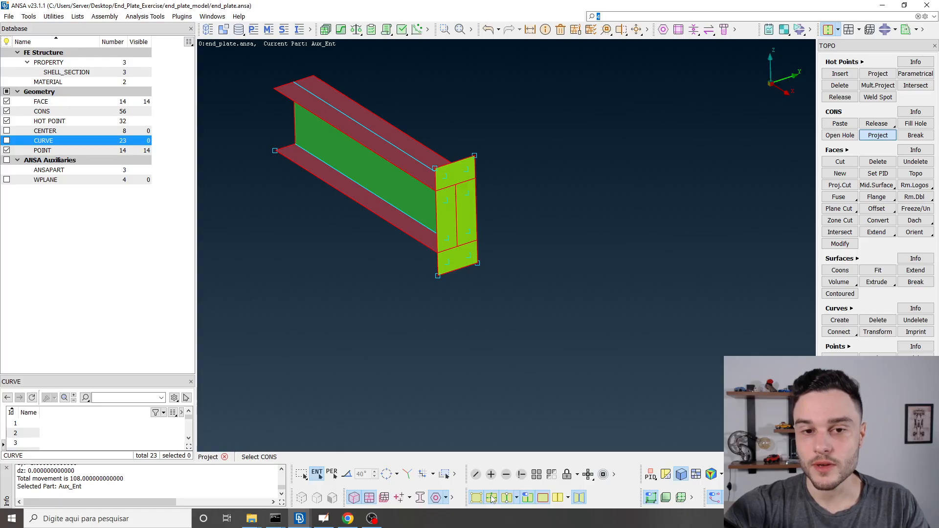
{"action": "scroll", "coordinate": [333, 137], "scroll_direction": "up", "scroll_amount": 3}
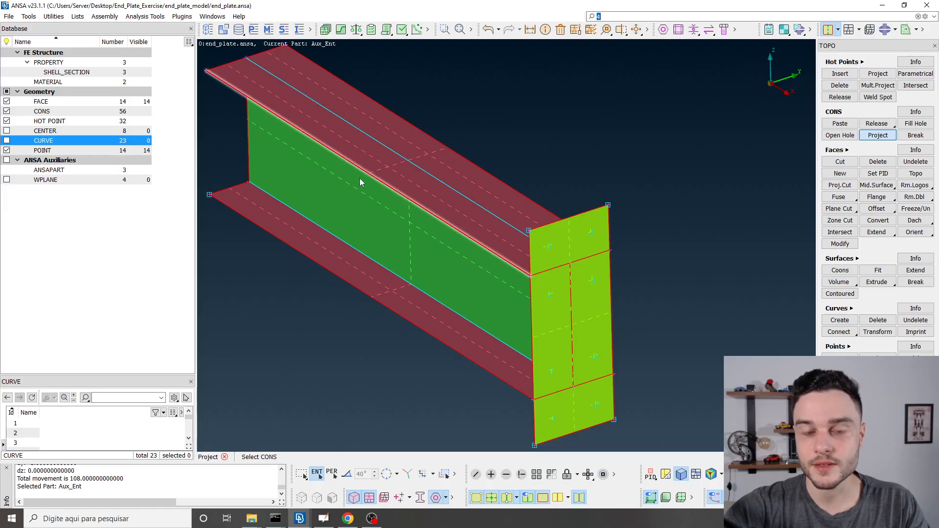
{"action": "left_click_drag", "start_coordinate": [398, 185], "coordinate": [401, 237], "text": "ctrl"}
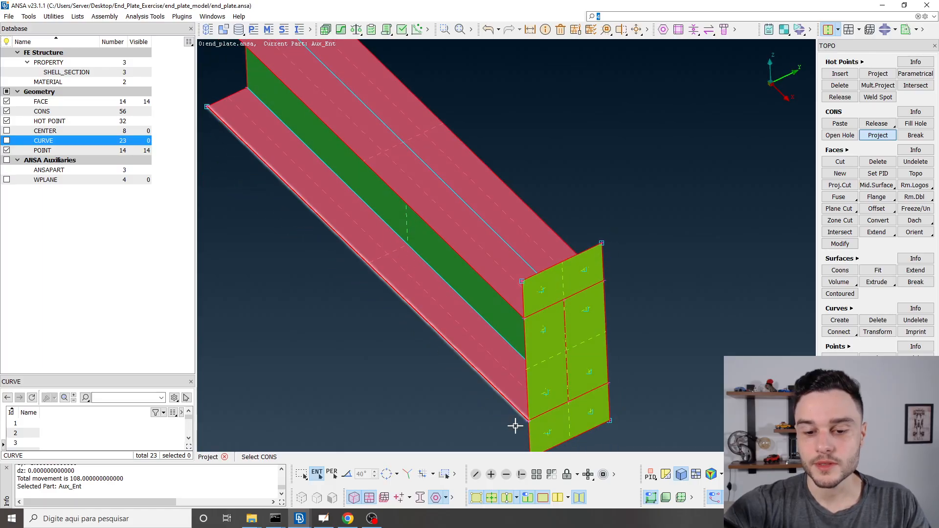
{"action": "left_click", "coordinate": [492, 498]}
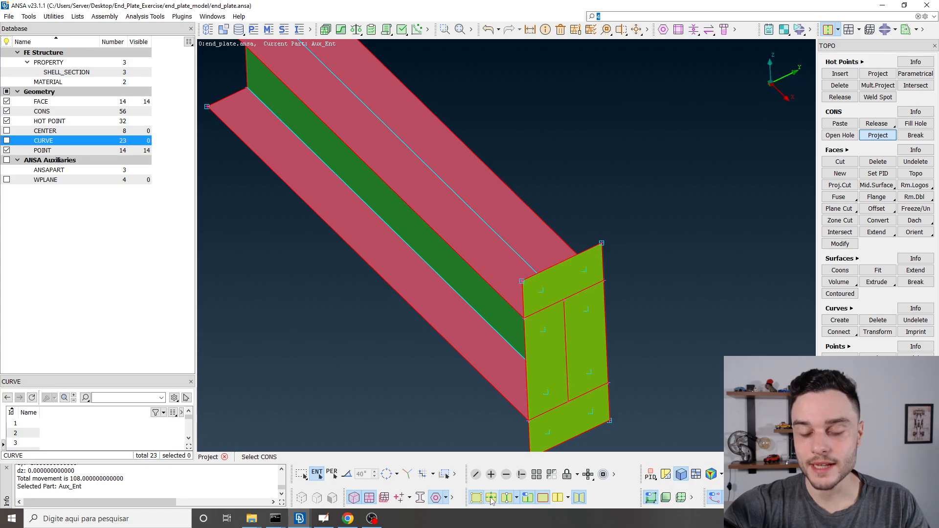
Step: Examine the display options for hot points, spots and perimeter grids against the corners of the beam's free end
{"action": "left_click", "coordinate": [518, 499]}
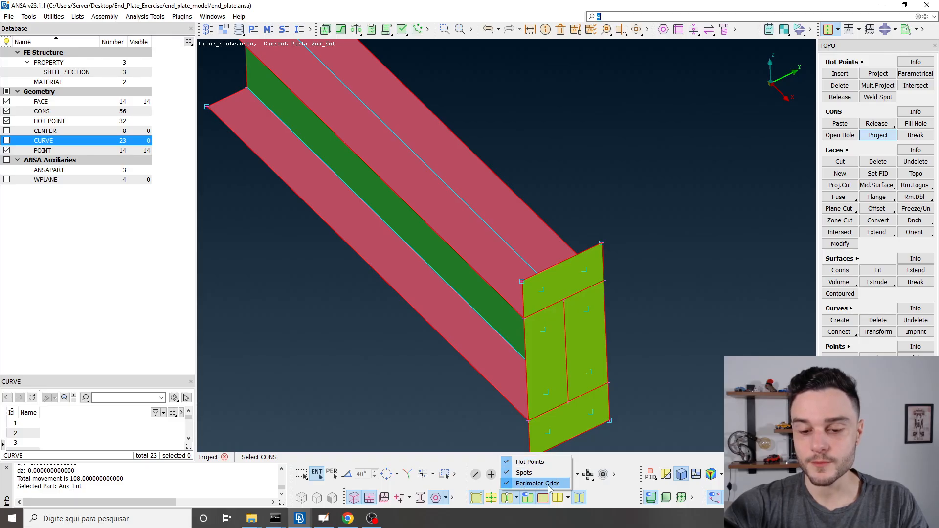
{"action": "left_click", "coordinate": [420, 363]}
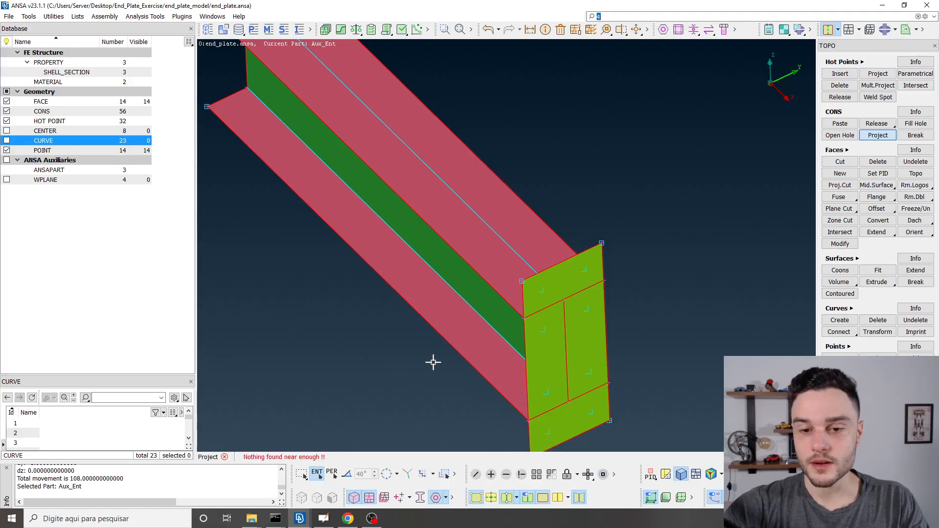
{"action": "scroll", "coordinate": [420, 363], "scroll_direction": "down", "scroll_amount": 5}
{"action": "scroll", "coordinate": [436, 325], "scroll_direction": "up", "scroll_amount": 10}
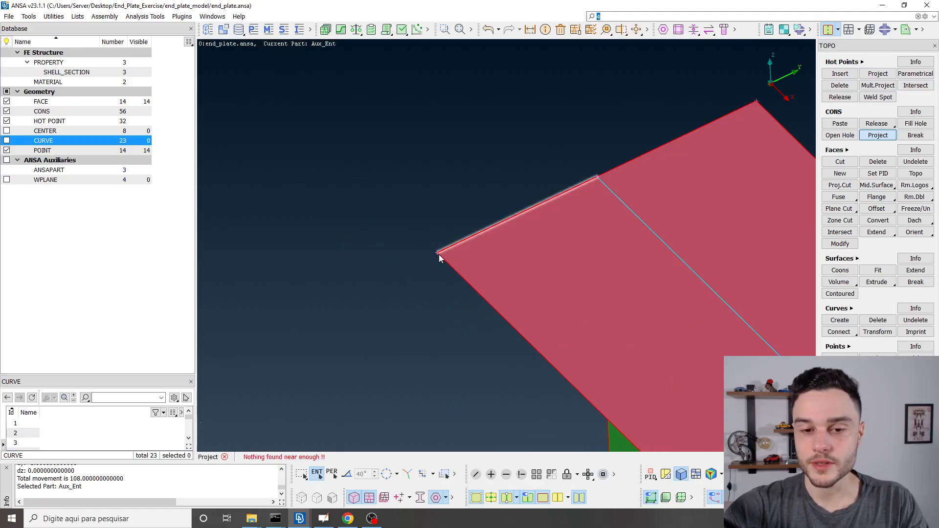
{"action": "scroll", "coordinate": [439, 254], "scroll_direction": "up", "scroll_amount": 4}
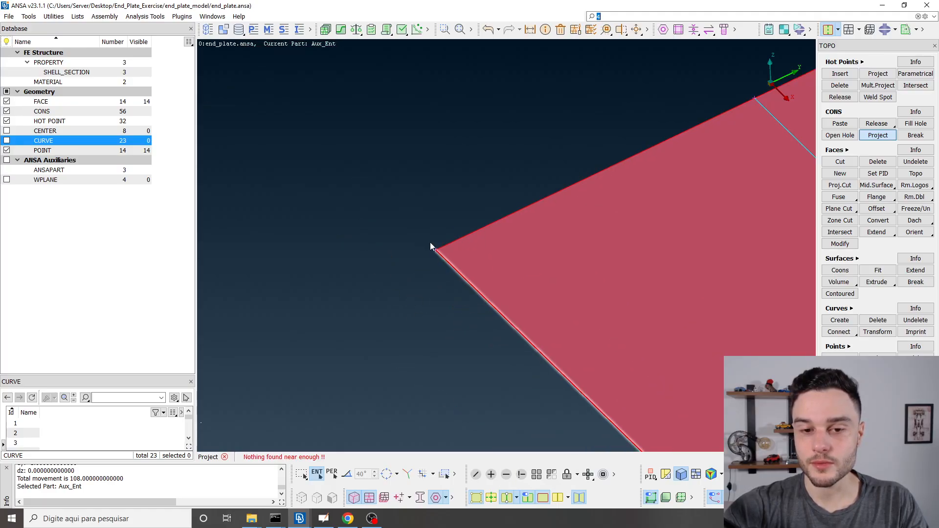
{"action": "left_click", "coordinate": [516, 498]}
{"action": "left_click", "coordinate": [523, 465]}
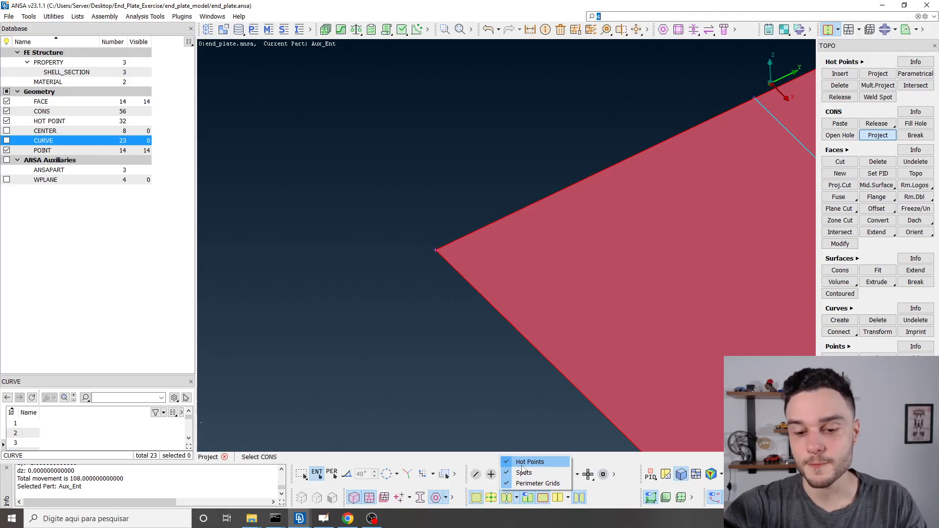
{"action": "left_click", "coordinate": [524, 466]}
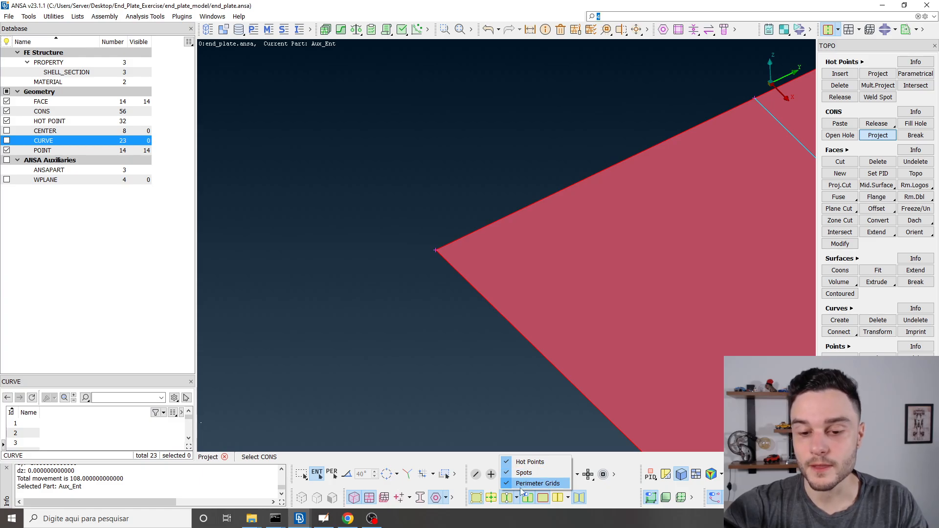
{"action": "left_click", "coordinate": [418, 243]}
{"action": "scroll", "coordinate": [411, 233], "scroll_direction": "down", "scroll_amount": 8}
{"action": "scroll", "coordinate": [459, 308], "scroll_direction": "up", "scroll_amount": 3}
{"action": "scroll", "coordinate": [327, 152], "scroll_direction": "up", "scroll_amount": 3}
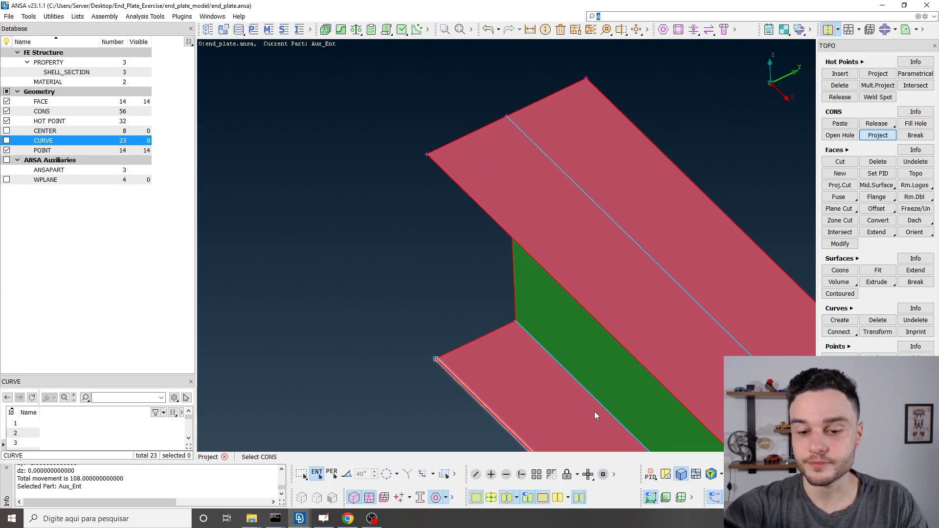
{"action": "left_click", "coordinate": [517, 499]}
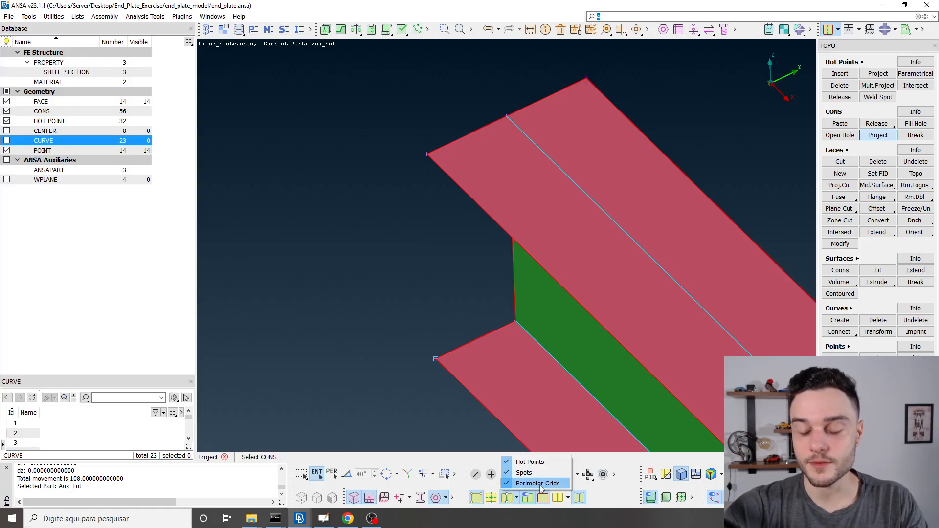
{"action": "left_click", "coordinate": [460, 383]}
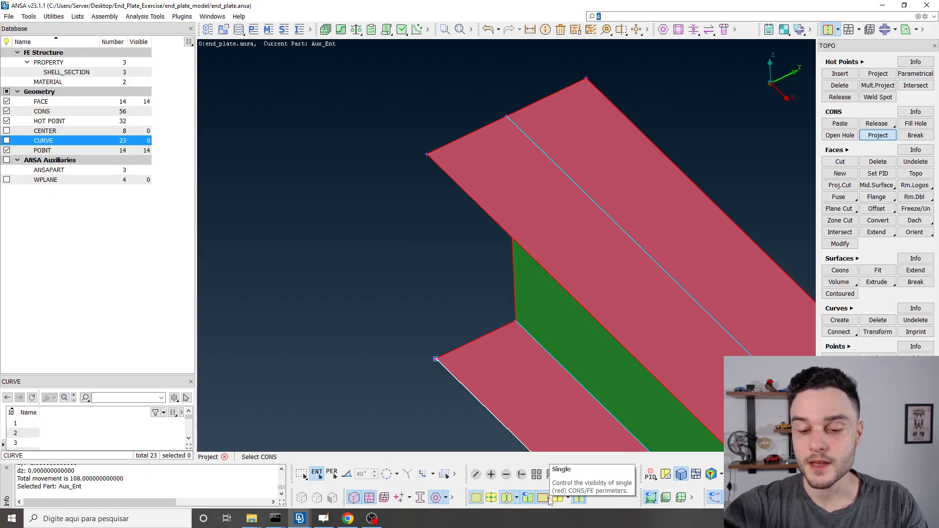
Step: Switch the display of the single (red) edges and then the shared cyan edges off and back on
{"action": "scroll", "coordinate": [400, 211], "scroll_direction": "down", "scroll_amount": 3}
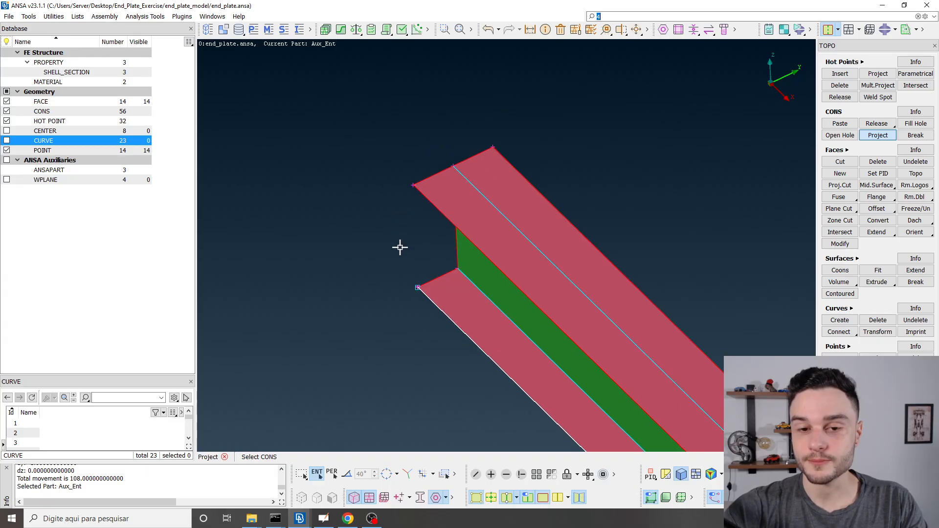
{"action": "left_click", "coordinate": [400, 247]}
{"action": "scroll", "coordinate": [434, 235], "scroll_direction": "up", "scroll_amount": 3}
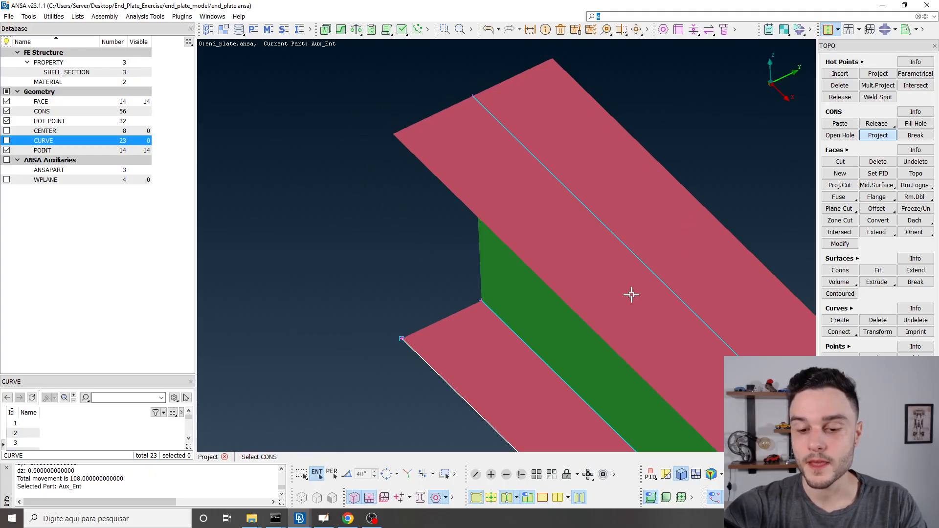
{"action": "left_click", "coordinate": [544, 499]}
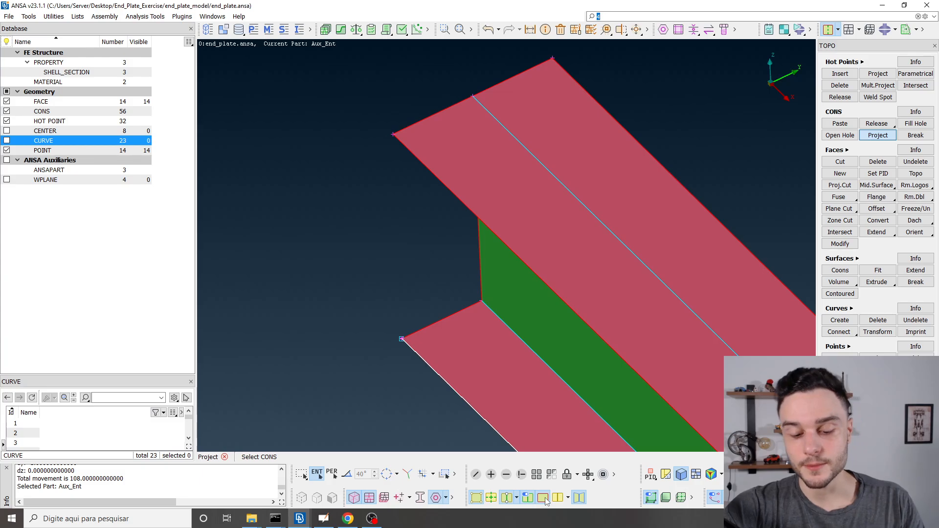
{"action": "left_click", "coordinate": [579, 498]}
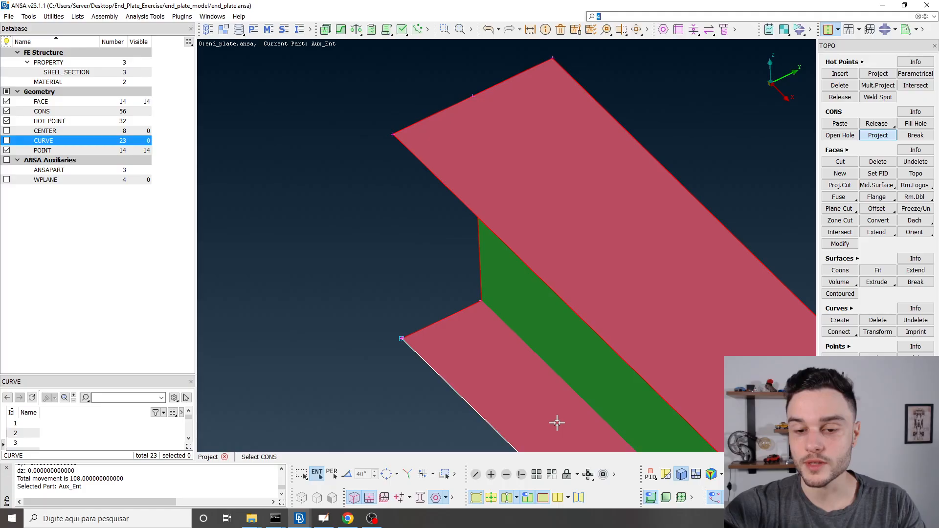
{"action": "left_click", "coordinate": [579, 497]}
Step: Turn on the display of the double (yellow) CONS at the end plate, keeping Active and Joined Cons enabled
{"action": "scroll", "coordinate": [444, 287], "scroll_direction": "down", "scroll_amount": 4}
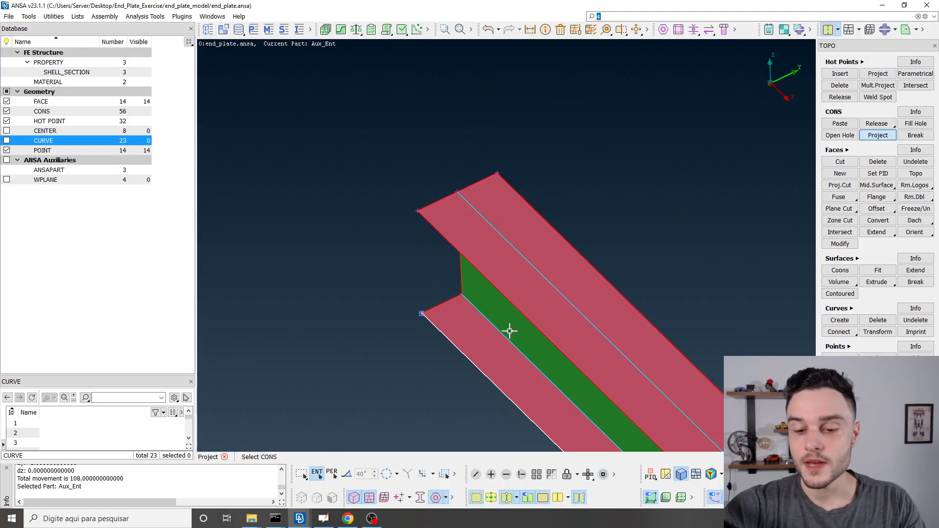
{"action": "middle_click_drag", "start_coordinate": [509, 330], "coordinate": [441, 130], "text": "ctrl"}
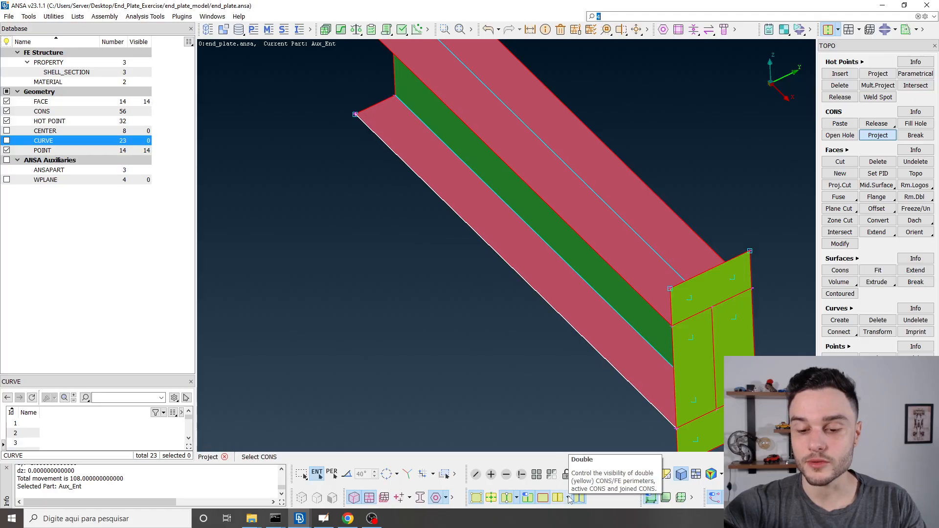
{"action": "left_click", "coordinate": [567, 499]}
{"action": "left_click", "coordinate": [562, 498]}
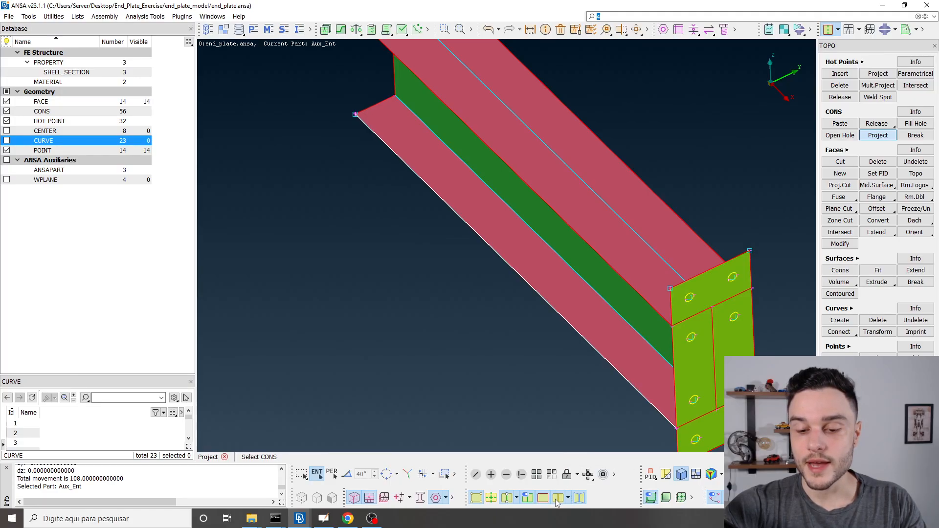
{"action": "left_click", "coordinate": [569, 498]}
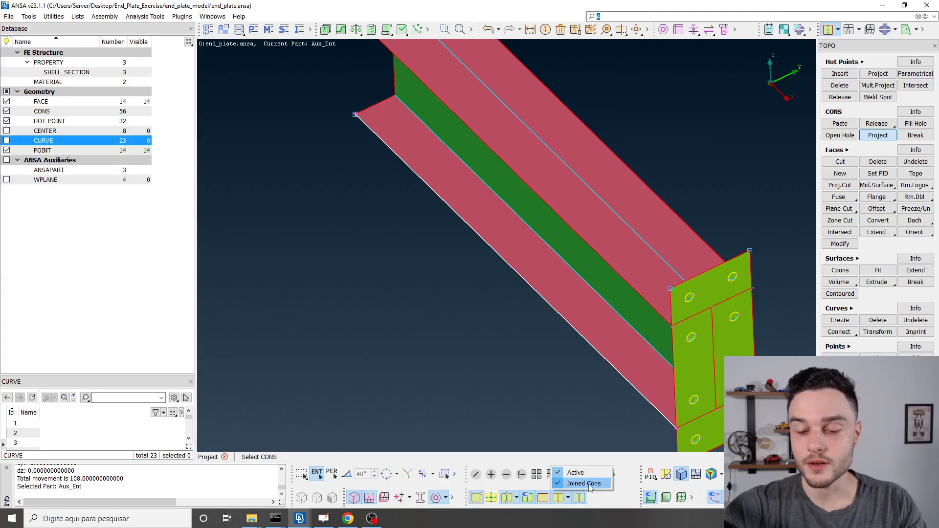
{"action": "left_click", "coordinate": [478, 358]}
Step: Identify the face inside the end plate's upper-left bolt hole and the surrounding plate face by picking both as FACE entities
{"action": "scroll", "coordinate": [467, 259], "scroll_direction": "down", "scroll_amount": 2}
{"action": "scroll", "coordinate": [593, 289], "scroll_direction": "up", "scroll_amount": 4}
{"action": "scroll", "coordinate": [566, 265], "scroll_direction": "up", "scroll_amount": 4}
{"action": "left_click_drag", "start_coordinate": [539, 287], "coordinate": [543, 239], "text": "ctrl"}
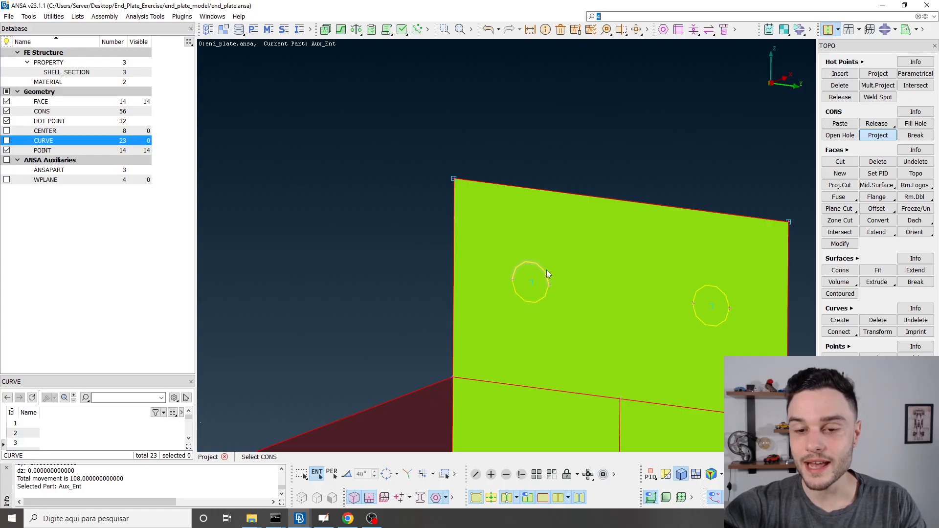
{"action": "left_click_drag", "start_coordinate": [542, 300], "coordinate": [512, 254], "text": "ctrl"}
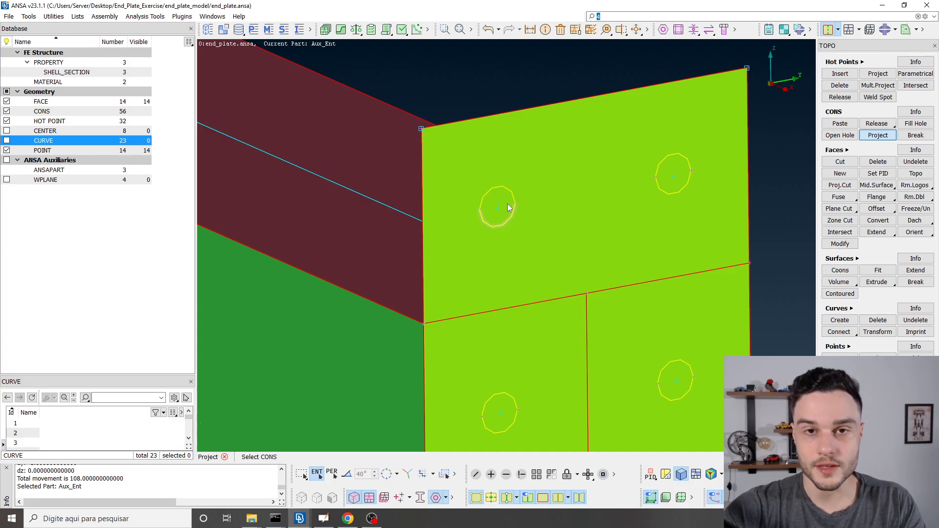
{"action": "scroll", "coordinate": [498, 191], "scroll_direction": "up", "scroll_amount": 4}
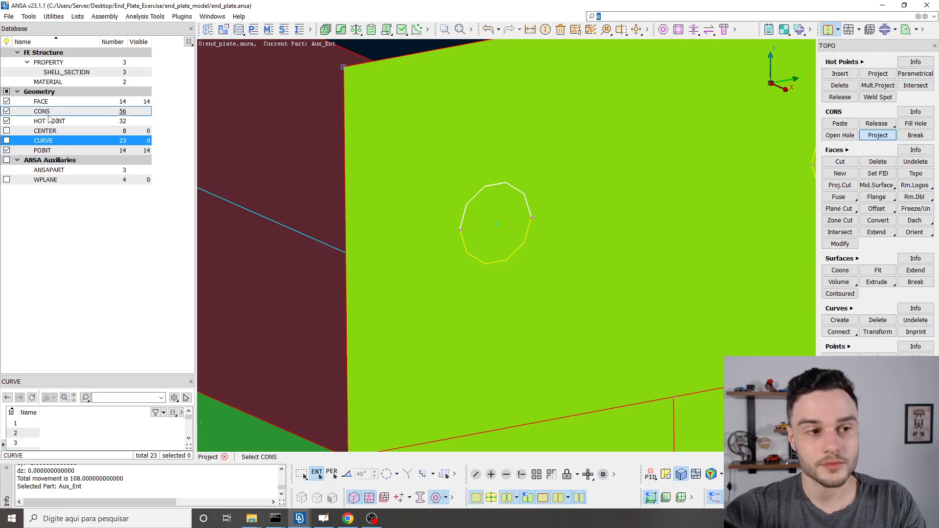
{"action": "left_click", "coordinate": [55, 102]}
{"action": "left_click", "coordinate": [498, 214]}
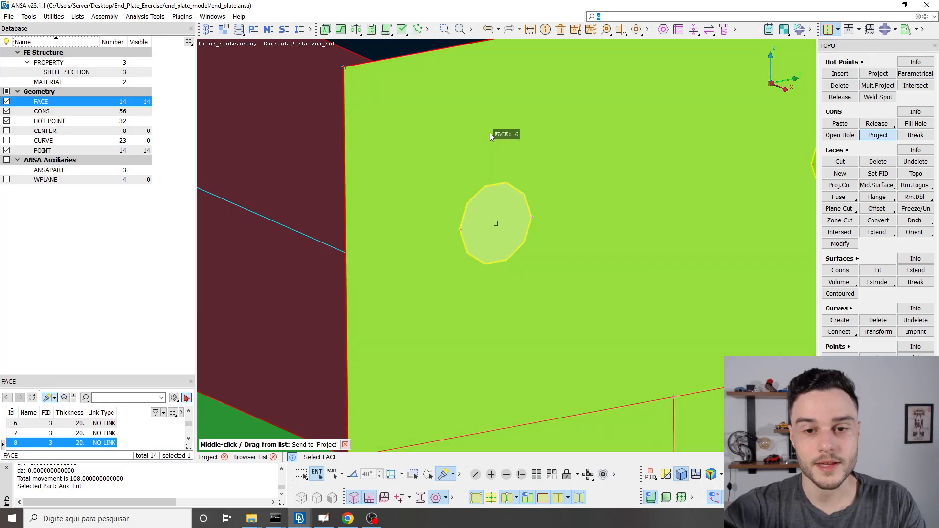
{"action": "left_click", "coordinate": [489, 133]}
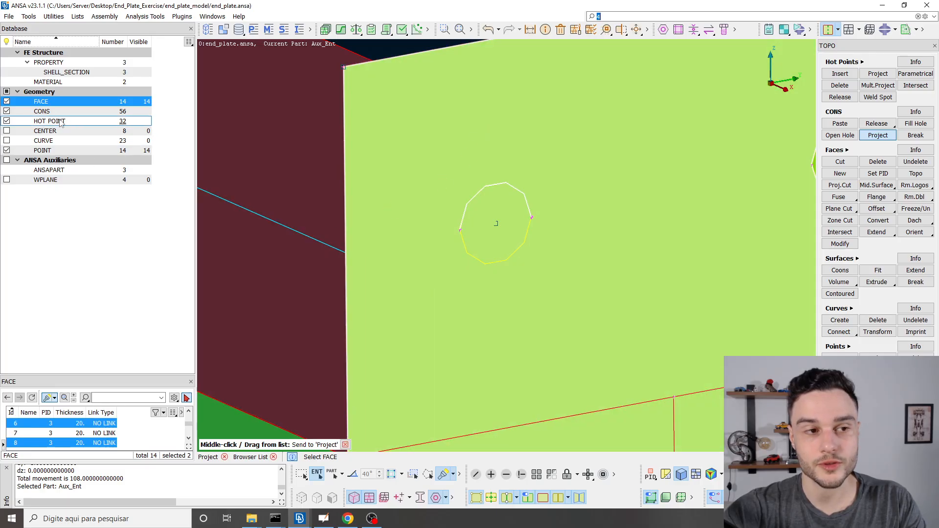
Step: Inspect the lower half-circle CONS of the upper-left bolt hole, clear the picks and leave the CONS projection command
{"action": "left_click", "coordinate": [42, 111]}
{"action": "left_click", "coordinate": [483, 263]}
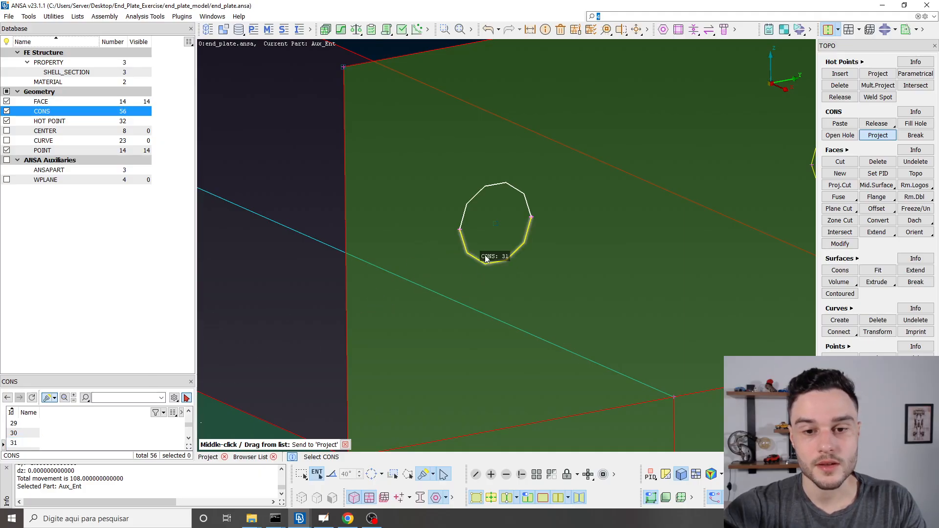
{"action": "scroll", "coordinate": [362, 208], "scroll_direction": "down", "scroll_amount": 2}
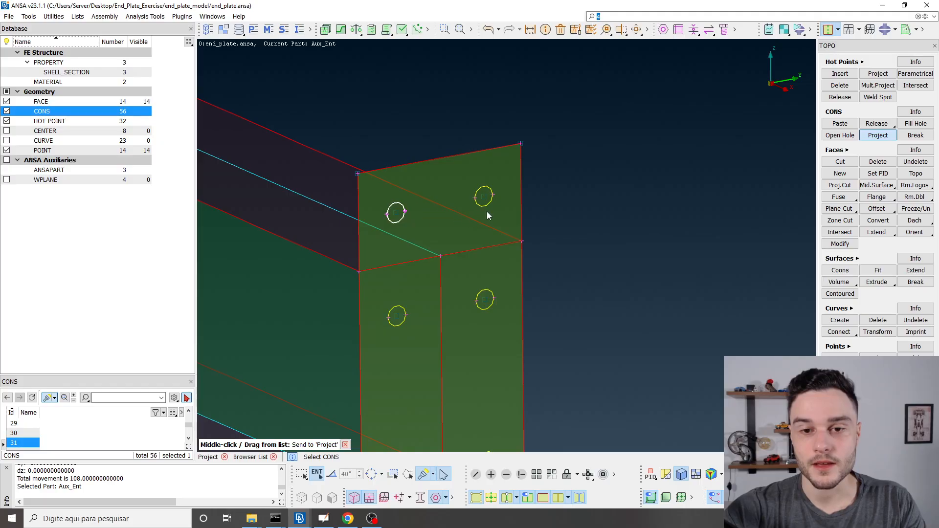
{"action": "scroll", "coordinate": [487, 211], "scroll_direction": "up", "scroll_amount": 2}
{"action": "scroll", "coordinate": [447, 108], "scroll_direction": "down", "scroll_amount": 3}
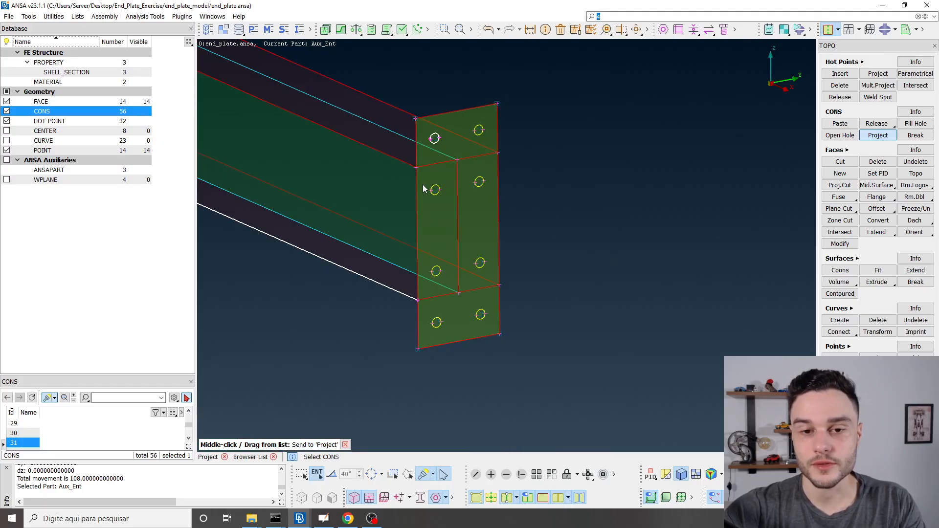
{"action": "left_click", "coordinate": [142, 291]}
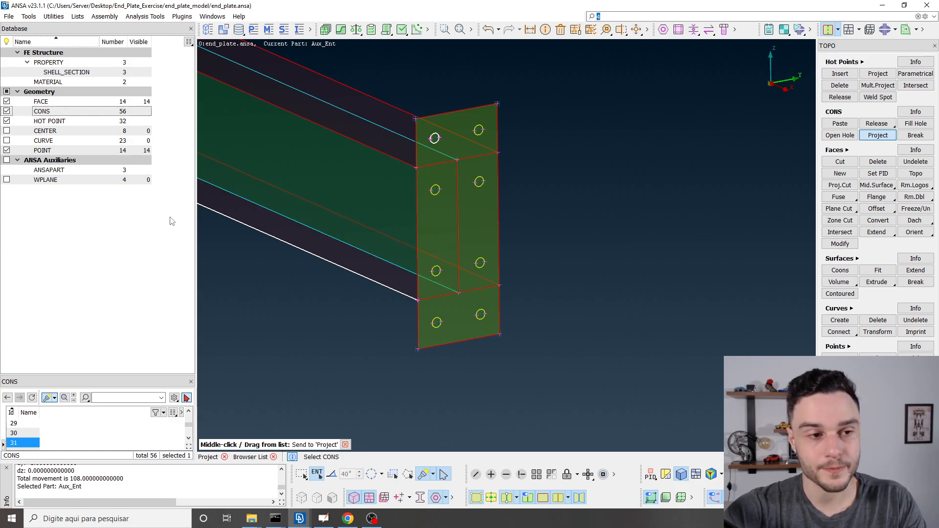
{"action": "left_click", "coordinate": [99, 443]}
{"action": "left_click_drag", "start_coordinate": [447, 298], "coordinate": [444, 259], "text": "ctrl"}
{"action": "middle_click", "coordinate": [444, 260]}
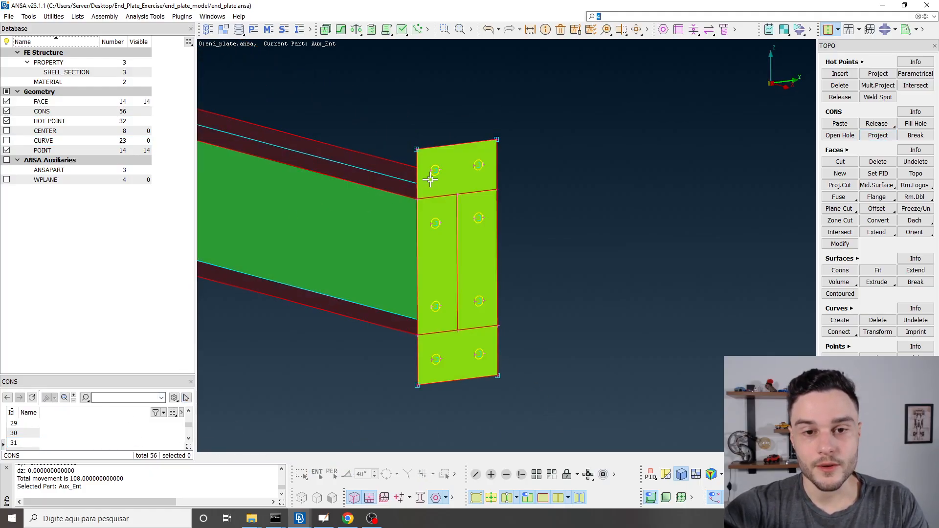
Step: Identify the face inside the end plate's upper-left bolt hole by picking it as a FACE entity
{"action": "scroll", "coordinate": [424, 168], "scroll_direction": "up", "scroll_amount": 5}
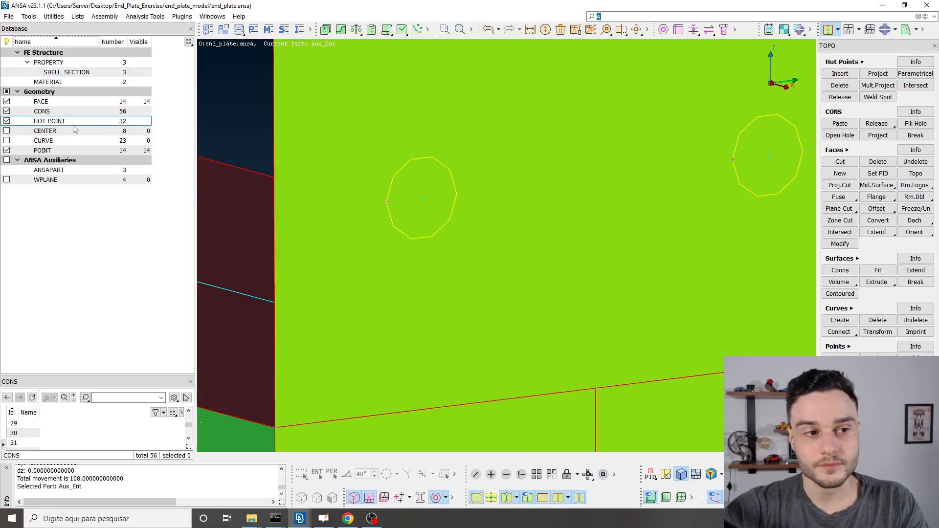
{"action": "scroll", "coordinate": [434, 185], "scroll_direction": "down", "scroll_amount": 3}
{"action": "left_click_drag", "start_coordinate": [434, 185], "coordinate": [431, 174], "text": "ctrl"}
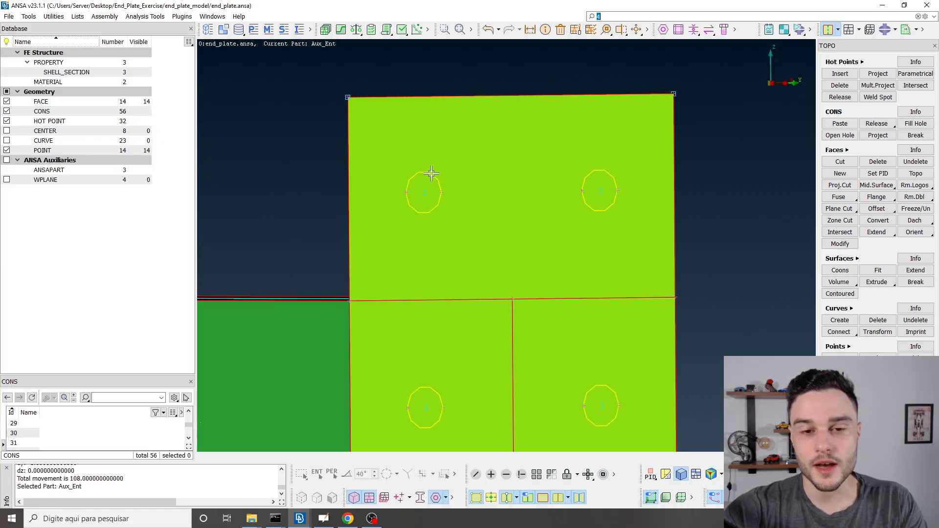
{"action": "left_click", "coordinate": [52, 103]}
{"action": "left_click", "coordinate": [424, 184]}
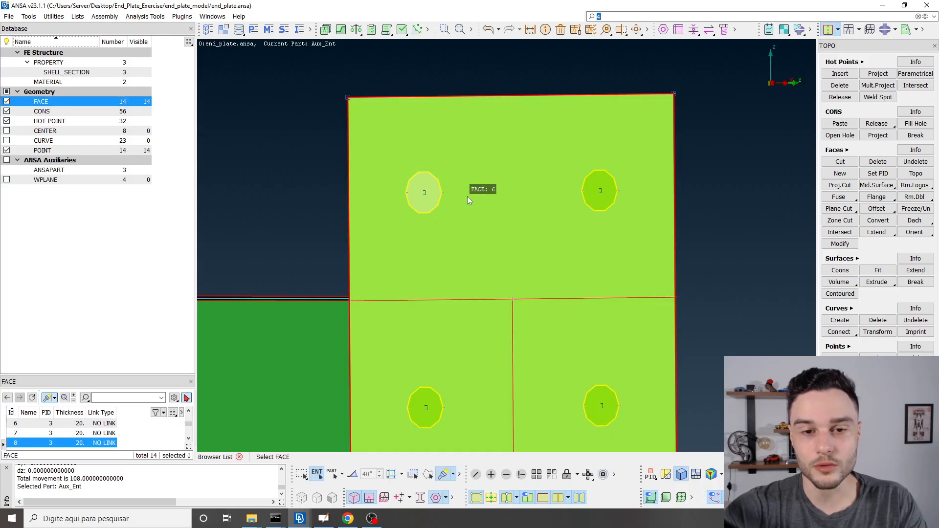
{"action": "scroll", "coordinate": [387, 161], "scroll_direction": "down", "scroll_amount": 3}
{"action": "left_click_drag", "start_coordinate": [399, 183], "coordinate": [404, 187], "text": "ctrl"}
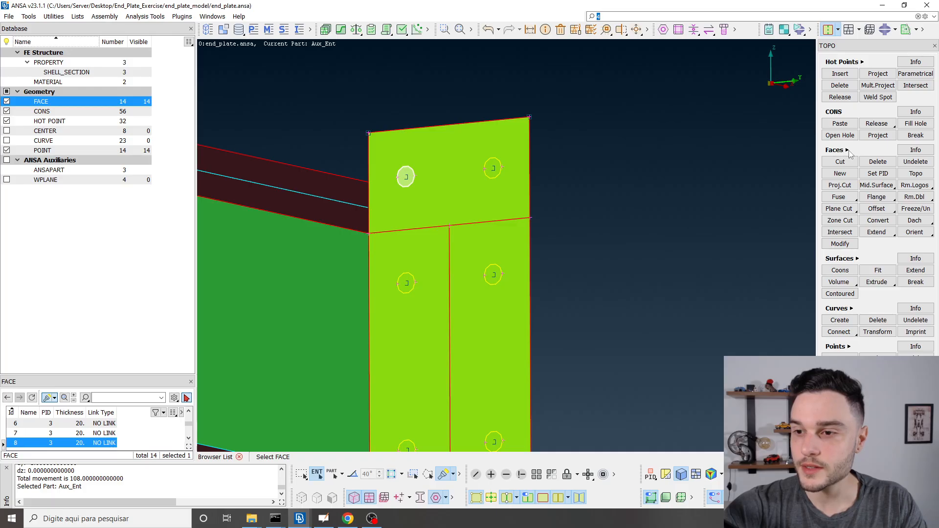
Step: Delete the face inside the upper-left bolt hole with the Faces Delete function, keeping the surrounding end-plate face
{"action": "left_click", "coordinate": [879, 165]}
{"action": "left_click", "coordinate": [483, 175]}
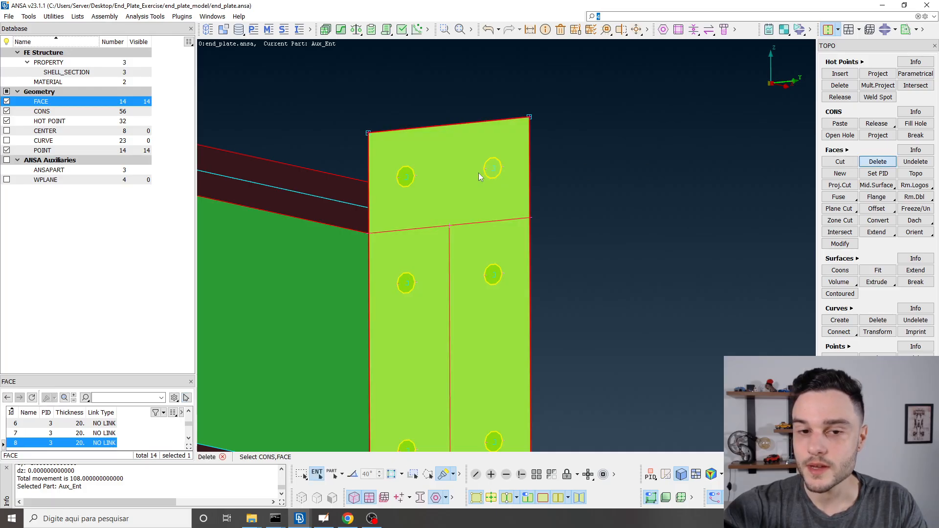
{"action": "middle_click", "coordinate": [409, 176]}
{"action": "left_click_drag", "start_coordinate": [399, 167], "coordinate": [303, 105]}
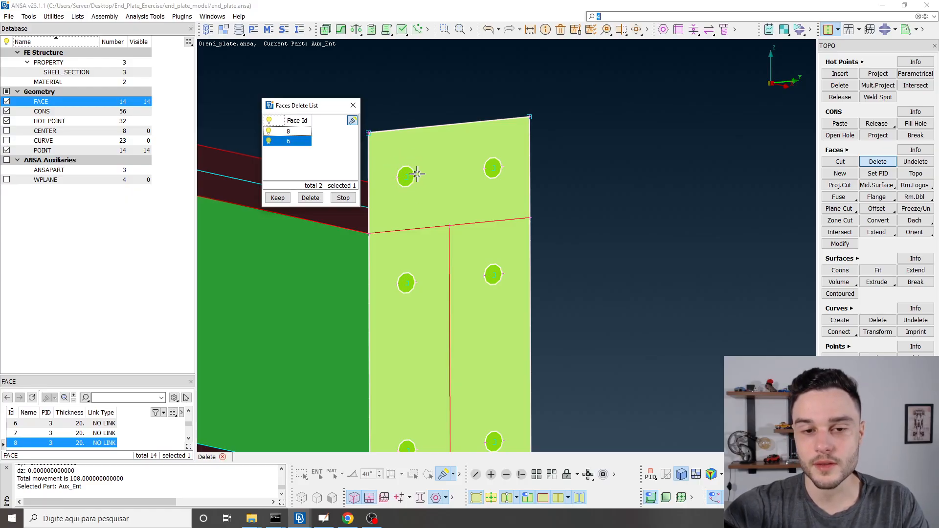
{"action": "scroll", "coordinate": [414, 178], "scroll_direction": "up", "scroll_amount": 4}
{"action": "scroll", "coordinate": [448, 202], "scroll_direction": "down", "scroll_amount": 5}
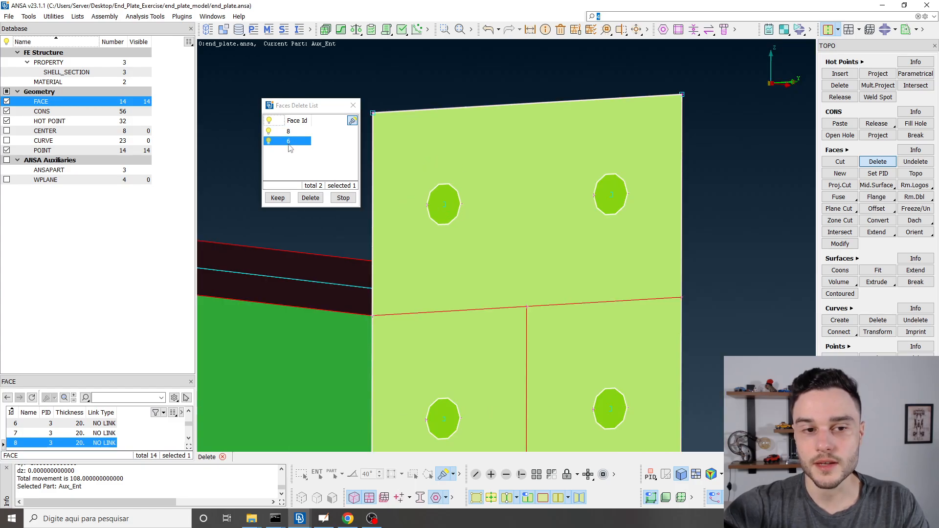
{"action": "left_click", "coordinate": [296, 133]}
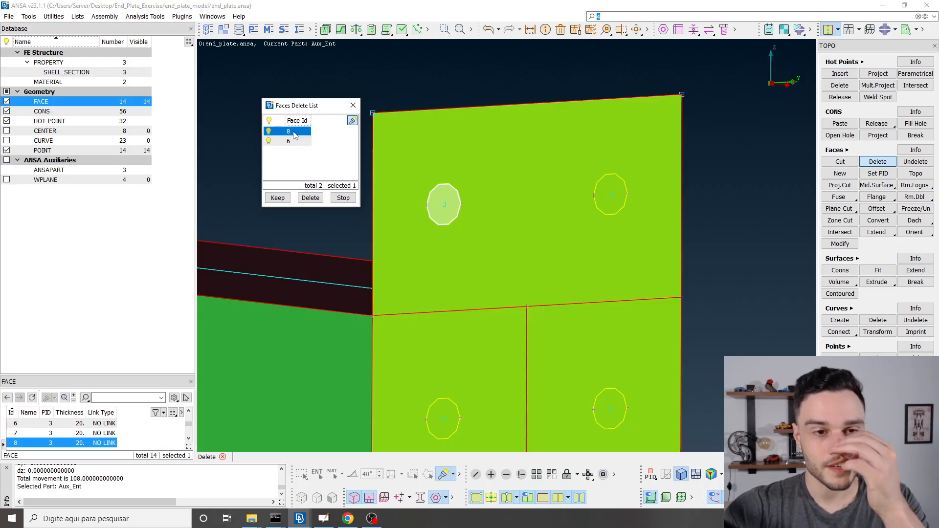
{"action": "left_click", "coordinate": [311, 197]}
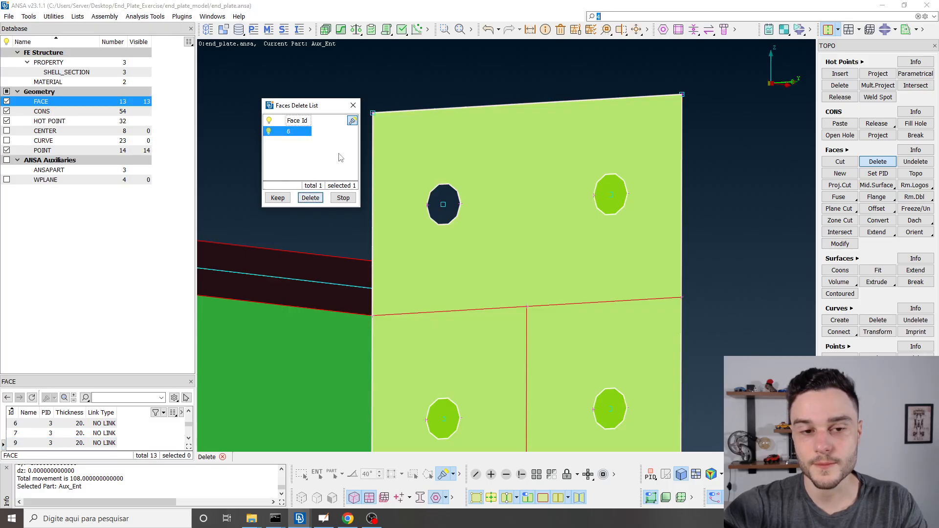
{"action": "left_click", "coordinate": [277, 200]}
{"action": "scroll", "coordinate": [372, 109], "scroll_direction": "down", "scroll_amount": 3}
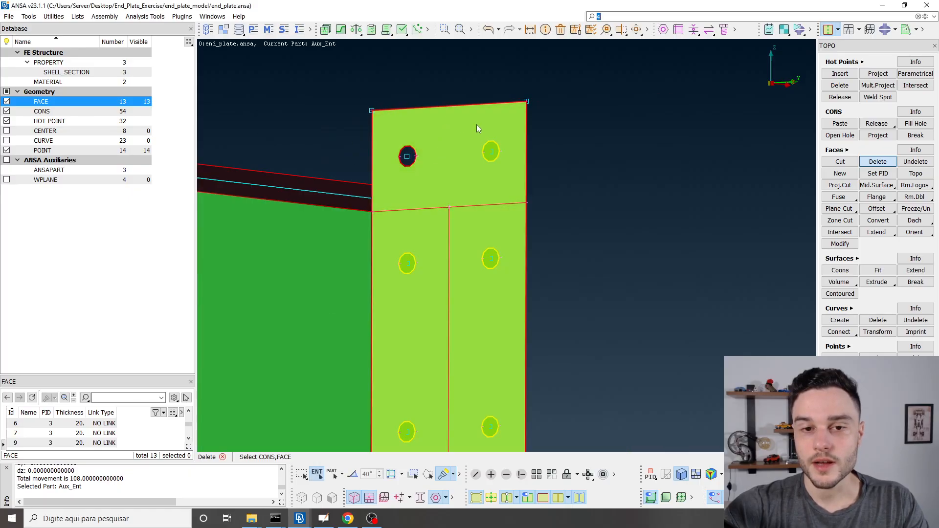
Step: Delete the faces inside the seven remaining bolt holes together, using the general Delete tool for any entity
{"action": "left_click", "coordinate": [561, 32]}
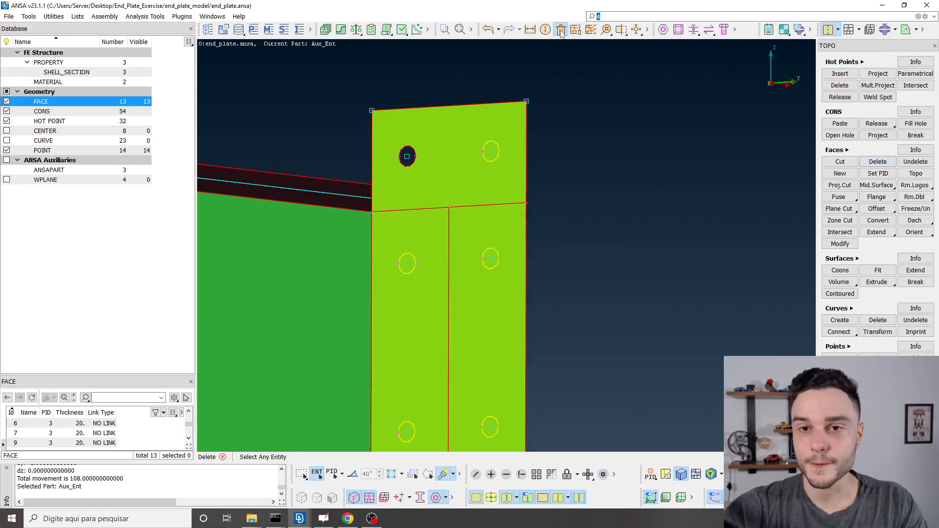
{"action": "scroll", "coordinate": [537, 151], "scroll_direction": "up", "scroll_amount": 5}
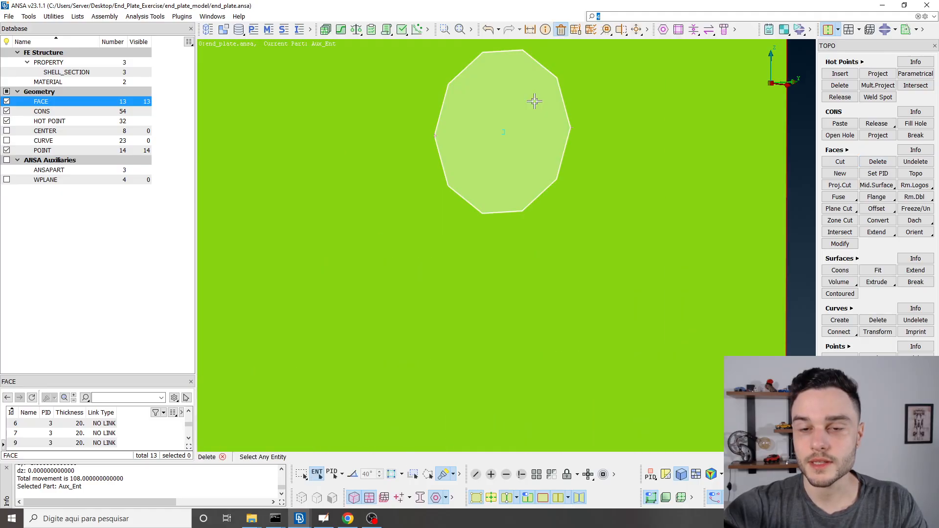
{"action": "scroll", "coordinate": [535, 104], "scroll_direction": "down", "scroll_amount": 5}
{"action": "scroll", "coordinate": [531, 169], "scroll_direction": "up", "scroll_amount": 5}
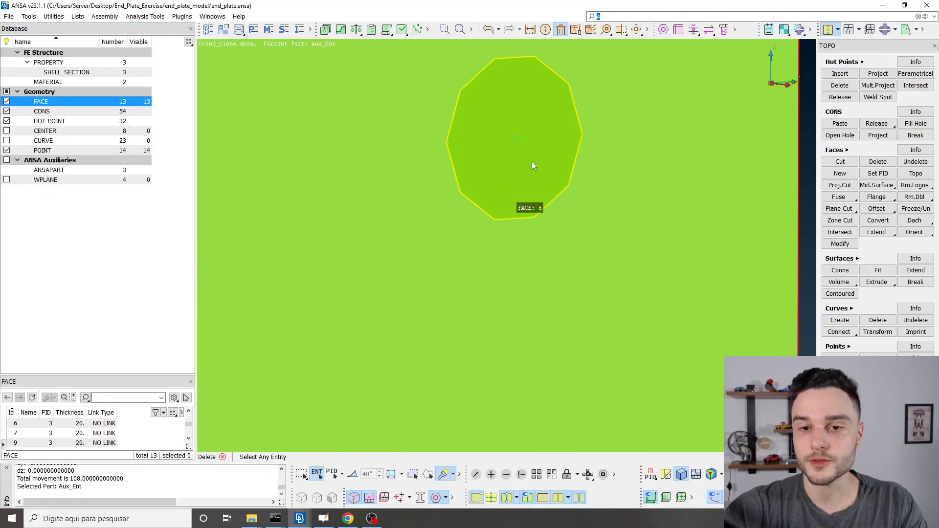
{"action": "scroll", "coordinate": [533, 139], "scroll_direction": "down", "scroll_amount": 5}
{"action": "scroll", "coordinate": [444, 148], "scroll_direction": "up", "scroll_amount": 3}
{"action": "scroll", "coordinate": [460, 132], "scroll_direction": "up", "scroll_amount": 1}
{"action": "scroll", "coordinate": [455, 122], "scroll_direction": "down", "scroll_amount": 4}
{"action": "scroll", "coordinate": [443, 161], "scroll_direction": "up", "scroll_amount": 5}
{"action": "scroll", "coordinate": [426, 198], "scroll_direction": "down", "scroll_amount": 5}
{"action": "scroll", "coordinate": [426, 221], "scroll_direction": "up", "scroll_amount": 2}
{"action": "scroll", "coordinate": [426, 267], "scroll_direction": "down", "scroll_amount": 2}
{"action": "scroll", "coordinate": [425, 267], "scroll_direction": "up", "scroll_amount": 2}
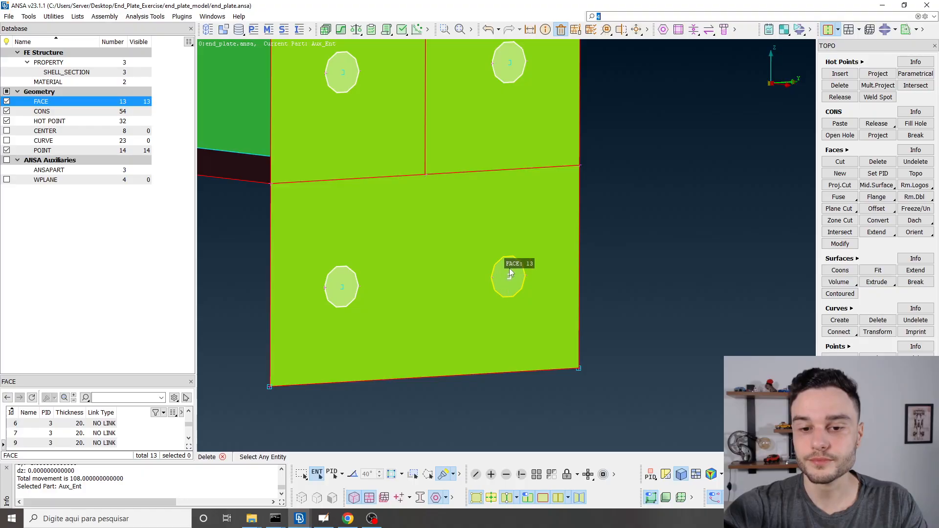
{"action": "scroll", "coordinate": [509, 279], "scroll_direction": "down", "scroll_amount": 3}
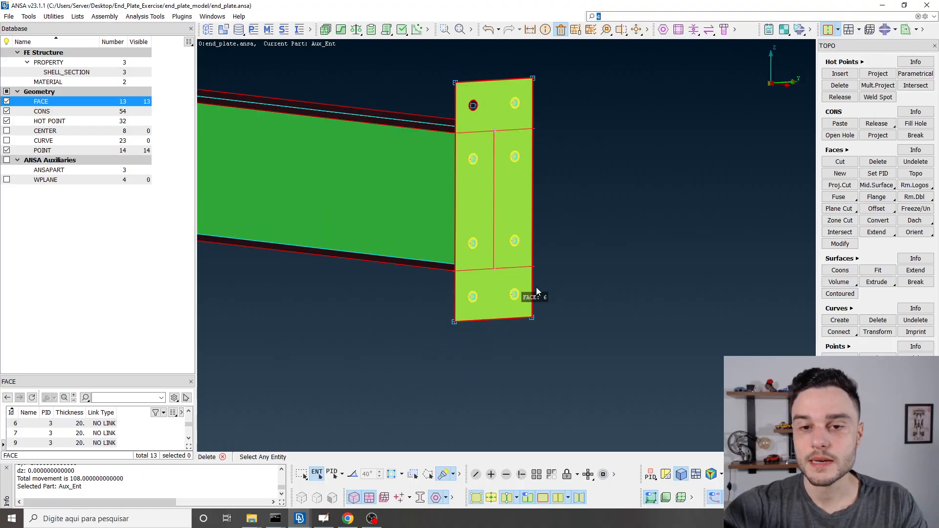
{"action": "middle_click", "coordinate": [529, 299]}
{"action": "left_click", "coordinate": [536, 294]}
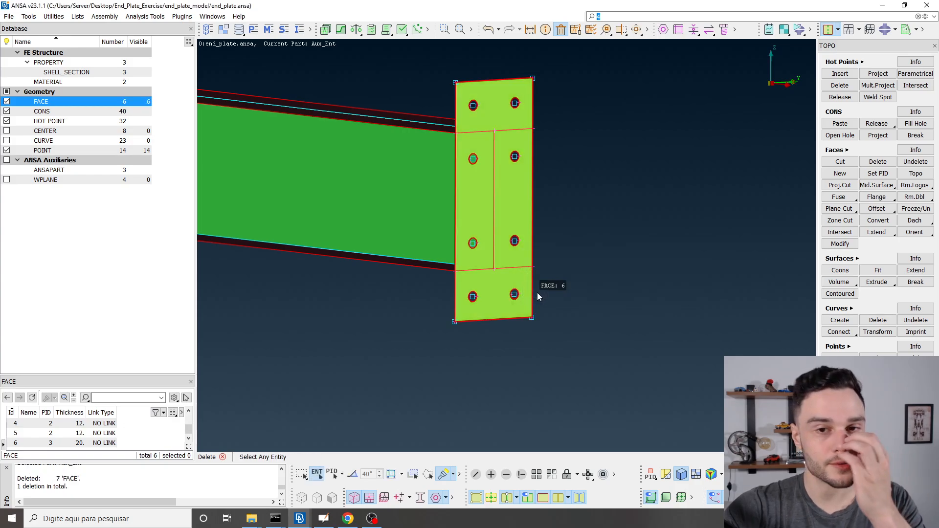
Step: Inspect the open bolt holes in the end plate and leave the deletion command
{"action": "scroll", "coordinate": [539, 289], "scroll_direction": "down", "scroll_amount": 3}
{"action": "left_click_drag", "start_coordinate": [520, 279], "coordinate": [523, 282], "text": "ctrl"}
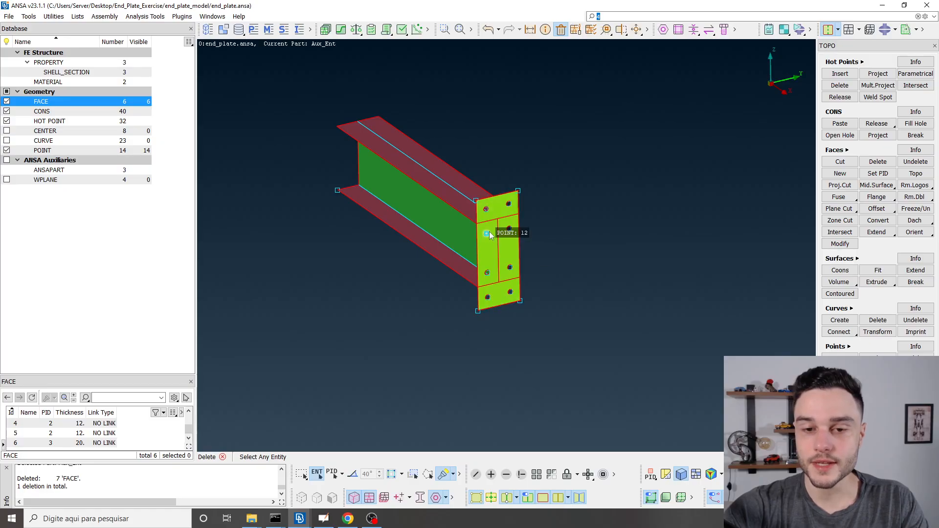
{"action": "scroll", "coordinate": [492, 236], "scroll_direction": "up", "scroll_amount": 3}
{"action": "mouse_move", "coordinate": [505, 213]}
{"action": "left_mouse_down", "text": "ctrl"}
{"action": "mouse_move", "coordinate": [549, 185]}
{"action": "mouse_move", "coordinate": [588, 182]}
{"action": "mouse_move", "coordinate": [621, 199]}
{"action": "mouse_move", "coordinate": [685, 161]}
{"action": "mouse_move", "coordinate": [670, 192]}
{"action": "mouse_move", "coordinate": [568, 173]}
{"action": "mouse_move", "coordinate": [494, 209]}
{"action": "mouse_move", "coordinate": [501, 221]}
{"action": "left_mouse_up", "text": "ctrl"}
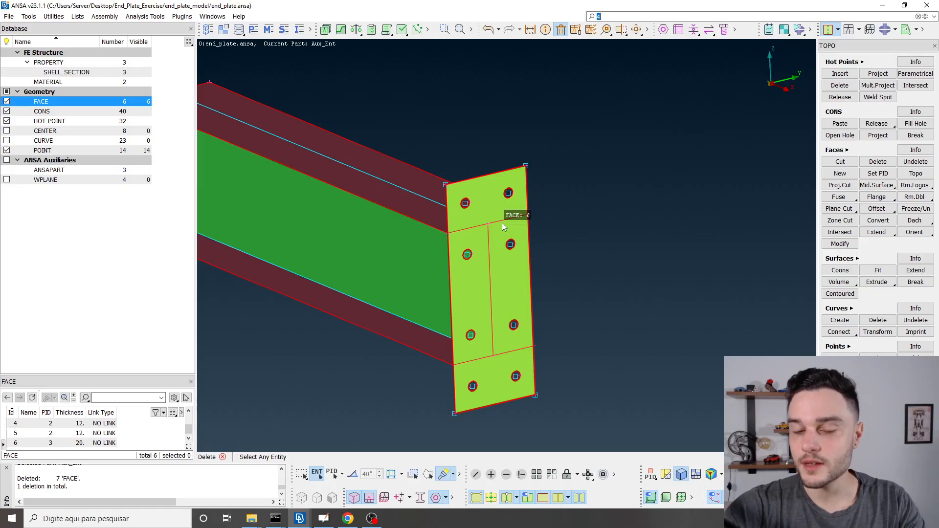
{"action": "mouse_move", "coordinate": [498, 214]}
{"action": "left_mouse_down", "text": "ctrl"}
{"action": "mouse_move", "coordinate": [509, 225]}
{"action": "mouse_move", "coordinate": [486, 192]}
{"action": "mouse_move", "coordinate": [499, 153]}
{"action": "mouse_move", "coordinate": [501, 215]}
{"action": "left_mouse_up", "text": "ctrl"}
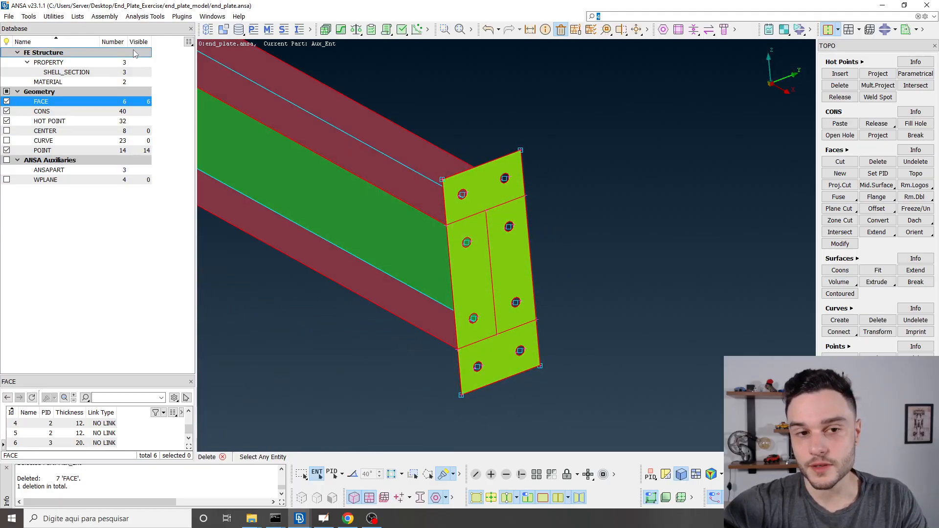
{"action": "left_click_drag", "start_coordinate": [507, 245], "coordinate": [474, 256], "text": "ctrl"}
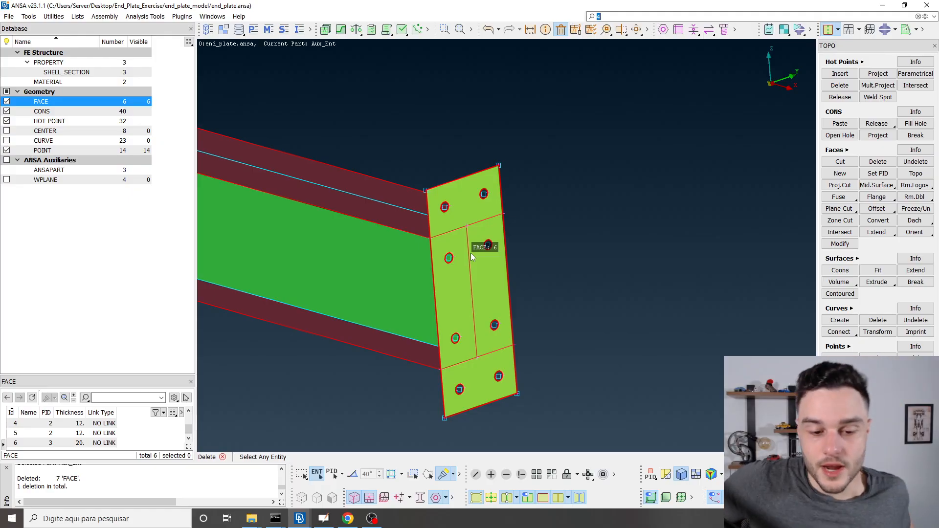
{"action": "middle_click", "coordinate": [467, 256]}
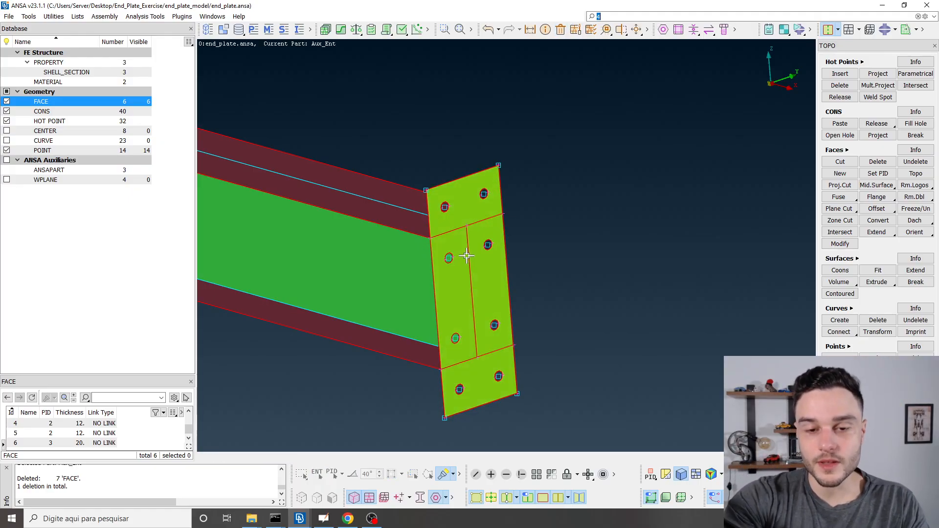
Step: Pick the five CONS where the beam's web and both flanges meet the end plate to check the beam's end edges
{"action": "left_click_drag", "start_coordinate": [465, 233], "coordinate": [454, 159], "text": "ctrl"}
{"action": "scroll", "coordinate": [459, 198], "scroll_direction": "up", "scroll_amount": 3}
{"action": "left_click_drag", "start_coordinate": [435, 204], "coordinate": [510, 227], "text": "ctrl"}
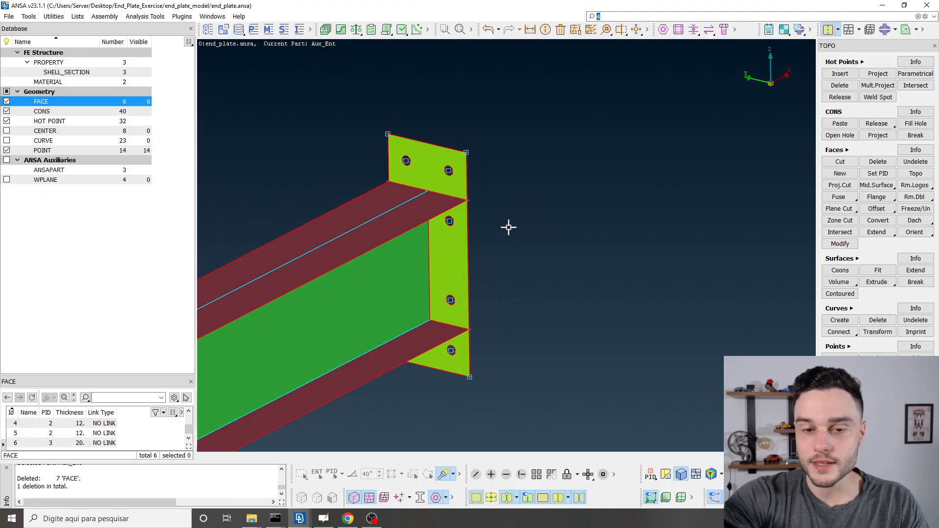
{"action": "scroll", "coordinate": [420, 277], "scroll_direction": "up", "scroll_amount": 4}
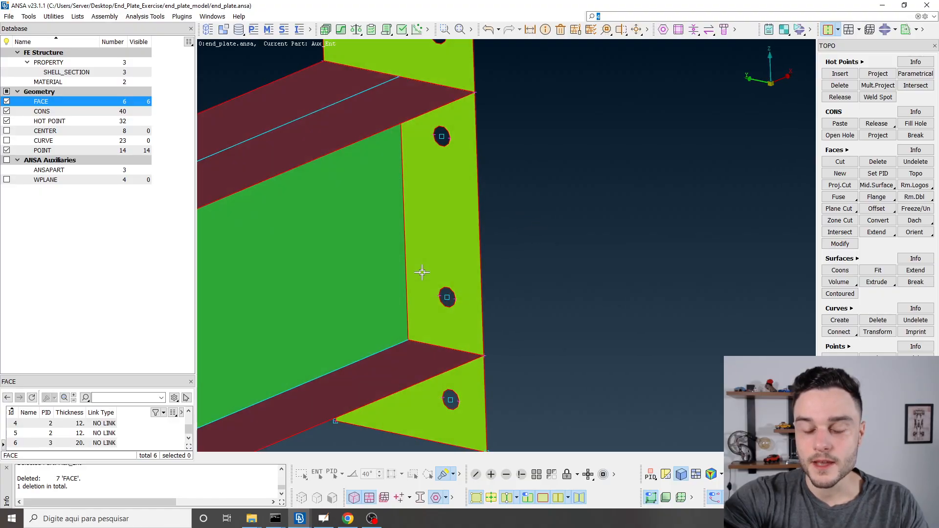
{"action": "left_click", "coordinate": [42, 111]}
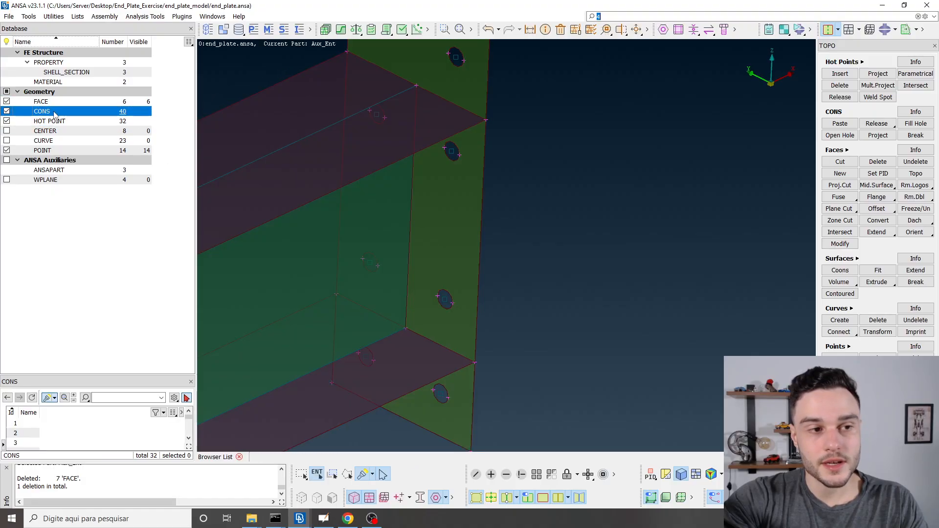
{"action": "left_click", "coordinate": [411, 195]}
{"action": "left_click", "coordinate": [444, 109]}
{"action": "left_click", "coordinate": [383, 68]}
{"action": "left_click", "coordinate": [437, 341]}
{"action": "left_click", "coordinate": [381, 316]}
{"action": "scroll", "coordinate": [453, 333], "scroll_direction": "down", "scroll_amount": 3}
{"action": "scroll", "coordinate": [450, 237], "scroll_direction": "up", "scroll_amount": 3}
{"action": "scroll", "coordinate": [451, 236], "scroll_direction": "up", "scroll_amount": 2}
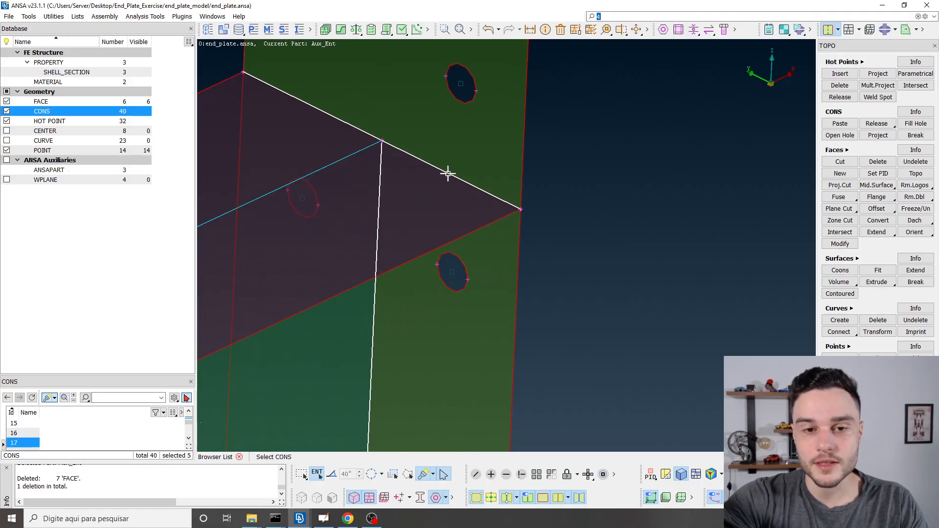
Step: Check the beam's faces by picking the web and both halves of the upper and lower flanges, and clear the picks
{"action": "left_click", "coordinate": [41, 101]}
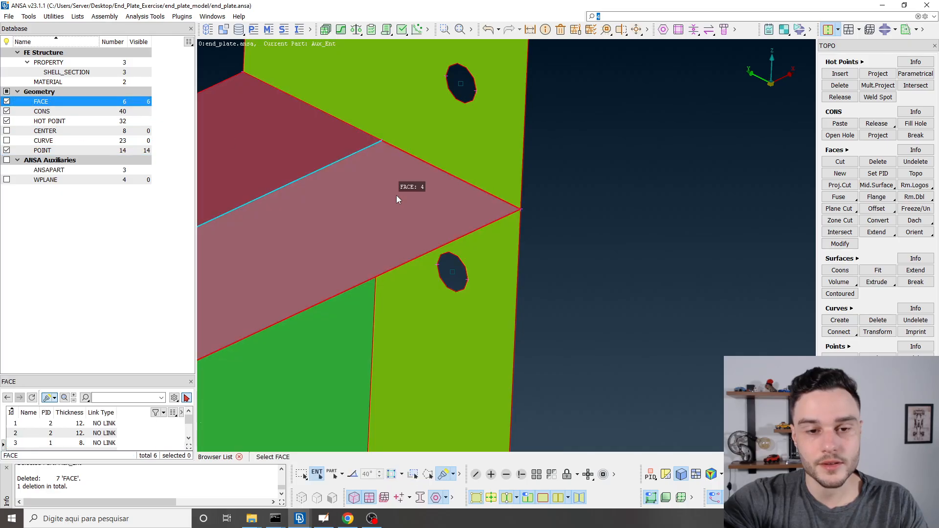
{"action": "left_click", "coordinate": [397, 193]}
{"action": "left_click", "coordinate": [273, 127]}
{"action": "scroll", "coordinate": [378, 119], "scroll_direction": "down", "scroll_amount": 3}
{"action": "left_click_drag", "start_coordinate": [352, 241], "coordinate": [347, 236], "text": "ctrl"}
{"action": "left_click", "coordinate": [339, 266]}
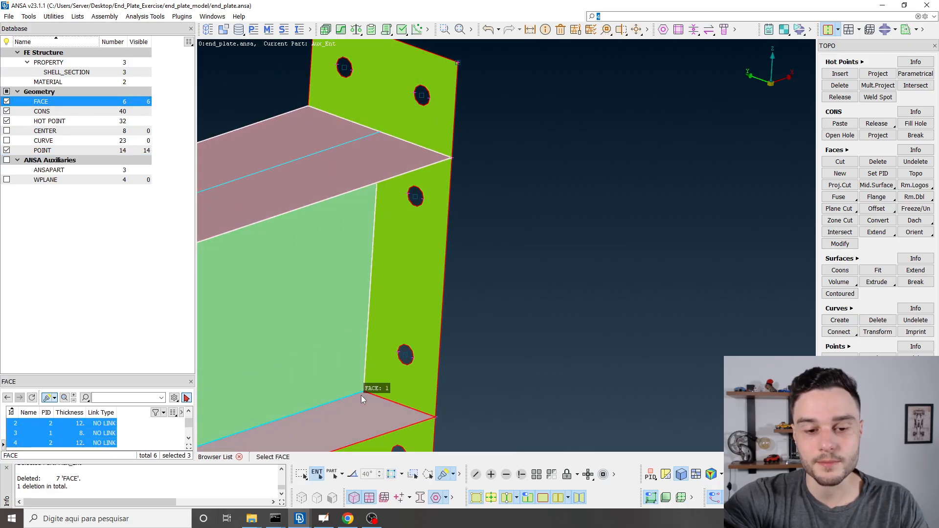
{"action": "left_click", "coordinate": [368, 396]}
{"action": "scroll", "coordinate": [400, 307], "scroll_direction": "down", "scroll_amount": 3}
{"action": "left_click_drag", "start_coordinate": [381, 322], "coordinate": [378, 279], "text": "ctrl"}
{"action": "left_click", "coordinate": [342, 348]}
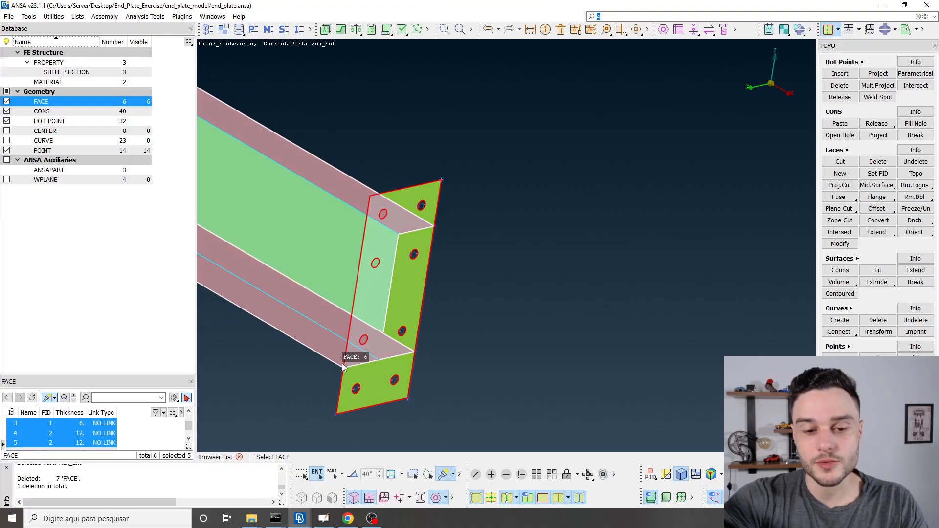
{"action": "middle_click", "coordinate": [420, 389]}
Step: Pick the perforated end plate as a FACE entity to check its extent at the beam junction
{"action": "left_click_drag", "start_coordinate": [425, 339], "coordinate": [457, 241], "text": "ctrl"}
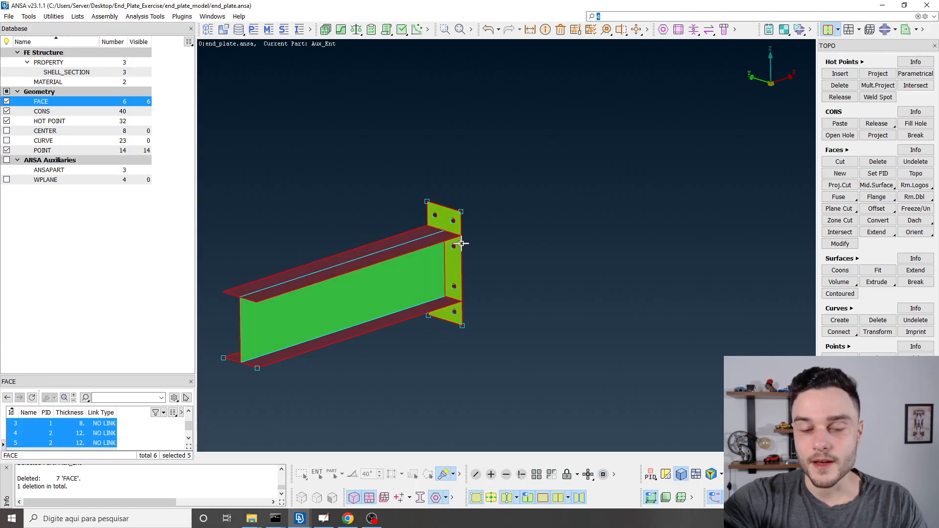
{"action": "scroll", "coordinate": [463, 240], "scroll_direction": "up", "scroll_amount": 3}
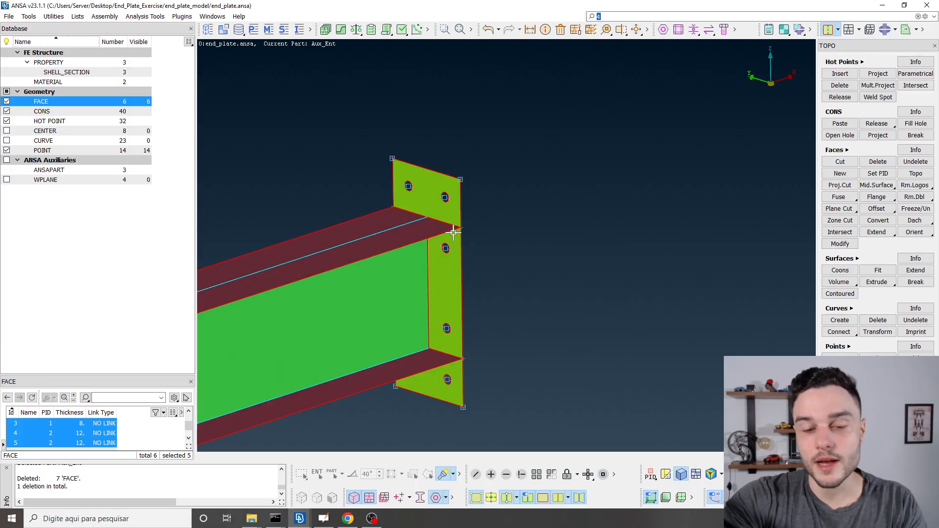
{"action": "scroll", "coordinate": [453, 233], "scroll_direction": "up", "scroll_amount": 2}
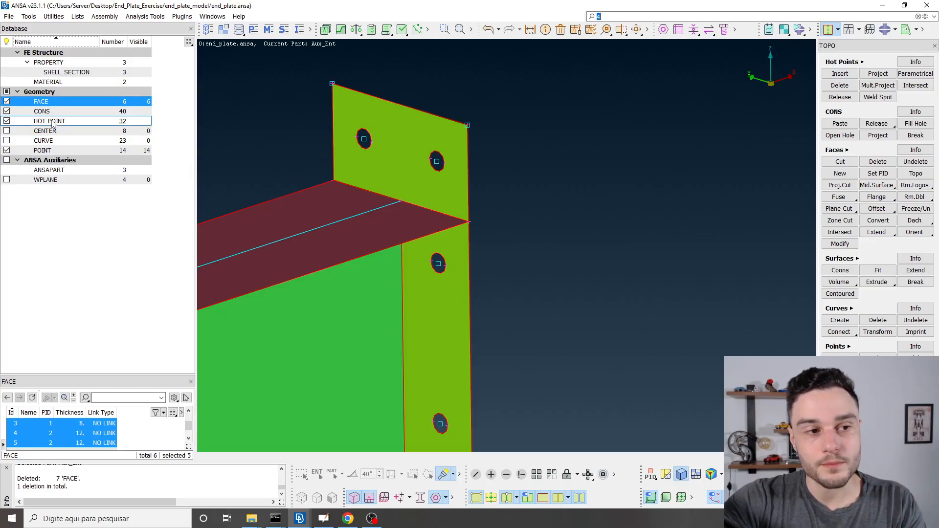
{"action": "double_click", "coordinate": [55, 103]}
{"action": "left_click", "coordinate": [406, 186]}
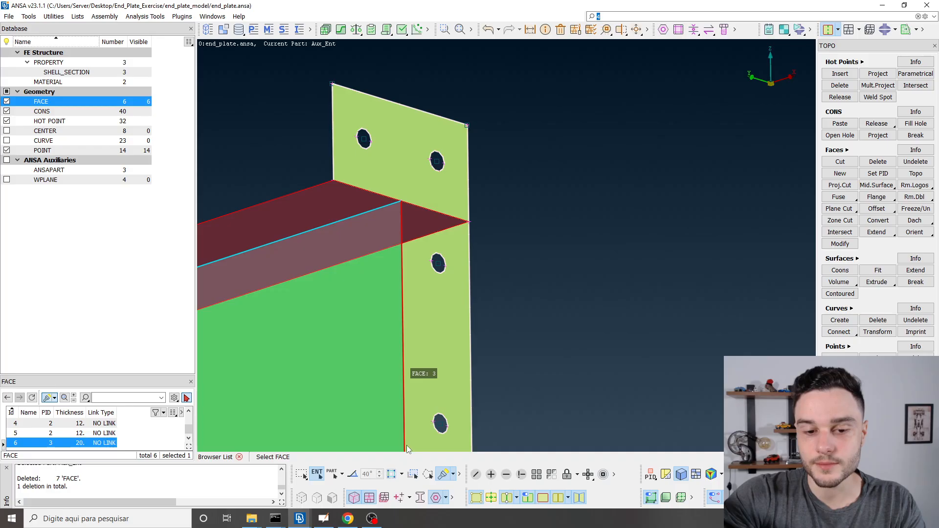
{"action": "scroll", "coordinate": [470, 103], "scroll_direction": "down", "scroll_amount": 3}
Step: Switch to the annotated paper in OpenBoard and examine the end-plate rib stiffener details in the Fig. 1 "Other specimens" drawing
{"action": "key", "text": "alt+Tab"}
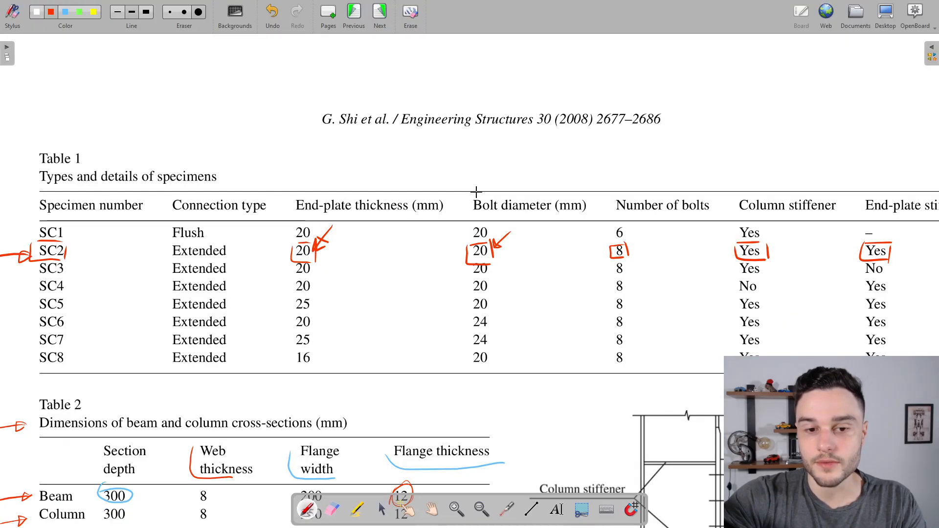
{"action": "scroll", "coordinate": [509, 210], "scroll_direction": "down", "scroll_amount": 2, "text": "ctrl"}
{"action": "scroll", "coordinate": [503, 323], "scroll_direction": "down", "scroll_amount": 5}
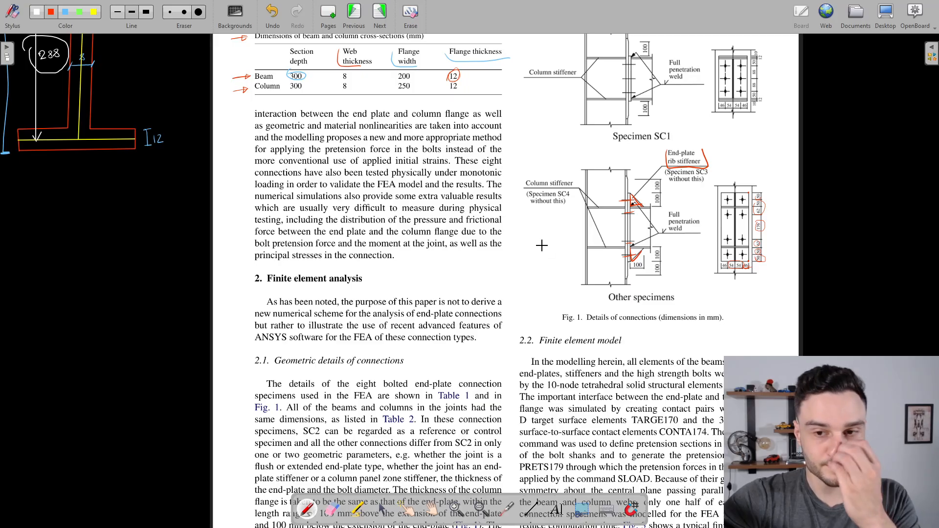
{"action": "scroll", "coordinate": [620, 222], "scroll_direction": "up", "scroll_amount": 3}
{"action": "scroll", "coordinate": [634, 240], "scroll_direction": "down", "scroll_amount": 1}
{"action": "scroll", "coordinate": [633, 240], "scroll_direction": "up", "scroll_amount": 3, "text": "ctrl"}
{"action": "scroll", "coordinate": [614, 201], "scroll_direction": "down", "scroll_amount": 5}
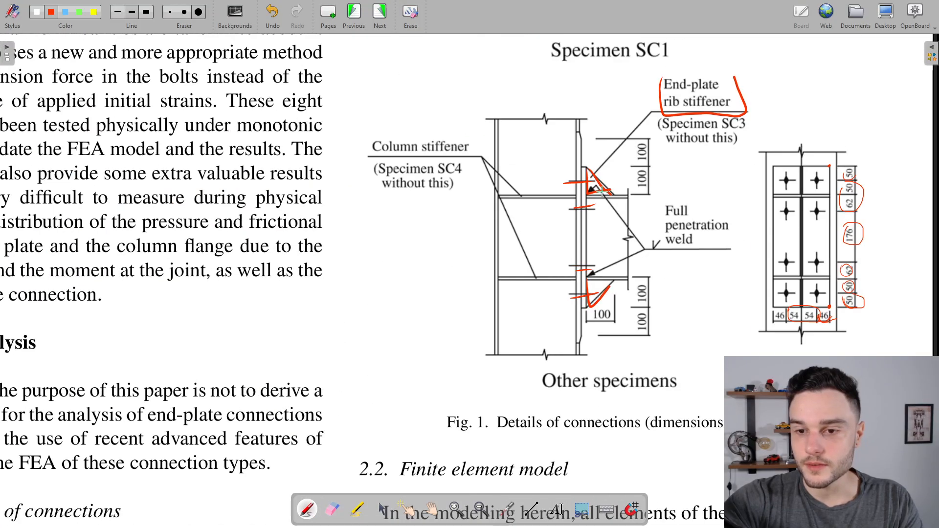
Step: Erase the red marks over the bolts and rib stiffeners in the "Other specimens" side-view drawing
{"action": "scroll", "coordinate": [322, 151], "scroll_direction": "down", "scroll_amount": 4, "text": "ctrl"}
{"action": "left_click", "coordinate": [198, 13]}
{"action": "mouse_move", "coordinate": [484, 128]}
{"action": "left_mouse_down"}
{"action": "mouse_move", "coordinate": [496, 254]}
{"action": "mouse_move", "coordinate": [512, 169]}
{"action": "left_mouse_up"}
{"action": "scroll", "coordinate": [535, 167], "scroll_direction": "down", "scroll_amount": 2}
{"action": "scroll", "coordinate": [489, 206], "scroll_direction": "up", "scroll_amount": 3, "text": "ctrl"}
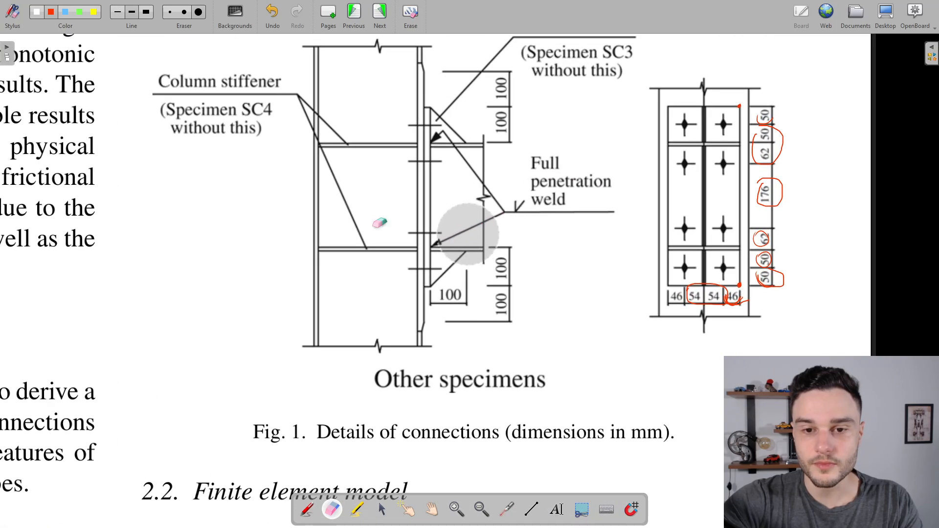
Step: Mark the two full penetration weld points where the beam flanges meet the end plate in red, and circle the weld symbol
{"action": "left_click", "coordinate": [54, 9]}
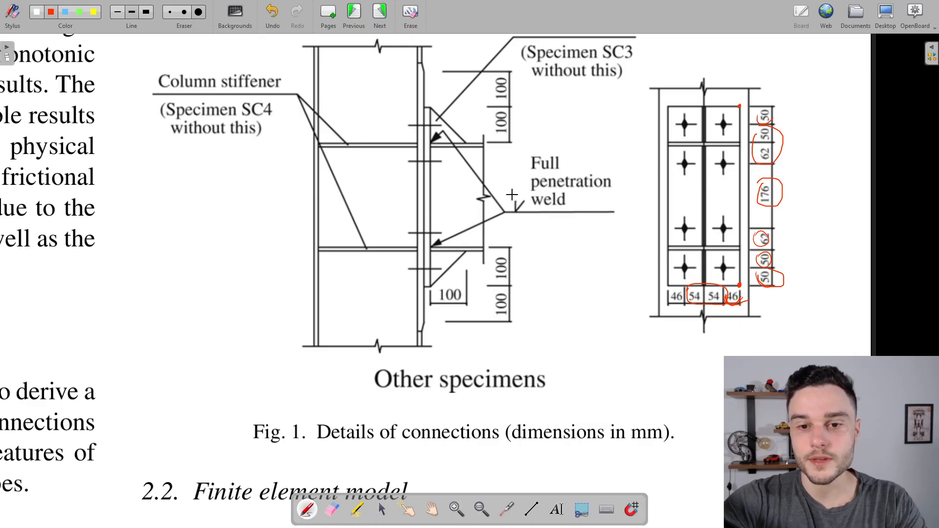
{"action": "left_click", "coordinate": [431, 144]}
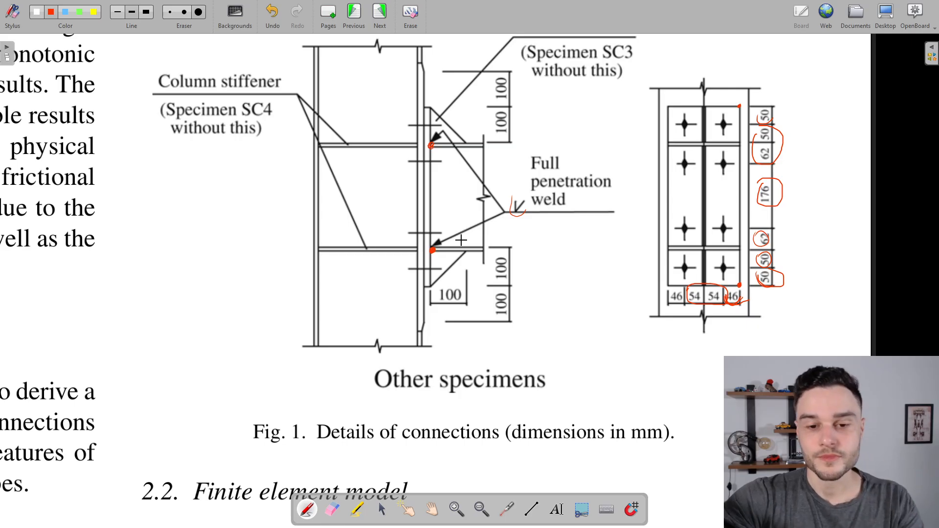
{"action": "scroll", "coordinate": [552, 283], "scroll_direction": "down", "scroll_amount": 5, "text": "ctrl"}
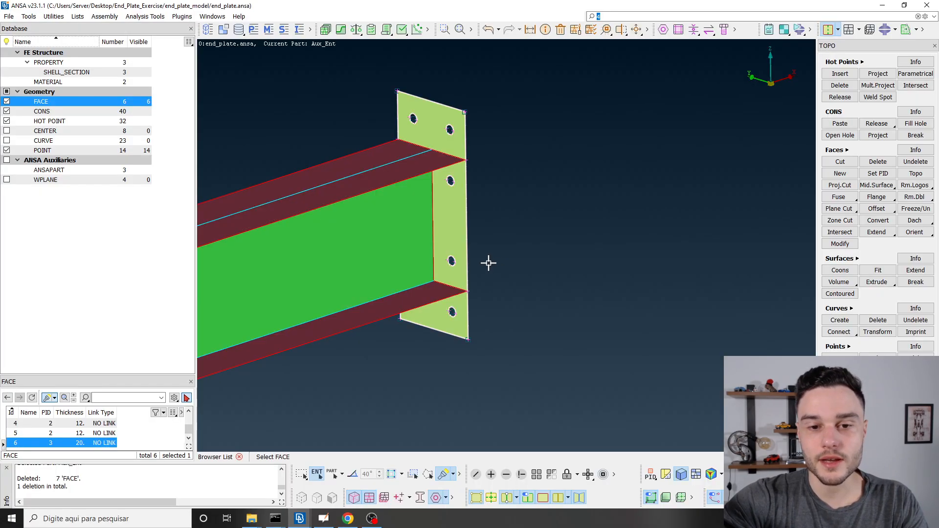
Step: Switch to ANSA and check the upper flange joint by picking the flange's end CONS, the flange face and the end-plate face
{"action": "scroll", "coordinate": [431, 167], "scroll_direction": "up", "scroll_amount": 5}
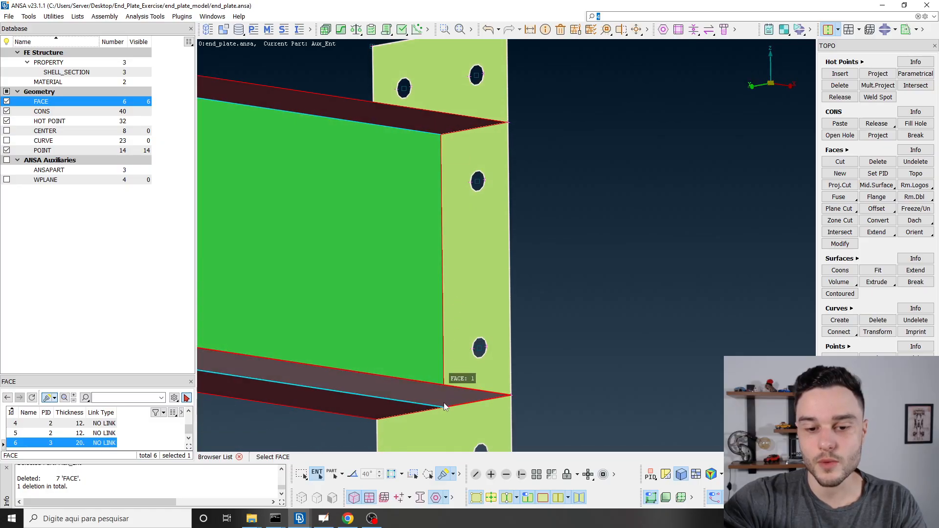
{"action": "scroll", "coordinate": [440, 136], "scroll_direction": "down", "scroll_amount": 5}
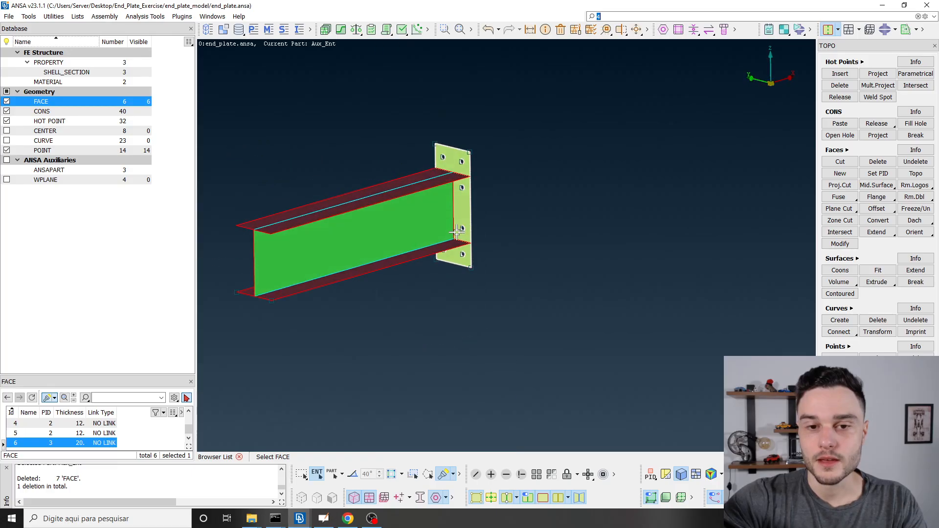
{"action": "left_click_drag", "start_coordinate": [456, 231], "coordinate": [457, 249], "text": "ctrl"}
{"action": "scroll", "coordinate": [454, 211], "scroll_direction": "up", "scroll_amount": 5}
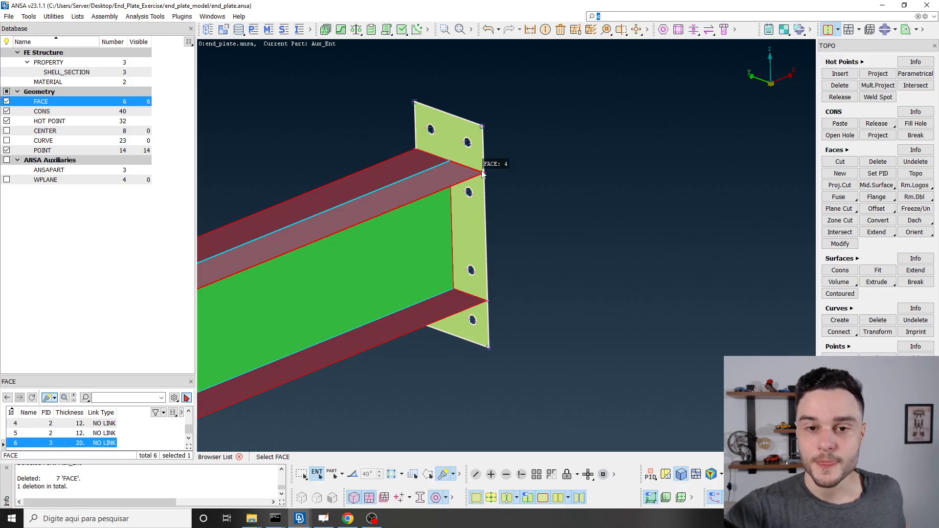
{"action": "scroll", "coordinate": [470, 171], "scroll_direction": "up", "scroll_amount": 5}
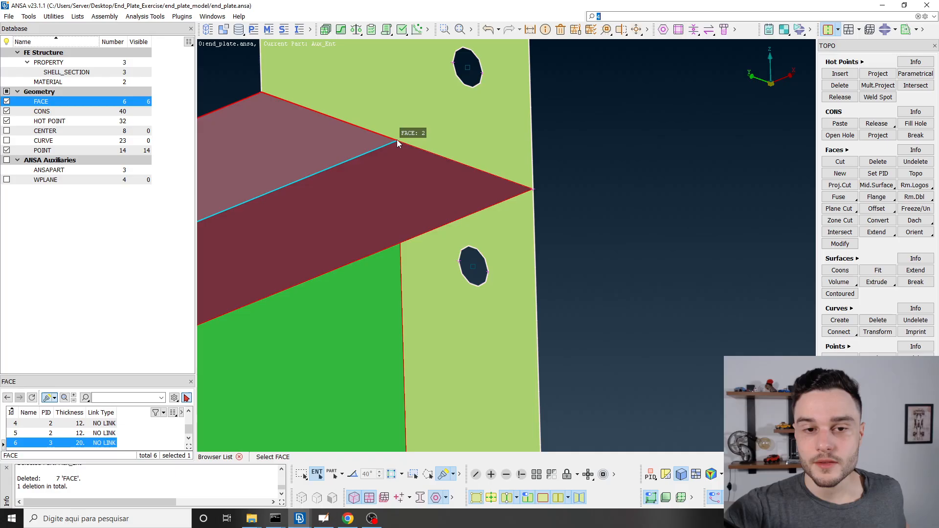
{"action": "left_click", "coordinate": [52, 112]}
{"action": "left_click", "coordinate": [427, 151]}
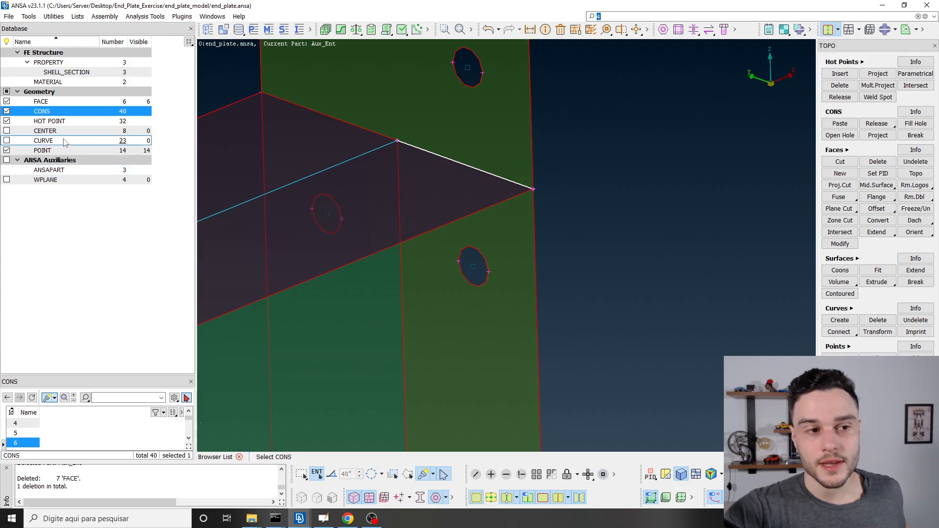
{"action": "left_click", "coordinate": [41, 102]}
{"action": "left_click", "coordinate": [416, 181]}
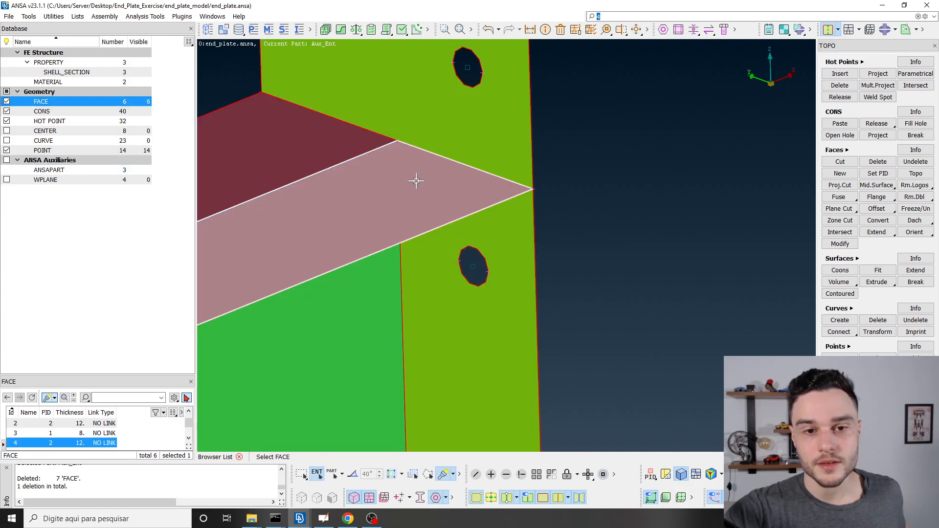
{"action": "left_click", "coordinate": [484, 130]}
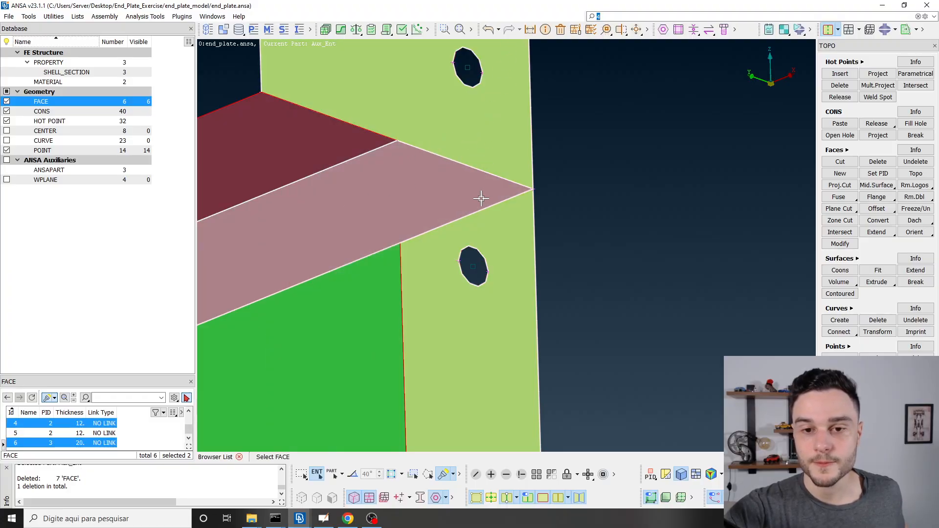
Step: Switch to the meshed end_plate.inp model in the other ANSA window and pick a node on the upper flange-to-end-plate junction
{"action": "mouse_move", "coordinate": [299, 519]}
{"action": "left_click", "coordinate": [249, 471]}
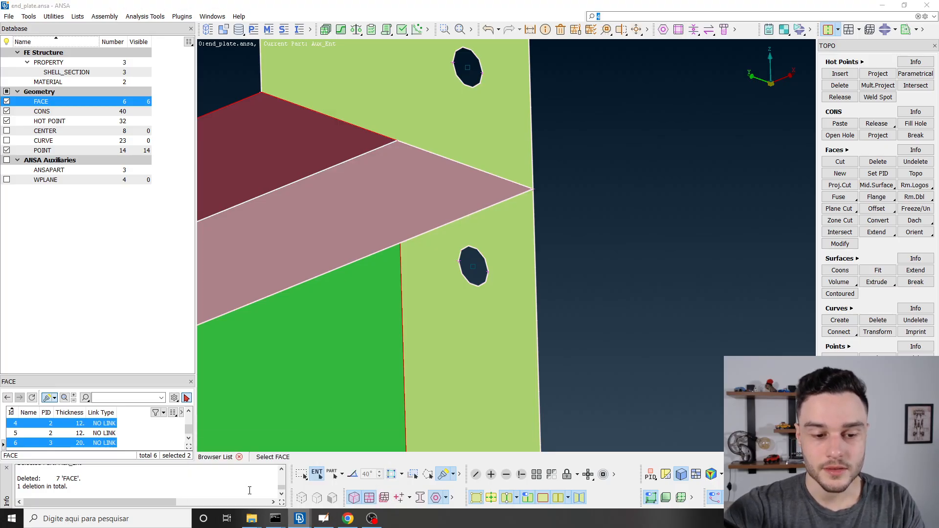
{"action": "scroll", "coordinate": [493, 228], "scroll_direction": "up", "scroll_amount": 10}
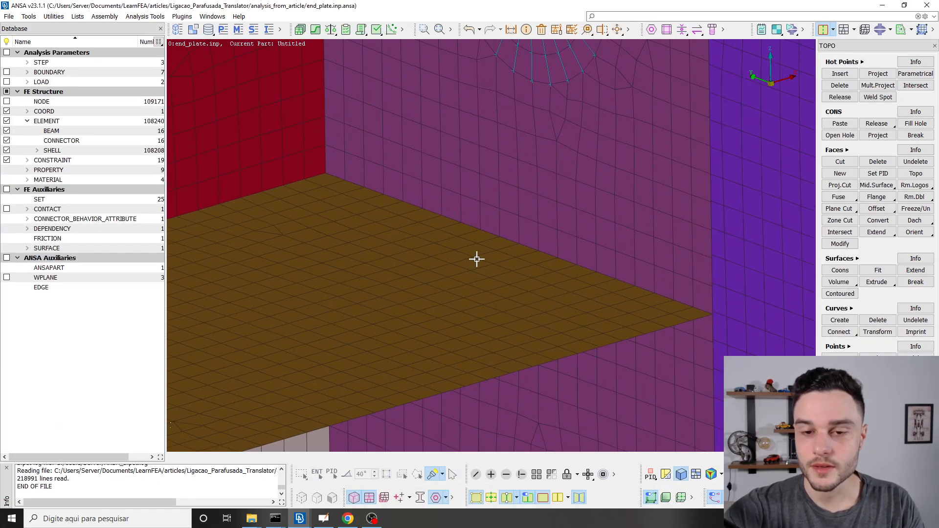
{"action": "left_click", "coordinate": [42, 102]}
{"action": "scroll", "coordinate": [380, 256], "scroll_direction": "down", "scroll_amount": 6}
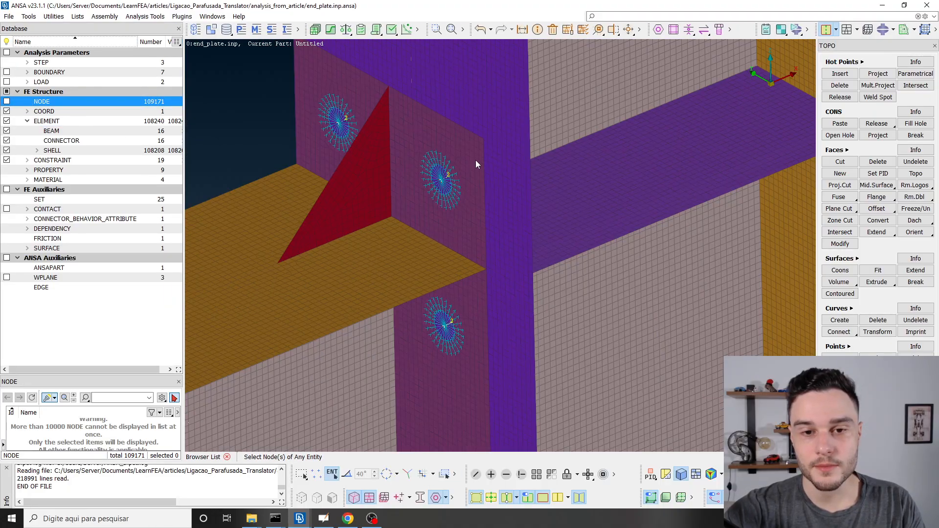
{"action": "scroll", "coordinate": [465, 249], "scroll_direction": "up", "scroll_amount": 5}
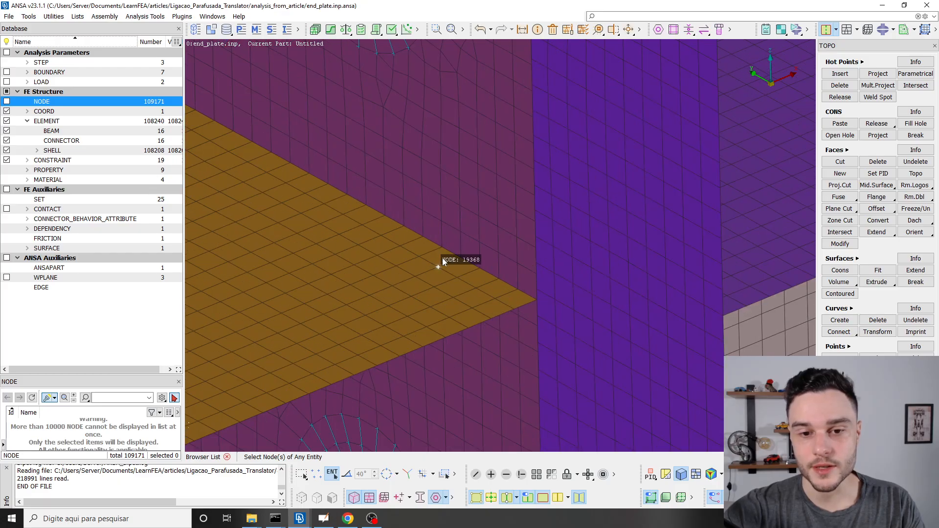
{"action": "left_click", "coordinate": [446, 248]}
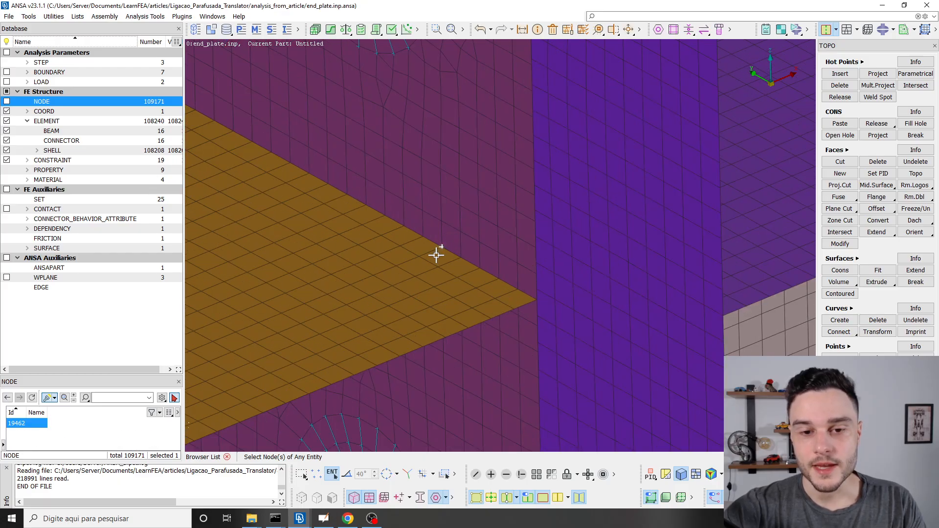
Step: Pick the SHELL elements of the flange and end plate around the shared junction node to check mesh connectivity, and clear the picks
{"action": "left_click", "coordinate": [51, 150]}
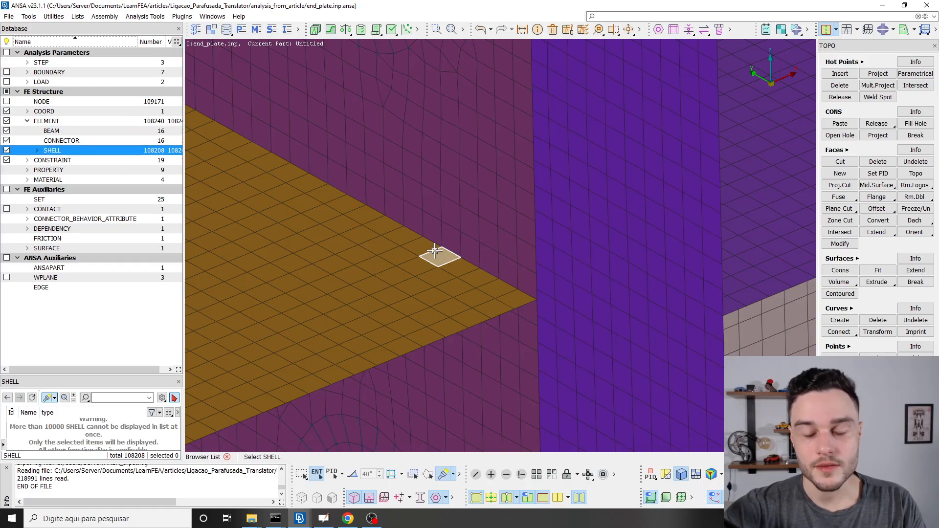
{"action": "left_click", "coordinate": [439, 255]}
{"action": "left_click", "coordinate": [420, 248]}
{"action": "left_click", "coordinate": [432, 230]}
{"action": "left_click", "coordinate": [450, 242]}
{"action": "left_click_drag", "start_coordinate": [450, 242], "coordinate": [450, 222], "text": "ctrl"}
{"action": "left_click", "coordinate": [445, 277]}
{"action": "left_click", "coordinate": [431, 287]}
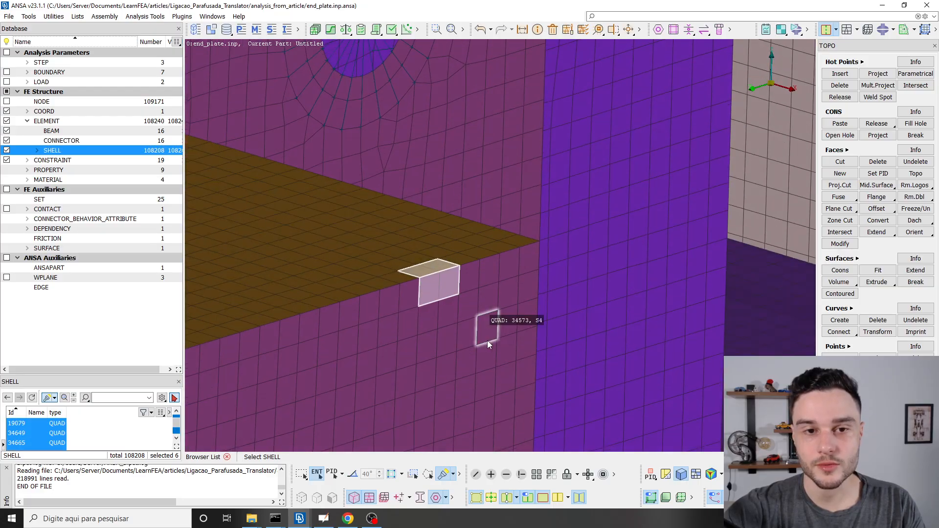
{"action": "scroll", "coordinate": [480, 296], "scroll_direction": "down", "scroll_amount": 6}
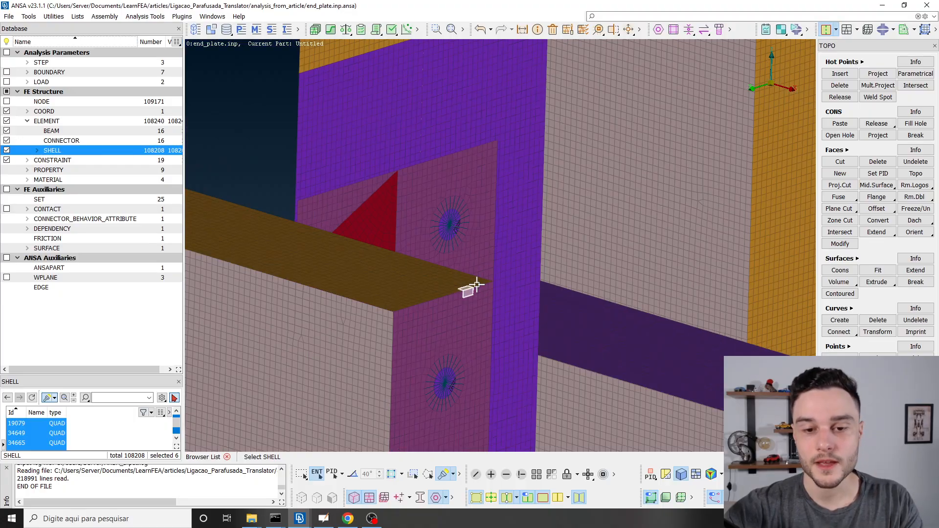
{"action": "left_click_drag", "start_coordinate": [477, 285], "coordinate": [472, 335], "text": "ctrl"}
{"action": "middle_click", "coordinate": [455, 311]}
{"action": "scroll", "coordinate": [472, 252], "scroll_direction": "down", "scroll_amount": 5}
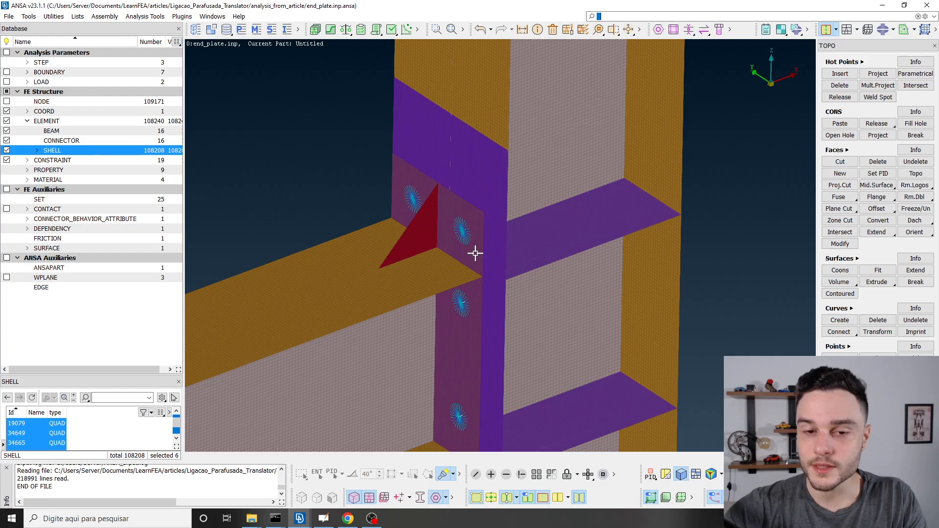
Step: Return to the end_plate.ansa geometry model and clear the picked flange and end-plate faces
{"action": "scroll", "coordinate": [486, 273], "scroll_direction": "down", "scroll_amount": 5}
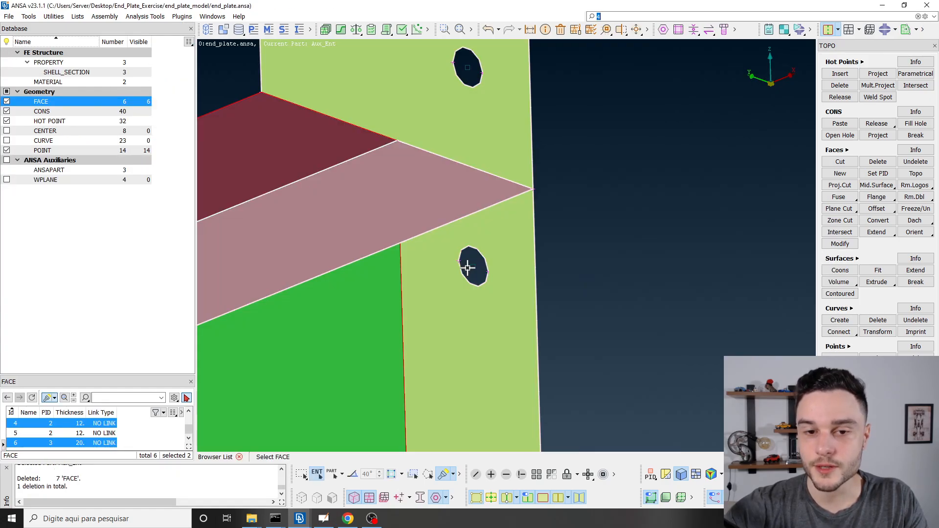
{"action": "scroll", "coordinate": [470, 267], "scroll_direction": "down", "scroll_amount": 2}
{"action": "scroll", "coordinate": [480, 232], "scroll_direction": "up", "scroll_amount": 1}
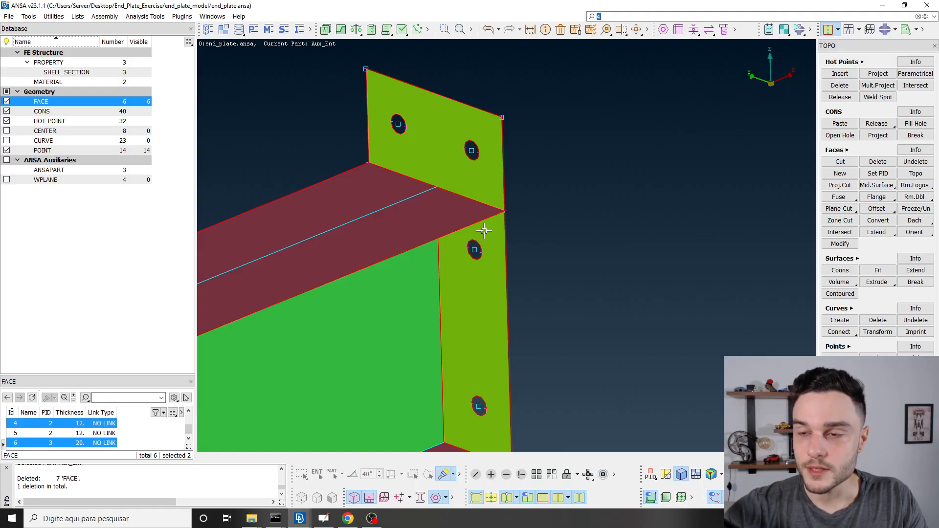
{"action": "left_click", "coordinate": [664, 30]}
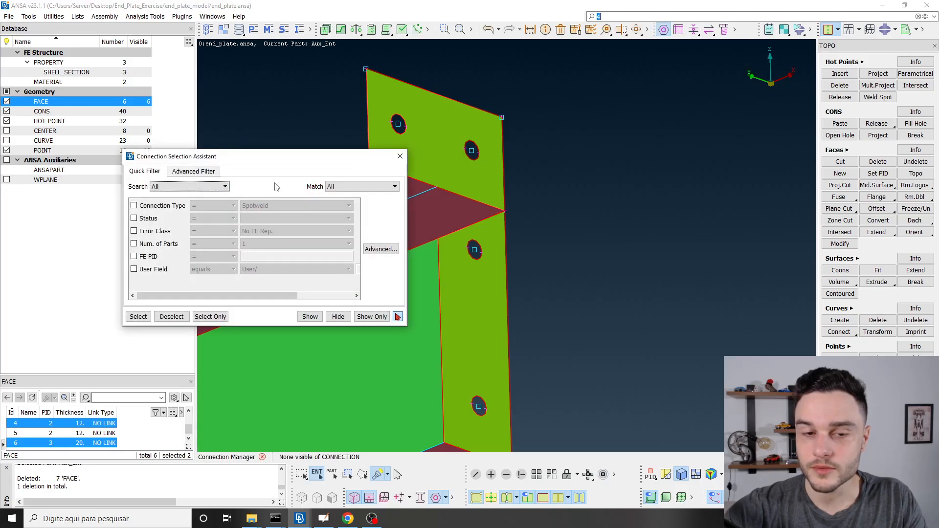
{"action": "left_click_drag", "start_coordinate": [260, 159], "coordinate": [268, 79]}
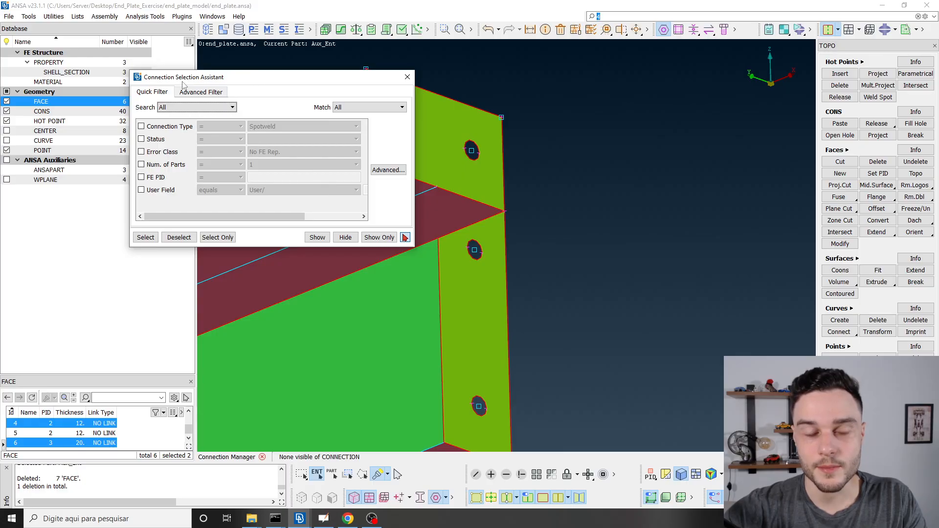
{"action": "left_click", "coordinate": [408, 77]}
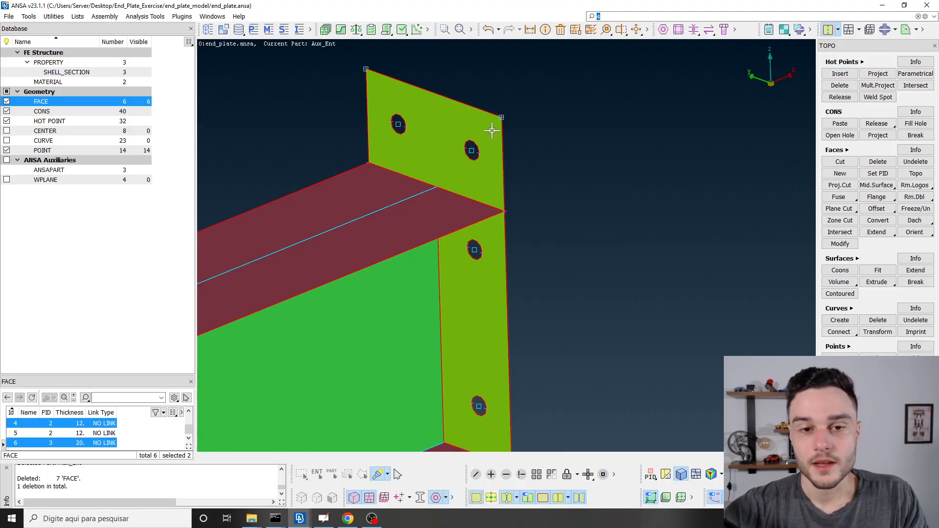
Step: Examine the beam-to-end-plate junction from the beam side and from behind the plate, checking the flange and web end edges
{"action": "scroll", "coordinate": [556, 163], "scroll_direction": "down", "scroll_amount": 3}
{"action": "left_click_drag", "start_coordinate": [556, 162], "coordinate": [543, 179], "text": "ctrl"}
{"action": "scroll", "coordinate": [543, 195], "scroll_direction": "up", "scroll_amount": 5}
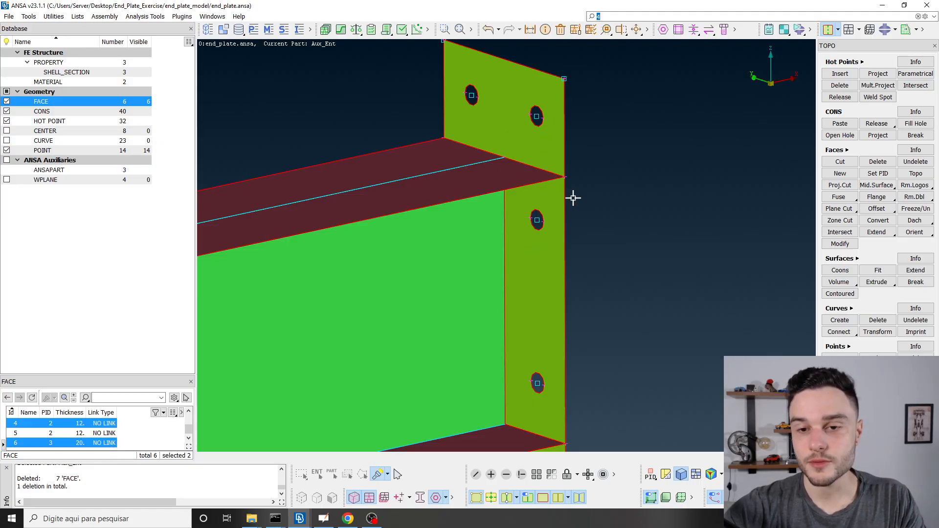
{"action": "middle_click_drag", "start_coordinate": [563, 198], "coordinate": [553, 211], "text": "ctrl"}
{"action": "left_click_drag", "start_coordinate": [552, 211], "coordinate": [531, 205], "text": "ctrl"}
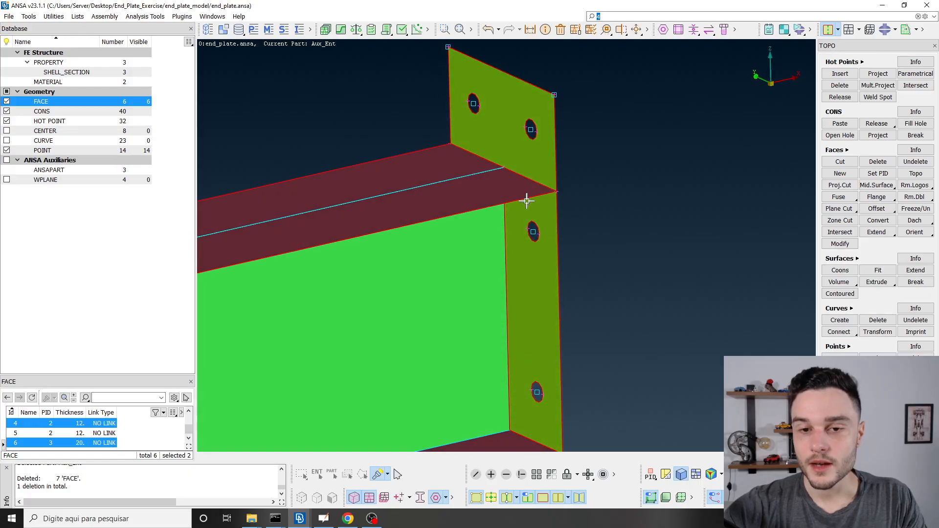
{"action": "scroll", "coordinate": [519, 167], "scroll_direction": "up", "scroll_amount": 3}
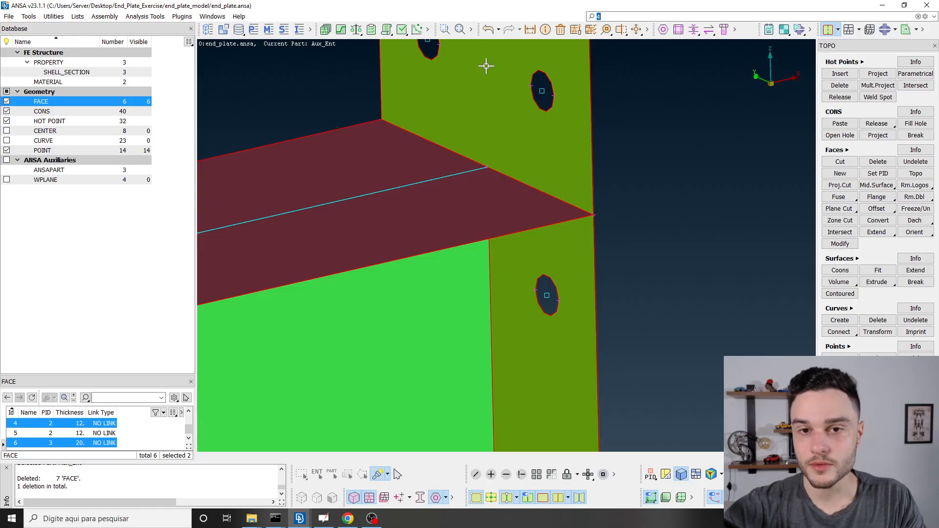
{"action": "scroll", "coordinate": [484, 142], "scroll_direction": "down", "scroll_amount": 3}
{"action": "left_click_drag", "start_coordinate": [492, 145], "coordinate": [388, 137], "text": "ctrl"}
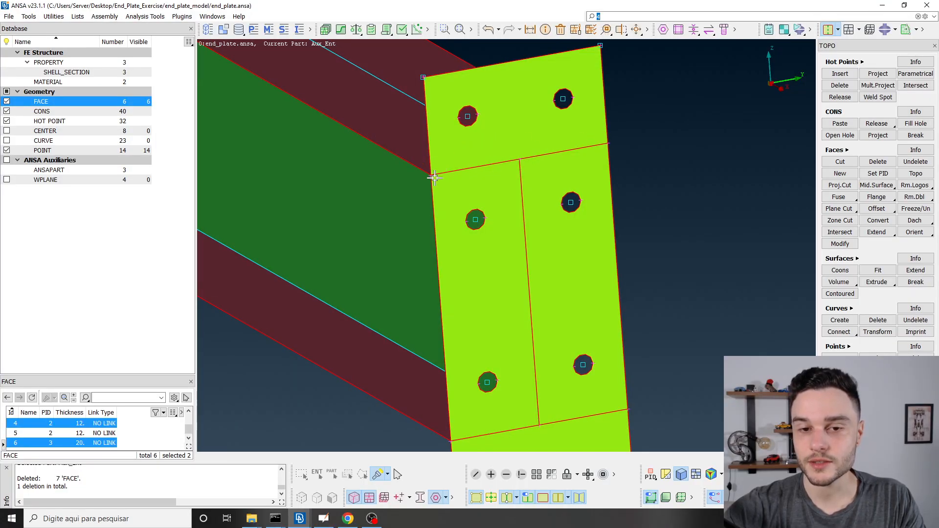
{"action": "left_click_drag", "start_coordinate": [528, 168], "coordinate": [520, 139], "text": "ctrl"}
{"action": "scroll", "coordinate": [521, 162], "scroll_direction": "down", "scroll_amount": 3}
{"action": "left_click_drag", "start_coordinate": [522, 189], "coordinate": [520, 164], "text": "ctrl"}
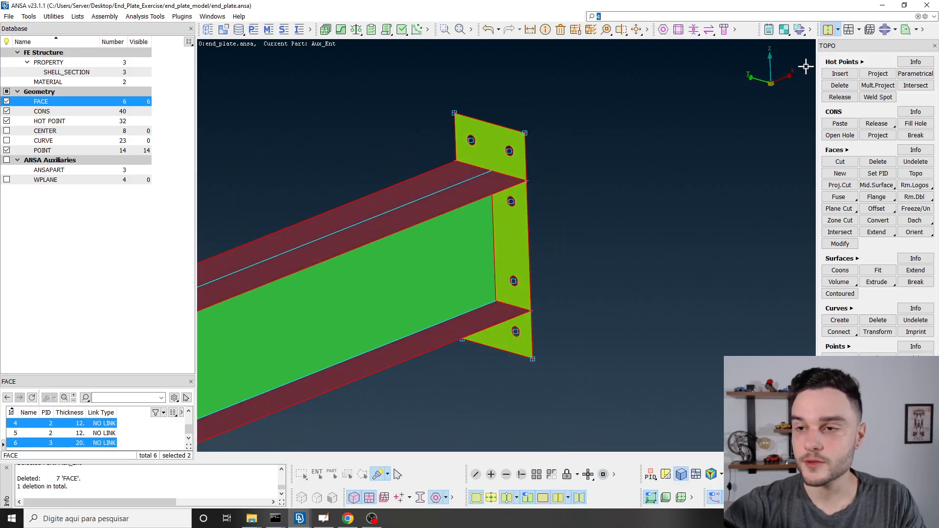
{"action": "left_click", "coordinate": [840, 18]}
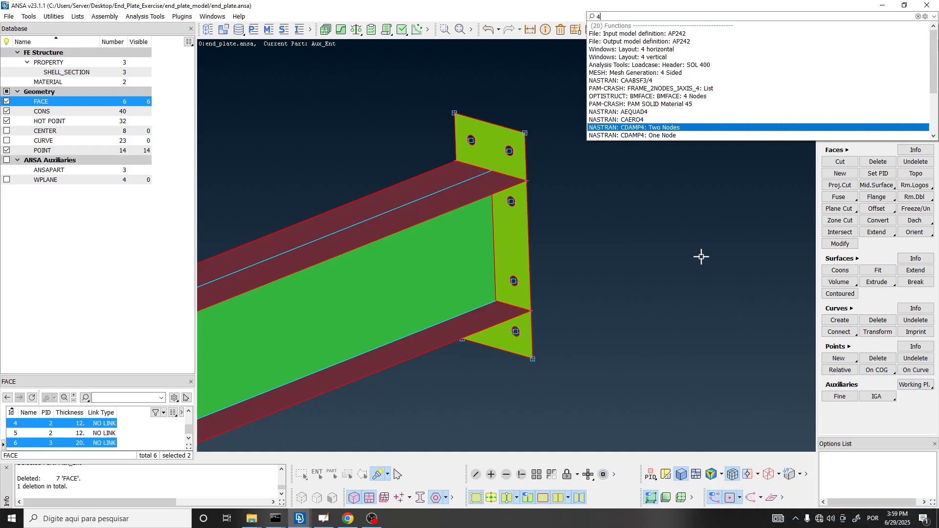
{"action": "left_click", "coordinate": [702, 227]}
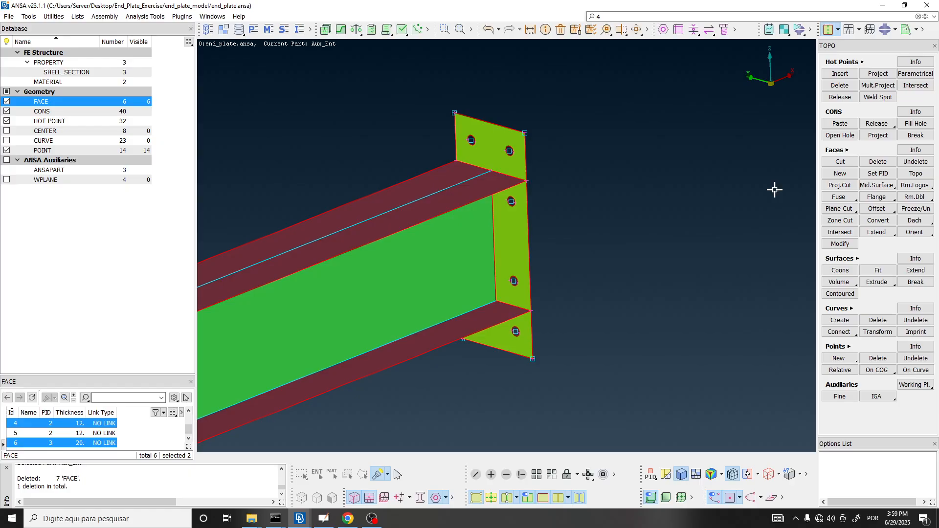
Step: Project the beam's end-edge CONS, covering both upper flange halves, the web and both lower flange halves, onto the end-plate face
{"action": "left_click", "coordinate": [878, 136]}
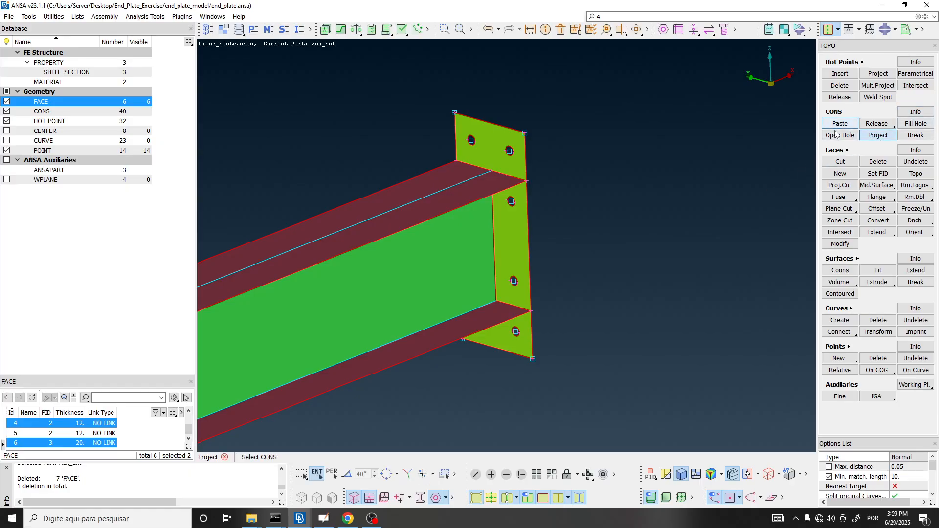
{"action": "left_click_drag", "start_coordinate": [869, 436], "coordinate": [875, 309]}
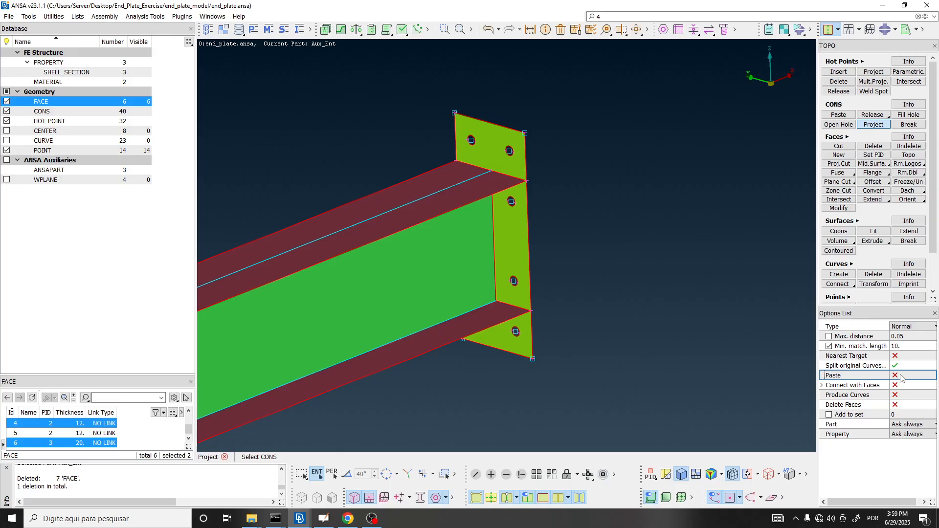
{"action": "left_click", "coordinate": [501, 175]}
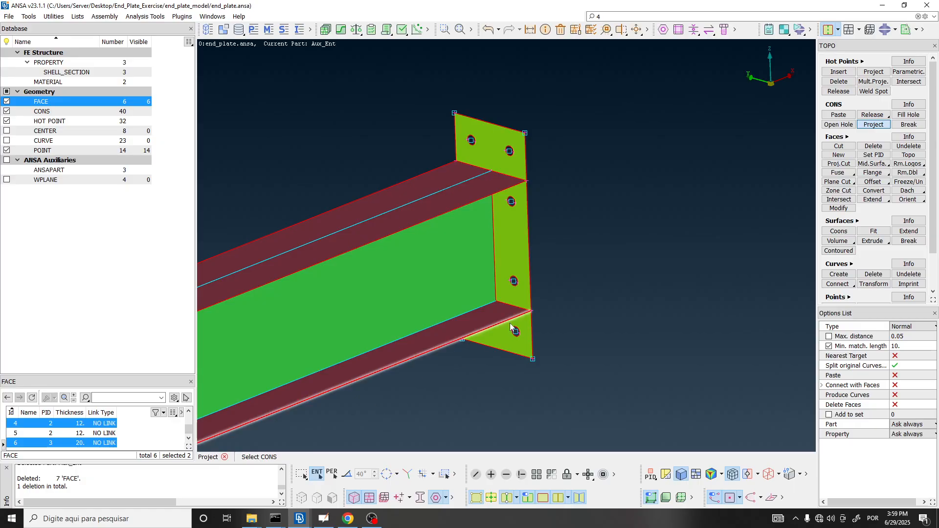
{"action": "left_click", "coordinate": [506, 176]}
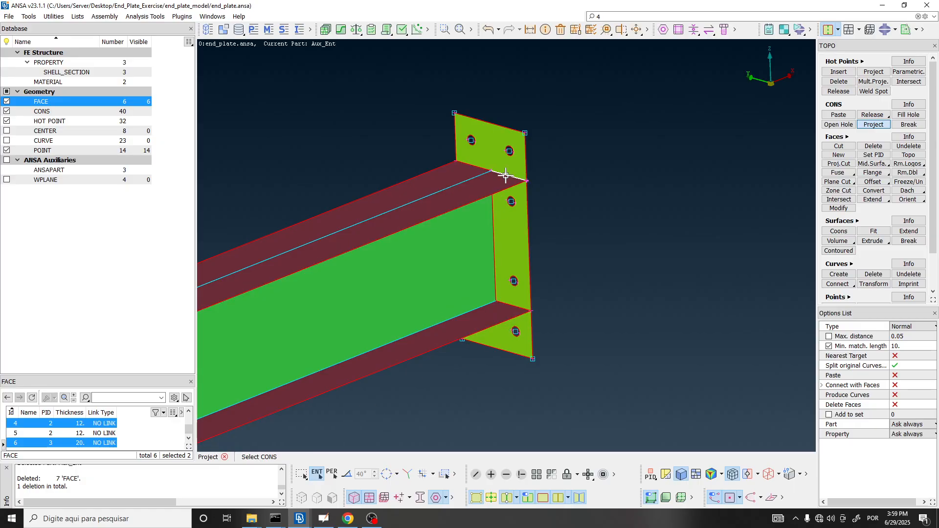
{"action": "left_click", "coordinate": [478, 168]}
{"action": "left_click", "coordinate": [497, 222]}
{"action": "left_click", "coordinate": [509, 304]}
{"action": "left_click_drag", "start_coordinate": [510, 301], "coordinate": [539, 205], "text": "ctrl"}
{"action": "left_click", "coordinate": [472, 316]}
{"action": "left_click_drag", "start_coordinate": [497, 270], "coordinate": [533, 289], "text": "ctrl"}
{"action": "middle_click", "coordinate": [623, 214]}
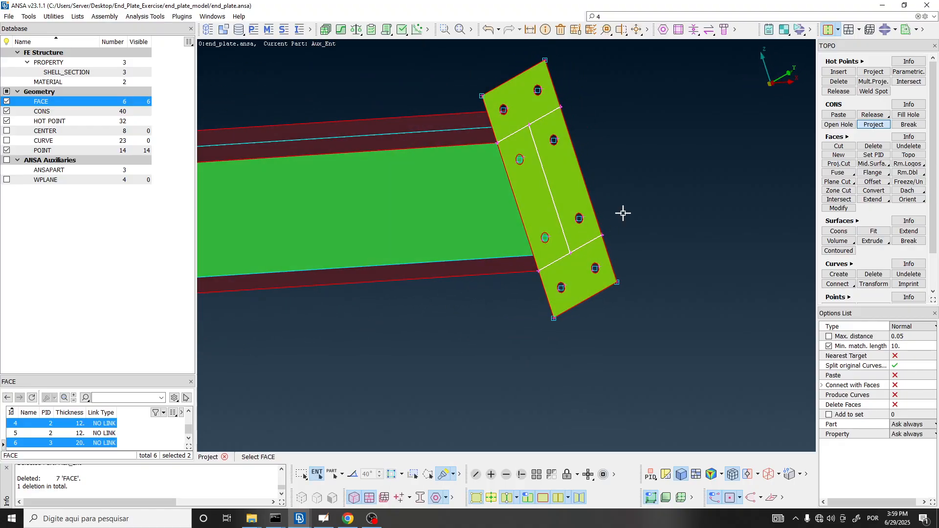
{"action": "left_click", "coordinate": [511, 147]}
{"action": "middle_click", "coordinate": [528, 296]}
{"action": "left_click_drag", "start_coordinate": [550, 249], "coordinate": [625, 281], "text": "ctrl"}
{"action": "scroll", "coordinate": [562, 256], "scroll_direction": "up", "scroll_amount": 4}
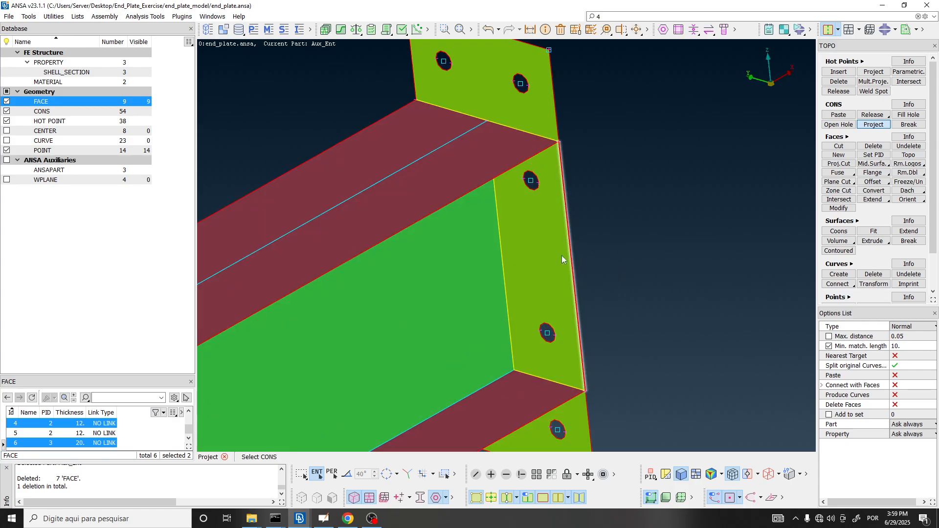
{"action": "key", "text": "Escape"}
Step: Pick the end-plate CONS along one half of the upper flange line to check how the projected edges connect
{"action": "left_click_drag", "start_coordinate": [535, 241], "coordinate": [499, 152], "text": "ctrl"}
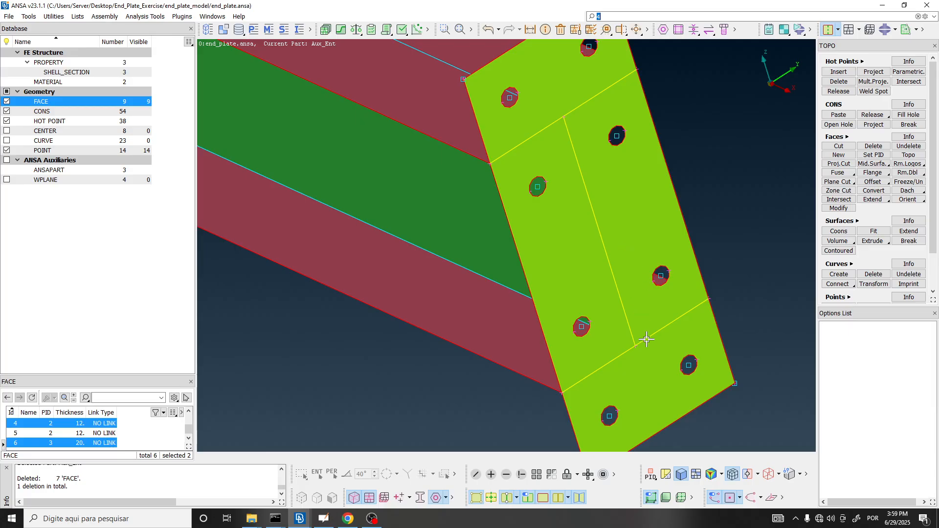
{"action": "left_click_drag", "start_coordinate": [620, 337], "coordinate": [295, 254], "text": "ctrl"}
{"action": "double_click", "coordinate": [57, 112]}
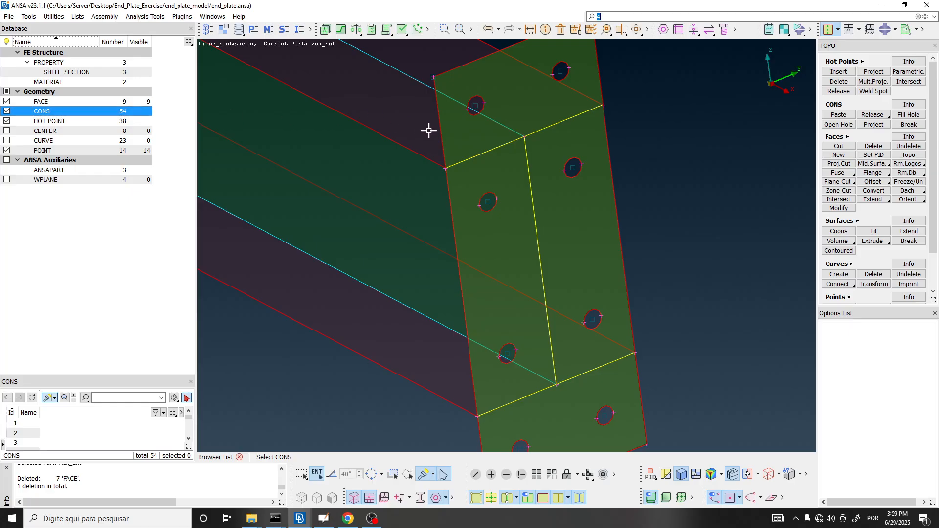
{"action": "left_click", "coordinate": [504, 147]}
{"action": "scroll", "coordinate": [479, 146], "scroll_direction": "up", "scroll_amount": 4}
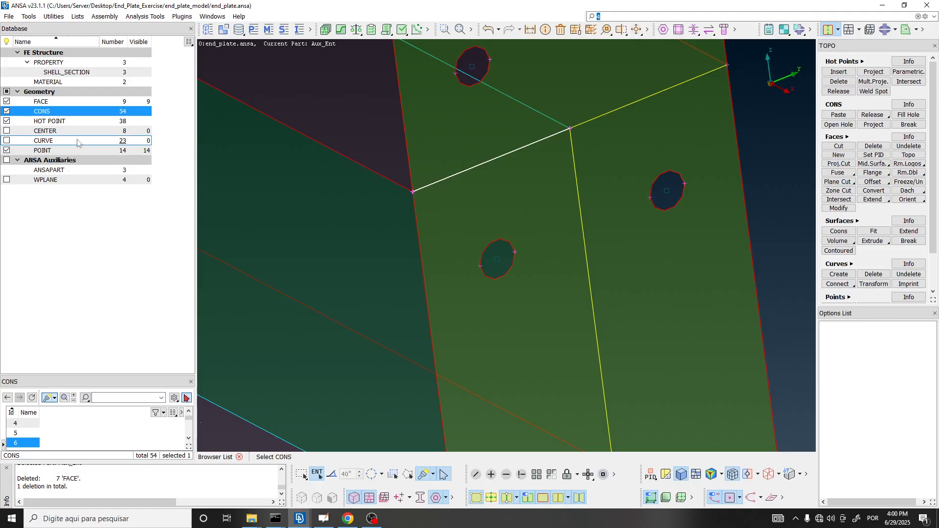
Step: Pick the end-plate faces above and below the upper flange line to check which faces share the projected edge
{"action": "left_click", "coordinate": [52, 103]}
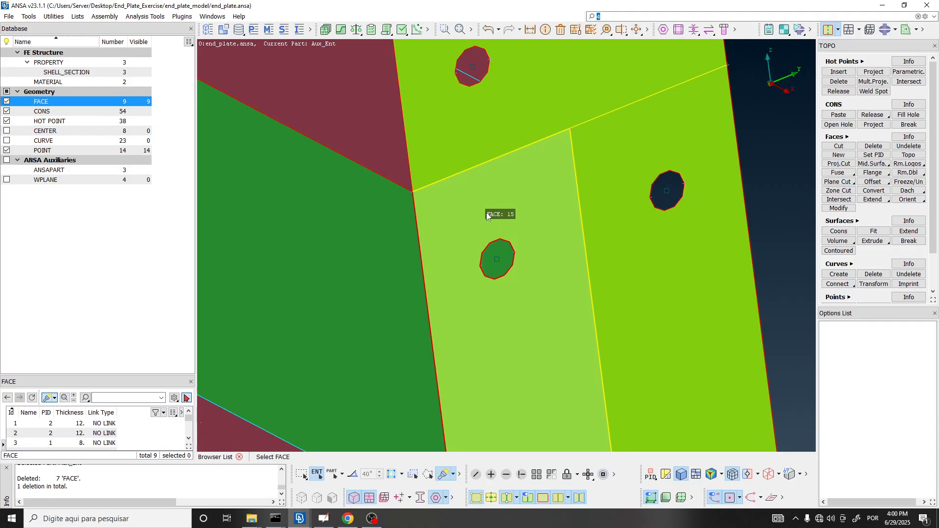
{"action": "left_click", "coordinate": [489, 210]}
{"action": "left_click", "coordinate": [573, 101]}
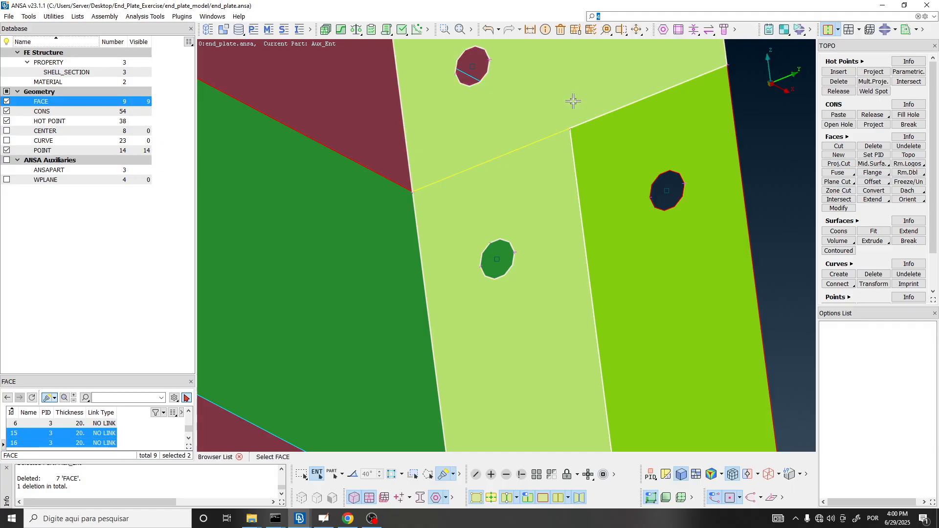
{"action": "scroll", "coordinate": [542, 209], "scroll_direction": "down", "scroll_amount": 5}
{"action": "middle_click", "coordinate": [539, 211]}
Step: Pick the upper flange face and the two end-plate faces meeting it to check their connectivity at the junction
{"action": "left_click_drag", "start_coordinate": [539, 217], "coordinate": [510, 200], "text": "ctrl"}
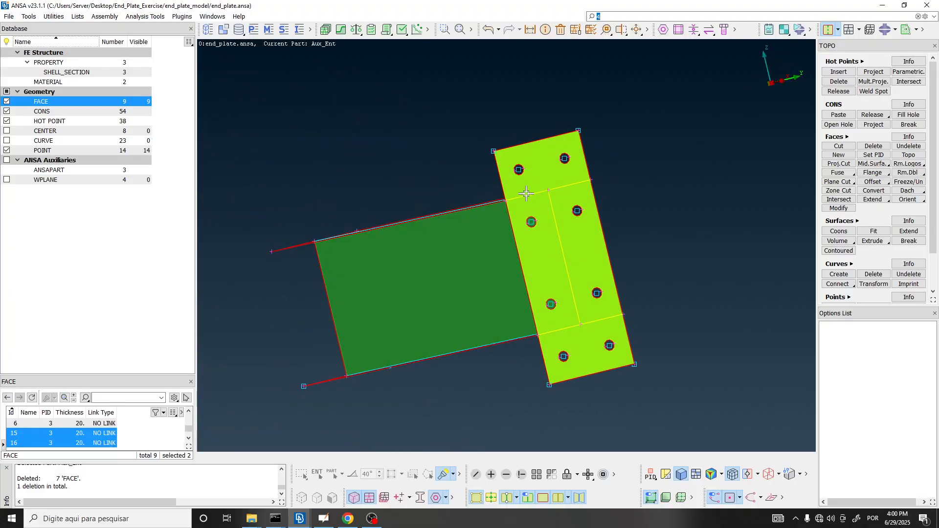
{"action": "scroll", "coordinate": [510, 201], "scroll_direction": "up", "scroll_amount": 5}
{"action": "double_click", "coordinate": [65, 102]}
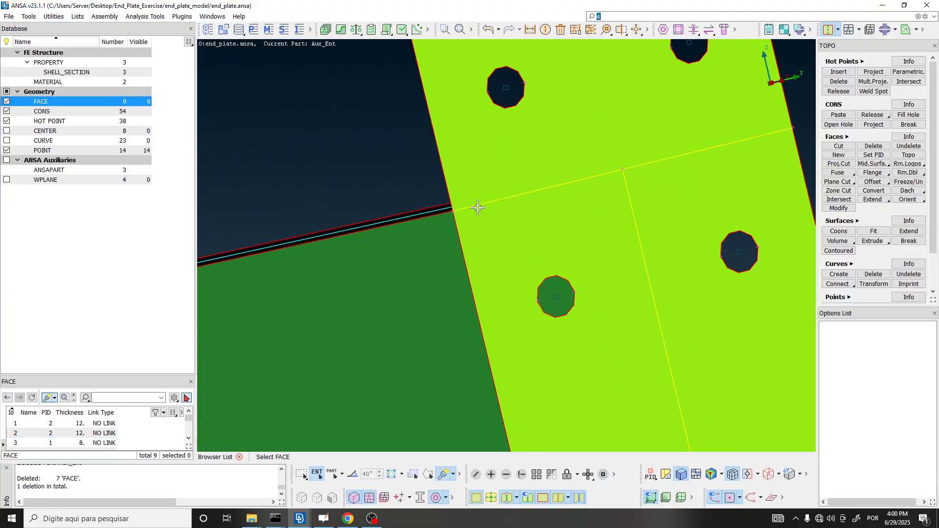
{"action": "left_click_drag", "start_coordinate": [505, 196], "coordinate": [467, 216], "text": "ctrl"}
{"action": "left_click", "coordinate": [517, 211]}
{"action": "left_click", "coordinate": [512, 158]}
{"action": "left_click", "coordinate": [502, 204]}
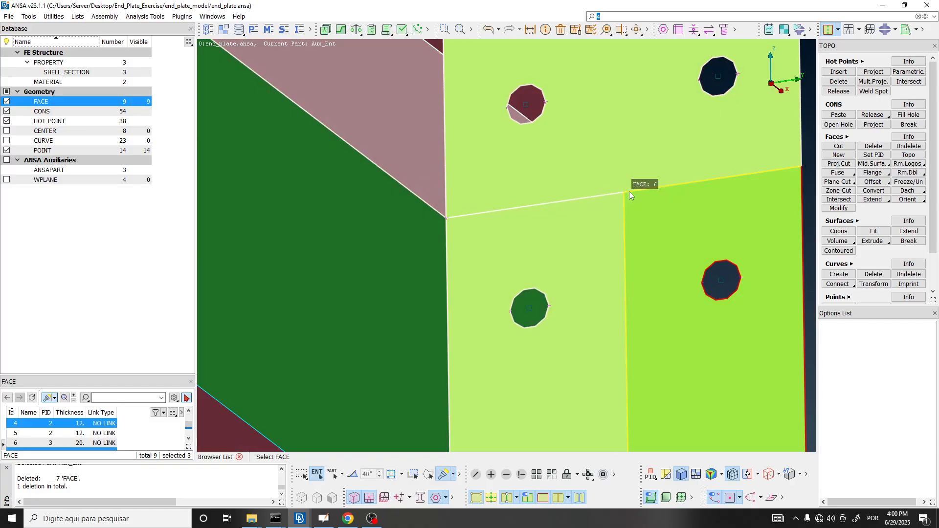
{"action": "middle_click", "coordinate": [494, 200]}
Step: Hide the end plate with the Not function to examine the beam's free end edges, and show all faces again
{"action": "scroll", "coordinate": [493, 200], "scroll_direction": "down", "scroll_amount": 6}
{"action": "left_click_drag", "start_coordinate": [547, 235], "coordinate": [670, 226], "text": "ctrl"}
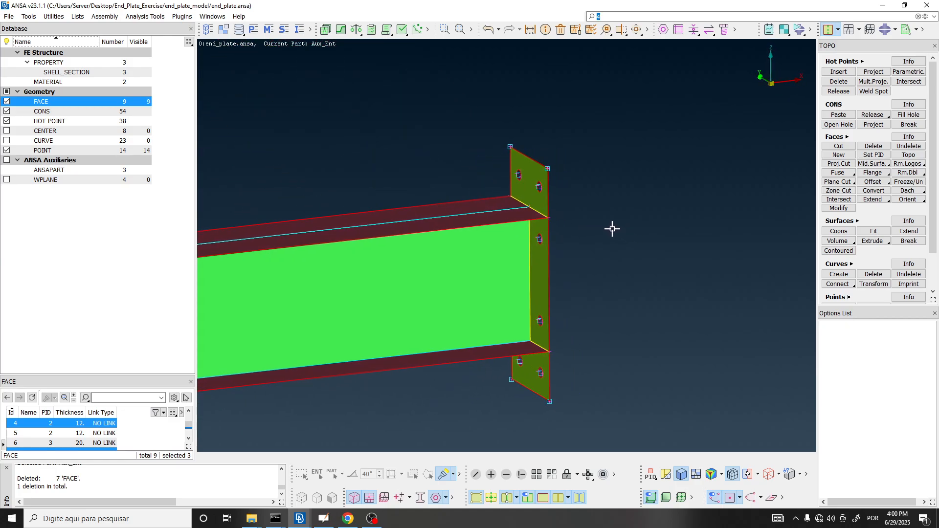
{"action": "scroll", "coordinate": [531, 171], "scroll_direction": "up", "scroll_amount": 3}
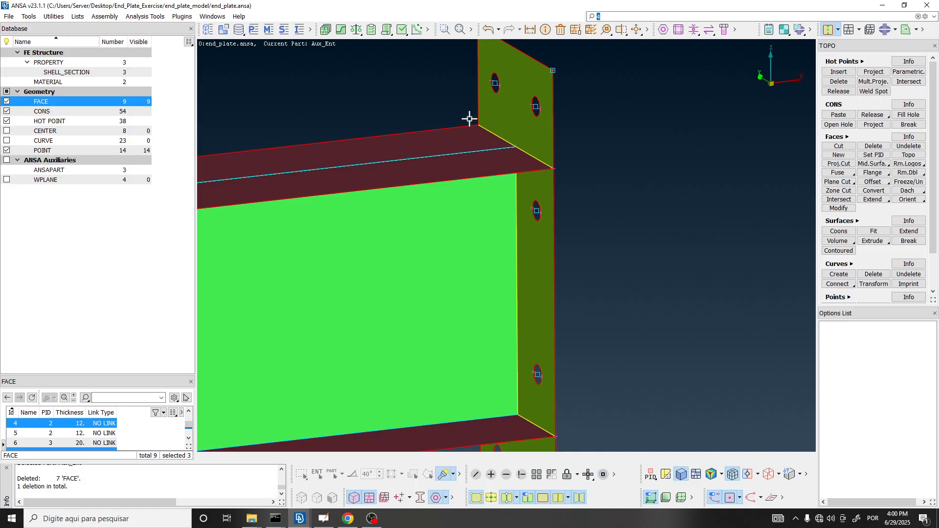
{"action": "left_click", "coordinate": [523, 475]}
{"action": "scroll", "coordinate": [530, 153], "scroll_direction": "up", "scroll_amount": 3}
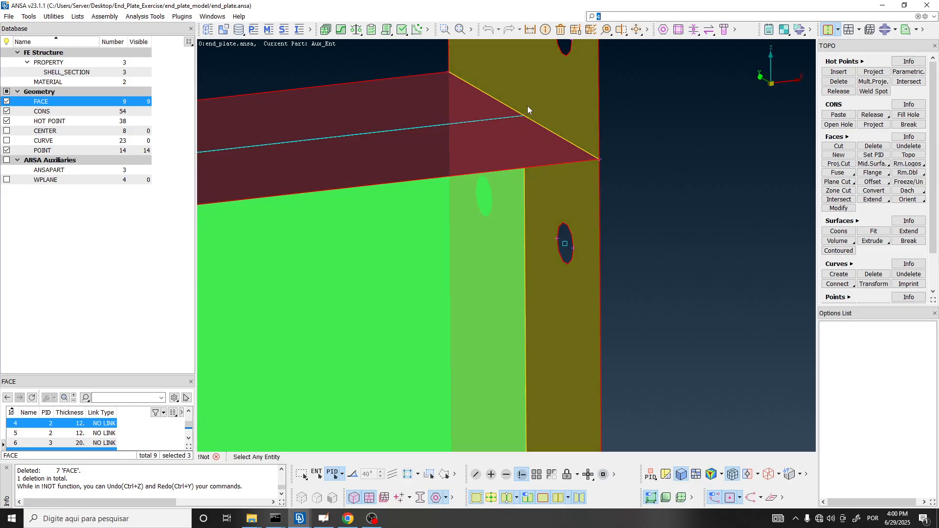
{"action": "scroll", "coordinate": [528, 106], "scroll_direction": "down", "scroll_amount": 5}
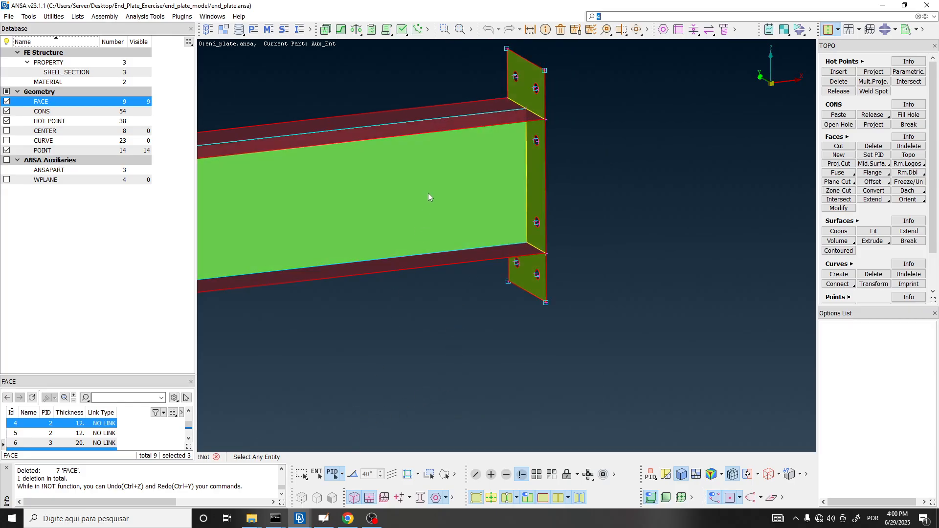
{"action": "left_click", "coordinate": [428, 180]}
{"action": "left_click", "coordinate": [438, 254]}
{"action": "middle_click", "coordinate": [445, 124]}
{"action": "scroll", "coordinate": [535, 108], "scroll_direction": "up", "scroll_amount": 3}
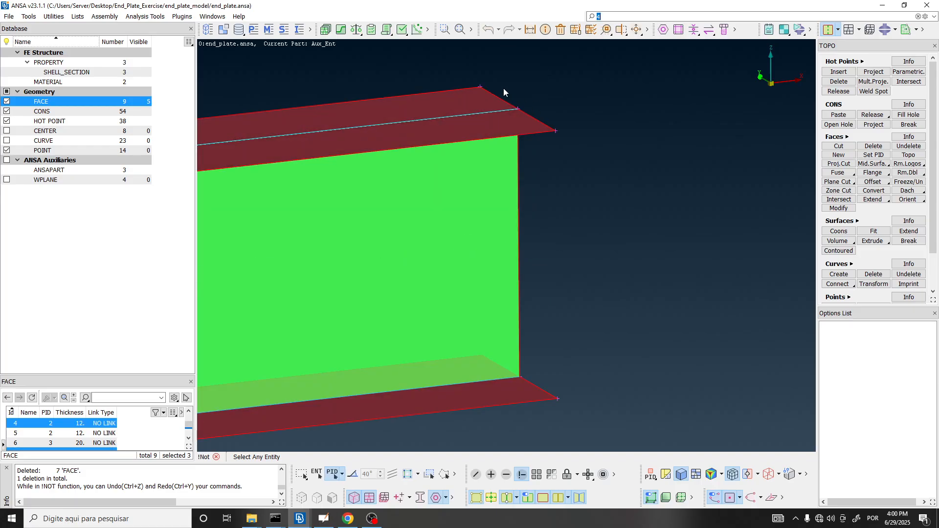
{"action": "scroll", "coordinate": [542, 147], "scroll_direction": "down", "scroll_amount": 3}
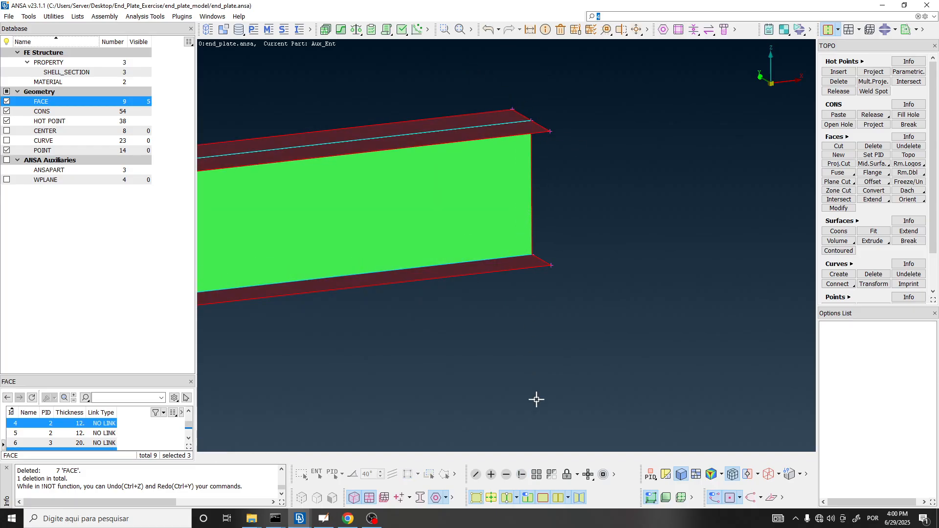
{"action": "left_click", "coordinate": [537, 474]}
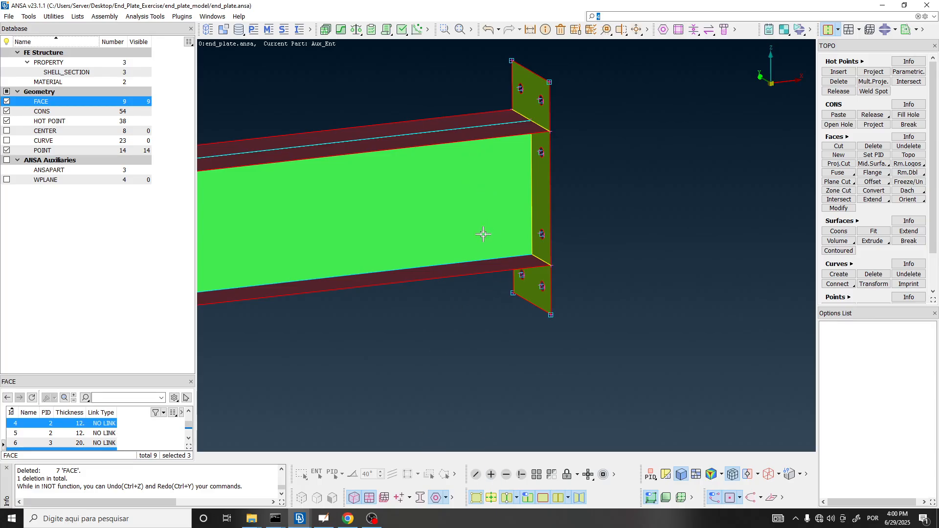
{"action": "scroll", "coordinate": [528, 160], "scroll_direction": "up", "scroll_amount": 4}
{"action": "left_click_drag", "start_coordinate": [524, 220], "coordinate": [494, 180], "text": "ctrl"}
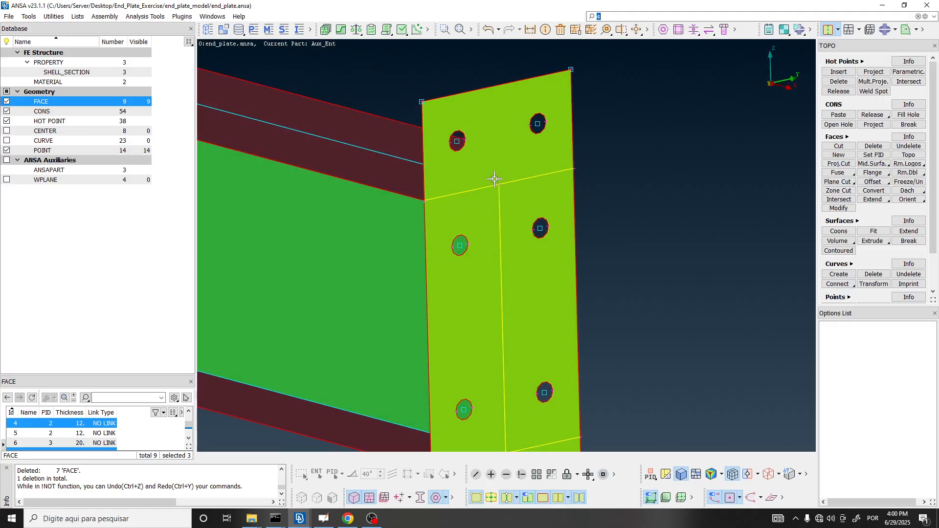
{"action": "scroll", "coordinate": [532, 165], "scroll_direction": "down", "scroll_amount": 3}
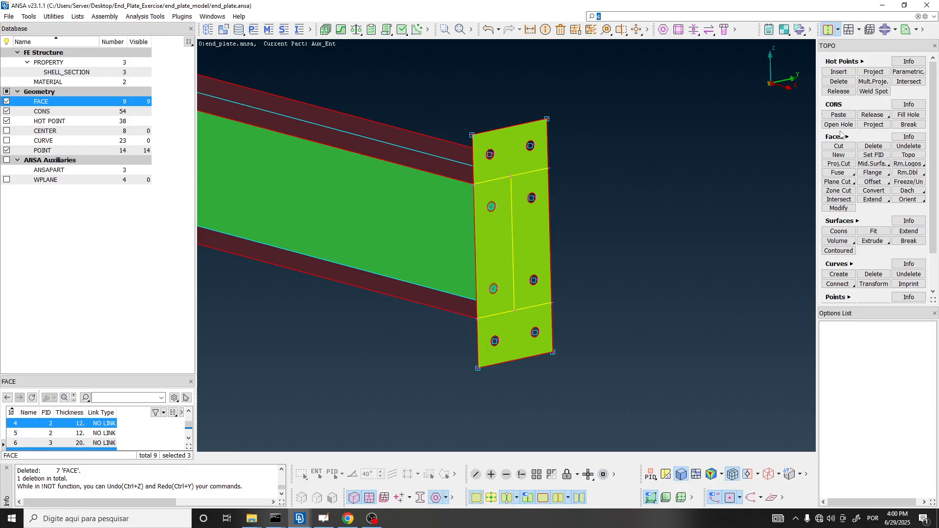
{"action": "left_click", "coordinate": [874, 126]}
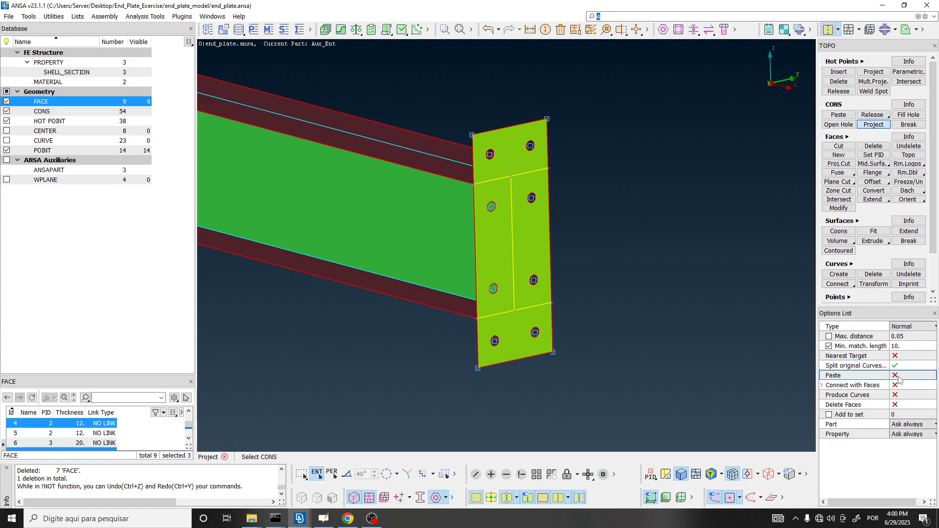
{"action": "left_click", "coordinate": [610, 309]}
{"action": "left_click_drag", "start_coordinate": [571, 244], "coordinate": [516, 206], "text": "ctrl"}
{"action": "key", "text": "Escape"}
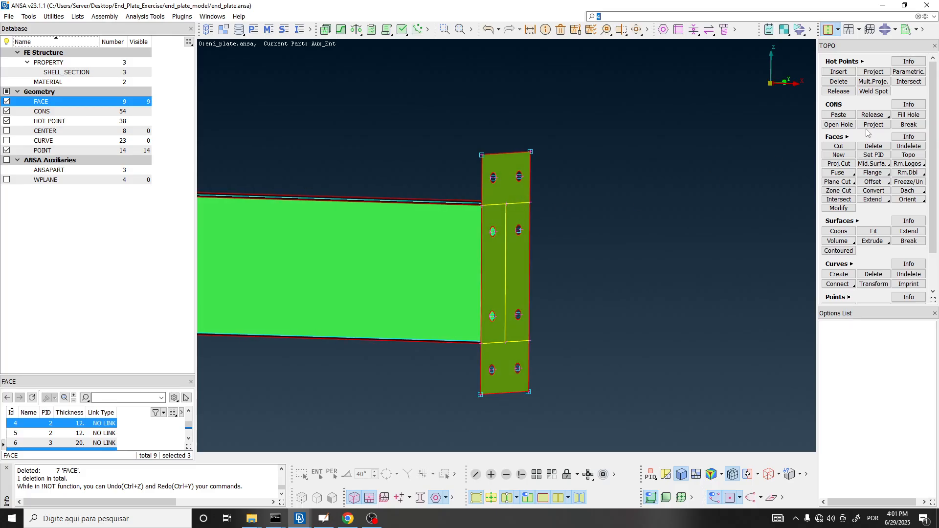
Step: Paste both halves of the upper flange's end edge to the matching projected CONS on the end plate
{"action": "left_click", "coordinate": [840, 115]}
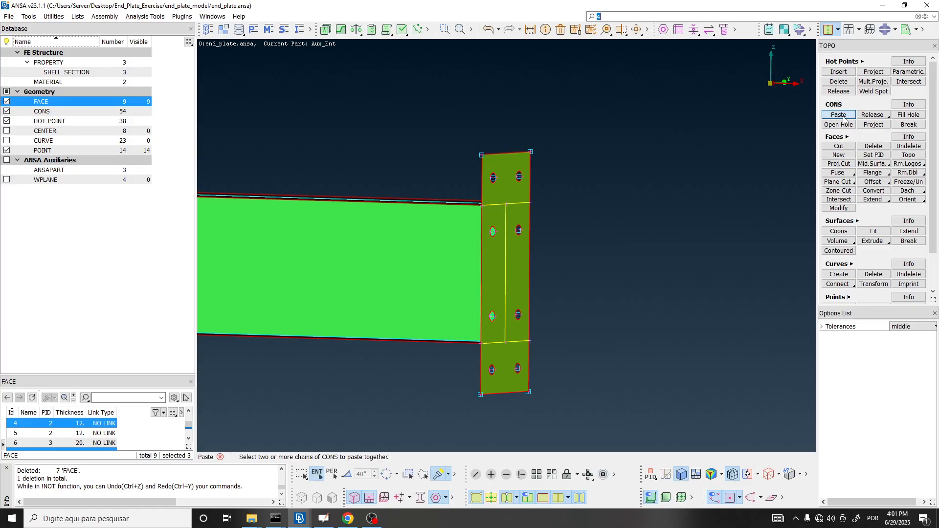
{"action": "scroll", "coordinate": [494, 208], "scroll_direction": "up", "scroll_amount": 6}
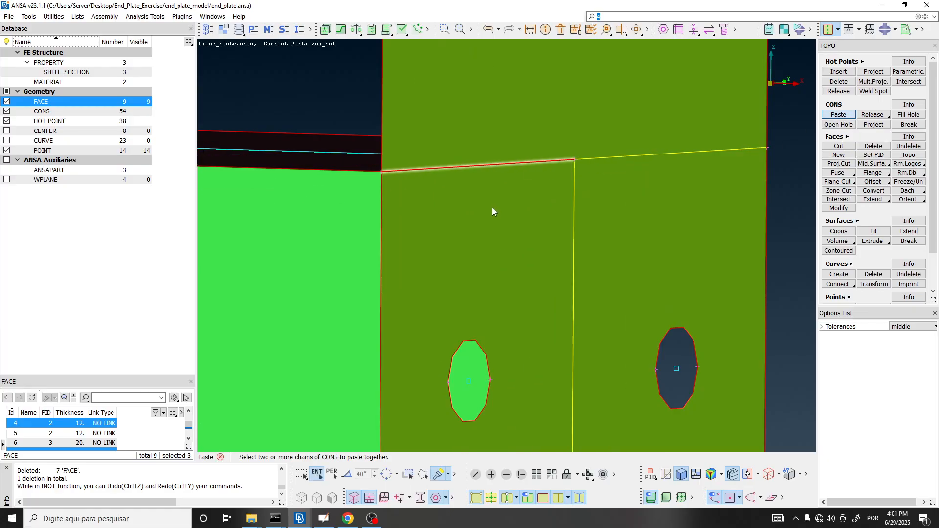
{"action": "left_click", "coordinate": [441, 170]}
{"action": "left_click_drag", "start_coordinate": [441, 169], "coordinate": [460, 182], "text": "ctrl"}
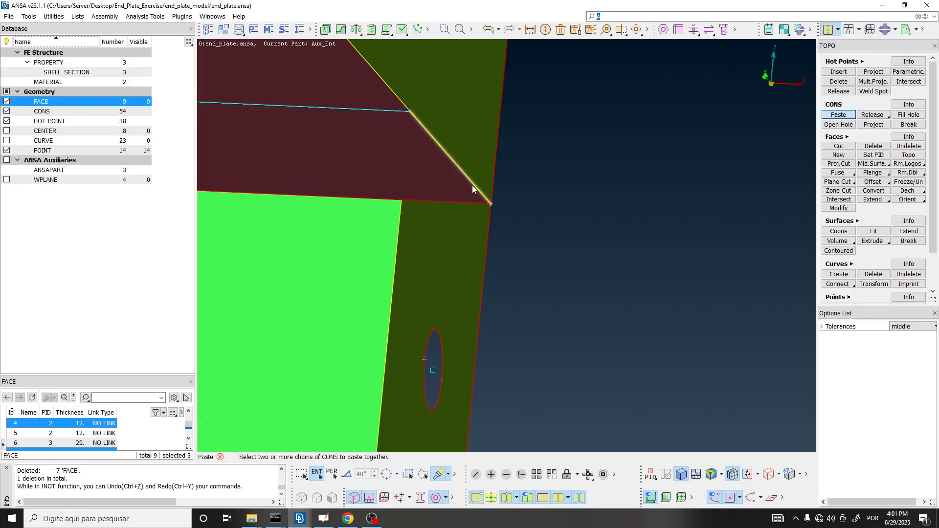
{"action": "left_click", "coordinate": [468, 173]}
{"action": "mouse_move", "coordinate": [462, 169]}
{"action": "left_mouse_down", "text": "ctrl"}
{"action": "mouse_move", "coordinate": [478, 188]}
{"action": "mouse_move", "coordinate": [400, 184]}
{"action": "mouse_move", "coordinate": [416, 156]}
{"action": "mouse_move", "coordinate": [448, 172]}
{"action": "left_mouse_up", "text": "ctrl"}
{"action": "middle_click", "coordinate": [491, 162]}
{"action": "scroll", "coordinate": [489, 169], "scroll_direction": "down", "scroll_amount": 3}
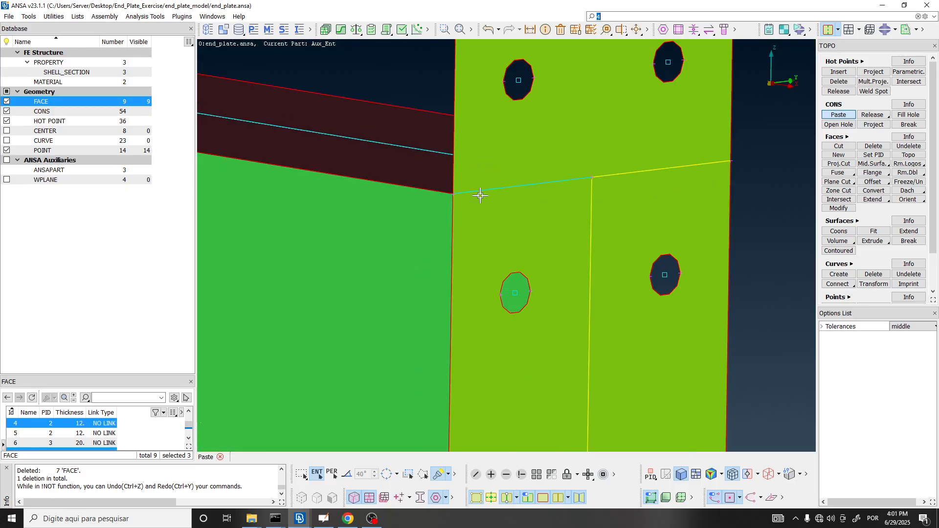
{"action": "left_click_drag", "start_coordinate": [631, 189], "coordinate": [732, 230], "text": "ctrl"}
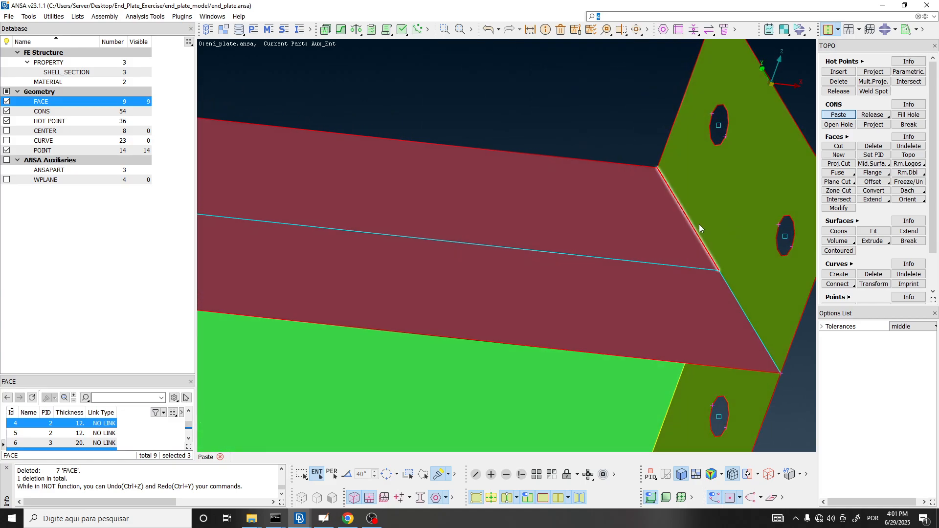
{"action": "left_click_drag", "start_coordinate": [694, 222], "coordinate": [617, 138], "text": "ctrl"}
{"action": "middle_click", "coordinate": [663, 171]}
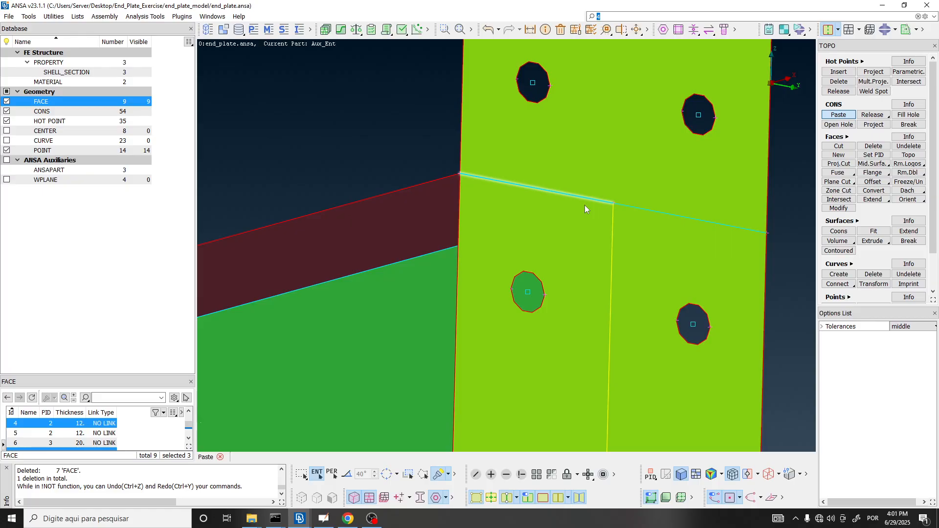
Step: Run Topo on the CONS of the whole end-plate junction, keeping the tolerances at middle
{"action": "scroll", "coordinate": [543, 184], "scroll_direction": "down", "scroll_amount": 6}
{"action": "middle_click_drag", "start_coordinate": [569, 194], "coordinate": [503, 177], "text": "ctrl"}
{"action": "left_click_drag", "start_coordinate": [503, 176], "coordinate": [532, 205], "text": "ctrl"}
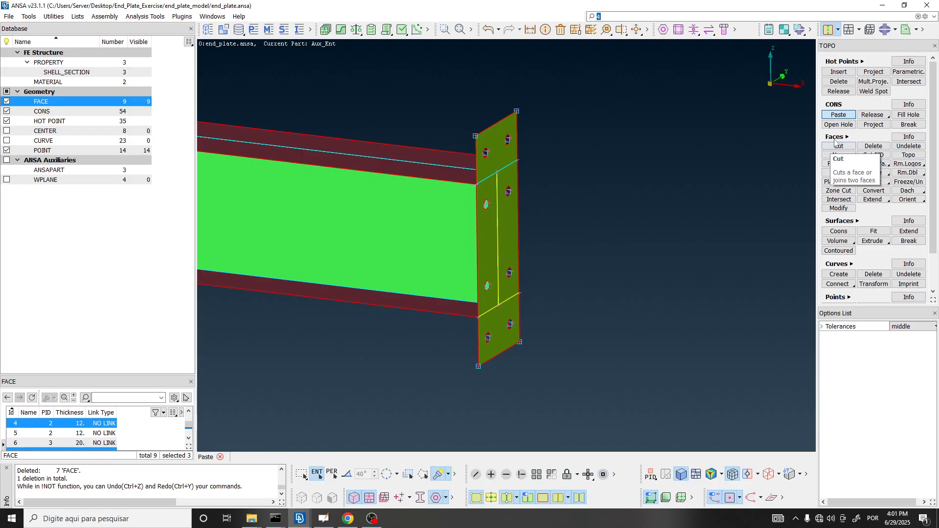
{"action": "left_click", "coordinate": [910, 156]}
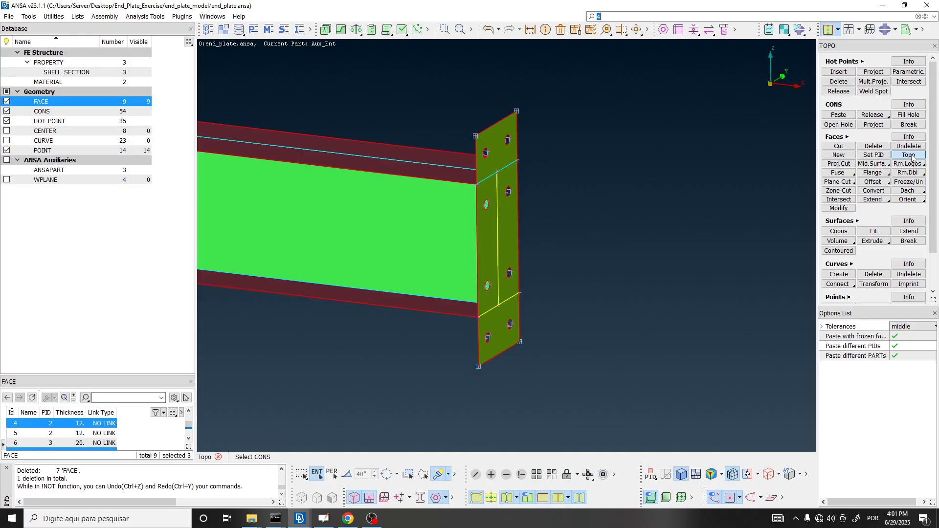
{"action": "left_click_drag", "start_coordinate": [428, 84], "coordinate": [652, 347]}
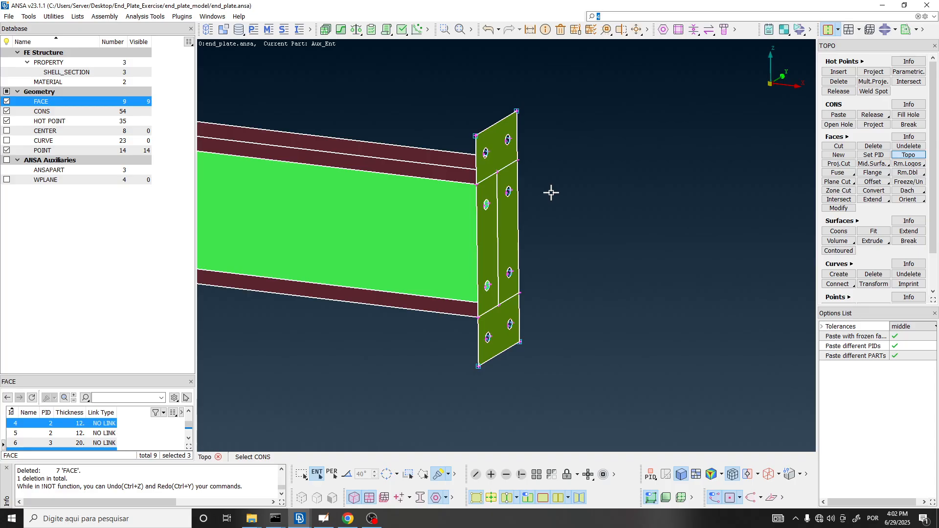
{"action": "left_click", "coordinate": [910, 329]}
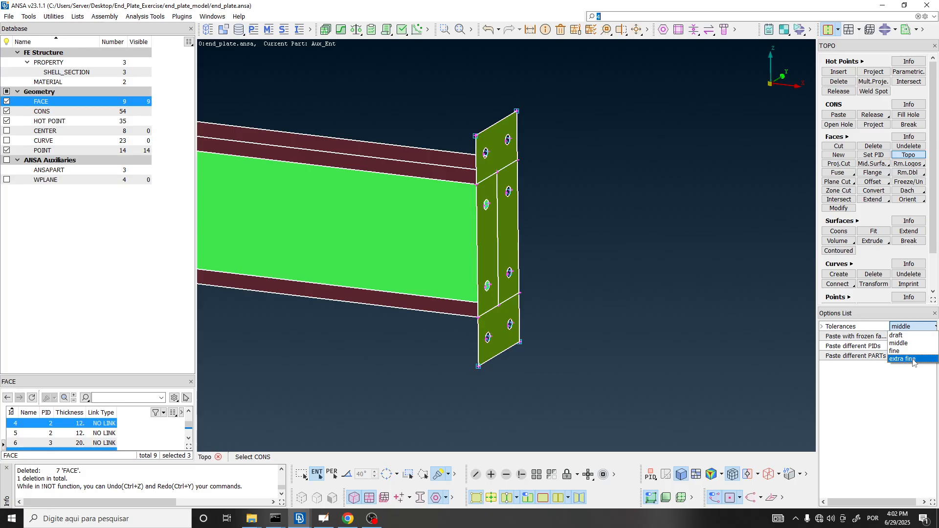
{"action": "left_click", "coordinate": [901, 344]}
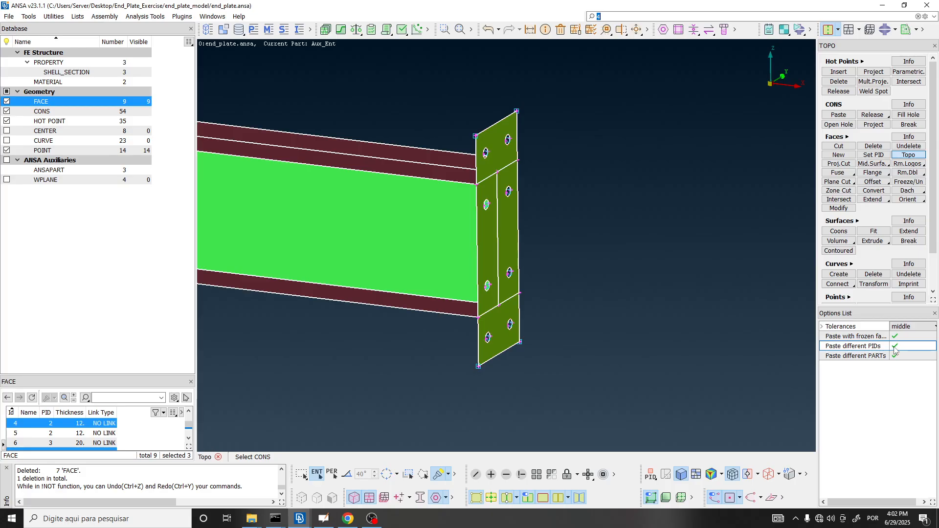
{"action": "middle_click", "coordinate": [581, 195]}
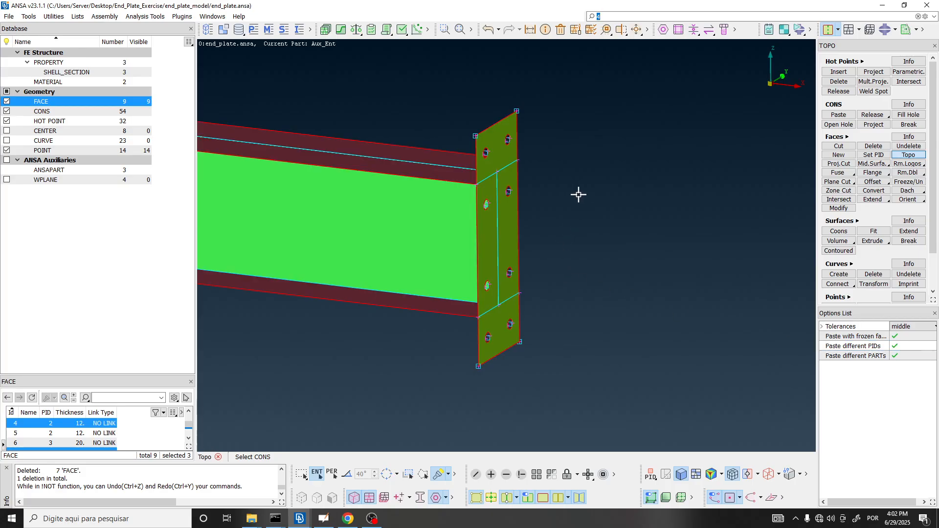
Step: Examine the CONS colours along the flange and web lines of the end plate to check their connectivity
{"action": "scroll", "coordinate": [533, 279], "scroll_direction": "up", "scroll_amount": 3}
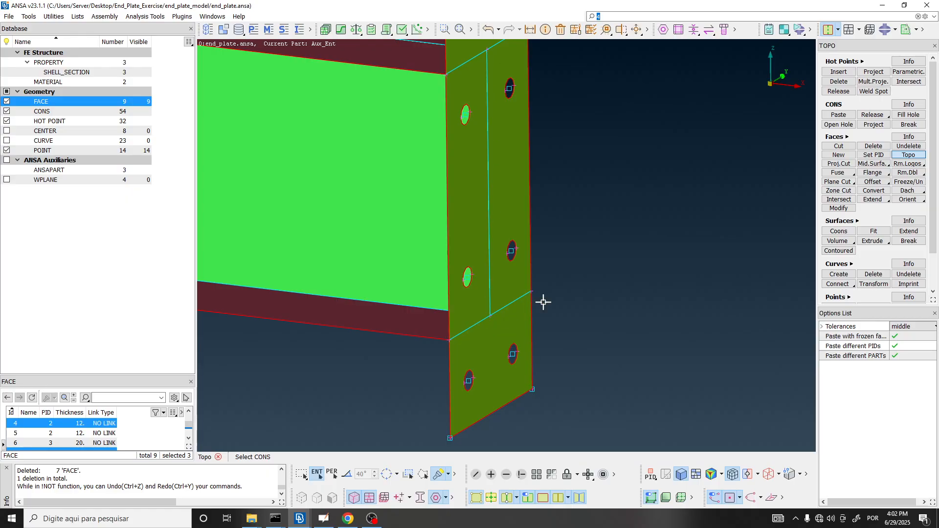
{"action": "scroll", "coordinate": [542, 302], "scroll_direction": "down", "scroll_amount": 3}
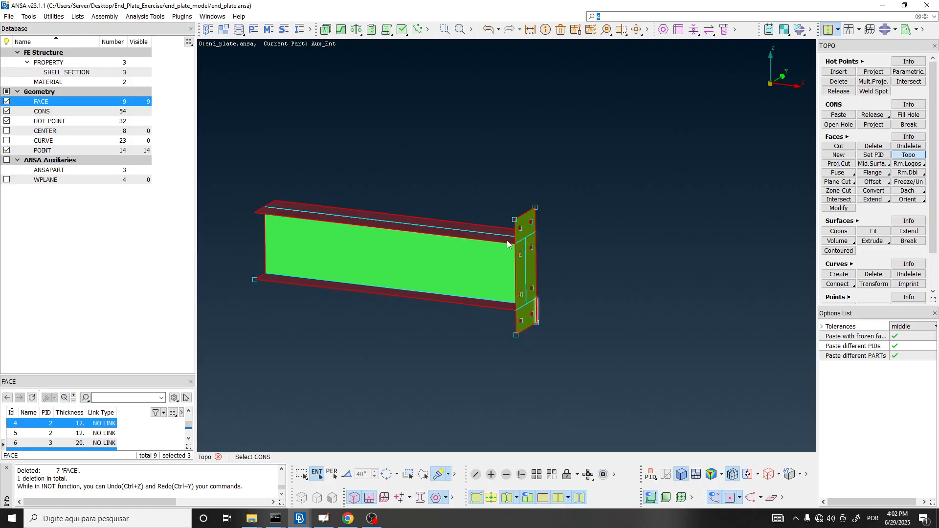
{"action": "scroll", "coordinate": [521, 259], "scroll_direction": "up", "scroll_amount": 2}
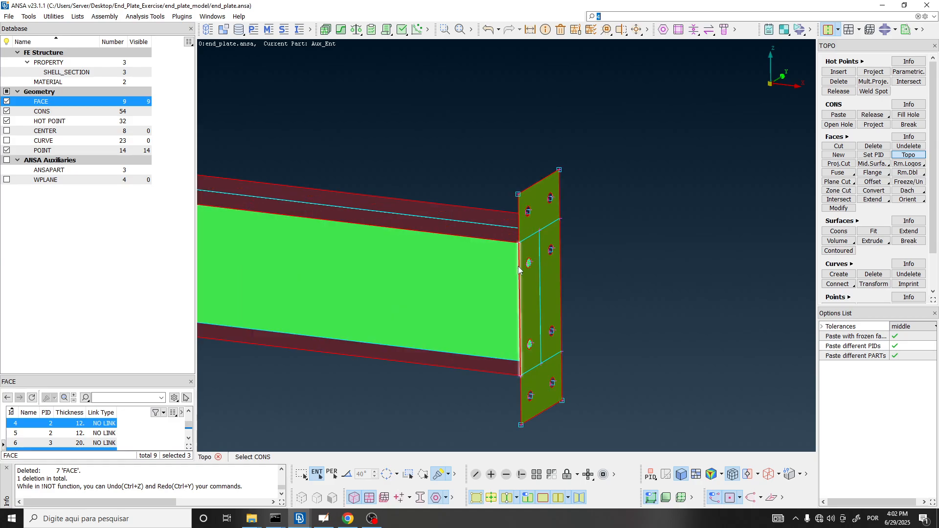
{"action": "scroll", "coordinate": [513, 249], "scroll_direction": "up", "scroll_amount": 3}
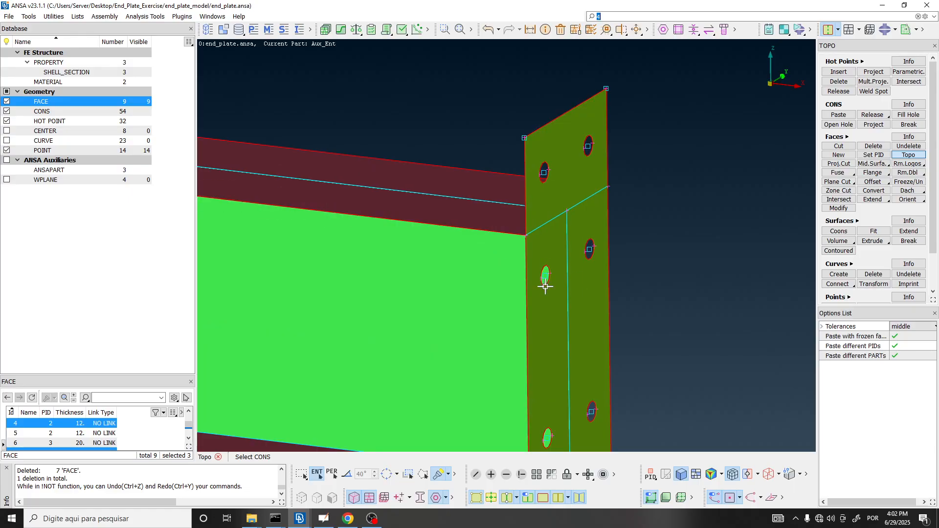
{"action": "scroll", "coordinate": [497, 235], "scroll_direction": "down", "scroll_amount": 3}
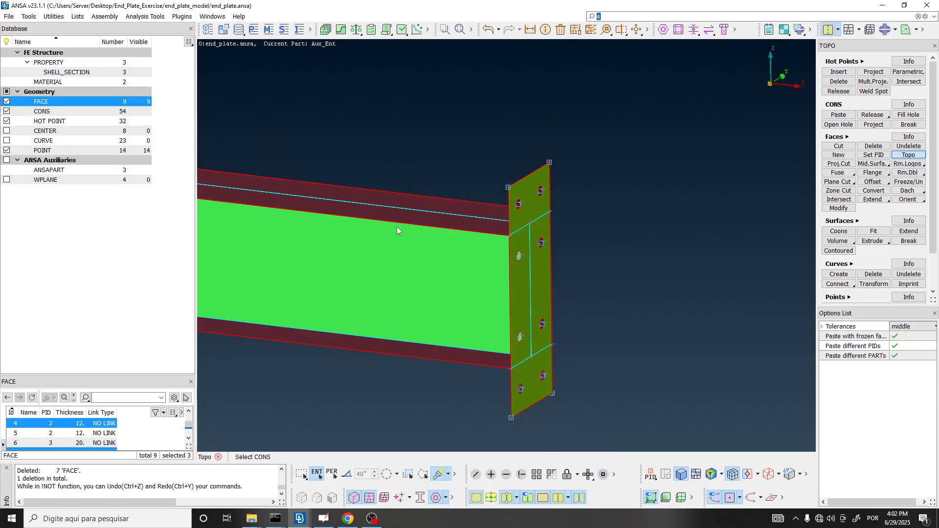
{"action": "scroll", "coordinate": [517, 226], "scroll_direction": "down", "scroll_amount": 3}
{"action": "scroll", "coordinate": [517, 232], "scroll_direction": "up", "scroll_amount": 2}
{"action": "scroll", "coordinate": [520, 246], "scroll_direction": "down", "scroll_amount": 4}
{"action": "scroll", "coordinate": [511, 279], "scroll_direction": "up", "scroll_amount": 3}
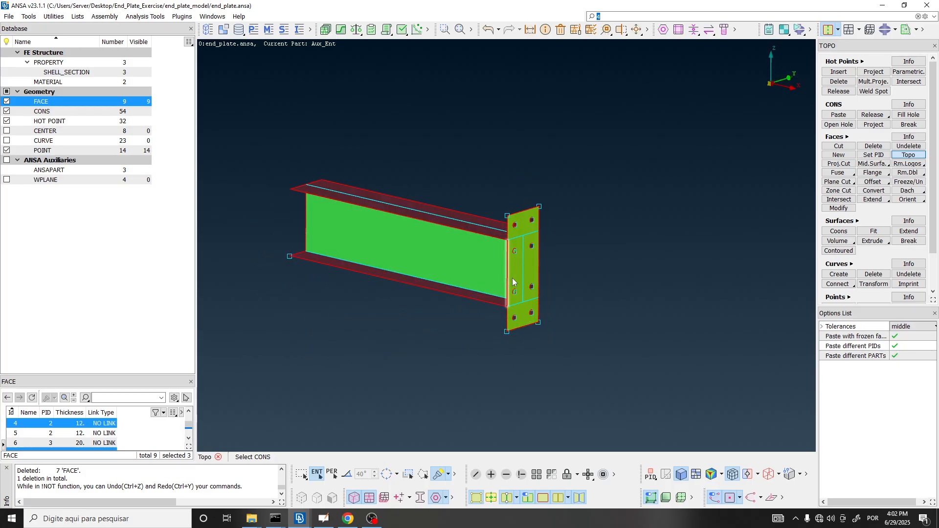
{"action": "scroll", "coordinate": [520, 276], "scroll_direction": "up", "scroll_amount": 3}
{"action": "left_click_drag", "start_coordinate": [546, 265], "coordinate": [493, 255], "text": "ctrl"}
Step: Undo the Topo operation, the manual edge pastes and the CONS projection on the end plate
{"action": "key", "text": "ctrl+z"}
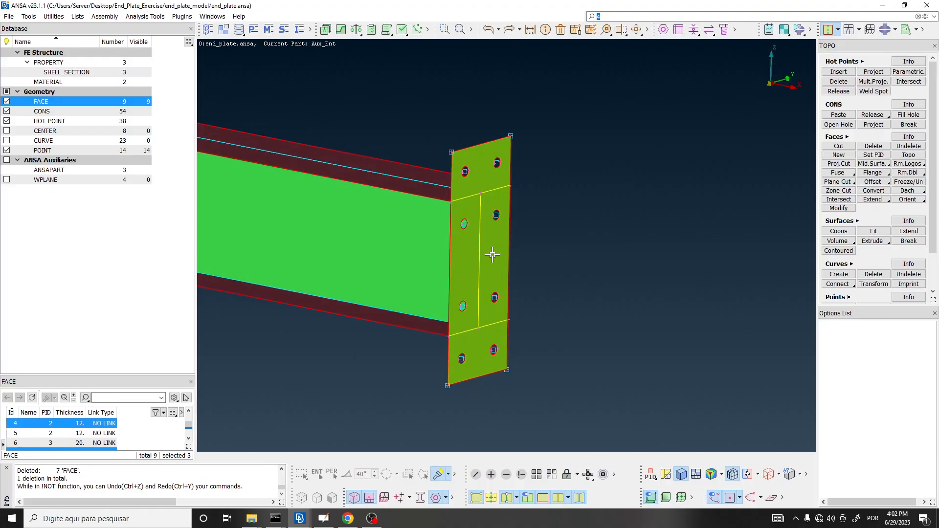
{"action": "left_click", "coordinate": [493, 255]}
{"action": "key", "text": "ctrl+z"}
{"action": "key", "text": "ctrl+z"}
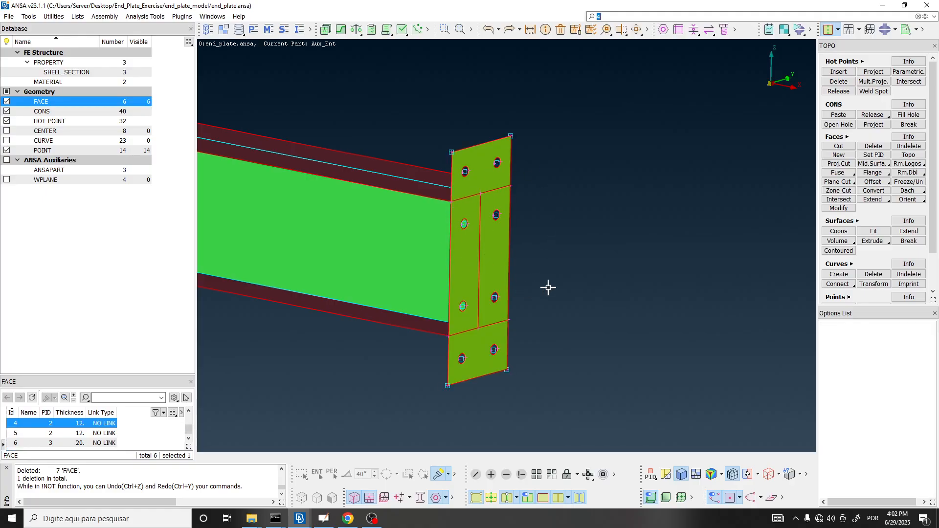
Step: Prepare a Normal CONS projection with Paste enabled, selecting the upper flange's end edges and the web's end edge
{"action": "left_click_drag", "start_coordinate": [486, 229], "coordinate": [554, 226], "text": "ctrl"}
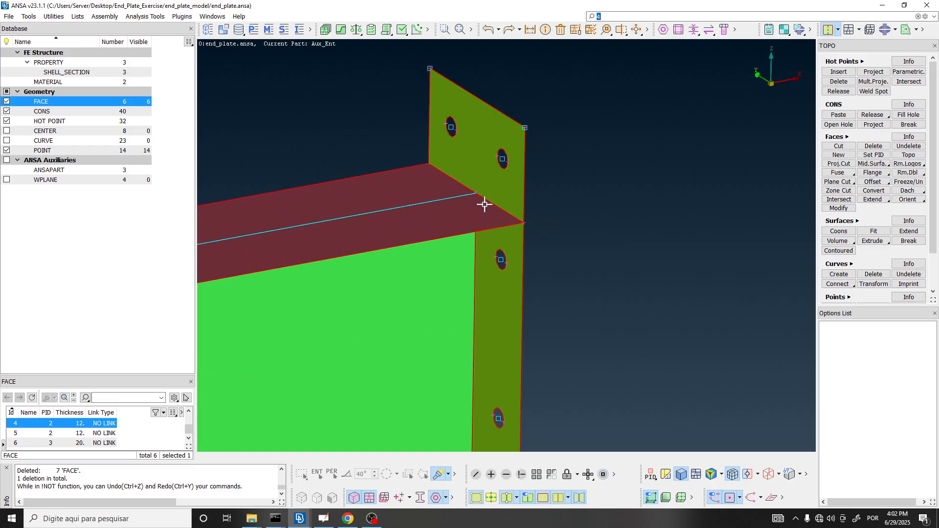
{"action": "scroll", "coordinate": [485, 205], "scroll_direction": "down", "scroll_amount": 3}
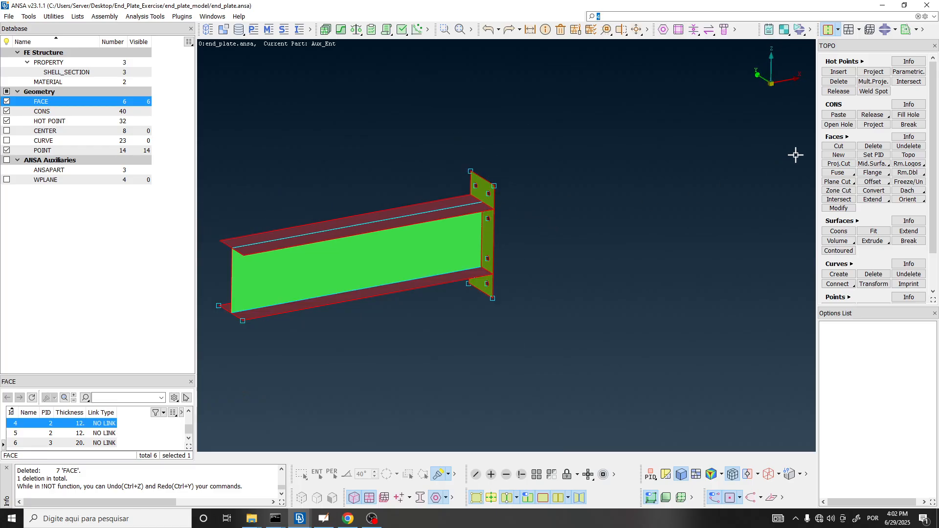
{"action": "left_click", "coordinate": [874, 124]}
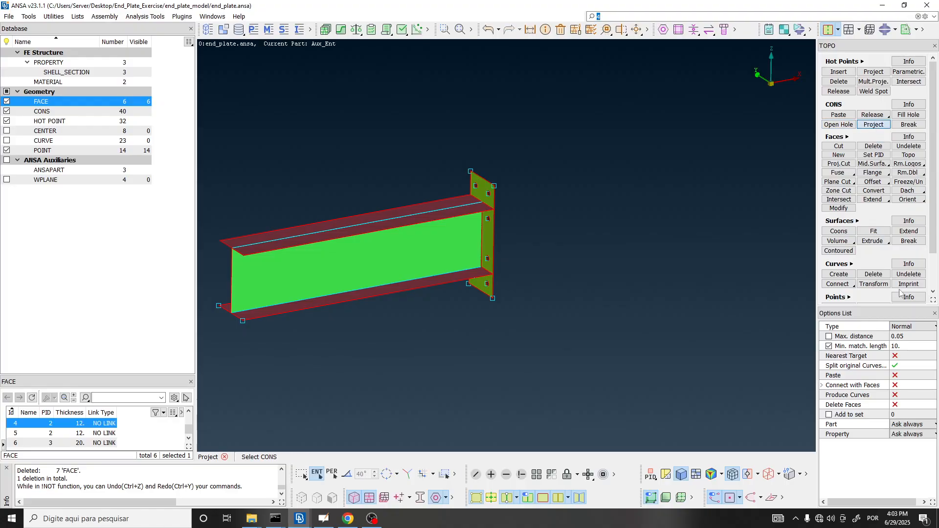
{"action": "scroll", "coordinate": [485, 212], "scroll_direction": "up", "scroll_amount": 10}
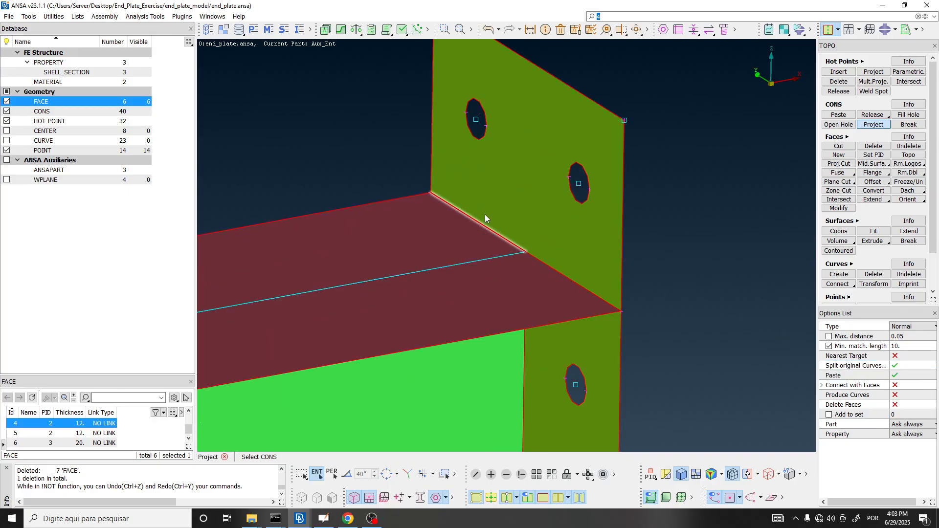
{"action": "left_click", "coordinate": [505, 237]}
{"action": "scroll", "coordinate": [494, 131], "scroll_direction": "down", "scroll_amount": 4}
{"action": "left_click_drag", "start_coordinate": [504, 205], "coordinate": [508, 166], "text": "ctrl"}
{"action": "left_click", "coordinate": [513, 240]}
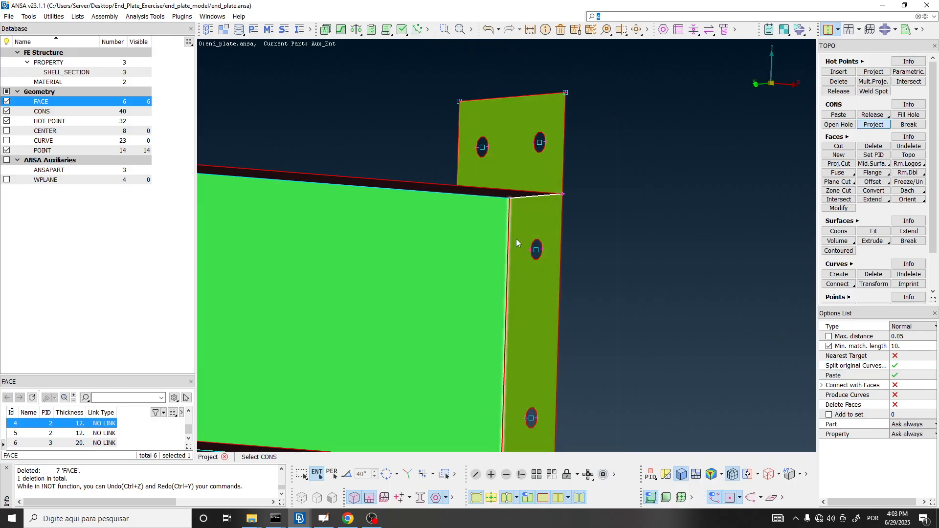
Step: Add both halves of the lower flange's end edge and project the selected CONS onto the end-plate face with pasting
{"action": "middle_click_drag", "start_coordinate": [513, 228], "coordinate": [512, 107], "text": "ctrl"}
{"action": "mouse_move", "coordinate": [512, 392]}
{"action": "left_mouse_down", "text": "ctrl"}
{"action": "mouse_move", "coordinate": [513, 365]}
{"action": "mouse_move", "coordinate": [518, 376]}
{"action": "left_mouse_up", "text": "ctrl"}
{"action": "left_click", "coordinate": [518, 318]}
{"action": "left_click_drag", "start_coordinate": [480, 282], "coordinate": [474, 238], "text": "ctrl"}
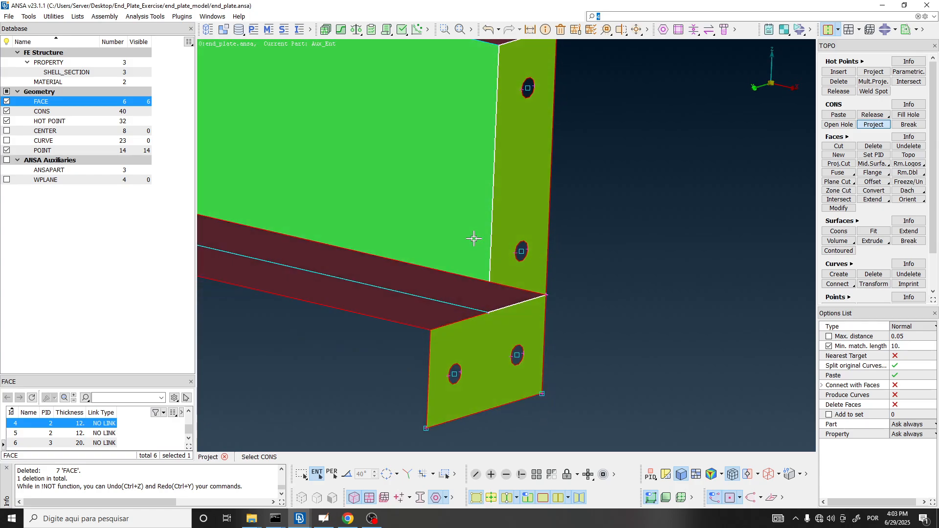
{"action": "left_click", "coordinate": [462, 323]}
{"action": "left_click_drag", "start_coordinate": [460, 331], "coordinate": [385, 363], "text": "ctrl"}
{"action": "middle_click", "coordinate": [474, 325]}
{"action": "scroll", "coordinate": [517, 358], "scroll_direction": "down", "scroll_amount": 4}
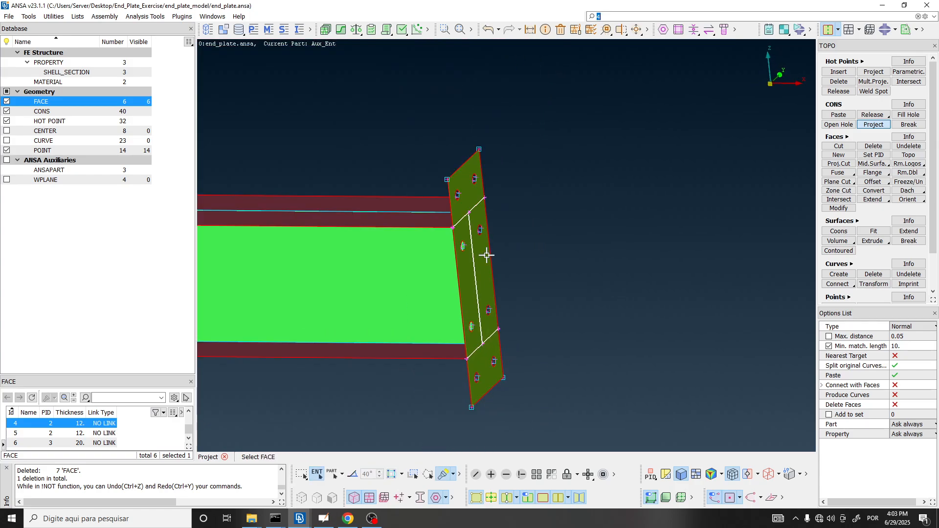
{"action": "left_click", "coordinate": [473, 202]}
{"action": "middle_click", "coordinate": [693, 284]}
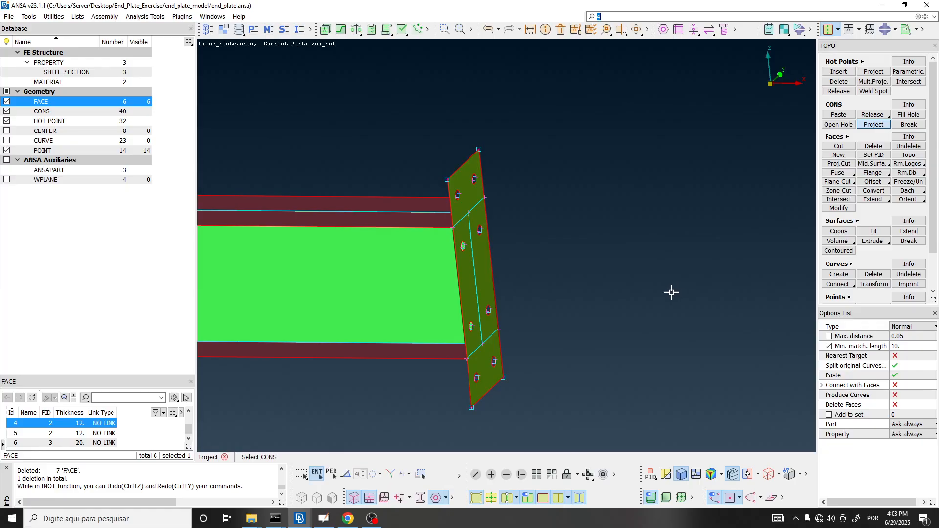
{"action": "scroll", "coordinate": [572, 297], "scroll_direction": "up", "scroll_amount": 4}
{"action": "left_click_drag", "start_coordinate": [563, 297], "coordinate": [635, 269], "text": "ctrl"}
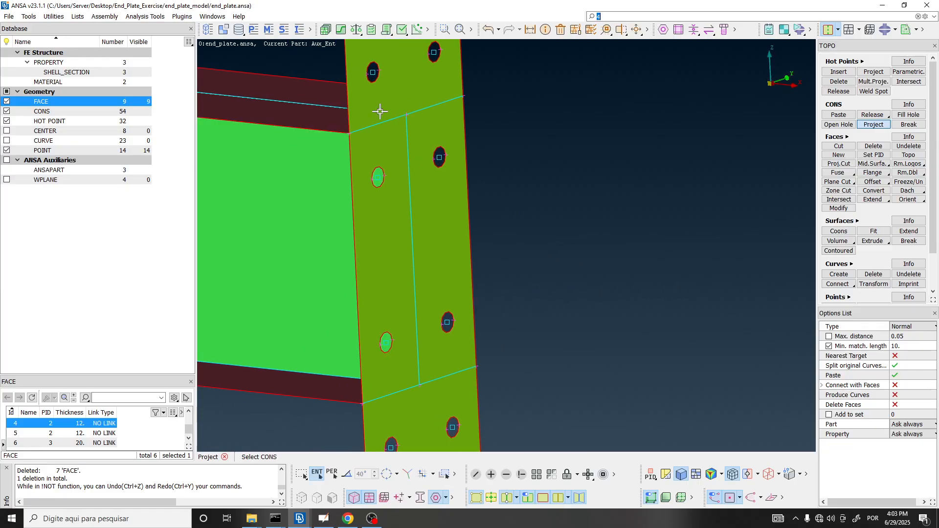
{"action": "scroll", "coordinate": [471, 137], "scroll_direction": "down", "scroll_amount": 4}
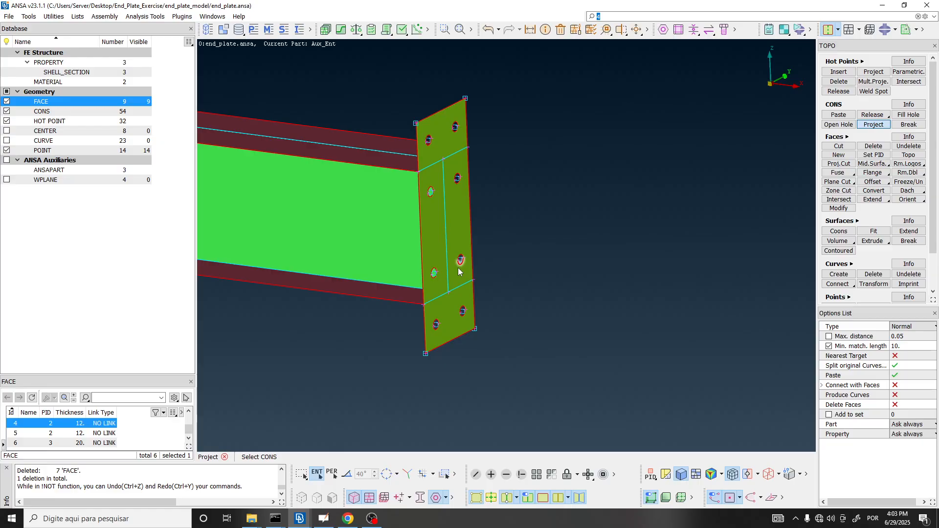
{"action": "key", "text": "Escape"}
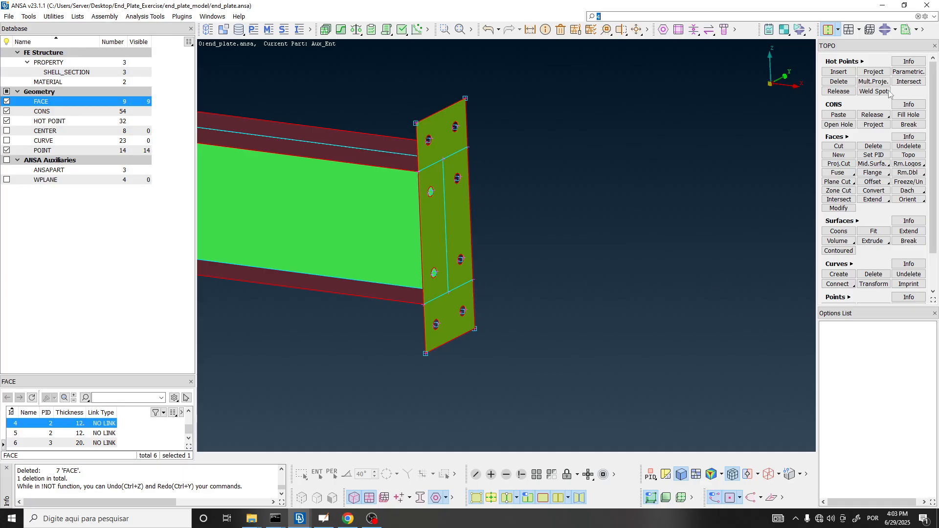
Step: Enlarge the TOPO function area to show its Points and Auxiliaries groups in full
{"action": "left_click_drag", "start_coordinate": [879, 311], "coordinate": [866, 401]}
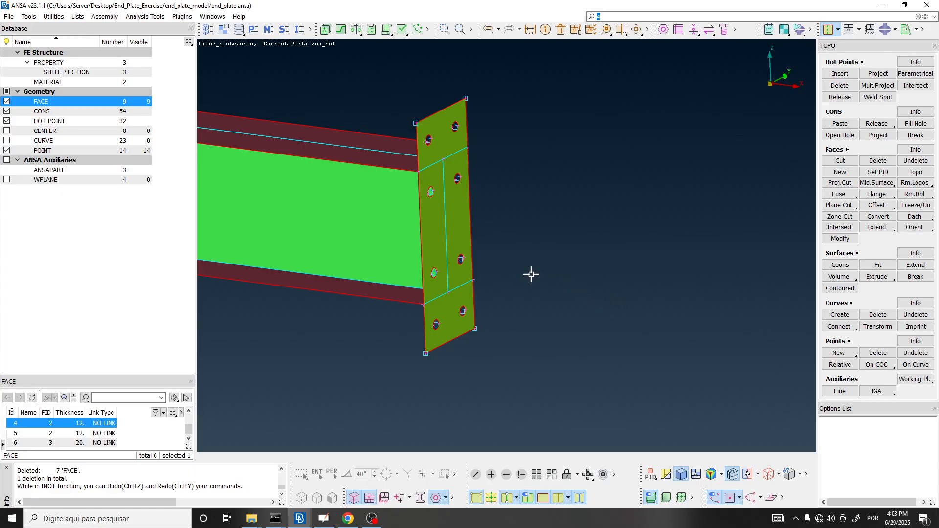
{"action": "scroll", "coordinate": [552, 300], "scroll_direction": "down", "scroll_amount": 2}
{"action": "left_click_drag", "start_coordinate": [495, 282], "coordinate": [582, 240], "text": "ctrl"}
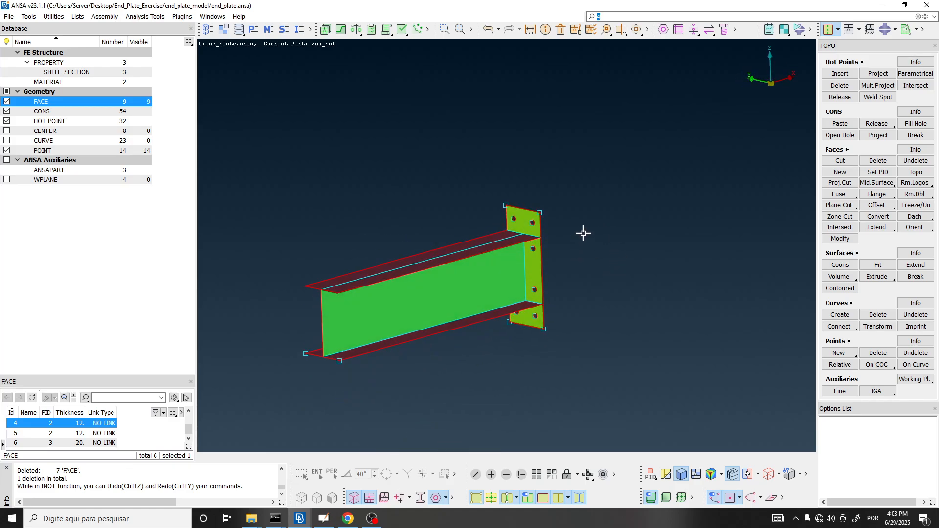
Step: Switch to the other ANSA window containing the complete end_plate.inp reference model
{"action": "key", "text": "alt+Tab"}
{"action": "key", "text": "alt+Tab"}
{"action": "scroll", "coordinate": [531, 230], "scroll_direction": "up", "scroll_amount": 3}
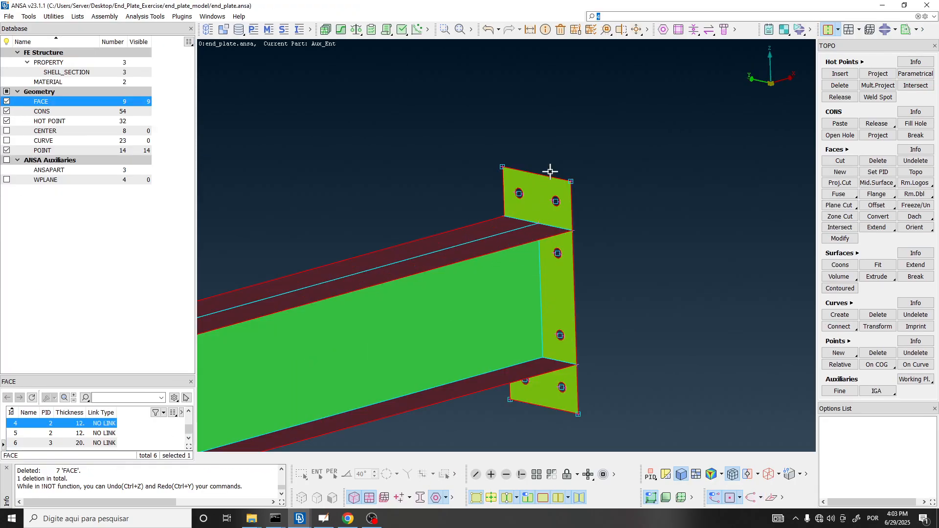
{"action": "scroll", "coordinate": [449, 274], "scroll_direction": "down", "scroll_amount": 3}
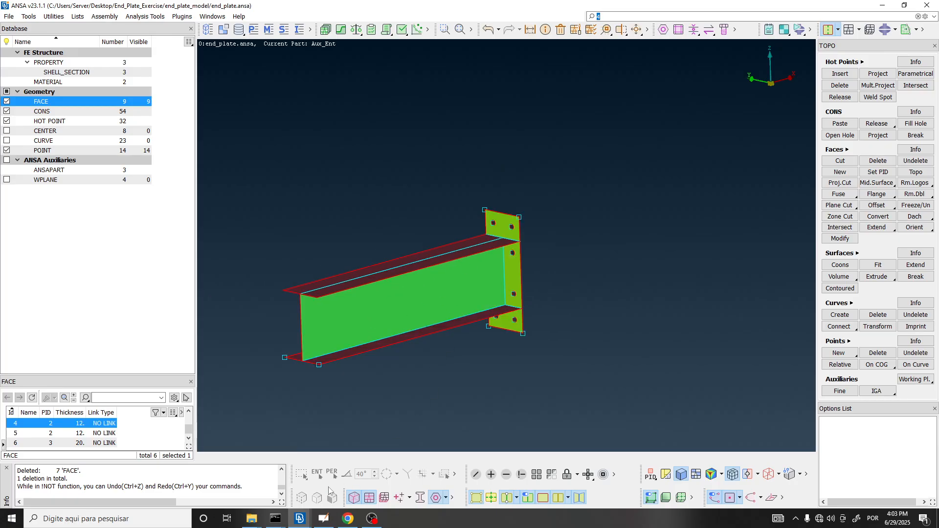
{"action": "mouse_move", "coordinate": [297, 519]}
{"action": "left_click", "coordinate": [346, 420]}
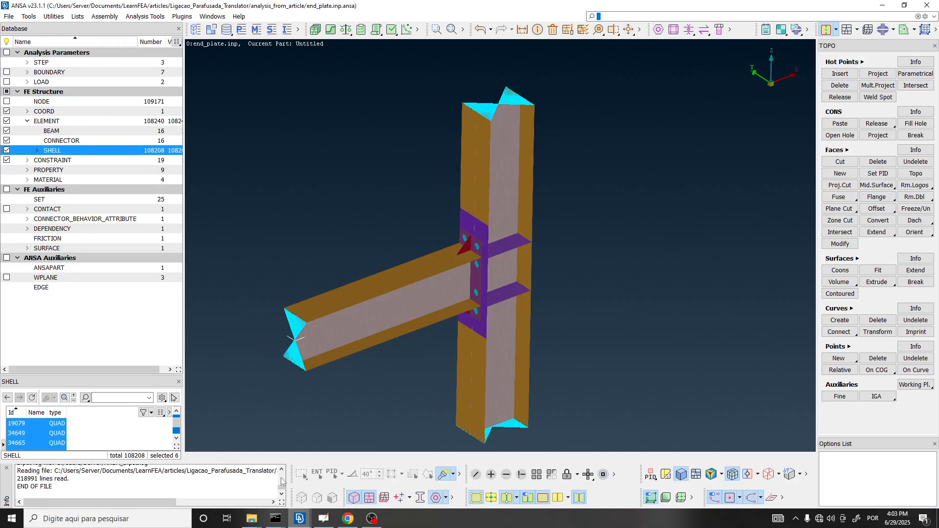
Step: Examine the triangular stiffeners between the beam flanges and the end plate in the reference model, with the Not function active
{"action": "left_click", "coordinate": [522, 475]}
{"action": "scroll", "coordinate": [462, 259], "scroll_direction": "up", "scroll_amount": 3}
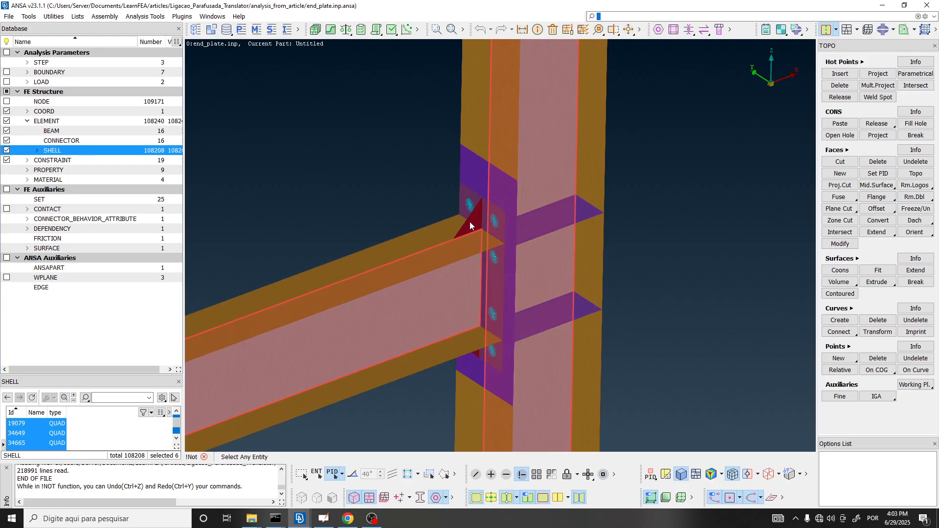
{"action": "left_click_drag", "start_coordinate": [472, 218], "coordinate": [473, 184], "text": "ctrl"}
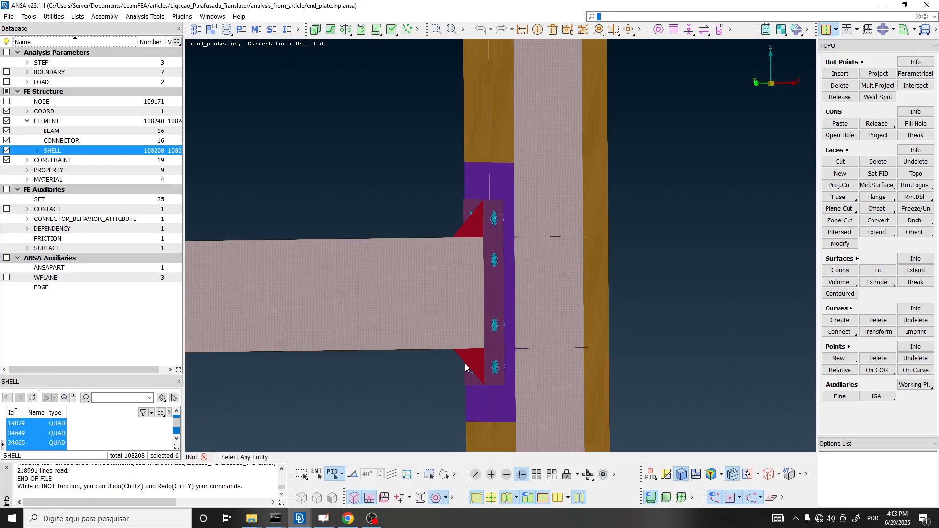
{"action": "left_click_drag", "start_coordinate": [483, 307], "coordinate": [476, 384], "text": "ctrl"}
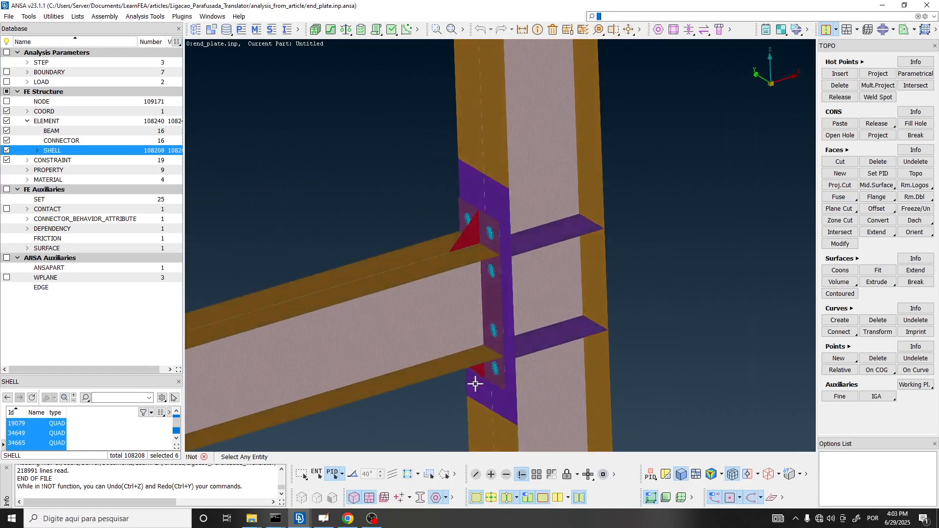
{"action": "scroll", "coordinate": [583, 246], "scroll_direction": "down", "scroll_amount": 3}
{"action": "scroll", "coordinate": [537, 266], "scroll_direction": "up", "scroll_amount": 3}
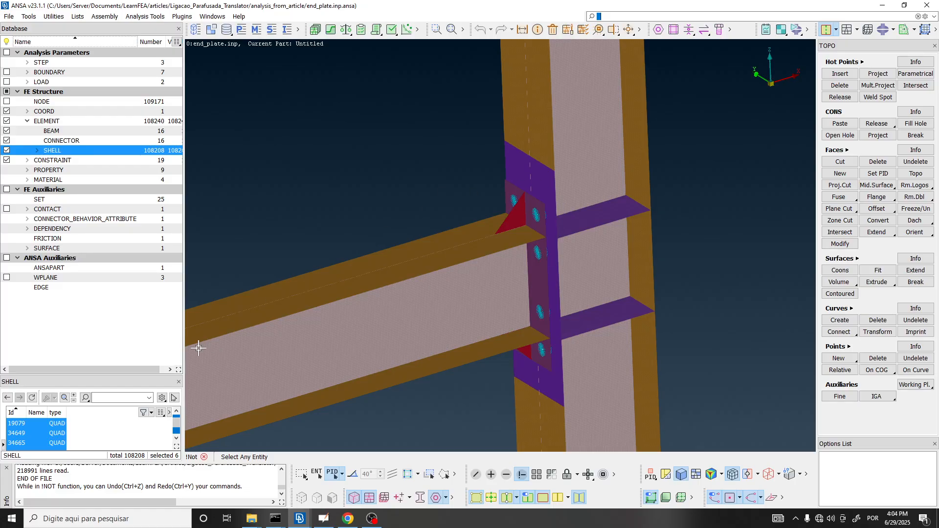
{"action": "left_click_drag", "start_coordinate": [465, 369], "coordinate": [468, 176], "text": "ctrl"}
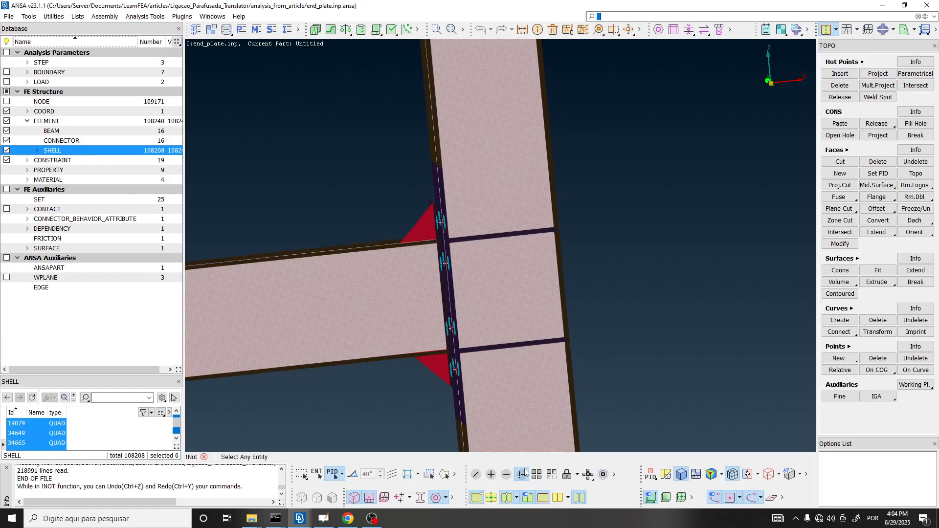
Step: Inspect from several angles how the upper triangular stiffener meets the beam flange and end plate in the reference model
{"action": "scroll", "coordinate": [449, 210], "scroll_direction": "up", "scroll_amount": 4}
{"action": "left_click_drag", "start_coordinate": [449, 210], "coordinate": [503, 248], "text": "ctrl"}
{"action": "scroll", "coordinate": [501, 187], "scroll_direction": "down", "scroll_amount": 6}
{"action": "scroll", "coordinate": [502, 186], "scroll_direction": "up", "scroll_amount": 4}
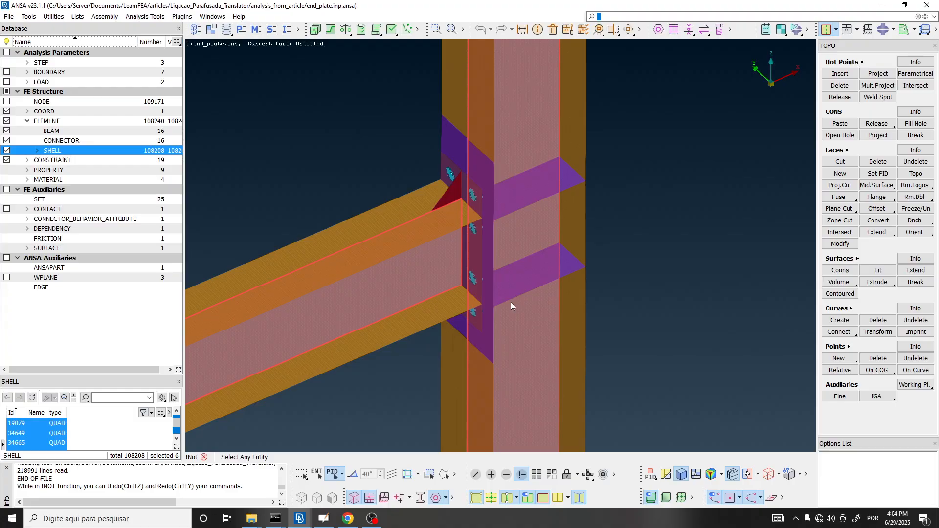
{"action": "left_click_drag", "start_coordinate": [510, 302], "coordinate": [503, 267], "text": "ctrl"}
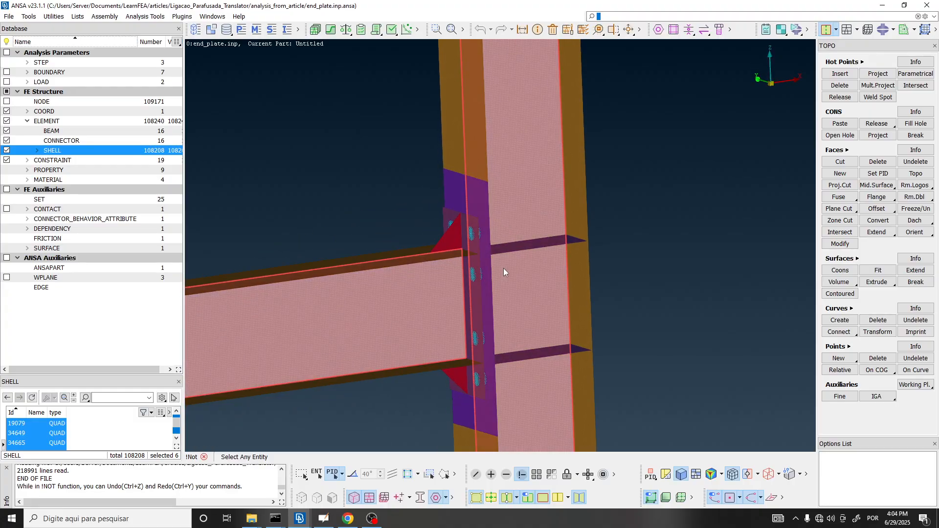
{"action": "scroll", "coordinate": [462, 232], "scroll_direction": "up", "scroll_amount": 3}
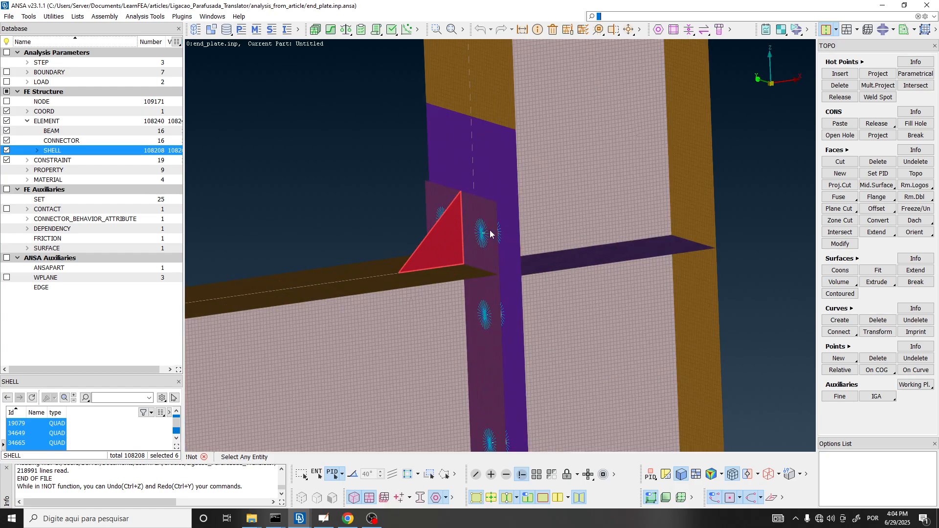
{"action": "scroll", "coordinate": [478, 196], "scroll_direction": "down", "scroll_amount": 6}
{"action": "left_click_drag", "start_coordinate": [478, 195], "coordinate": [513, 272], "text": "ctrl"}
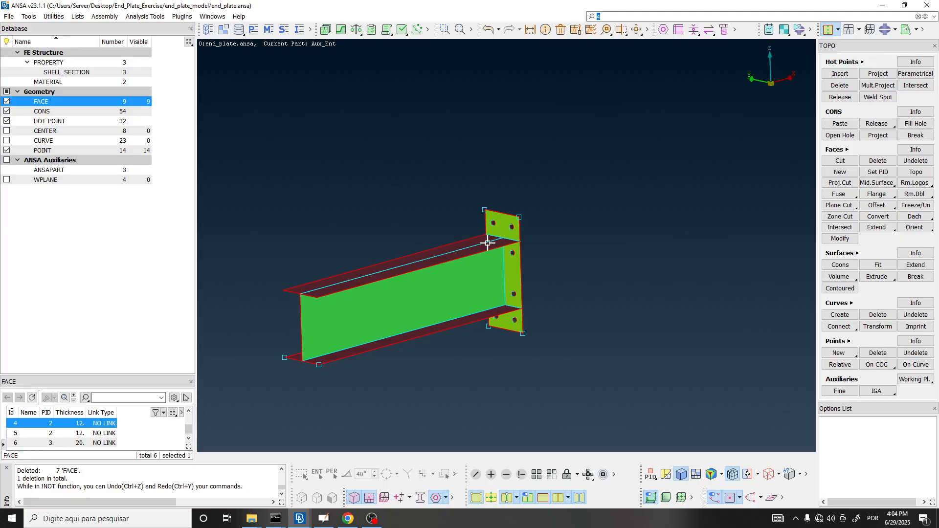
Step: Switch to OpenBoard and mark the rib stiffener's 100 mm length and lower end-plate corner in the Fig. 1 drawing of the other specimens
{"action": "left_click_drag", "start_coordinate": [488, 243], "coordinate": [472, 292], "text": "ctrl"}
{"action": "scroll", "coordinate": [533, 221], "scroll_direction": "up", "scroll_amount": 3}
{"action": "scroll", "coordinate": [480, 216], "scroll_direction": "down", "scroll_amount": 1}
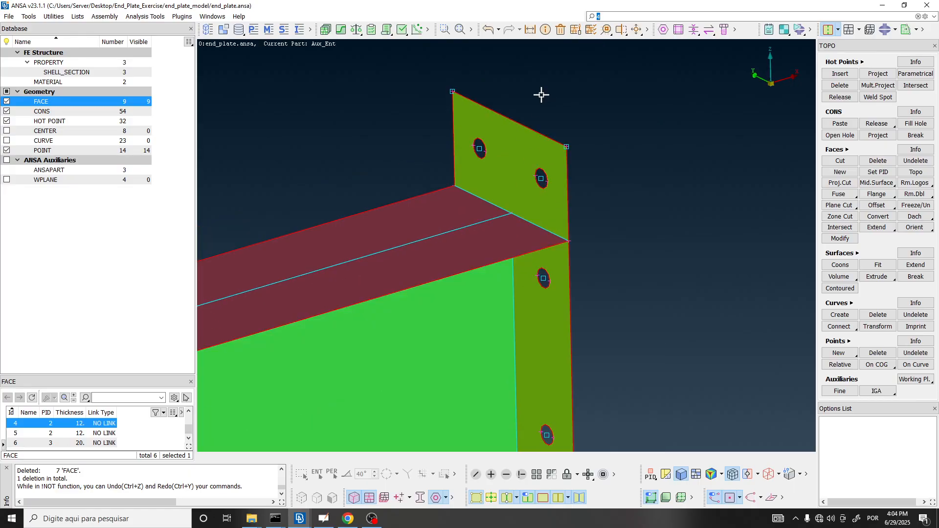
{"action": "scroll", "coordinate": [494, 212], "scroll_direction": "down", "scroll_amount": 1}
{"action": "left_click", "coordinate": [324, 519]}
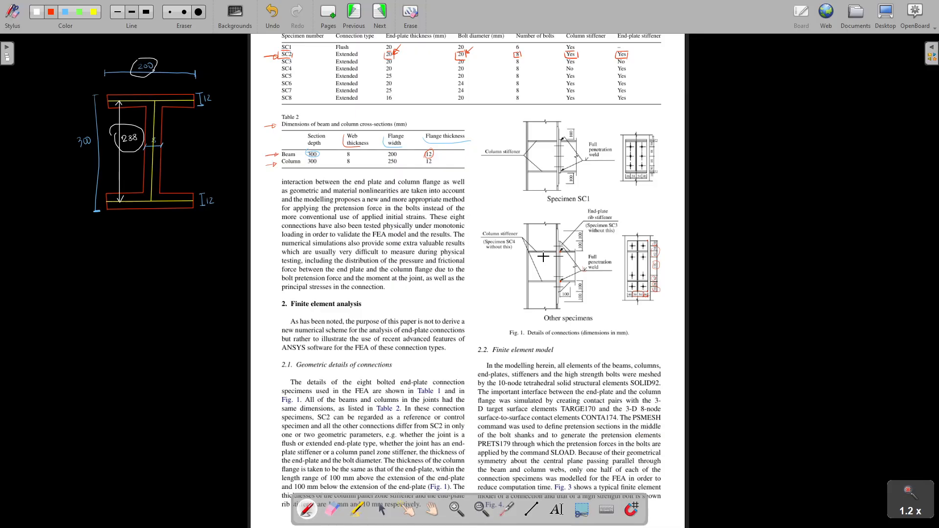
{"action": "scroll", "coordinate": [660, 250], "scroll_direction": "up", "scroll_amount": 5}
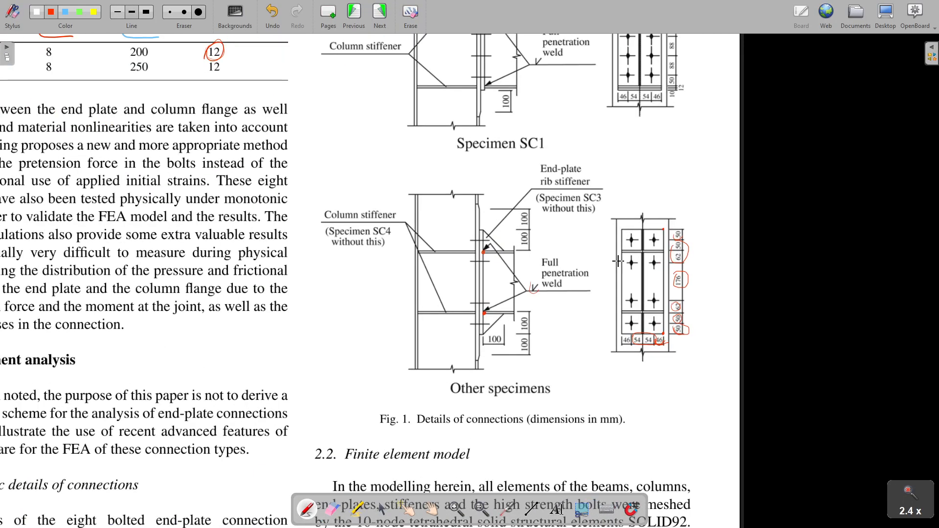
{"action": "scroll", "coordinate": [533, 336], "scroll_direction": "up", "scroll_amount": 5}
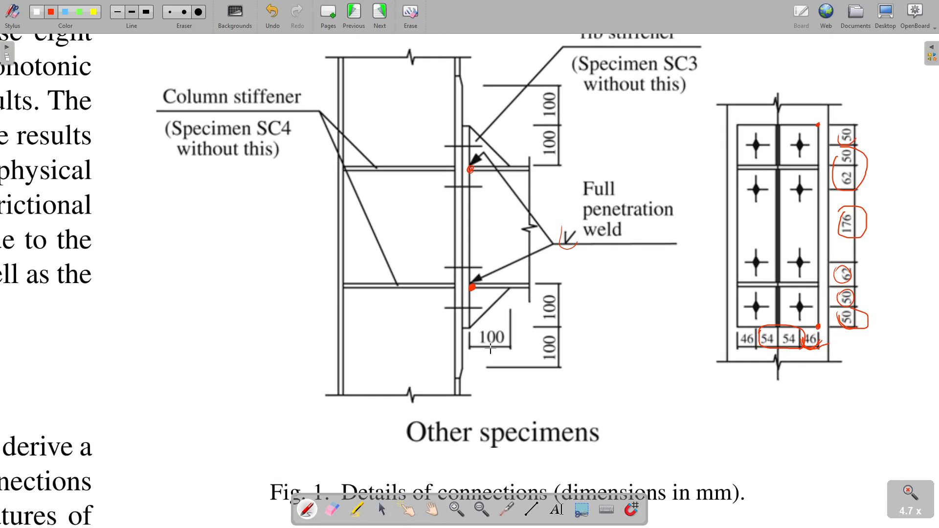
{"action": "left_click_drag", "start_coordinate": [478, 333], "coordinate": [495, 352]}
{"action": "left_click", "coordinate": [471, 327]}
{"action": "mouse_move", "coordinate": [477, 336]}
{"action": "left_mouse_down"}
{"action": "mouse_move", "coordinate": [491, 355]}
{"action": "mouse_move", "coordinate": [479, 334]}
{"action": "left_mouse_up"}
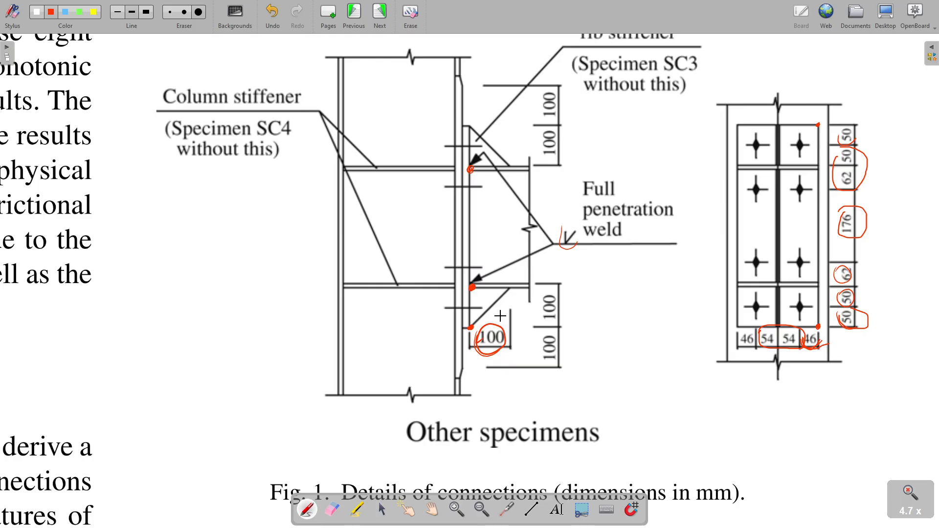
Step: Back in ANSA, create a relative point from the upper flange's centreline junction, using the vector from the flange corner to the plate's upper corner
{"action": "key", "text": "alt+Tab"}
{"action": "scroll", "coordinate": [507, 212], "scroll_direction": "down", "scroll_amount": 4}
{"action": "scroll", "coordinate": [507, 212], "scroll_direction": "up", "scroll_amount": 8}
{"action": "middle_click_drag", "start_coordinate": [507, 212], "coordinate": [504, 238], "text": "ctrl"}
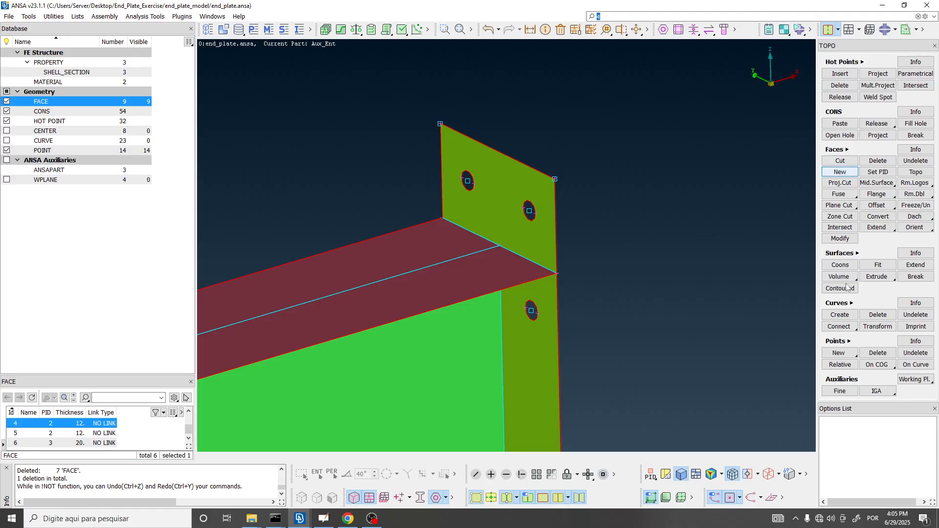
{"action": "type", "text": "4"}
{"action": "left_click", "coordinate": [760, 295]}
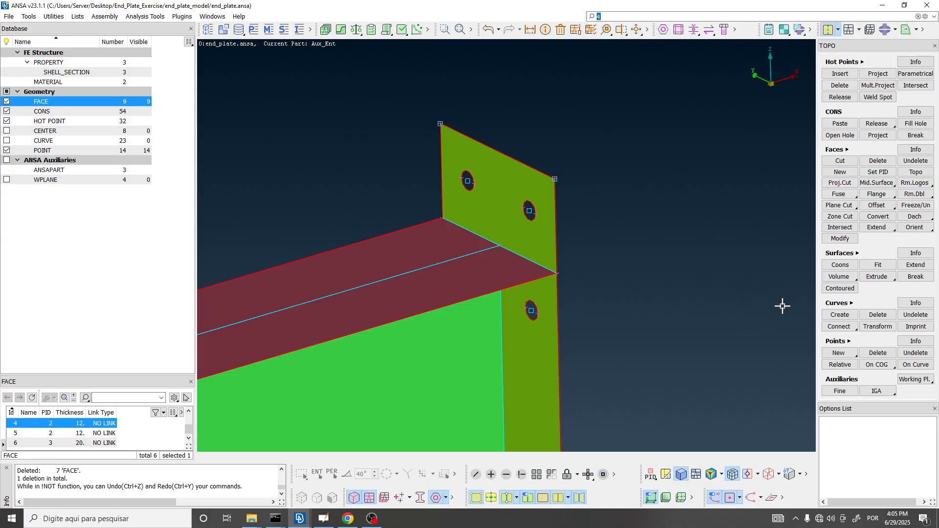
{"action": "left_click", "coordinate": [840, 365]}
{"action": "left_click_drag", "start_coordinate": [136, 73], "coordinate": [276, 61]}
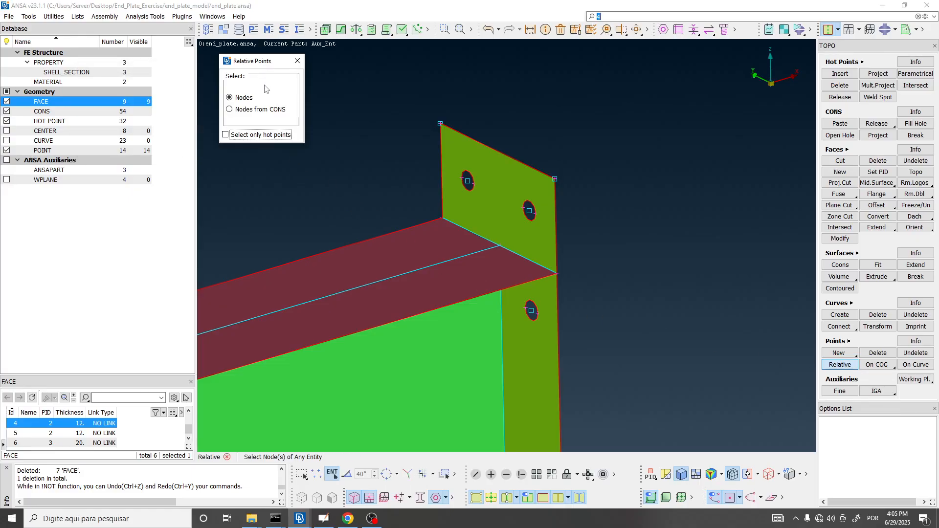
{"action": "left_click", "coordinate": [500, 247]}
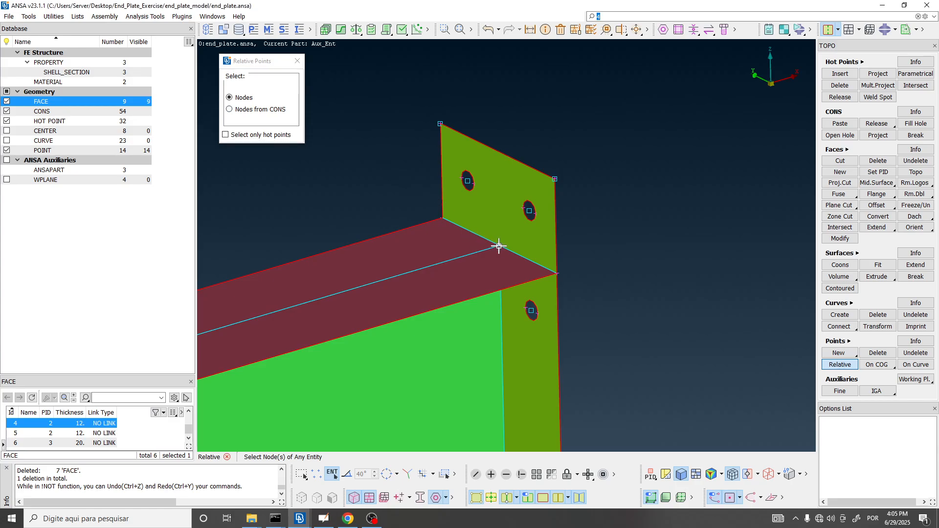
{"action": "middle_click", "coordinate": [647, 236]}
{"action": "left_click", "coordinate": [558, 273]}
{"action": "middle_click", "coordinate": [561, 176]}
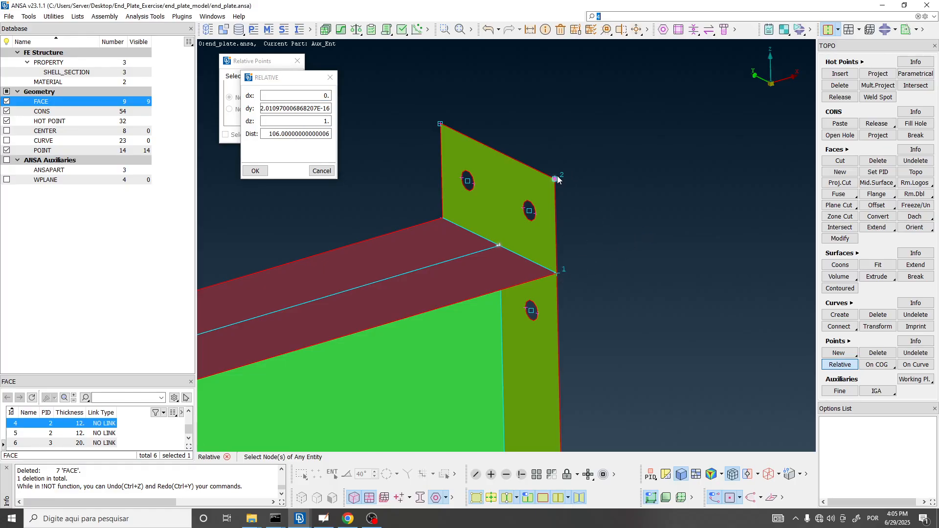
{"action": "middle_click", "coordinate": [631, 177]}
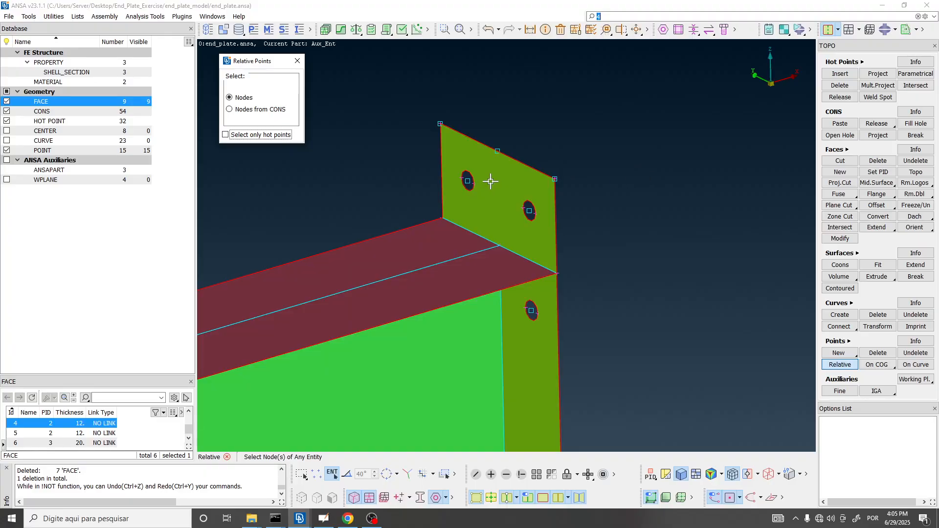
Step: Create a second relative point 100 mm from the same junction along the upper flange's centreline, towards the beam's free end
{"action": "scroll", "coordinate": [498, 182], "scroll_direction": "up", "scroll_amount": 3}
{"action": "scroll", "coordinate": [500, 122], "scroll_direction": "down", "scroll_amount": 3}
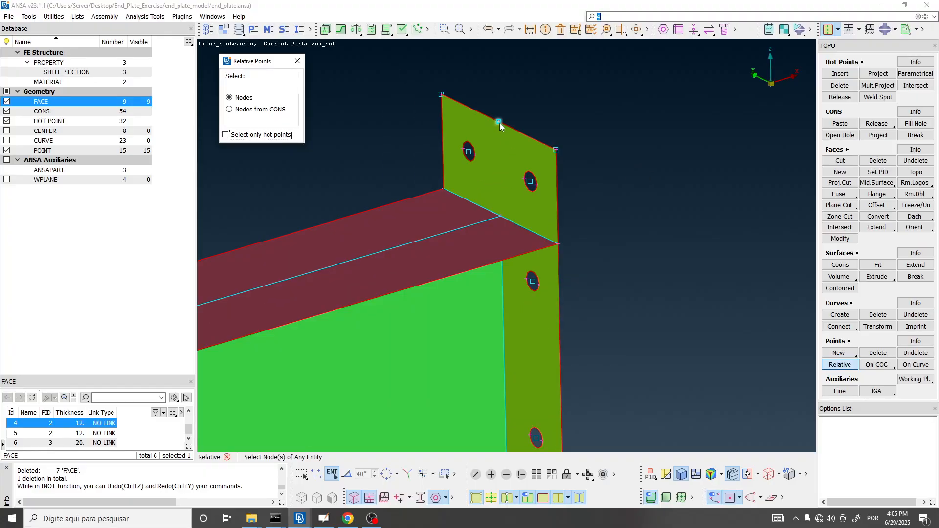
{"action": "left_click", "coordinate": [500, 216]}
{"action": "middle_click", "coordinate": [577, 105]}
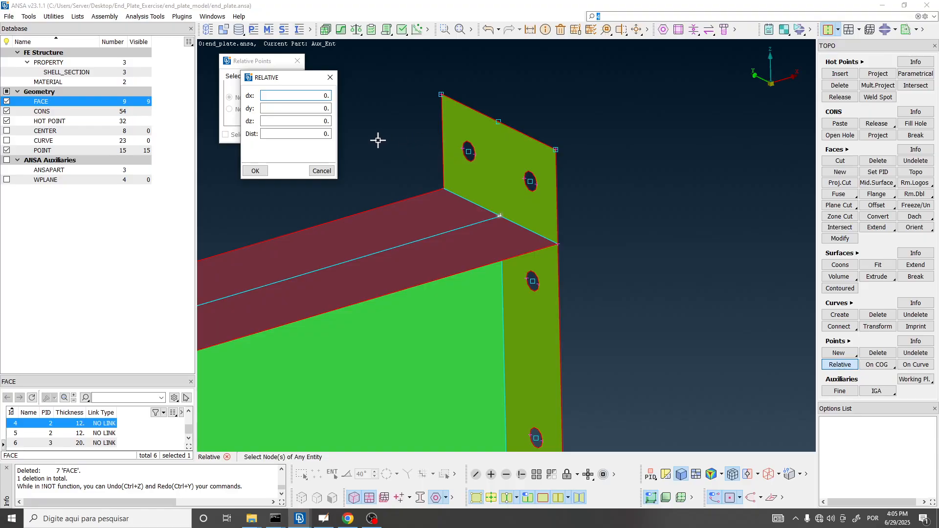
{"action": "left_click", "coordinate": [500, 217]}
{"action": "scroll", "coordinate": [529, 182], "scroll_direction": "down", "scroll_amount": 3}
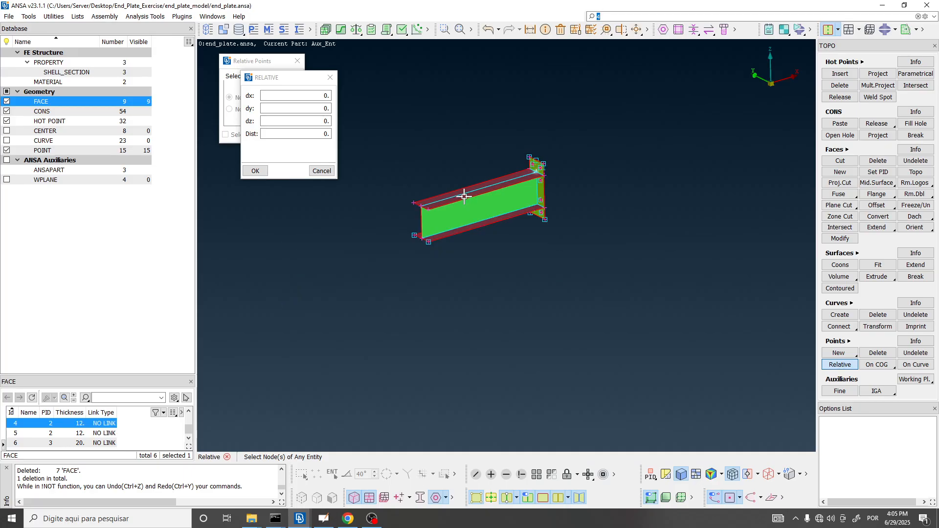
{"action": "scroll", "coordinate": [436, 196], "scroll_direction": "up", "scroll_amount": 2}
{"action": "left_click", "coordinate": [386, 214]}
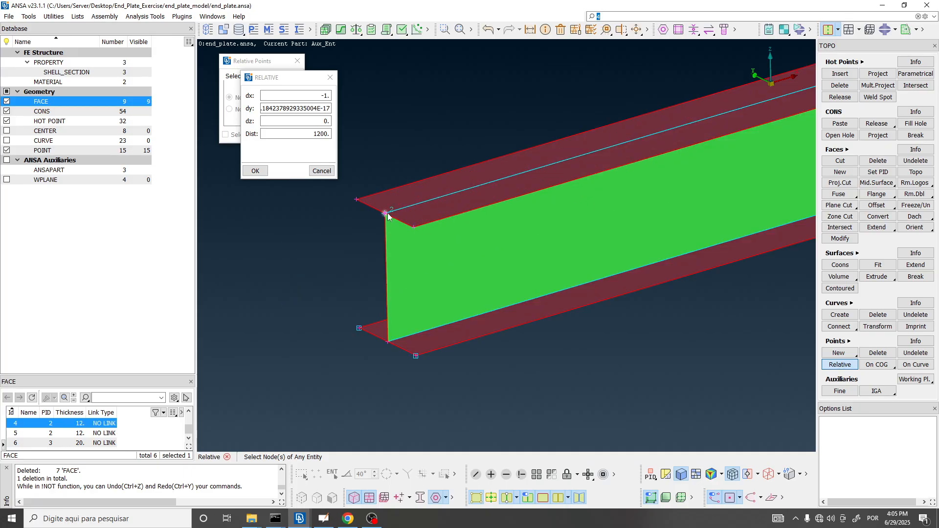
{"action": "scroll", "coordinate": [374, 226], "scroll_direction": "down", "scroll_amount": 2}
{"action": "scroll", "coordinate": [431, 210], "scroll_direction": "up", "scroll_amount": 2}
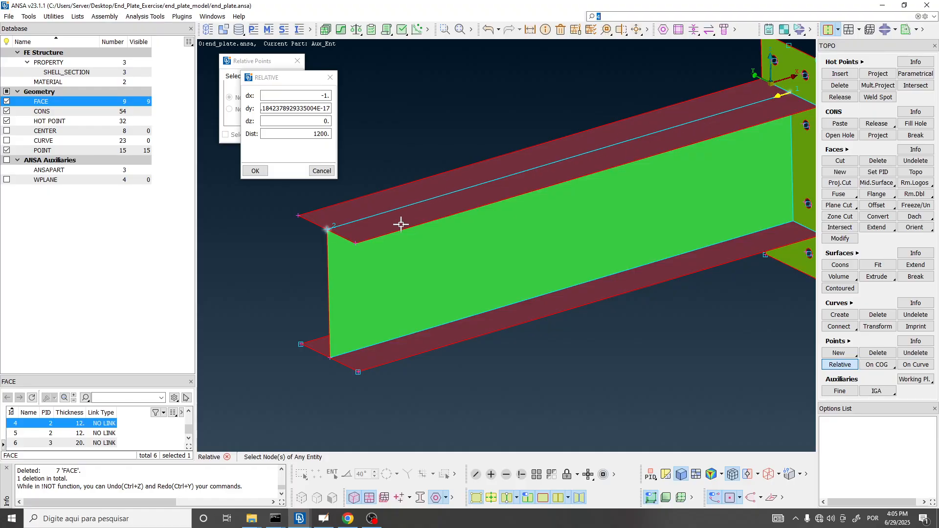
{"action": "scroll", "coordinate": [623, 184], "scroll_direction": "up", "scroll_amount": 3}
{"action": "double_click", "coordinate": [298, 134]}
{"action": "type", "text": "100"}
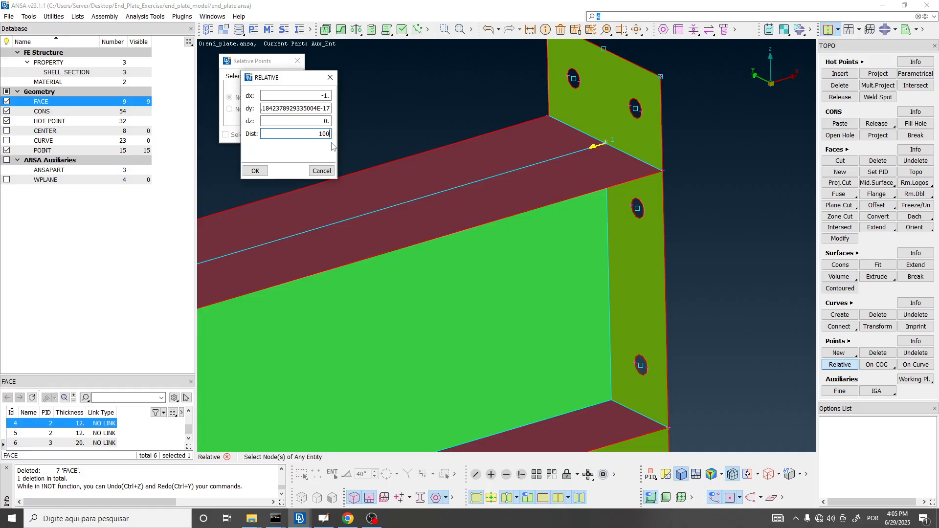
{"action": "left_click", "coordinate": [251, 171]}
{"action": "middle_click_drag", "start_coordinate": [621, 120], "coordinate": [507, 259], "text": "ctrl"}
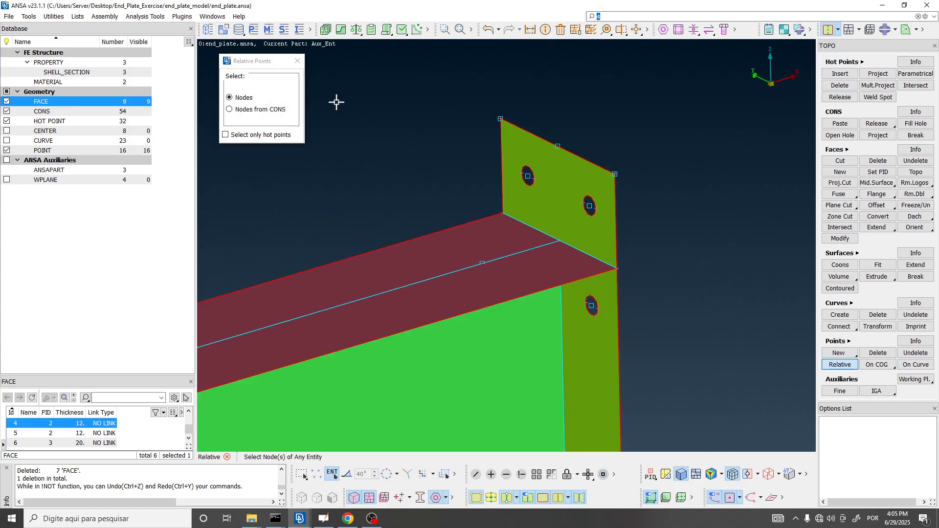
{"action": "left_click", "coordinate": [298, 65]}
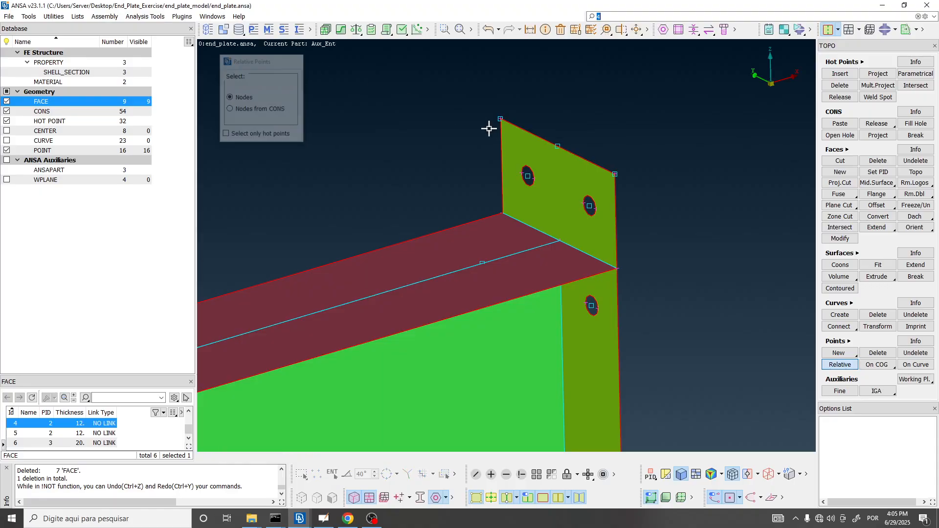
Step: With 2D mode off, draw a closed line triangle through both new points and the flange-plate junction, and assign it to part Aux_Ent
{"action": "left_click", "coordinate": [845, 315]}
{"action": "left_click", "coordinate": [633, 129]}
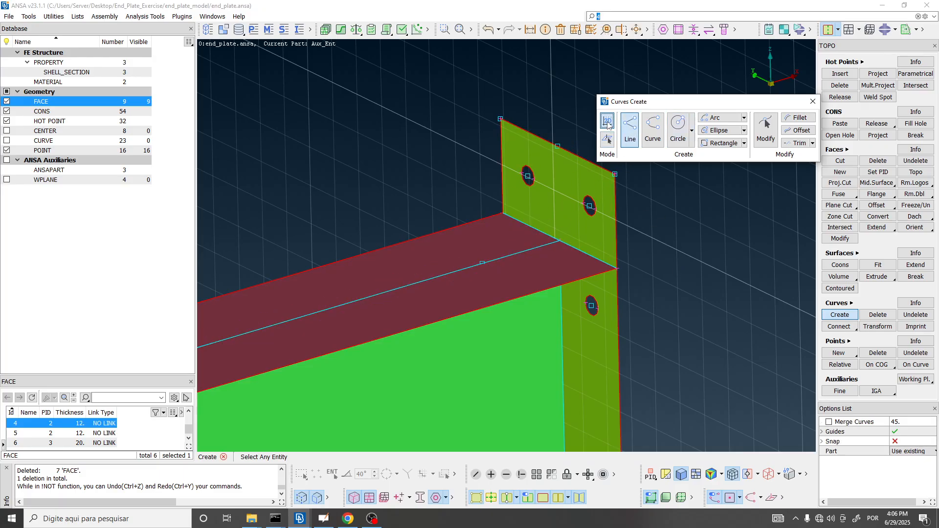
{"action": "left_click", "coordinate": [608, 122]}
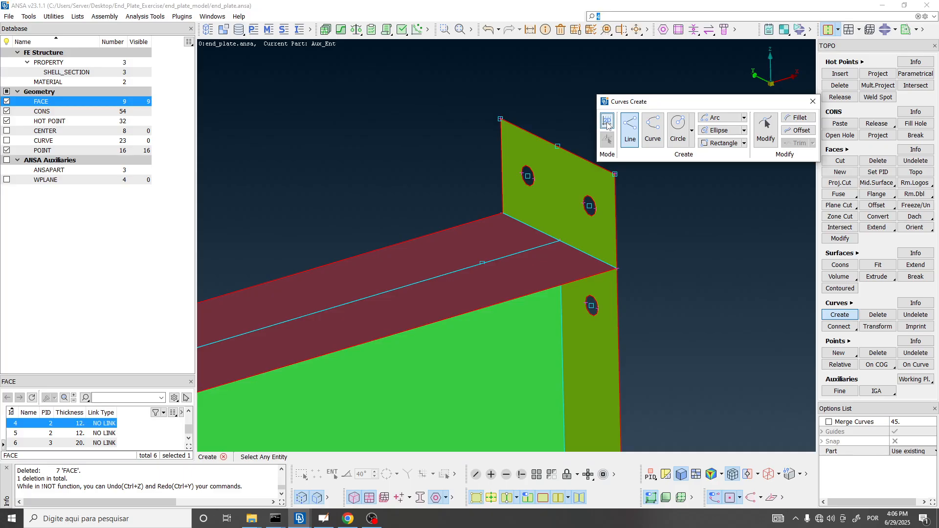
{"action": "left_click", "coordinate": [482, 264]}
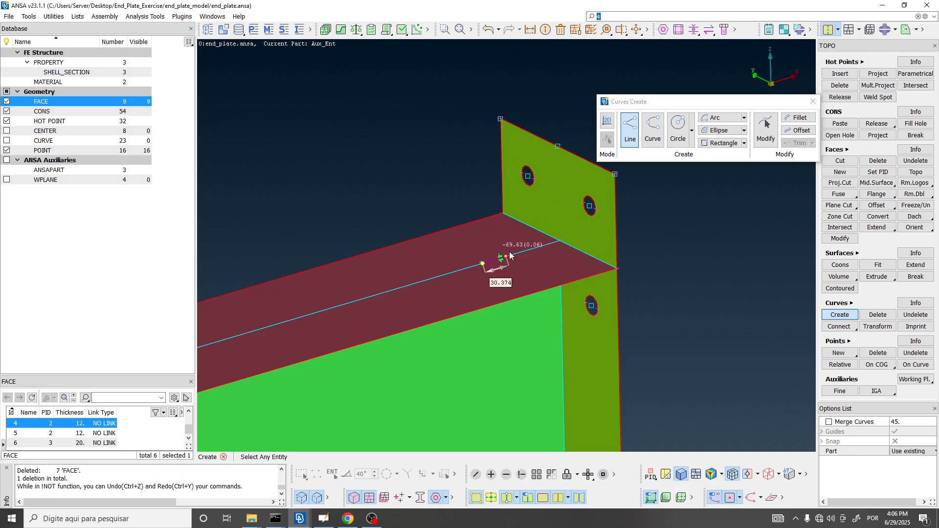
{"action": "left_click", "coordinate": [562, 241]}
{"action": "left_click", "coordinate": [557, 146]}
{"action": "left_click", "coordinate": [484, 264]}
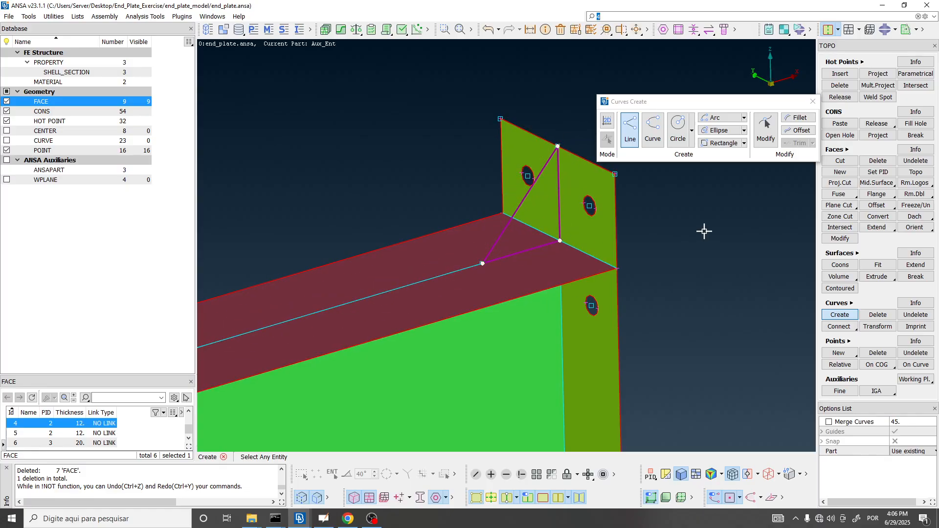
{"action": "middle_click", "coordinate": [435, 148]}
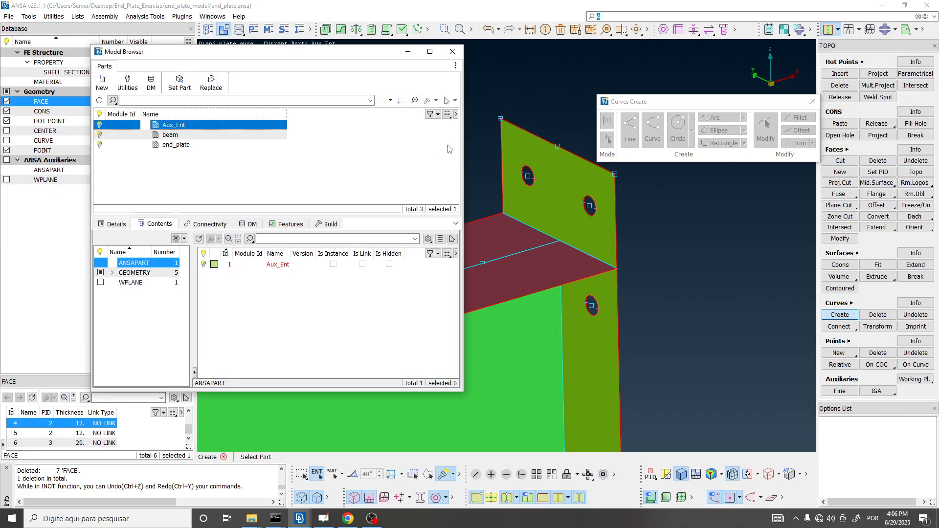
{"action": "middle_click", "coordinate": [179, 128]}
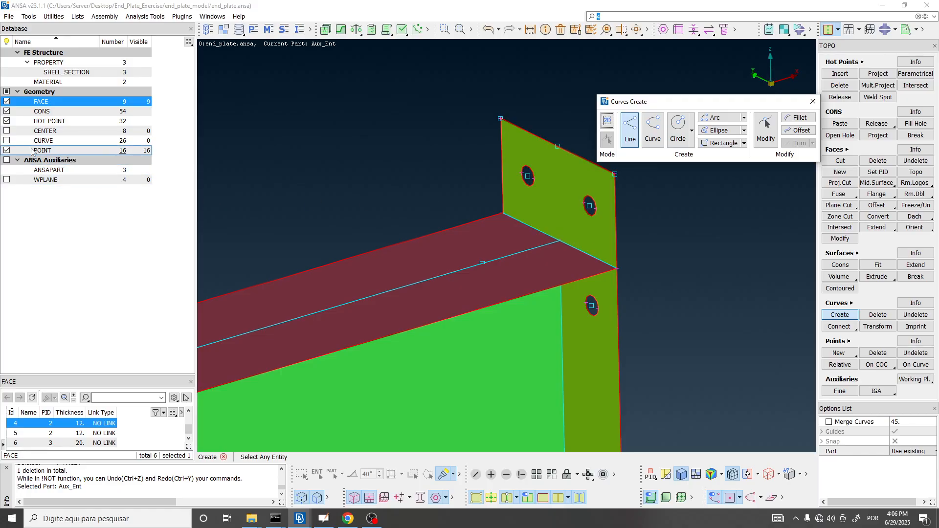
Step: Show the curves, hide the faces, and start a new planar face by selecting the closed rib triangle's three curves
{"action": "left_click", "coordinate": [6, 140]}
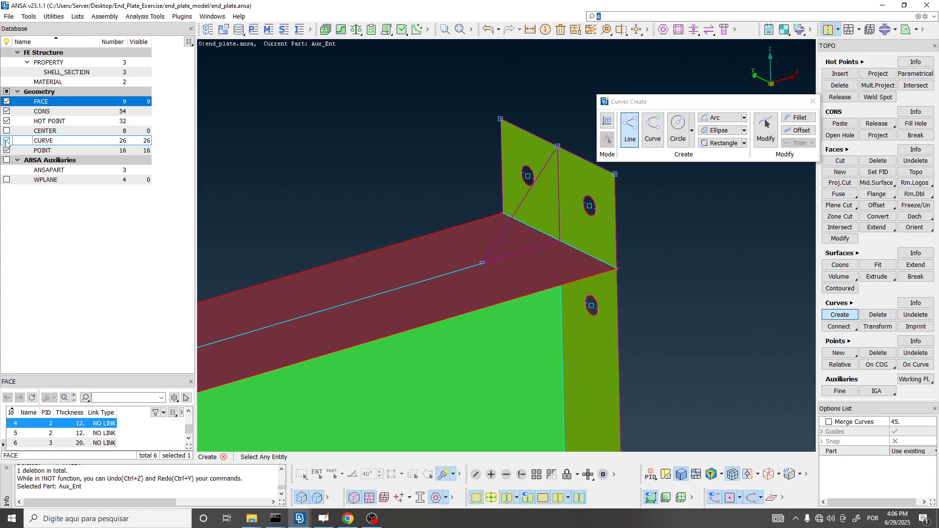
{"action": "left_click", "coordinate": [813, 102]}
{"action": "left_click", "coordinate": [853, 174]}
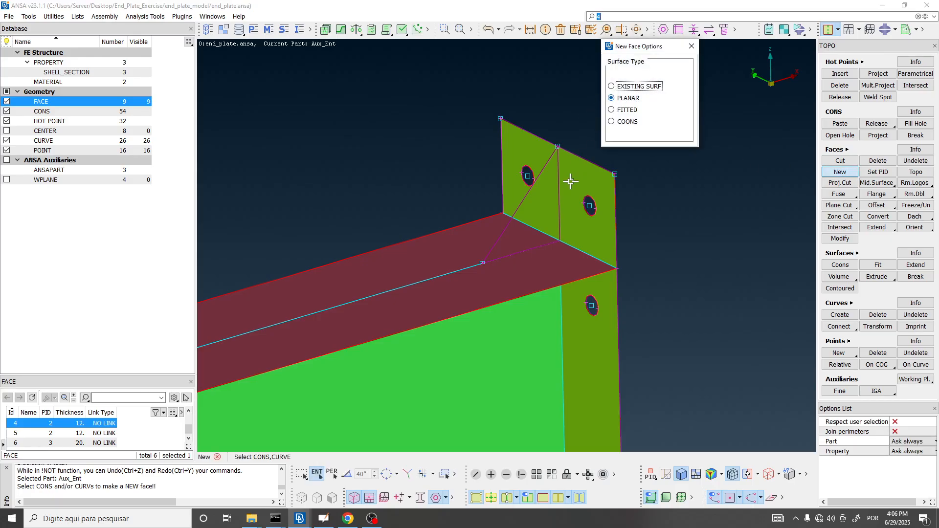
{"action": "left_click", "coordinate": [537, 246]}
{"action": "left_click", "coordinate": [477, 498]}
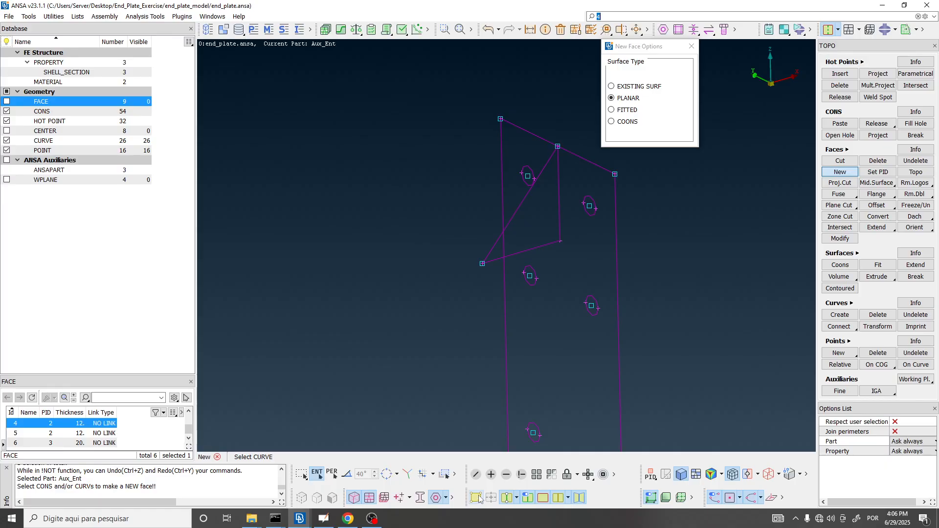
{"action": "left_click", "coordinate": [543, 247]}
{"action": "left_click", "coordinate": [552, 238]}
{"action": "left_click", "coordinate": [521, 204]}
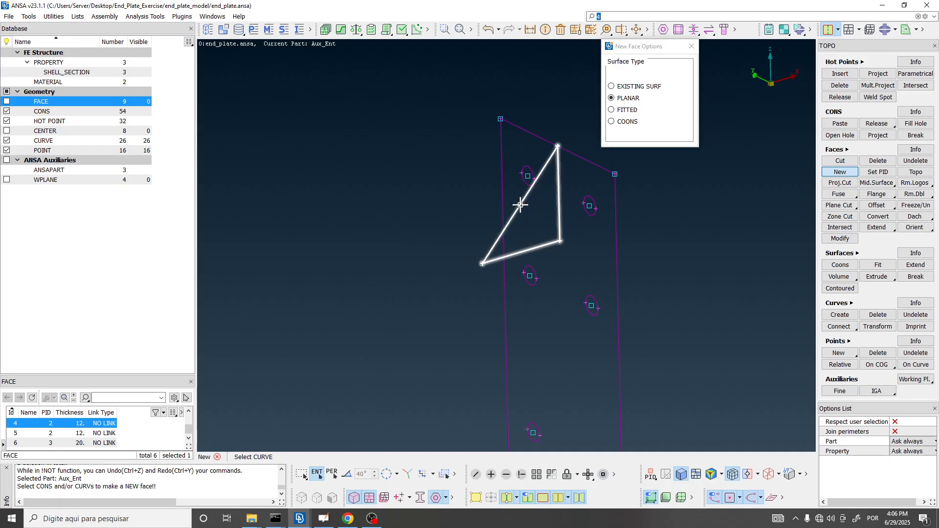
{"action": "middle_click", "coordinate": [555, 216]}
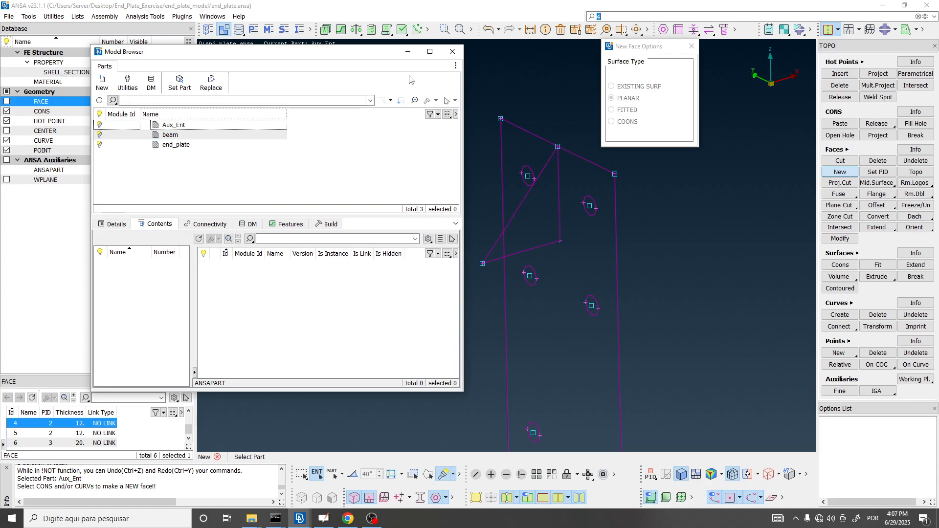
{"action": "left_click", "coordinate": [452, 52]}
{"action": "left_click", "coordinate": [445, 40]}
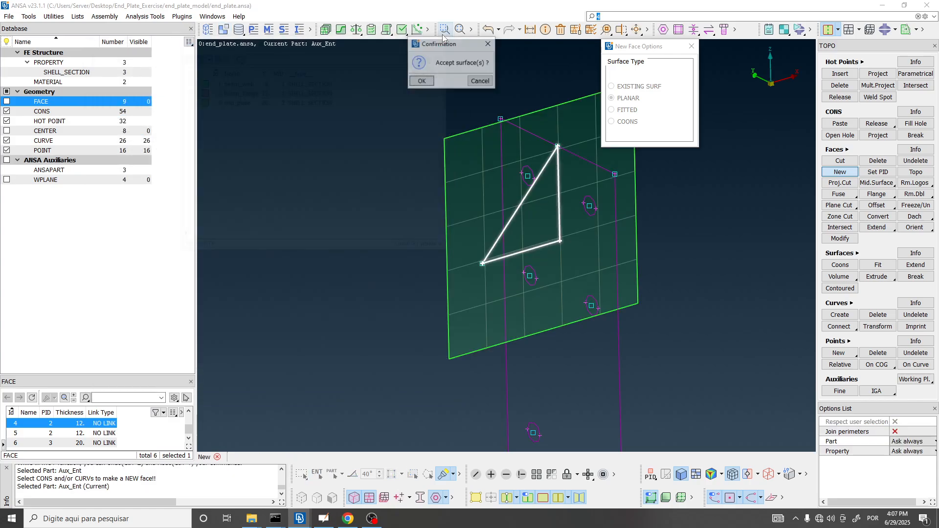
{"action": "left_click", "coordinate": [485, 81]}
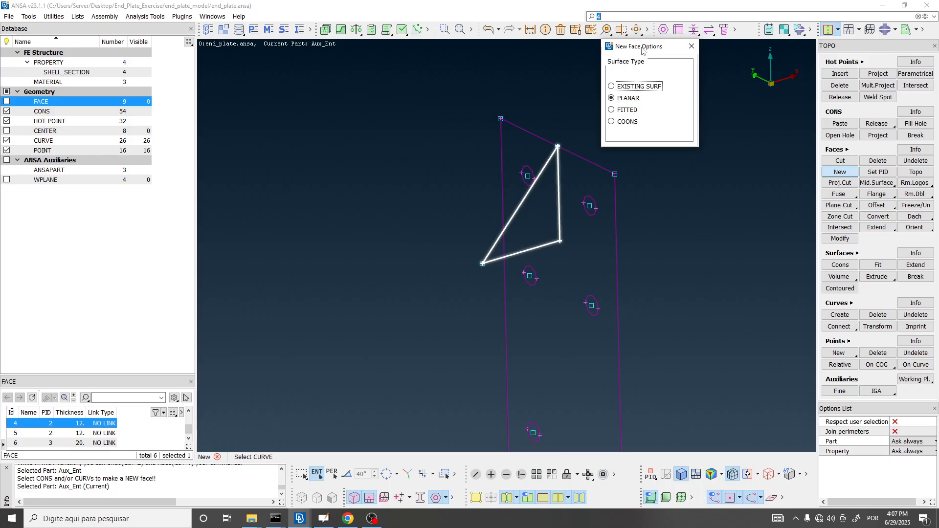
Step: Choose Ask always for both the new face's part and property, and confirm the triangle curves as its boundary
{"action": "left_click", "coordinate": [911, 441]}
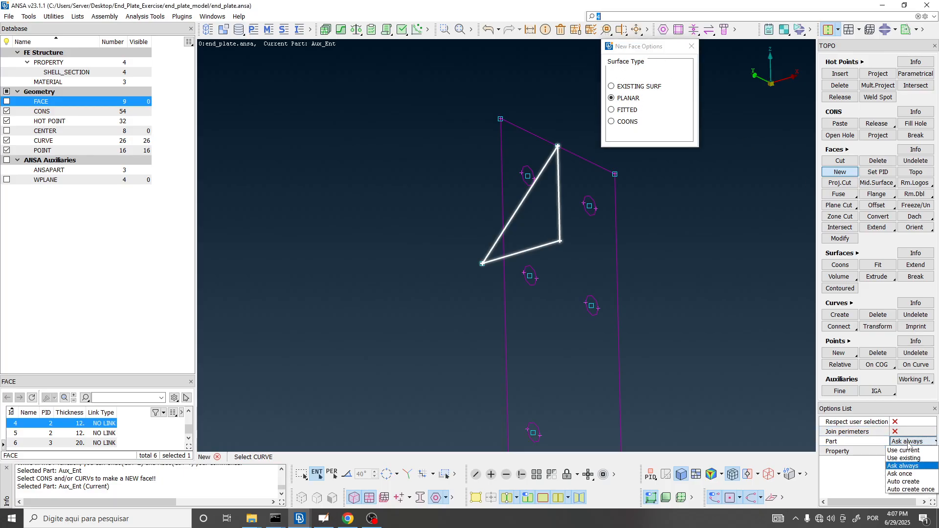
{"action": "left_click", "coordinate": [906, 467]}
{"action": "left_click", "coordinate": [909, 452]}
{"action": "left_click", "coordinate": [908, 475]}
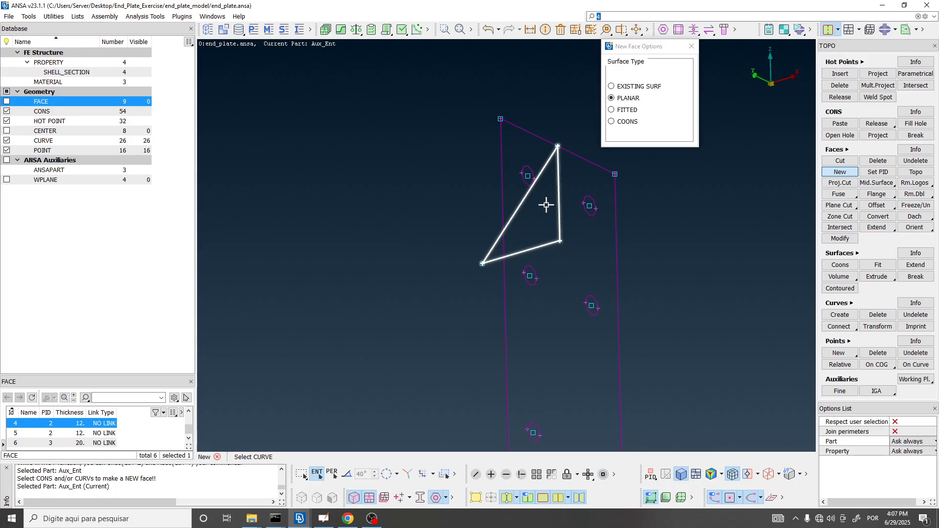
{"action": "middle_click", "coordinate": [455, 161]}
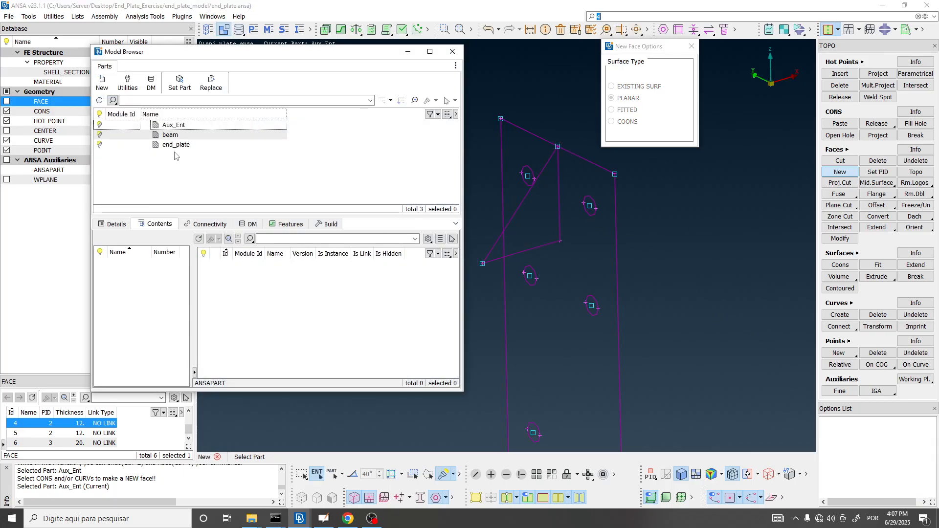
Step: Add a new part for the face and switch to OpenBoard to read the rib stiffener's designation in Fig. 1
{"action": "left_click", "coordinate": [111, 101]}
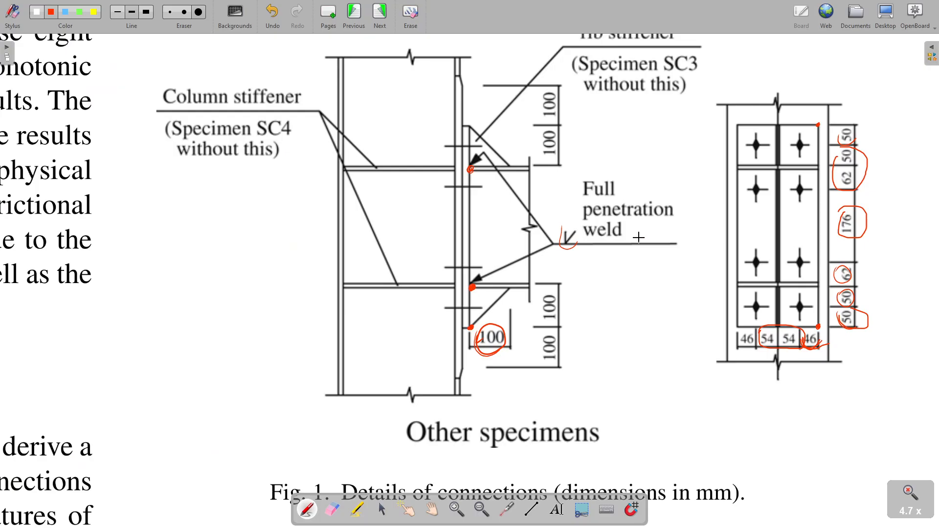
{"action": "scroll", "coordinate": [602, 338], "scroll_direction": "down", "scroll_amount": 5}
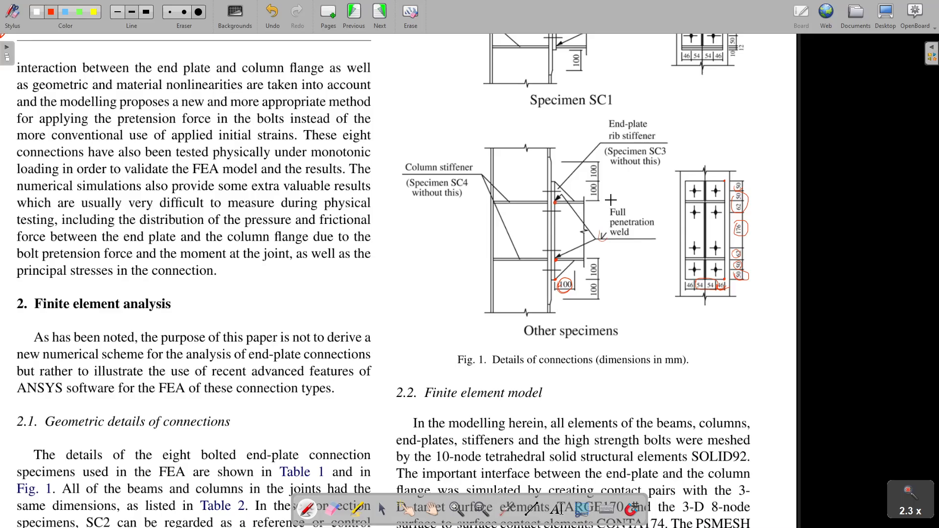
{"action": "scroll", "coordinate": [612, 201], "scroll_direction": "up", "scroll_amount": 2}
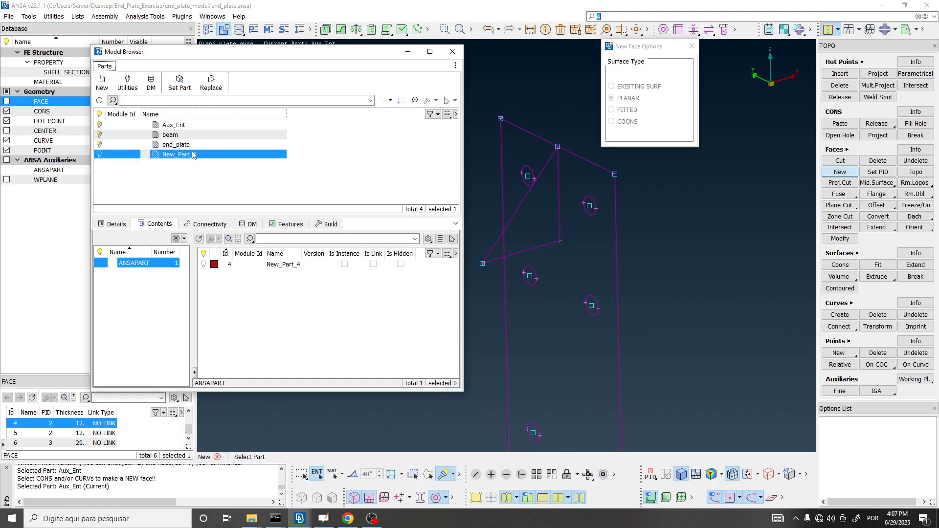
Step: Back in ANSA, rename the new part end_plate_rig_stiff and assign the triangular face to it
{"action": "left_click", "coordinate": [177, 154]}
{"action": "double_click", "coordinate": [177, 155]}
{"action": "type", "text": "end_plate_rig_stiffner"}
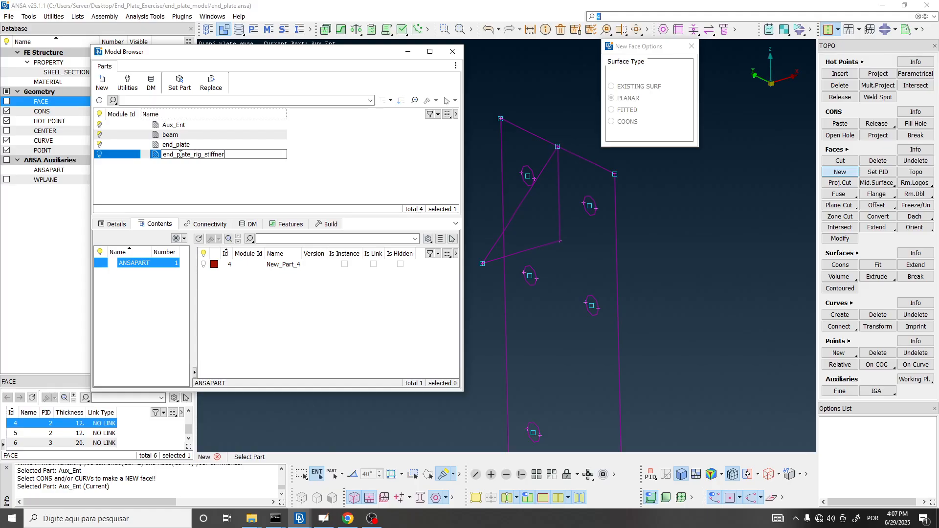
{"action": "key", "text": "BackSpace"}
{"action": "key", "text": "BackSpace"}
{"action": "key", "text": "alt+Tab"}
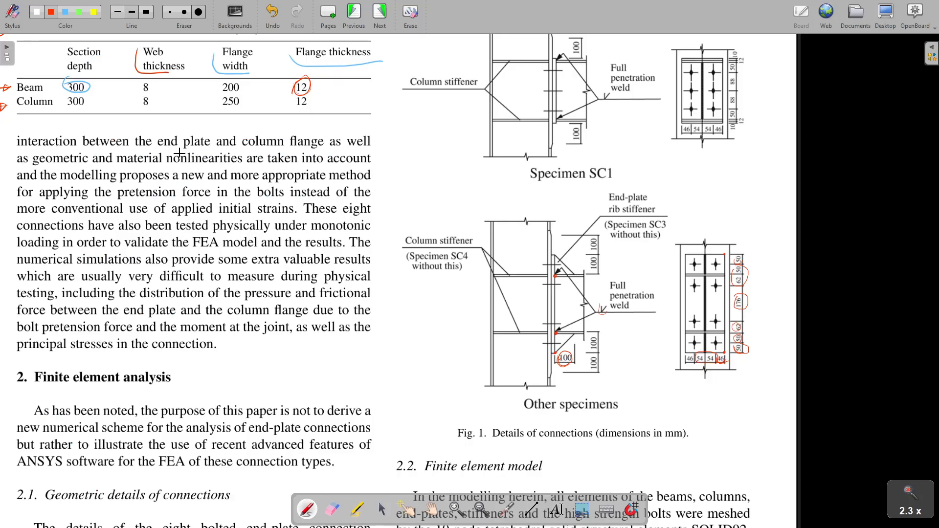
{"action": "key", "text": "alt+Tab"}
{"action": "double_click", "coordinate": [199, 156]}
{"action": "left_click", "coordinate": [283, 116]}
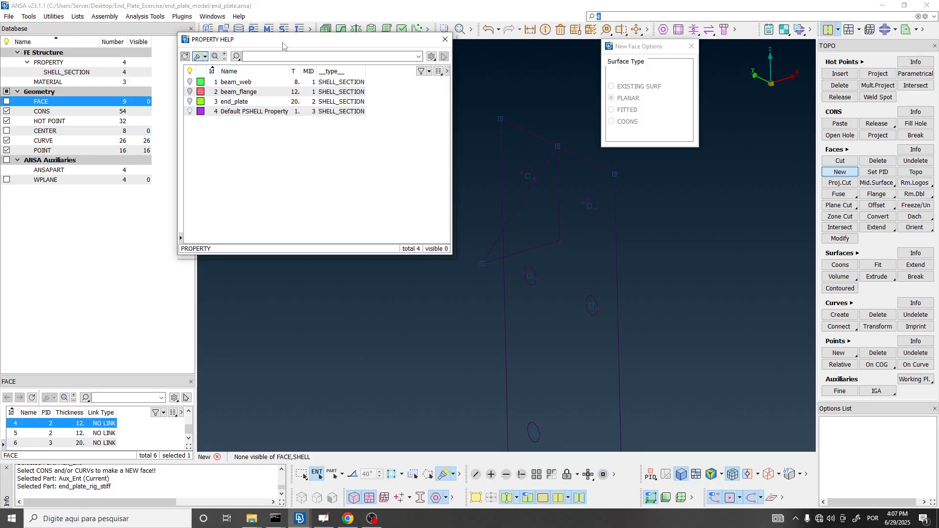
Step: Create a new shell section property for the face and name it end_plate_rib_stiffener
{"action": "left_click_drag", "start_coordinate": [288, 39], "coordinate": [263, 52]}
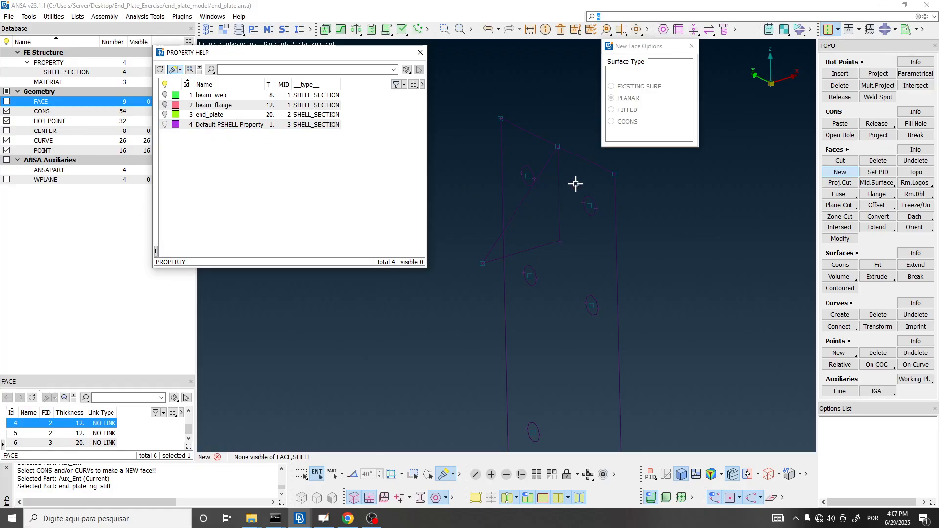
{"action": "left_click", "coordinate": [222, 125]}
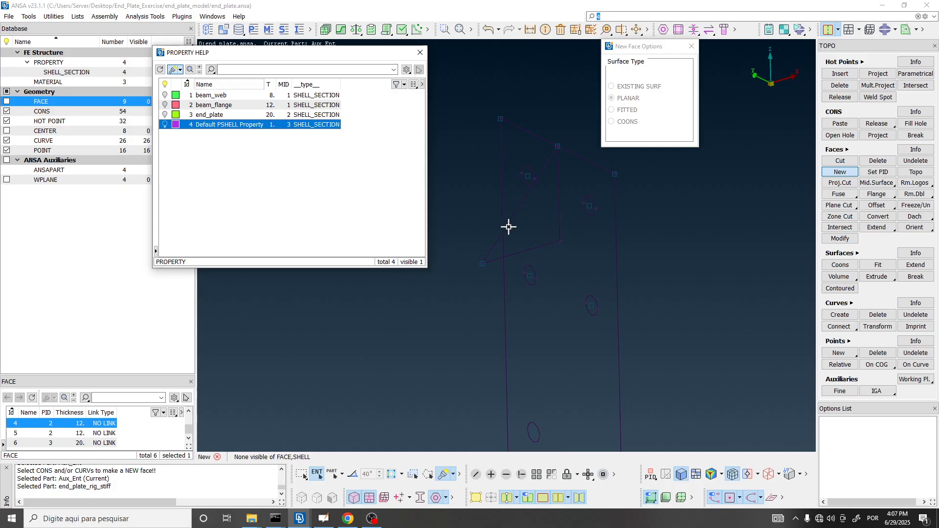
{"action": "left_click", "coordinate": [234, 174]}
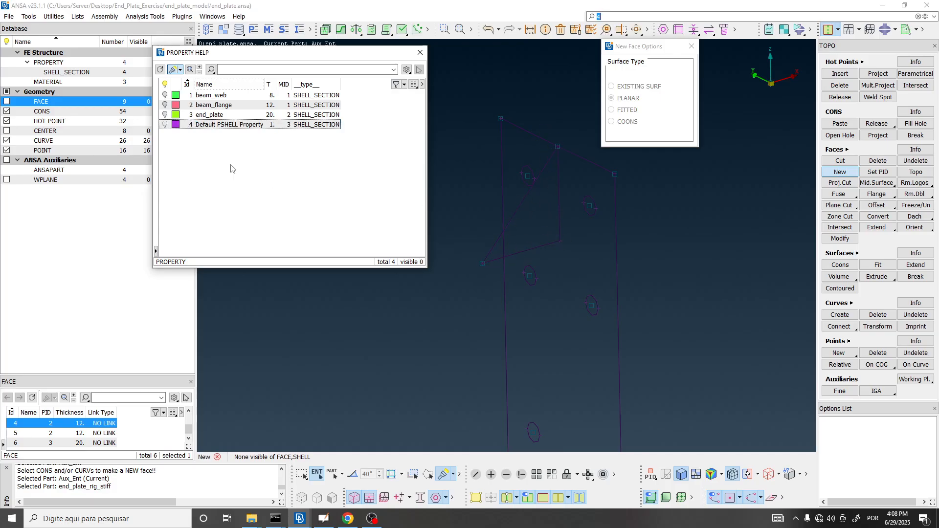
{"action": "right_click", "coordinate": [227, 147]}
{"action": "mouse_move", "coordinate": [272, 195]}
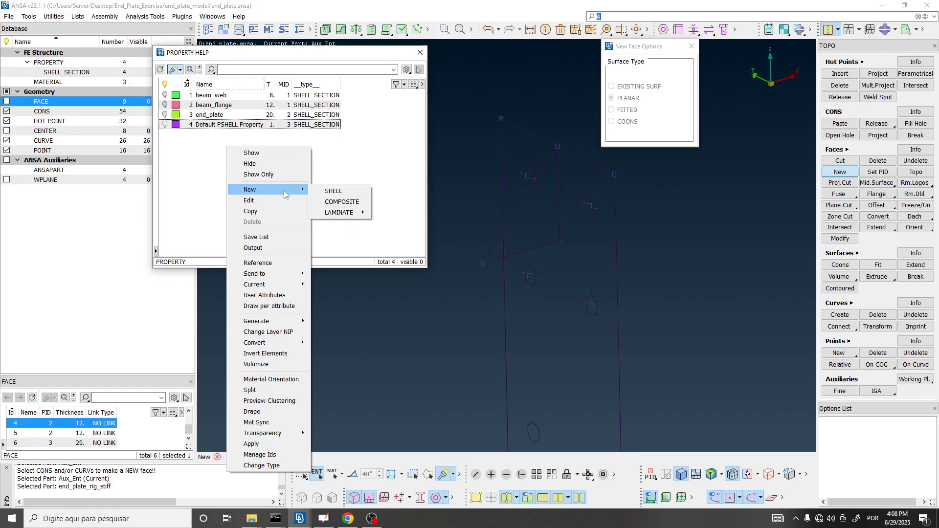
{"action": "left_click", "coordinate": [337, 192]}
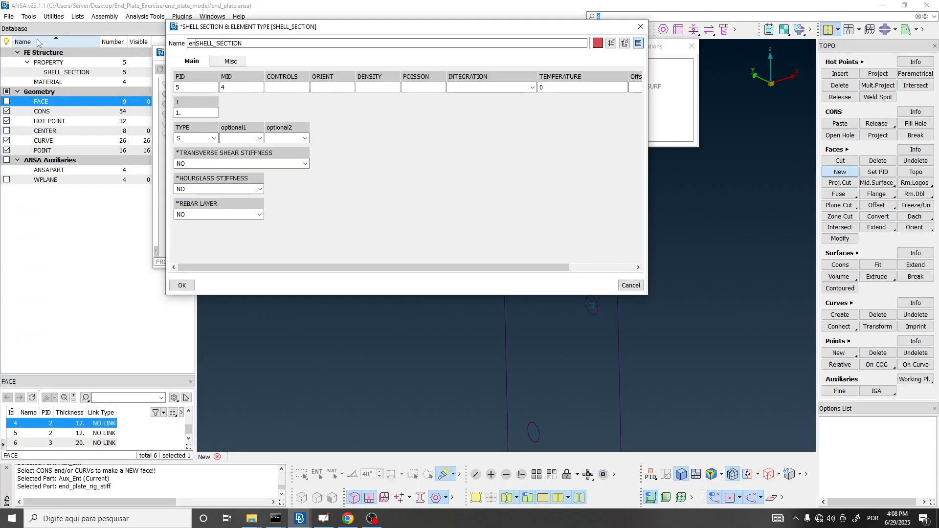
{"action": "key", "text": "Home"}
{"action": "type", "text": "end_"}
{"action": "key", "text": "Delete"}
{"action": "key", "text": "Delete"}
{"action": "key", "text": "Delete"}
{"action": "key", "text": "Delete"}
{"action": "key", "text": "Delete"}
{"action": "key", "text": "Delete"}
{"action": "key", "text": "Delete"}
{"action": "key", "text": "Delete"}
{"action": "type", "text": "plate_rib_sti"}
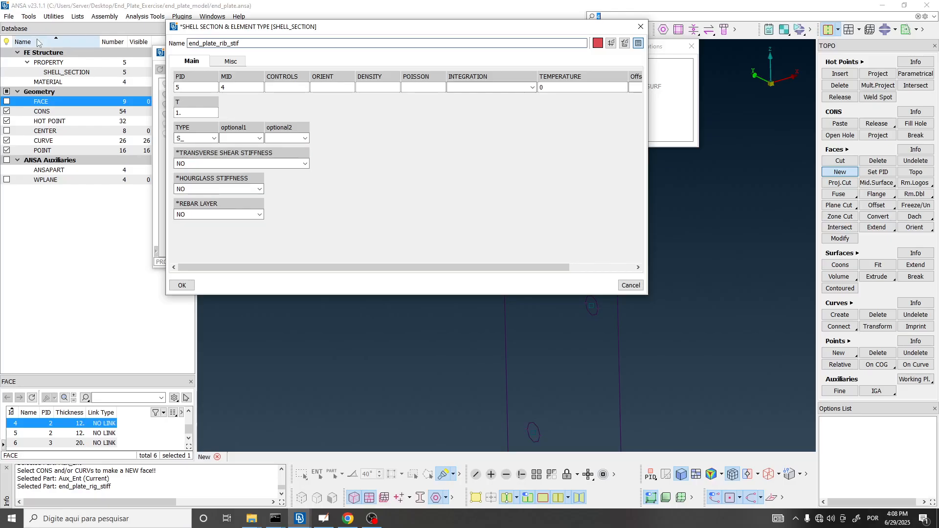
{"action": "type", "text": "ffener"}
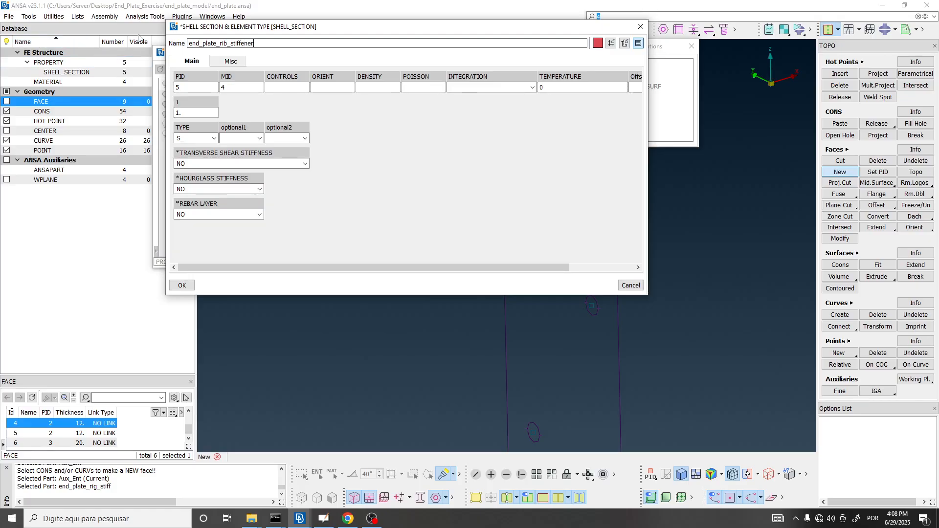
Step: Switch to OpenBoard and underline the end-plate rib stiffener's thickness statement at the end of section 2.1
{"action": "left_click", "coordinate": [238, 84]}
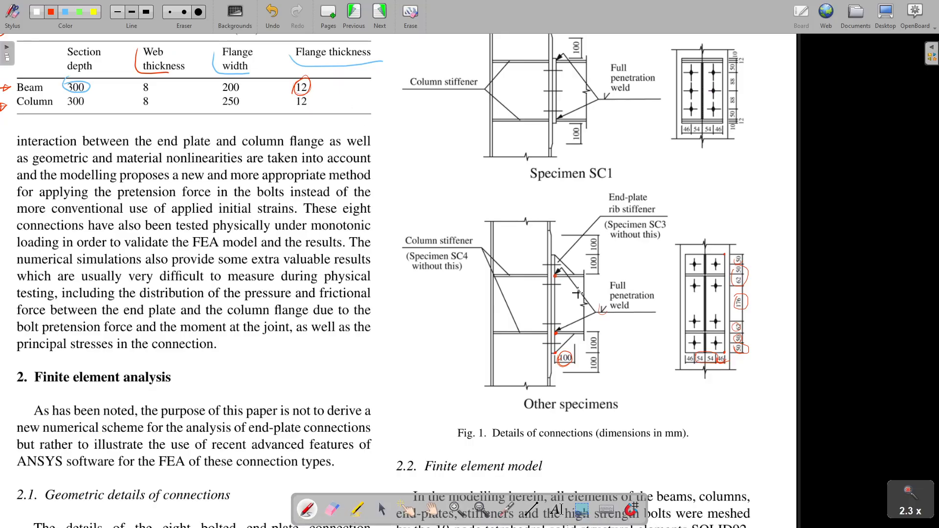
{"action": "scroll", "coordinate": [685, 335], "scroll_direction": "down", "scroll_amount": 5}
{"action": "scroll", "coordinate": [487, 320], "scroll_direction": "down", "scroll_amount": 3}
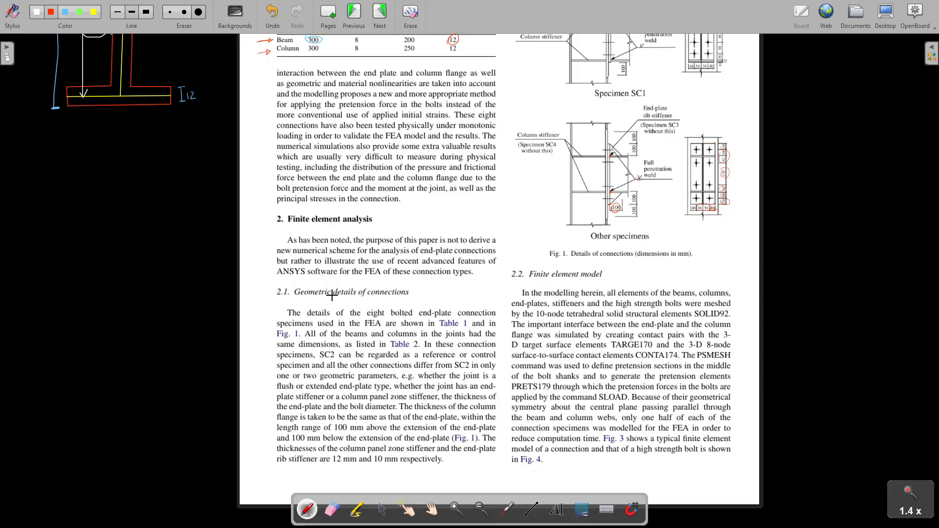
{"action": "left_click_drag", "start_coordinate": [338, 298], "coordinate": [408, 298]}
{"action": "scroll", "coordinate": [409, 298], "scroll_direction": "down", "scroll_amount": 2}
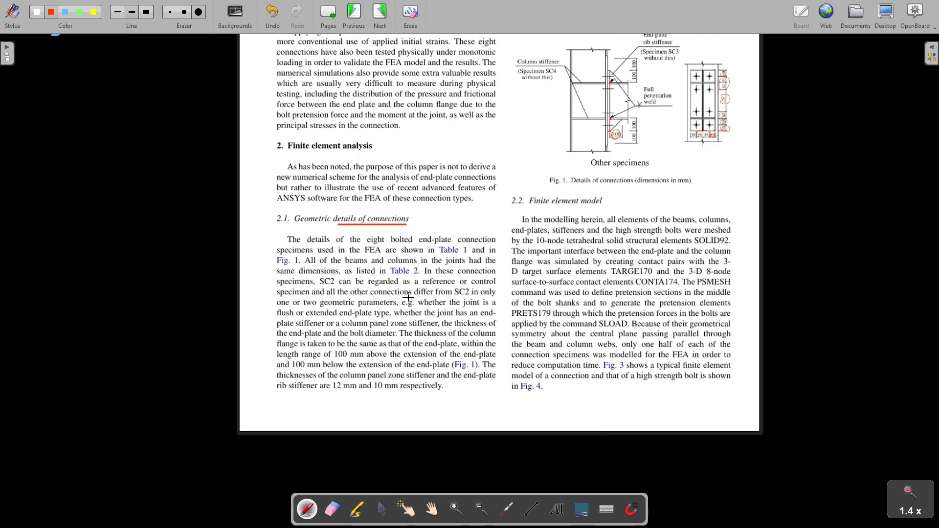
{"action": "scroll", "coordinate": [392, 352], "scroll_direction": "down", "scroll_amount": 4}
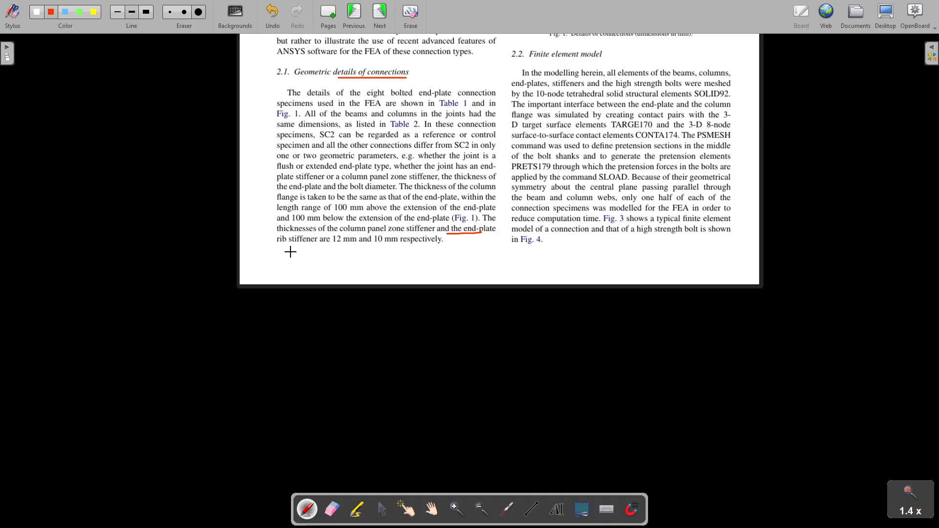
{"action": "left_click_drag", "start_coordinate": [278, 244], "coordinate": [405, 247]}
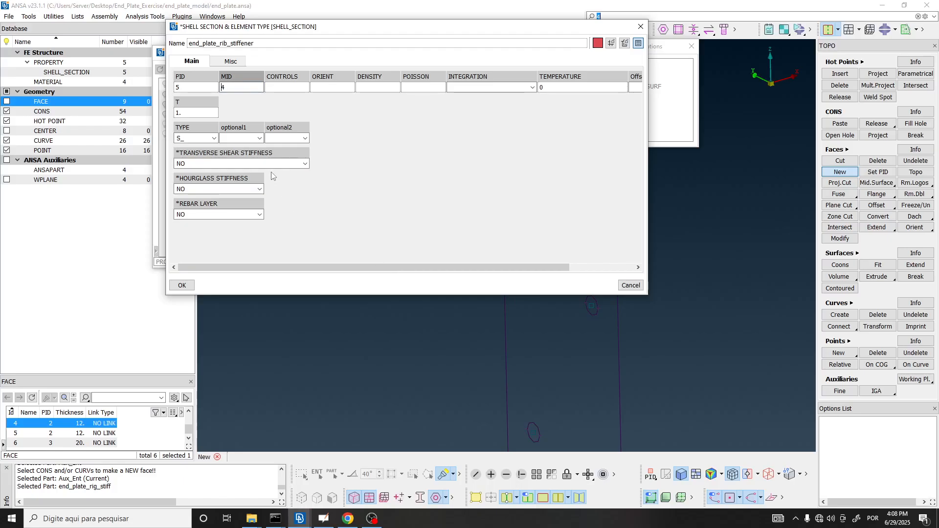
Step: Back in ANSA, assign the material Steel_for_thickness_less_than_16mm to the rib stiffener's shell property
{"action": "double_click", "coordinate": [236, 90]}
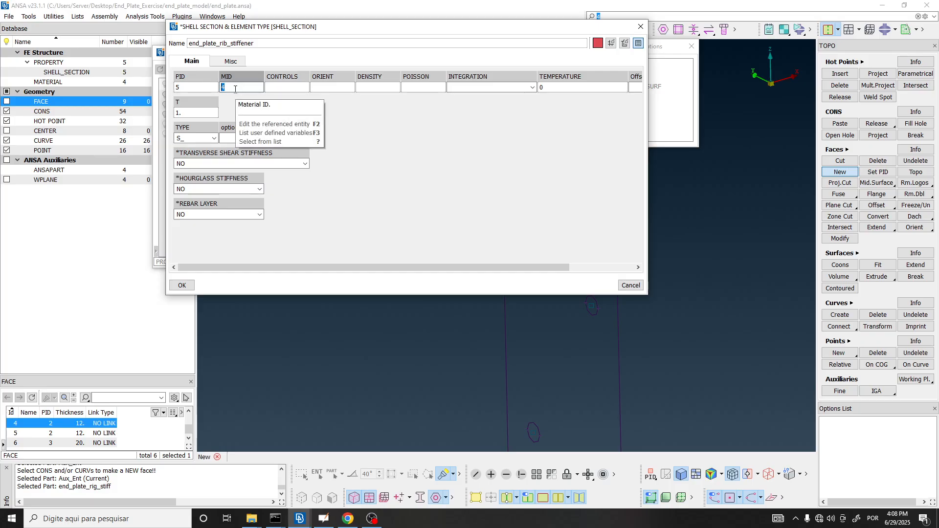
{"action": "key", "text": "question"}
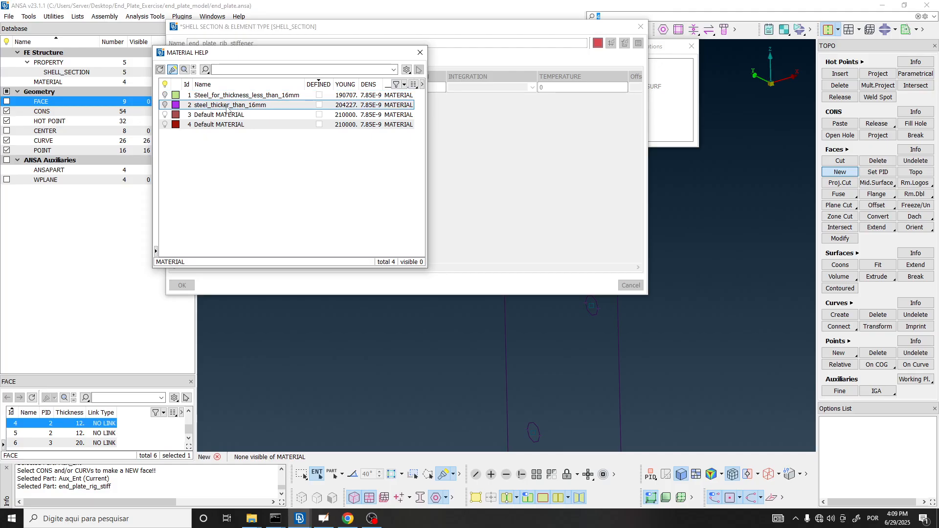
{"action": "left_click", "coordinate": [216, 96]}
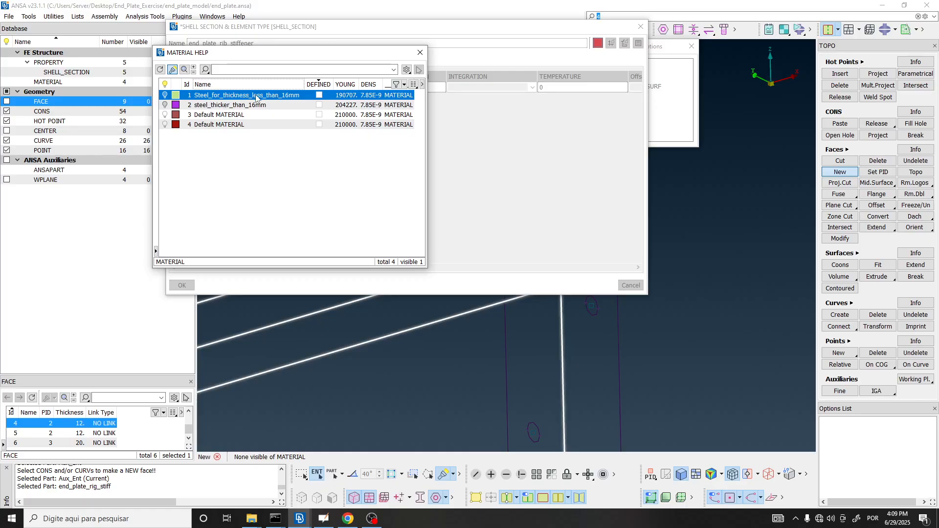
{"action": "double_click", "coordinate": [296, 95]}
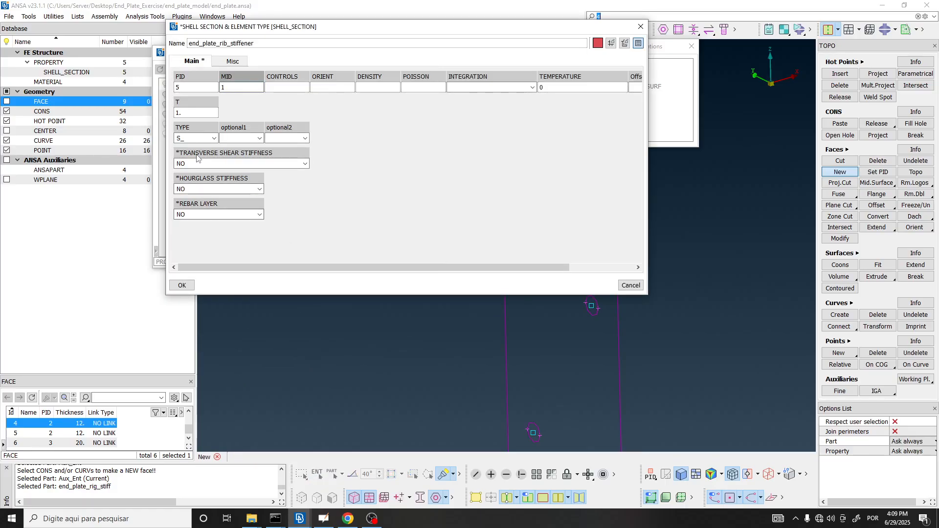
Step: Set the rib stiffener property's thickness to 10 and accept the new shell section
{"action": "left_click", "coordinate": [196, 112]}
{"action": "type", "text": "10"}
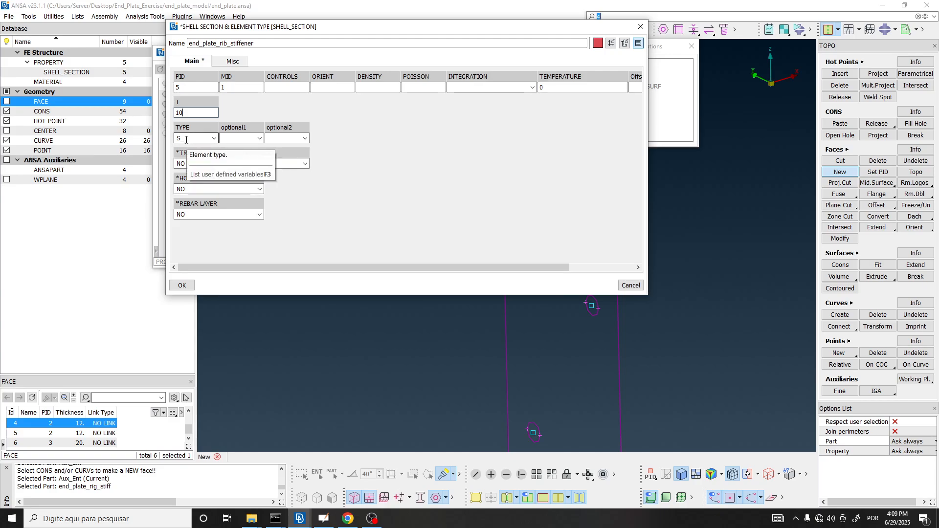
{"action": "left_click", "coordinate": [182, 86]}
{"action": "double_click", "coordinate": [183, 86]}
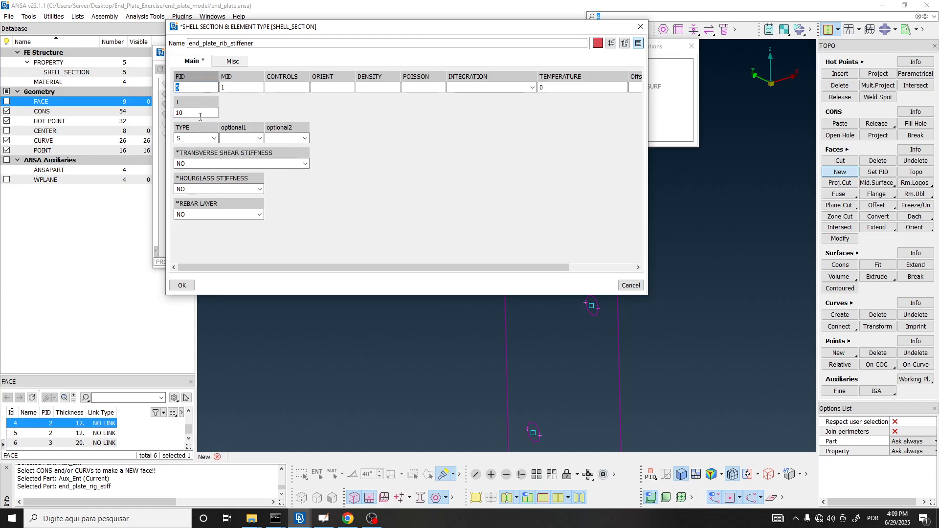
{"action": "key", "text": "Return"}
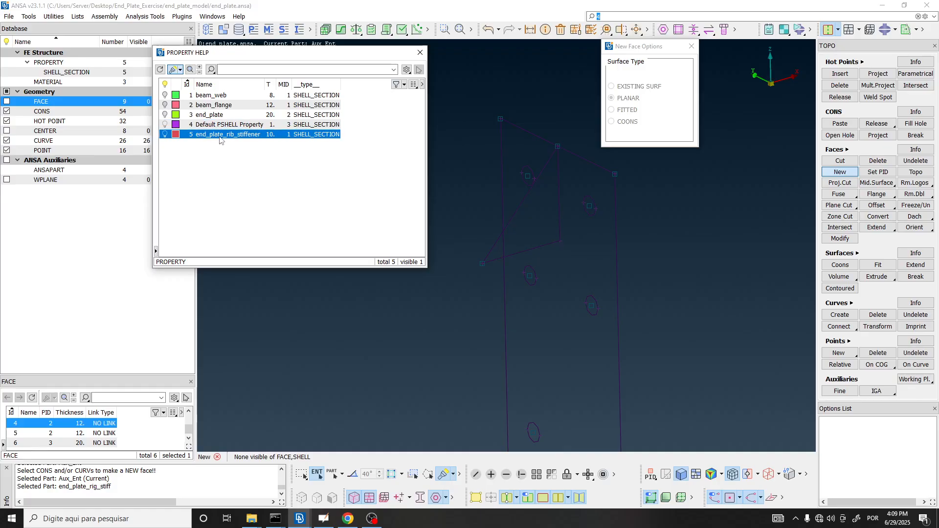
Step: Assign the end_plate_rib_stiffener property to the new triangular planar face, accept its surface, and turn the face display back on
{"action": "double_click", "coordinate": [220, 137]}
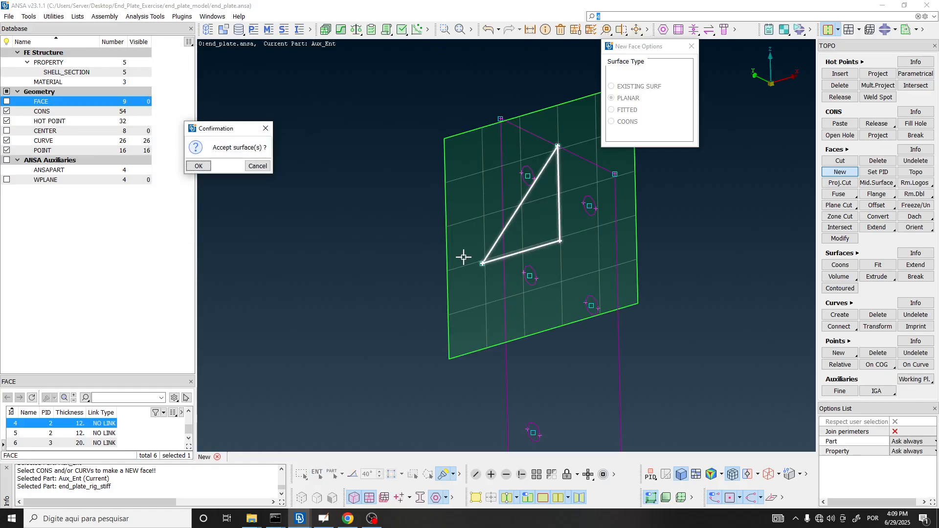
{"action": "left_click", "coordinate": [199, 166]}
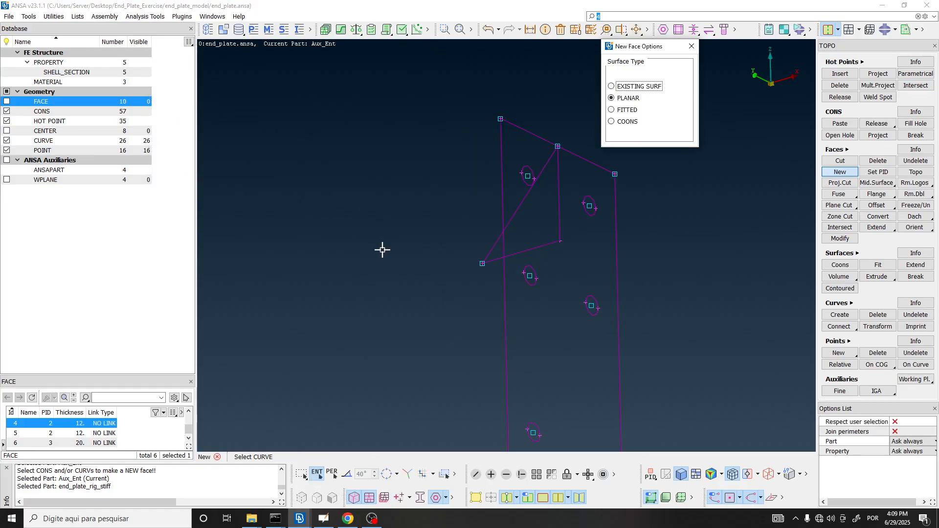
{"action": "left_click", "coordinate": [477, 499]}
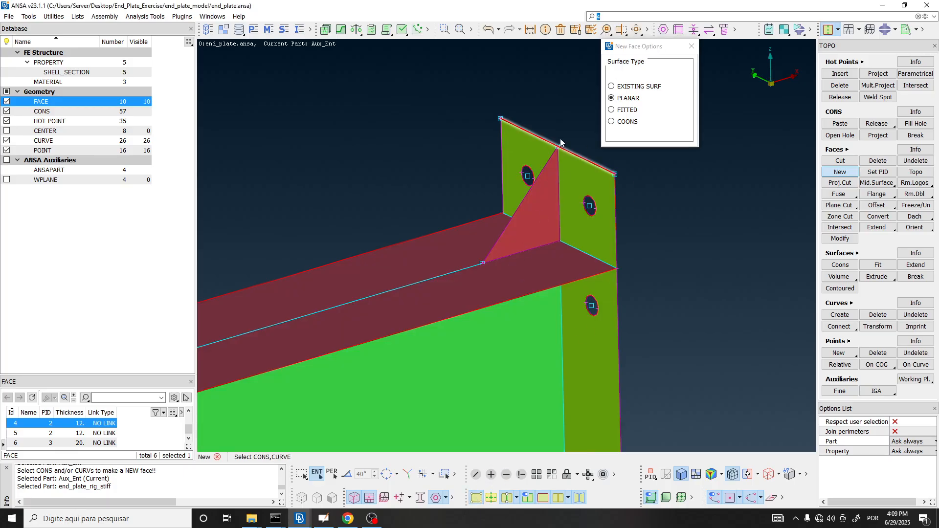
{"action": "scroll", "coordinate": [561, 219], "scroll_direction": "up", "scroll_amount": 3}
{"action": "middle_click_drag", "start_coordinate": [561, 218], "coordinate": [514, 243], "text": "ctrl"}
{"action": "mouse_move", "coordinate": [514, 243]}
{"action": "left_mouse_down", "text": "ctrl"}
{"action": "mouse_move", "coordinate": [480, 214]}
{"action": "mouse_move", "coordinate": [514, 251]}
{"action": "left_mouse_up", "text": "ctrl"}
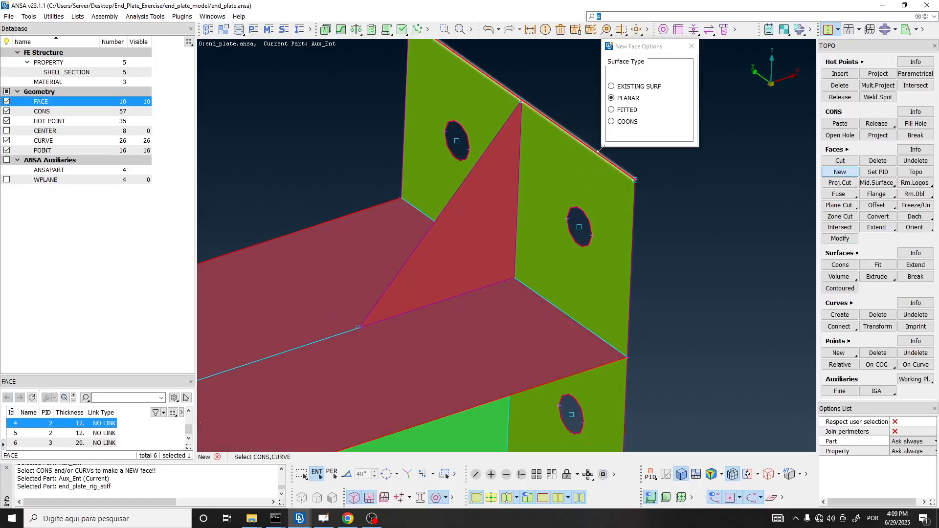
{"action": "left_click", "coordinate": [691, 46]}
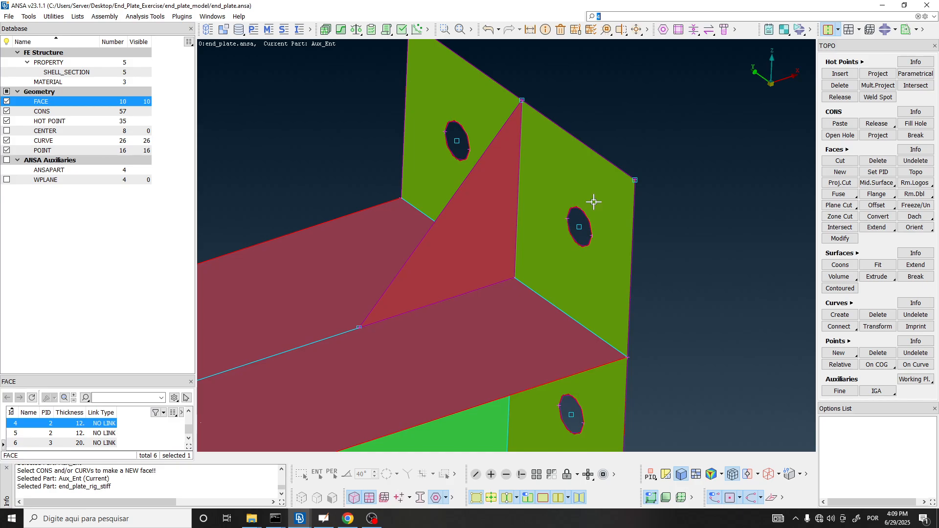
Step: Check whether the Default PSHELL Property is referenced anywhere, and delete it together with its included entities
{"action": "left_click", "coordinate": [254, 30]}
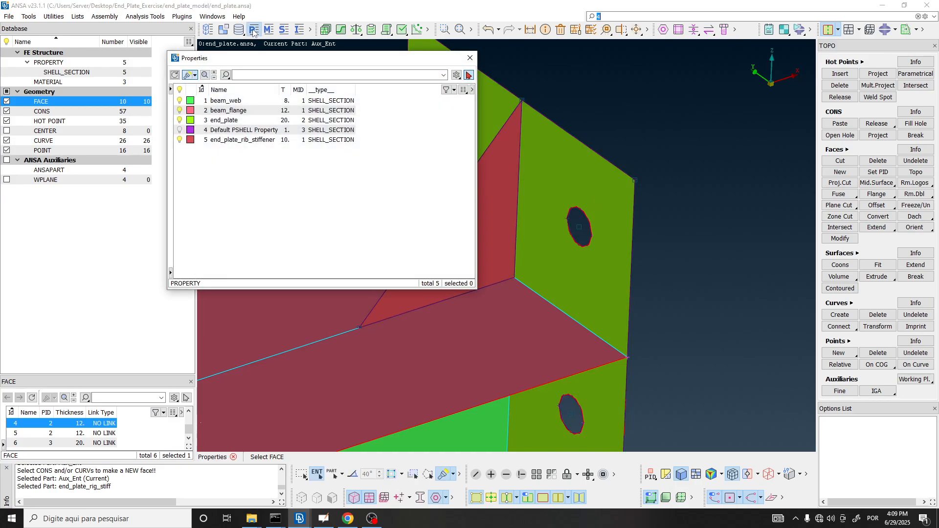
{"action": "left_click", "coordinate": [233, 130]}
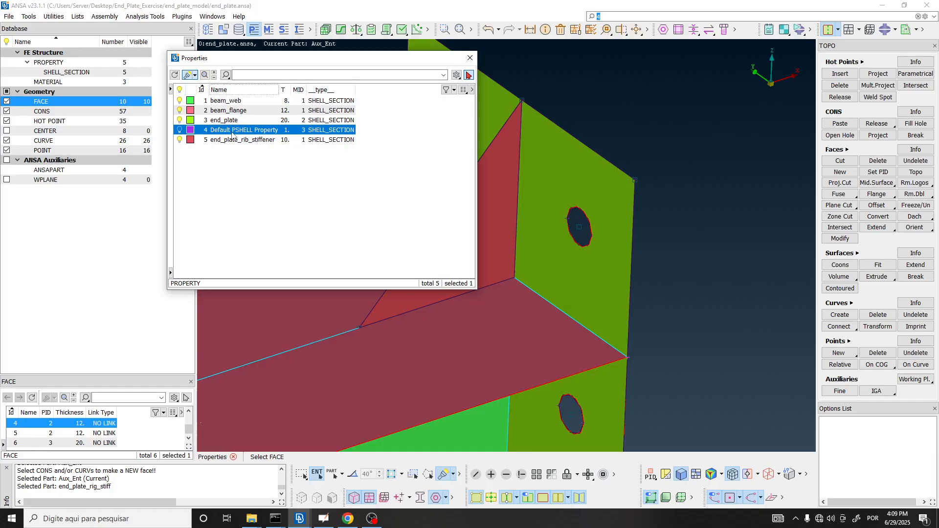
{"action": "left_click", "coordinate": [179, 130]}
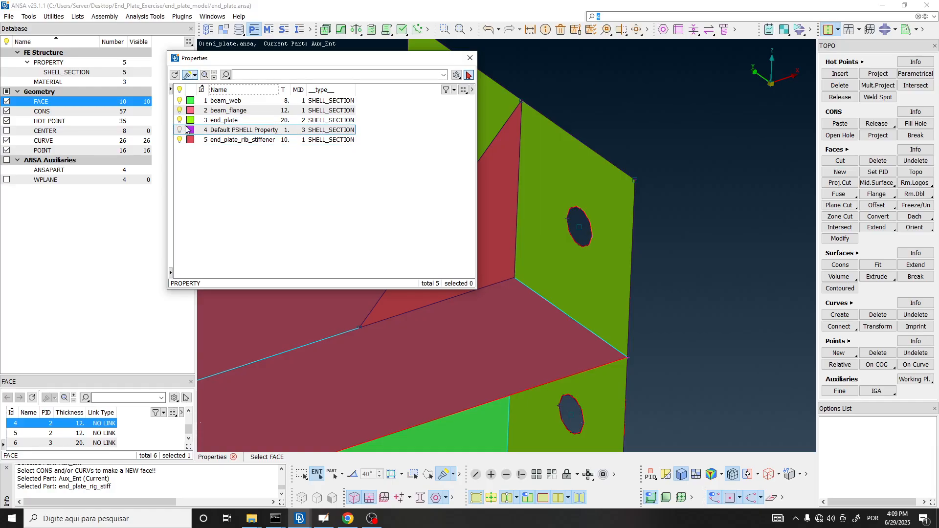
{"action": "right_click", "coordinate": [240, 131]}
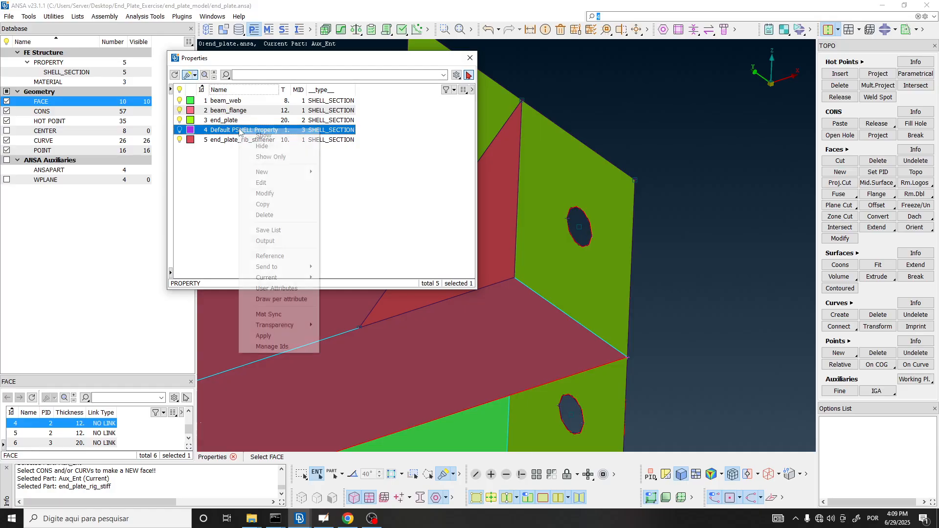
{"action": "left_click", "coordinate": [279, 256]}
{"action": "left_click_drag", "start_coordinate": [115, 488], "coordinate": [13, 488]}
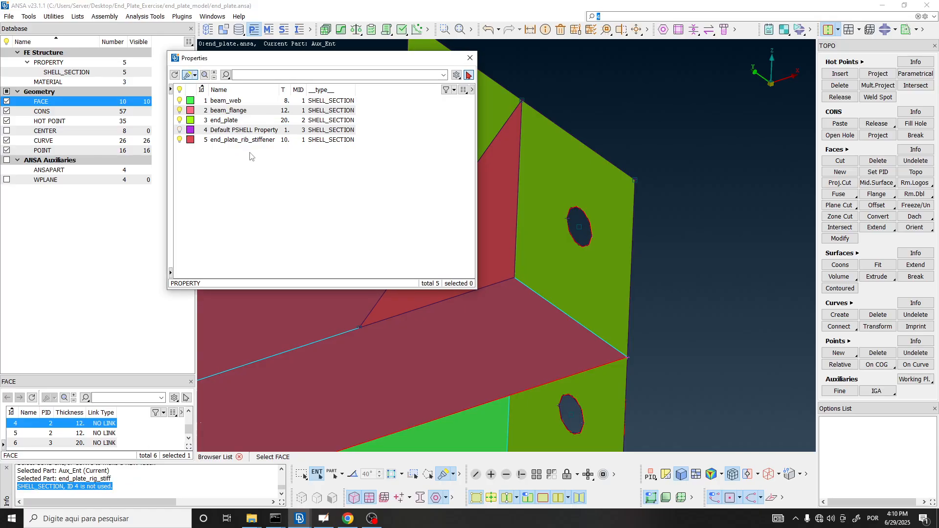
{"action": "right_click", "coordinate": [253, 134]}
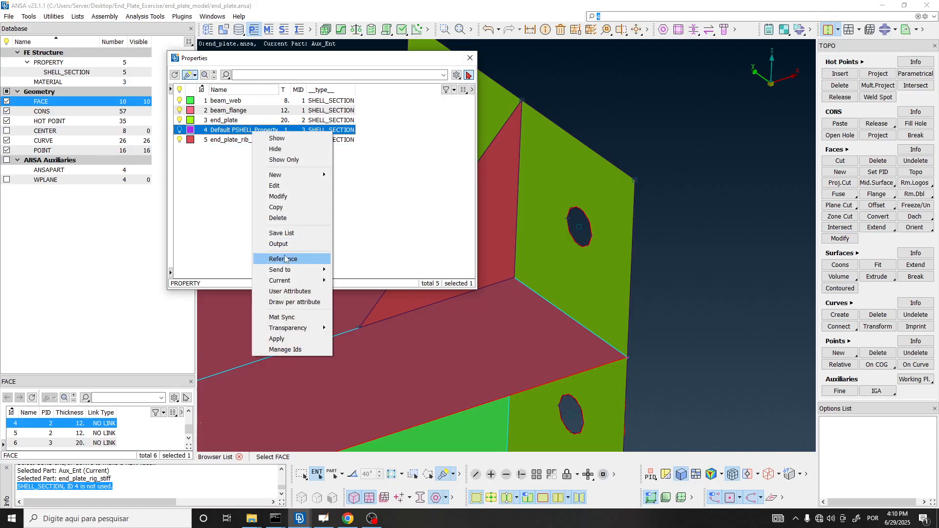
{"action": "left_click", "coordinate": [284, 218]}
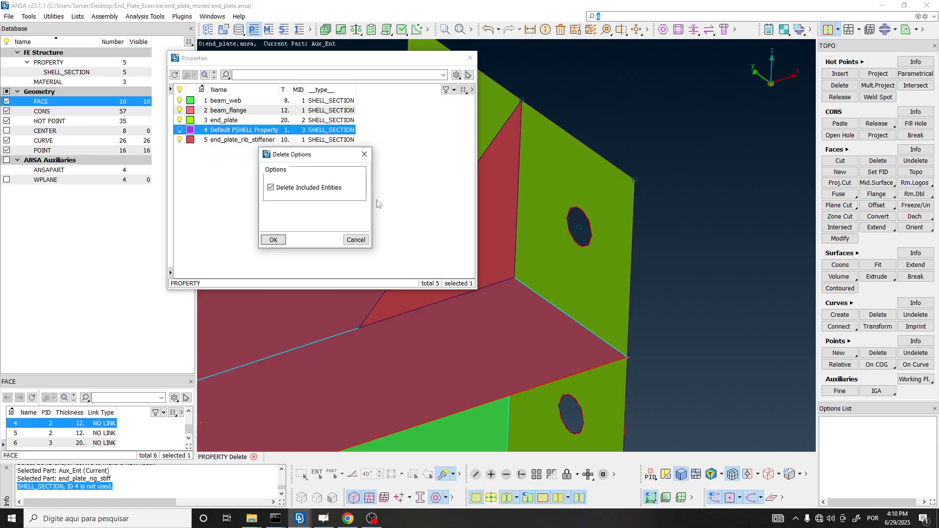
{"action": "left_click", "coordinate": [273, 239]}
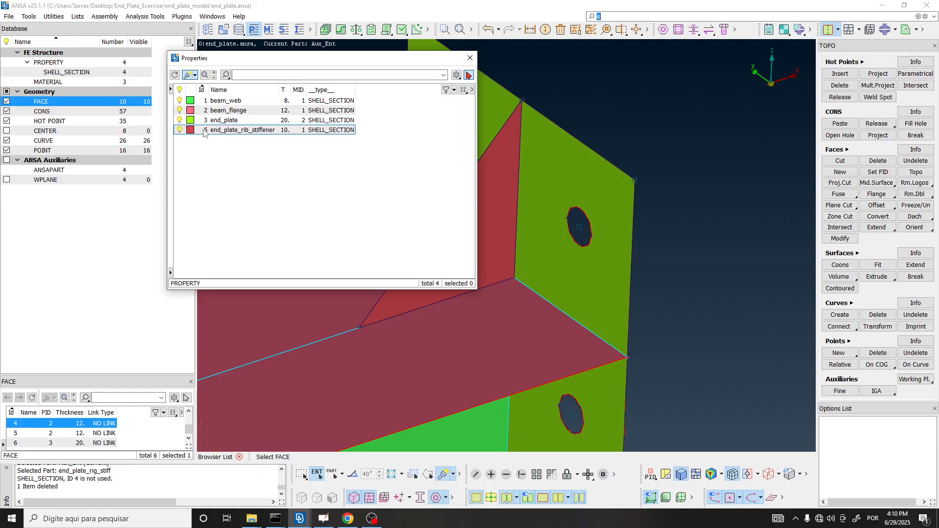
Step: Change the property ID of end_plate_rib_stiffener to 4 and close the property list
{"action": "double_click", "coordinate": [220, 130]}
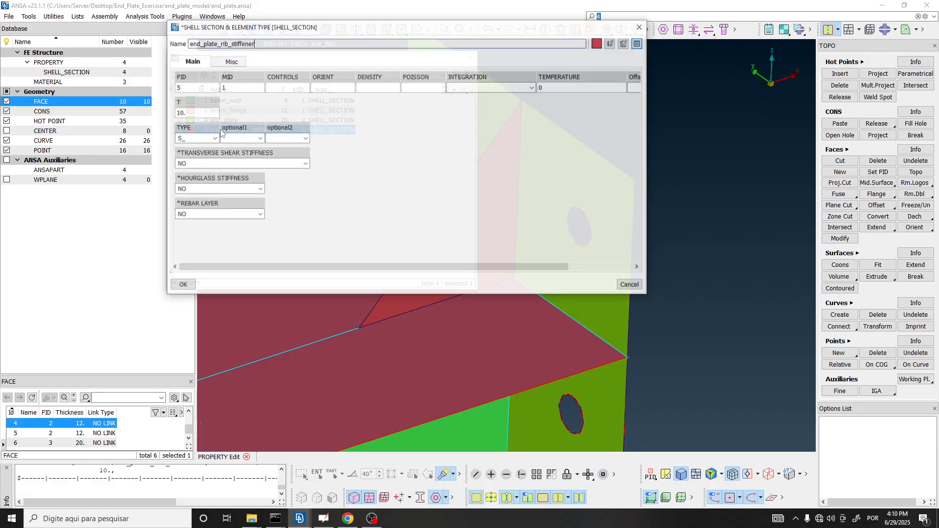
{"action": "left_click_drag", "start_coordinate": [183, 89], "coordinate": [166, 90]}
{"action": "type", "text": "4"}
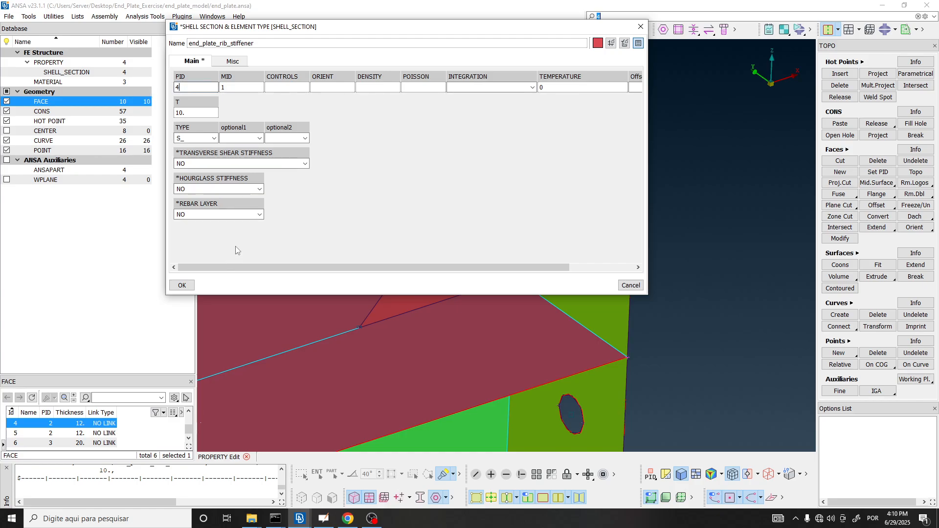
{"action": "left_click", "coordinate": [182, 285]}
{"action": "left_click", "coordinate": [267, 170]}
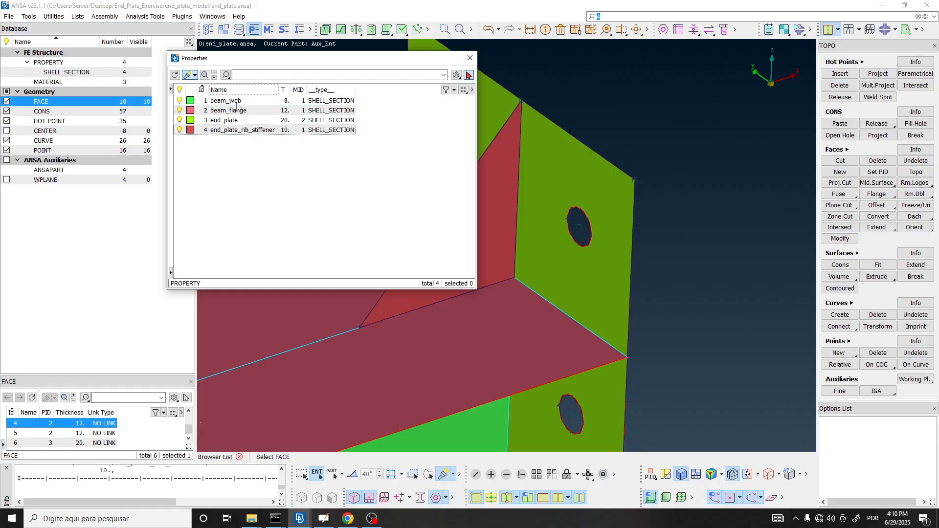
{"action": "left_click", "coordinate": [470, 57]}
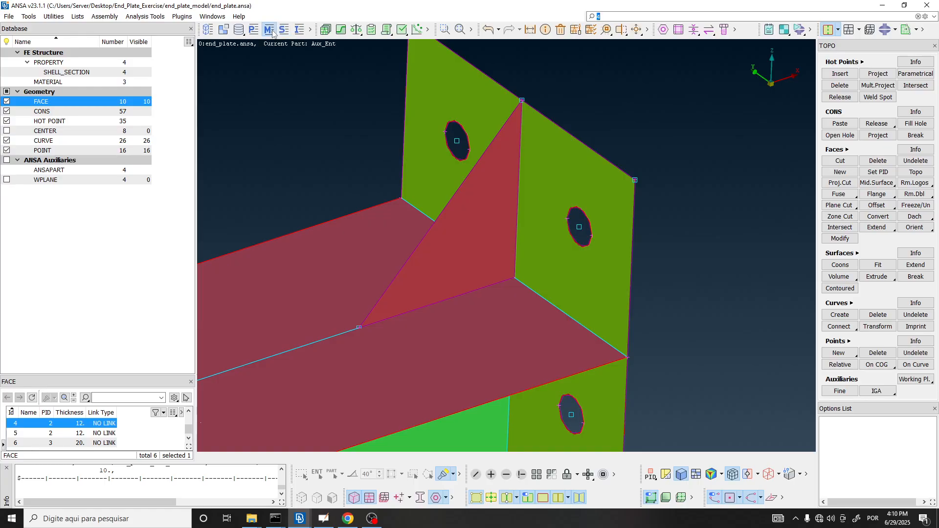
Step: Check whether the Default MATERIAL is referenced anywhere, delete it, and close the material list
{"action": "left_click", "coordinate": [269, 30]}
{"action": "left_click_drag", "start_coordinate": [387, 61], "coordinate": [190, 60]}
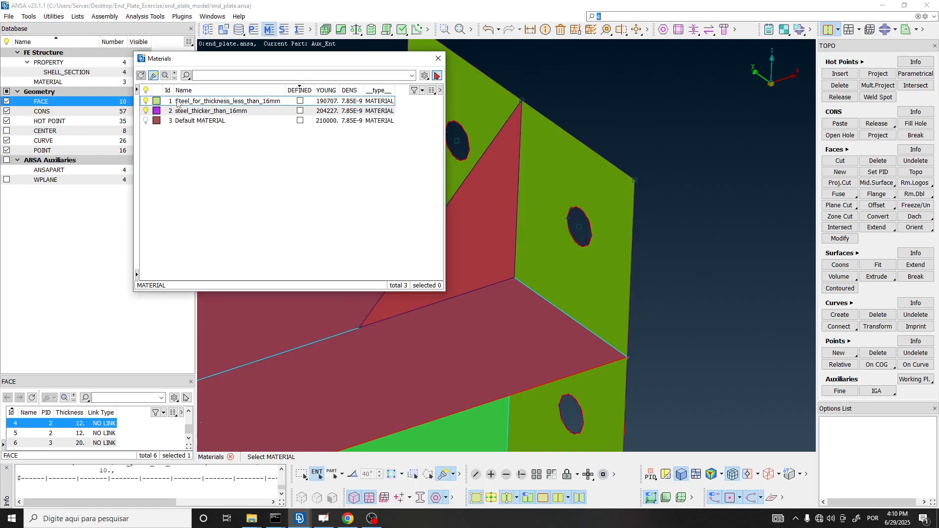
{"action": "left_click", "coordinate": [195, 122]}
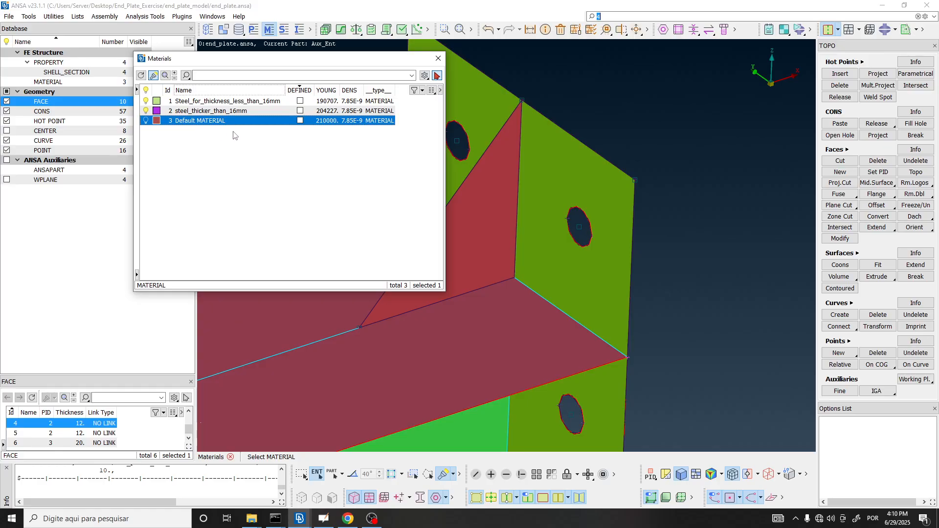
{"action": "right_click", "coordinate": [190, 128]}
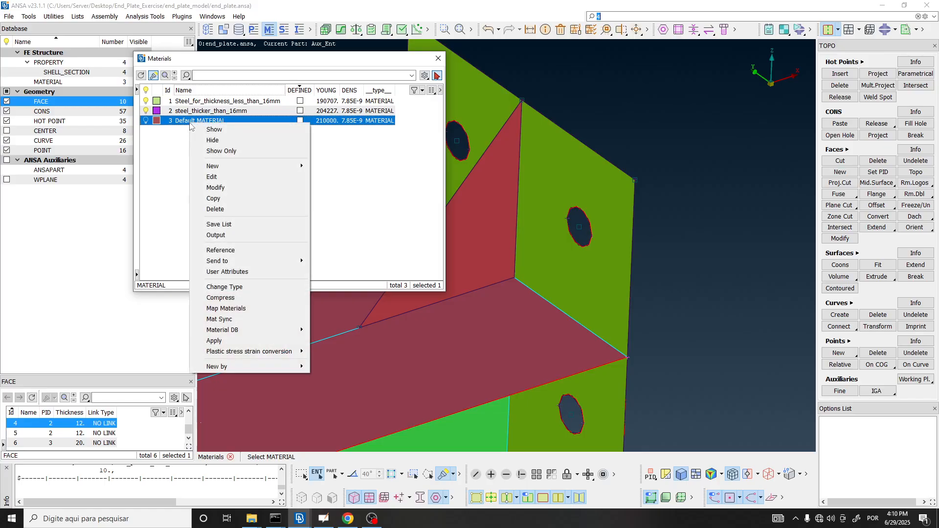
{"action": "left_click", "coordinate": [221, 250]}
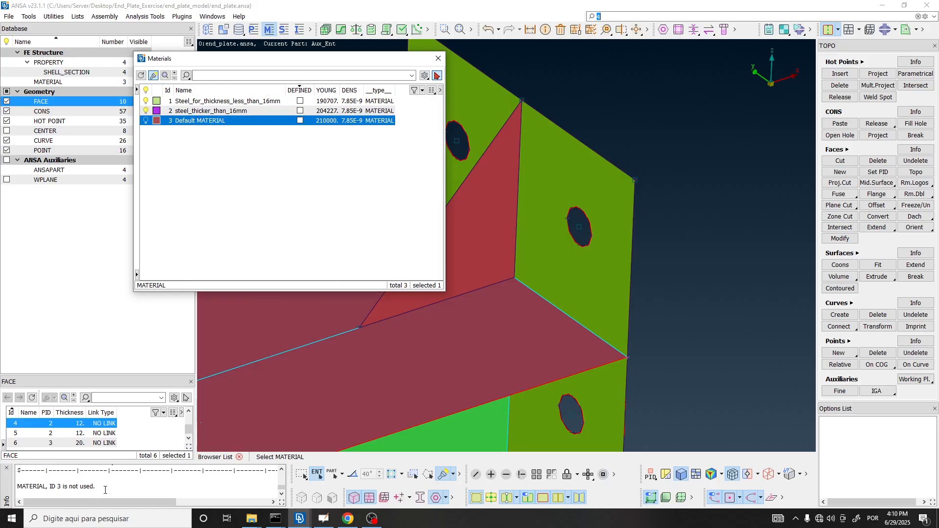
{"action": "right_click", "coordinate": [217, 123]}
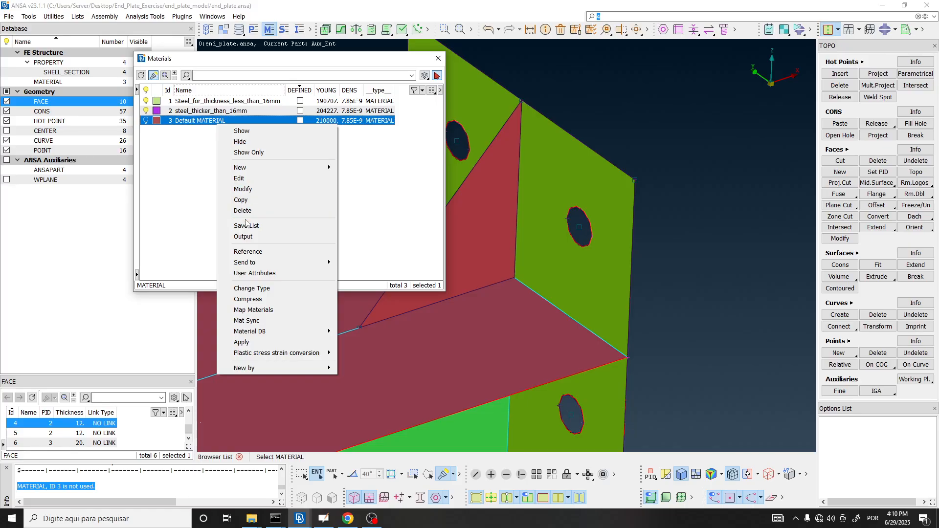
{"action": "left_click", "coordinate": [243, 211]}
{"action": "left_click", "coordinate": [274, 238]}
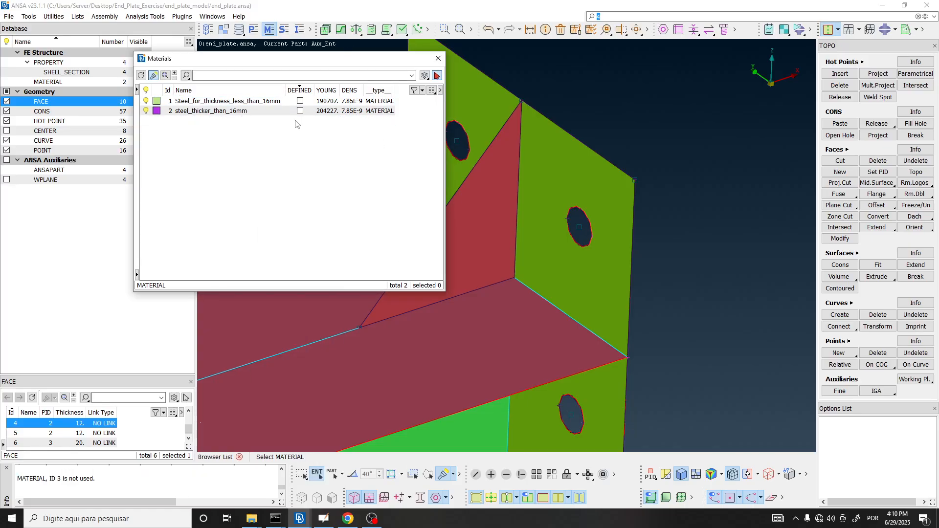
{"action": "left_click", "coordinate": [439, 59]}
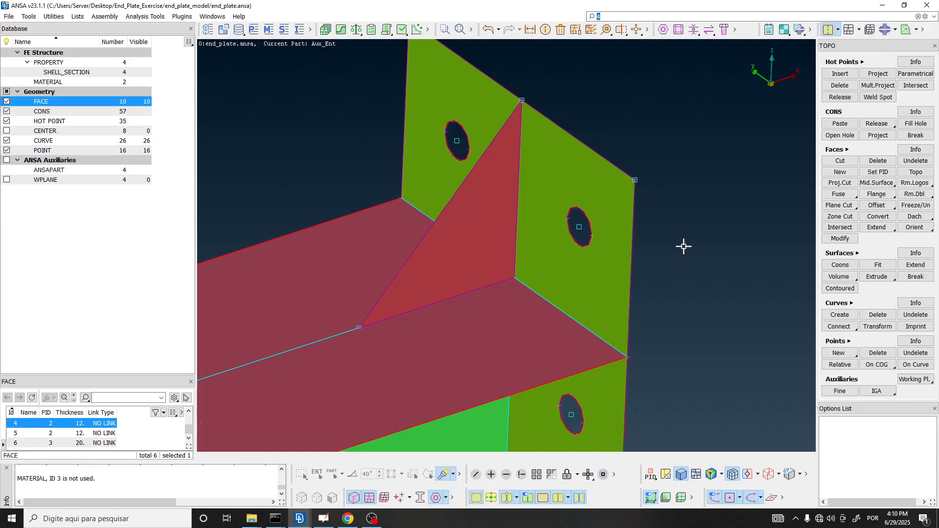
Step: Hide the curves so only the face boundaries show around the rib stiffener, and inspect its edges
{"action": "scroll", "coordinate": [529, 207], "scroll_direction": "down", "scroll_amount": 3}
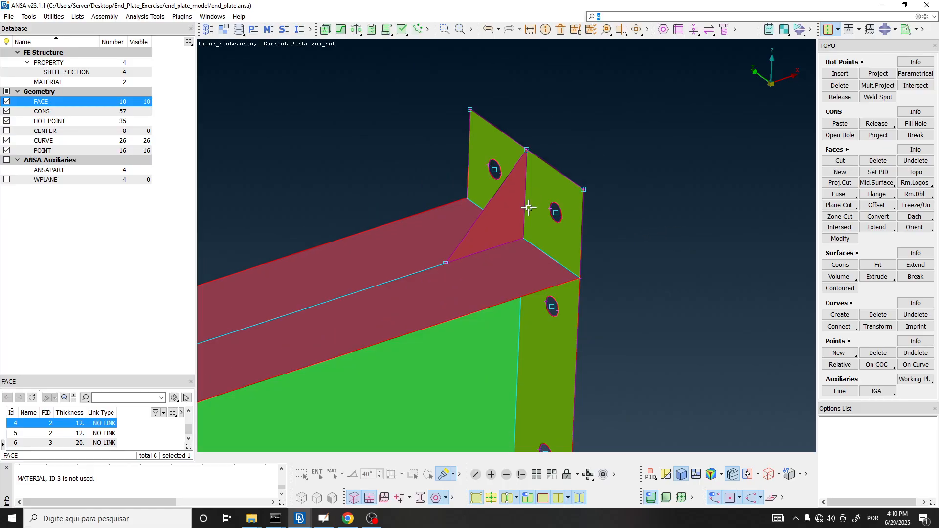
{"action": "scroll", "coordinate": [529, 208], "scroll_direction": "up", "scroll_amount": 2}
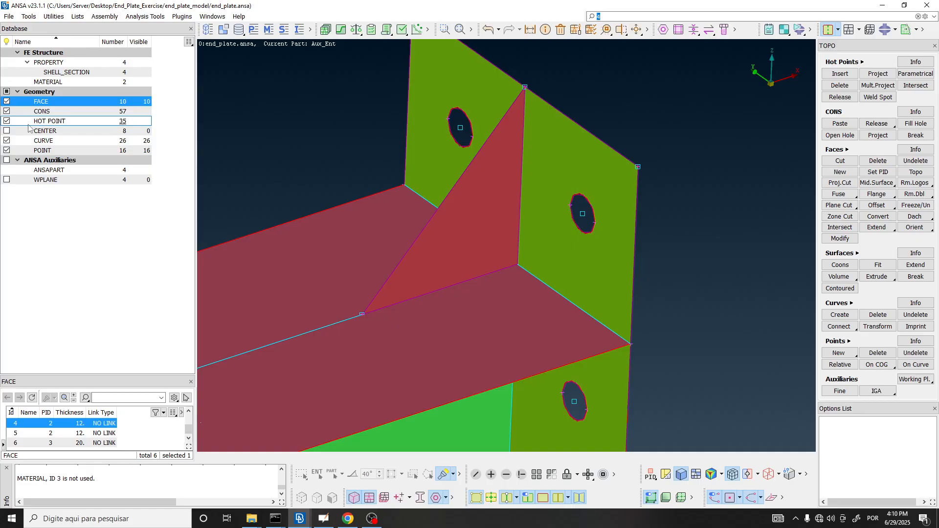
{"action": "left_click", "coordinate": [7, 141]}
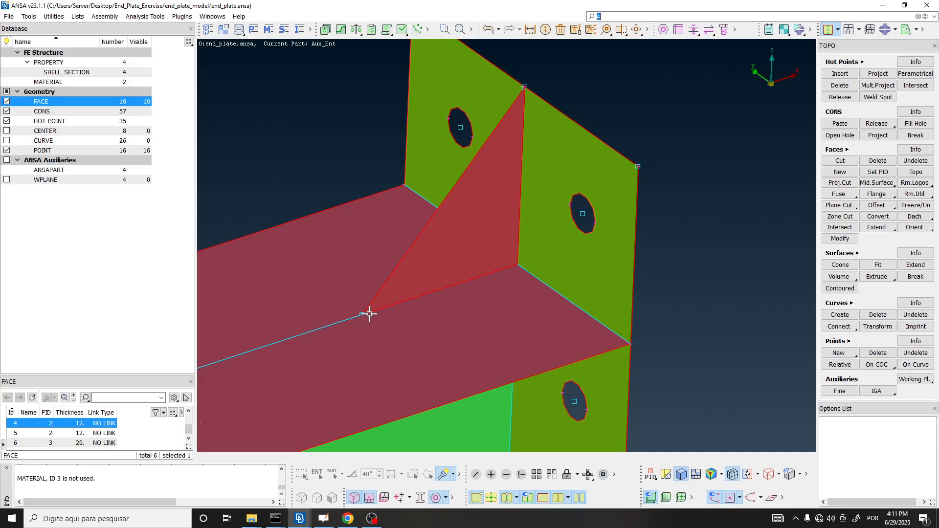
{"action": "middle_click_drag", "start_coordinate": [413, 301], "coordinate": [397, 296], "text": "ctrl"}
{"action": "left_click_drag", "start_coordinate": [394, 291], "coordinate": [389, 285], "text": "ctrl"}
{"action": "middle_click_drag", "start_coordinate": [459, 256], "coordinate": [437, 263], "text": "ctrl"}
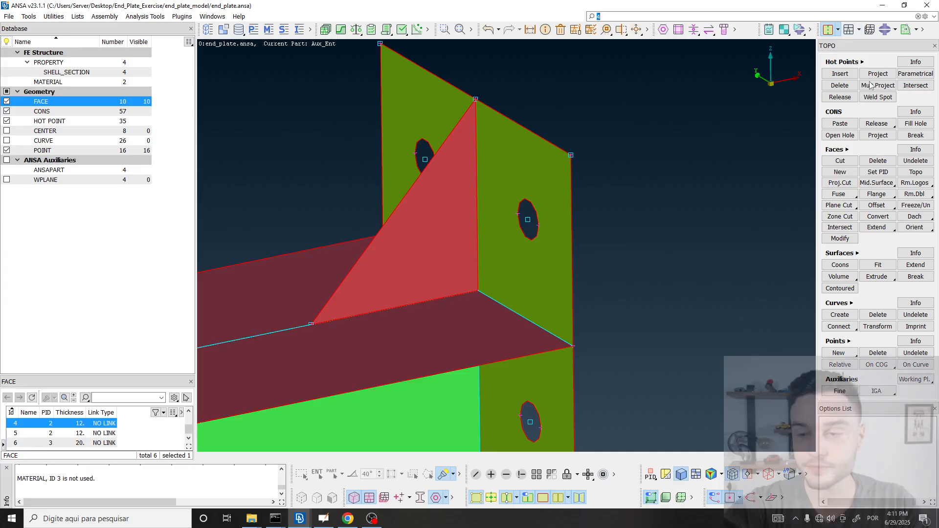
Step: Project the rib stiffener's vertical edge onto the end plate face with pasting enabled, and check the imprinted line from behind
{"action": "left_click", "coordinate": [877, 135]}
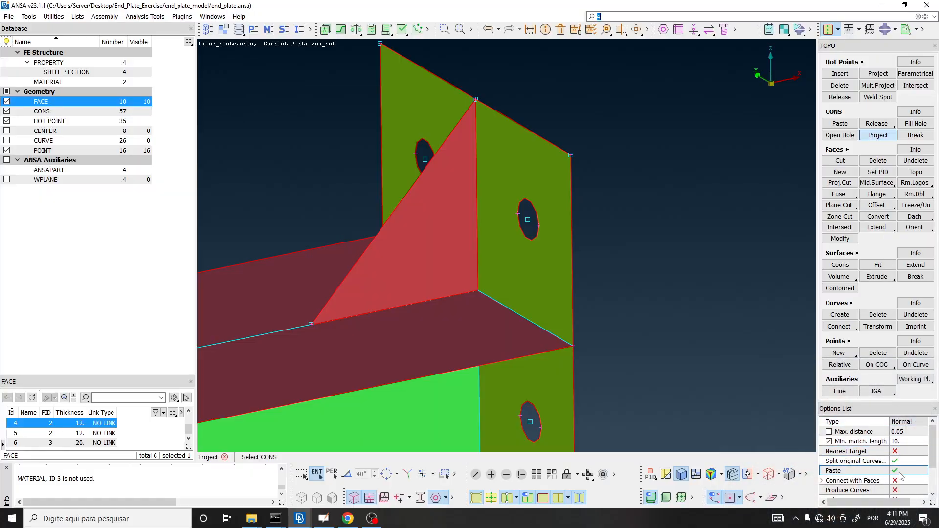
{"action": "scroll", "coordinate": [477, 182], "scroll_direction": "down", "scroll_amount": 3}
{"action": "left_click", "coordinate": [477, 182]}
{"action": "middle_click", "coordinate": [477, 182]}
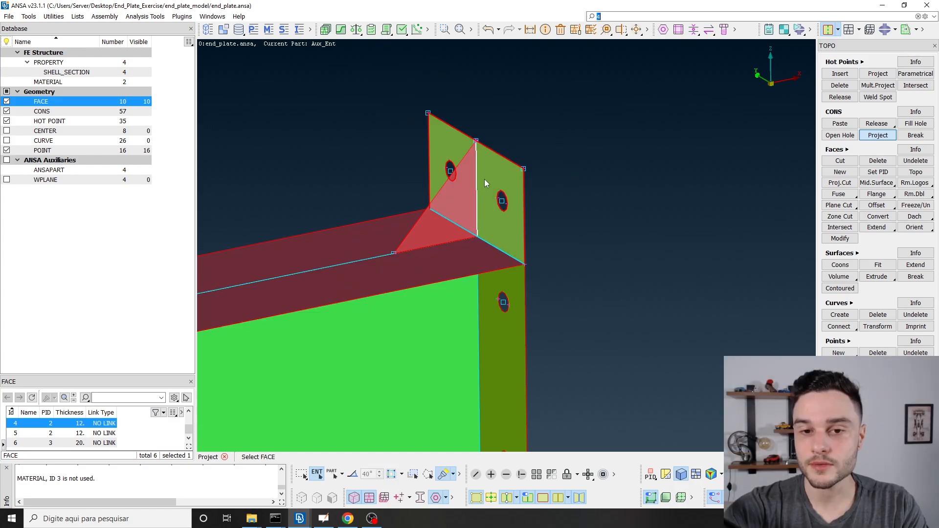
{"action": "middle_click", "coordinate": [492, 174]}
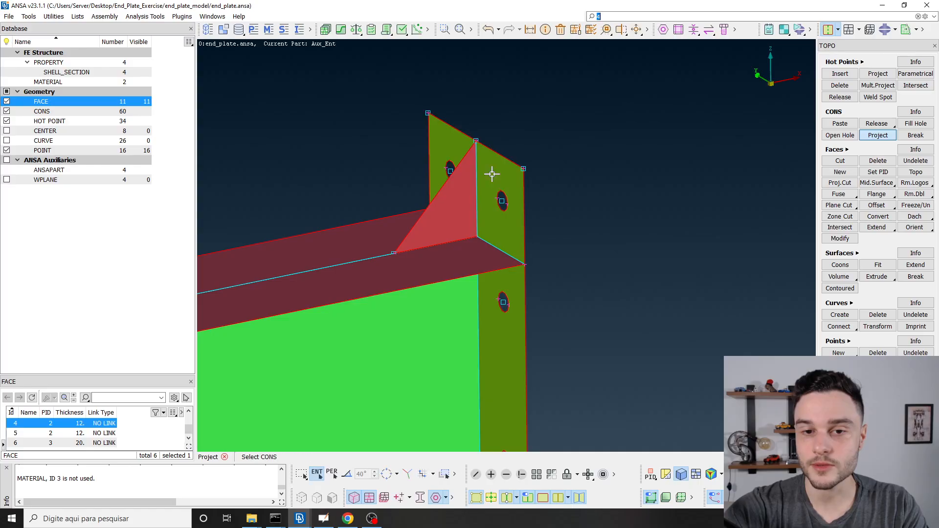
{"action": "scroll", "coordinate": [487, 187], "scroll_direction": "up", "scroll_amount": 4}
{"action": "left_click_drag", "start_coordinate": [486, 188], "coordinate": [401, 161], "text": "ctrl"}
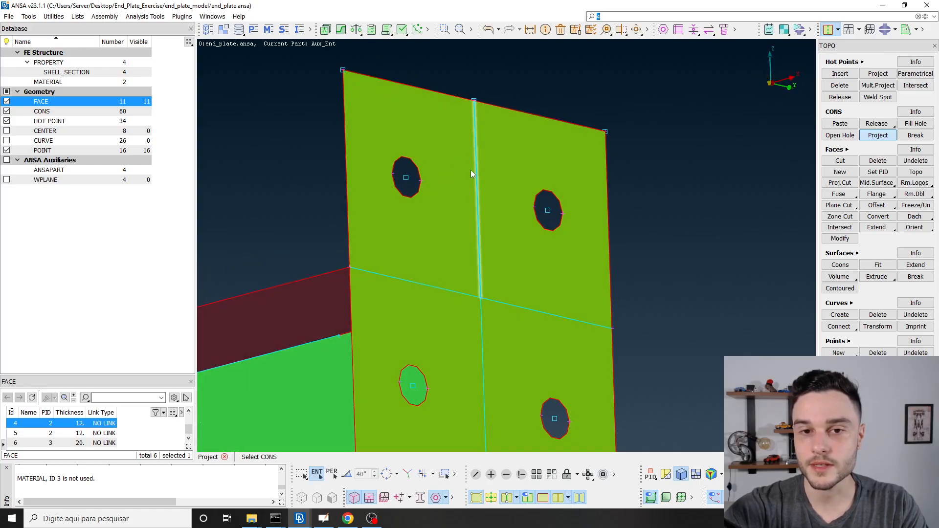
{"action": "scroll", "coordinate": [484, 300], "scroll_direction": "up", "scroll_amount": 5}
{"action": "scroll", "coordinate": [476, 298], "scroll_direction": "down", "scroll_amount": 5}
Step: Paste the rib stiffener's lower edge together with the coincident centreline edge of the upper beam flange
{"action": "left_click_drag", "start_coordinate": [465, 283], "coordinate": [398, 282], "text": "ctrl"}
{"action": "scroll", "coordinate": [434, 325], "scroll_direction": "up", "scroll_amount": 5}
{"action": "scroll", "coordinate": [398, 283], "scroll_direction": "down", "scroll_amount": 3}
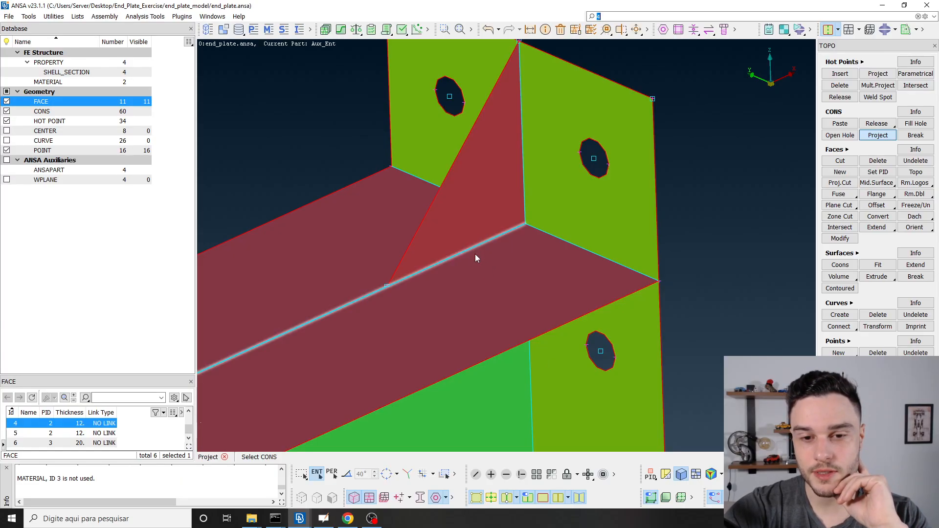
{"action": "left_click", "coordinate": [846, 126]}
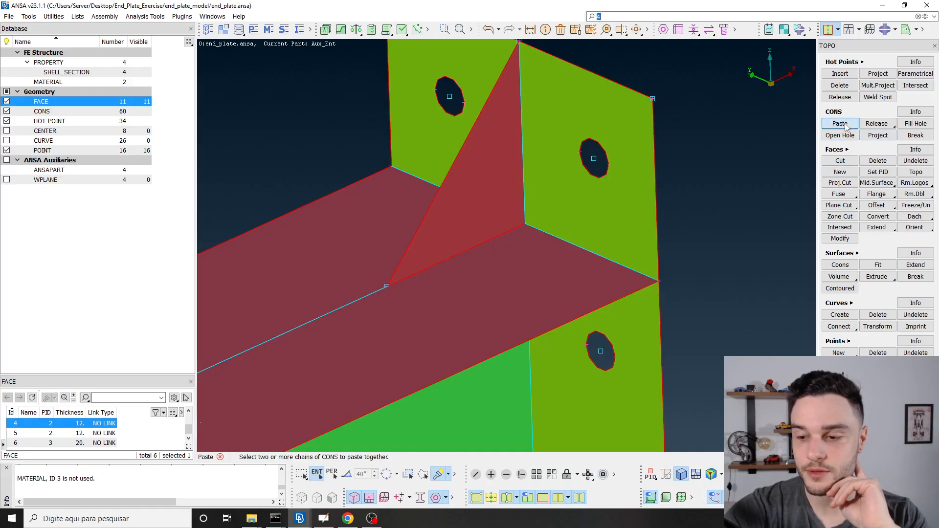
{"action": "left_click", "coordinate": [502, 234]}
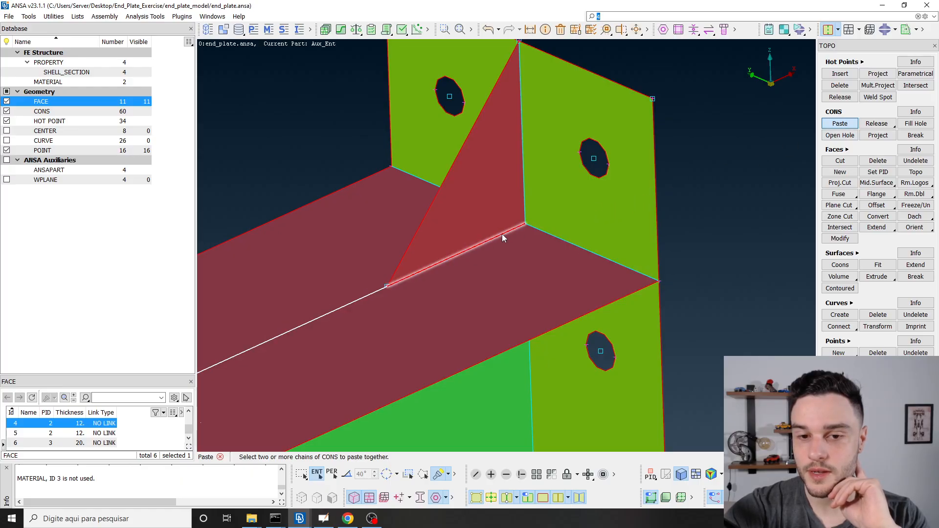
{"action": "left_click", "coordinate": [501, 235]}
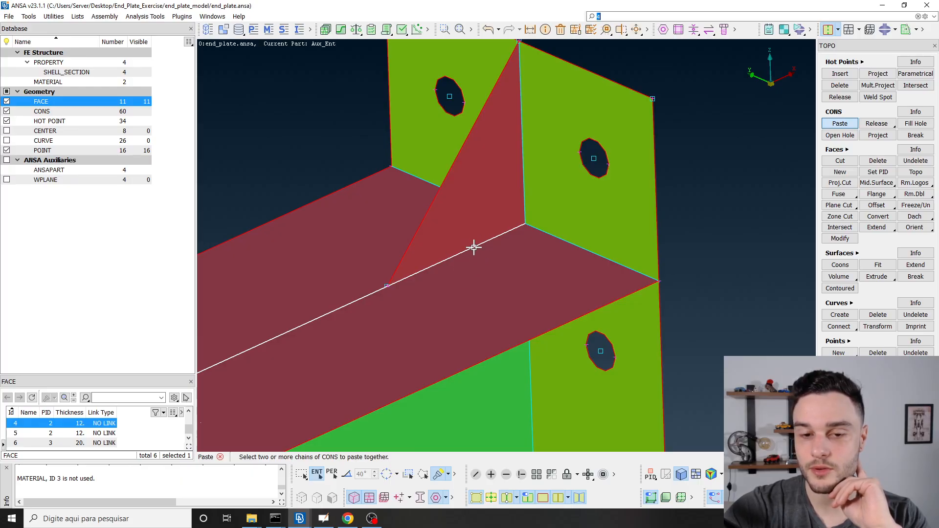
{"action": "middle_click", "coordinate": [492, 225]}
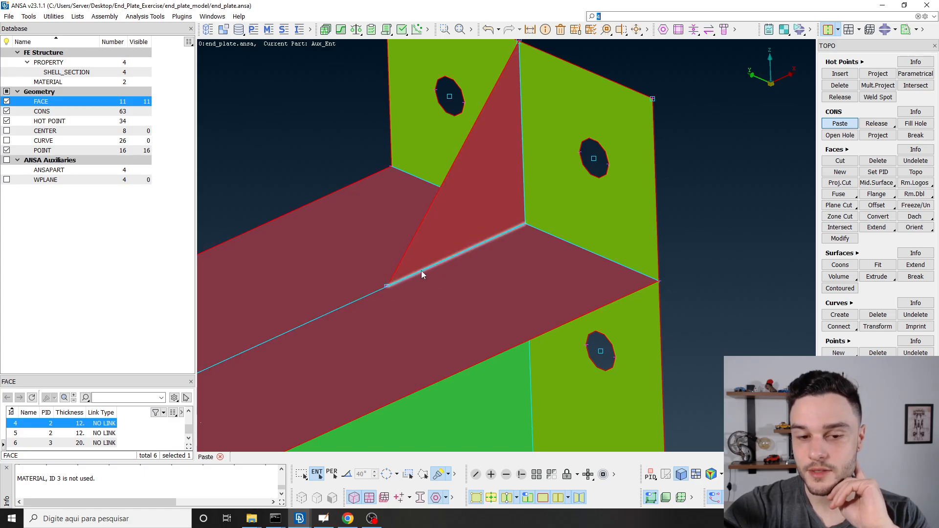
{"action": "mouse_move", "coordinate": [477, 245]}
{"action": "left_mouse_down", "text": "ctrl"}
{"action": "mouse_move", "coordinate": [487, 168]}
{"action": "mouse_move", "coordinate": [477, 254]}
{"action": "left_mouse_up", "text": "ctrl"}
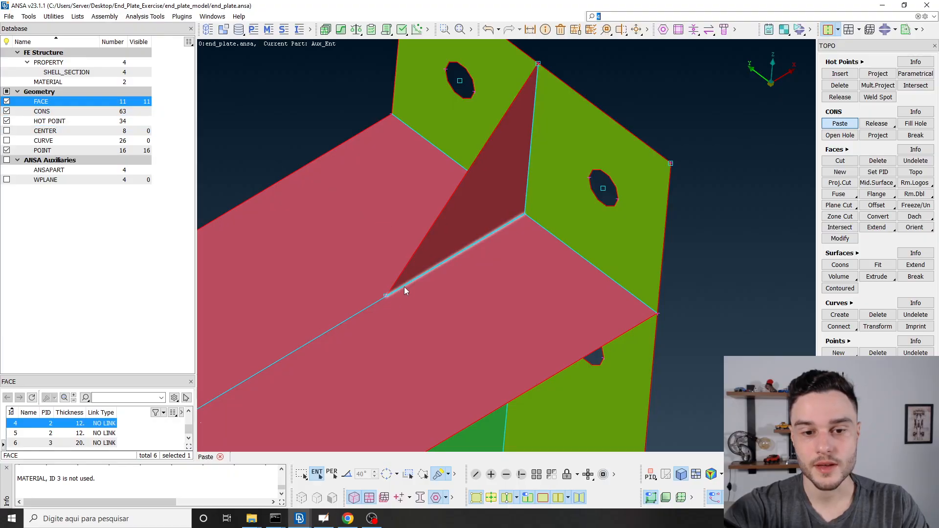
Step: Pick the rib stiffener, upper flange and web faces to examine their property IDs and thicknesses in the face list
{"action": "left_click", "coordinate": [60, 112]}
{"action": "left_click", "coordinate": [61, 102]}
{"action": "left_click", "coordinate": [489, 175]}
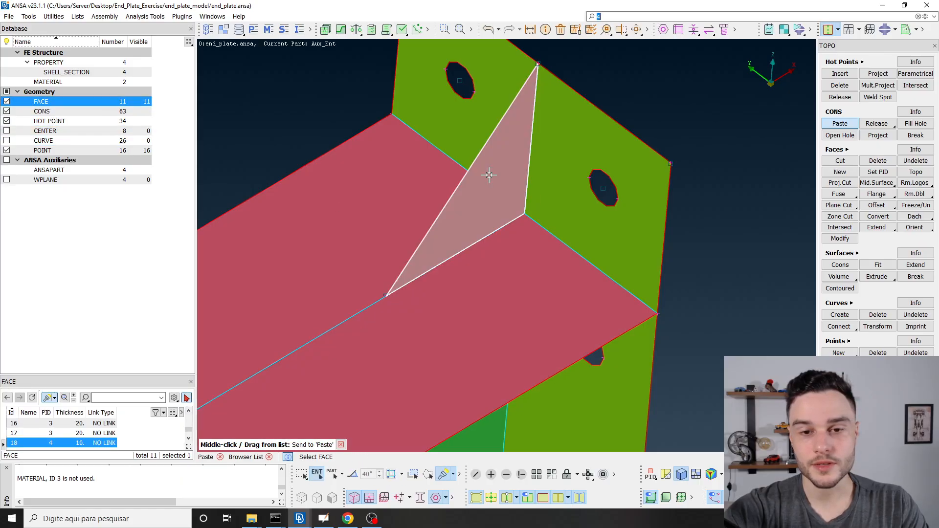
{"action": "left_click", "coordinate": [496, 272]}
{"action": "left_click", "coordinate": [386, 216]}
{"action": "left_click_drag", "start_coordinate": [386, 216], "coordinate": [427, 185], "text": "ctrl"}
{"action": "left_click", "coordinate": [419, 335]}
{"action": "left_click_drag", "start_coordinate": [440, 297], "coordinate": [409, 277], "text": "ctrl"}
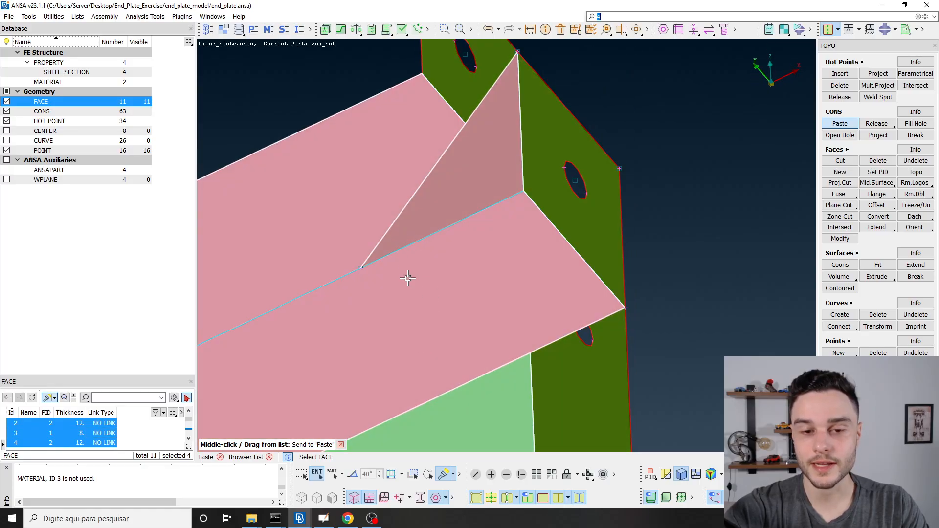
{"action": "middle_click", "coordinate": [421, 317]}
Step: Start the Relative point command for the lower flange area of the end plate
{"action": "left_click_drag", "start_coordinate": [497, 122], "coordinate": [486, 184], "text": "ctrl"}
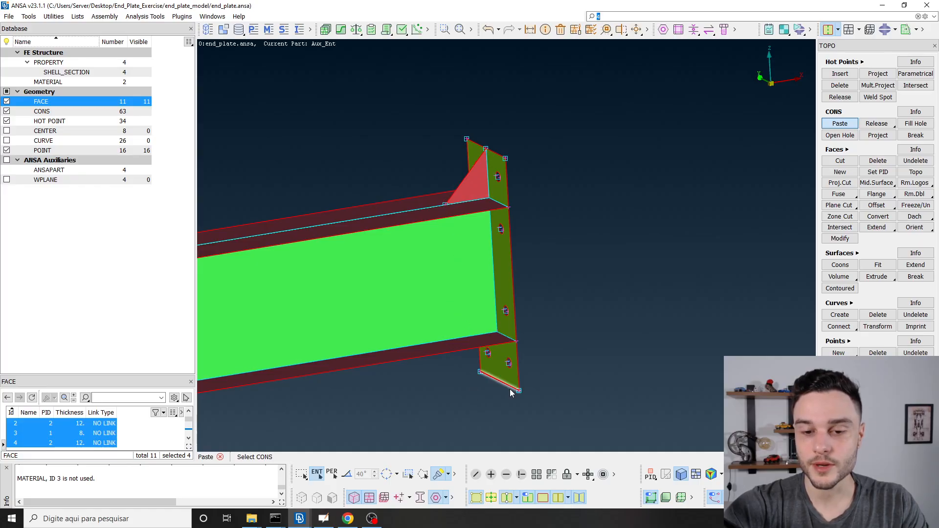
{"action": "left_click_drag", "start_coordinate": [506, 382], "coordinate": [498, 342], "text": "ctrl"}
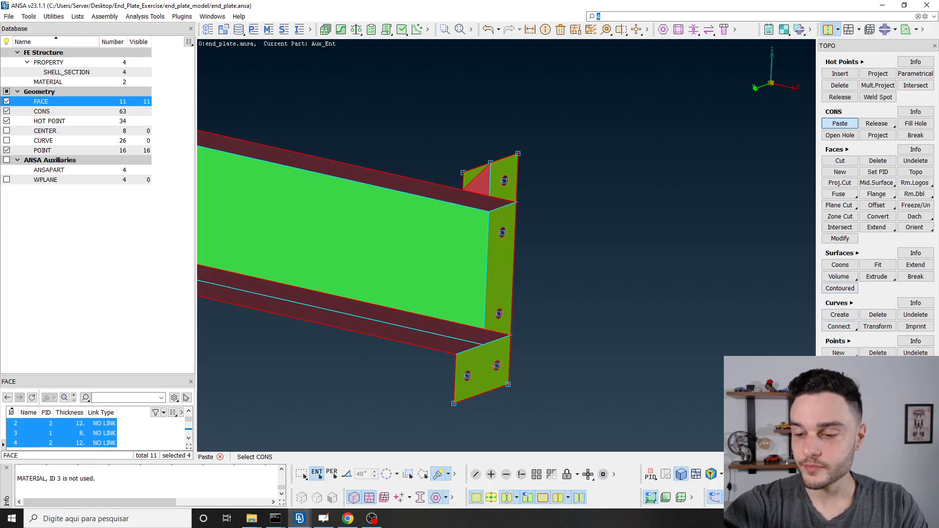
{"action": "left_click", "coordinate": [839, 365]}
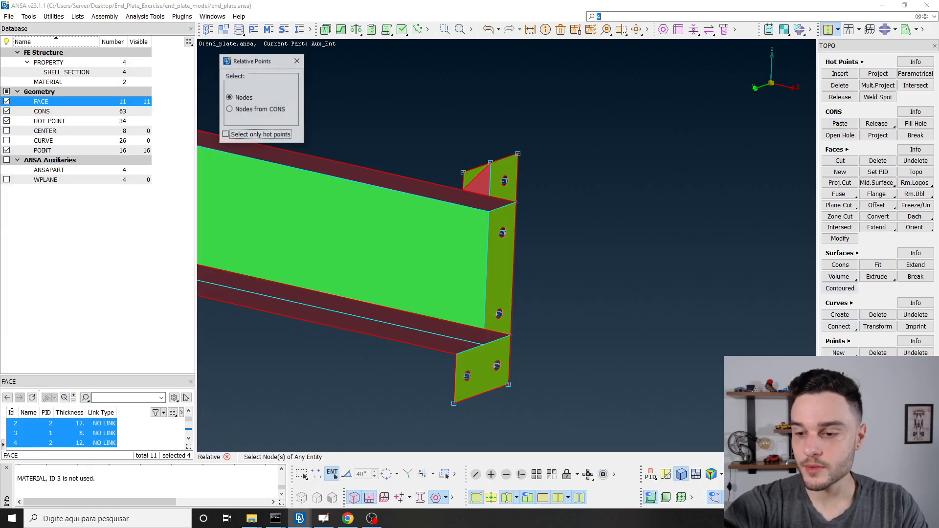
{"action": "middle_click_drag", "start_coordinate": [486, 286], "coordinate": [493, 189], "text": "ctrl"}
{"action": "scroll", "coordinate": [494, 237], "scroll_direction": "up", "scroll_amount": 4}
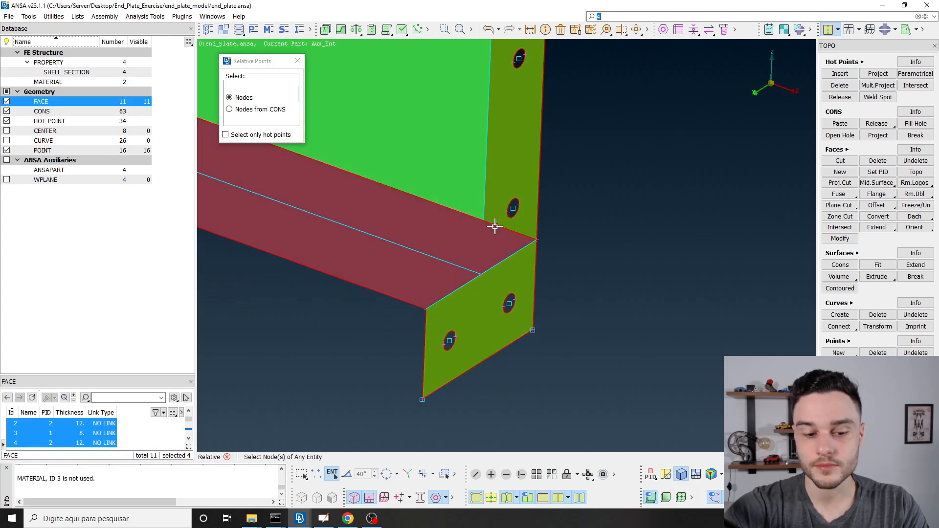
{"action": "left_click", "coordinate": [373, 519]}
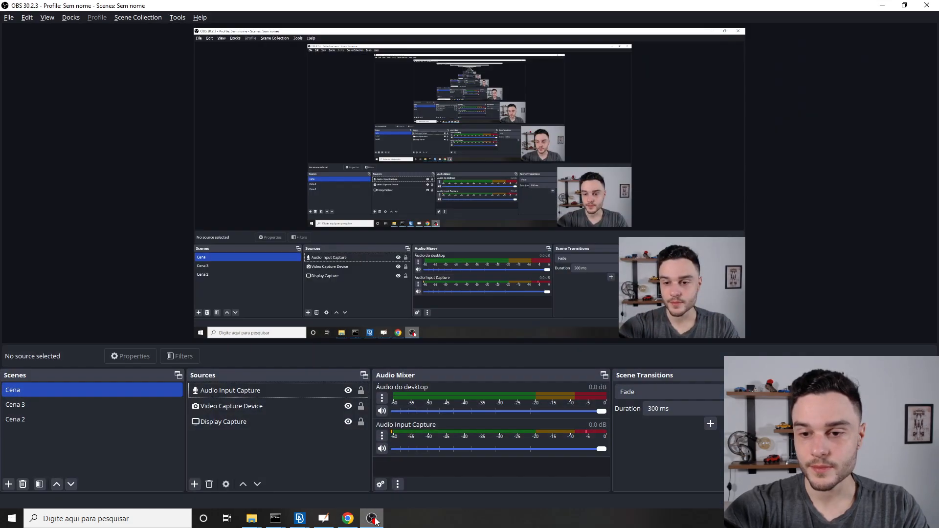
{"action": "left_click", "coordinate": [373, 520]}
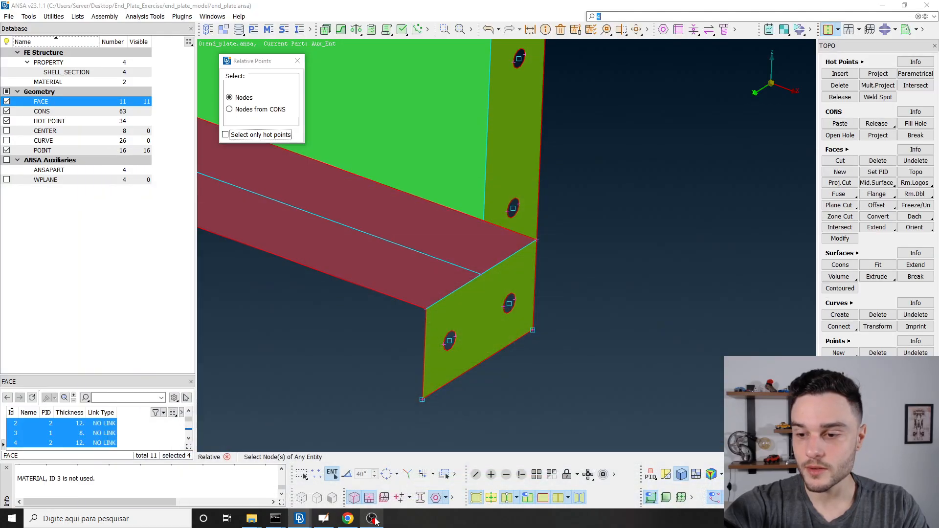
{"action": "key", "text": "alt+Tab"}
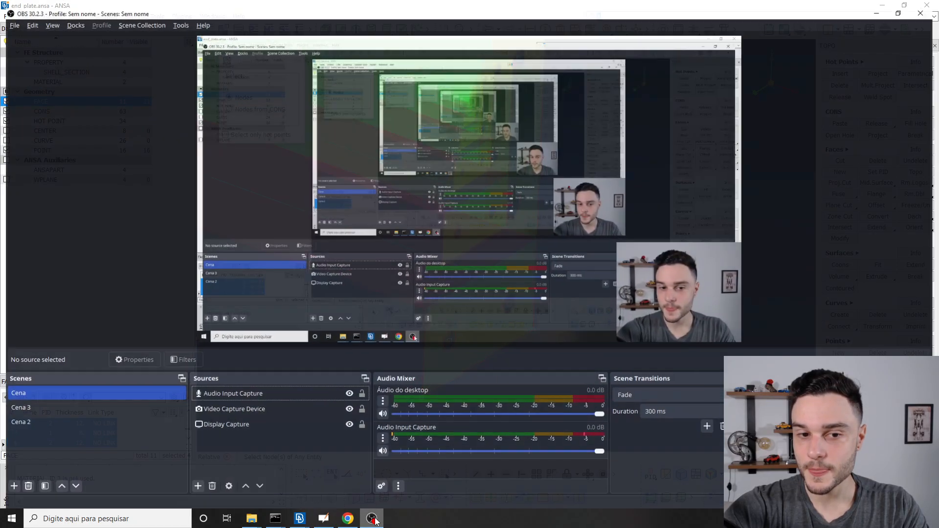
{"action": "left_click", "coordinate": [373, 519]}
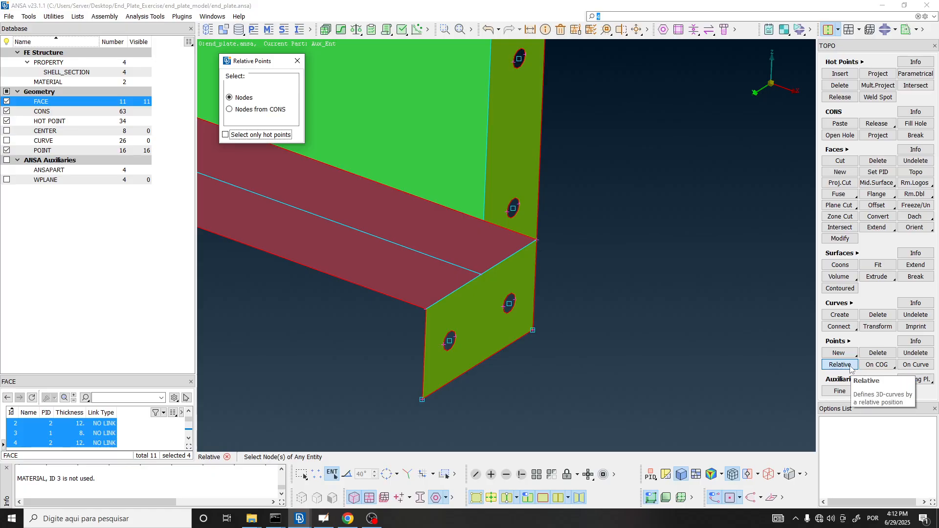
Step: Create a relative point midway along the end plate's bottom edge, offsetting the lower flange's centre node by the flange-corner to plate-corner vector
{"action": "left_click", "coordinate": [481, 277]}
{"action": "scroll", "coordinate": [481, 277], "scroll_direction": "up", "scroll_amount": 2}
{"action": "scroll", "coordinate": [479, 276], "scroll_direction": "down", "scroll_amount": 2}
{"action": "left_click", "coordinate": [480, 276]}
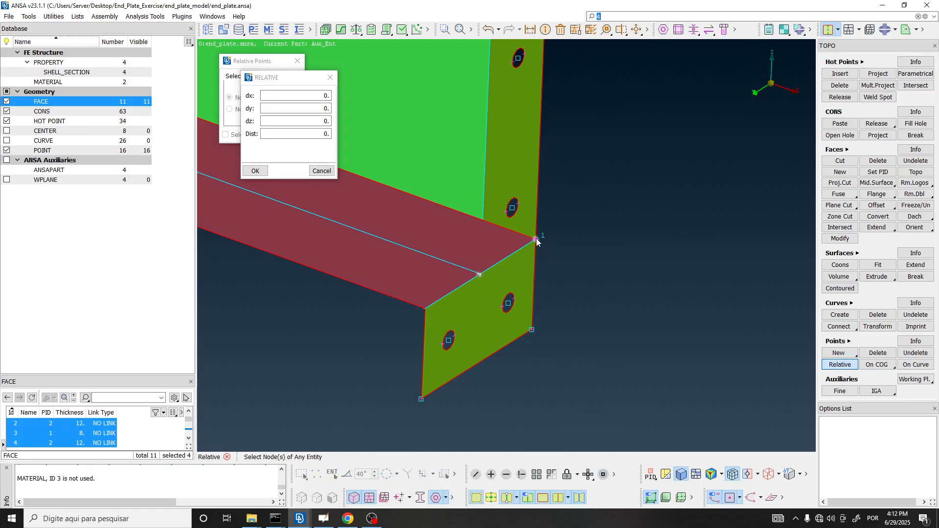
{"action": "left_click", "coordinate": [532, 330]}
{"action": "key", "text": "Return"}
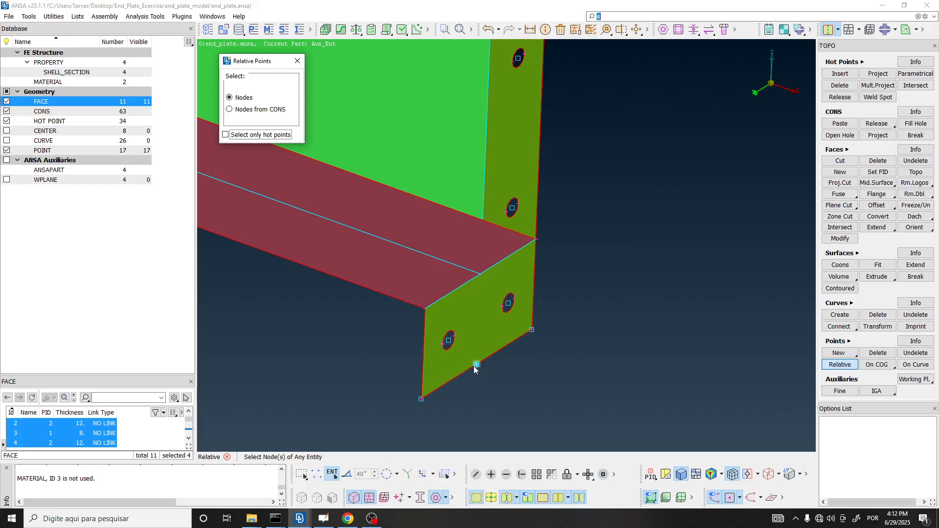
Step: Create a relative point on the lower flange's centreline, offsetting its end-plate node by the vector along the upper rib's base
{"action": "left_click", "coordinate": [480, 277]}
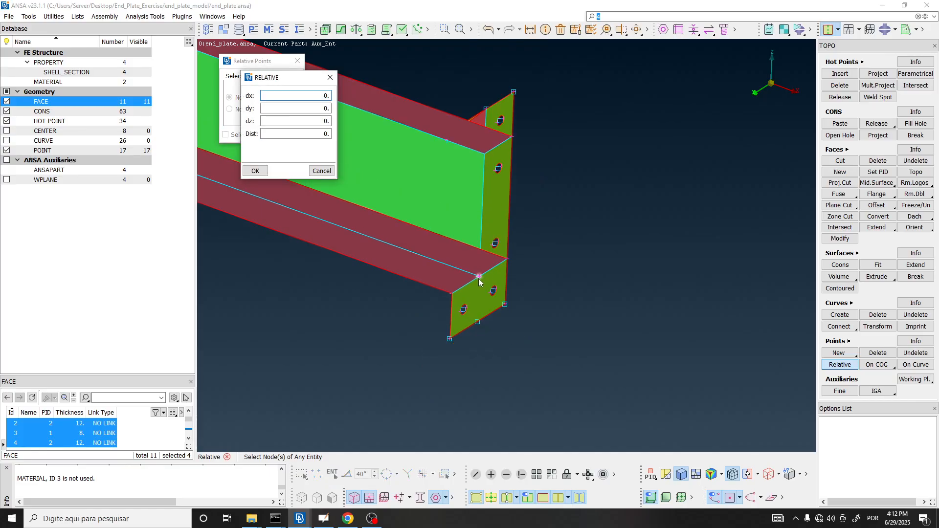
{"action": "left_click_drag", "start_coordinate": [478, 267], "coordinate": [468, 211], "text": "ctrl"}
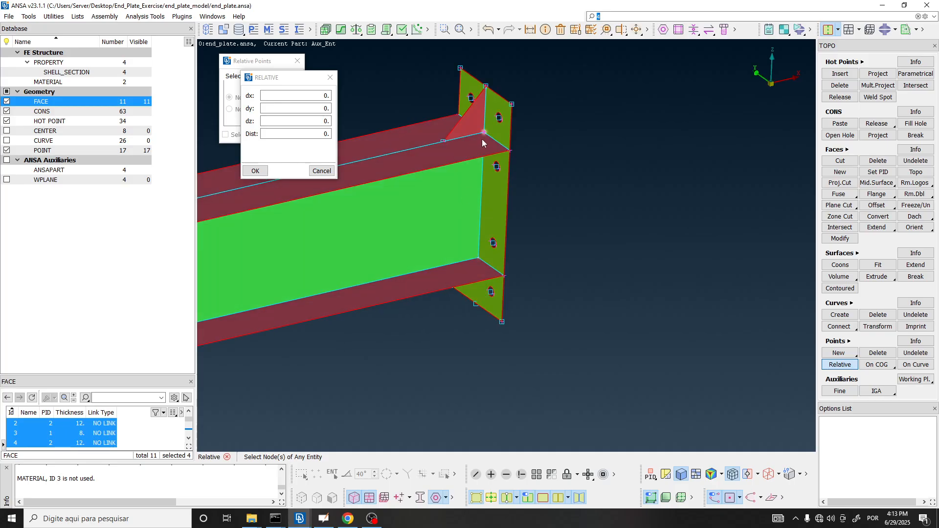
{"action": "left_click", "coordinate": [447, 145]}
{"action": "left_click_drag", "start_coordinate": [588, 220], "coordinate": [593, 154], "text": "ctrl"}
{"action": "middle_click", "coordinate": [593, 157]}
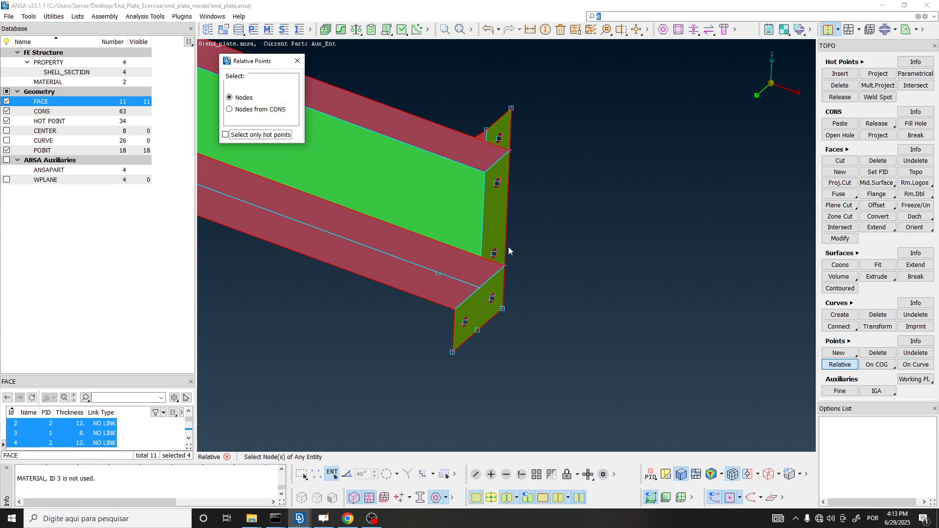
Step: Draw a closed triangle of lines through the lower flange and end plate points, assign it to Aux_Ent, and show the curves
{"action": "left_click", "coordinate": [841, 315]}
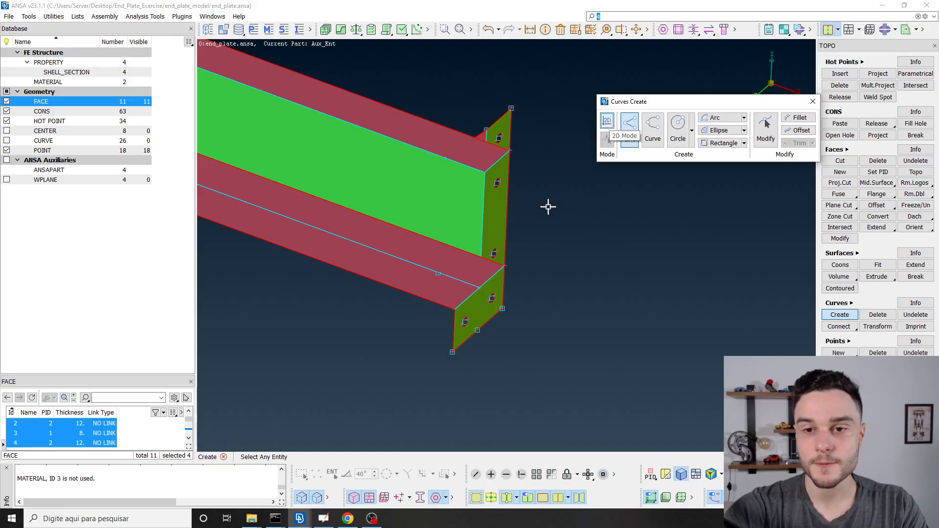
{"action": "left_click", "coordinate": [438, 273]}
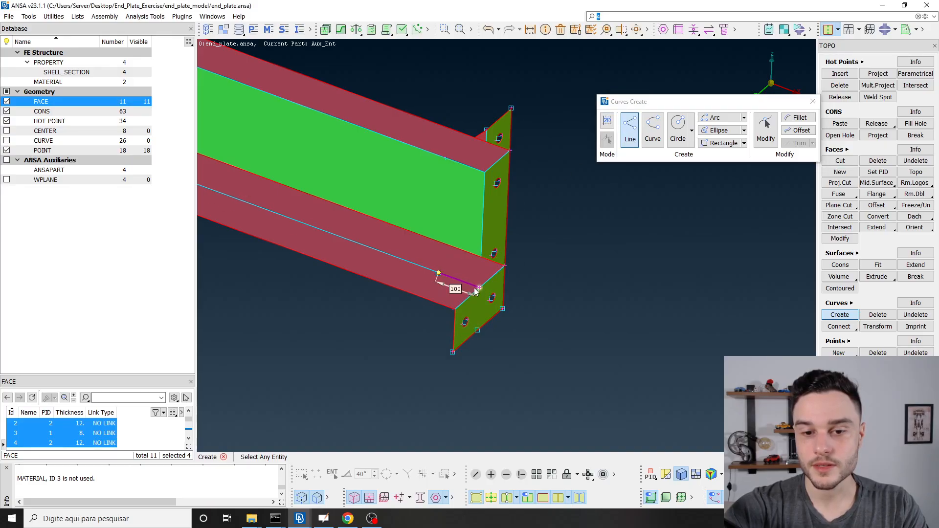
{"action": "left_click", "coordinate": [480, 288]}
{"action": "left_click", "coordinate": [478, 331]}
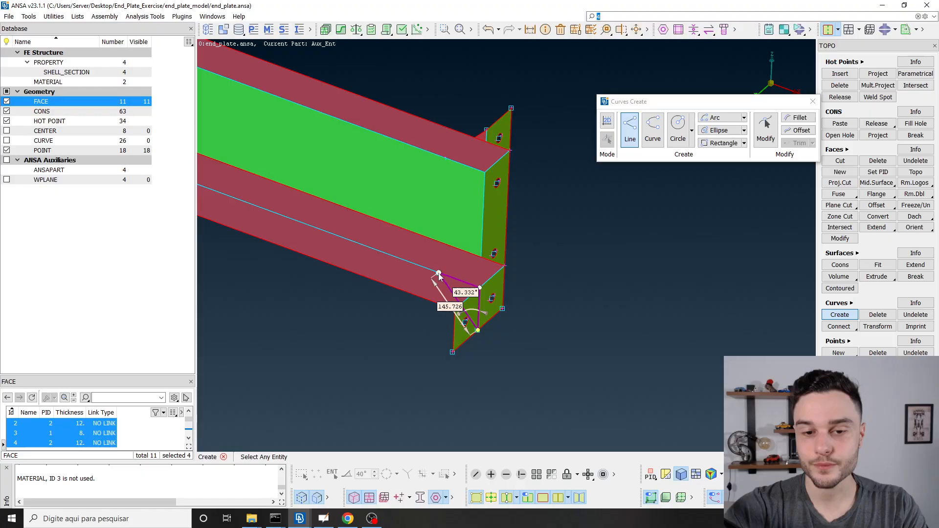
{"action": "left_click", "coordinate": [437, 274]}
{"action": "middle_click", "coordinate": [586, 348]}
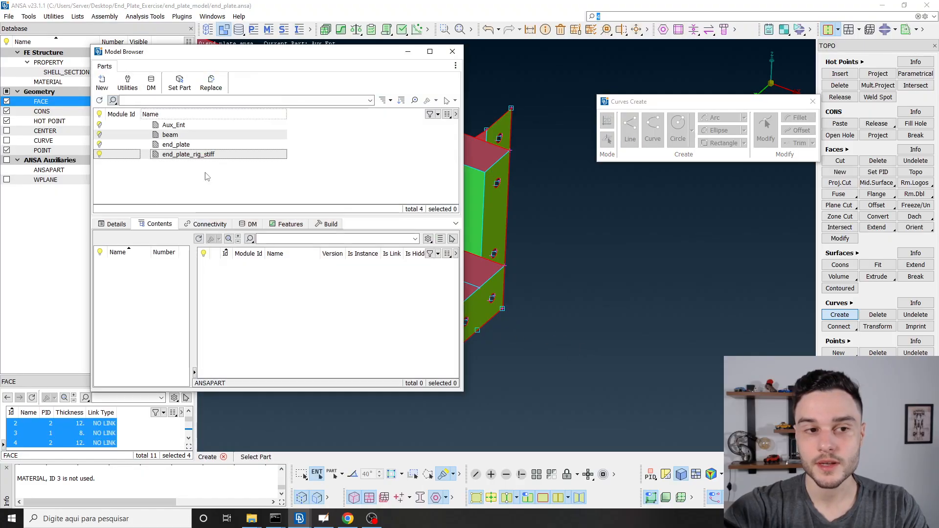
{"action": "double_click", "coordinate": [188, 126]}
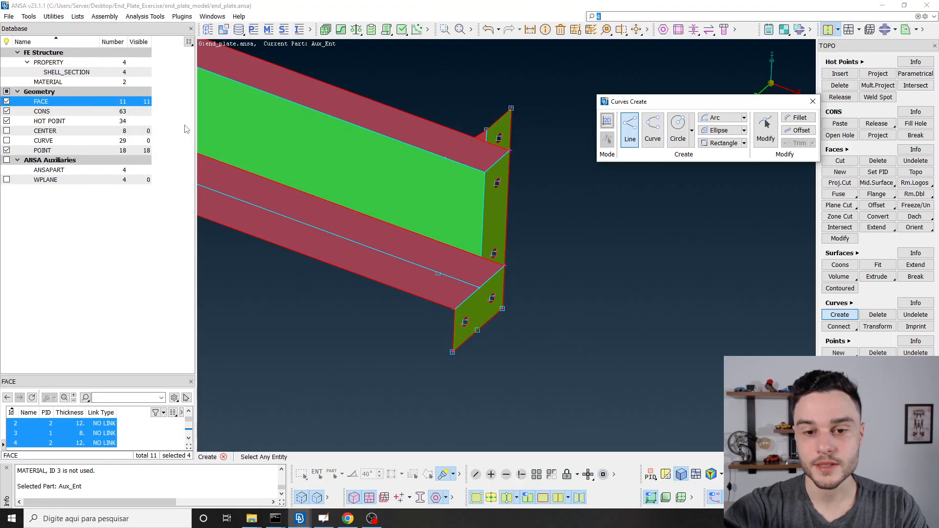
{"action": "left_click", "coordinate": [7, 140]}
{"action": "left_click", "coordinate": [7, 140]}
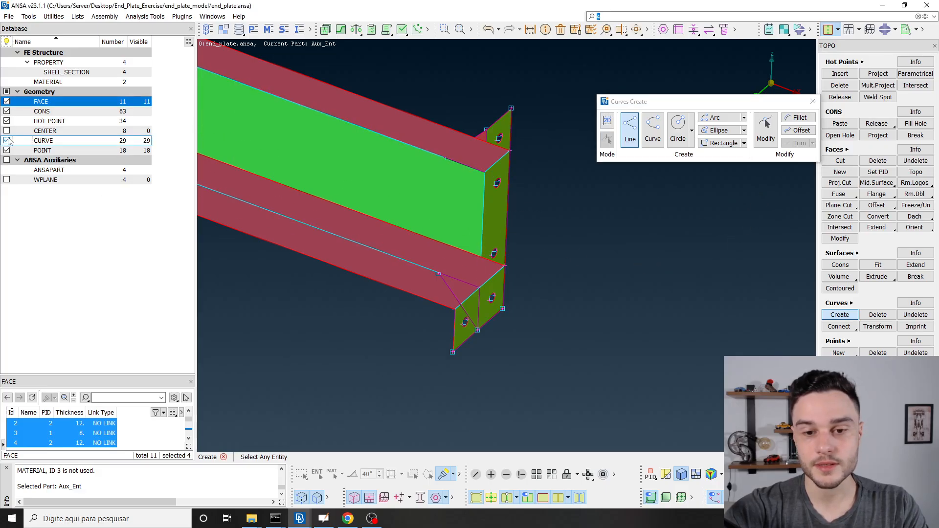
Step: Define a new planar face from the three lower triangle curves, hiding the existing faces to select them
{"action": "left_click", "coordinate": [840, 172]}
{"action": "left_click", "coordinate": [627, 99]}
{"action": "left_click", "coordinate": [455, 301]}
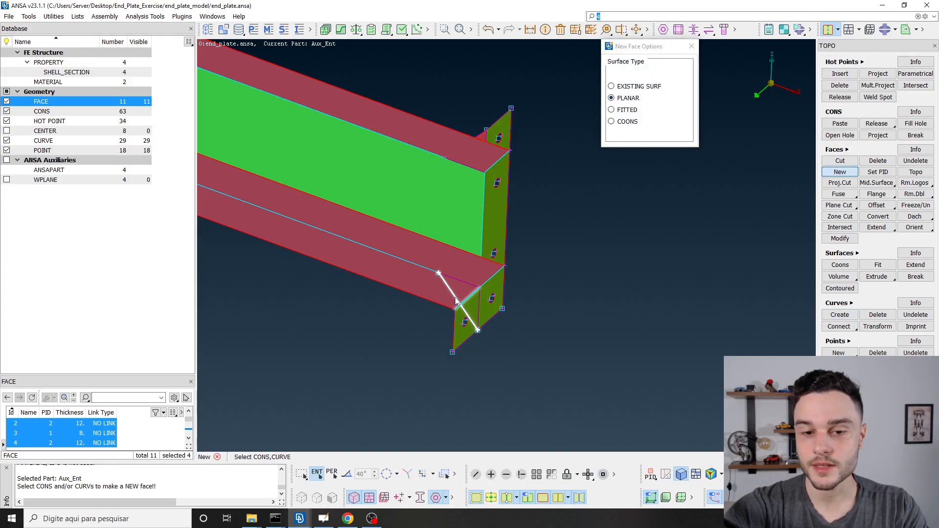
{"action": "left_click", "coordinate": [476, 498]}
{"action": "left_click", "coordinate": [460, 280]}
{"action": "left_click", "coordinate": [479, 306]}
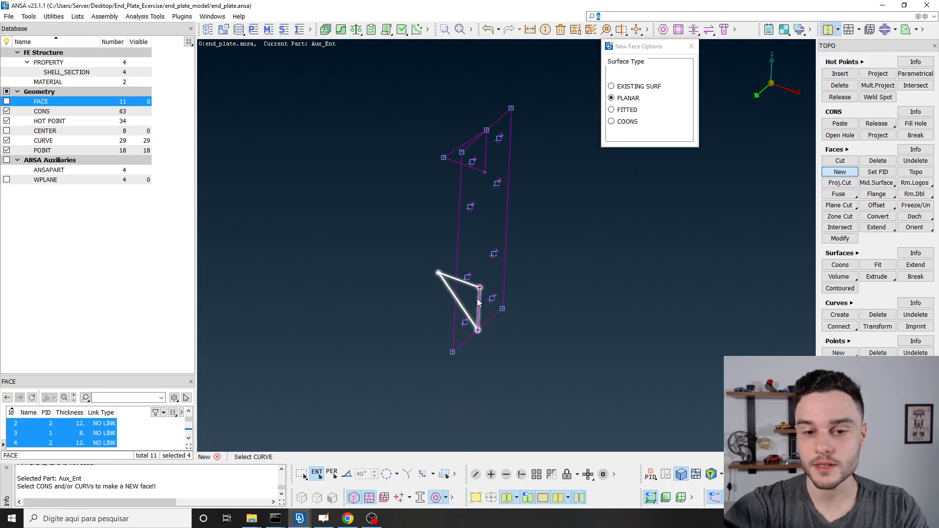
{"action": "middle_click", "coordinate": [501, 341]}
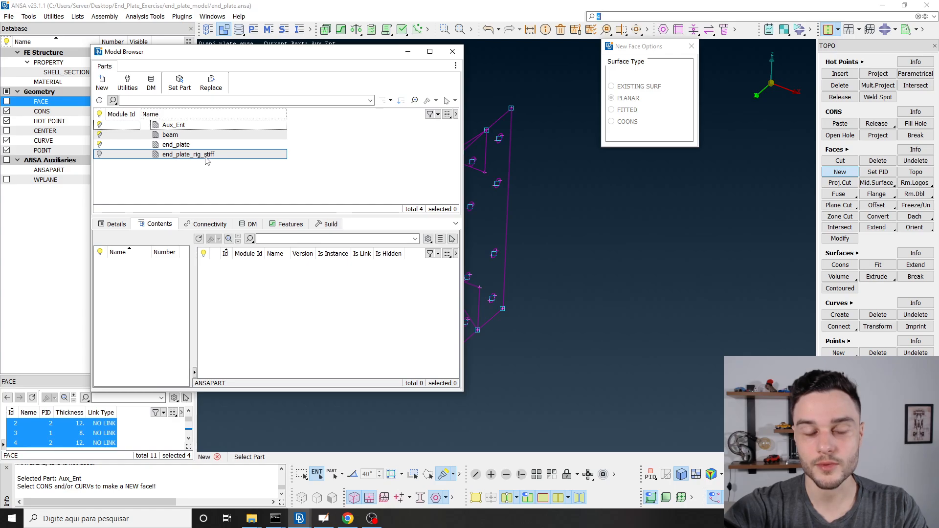
Step: Rename the end_plate_rig_stiff part as end_plate_rib_stiffener and choose it as the part for the new face
{"action": "left_click", "coordinate": [190, 155]}
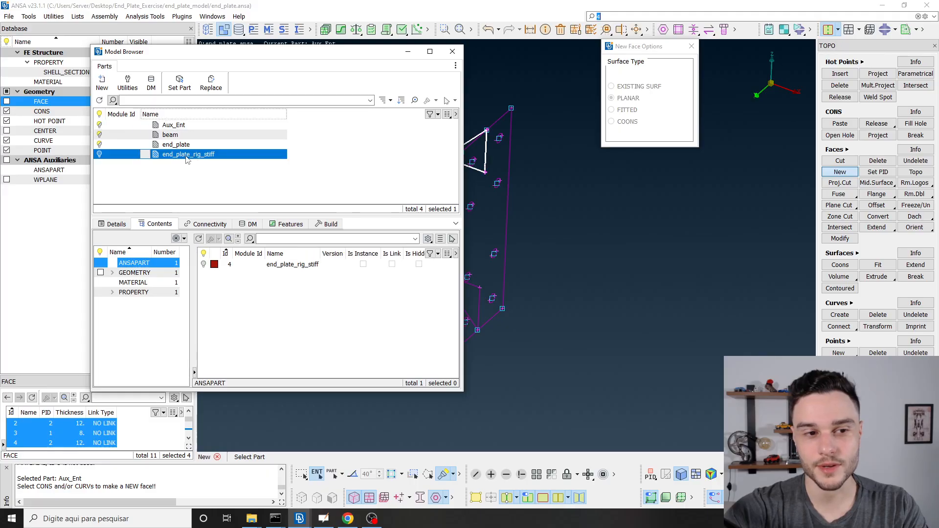
{"action": "left_click", "coordinate": [187, 155]}
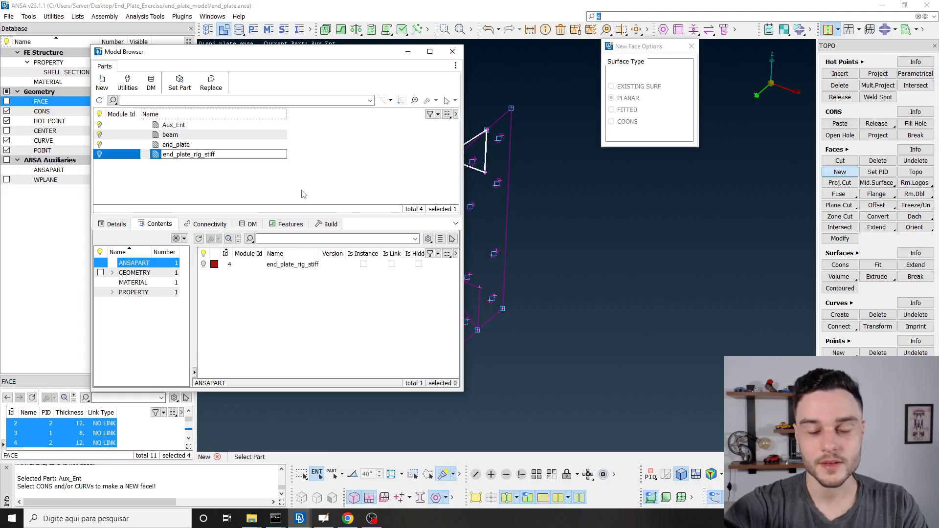
{"action": "key", "text": "BackSpace"}
{"action": "type", "text": "b"}
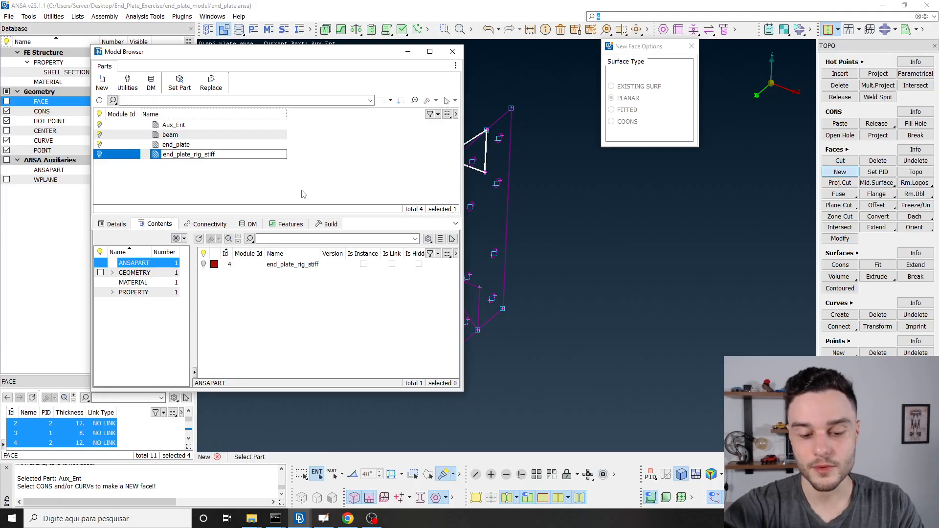
{"action": "type", "text": "ener"}
{"action": "left_click", "coordinate": [267, 182]}
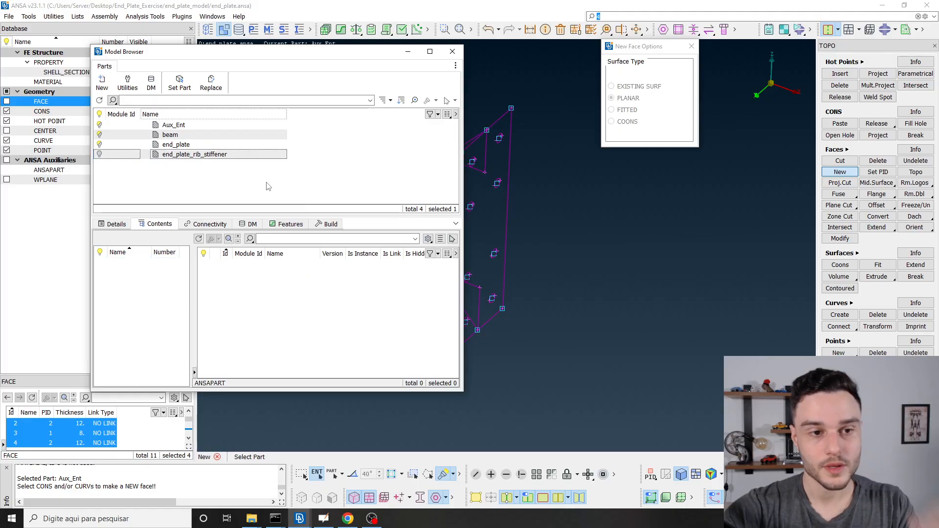
{"action": "left_click", "coordinate": [220, 155]}
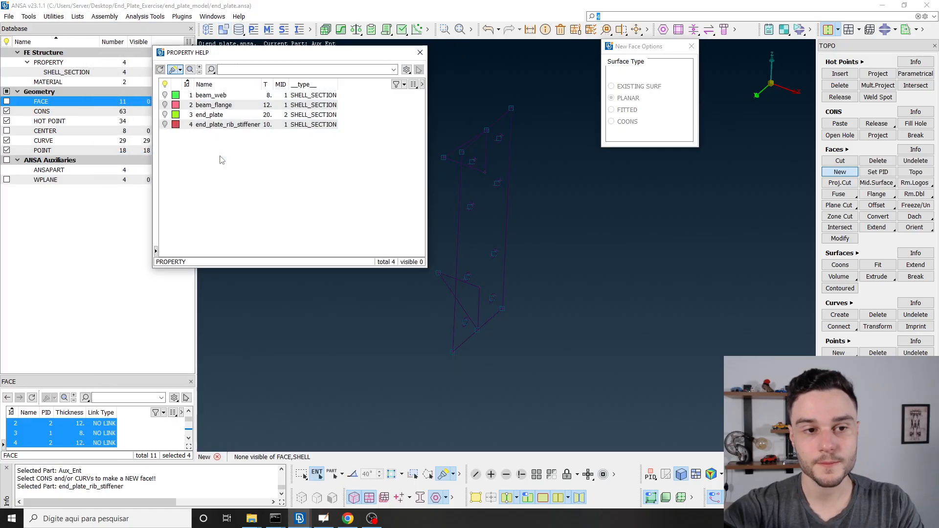
Step: Assign the end_plate_rib_stiffener property to the new lower face, accept the surface, show all faces and hide the curves
{"action": "double_click", "coordinate": [217, 125]}
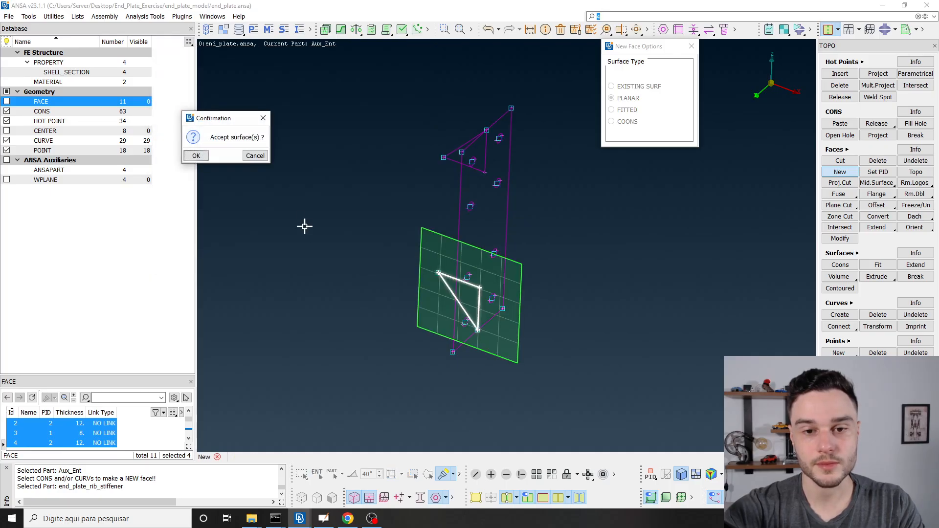
{"action": "left_click", "coordinate": [195, 153]}
{"action": "left_click", "coordinate": [476, 501]}
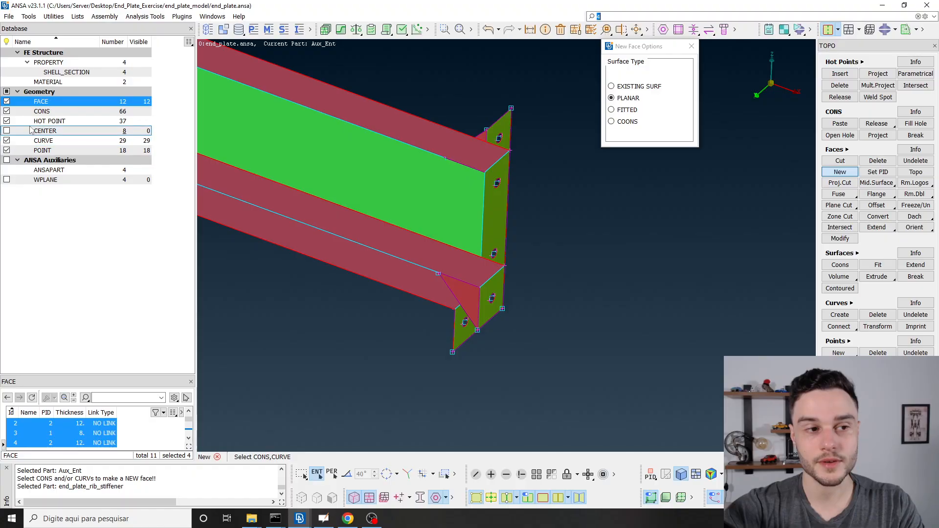
{"action": "left_click", "coordinate": [7, 141]}
Step: Project the lower rib's vertical edge onto the end plate face below the lower flange
{"action": "scroll", "coordinate": [498, 325], "scroll_direction": "up", "scroll_amount": 2}
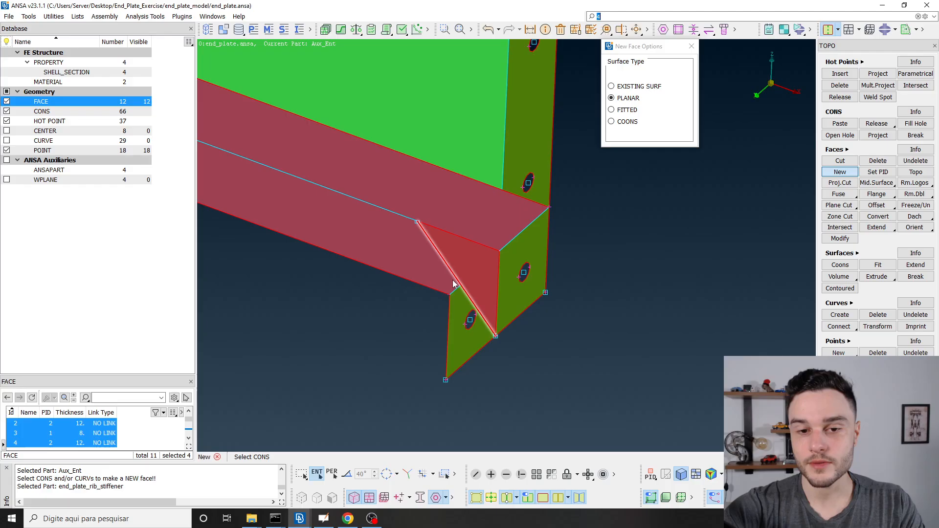
{"action": "left_click", "coordinate": [878, 135]}
{"action": "middle_click", "coordinate": [524, 346]}
{"action": "left_click", "coordinate": [512, 252]}
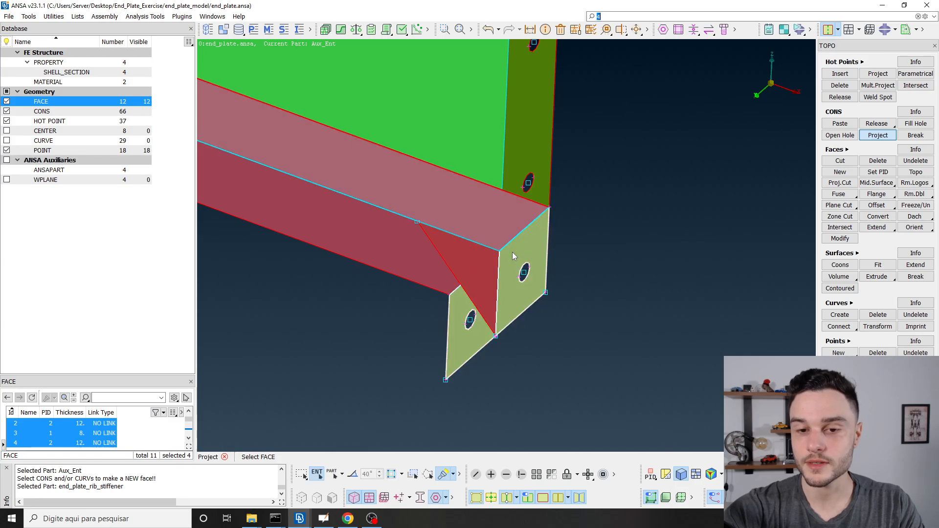
{"action": "middle_click", "coordinate": [597, 393]}
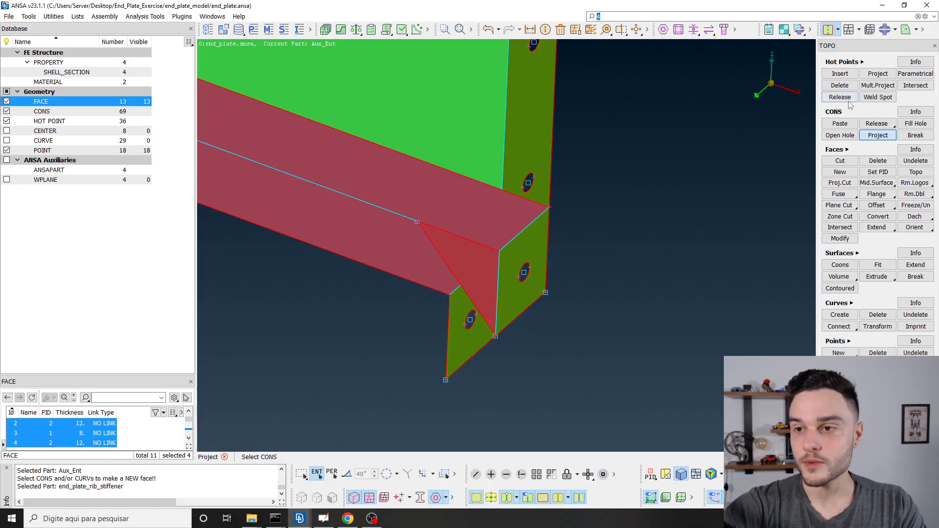
Step: Paste the lower rib's base edge to the lower flange's centreline edge
{"action": "left_click", "coordinate": [841, 123]}
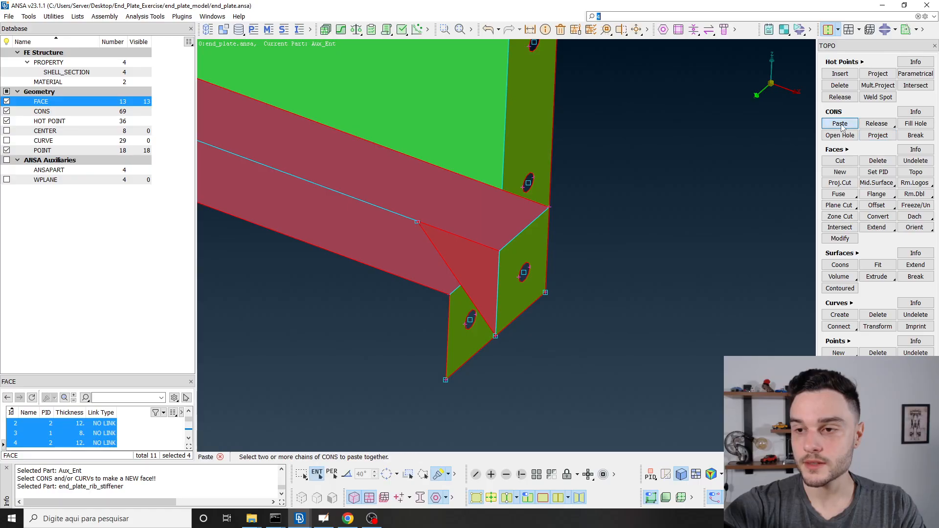
{"action": "left_click", "coordinate": [470, 242]}
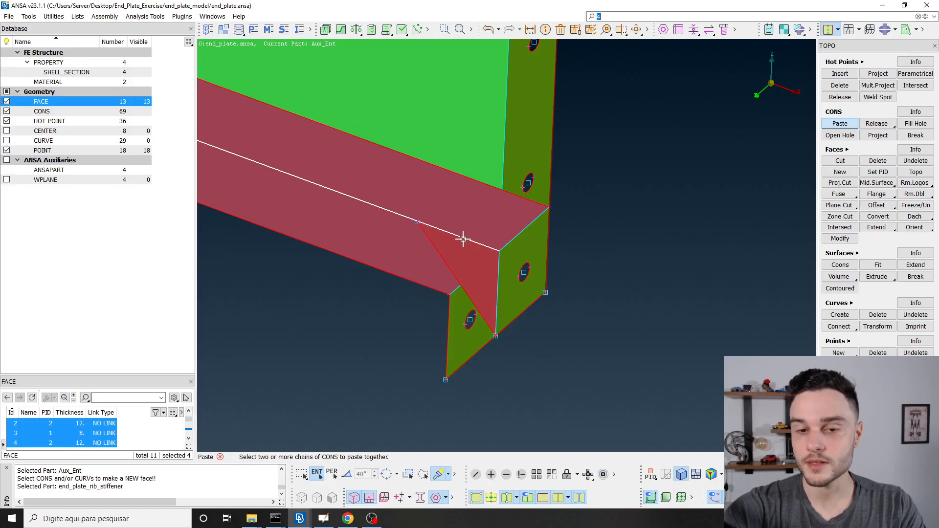
{"action": "middle_click", "coordinate": [713, 216]}
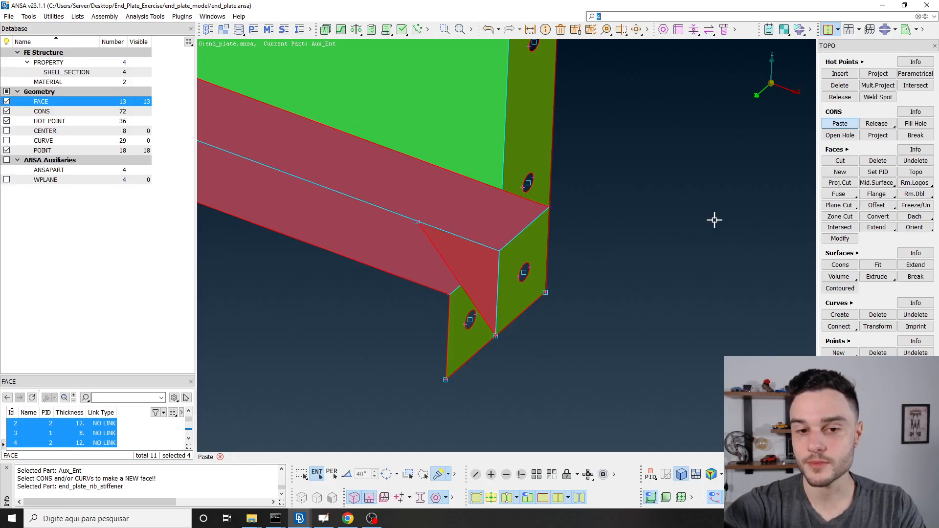
{"action": "middle_click", "coordinate": [491, 274]}
{"action": "scroll", "coordinate": [490, 272], "scroll_direction": "down", "scroll_amount": 5}
{"action": "left_click_drag", "start_coordinate": [486, 264], "coordinate": [517, 258], "text": "ctrl"}
{"action": "scroll", "coordinate": [506, 239], "scroll_direction": "up", "scroll_amount": 3}
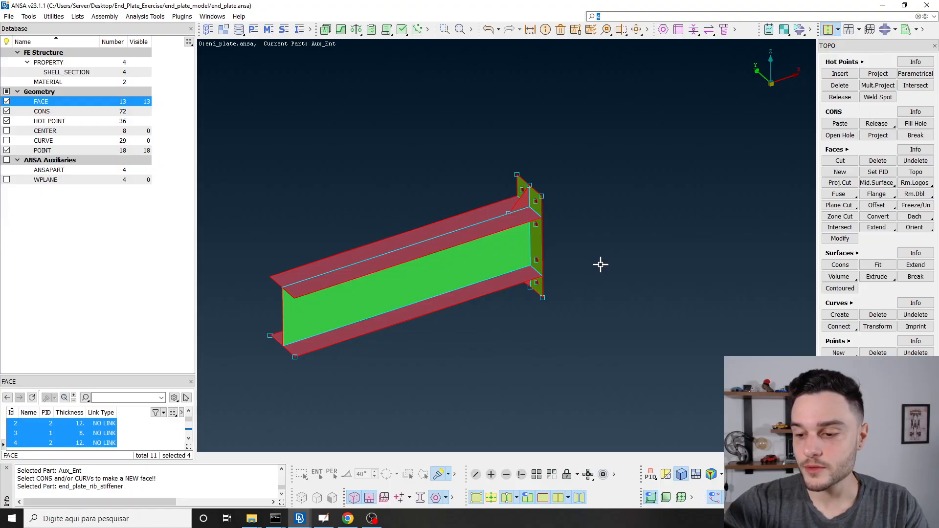
{"action": "mouse_move", "coordinate": [496, 259]}
{"action": "left_mouse_down", "text": "ctrl"}
{"action": "mouse_move", "coordinate": [503, 277]}
{"action": "mouse_move", "coordinate": [510, 209]}
{"action": "mouse_move", "coordinate": [568, 199]}
{"action": "mouse_move", "coordinate": [568, 162]}
{"action": "mouse_move", "coordinate": [562, 237]}
{"action": "mouse_move", "coordinate": [493, 279]}
{"action": "mouse_move", "coordinate": [472, 256]}
{"action": "mouse_move", "coordinate": [499, 272]}
{"action": "left_mouse_up", "text": "ctrl"}
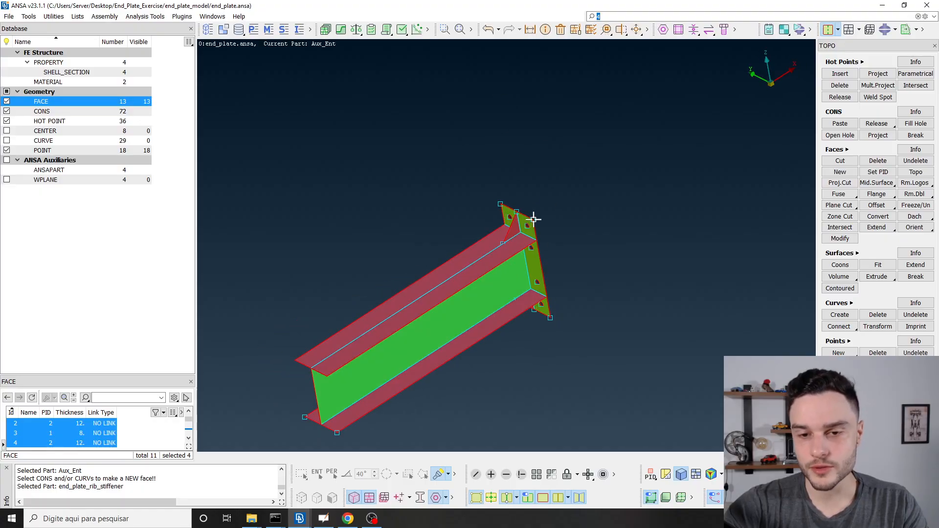
{"action": "left_click_drag", "start_coordinate": [585, 336], "coordinate": [567, 316], "text": "ctrl"}
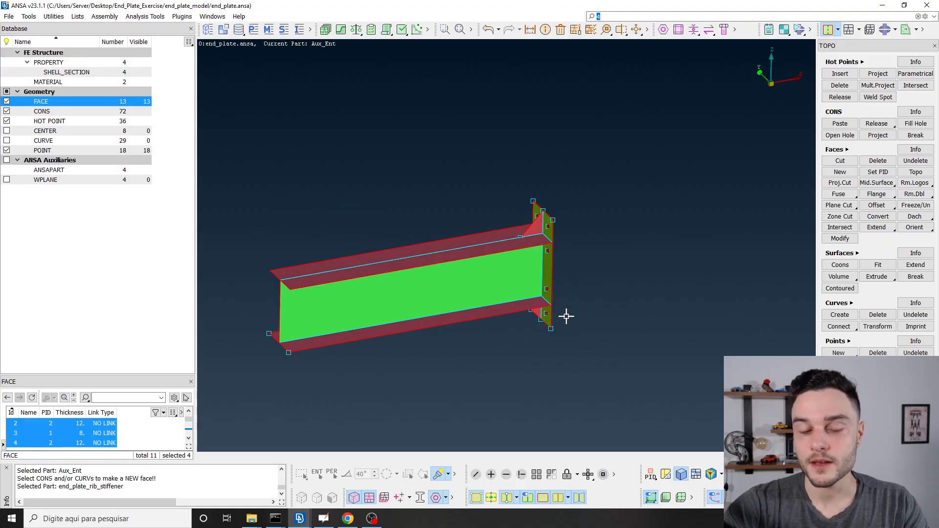